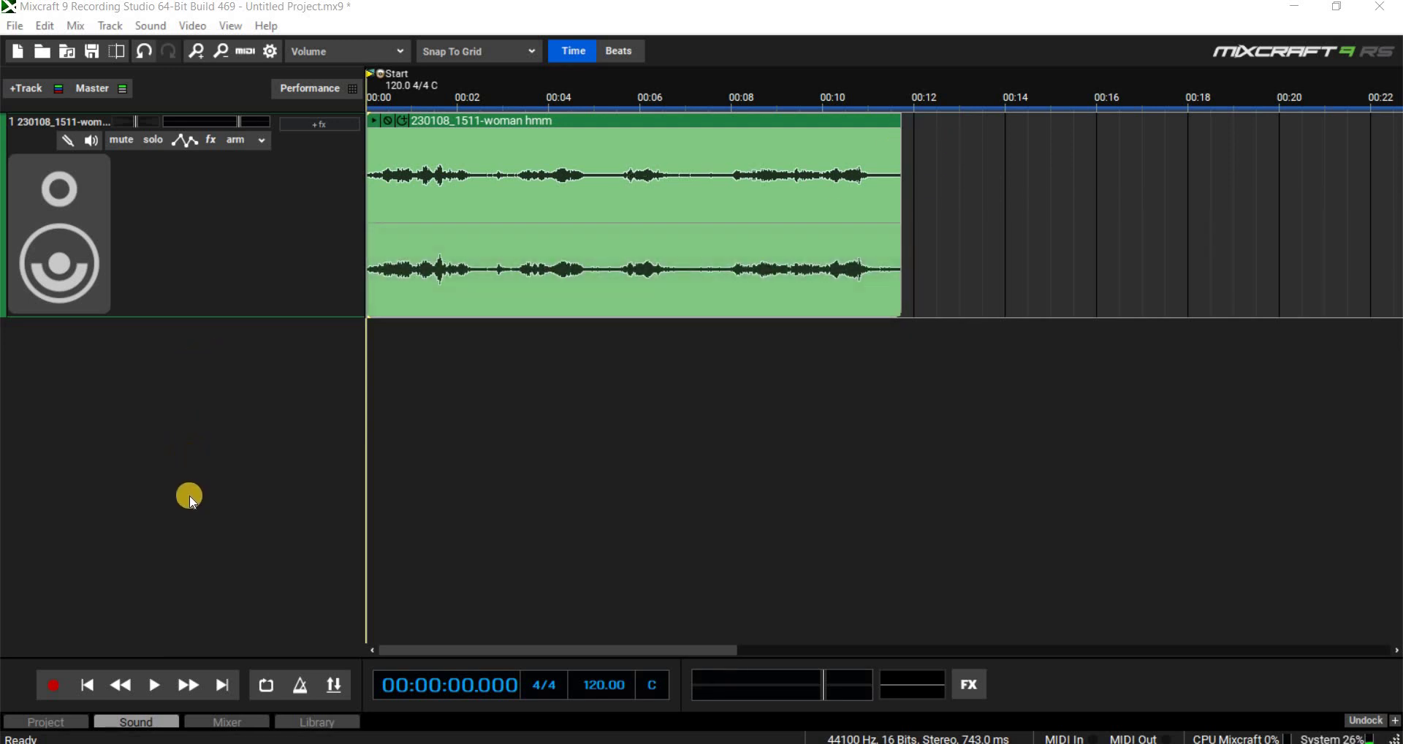
Turn on looping for the whole audio clip, play it through to about 8 seconds and stop playback.
click(303, 692)
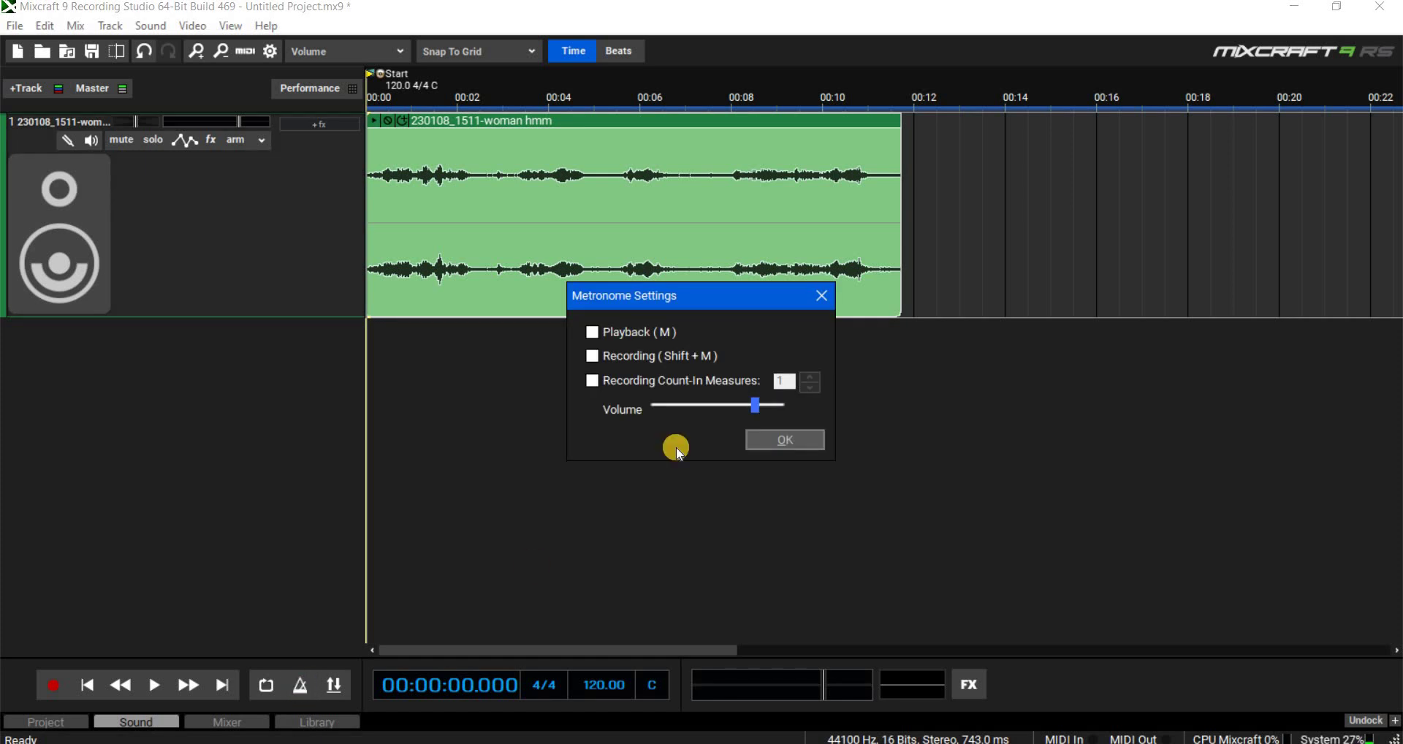
click(817, 298)
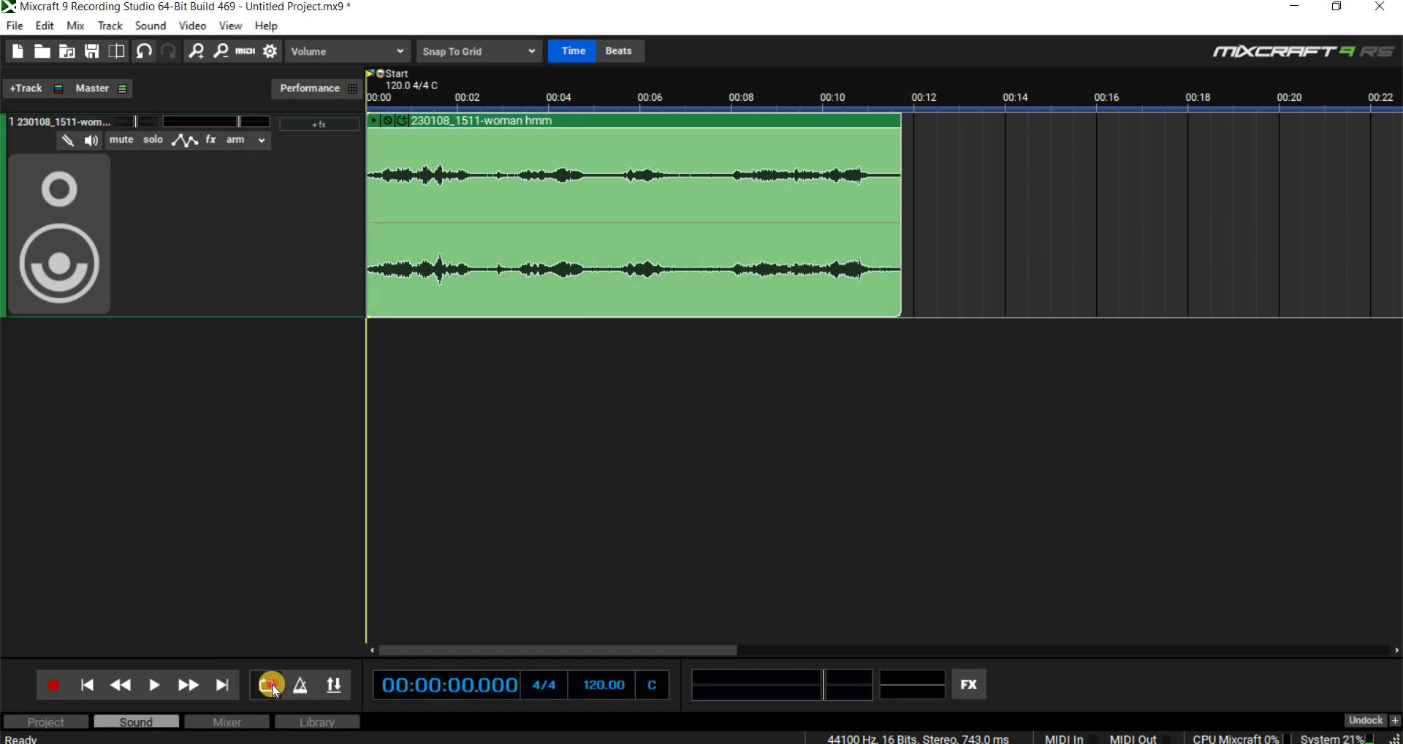
click(266, 685)
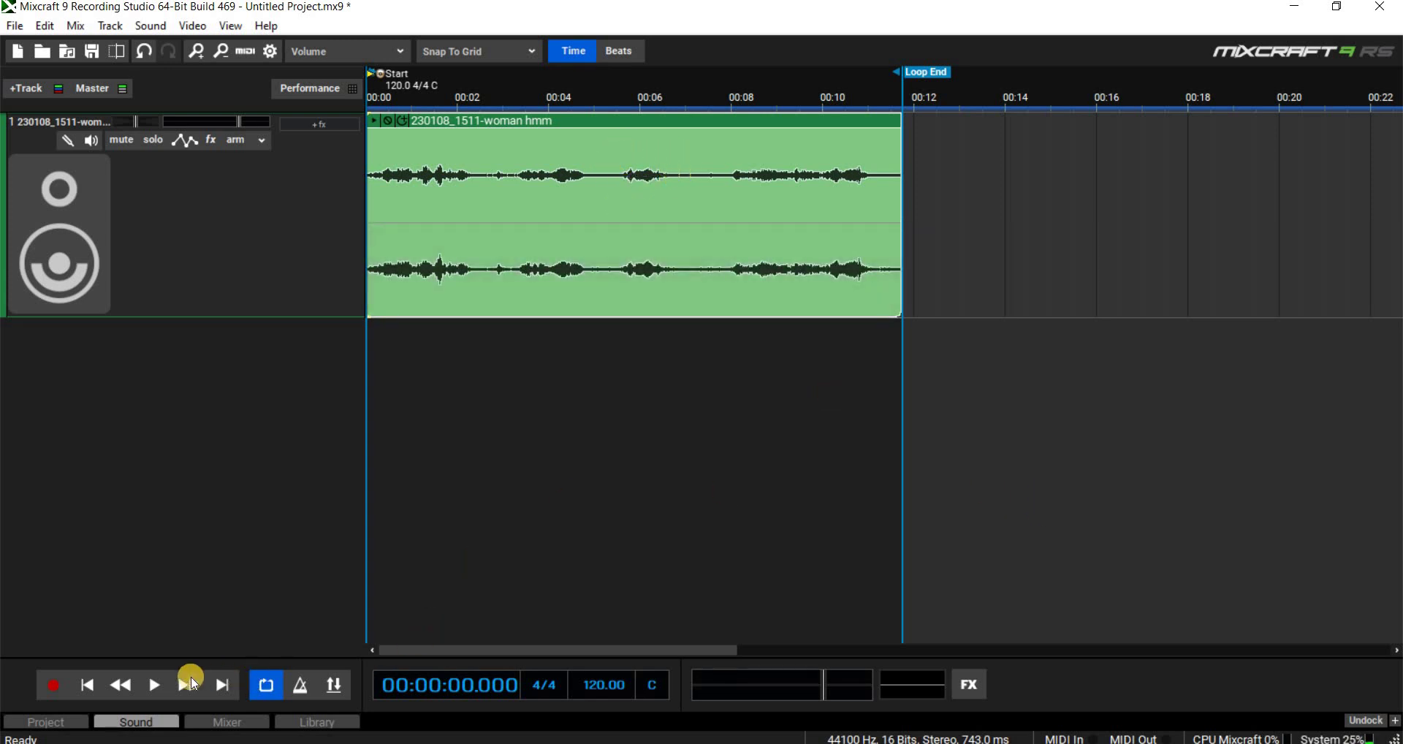
click(152, 685)
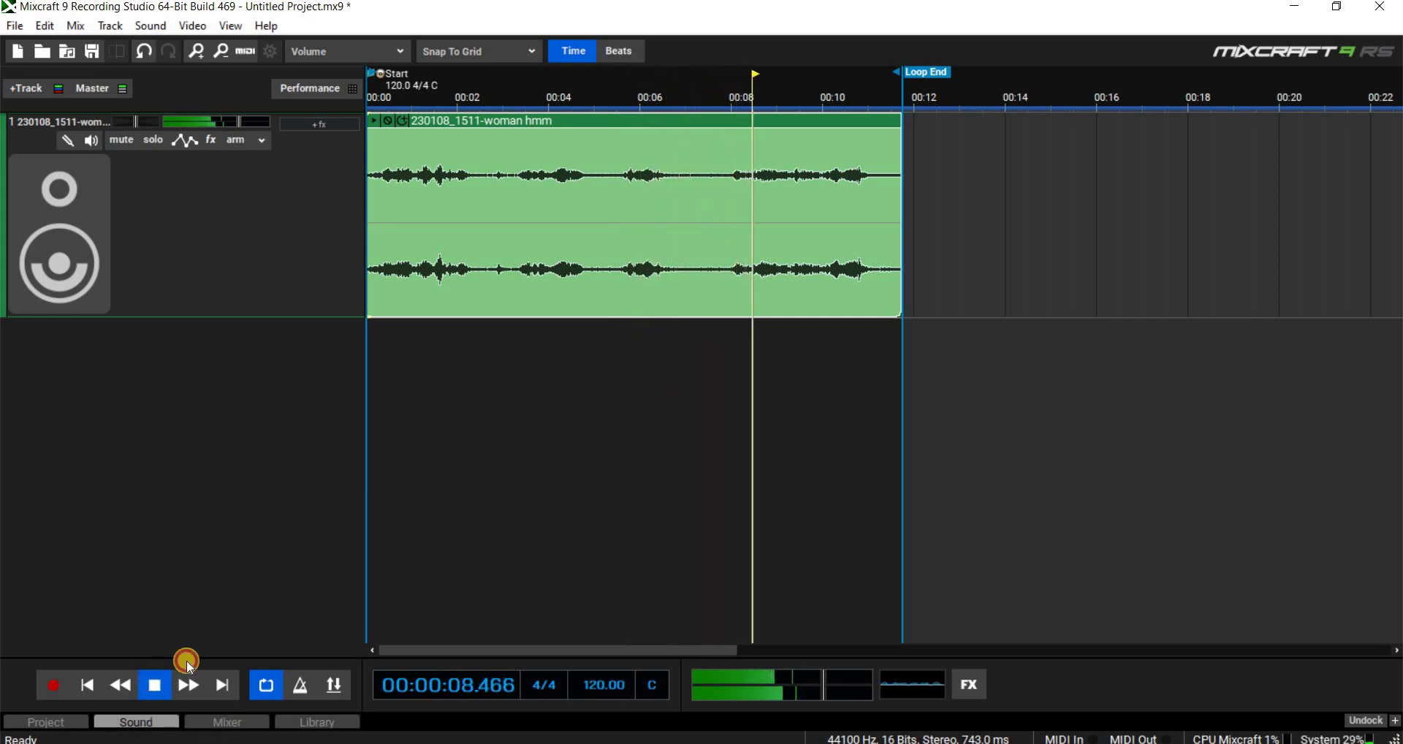
click(153, 685)
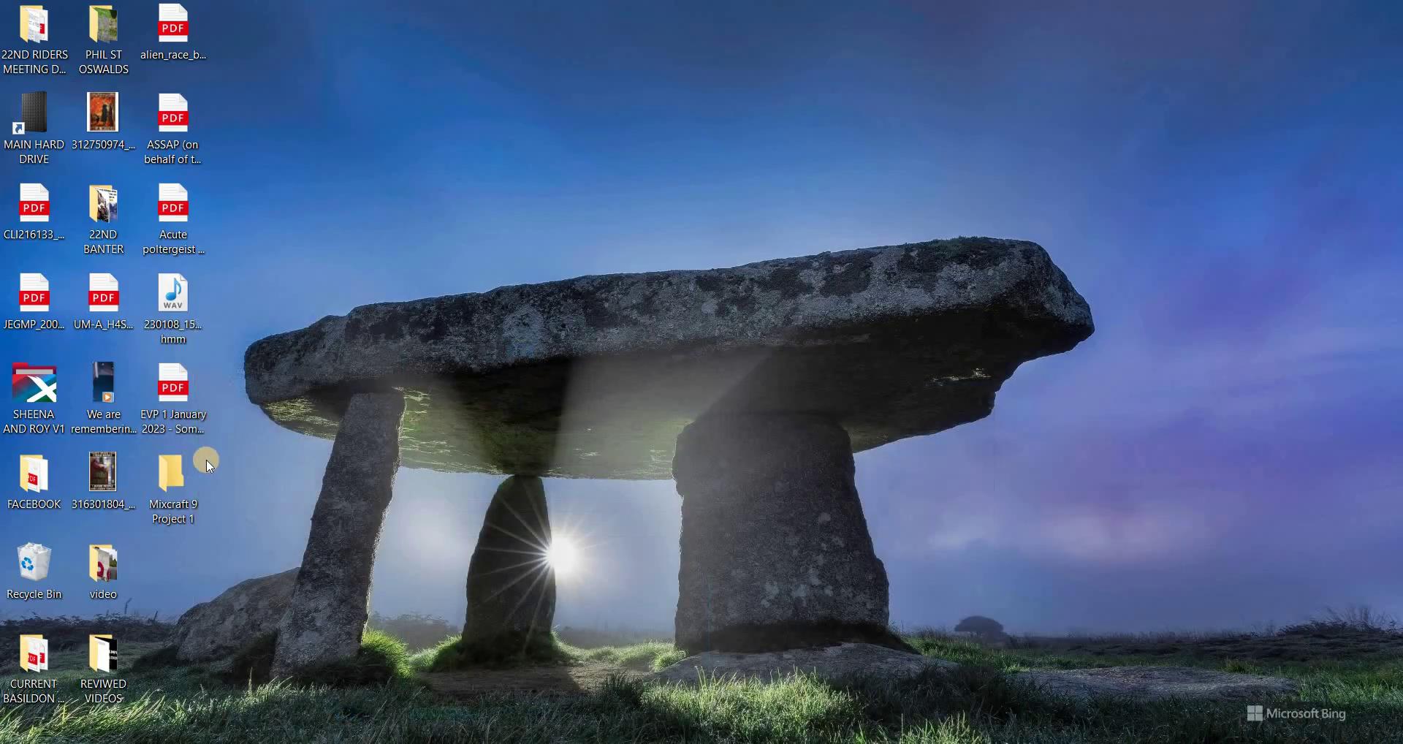
Open the "EVP 1 January 2023" PDF from the desktop, read the message about the recording and close it.
double_click(189, 409)
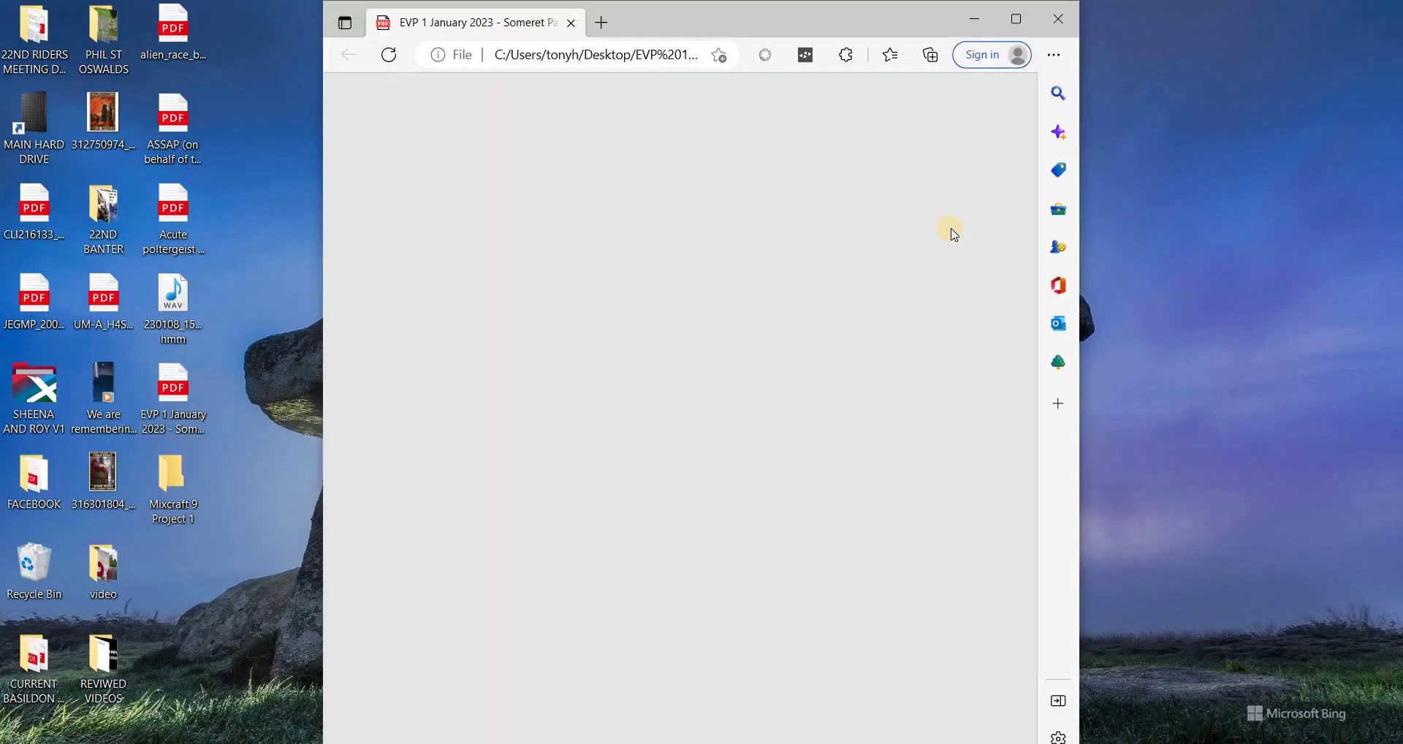
scroll(1009, 253, down, 3)
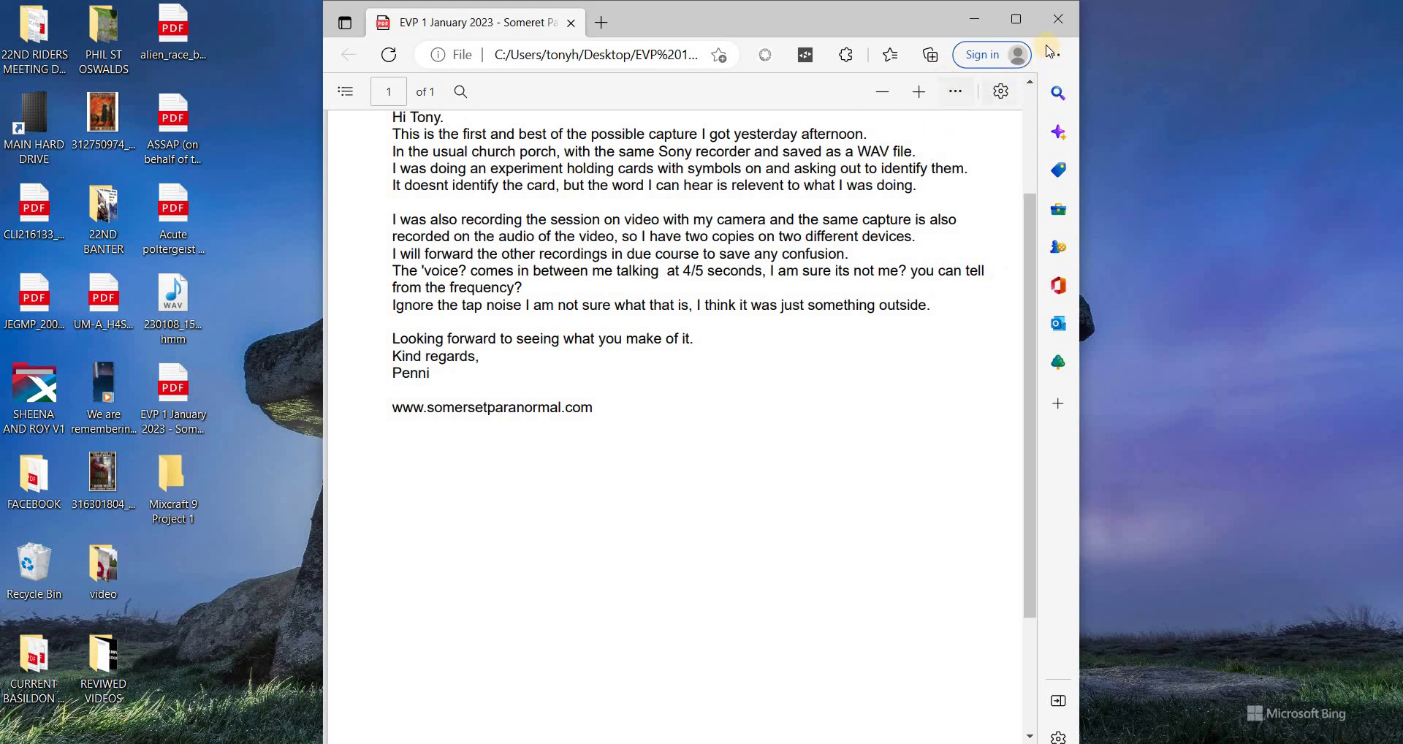
click(1057, 22)
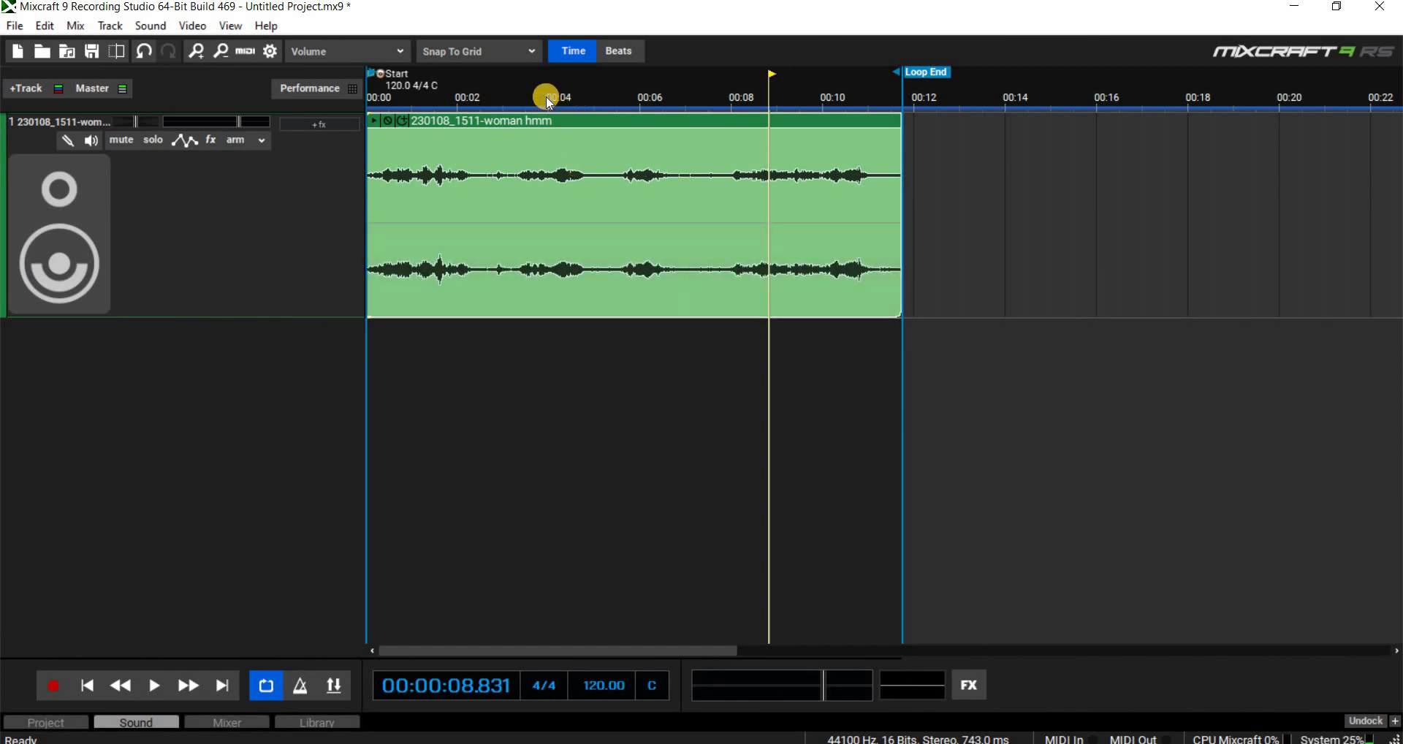
Select the clip section from about 3 to 6 seconds, set it as the loop range and start playback.
drag(524, 98, 633, 94)
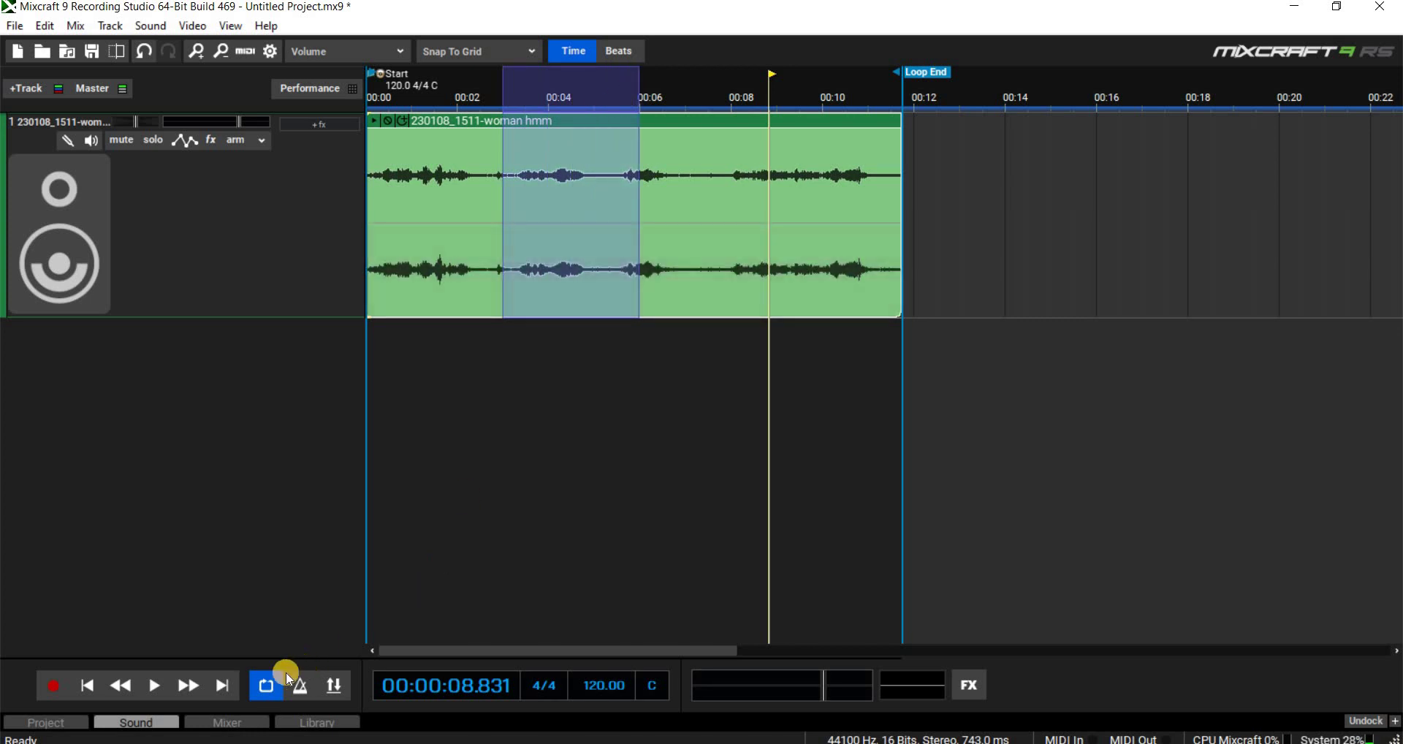
click(266, 684)
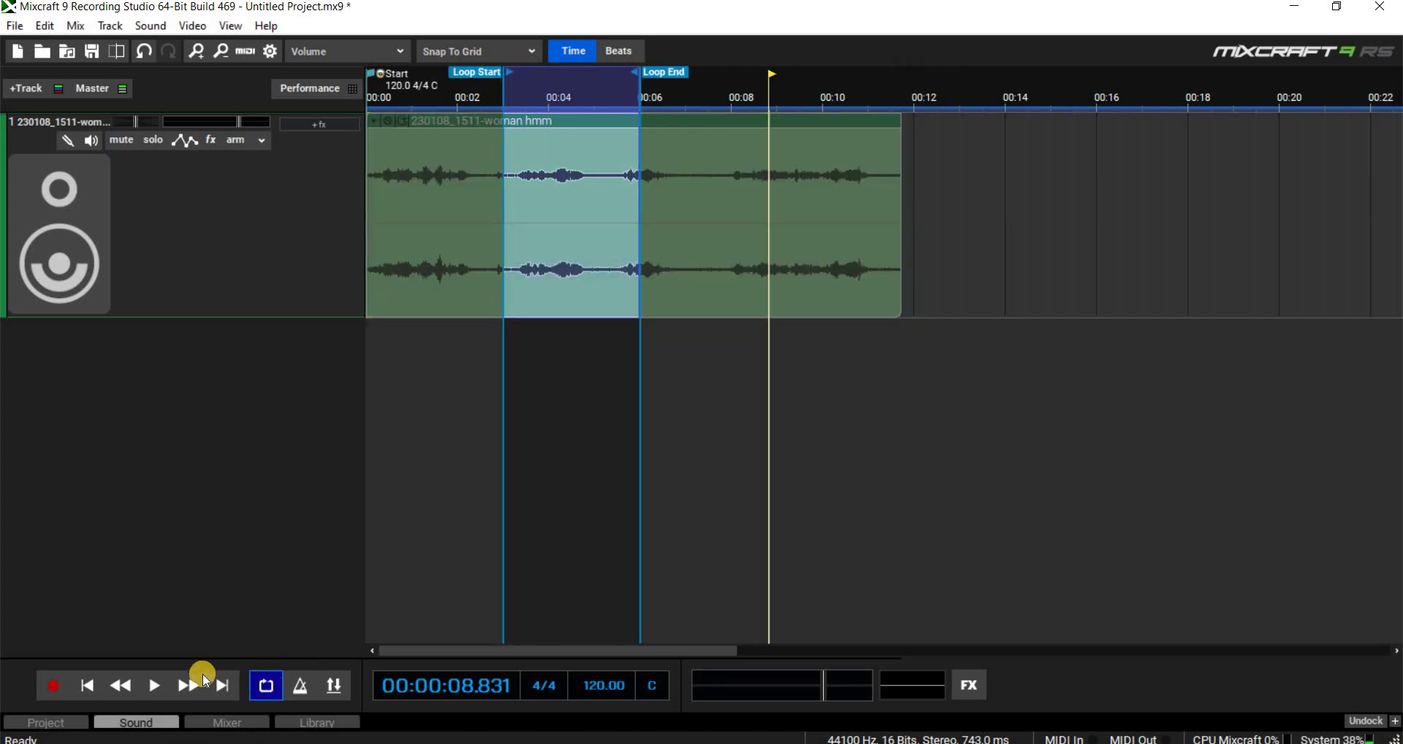
click(157, 684)
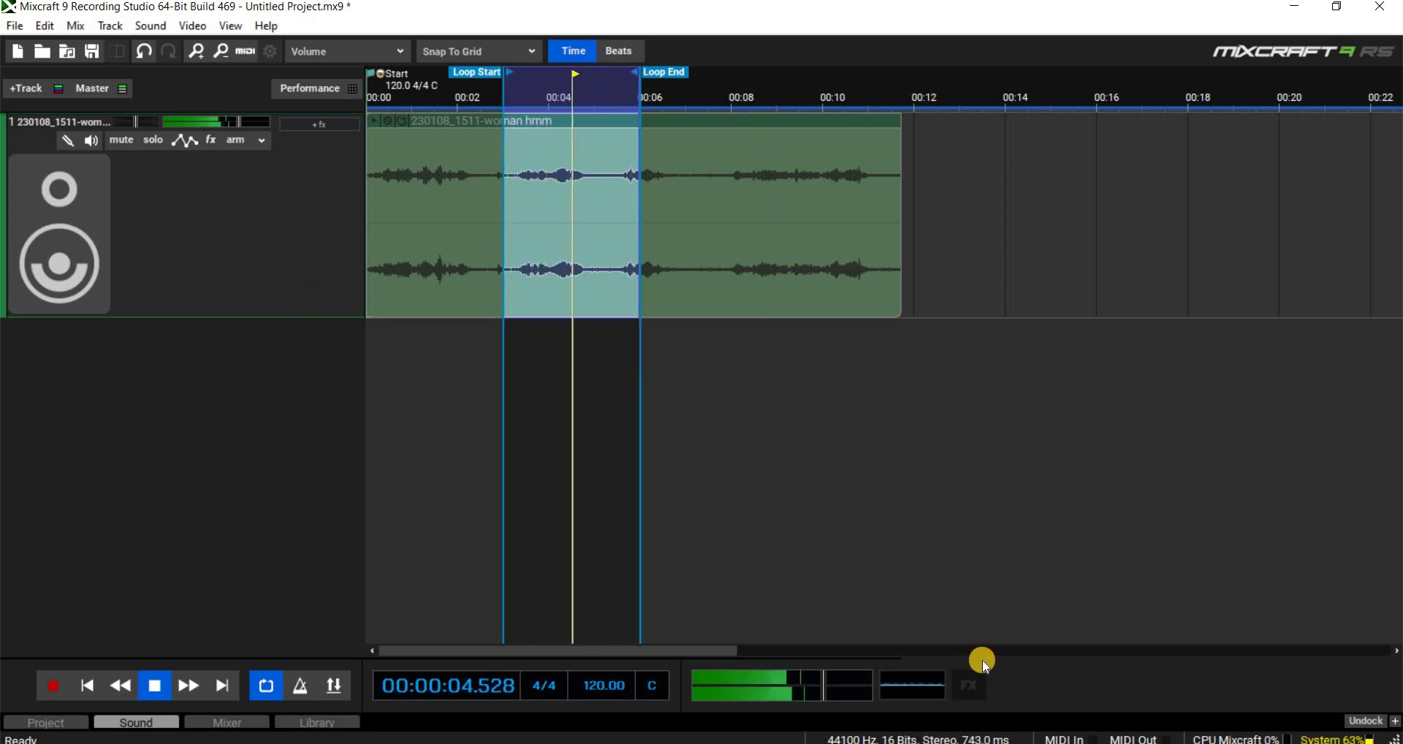
Add the Voxengo Spectrum Analyzer (Legacy) effect to the master track and move its window clear of the clip.
click(975, 680)
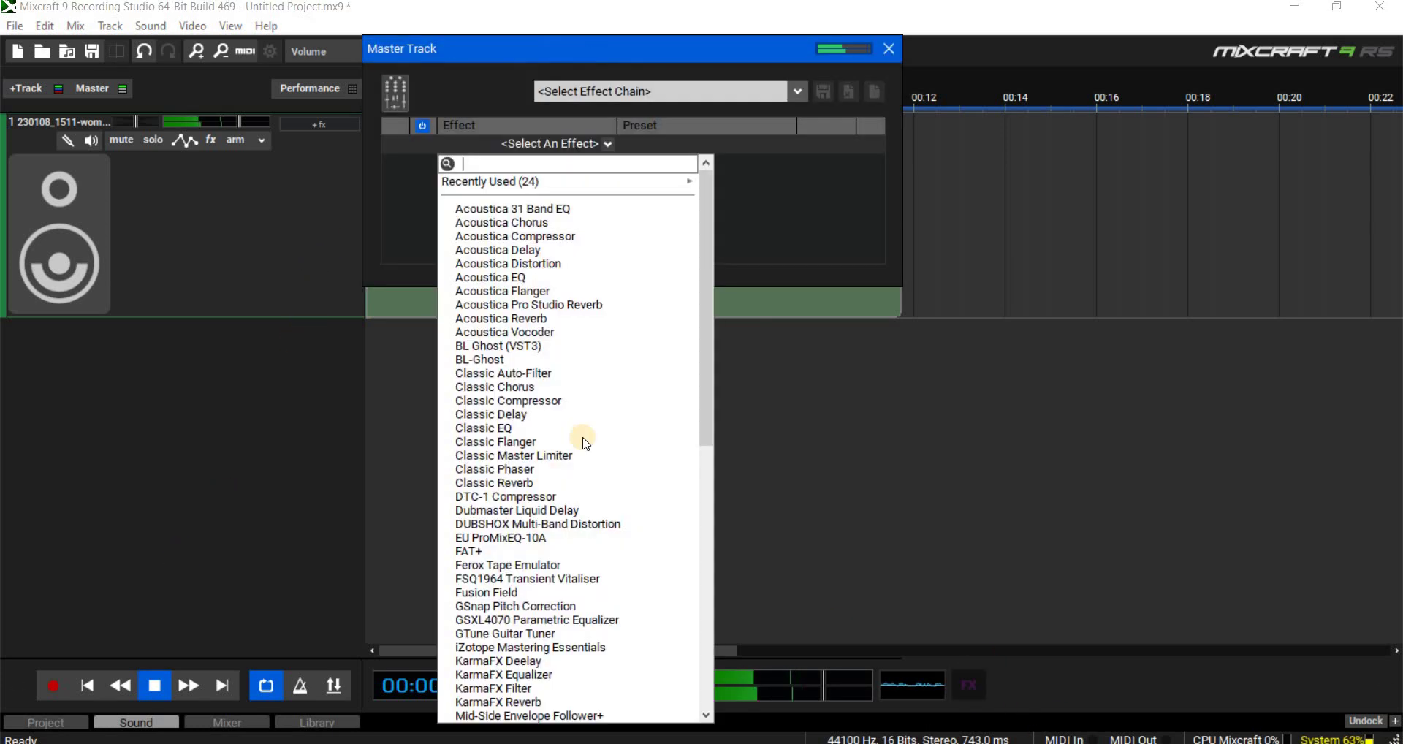
click(701, 607)
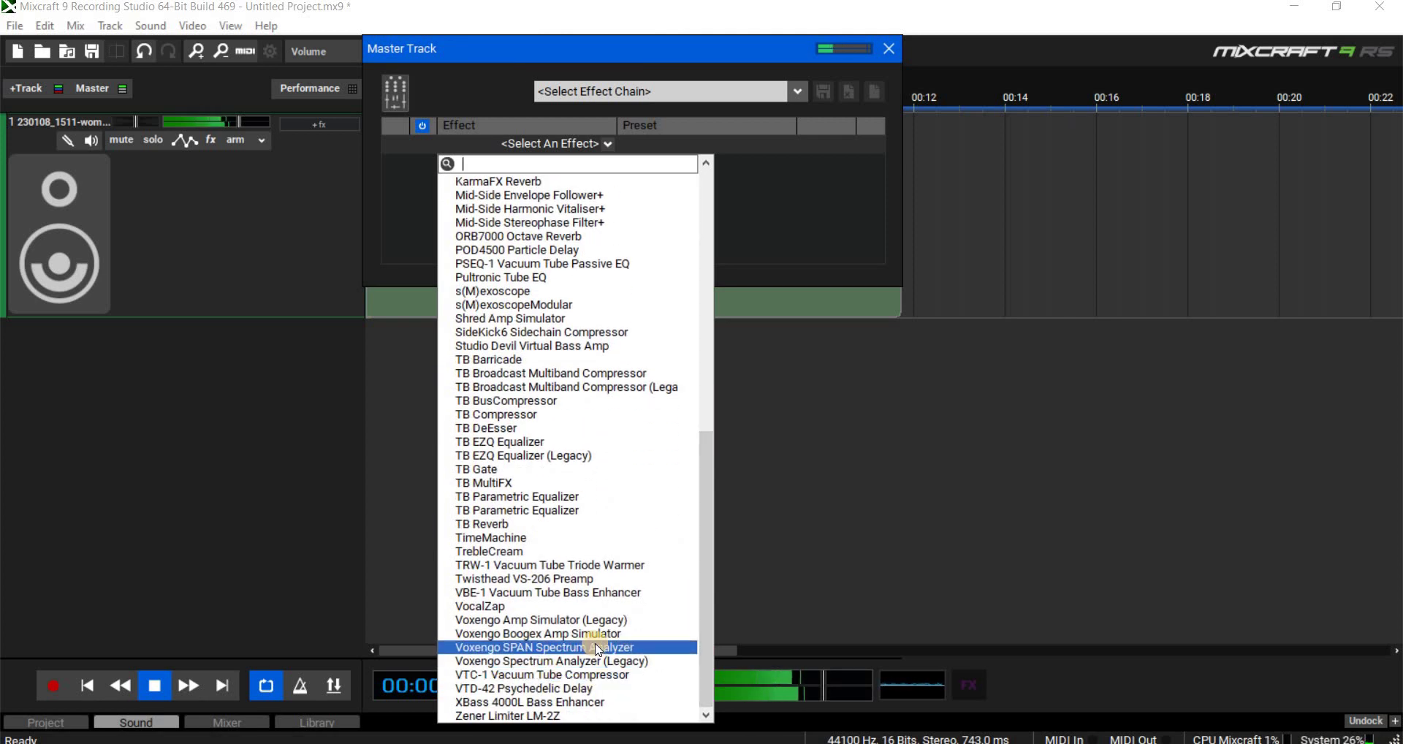
click(763, 456)
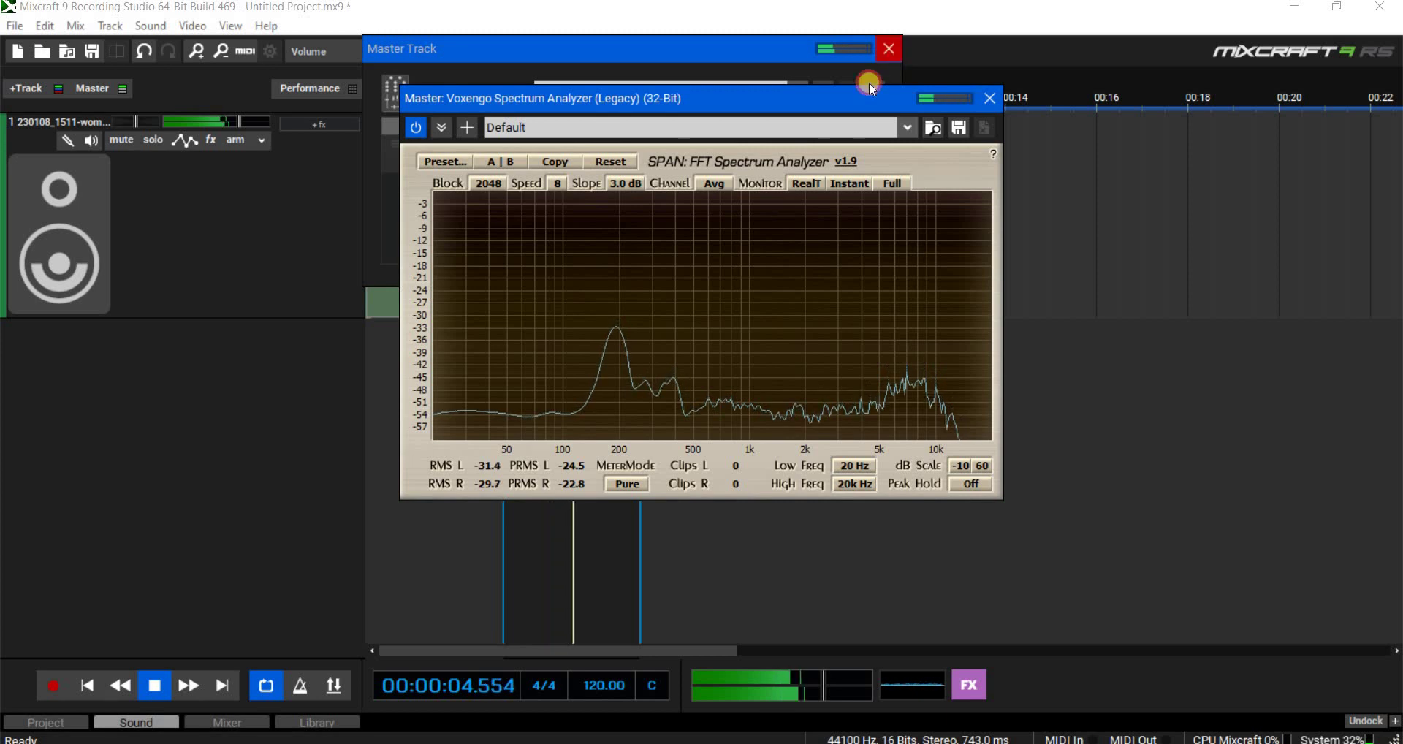
click(889, 48)
drag(804, 98, 1238, 295)
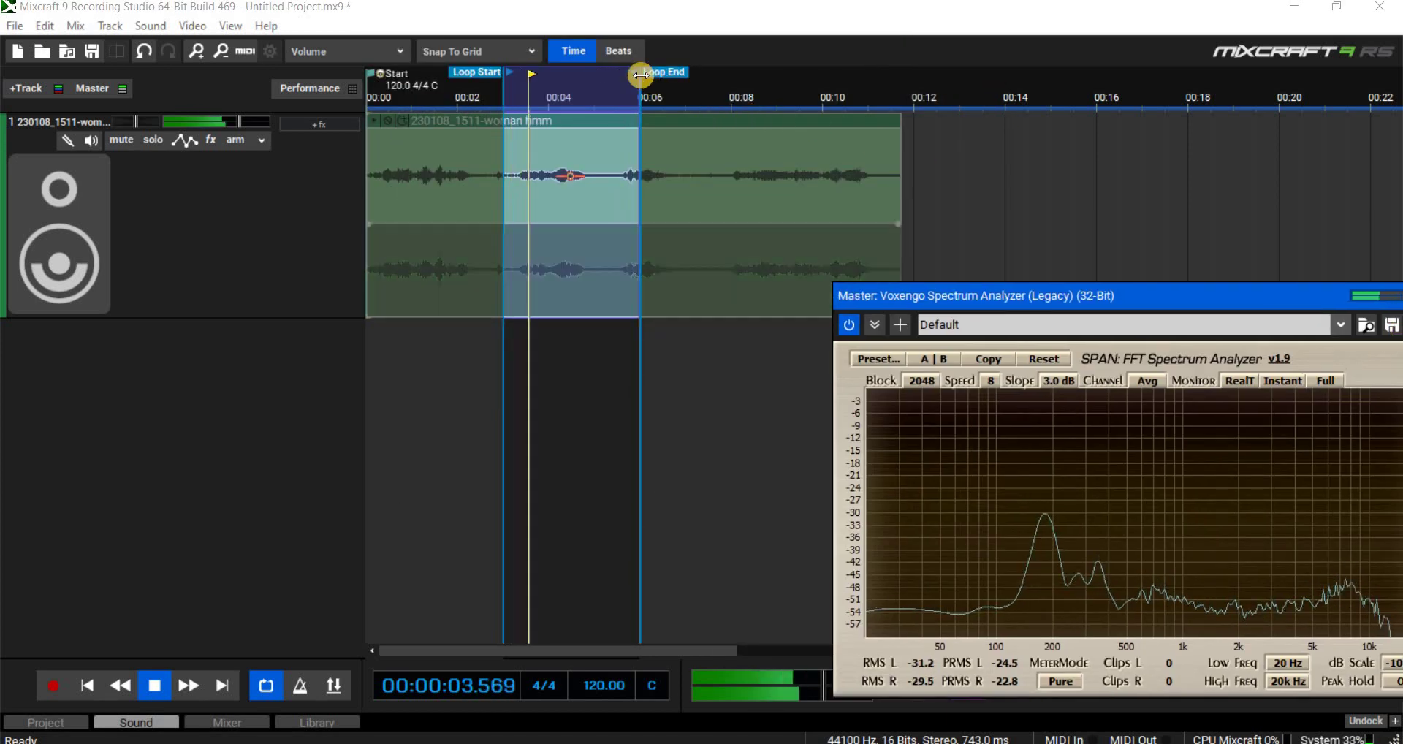
Adjust the loop range during playback so it runs from about 2.5 to 5.5 seconds.
drag(662, 77, 680, 80)
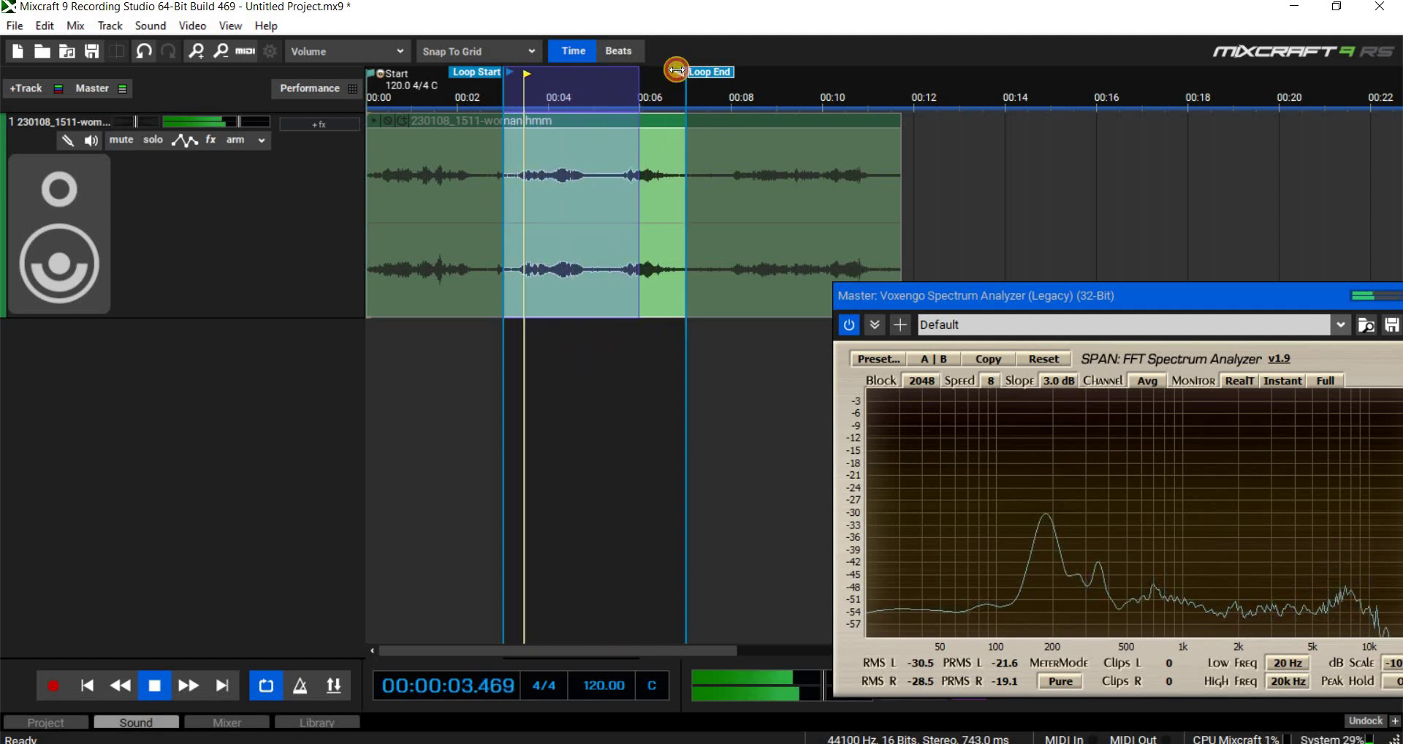
drag(665, 69, 617, 74)
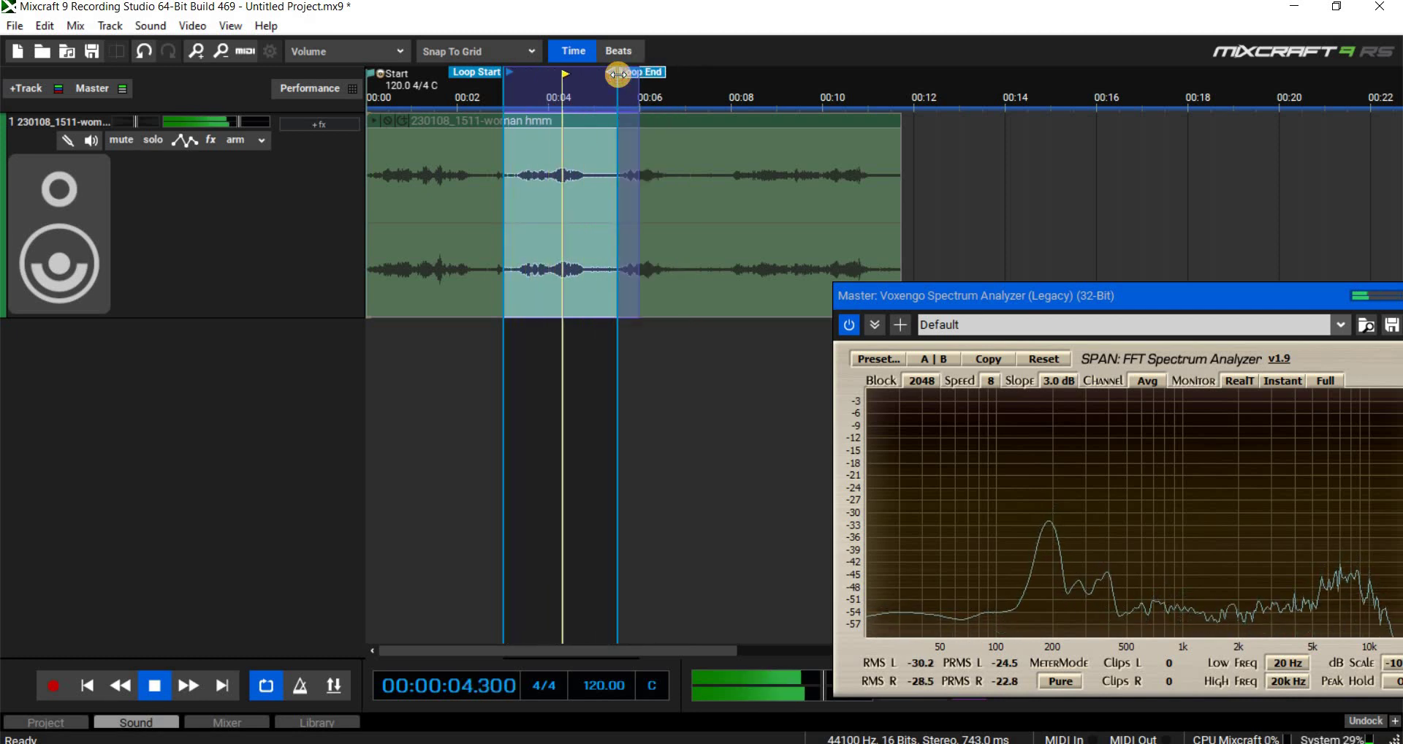
drag(501, 70, 489, 85)
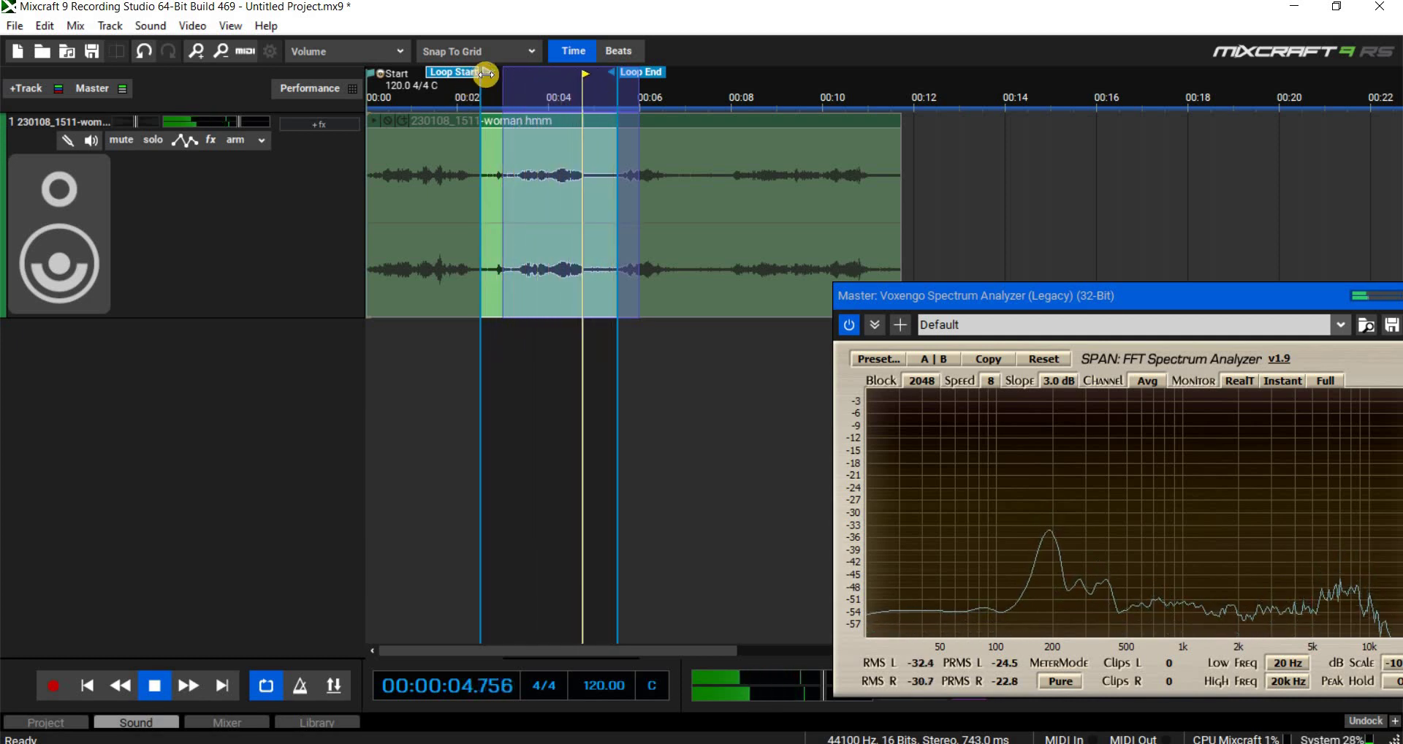
drag(488, 73, 479, 98)
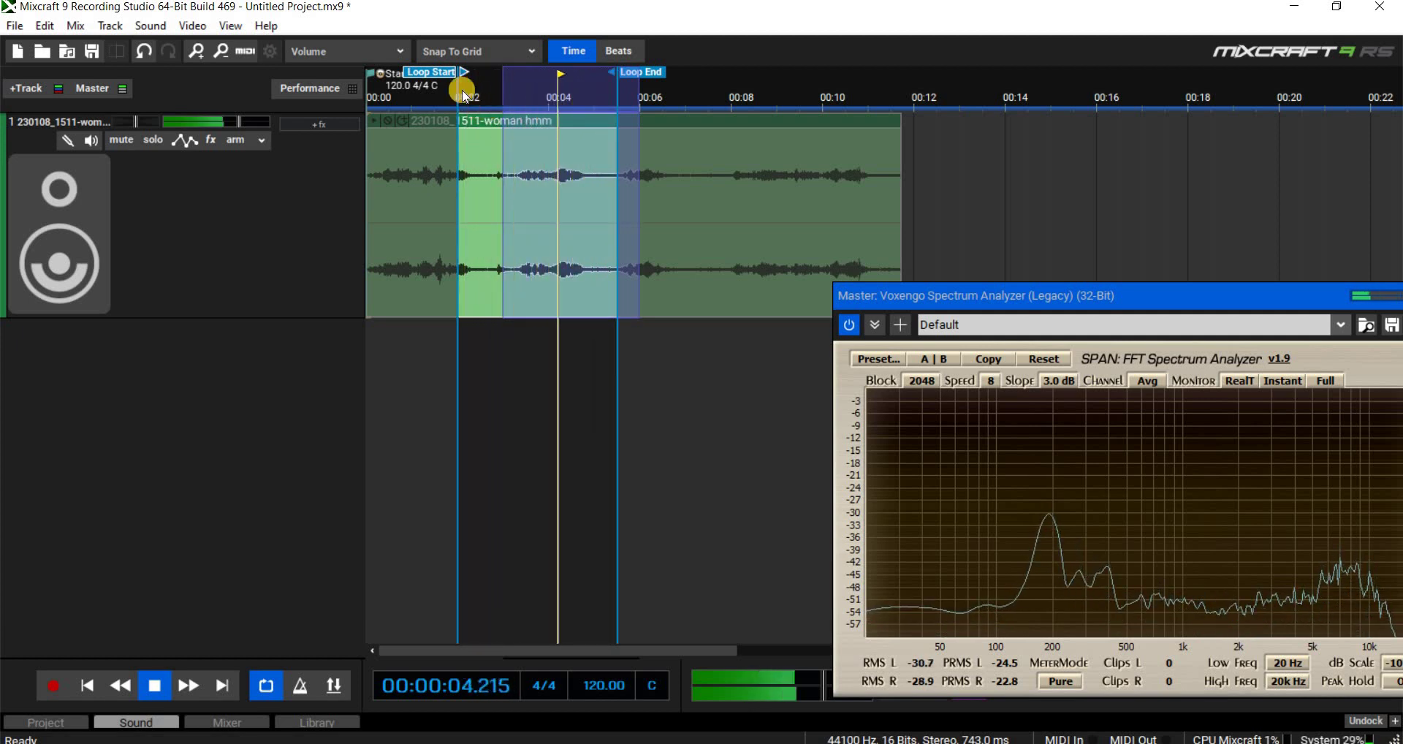
drag(458, 73, 480, 72)
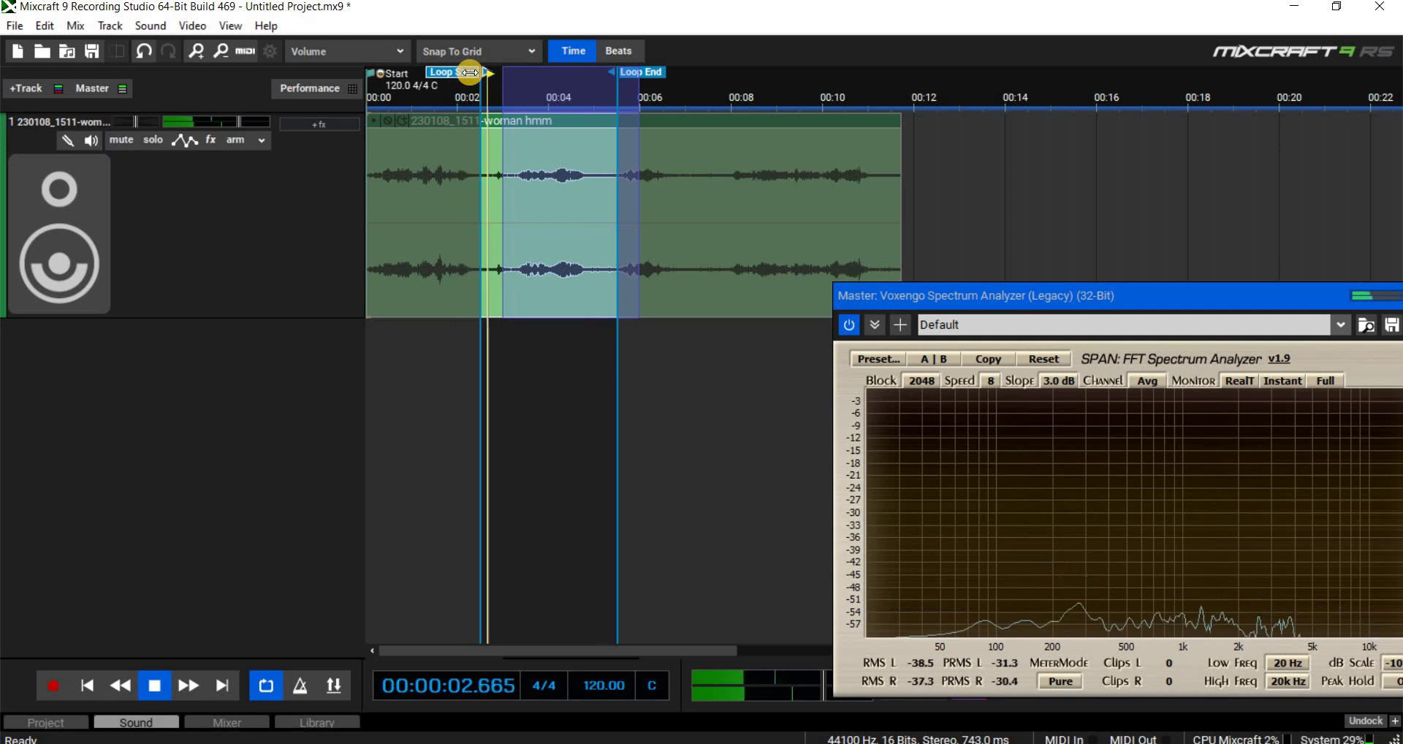
Audition the short section ending at about 3 seconds, and reset the transport to the project start with looping off.
drag(617, 71, 498, 84)
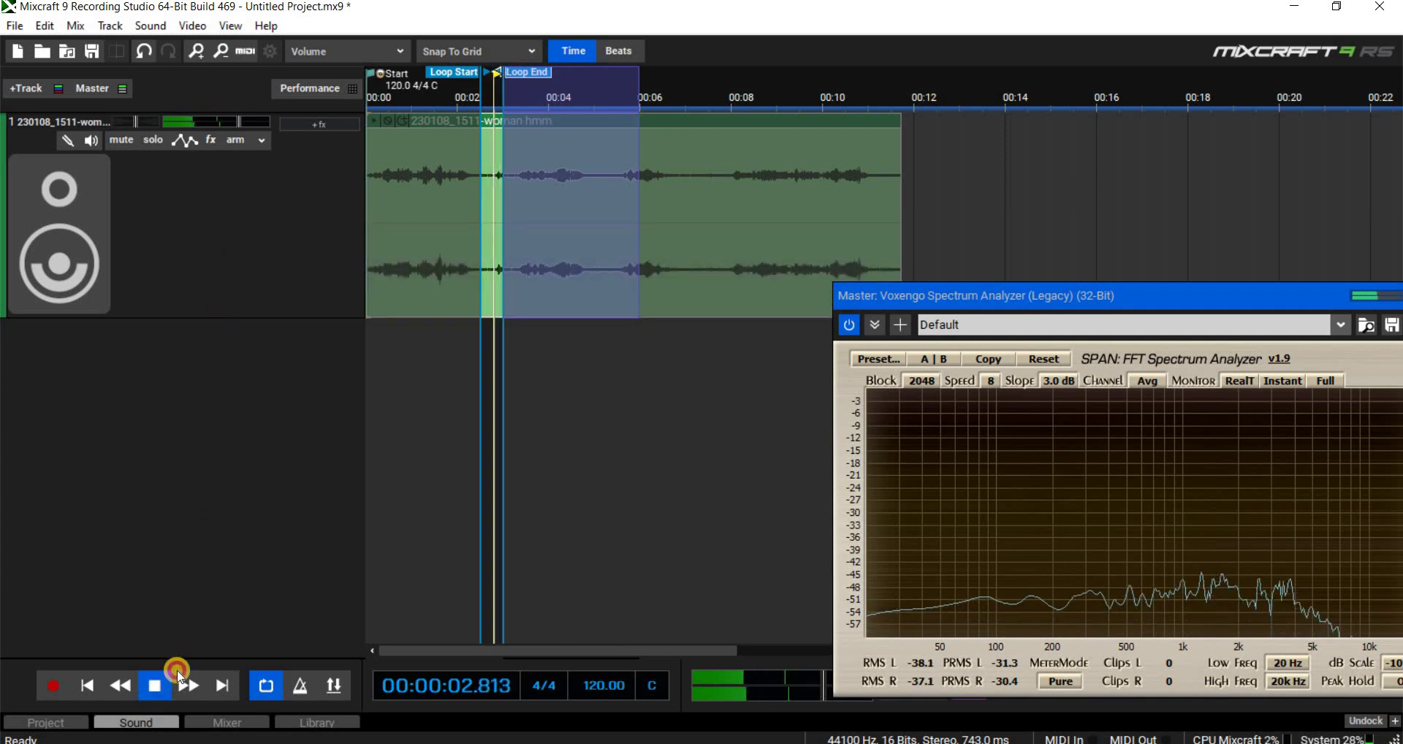
key(space)
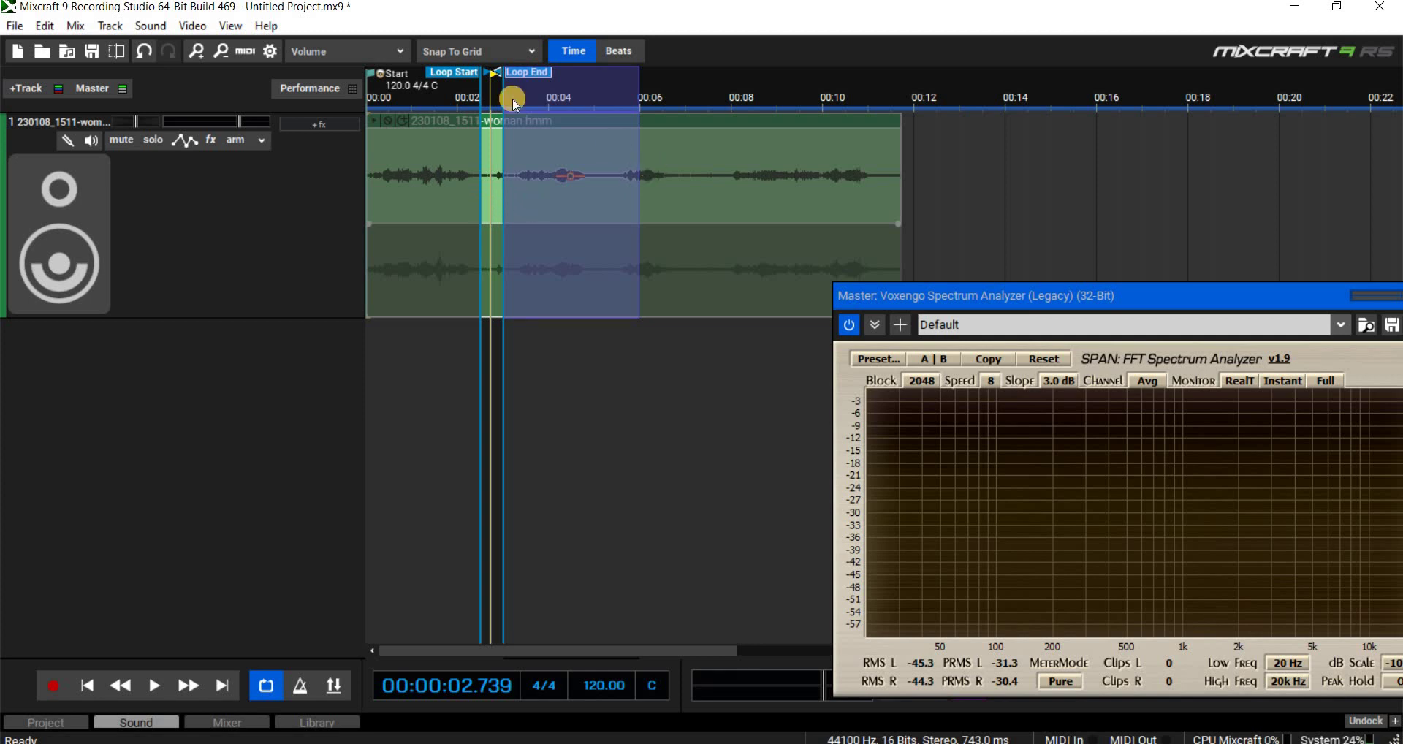
click(271, 686)
click(87, 686)
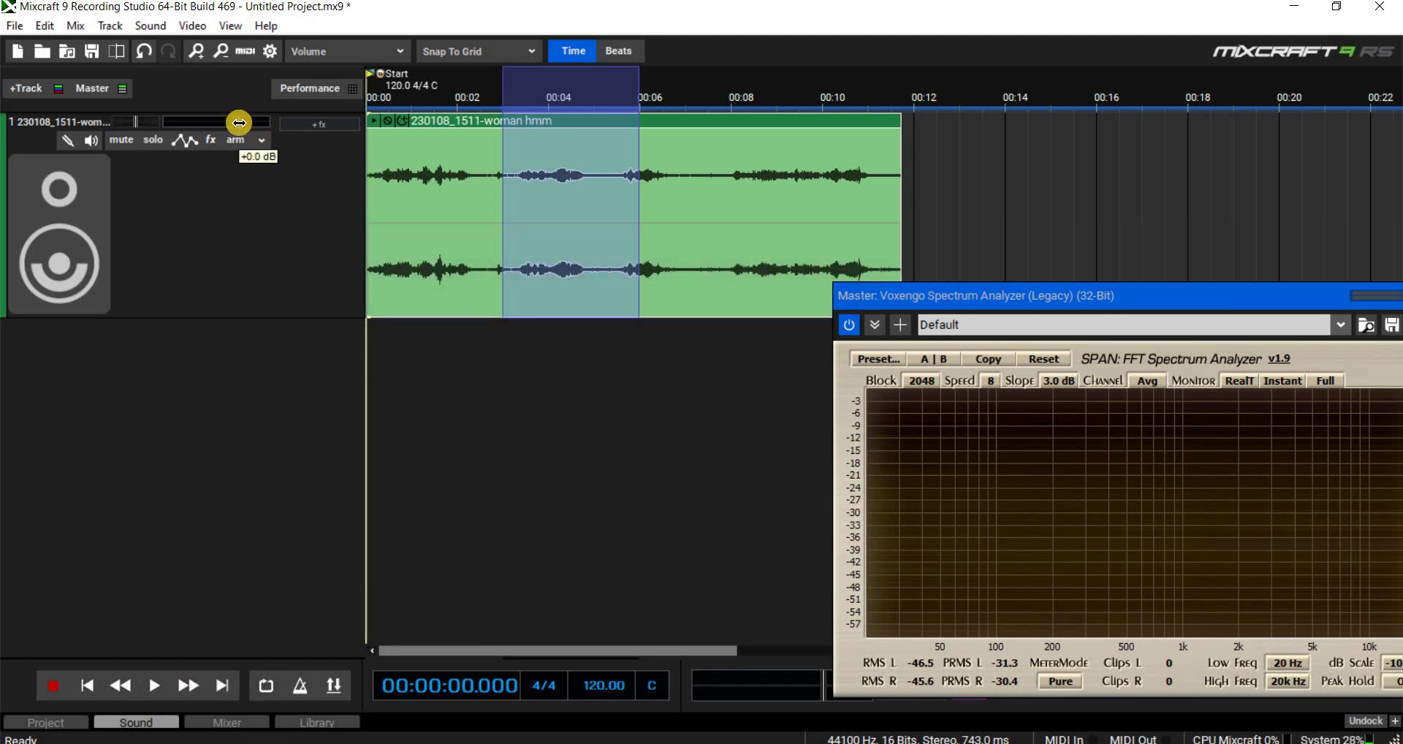
Switch to the desktop and examine the detail, security and general properties of the WAV file "230108_1511-woman hmm".
click(1289, 8)
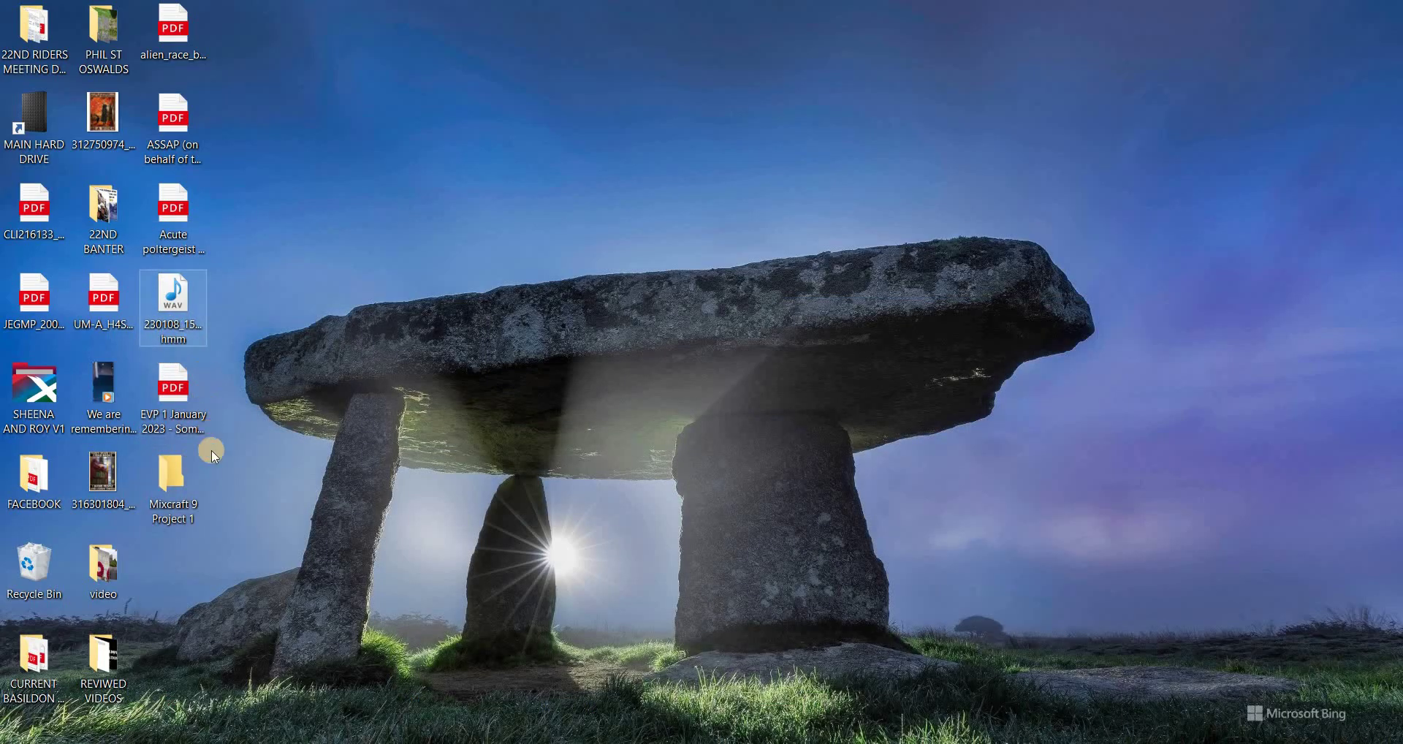
key(shift+F10)
click(242, 723)
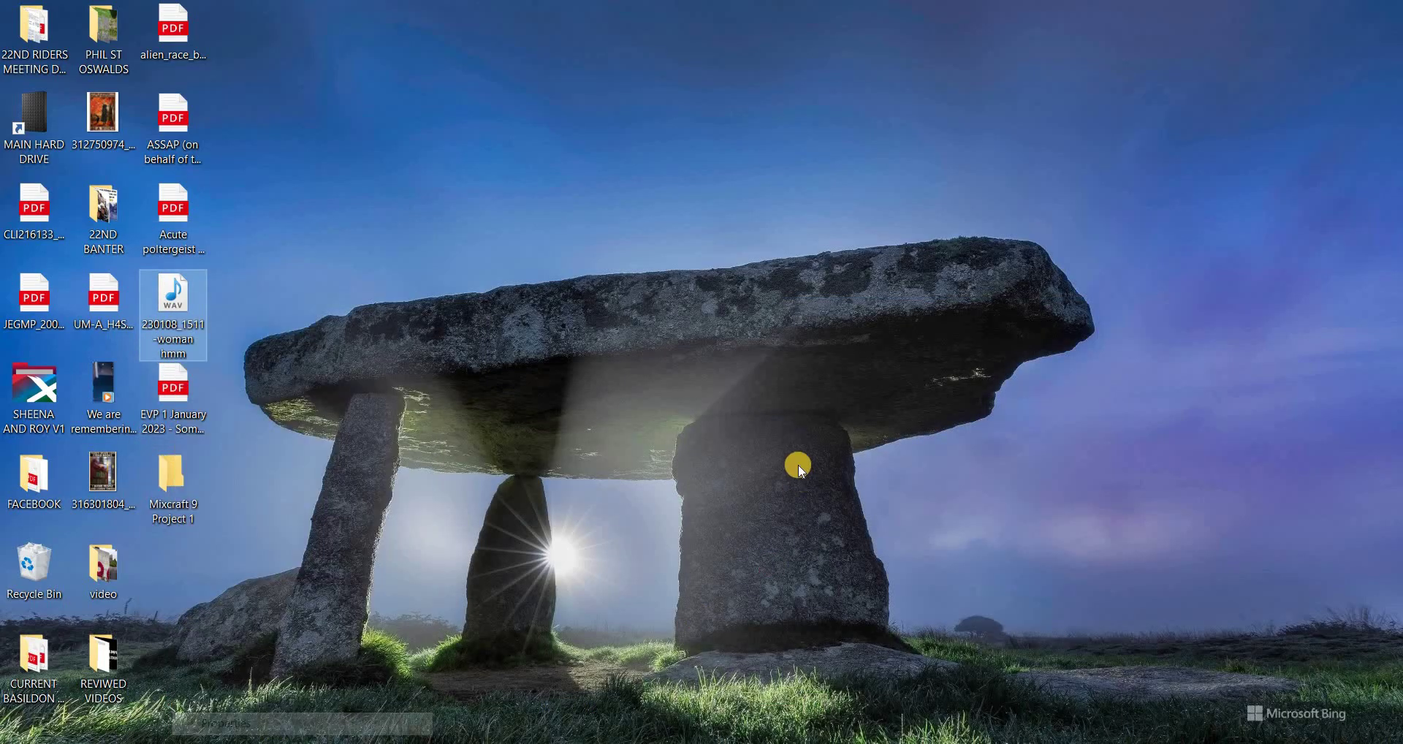
click(651, 183)
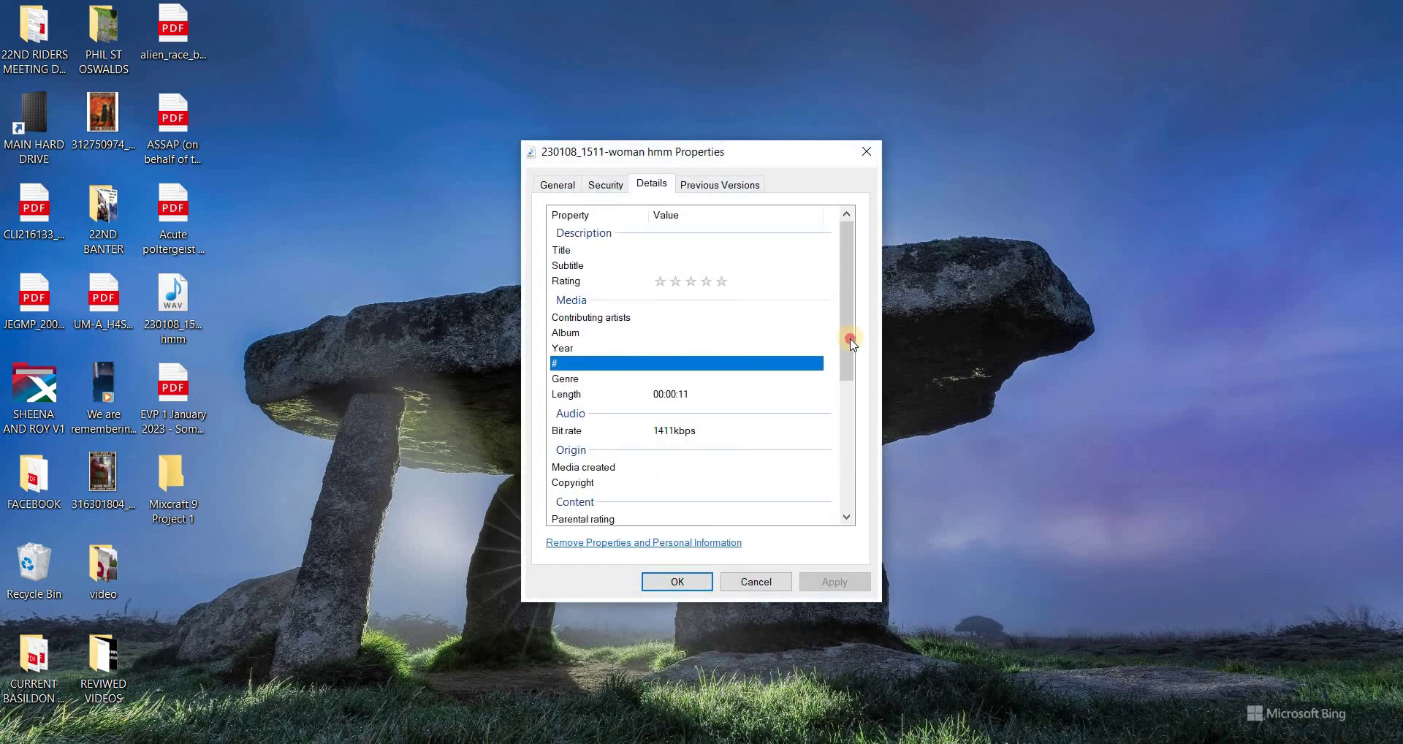
drag(851, 340, 847, 415)
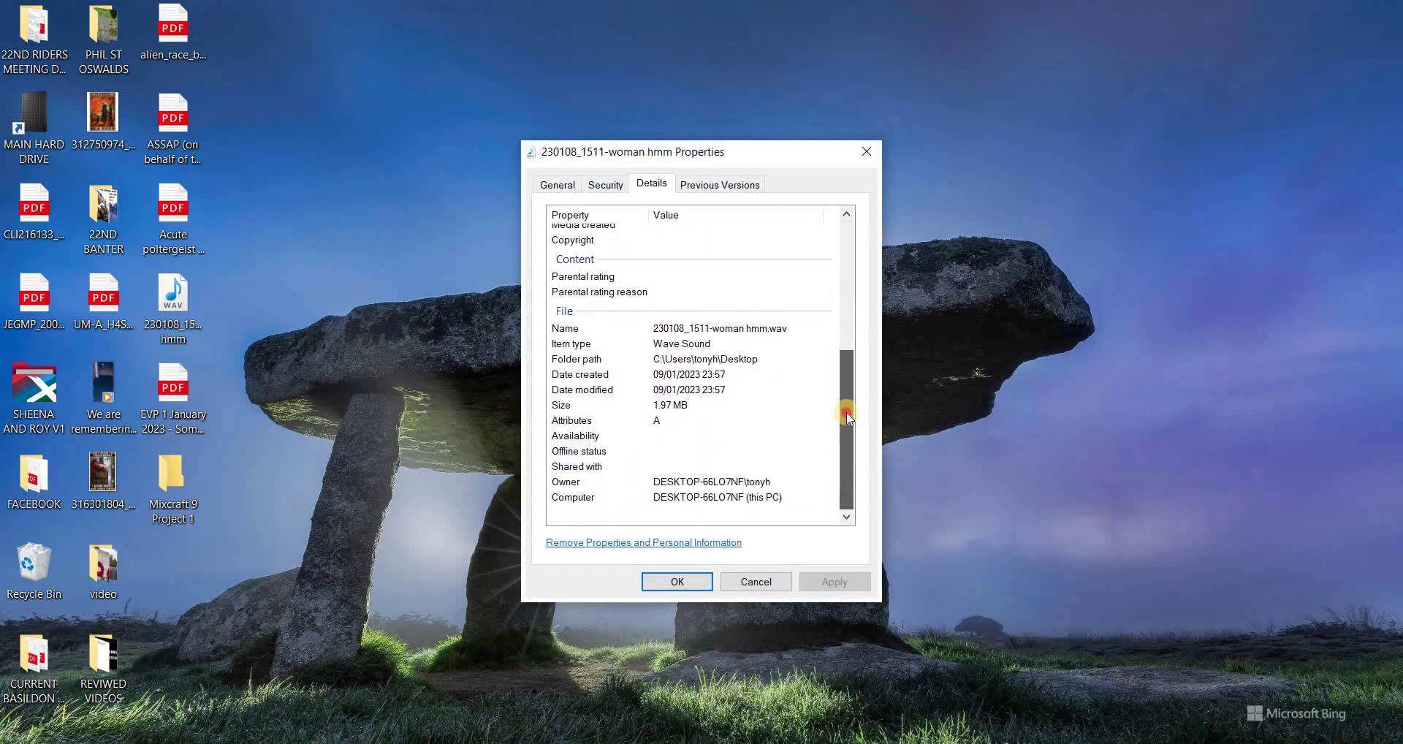
scroll(849, 353, up, 5)
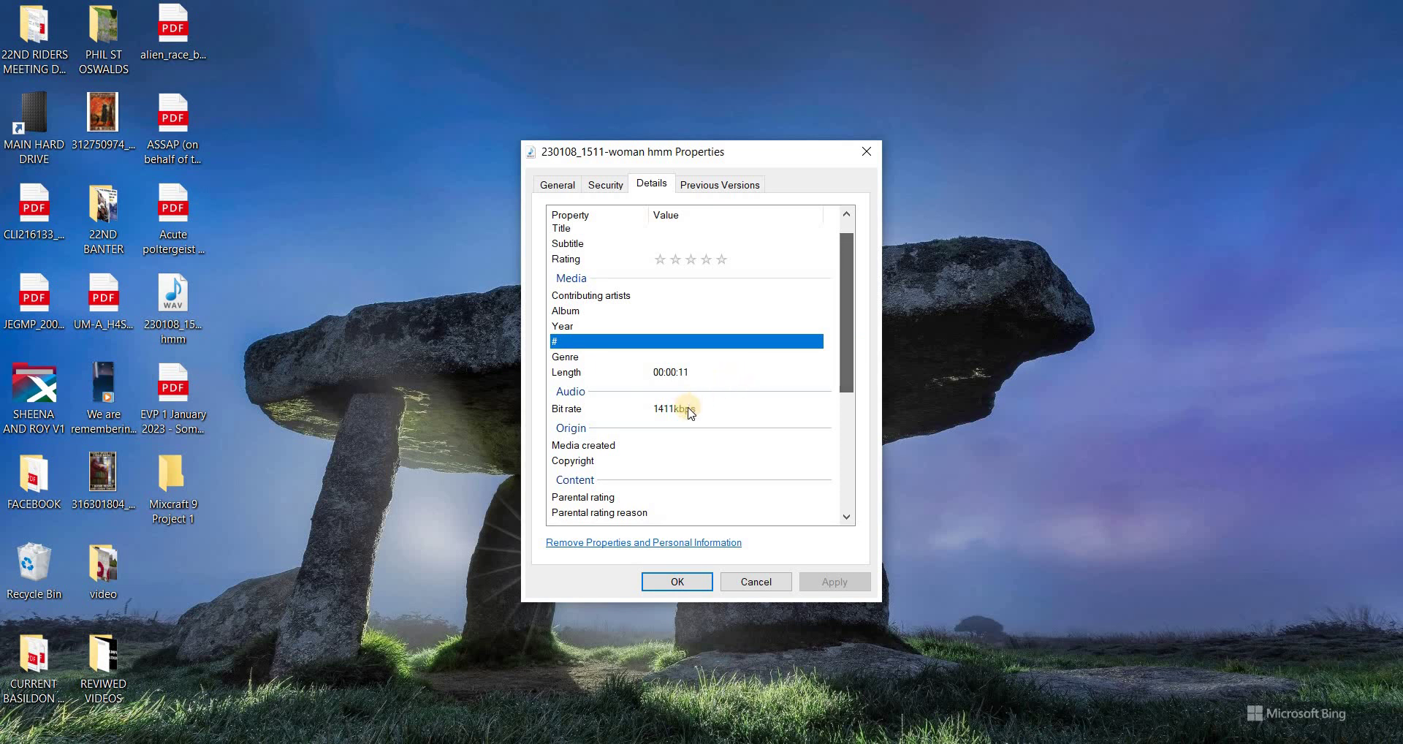
scroll(846, 291, up, 1)
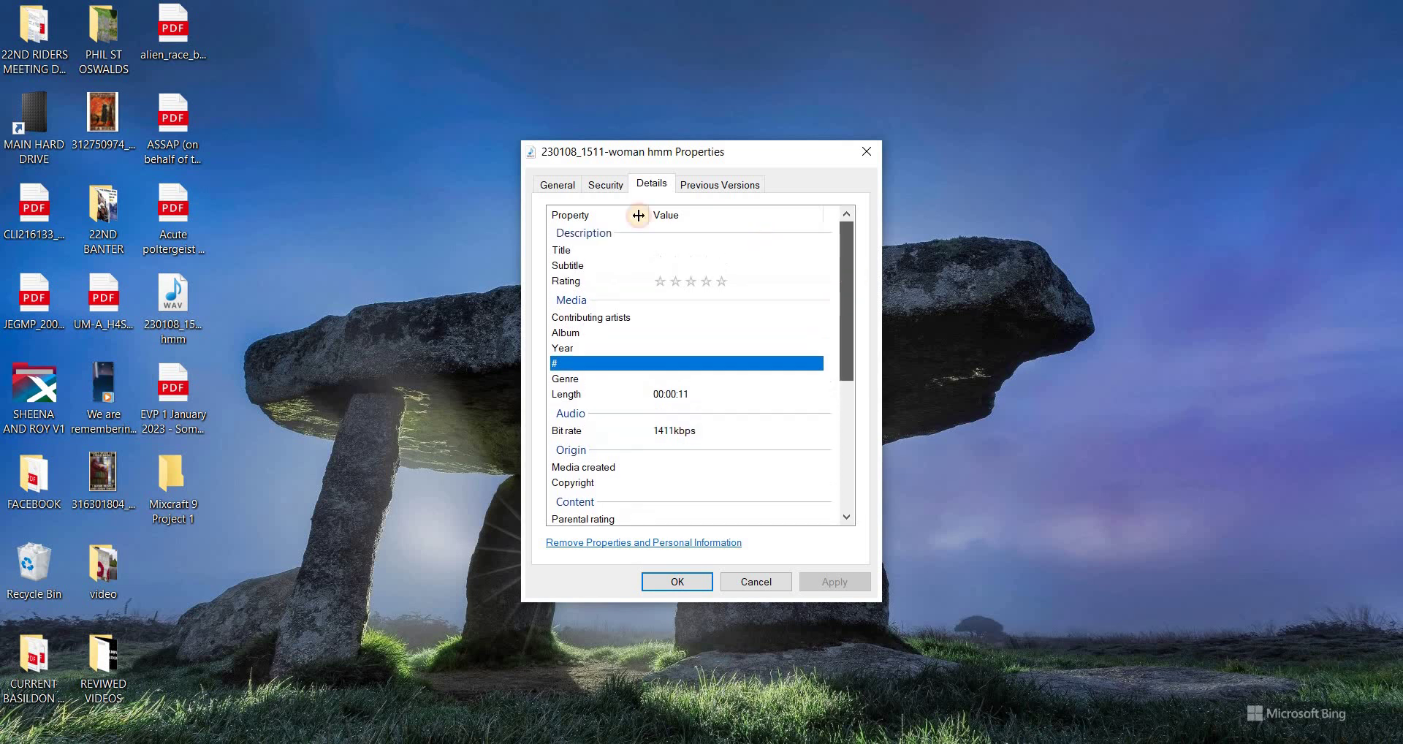
click(589, 184)
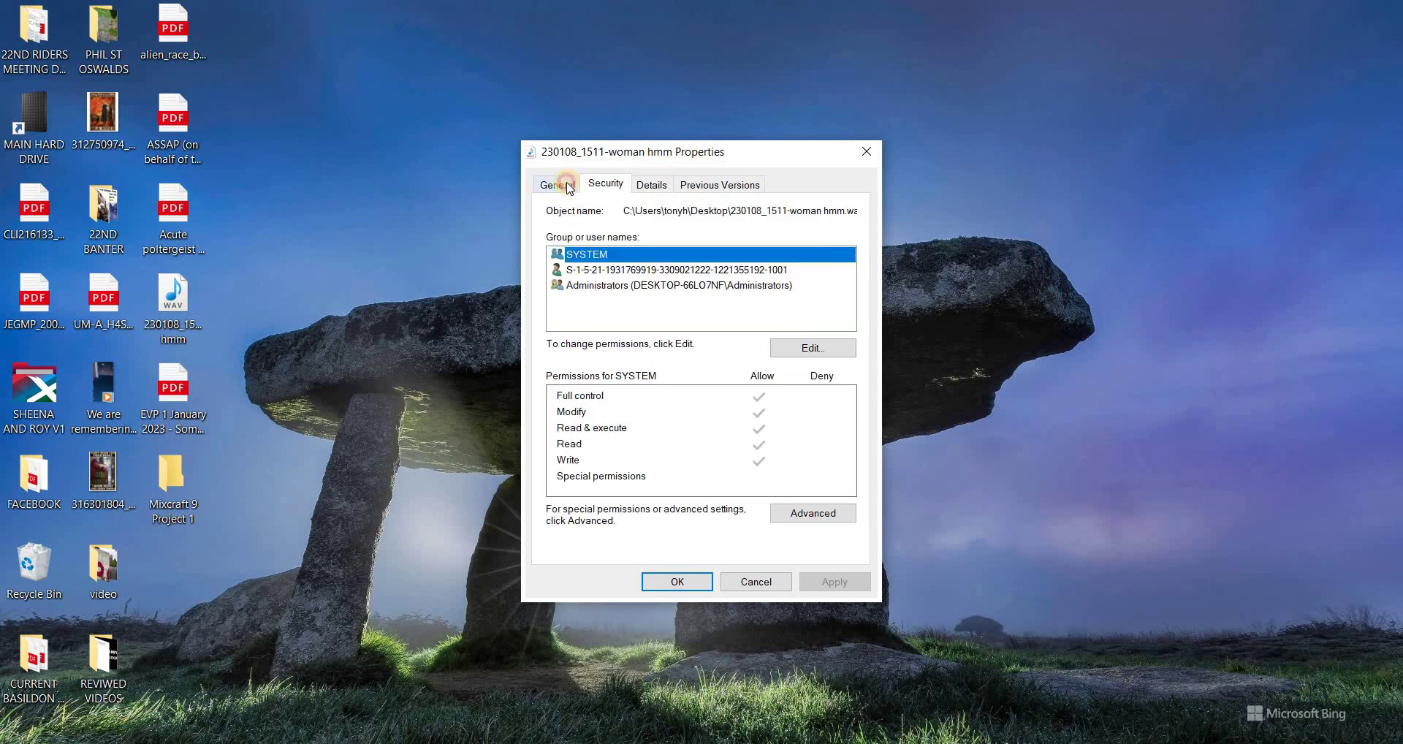
click(568, 185)
click(877, 155)
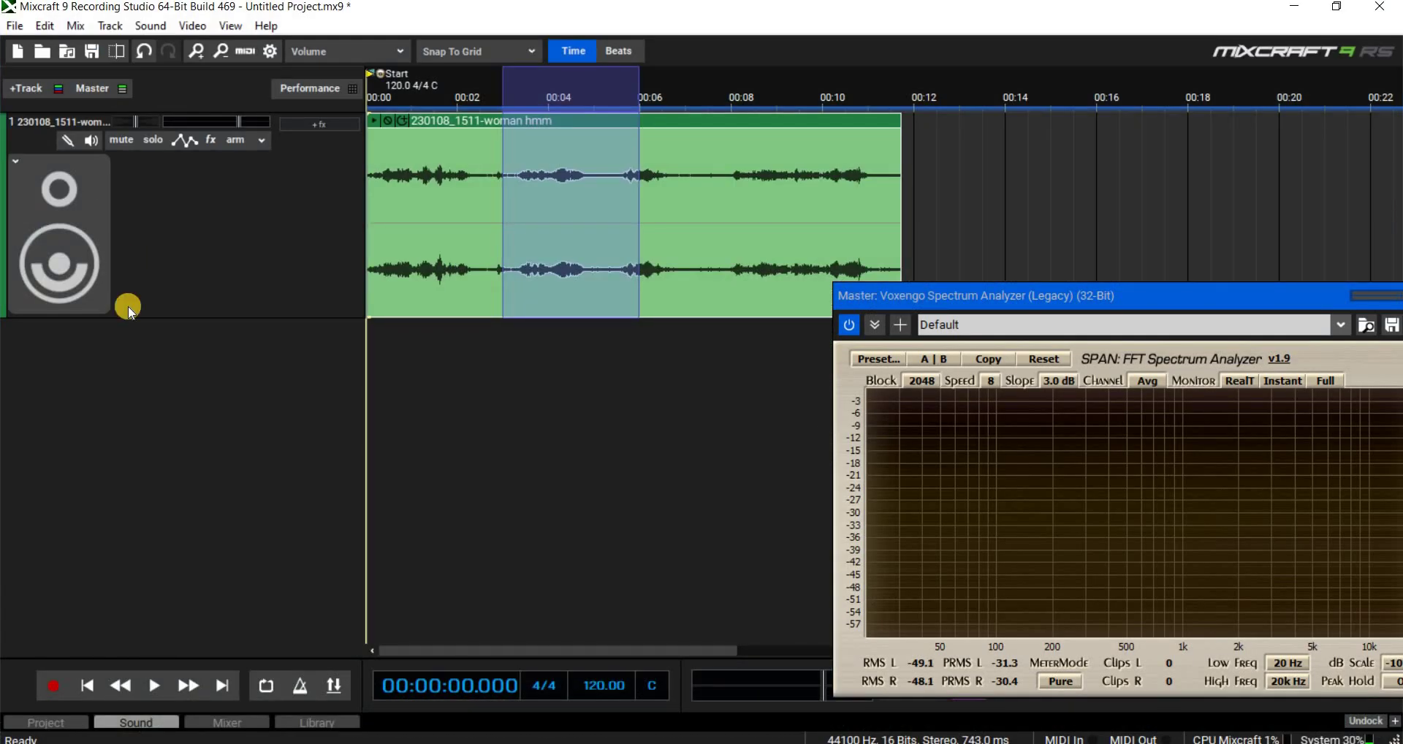
Clear the time selection, turn looping back on and extend the loop range from 0 to about 12 seconds.
click(139, 486)
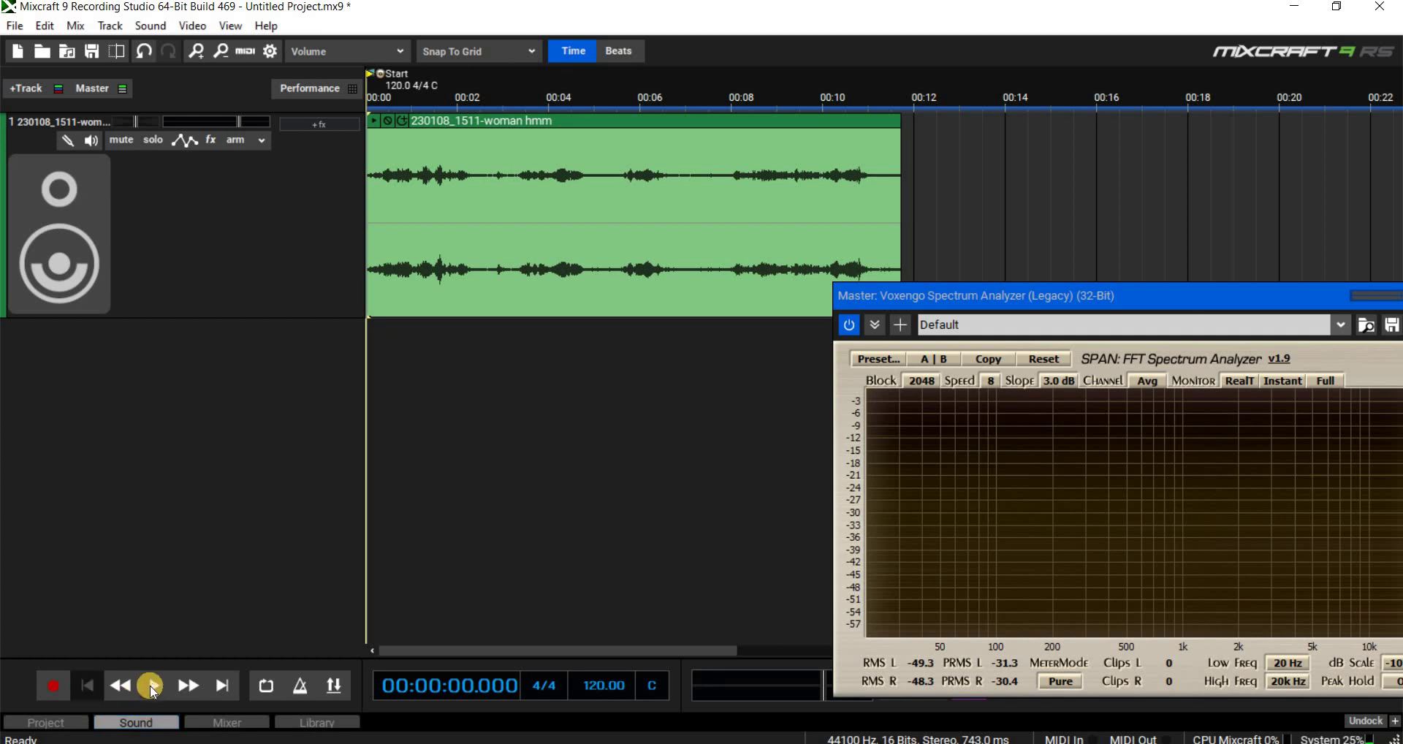
click(266, 686)
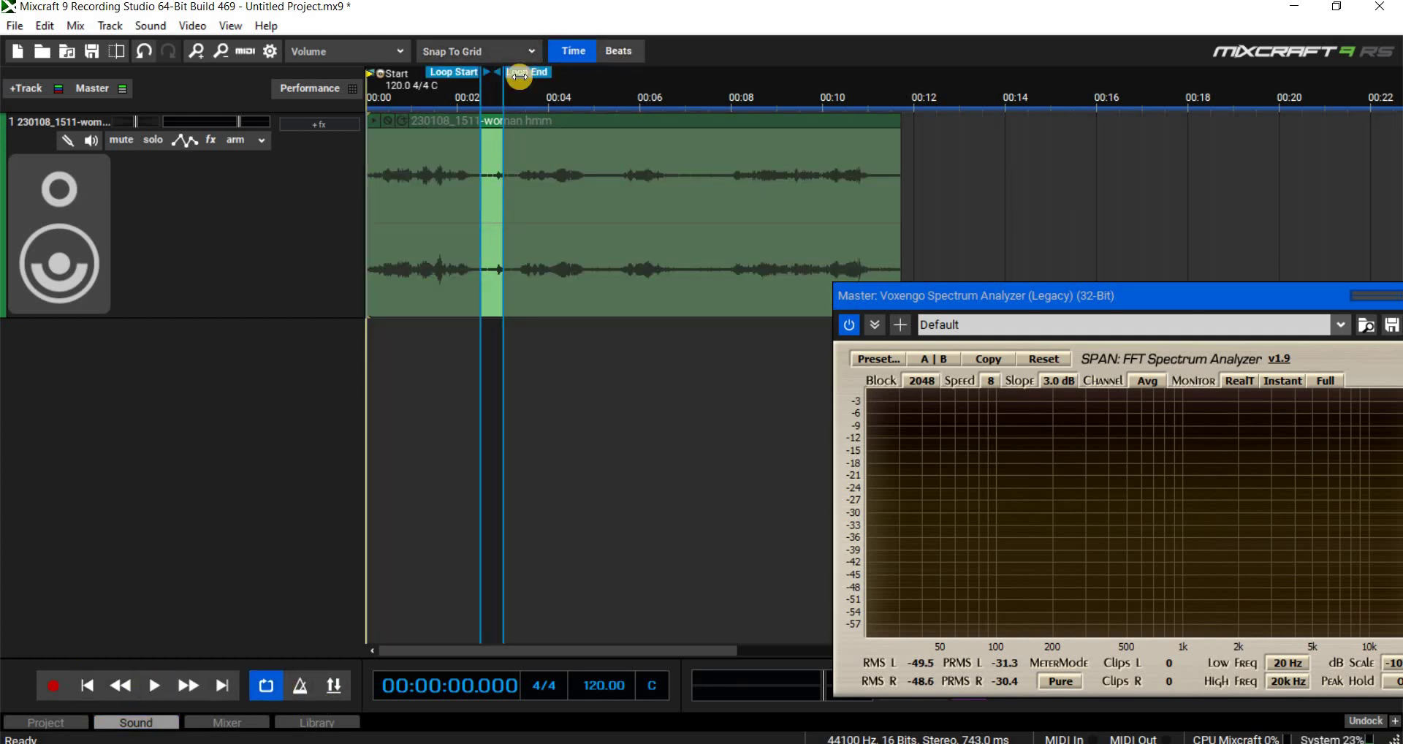
drag(756, 101, 915, 125)
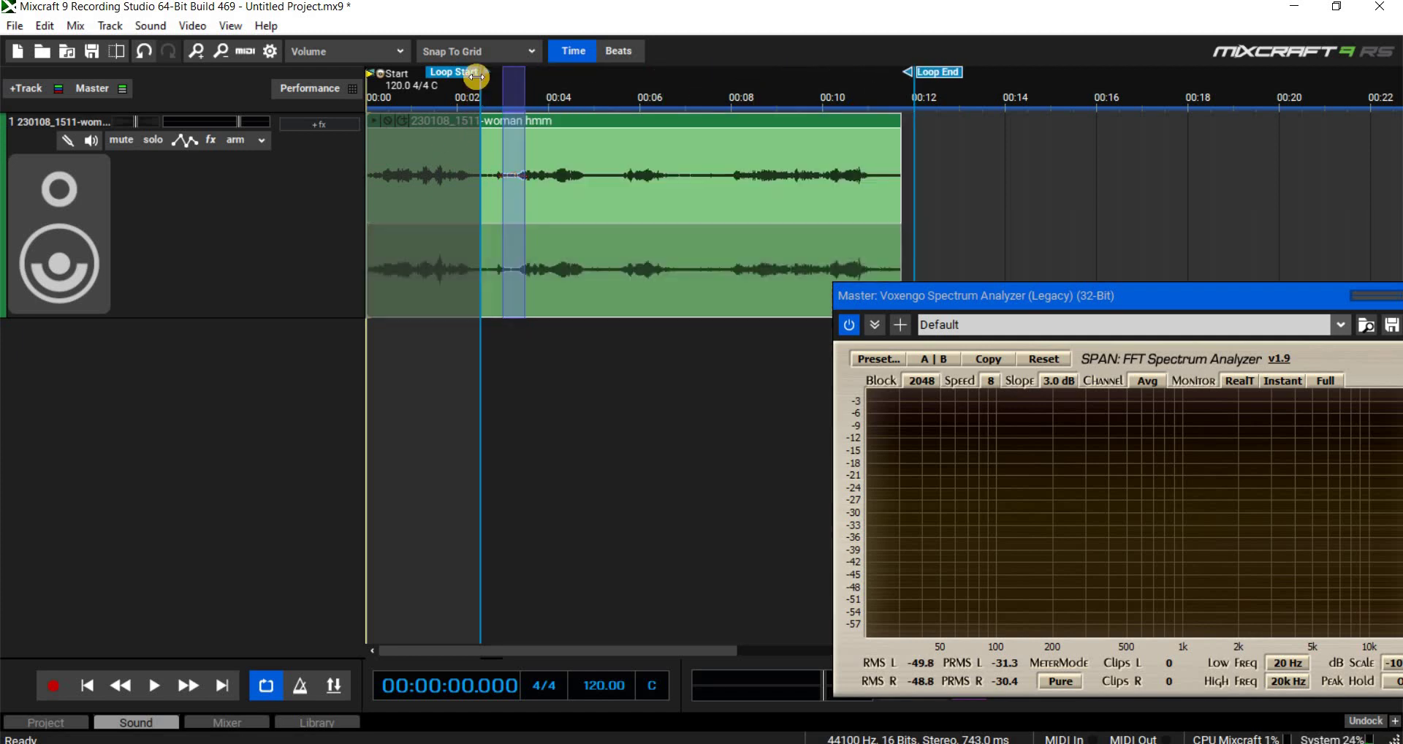
drag(378, 88, 366, 86)
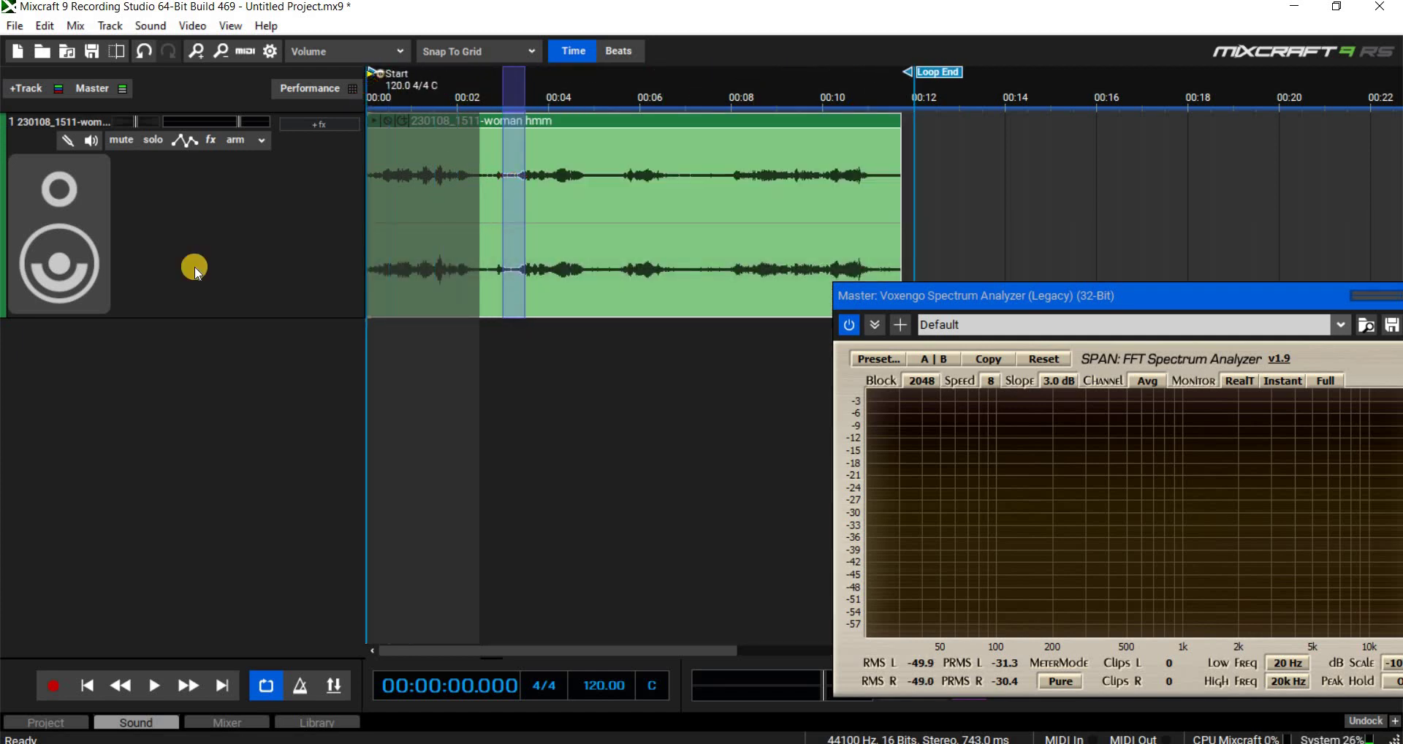
Play the clip from the project start, stop at about 3.5 seconds and clear the existing time selection.
click(161, 681)
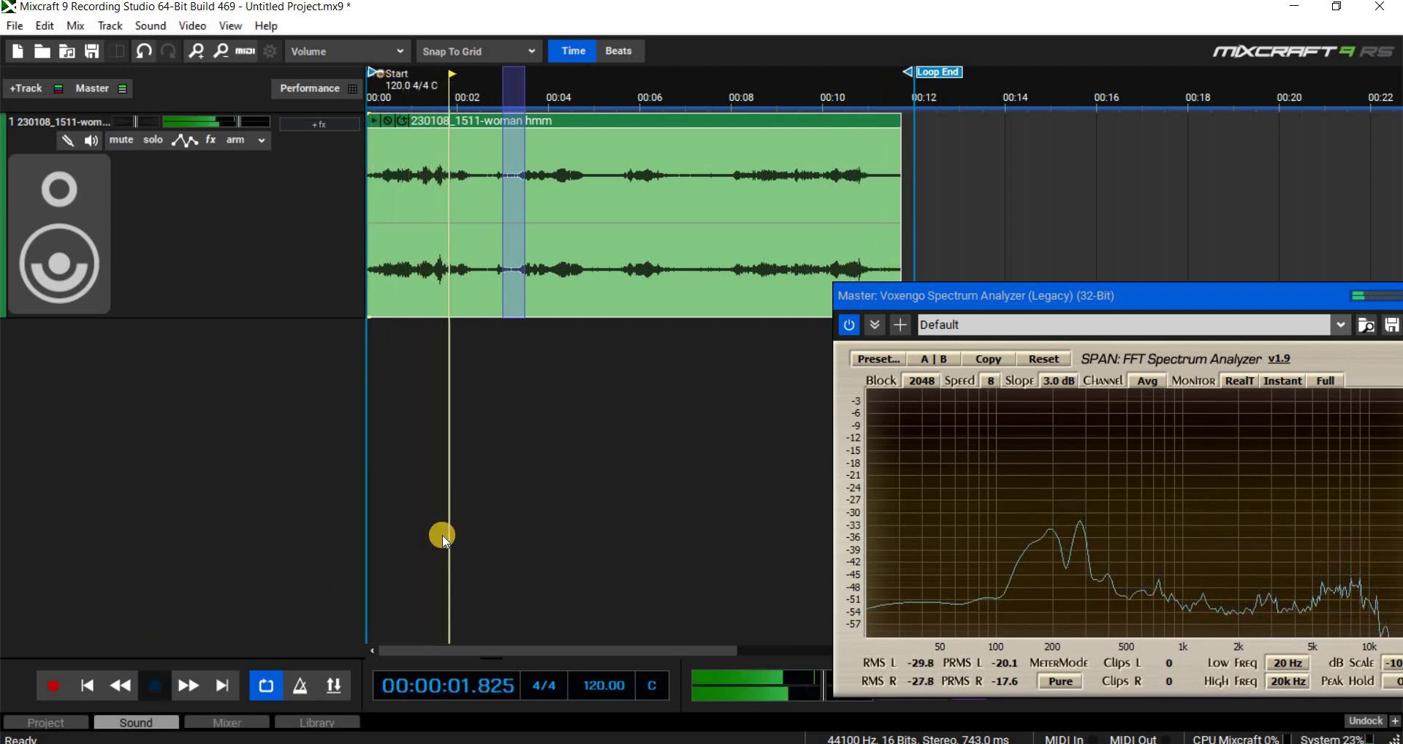
key(space)
click(516, 410)
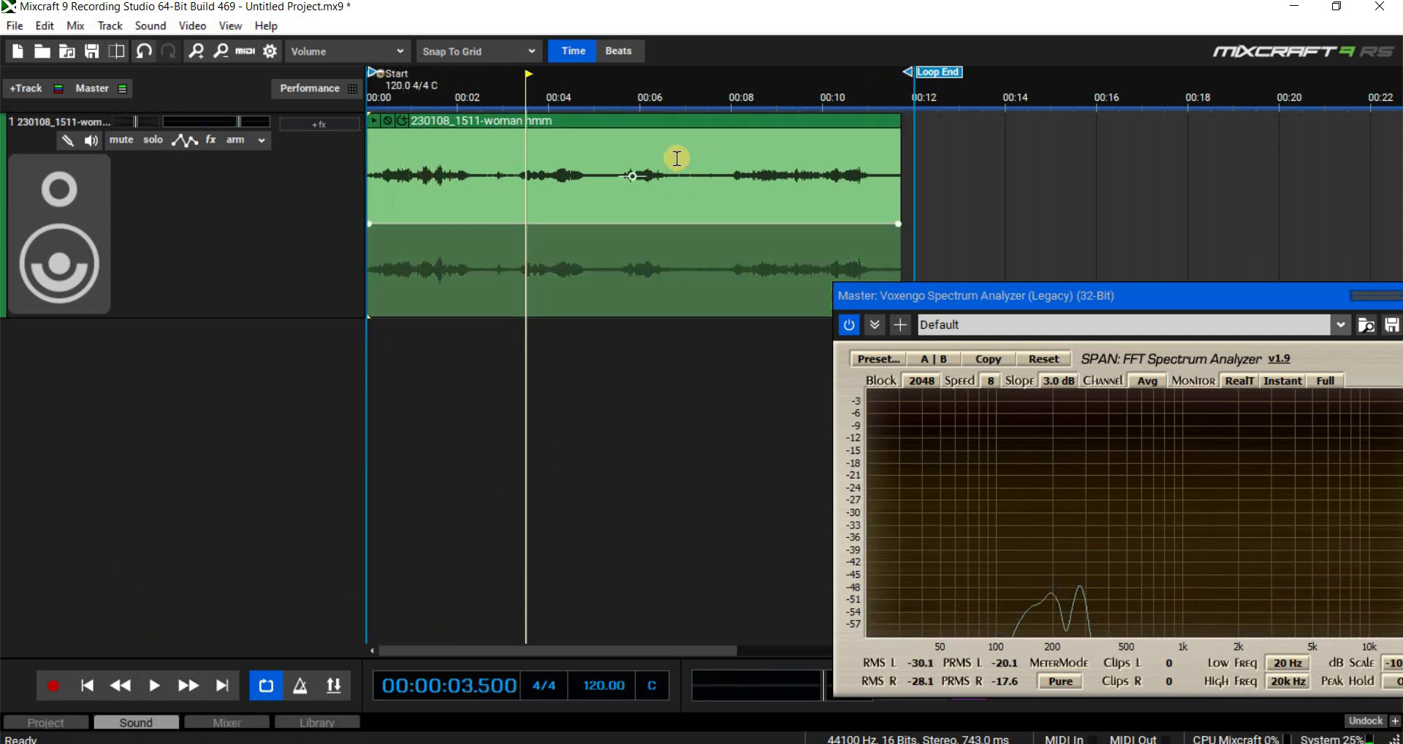
Set the loop range to the quiet gap from about 6.5 to 8 seconds and audition it in the spectrum analyzer.
drag(668, 155, 731, 155)
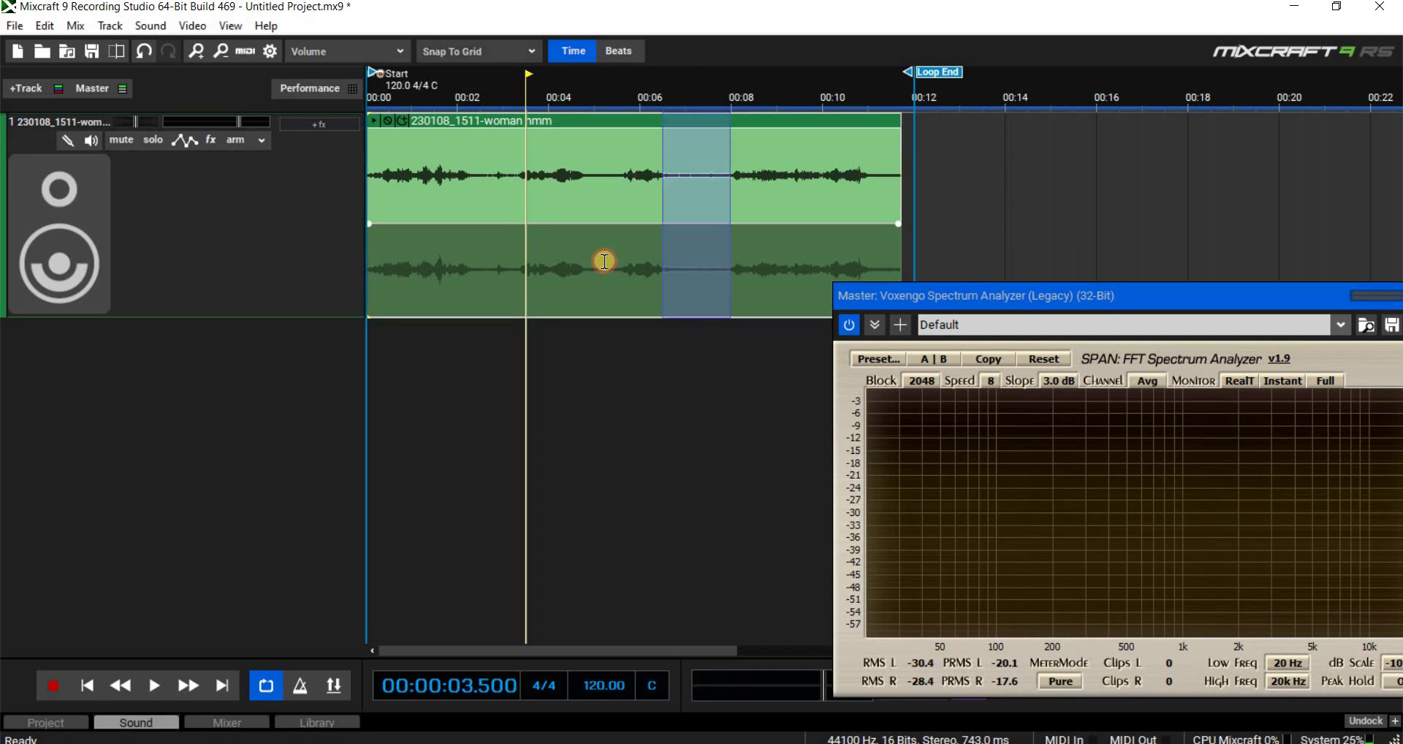
click(263, 691)
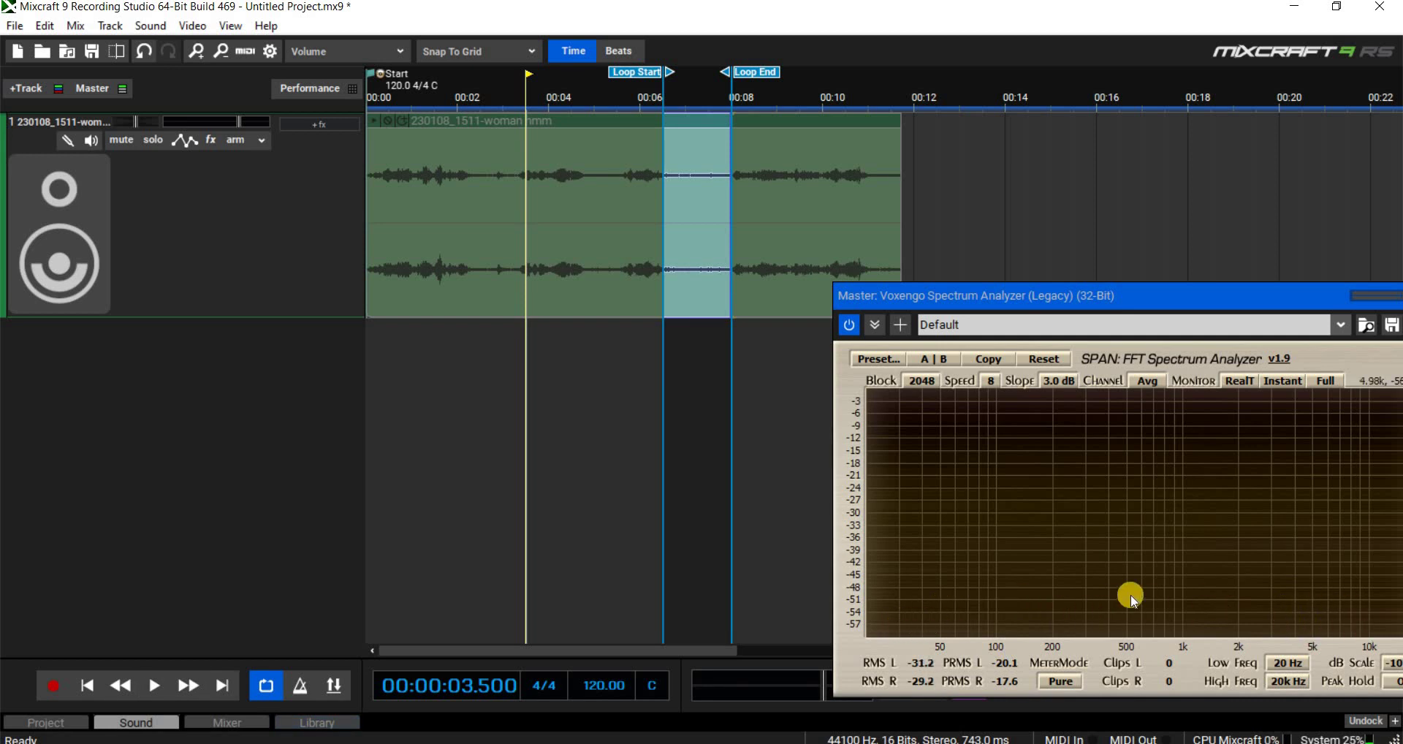
click(153, 683)
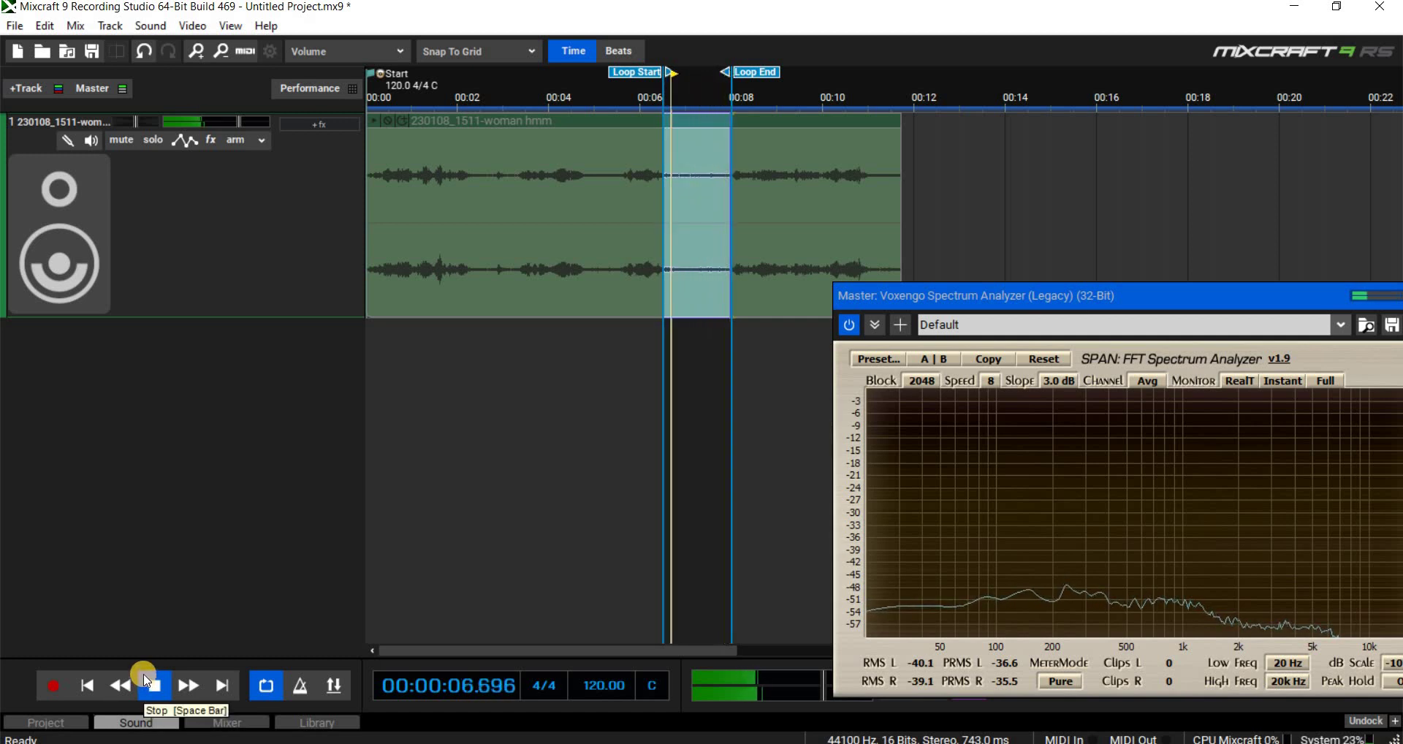
click(154, 686)
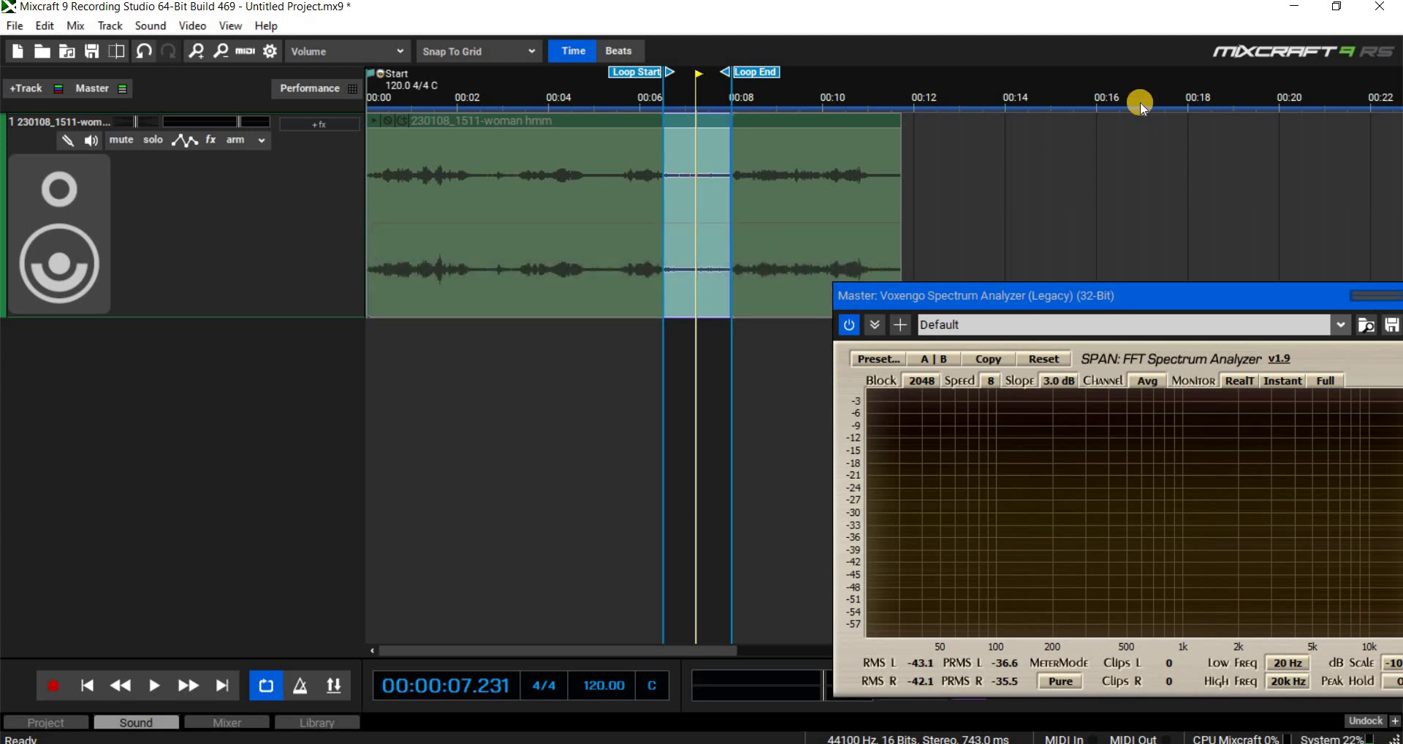
Switch to WavePad, restore its window down and try to load the desktop WAV file "230108_1511-woman hmm", declining to report a bug.
click(1294, 10)
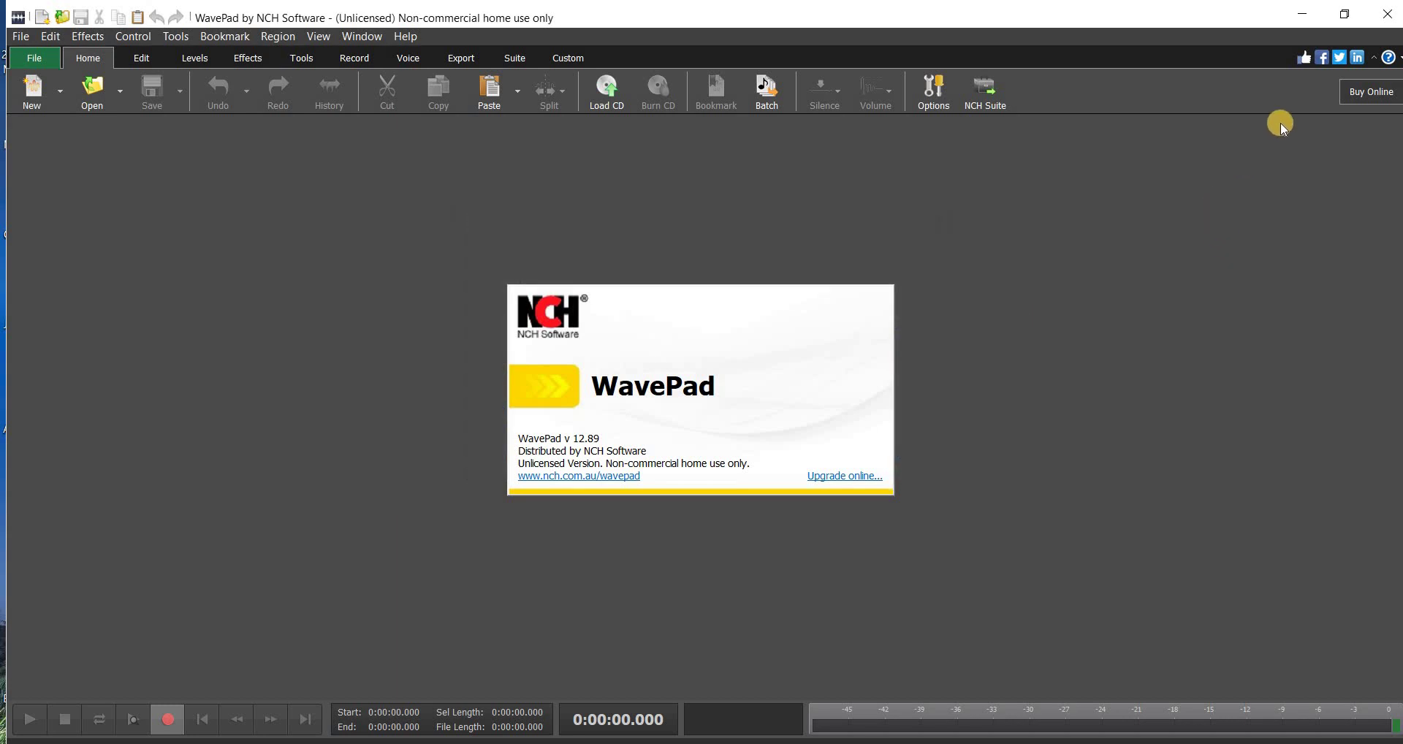
click(1344, 15)
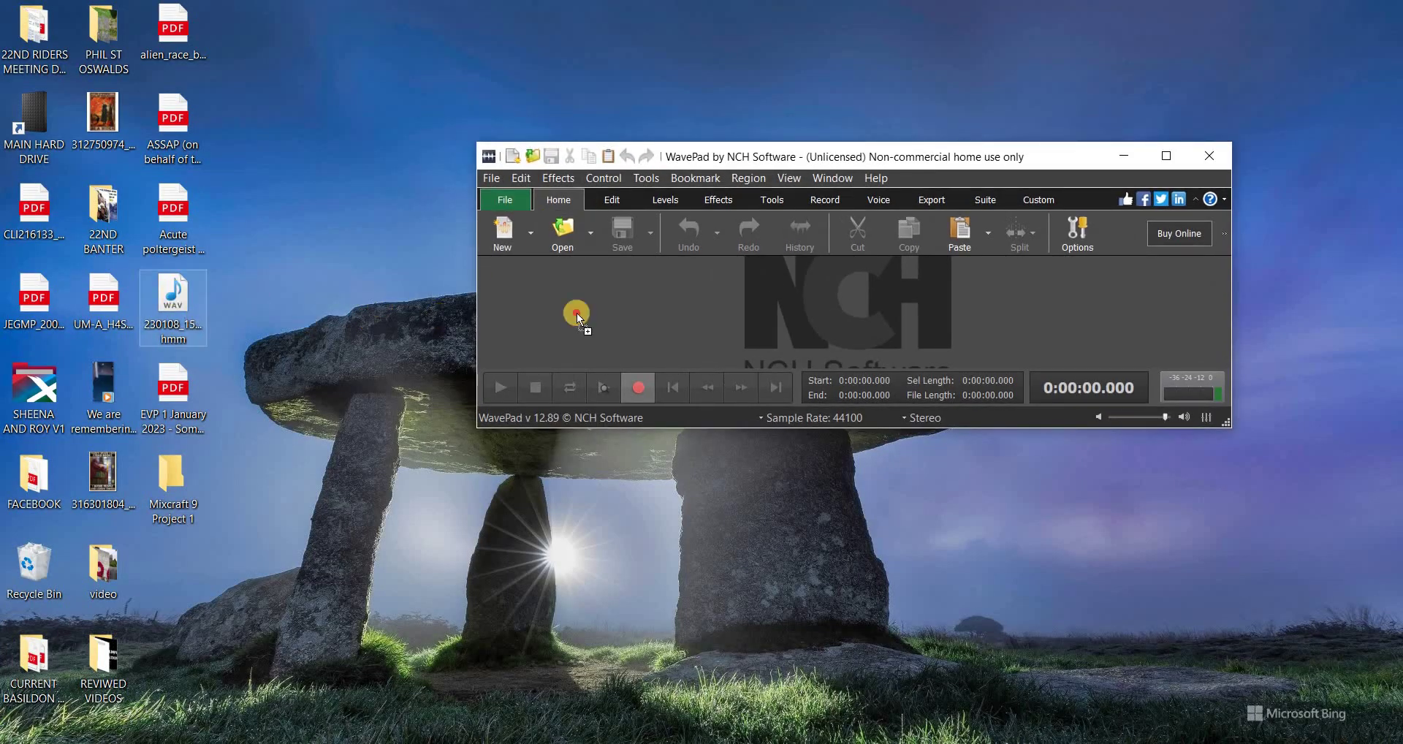
drag(576, 316, 853, 321)
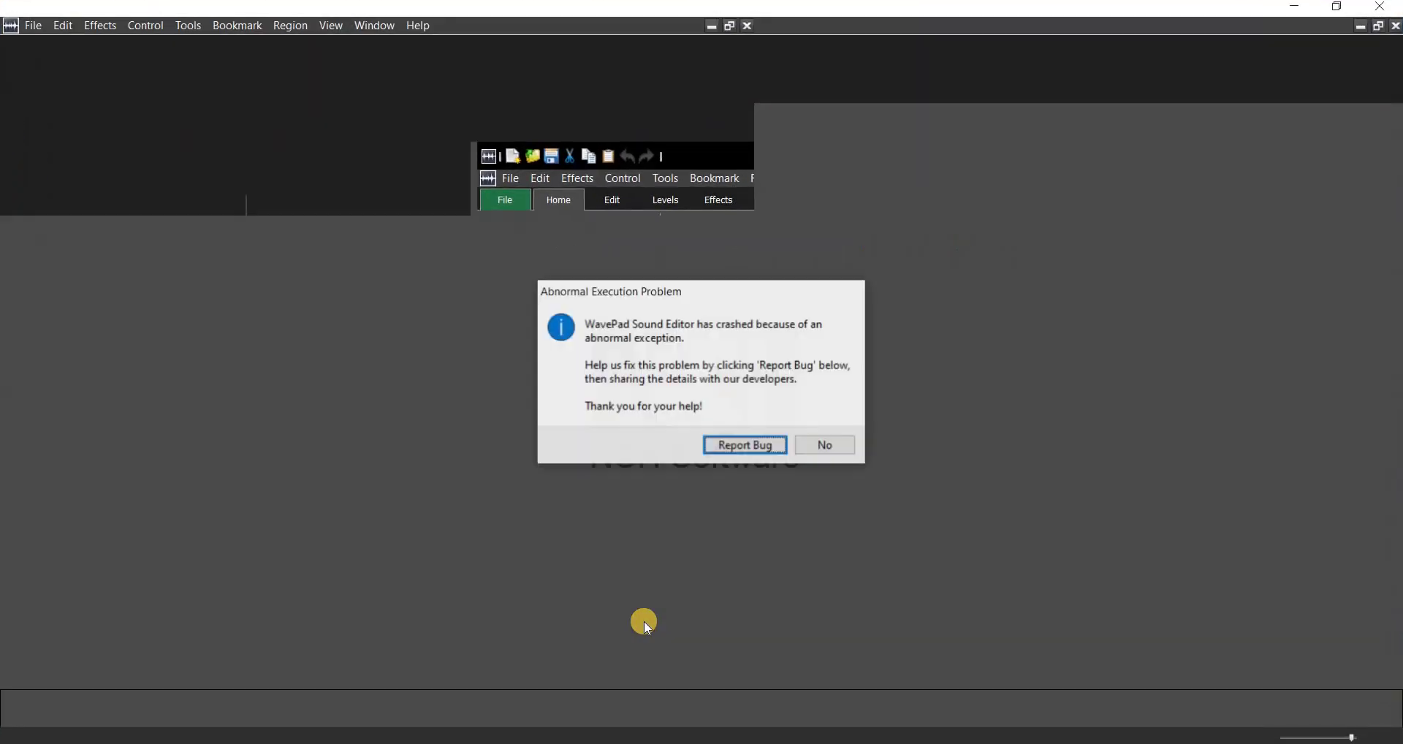
click(822, 446)
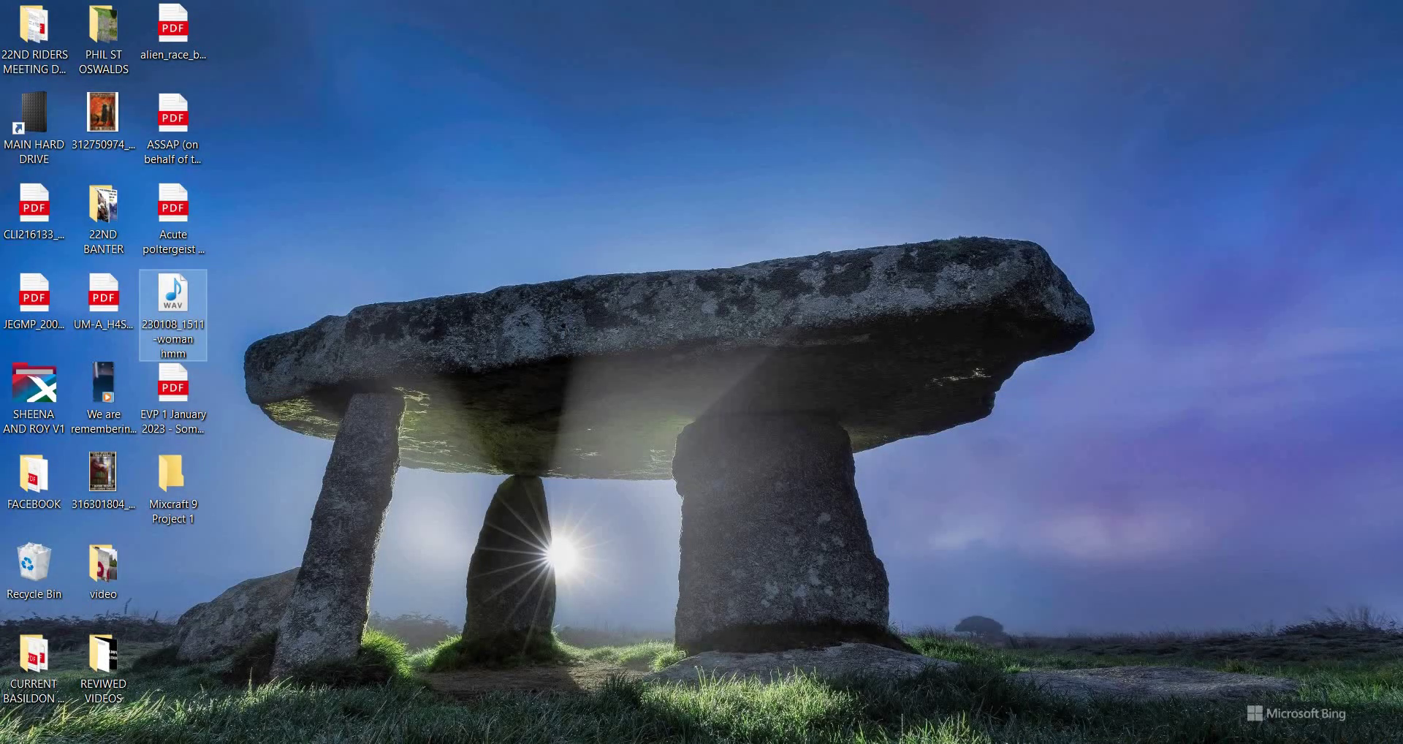
Restart WavePad, postpone the update, continue with the non-commercial free version and recover the files from the last session.
click(443, 629)
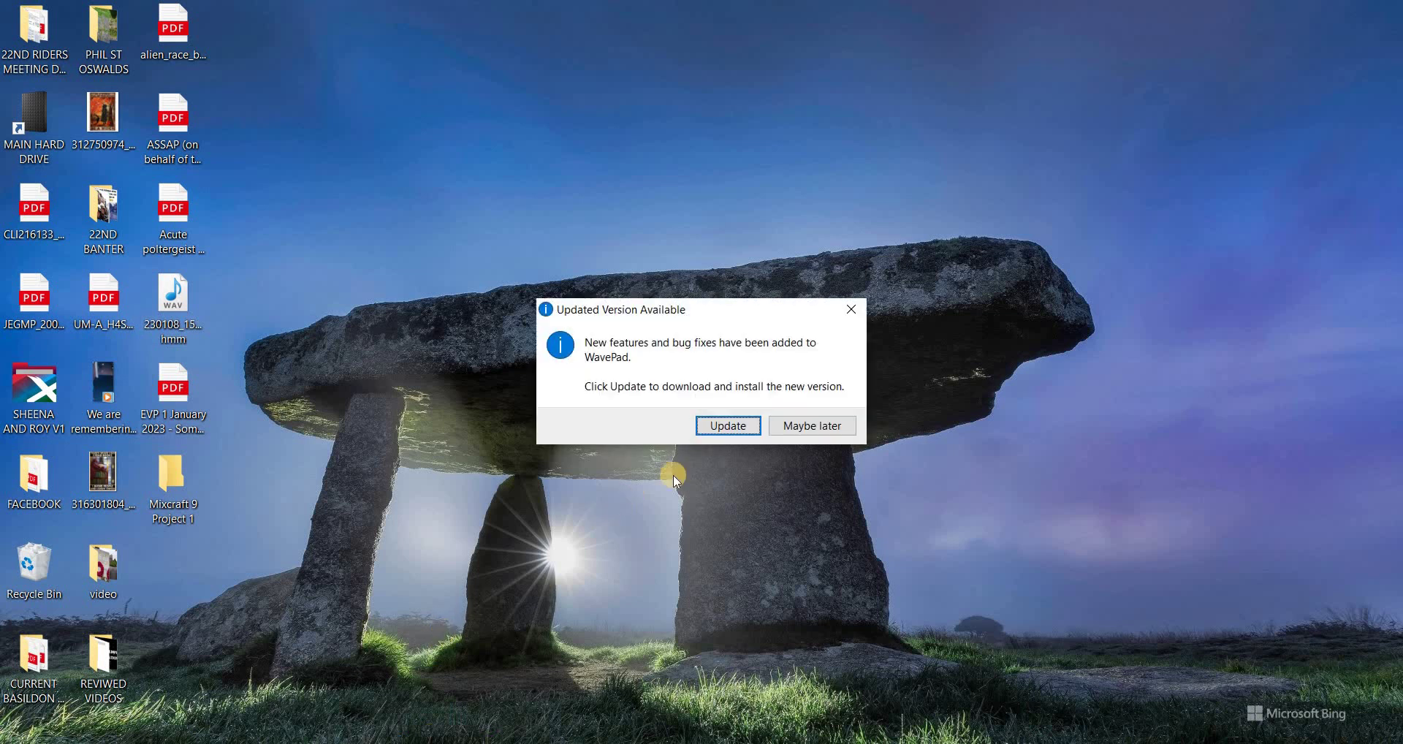
click(786, 427)
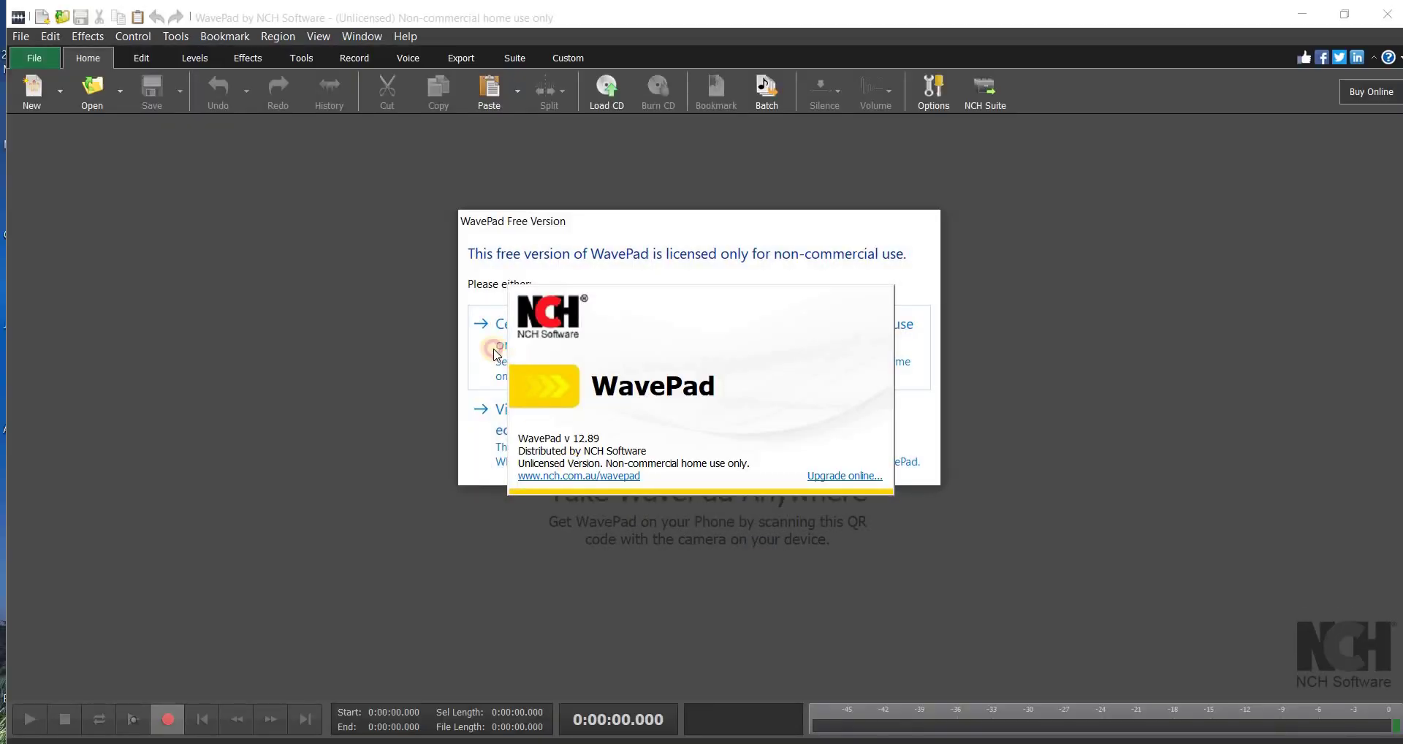
click(496, 355)
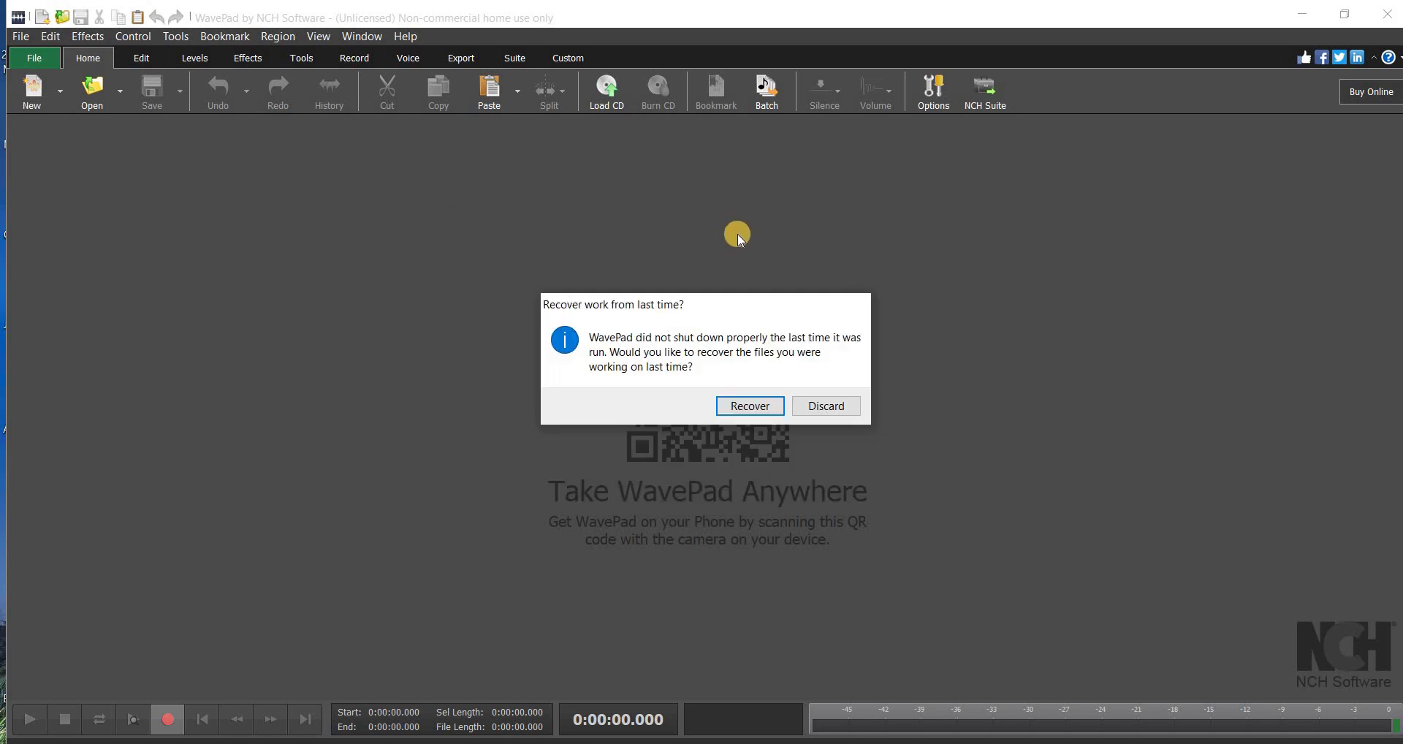
click(759, 414)
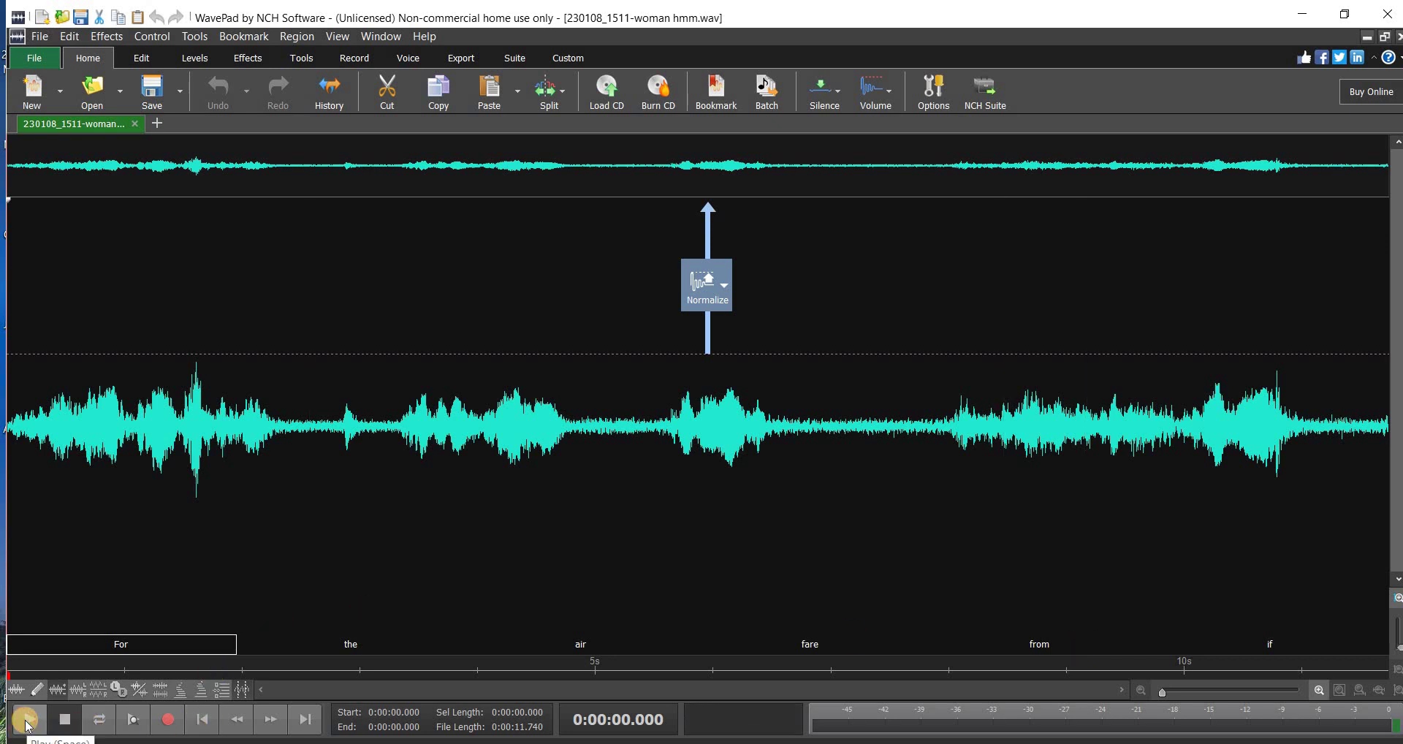
Audition the recovered recording and select the quiet gap from about 6.7 to 7.9 seconds.
click(26, 722)
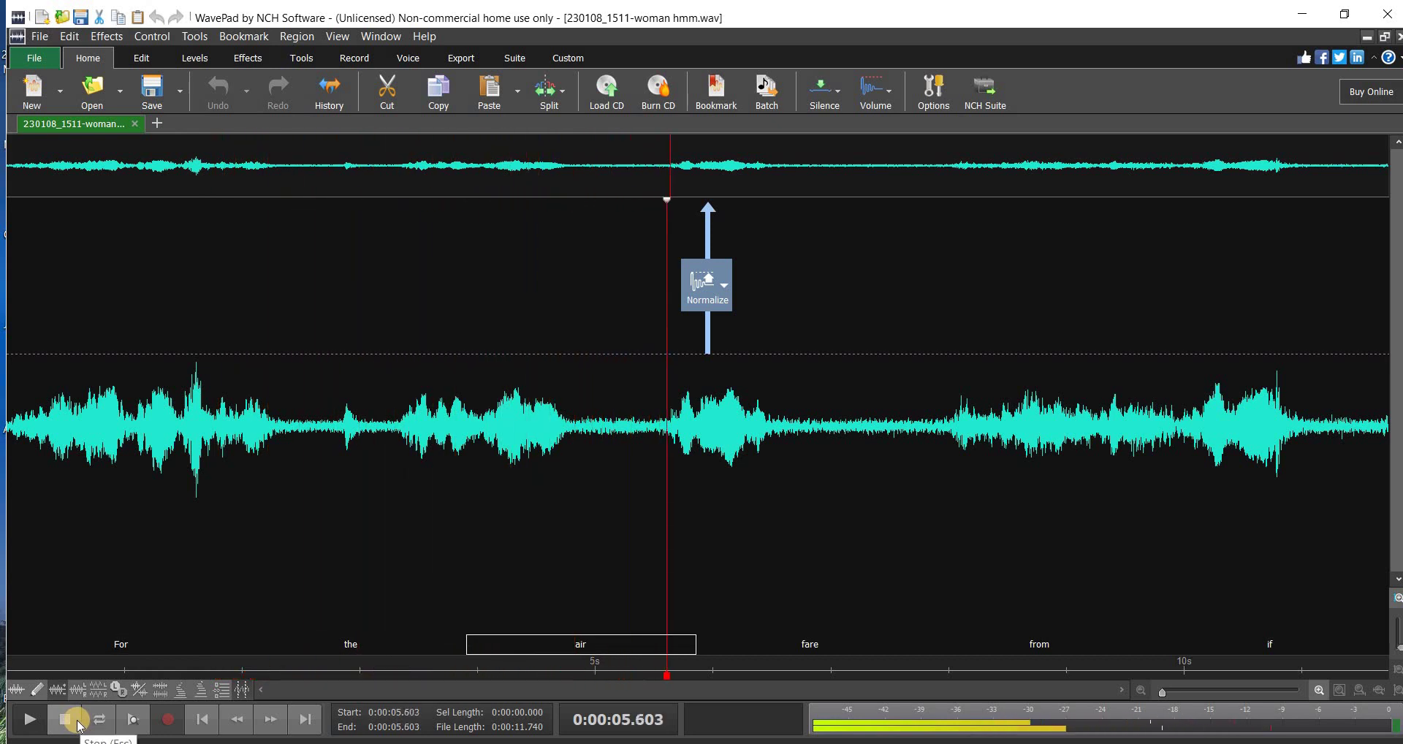
key(space)
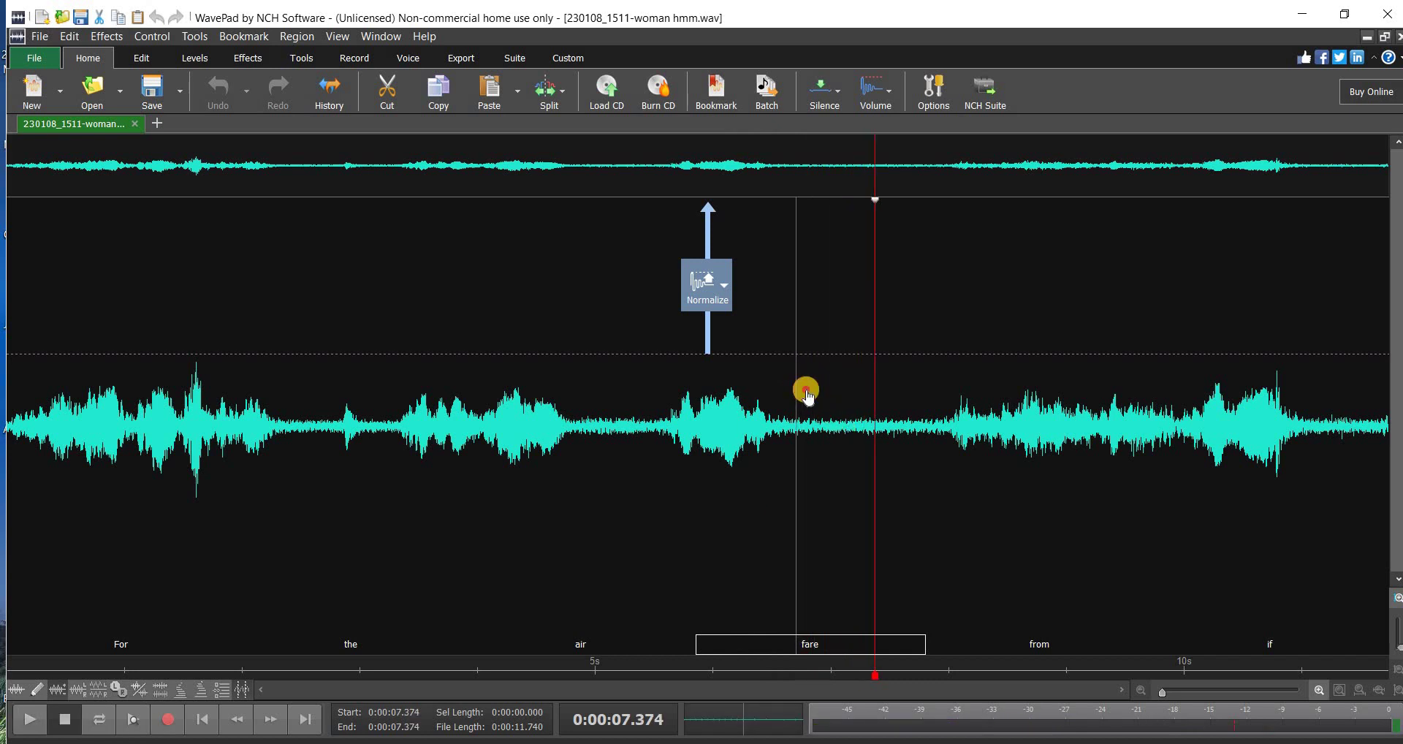
drag(796, 394, 933, 395)
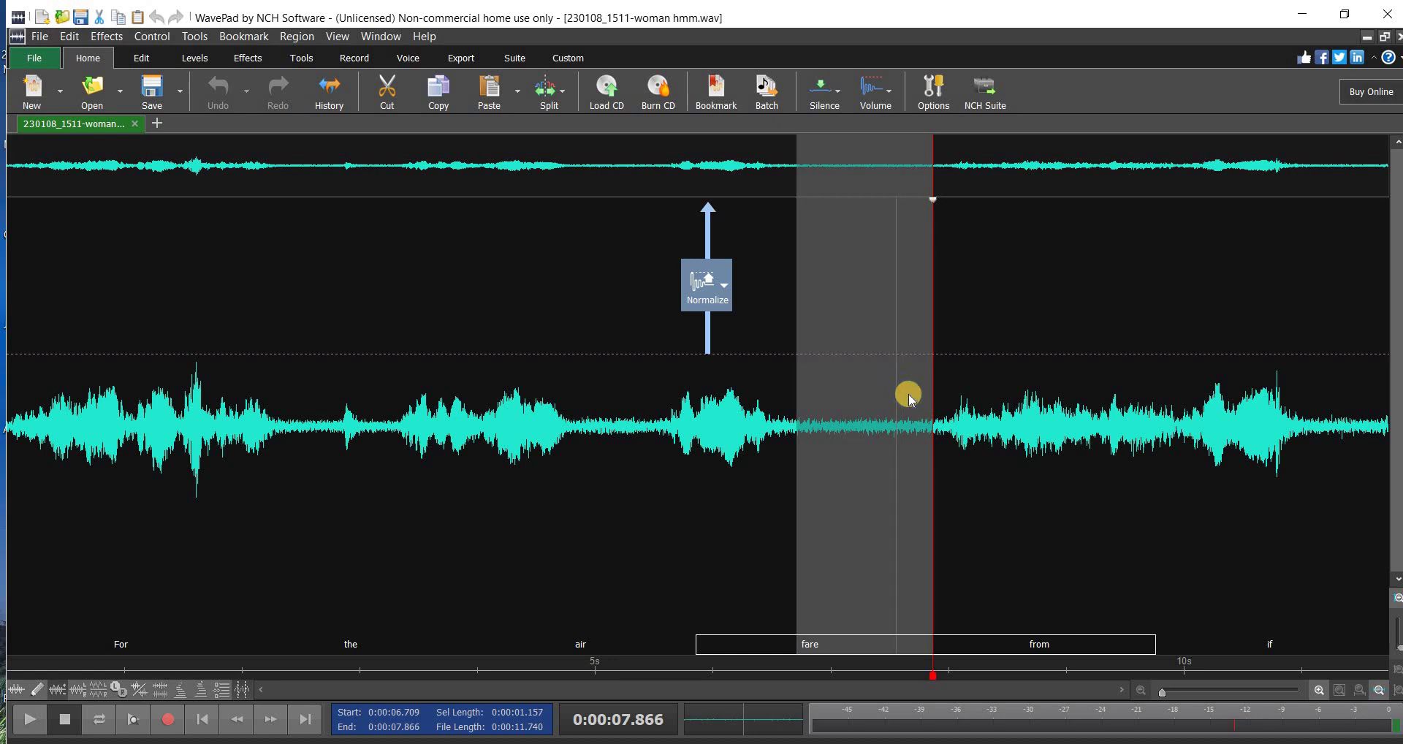
Grab a noise sample from the selected quiet gap for spectral subtraction.
right_click(908, 397)
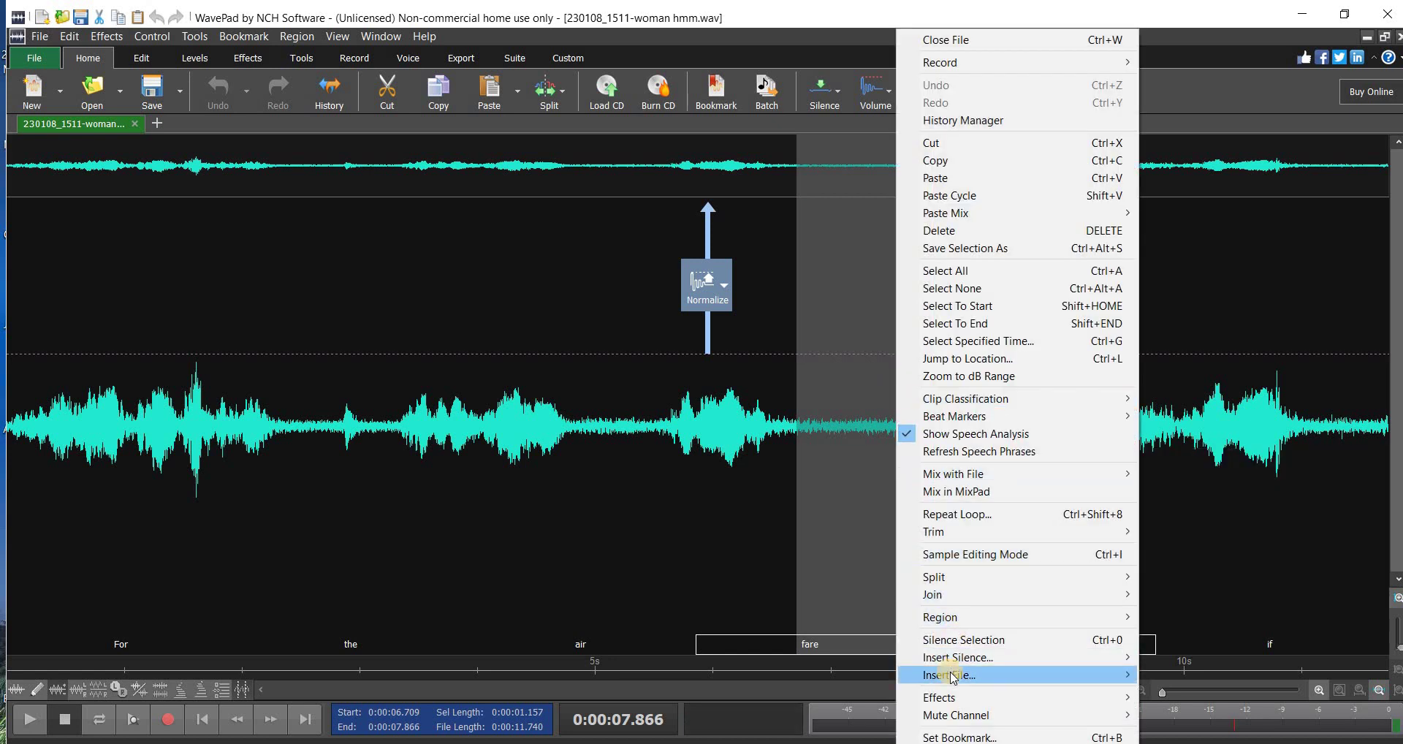
click(64, 37)
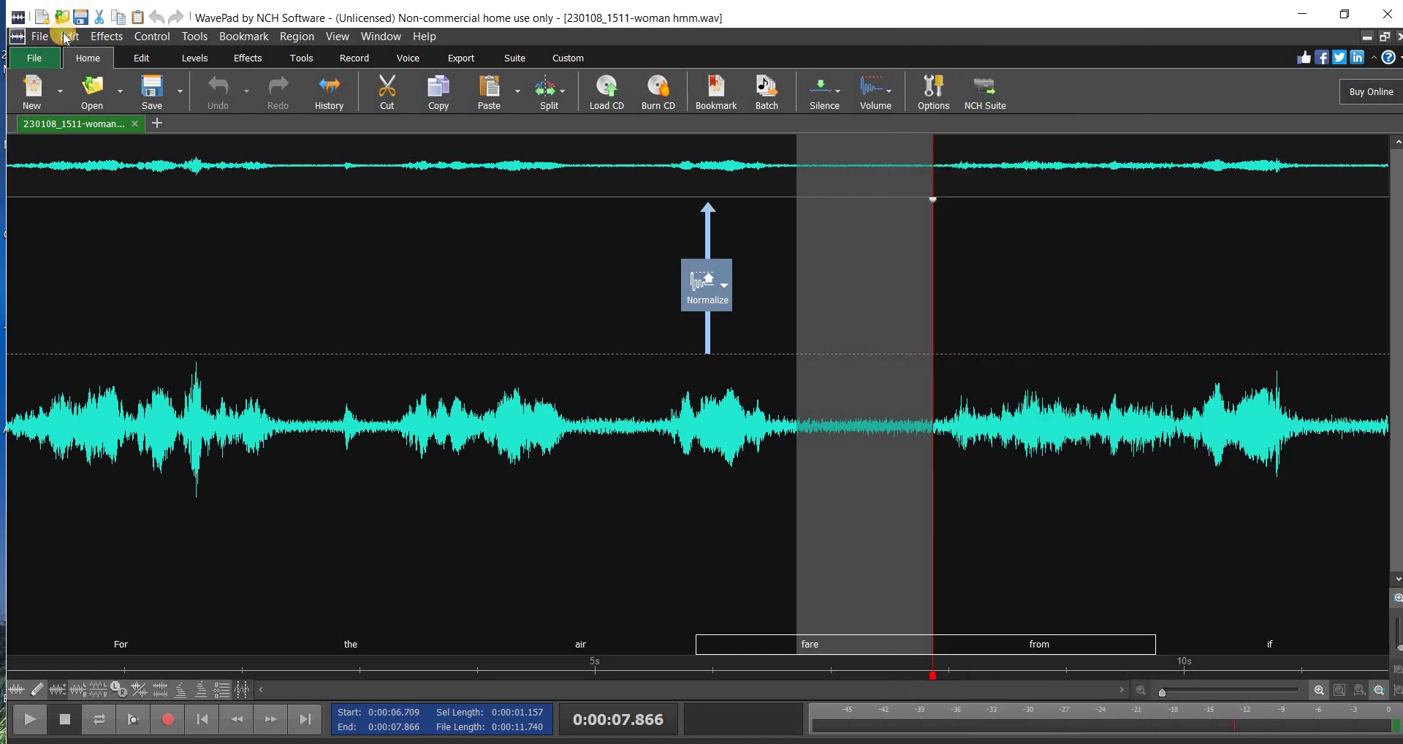
click(66, 37)
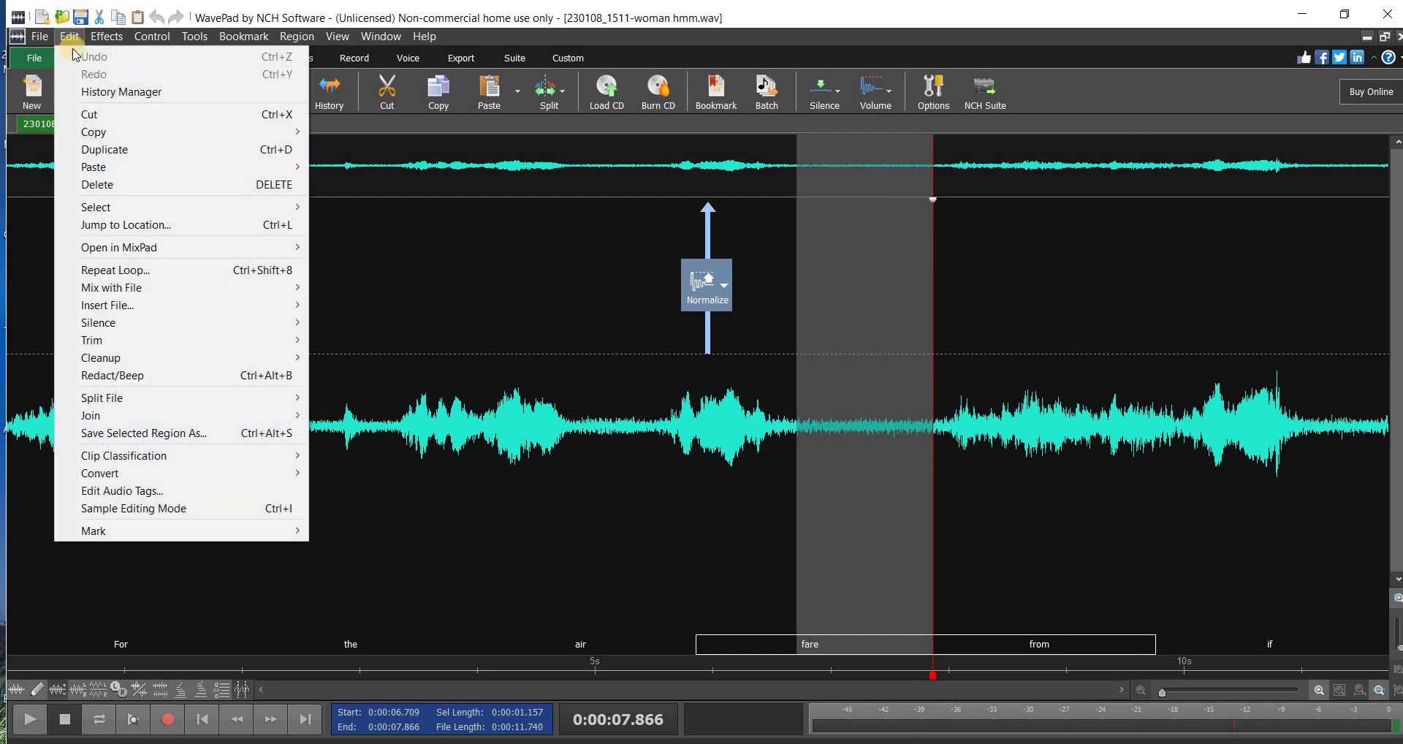
mouse_move(147, 360)
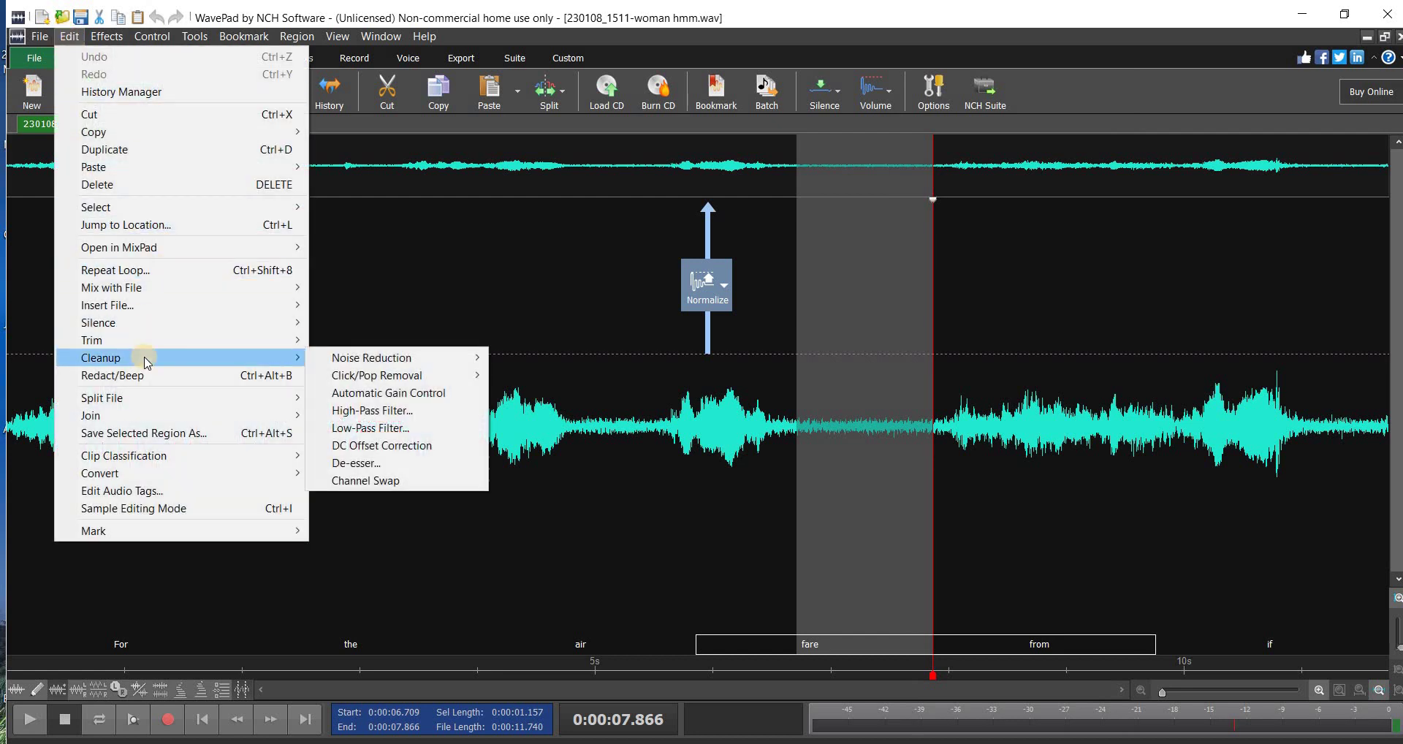
mouse_move(338, 360)
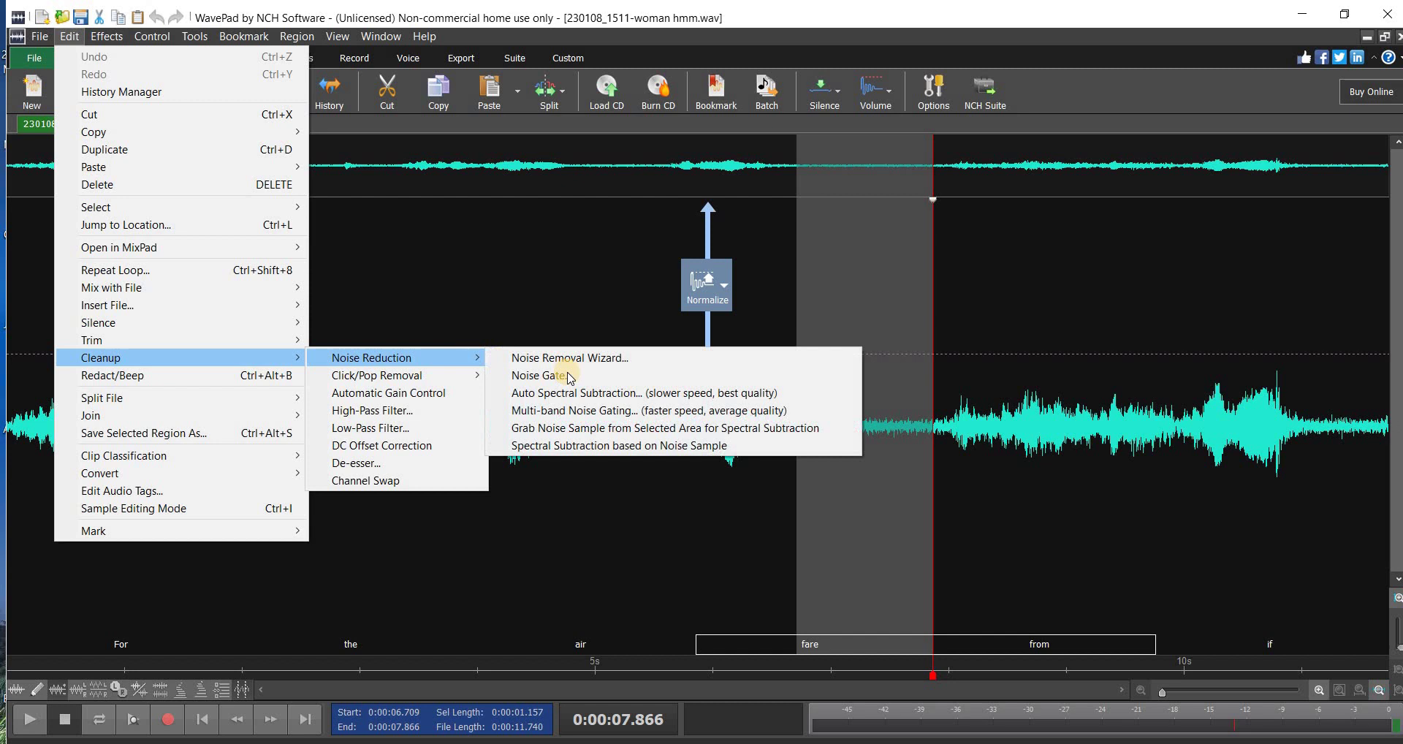
click(564, 429)
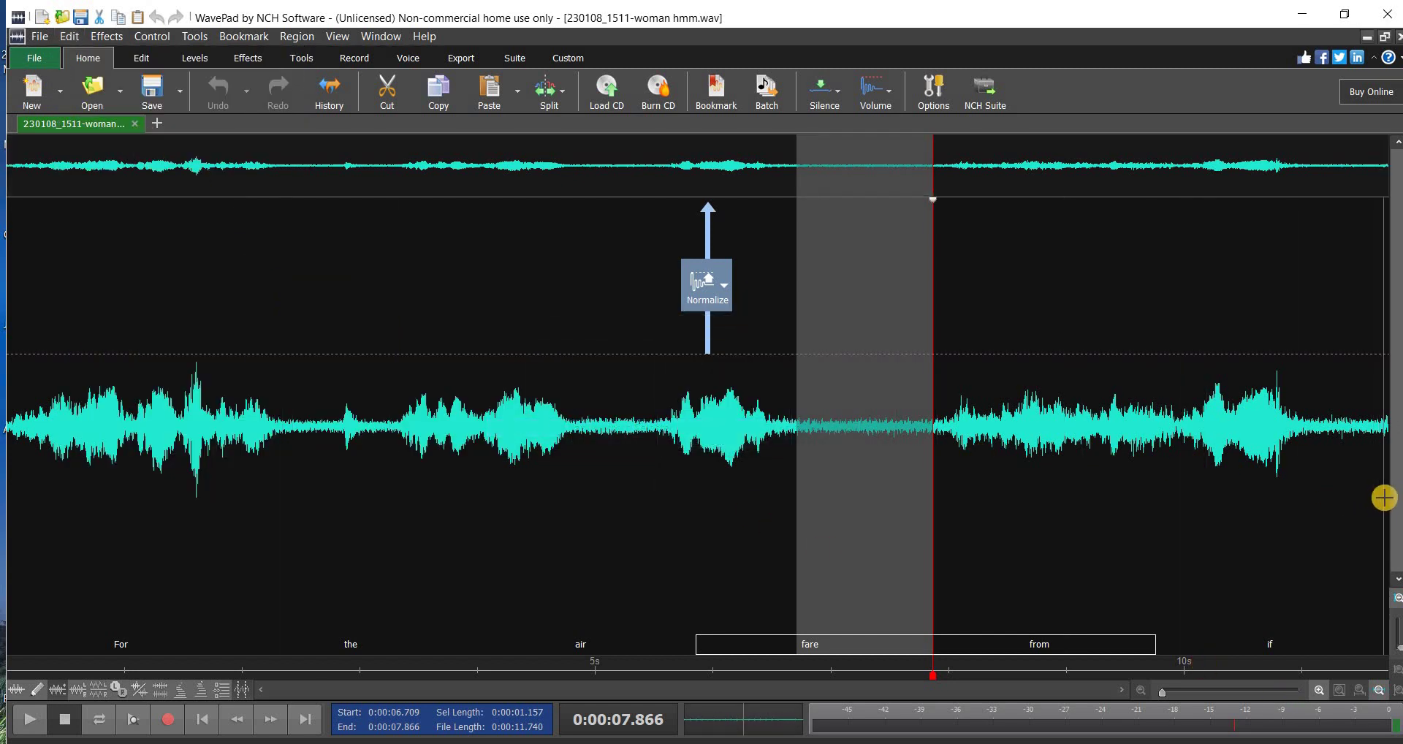
Apply Auto Spectral Subtraction to the whole recording with a 50% silence to audio proportion and audition the first 5.5 seconds.
drag(1387, 497, 4, 343)
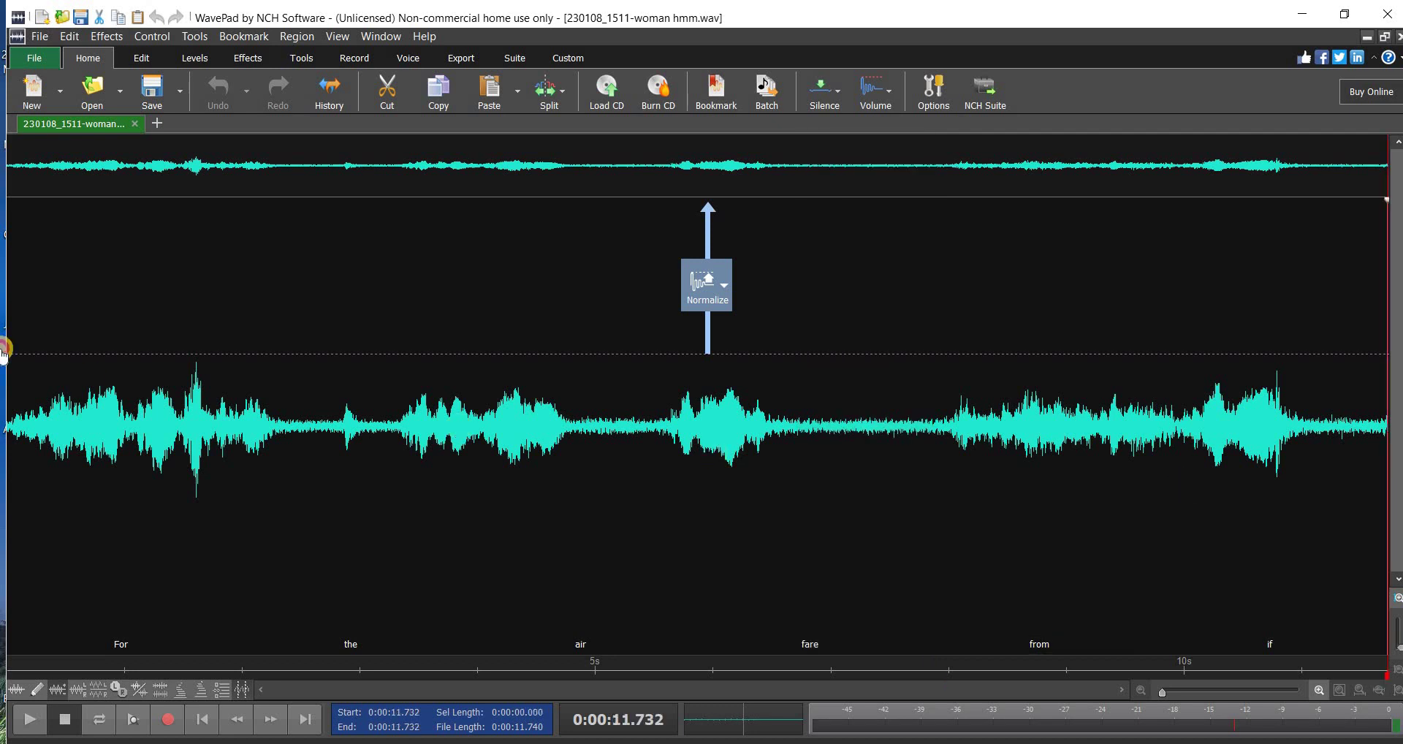
click(92, 38)
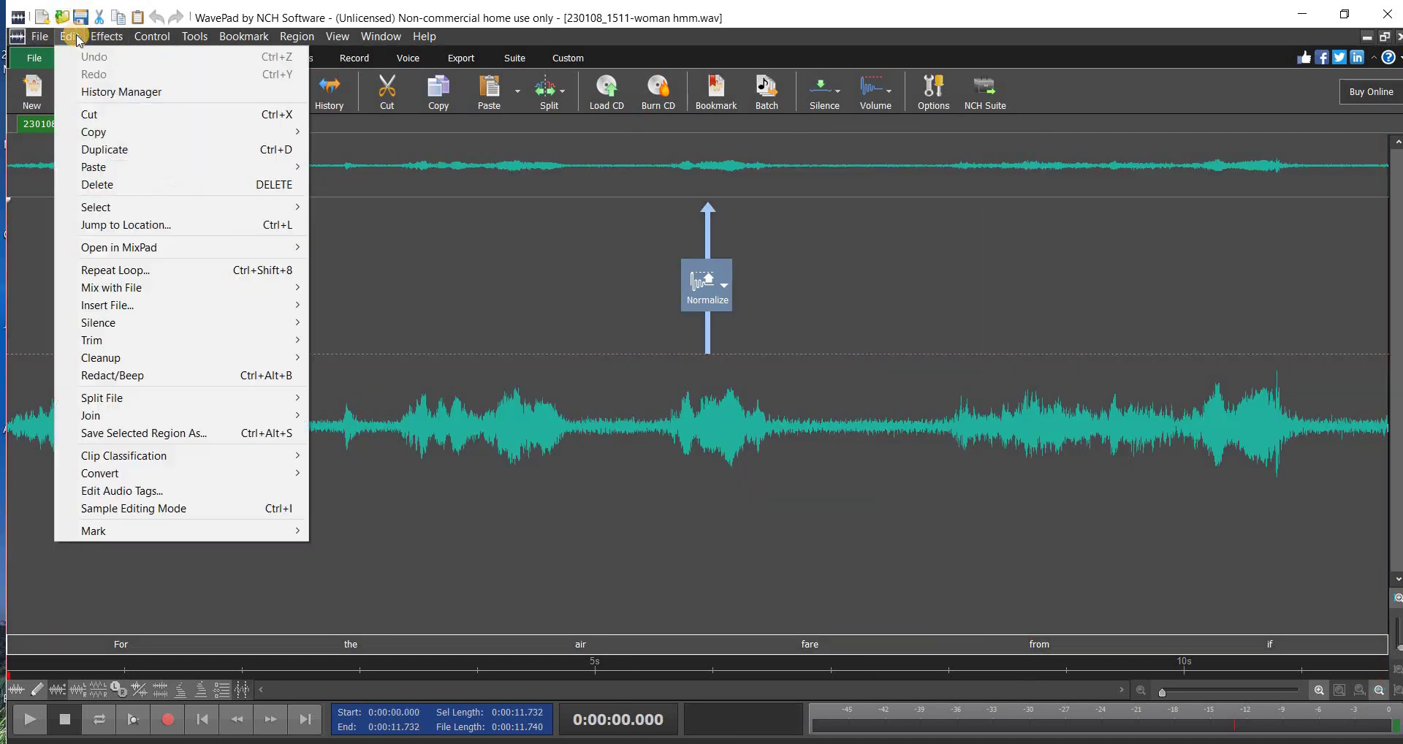
click(69, 36)
click(69, 35)
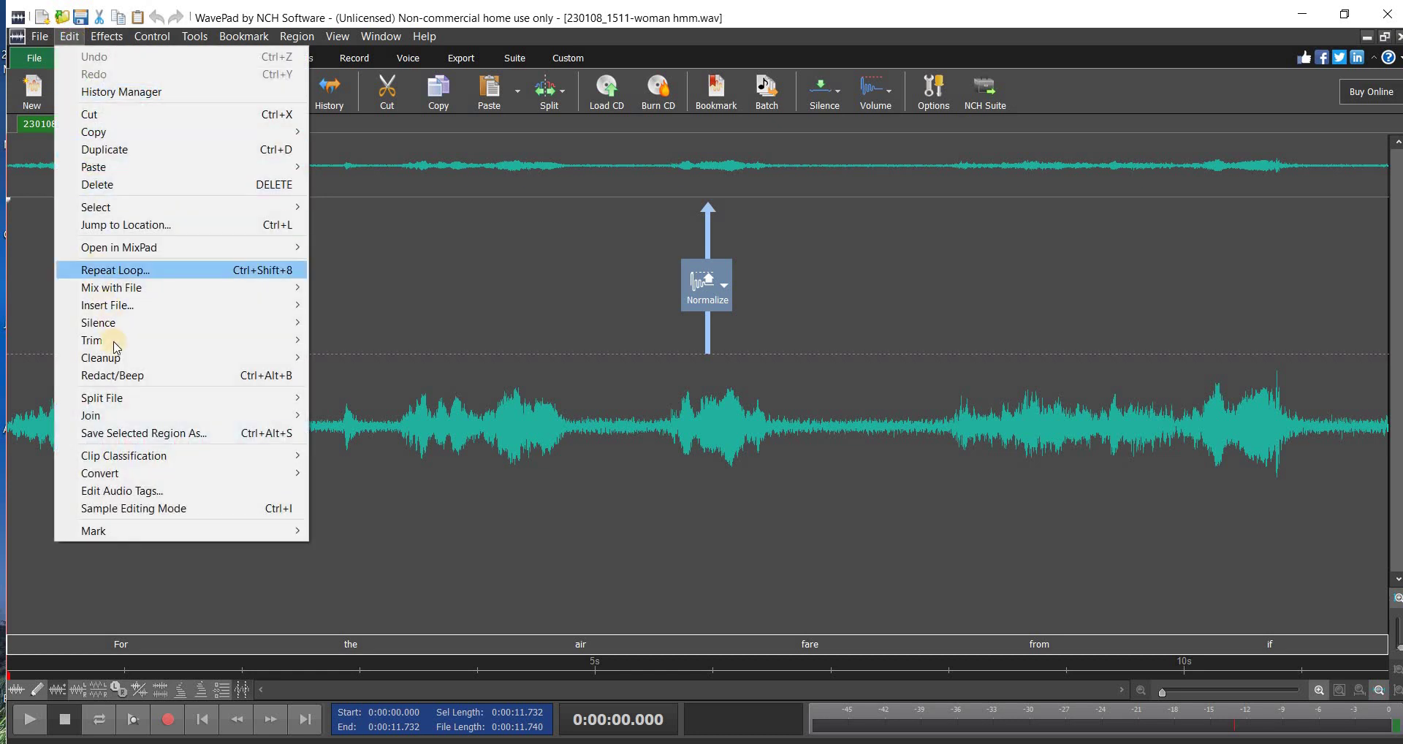
mouse_move(110, 358)
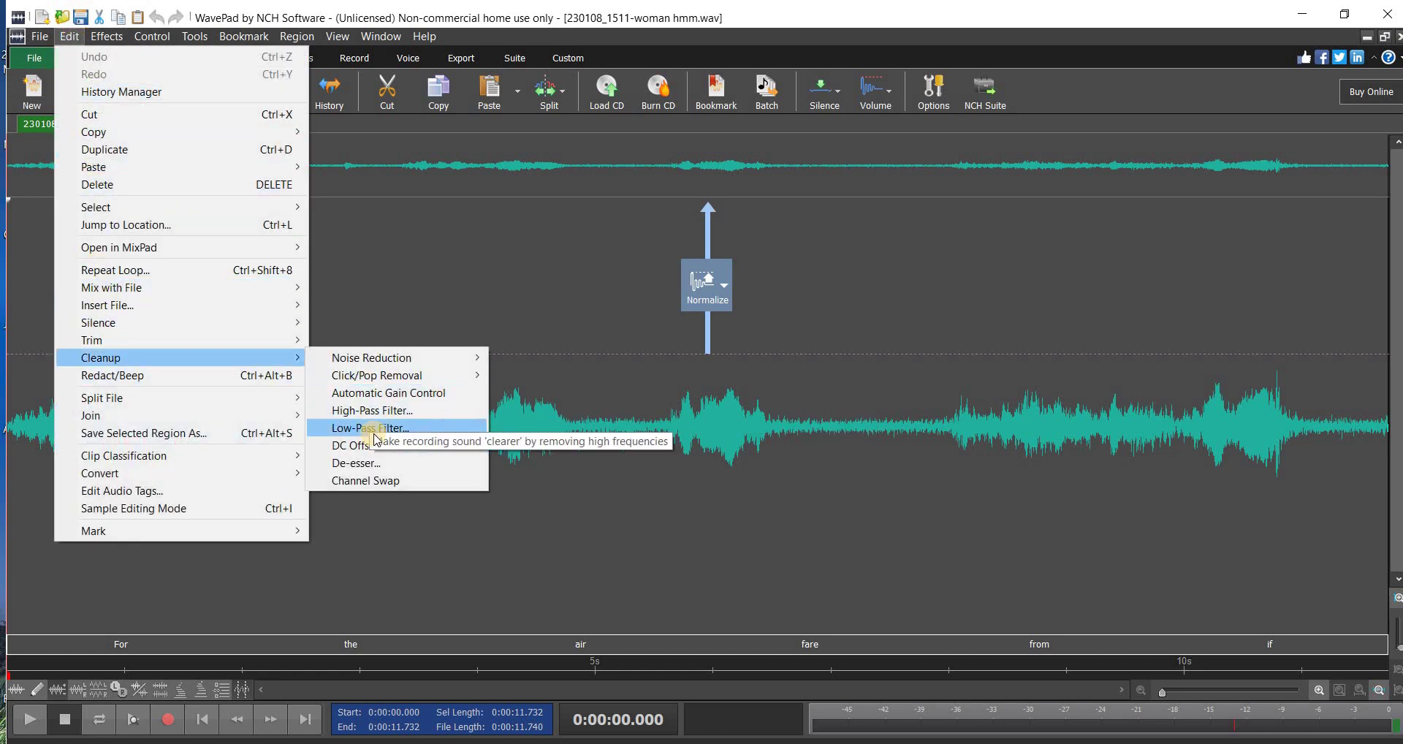
mouse_move(471, 357)
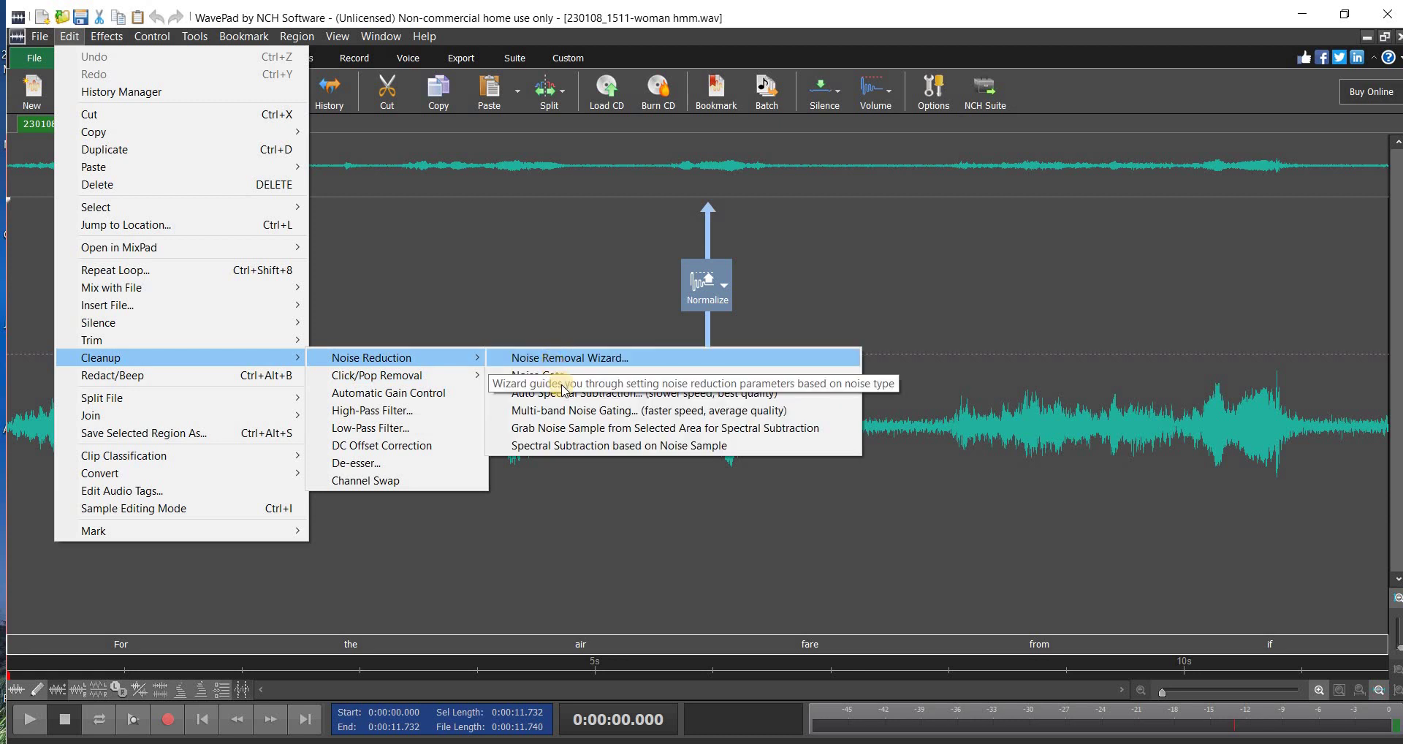
key(Return)
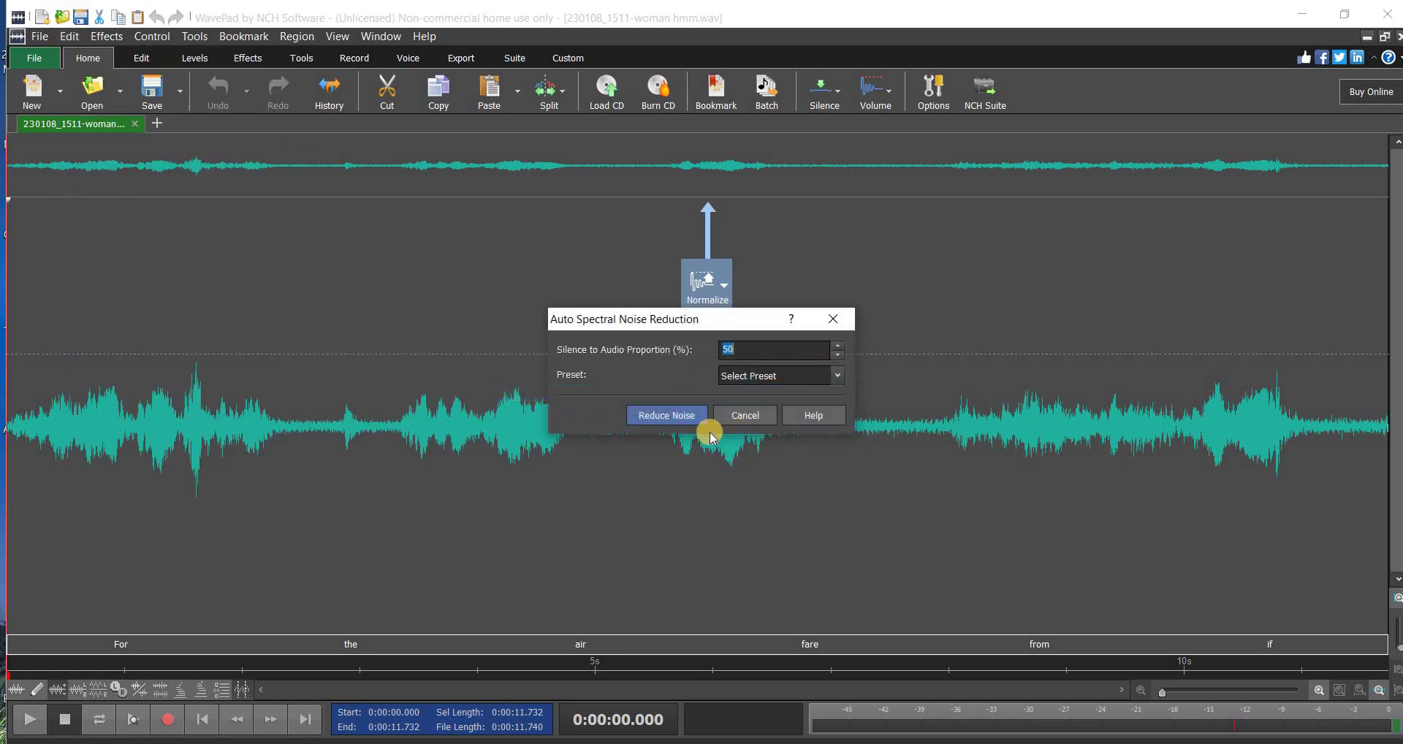
click(674, 421)
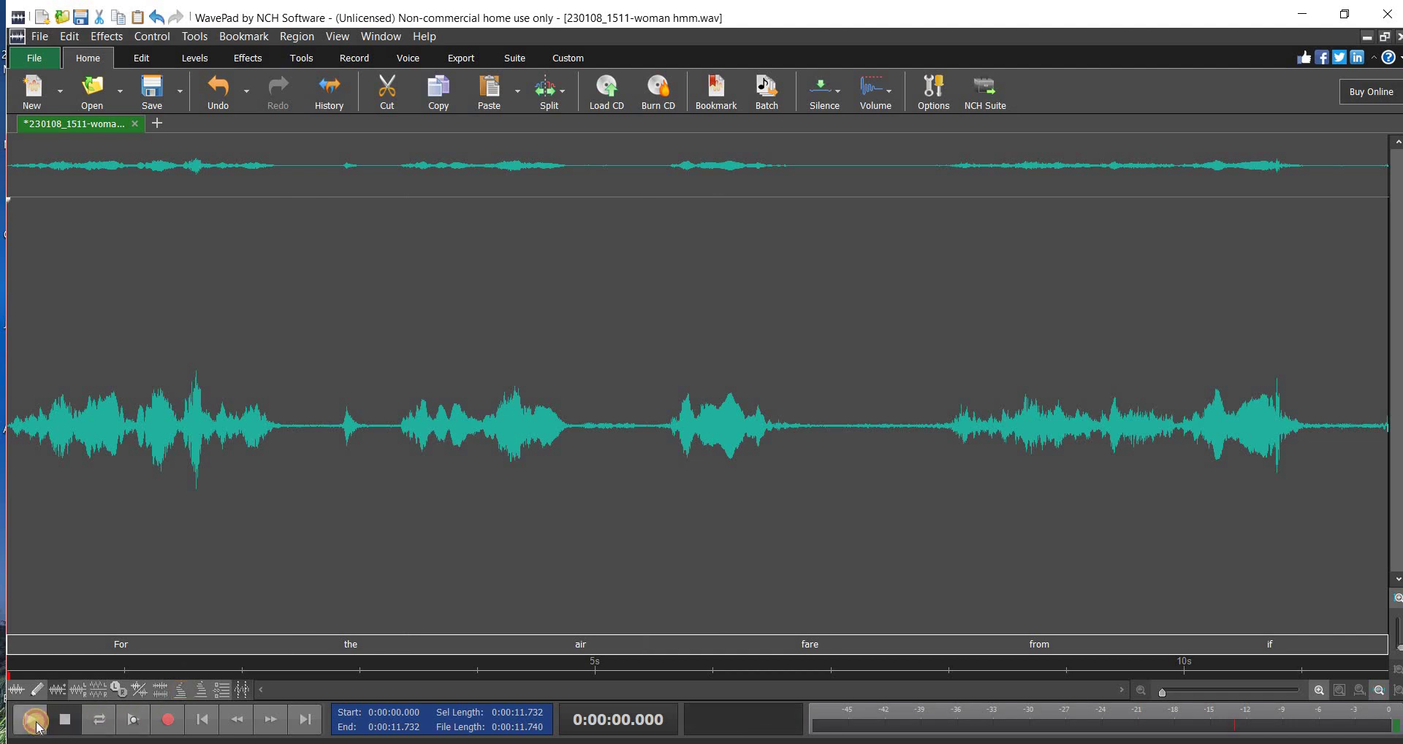
click(35, 721)
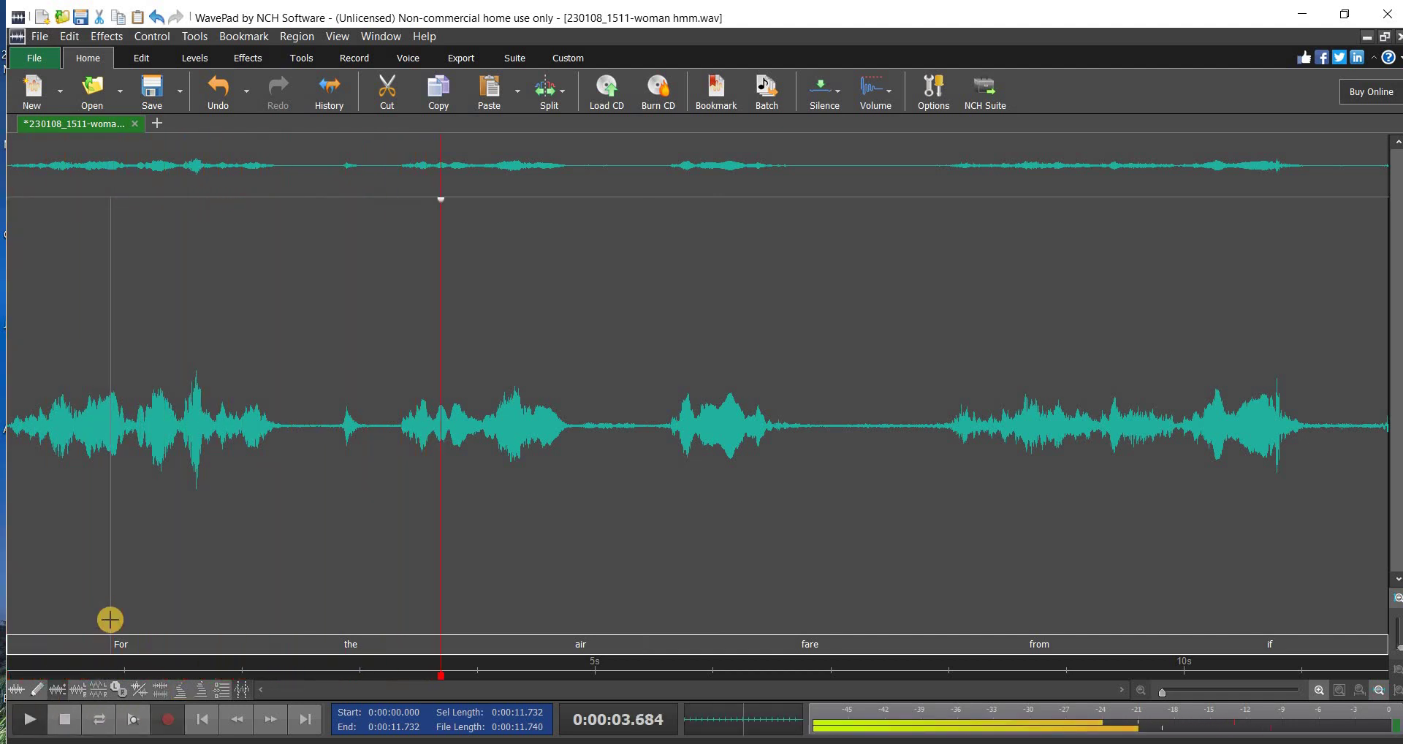
click(64, 719)
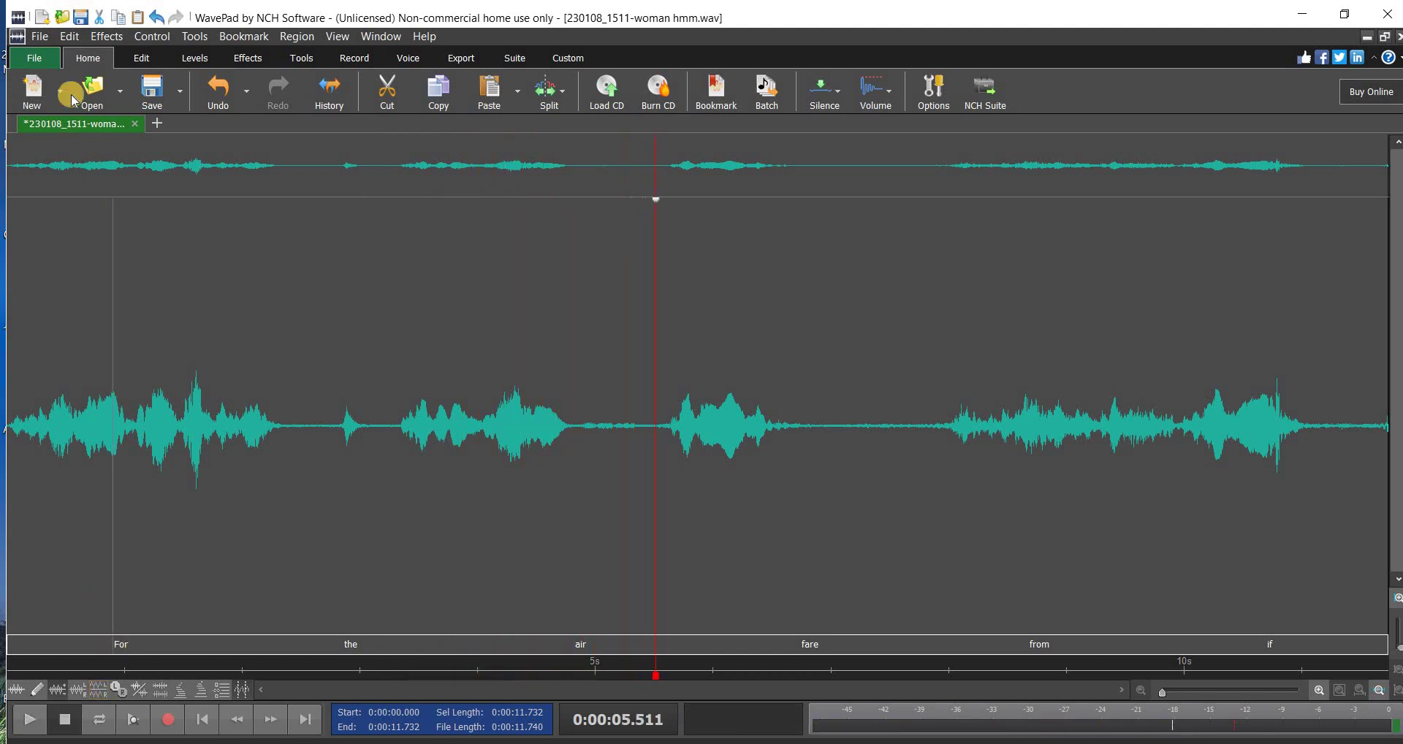
Save the cleaned recording to the Desktop as the Wave file "230108_1511-woman hmm NPISE REDUCED", keeping the encoder options unchanged.
click(40, 36)
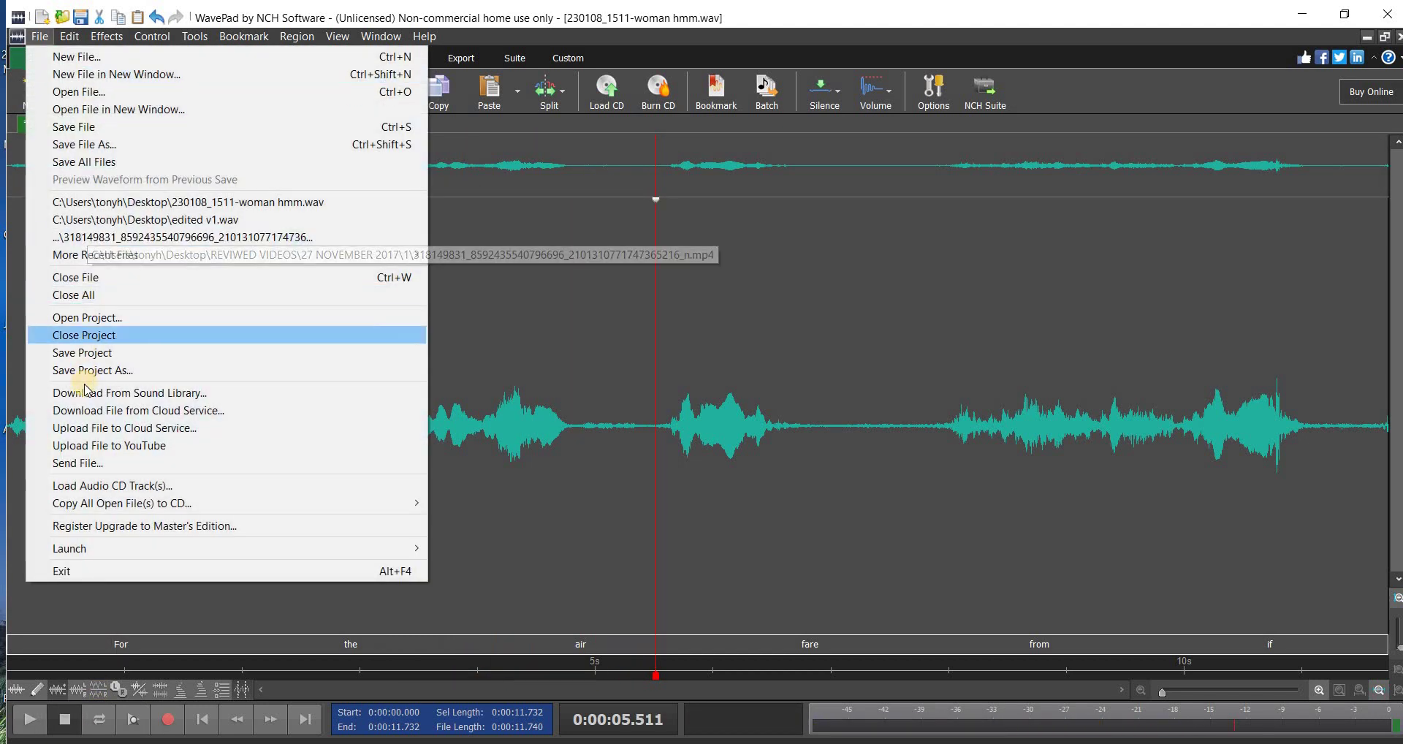
click(85, 146)
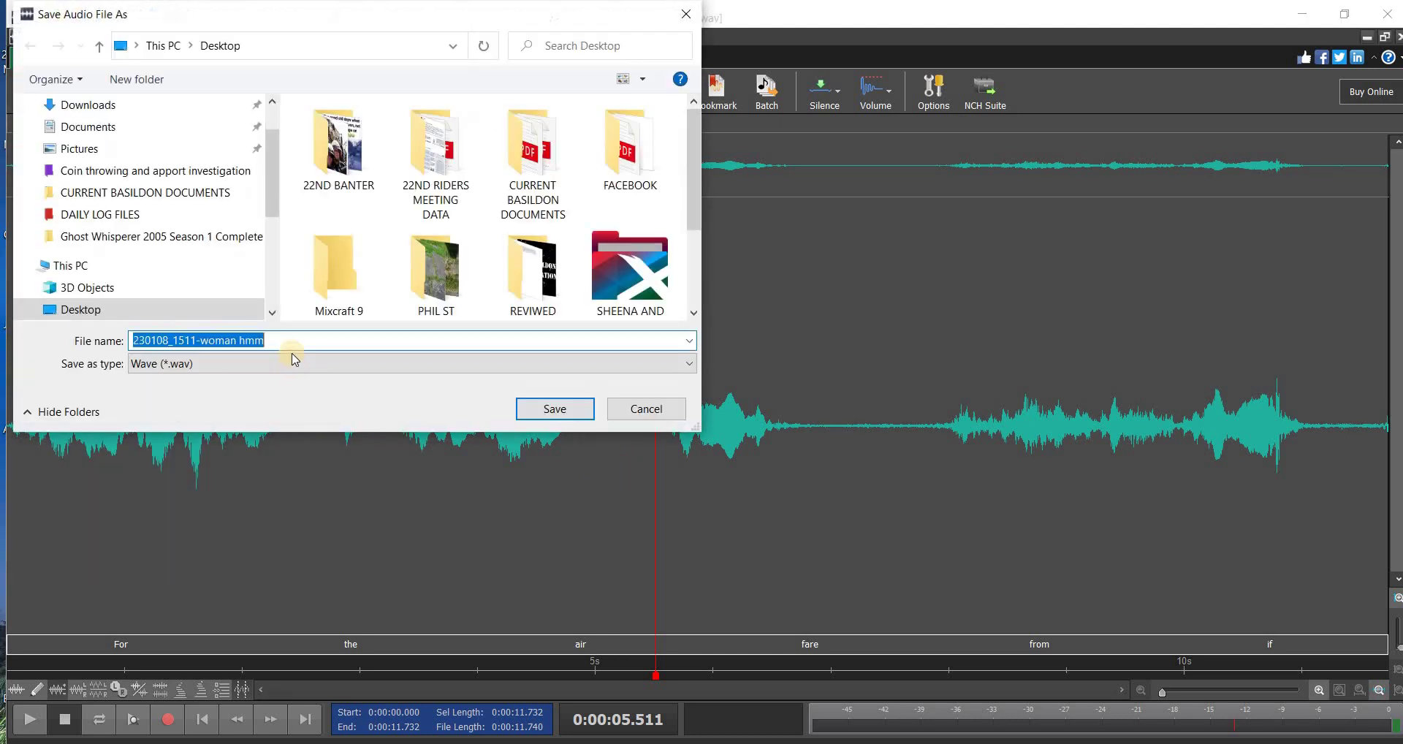
click(293, 343)
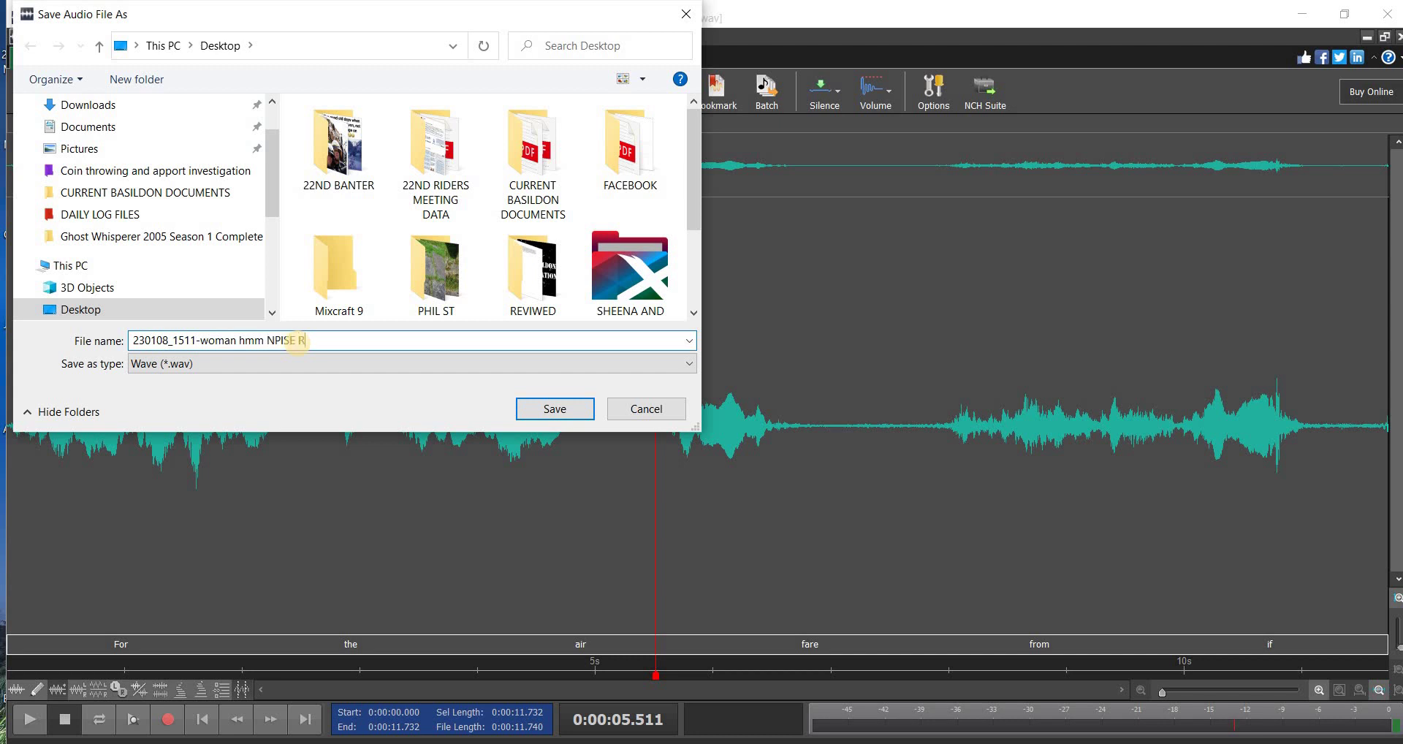
click(549, 418)
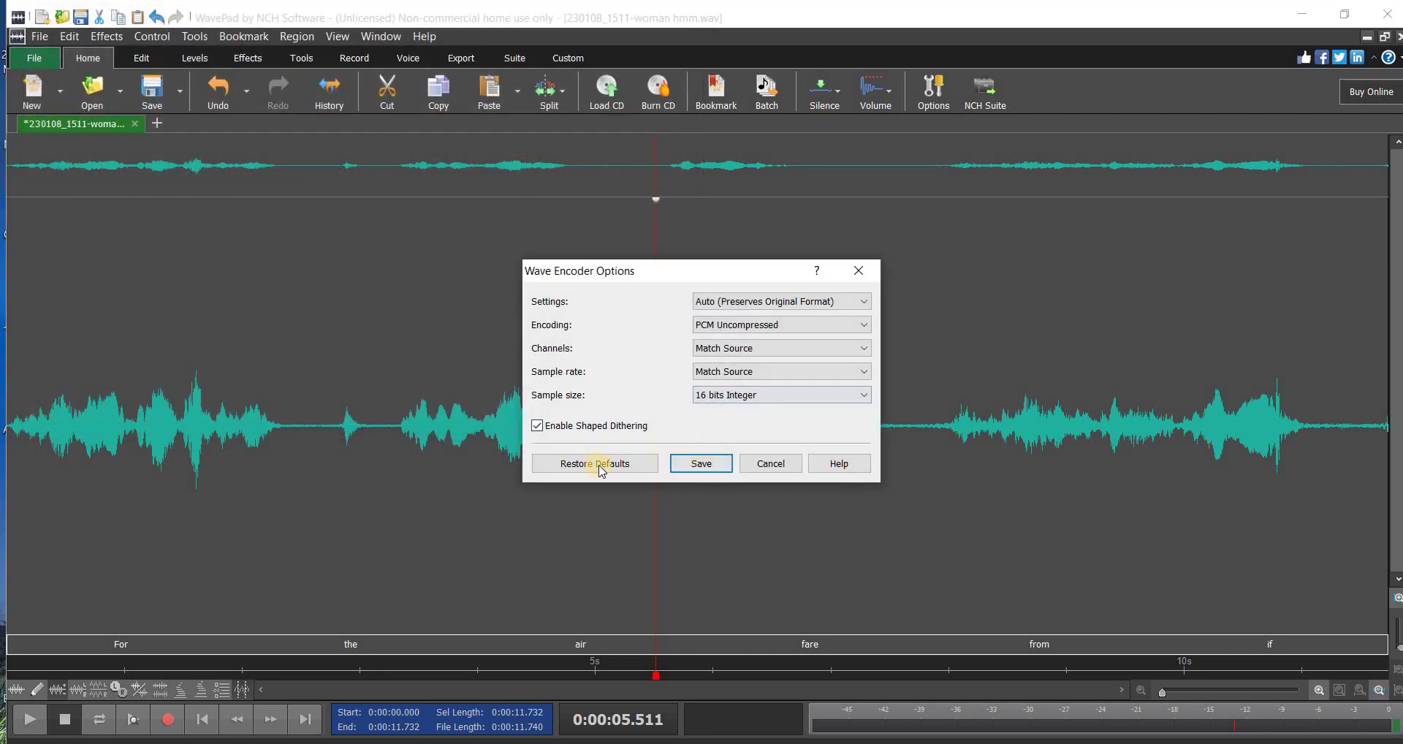
click(727, 473)
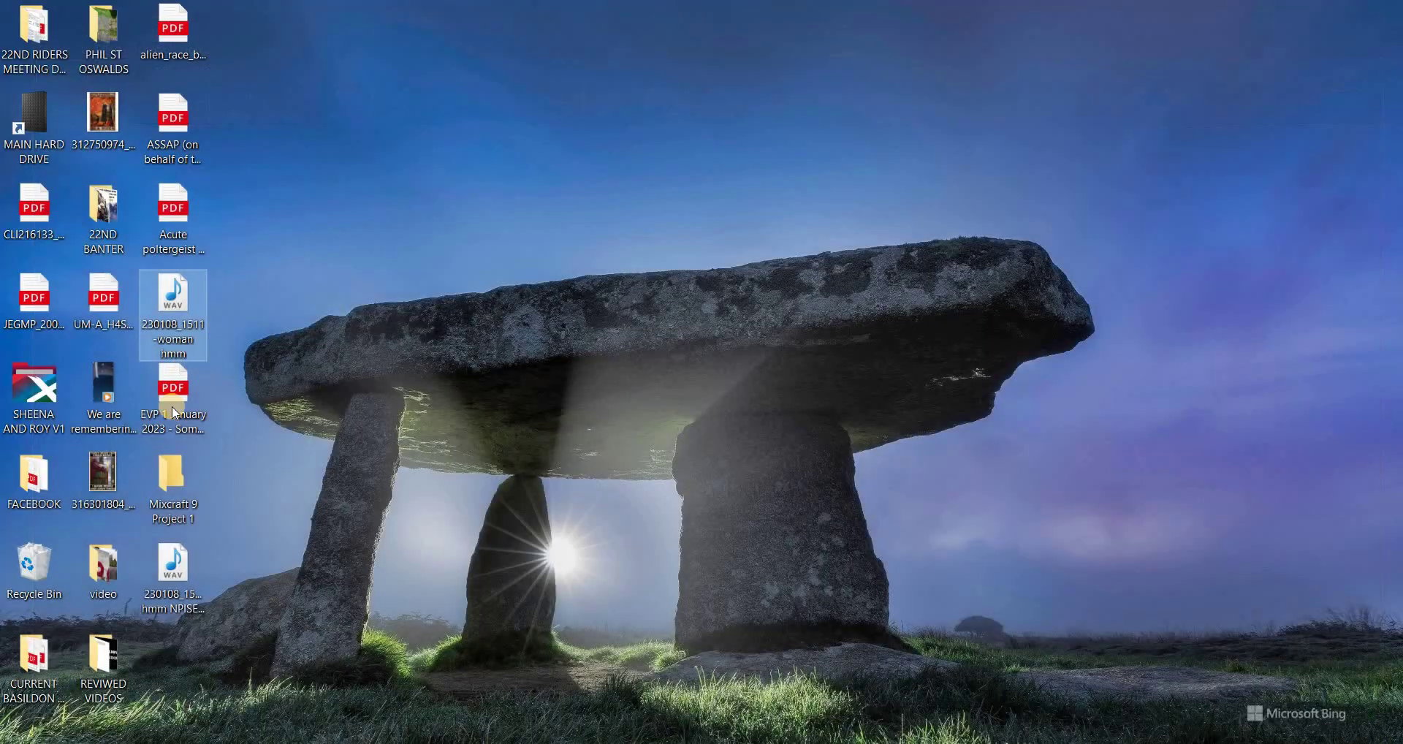
Switch to Mixcraft, reduce the height of the original recording's track and add a taller second audio track.
drag(326, 469, 380, 411)
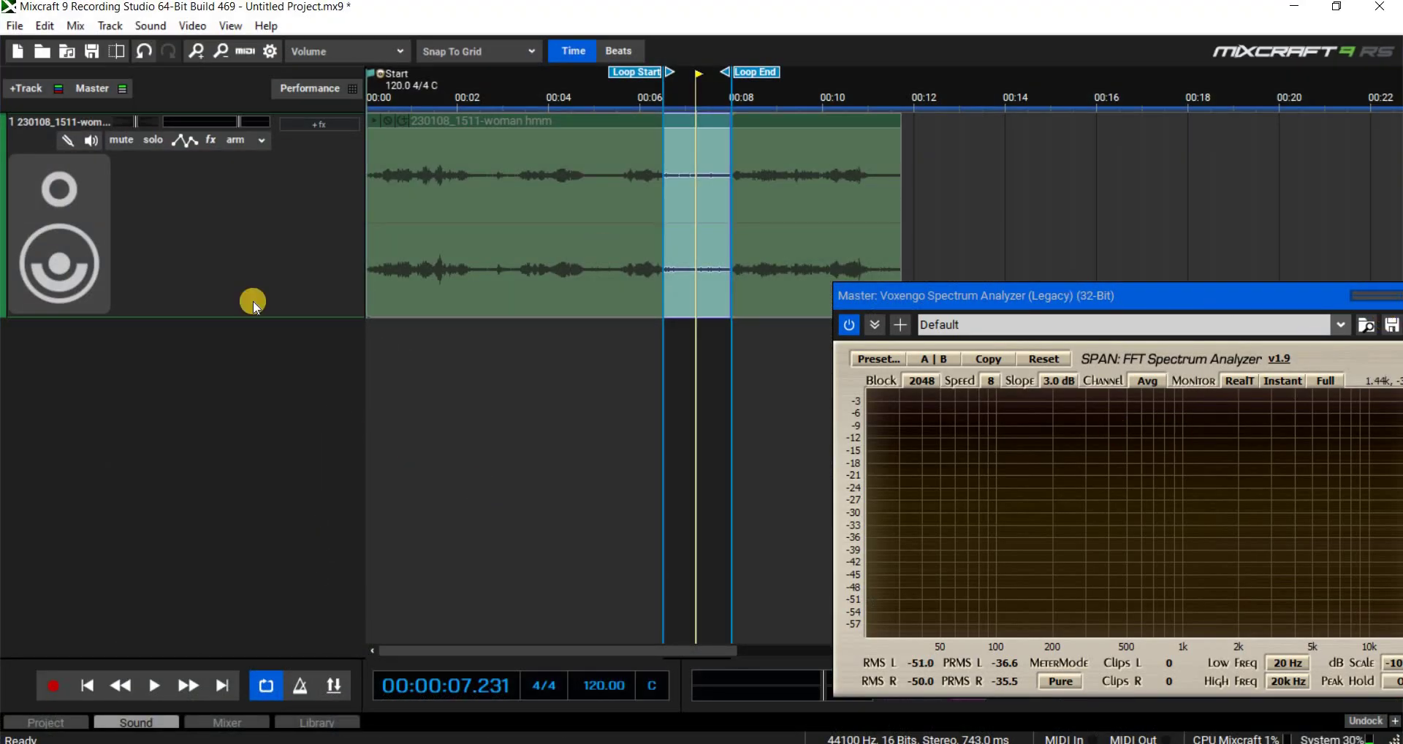
drag(235, 315, 307, 230)
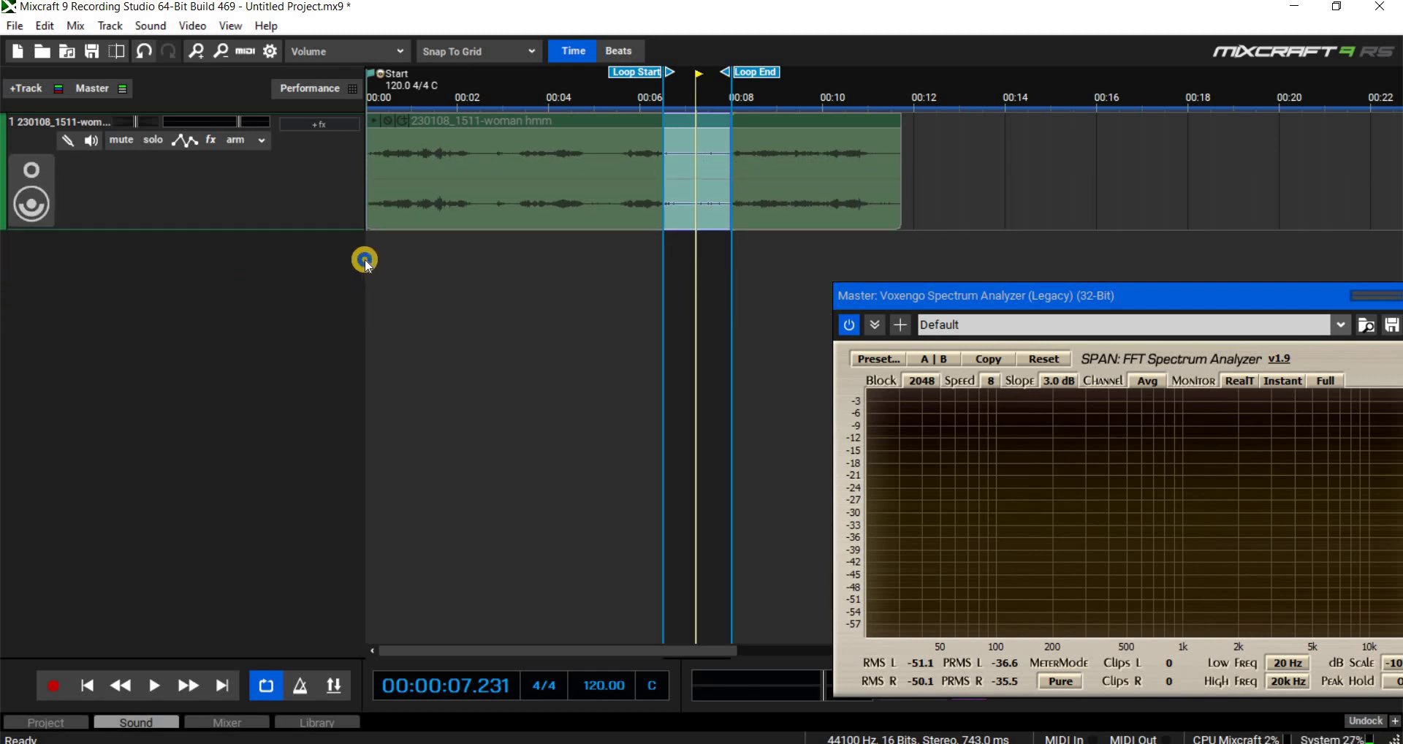
right_click(366, 262)
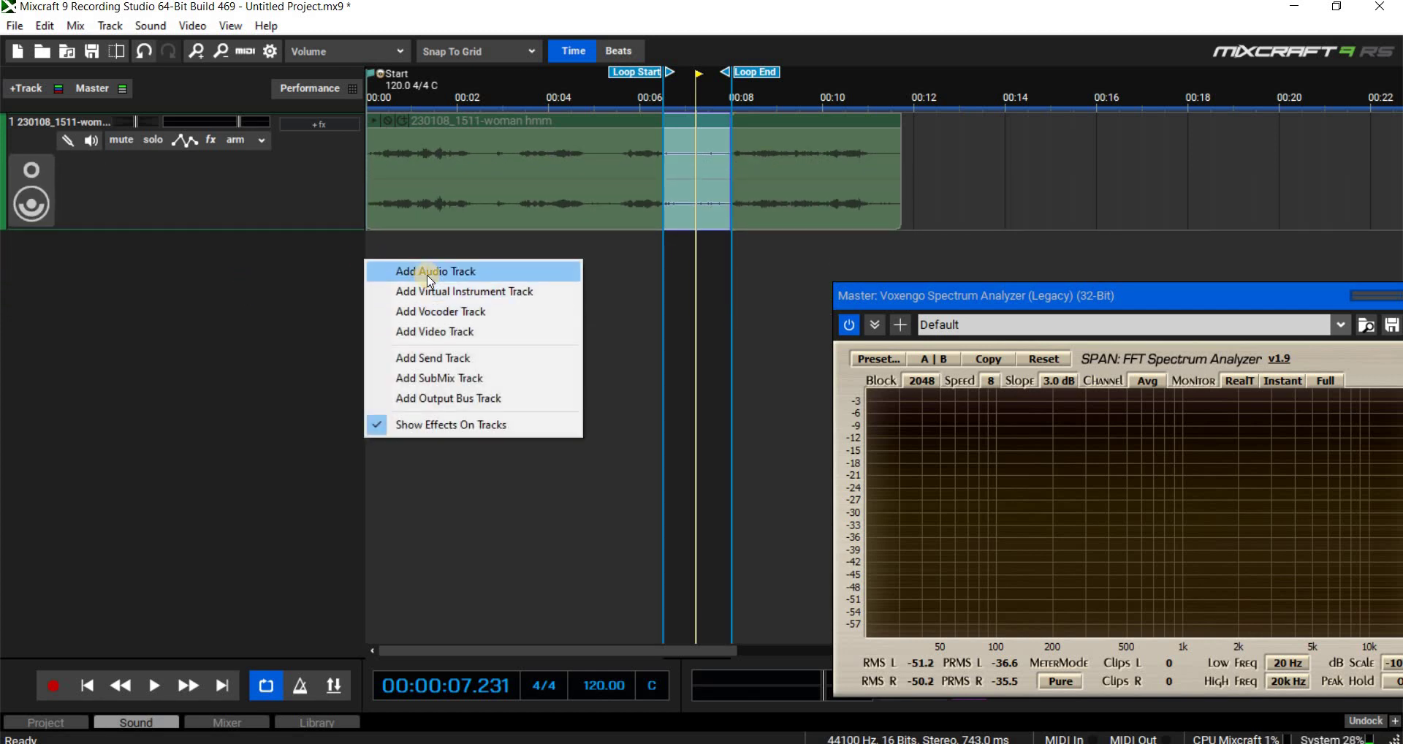
click(431, 272)
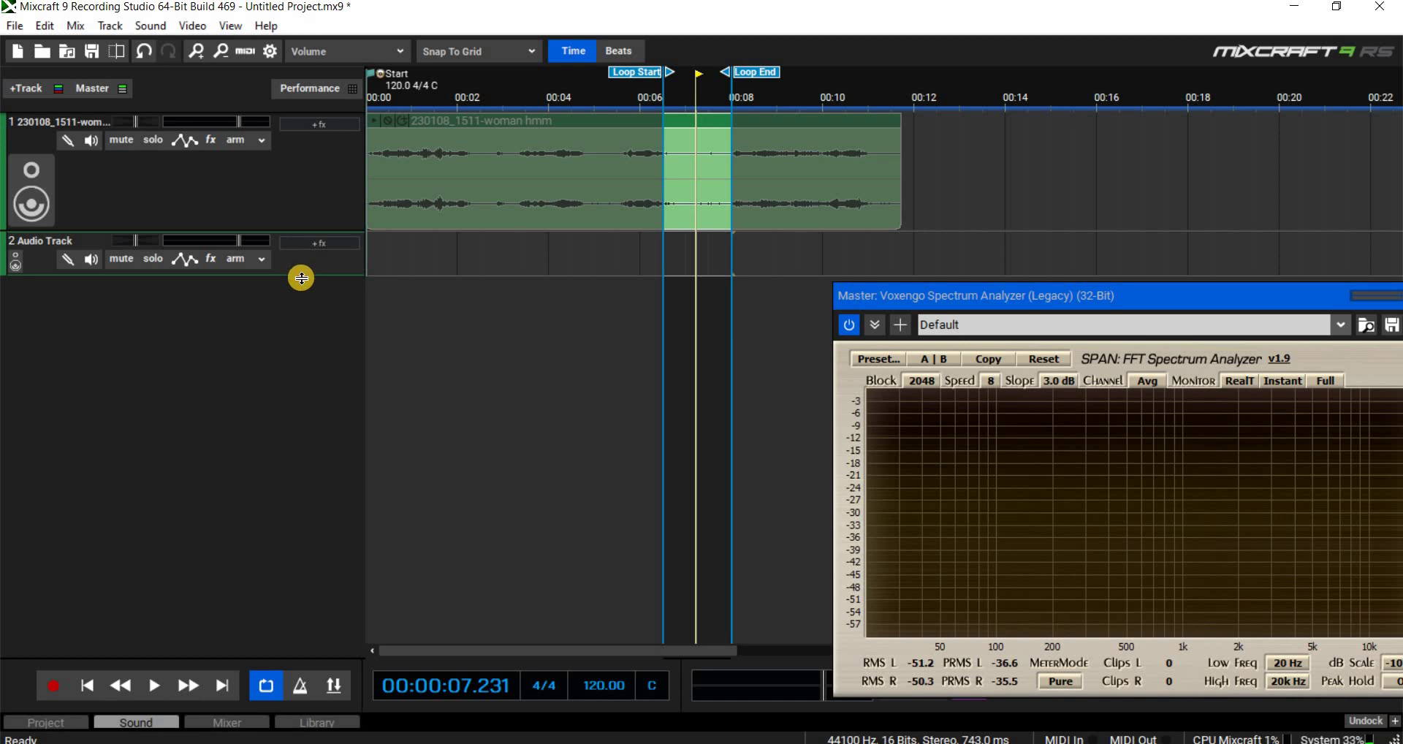
drag(313, 384, 314, 388)
Import the sound file "230108_1511-woman hmm NPISE REDUCED" from the Desktop onto the second track.
right_click(366, 345)
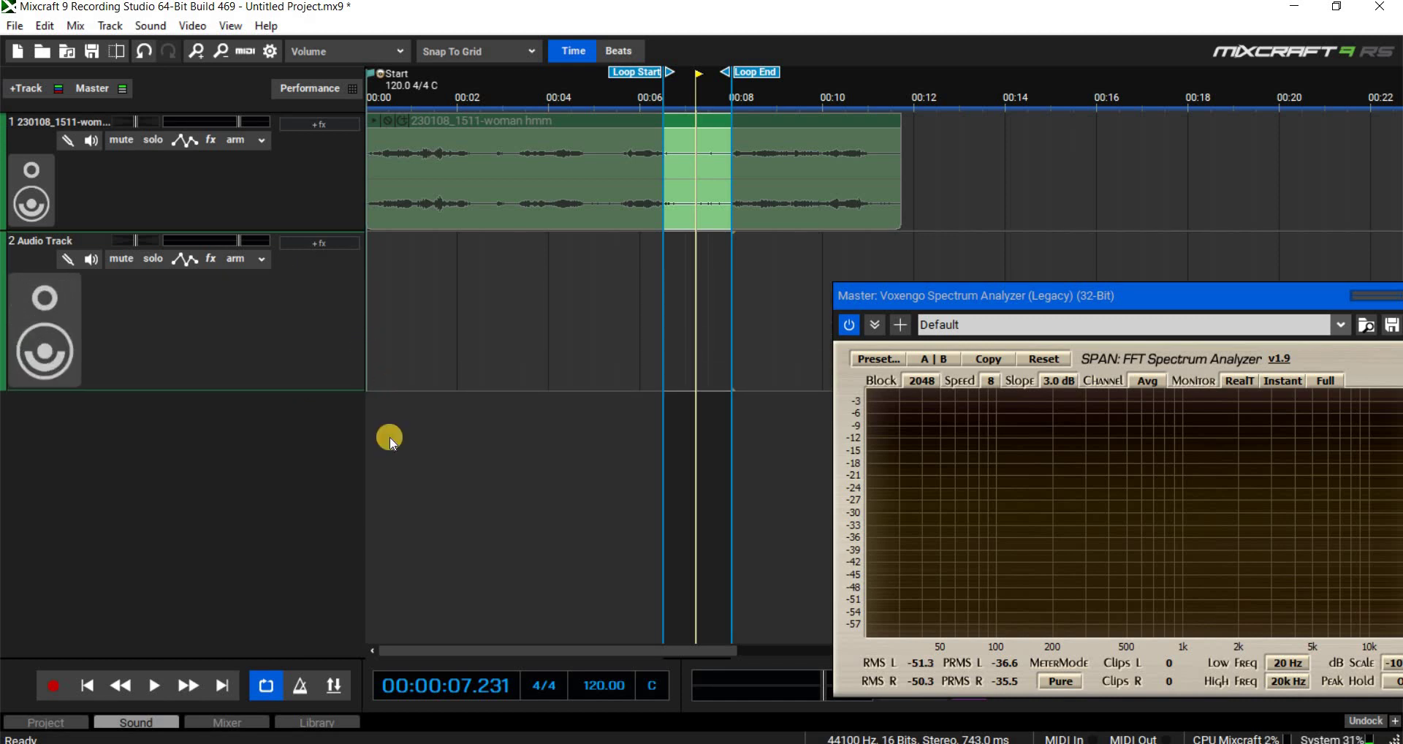
click(439, 563)
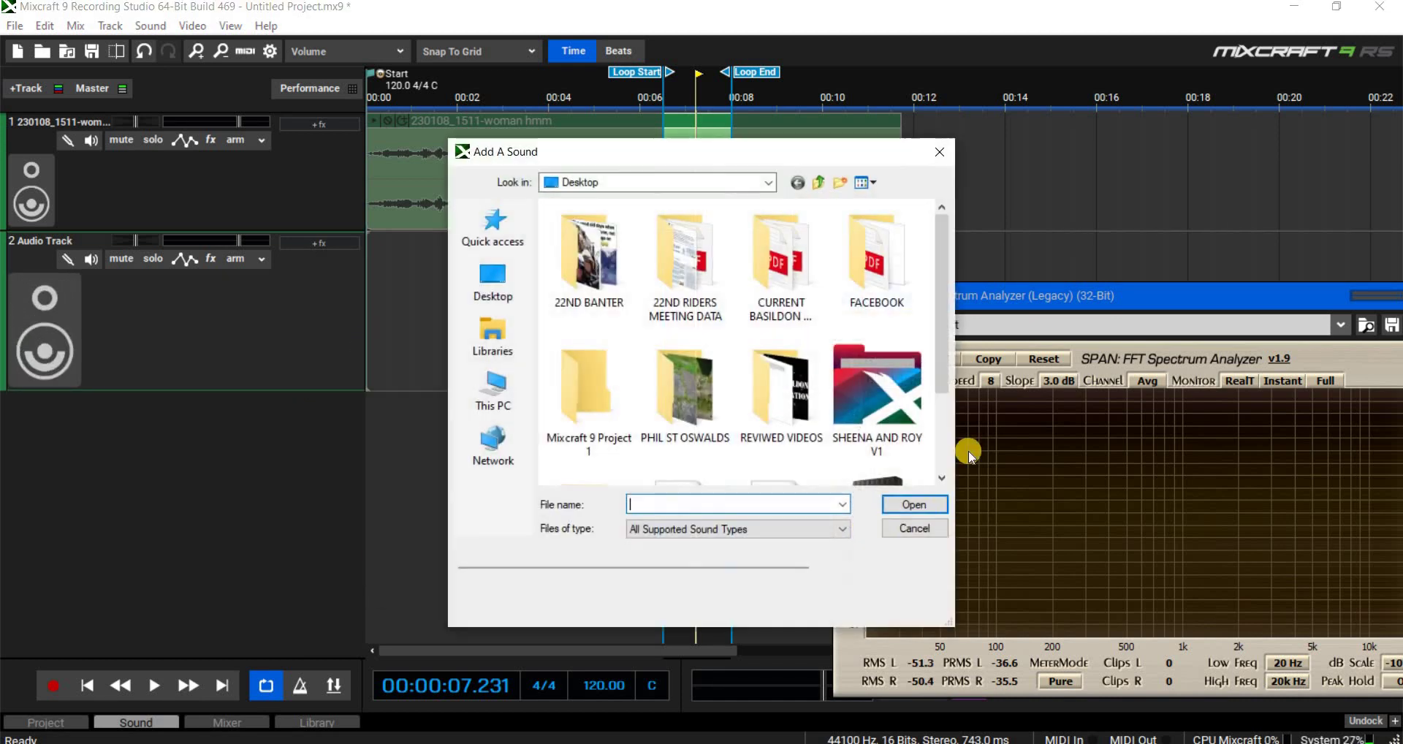
drag(937, 341, 937, 415)
click(658, 404)
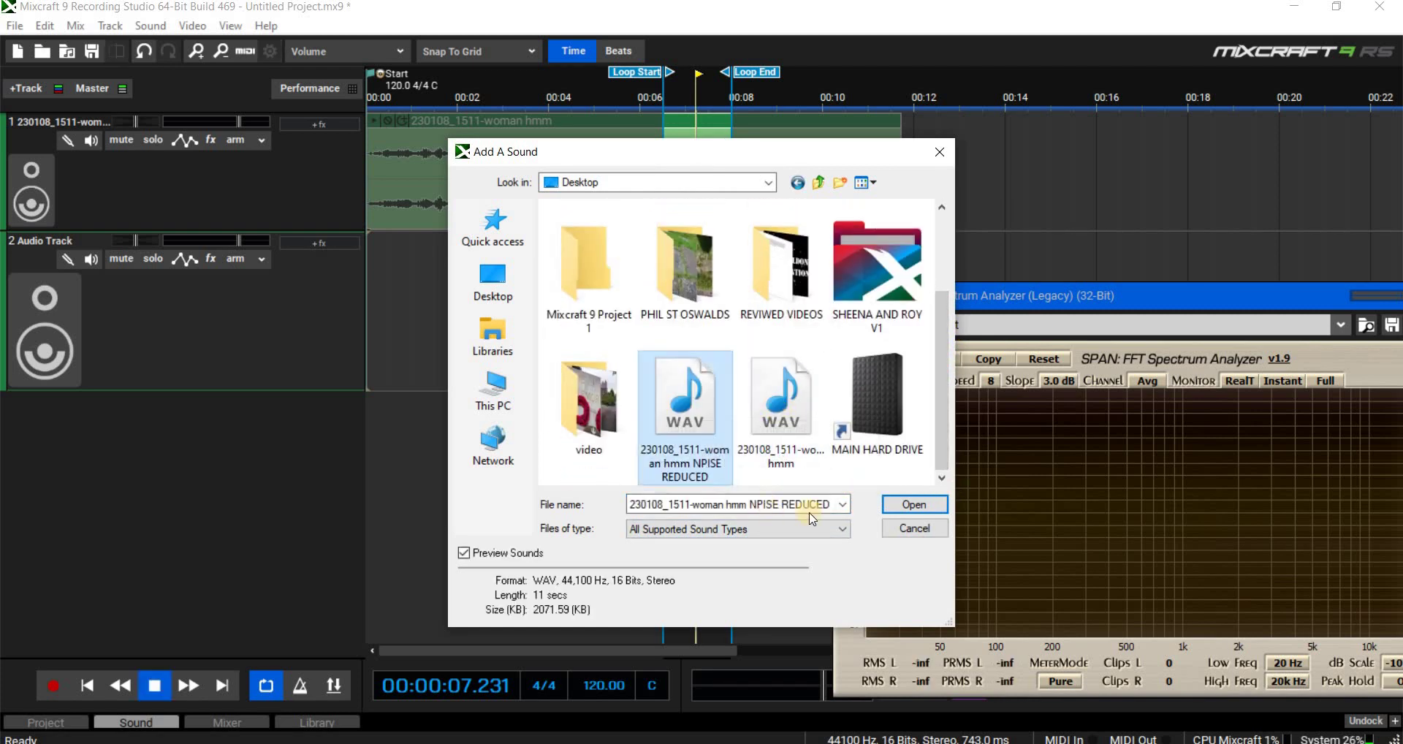
key(Return)
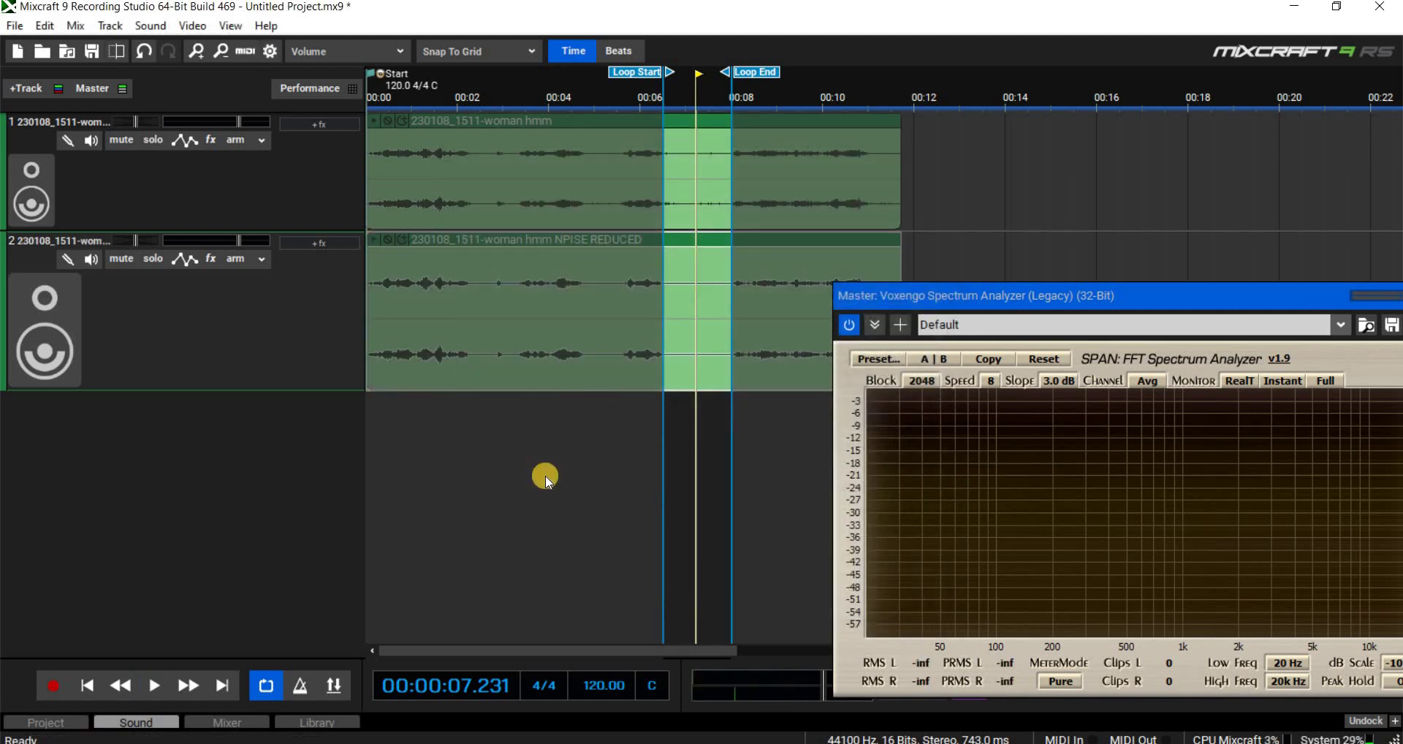
click(207, 494)
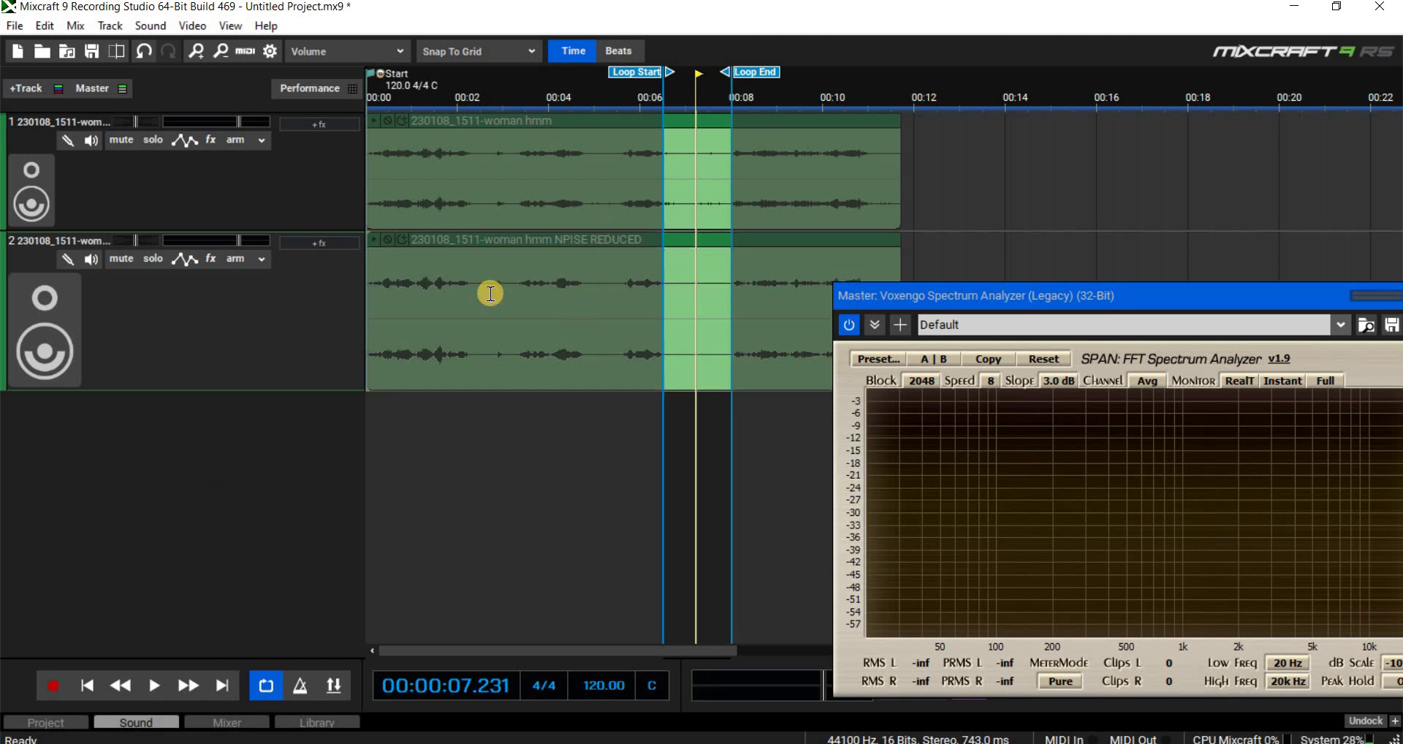
Turn off looping and make both tracks taller to compare the original and noise-reduced waveforms.
click(267, 684)
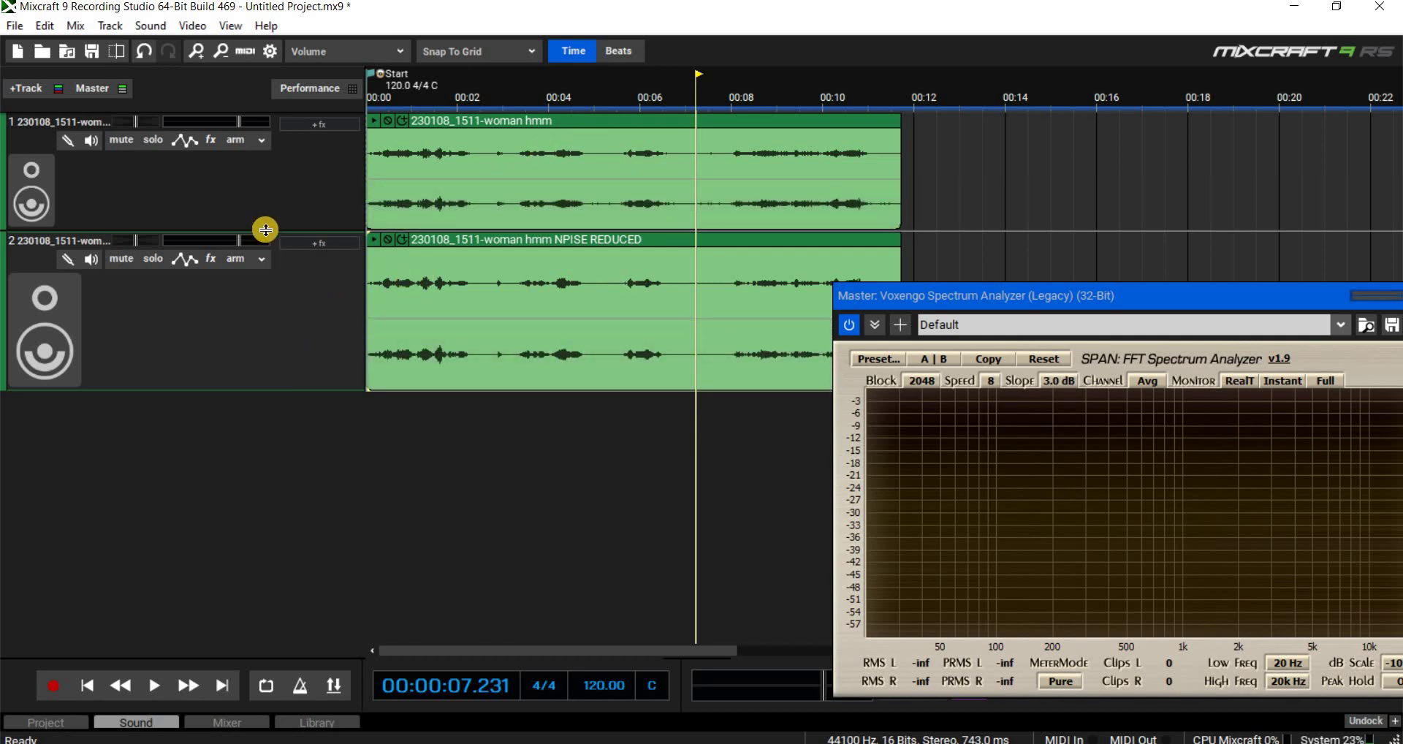
drag(265, 277, 265, 321)
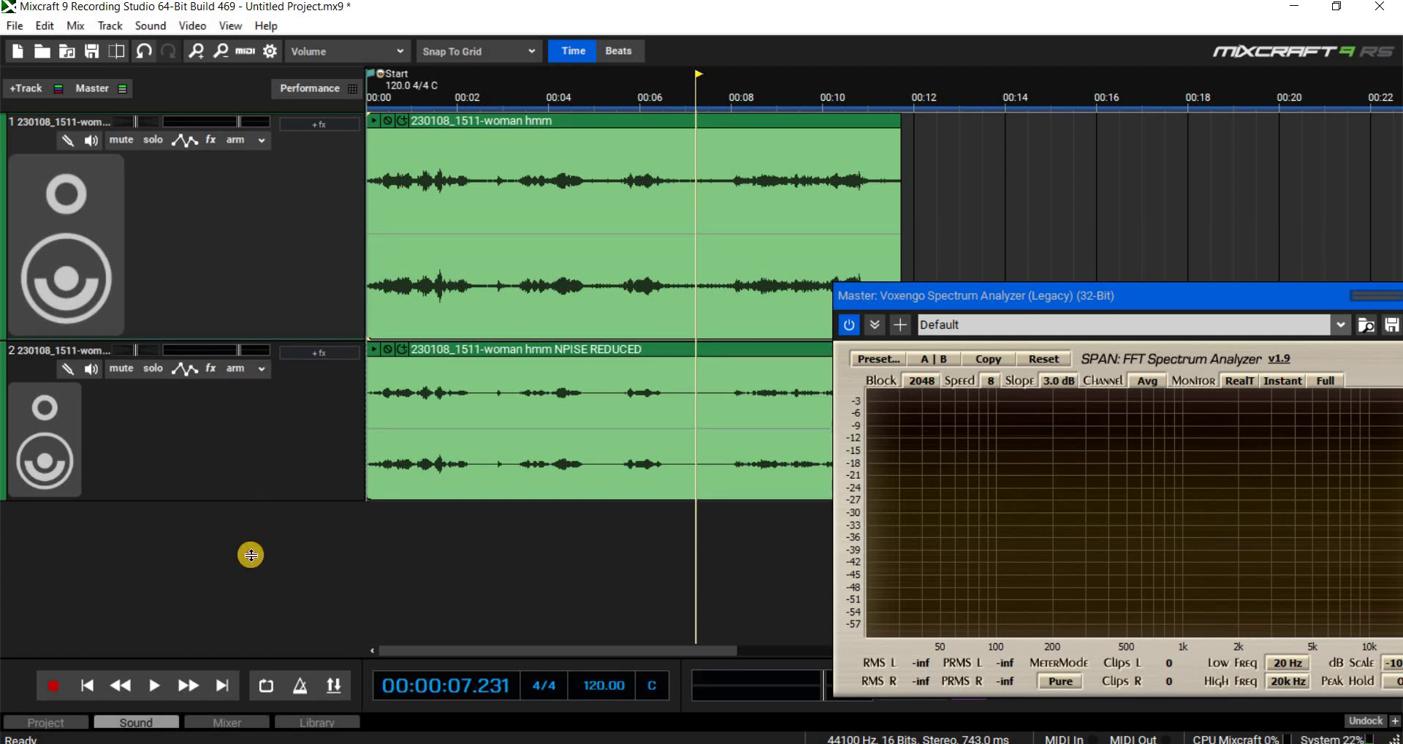
drag(250, 555, 426, 619)
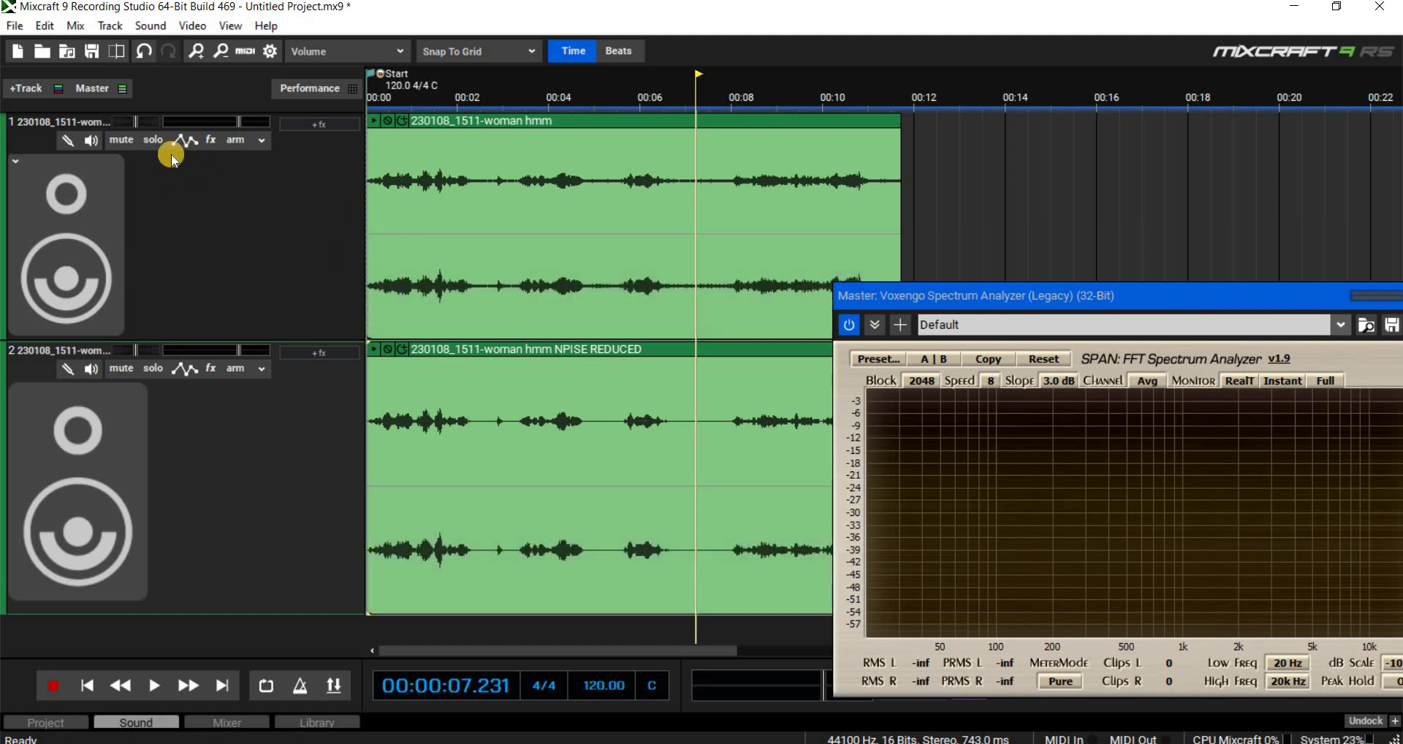
Shrink and mute the original recording's track and audition the noise-reduced version from the start.
drag(266, 210, 132, 146)
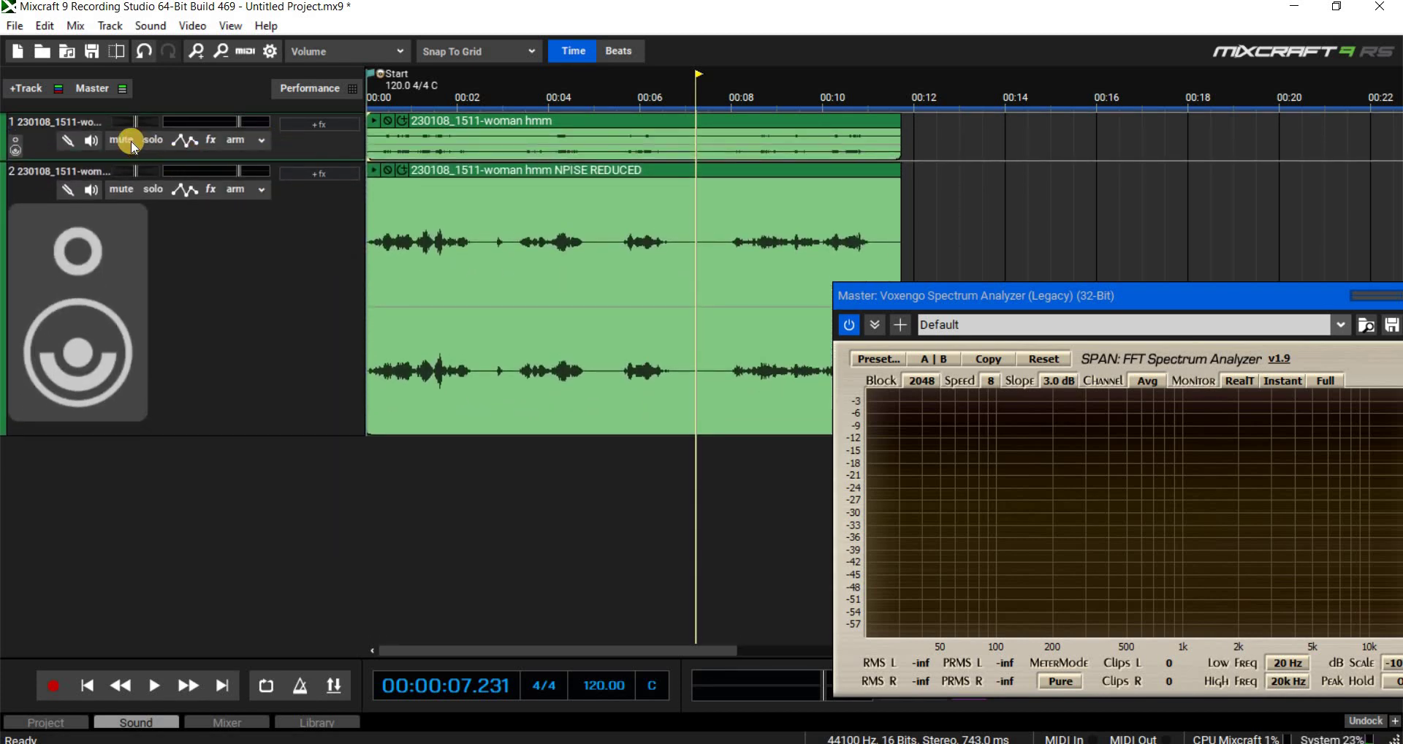
click(122, 140)
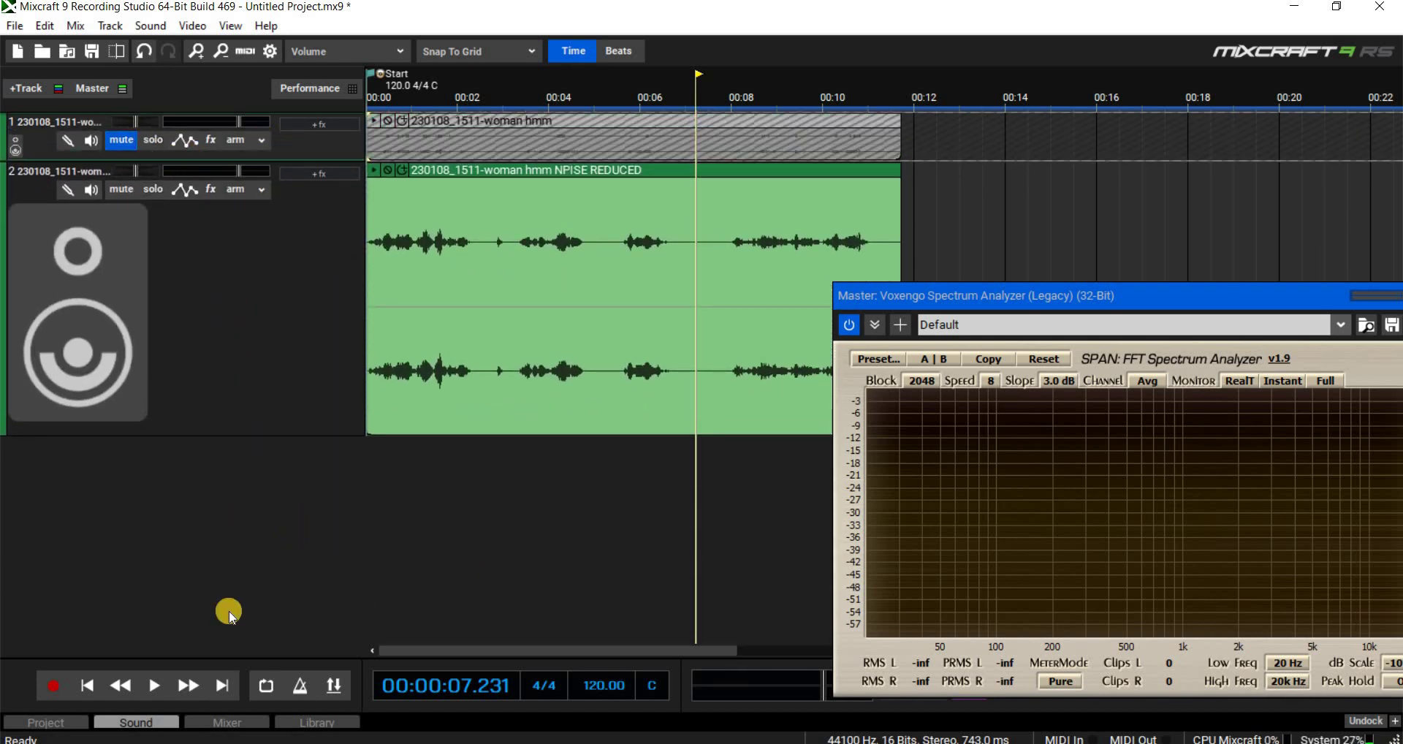
click(138, 673)
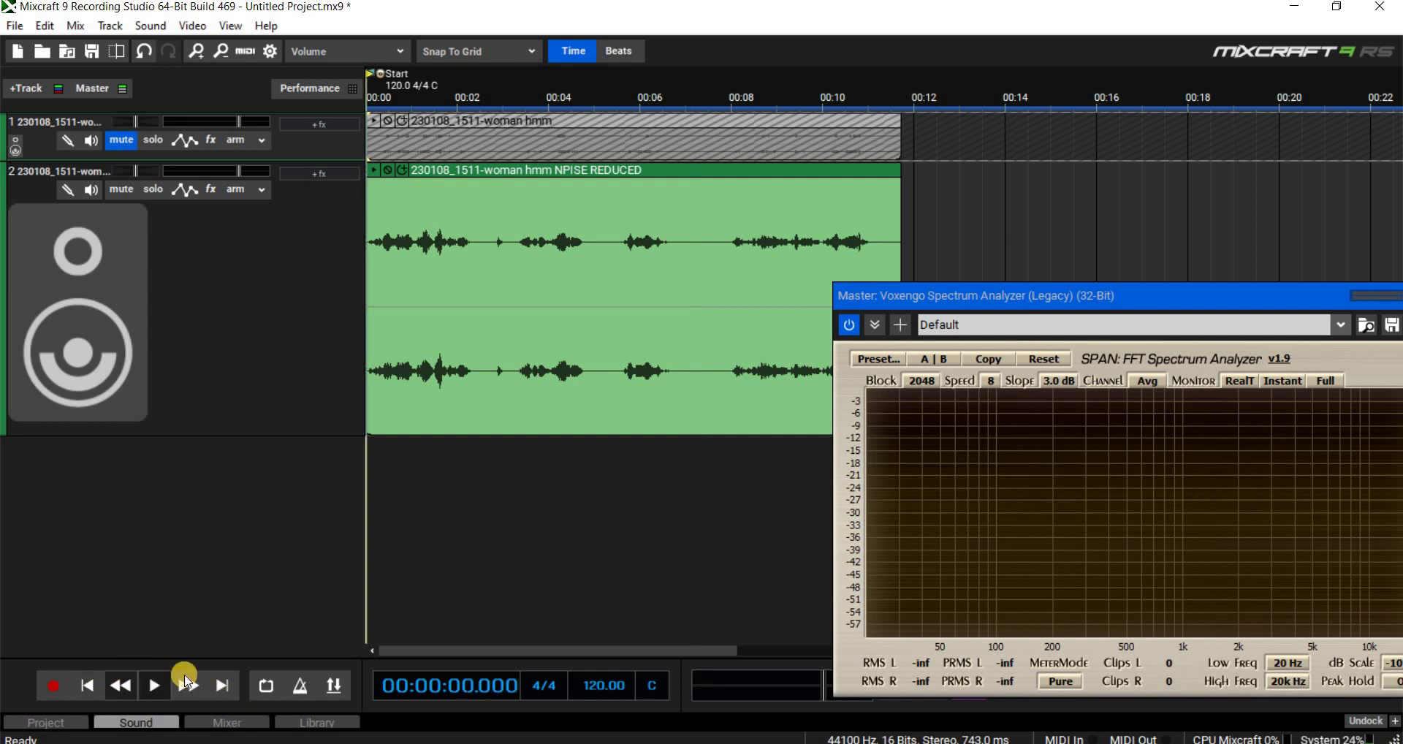
key(space)
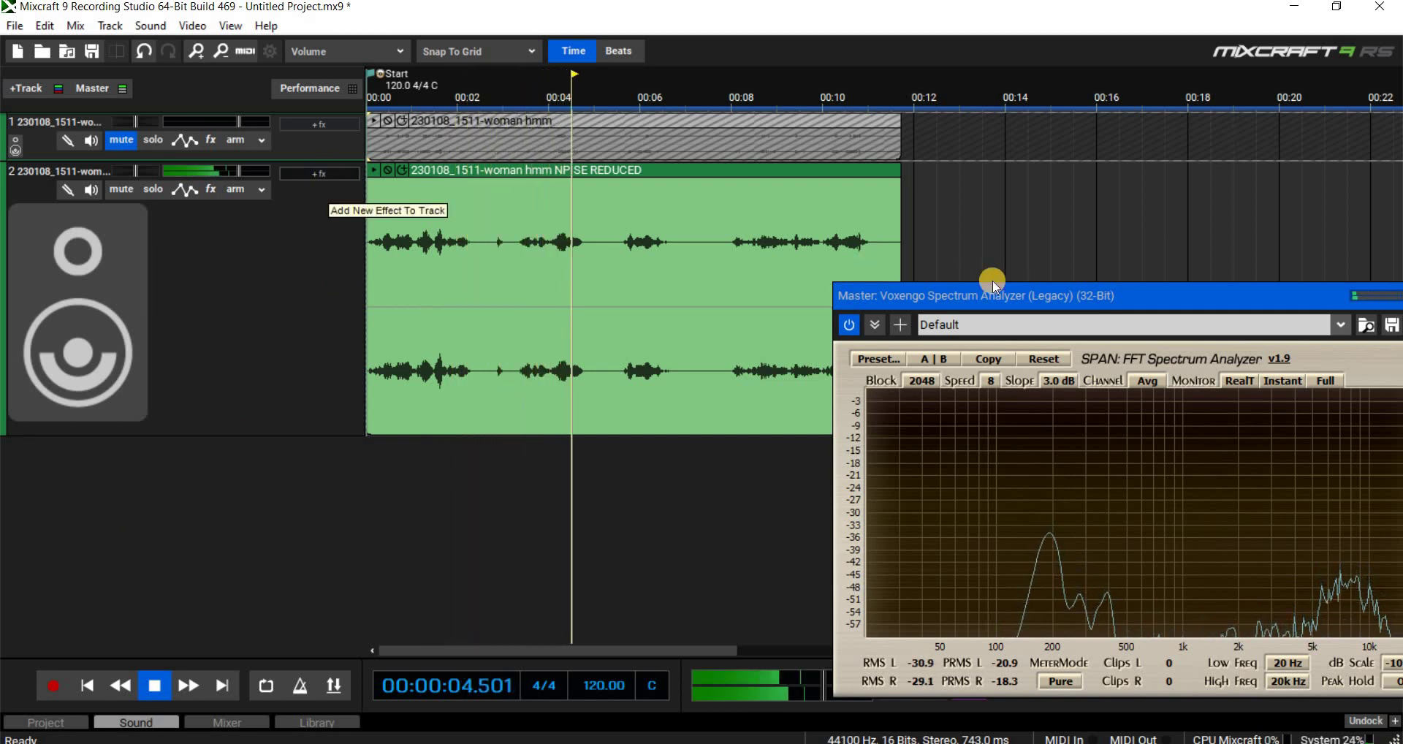
click(1034, 298)
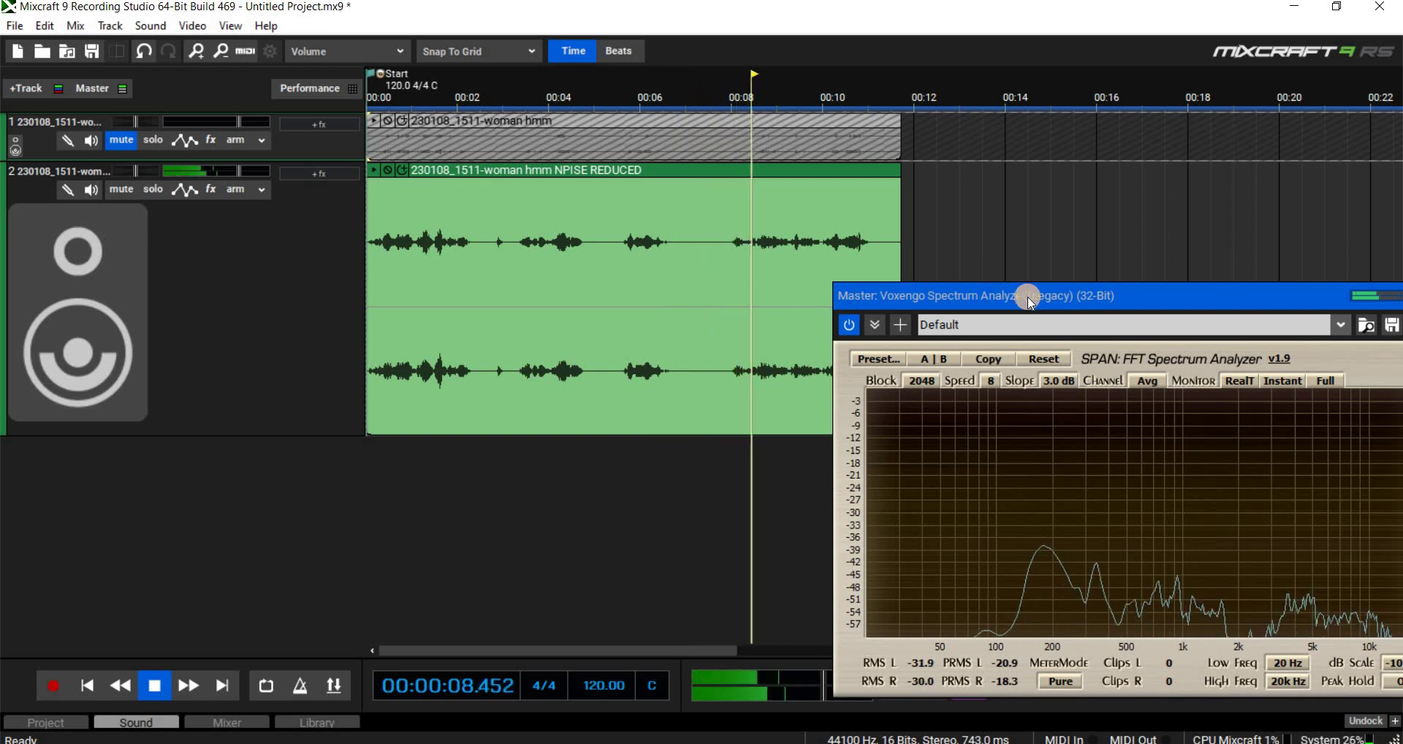
click(595, 228)
click(196, 228)
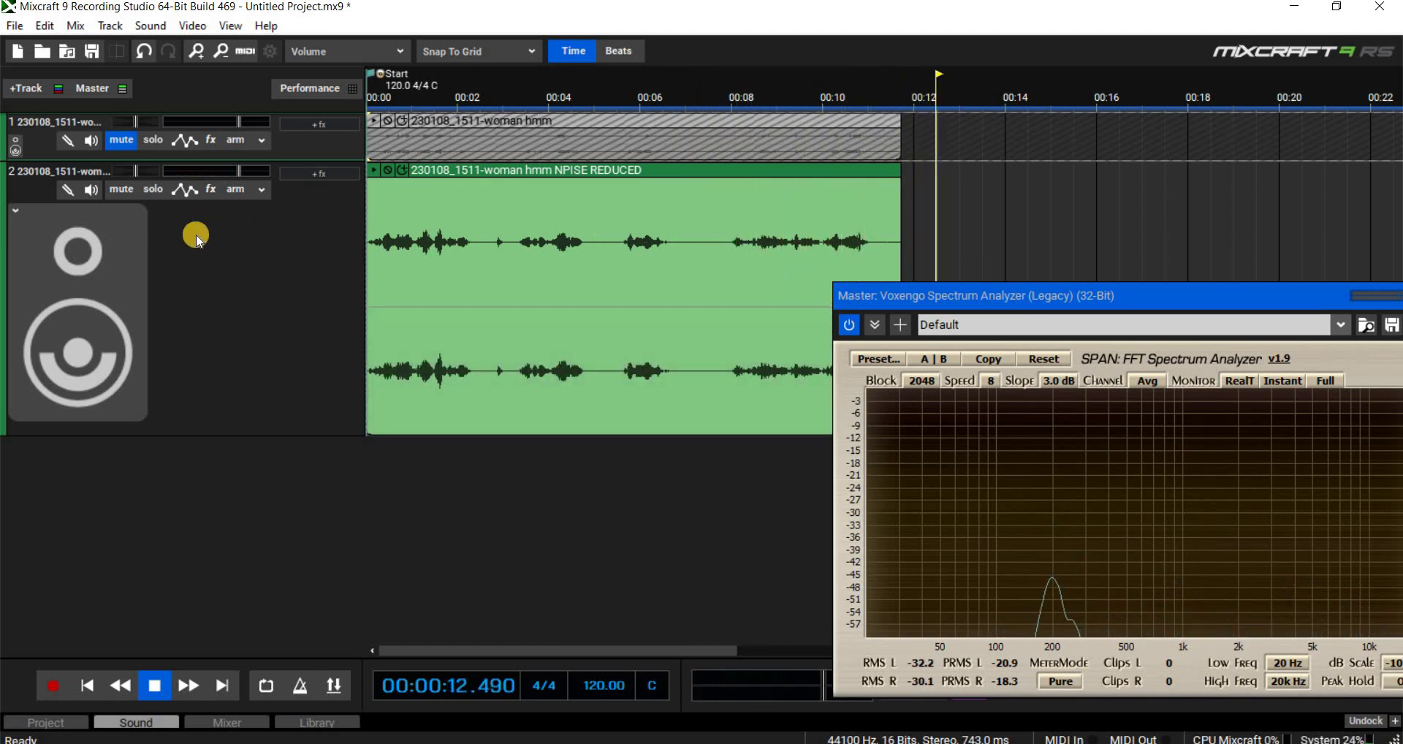
key(space)
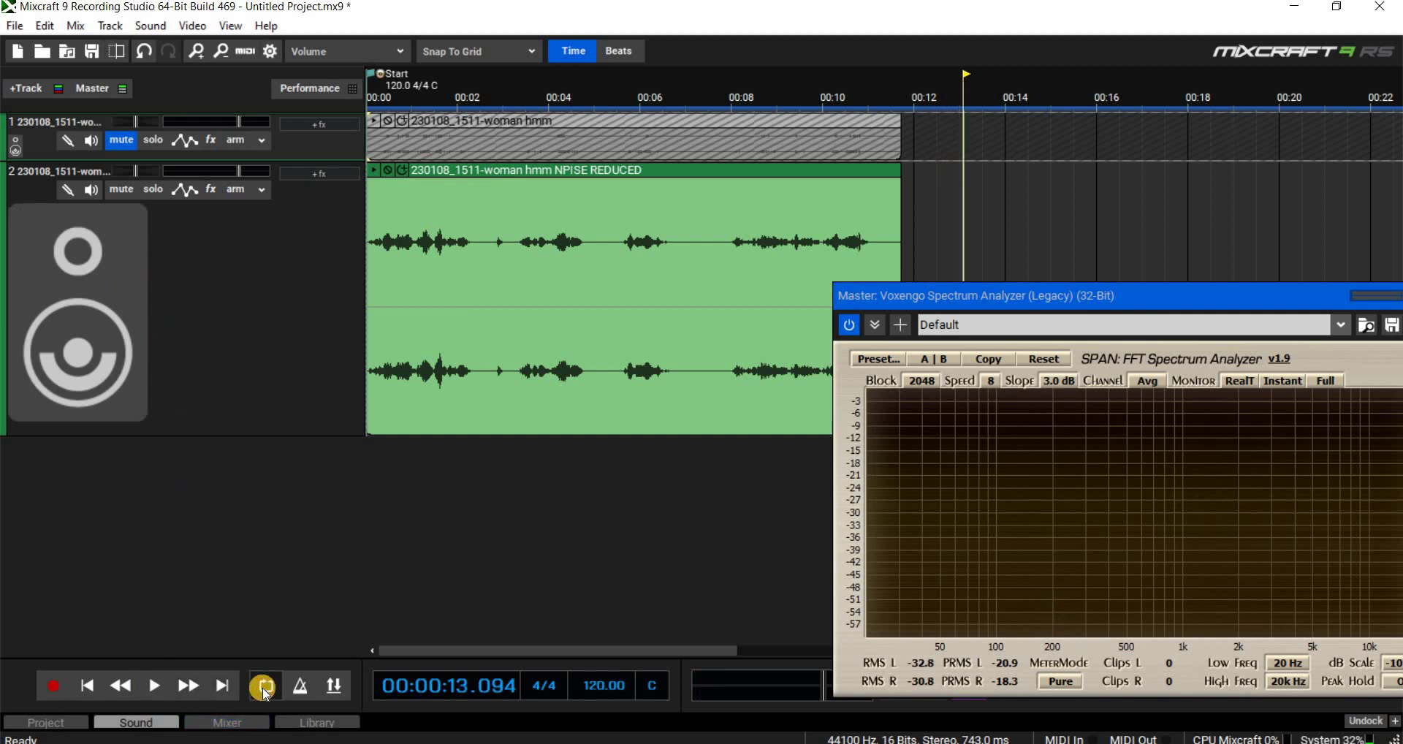
Turn looping back on, start playback and widen the loop from the start to about 11 seconds.
click(264, 687)
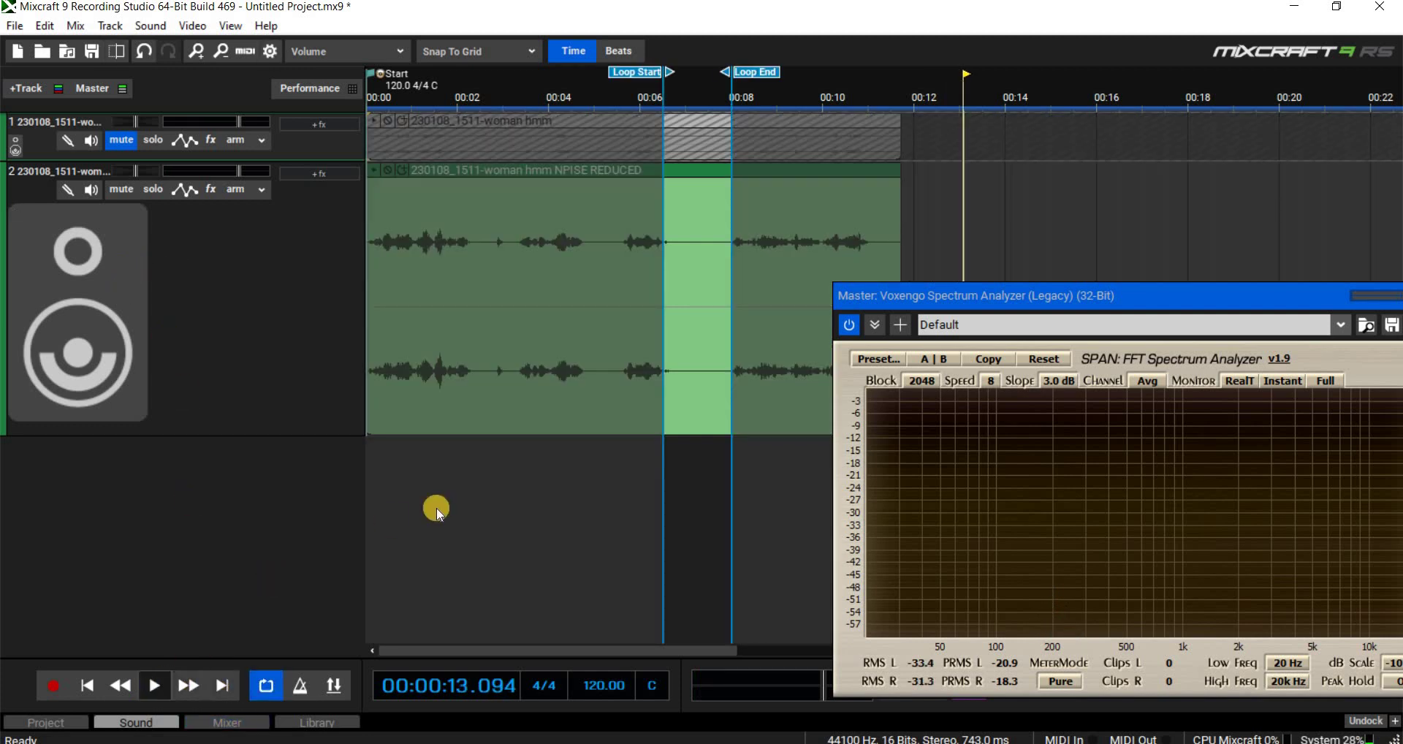
key(space)
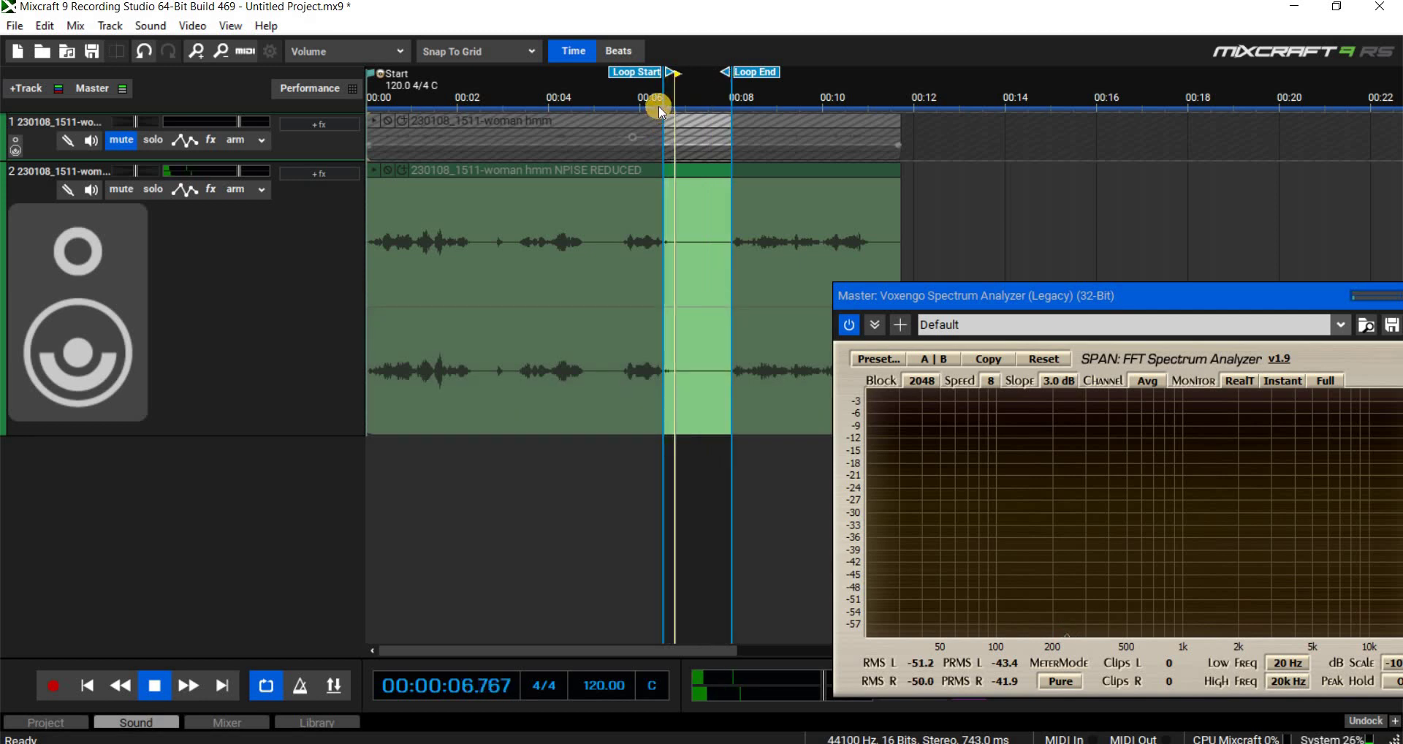
mouse_move(661, 104)
mouse_down()
mouse_move(454, 86)
mouse_move(486, 109)
mouse_move(369, 87)
mouse_up()
drag(731, 73, 870, 94)
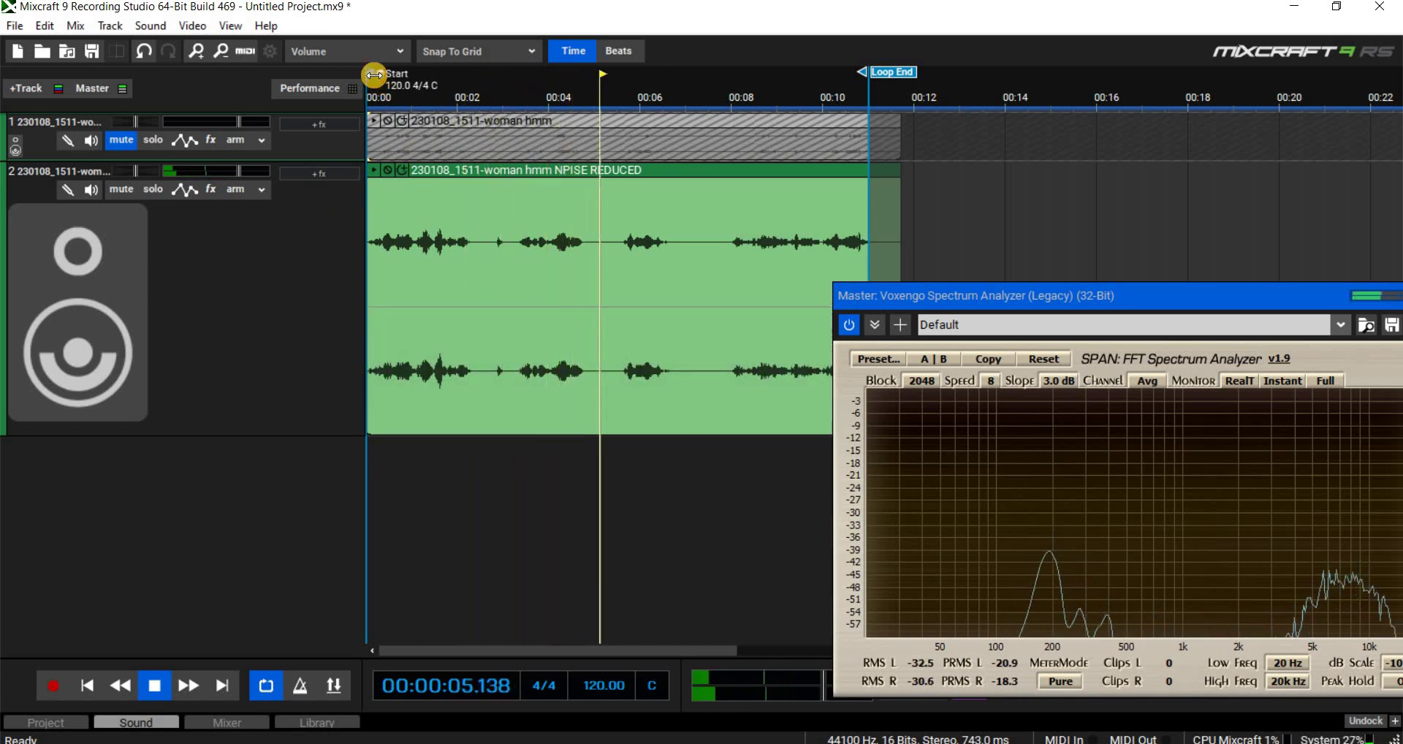
Narrow the loop to the short sound at about 2.5 to 3 seconds and set the spectrum analyzer's monitor mode to Avg.
drag(374, 74, 530, 120)
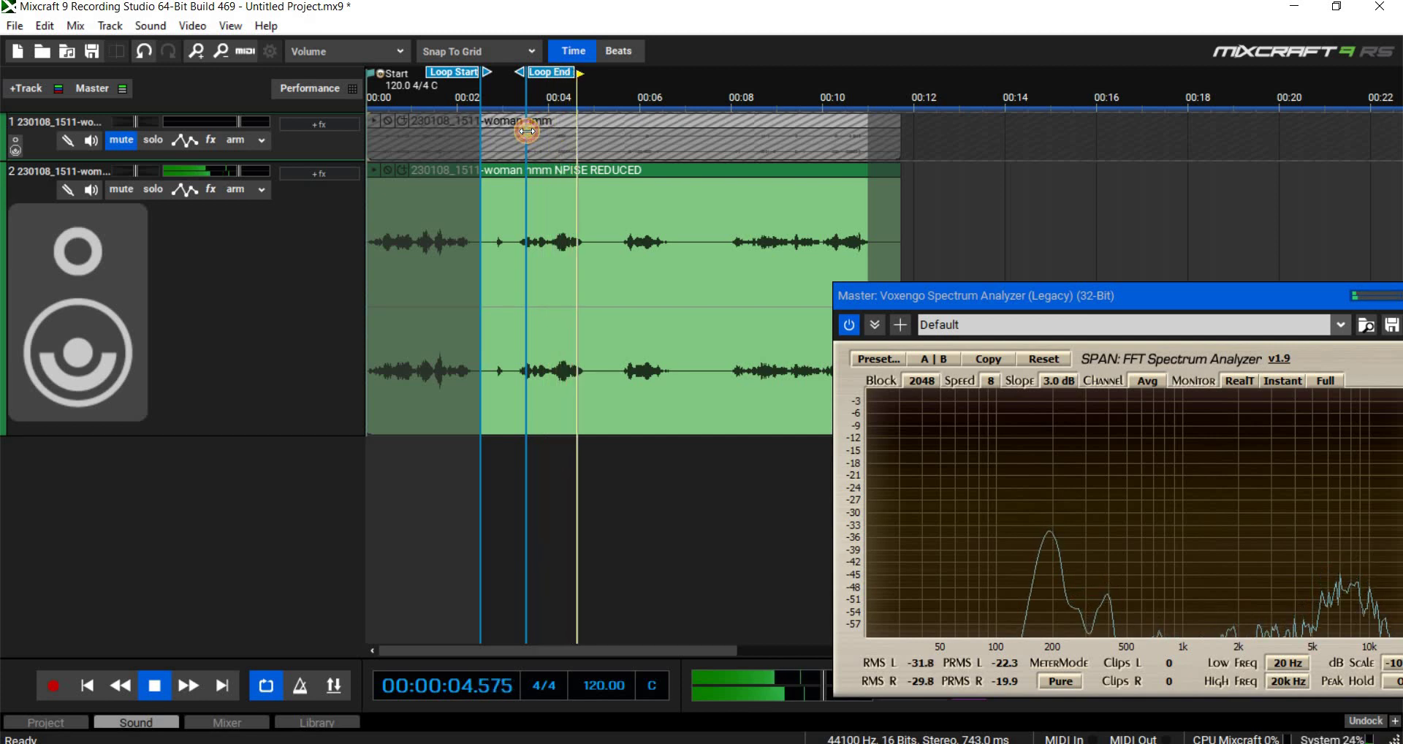
drag(526, 131, 525, 135)
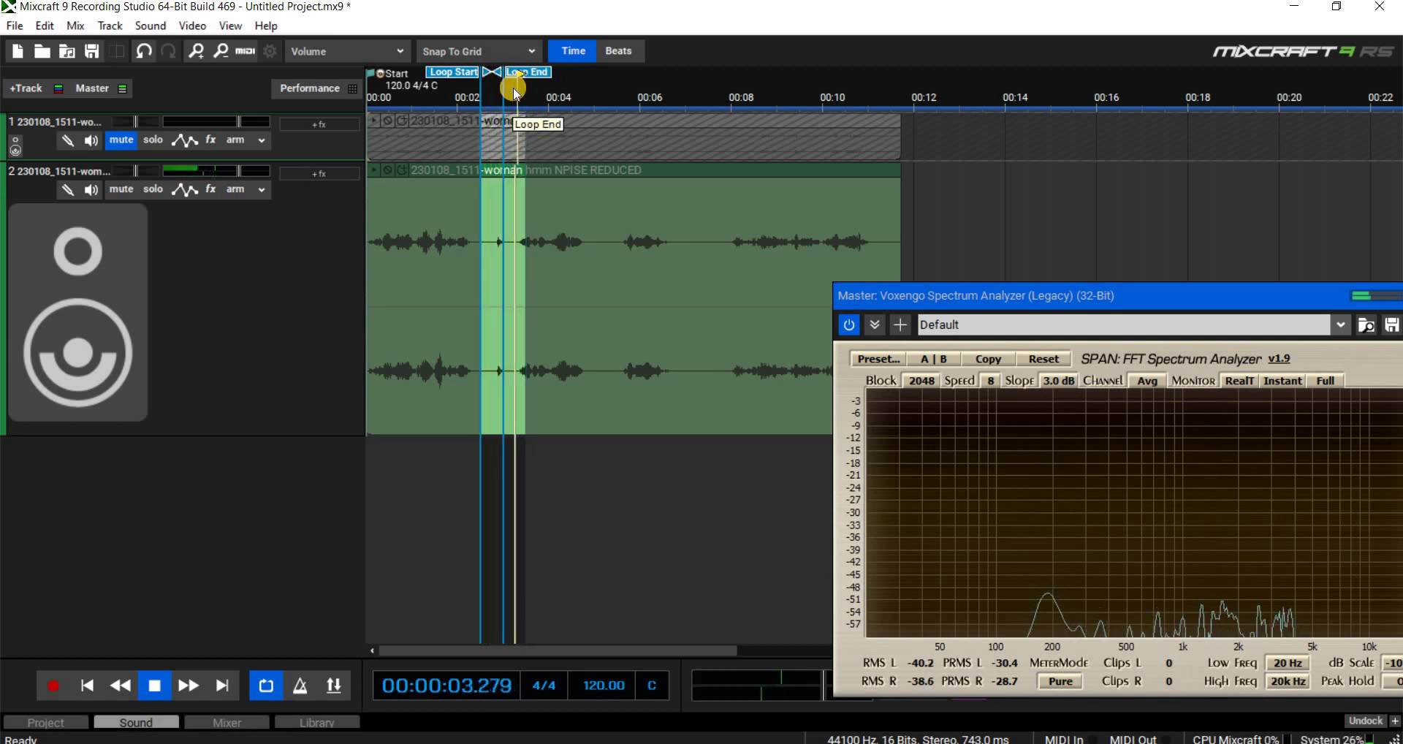
drag(518, 85, 516, 89)
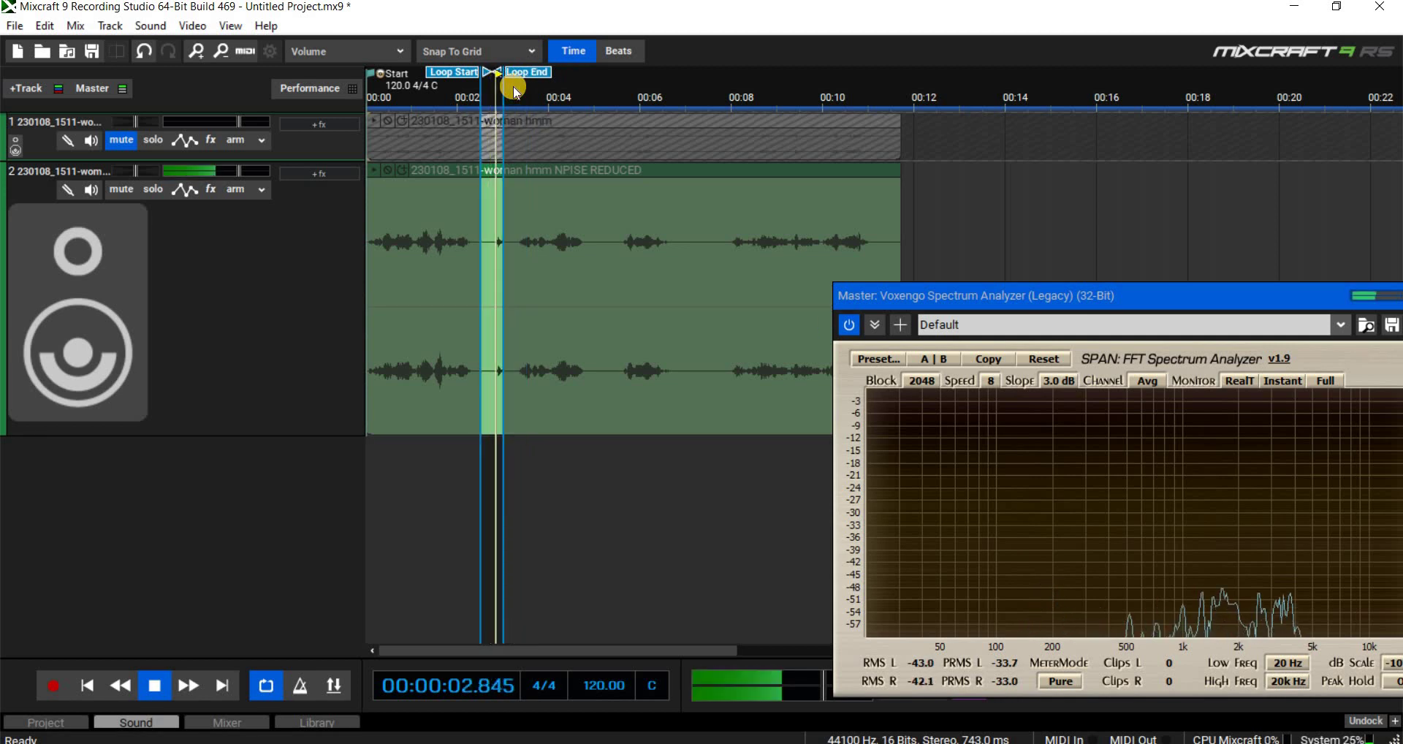
click(1239, 381)
click(1231, 411)
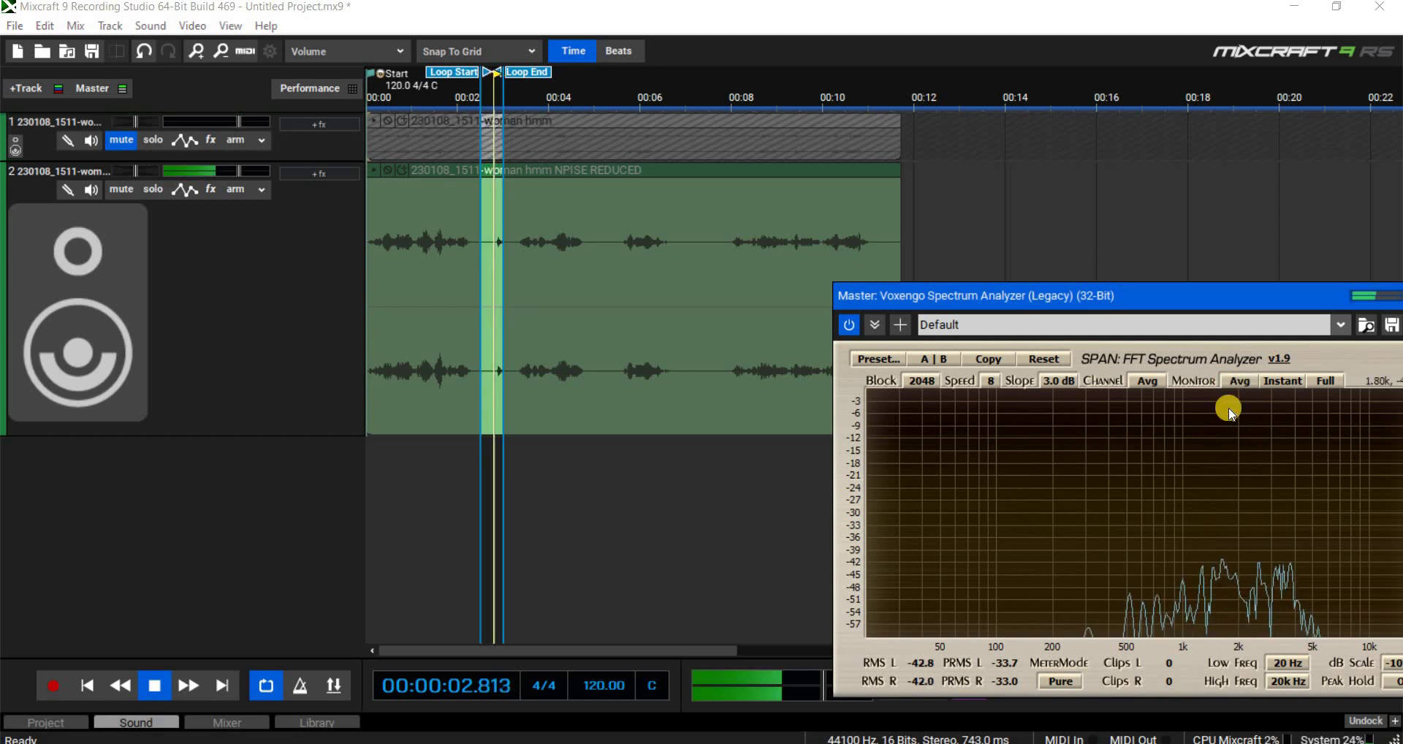
Add the Acoustica 31 Band EQ effect to the muted original track and close its window.
click(235, 140)
click(321, 127)
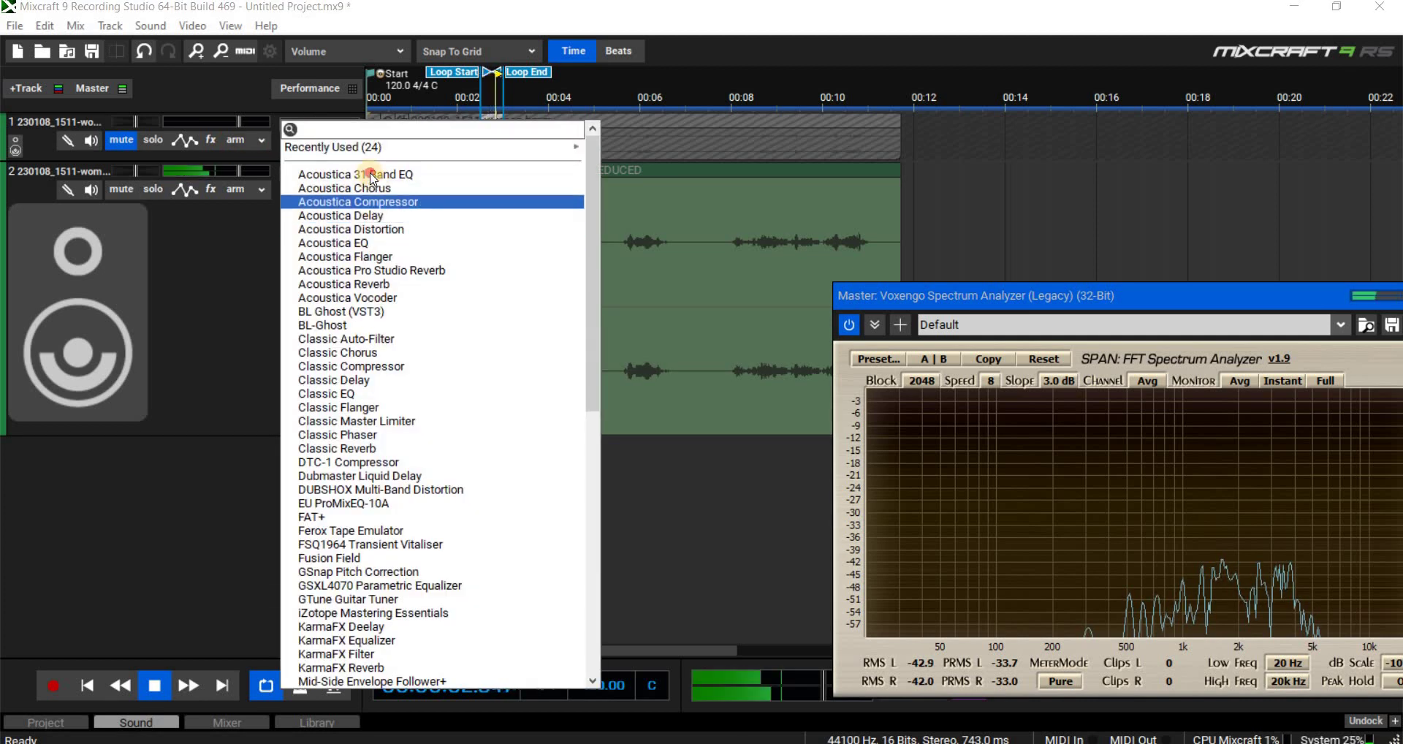
key(Return)
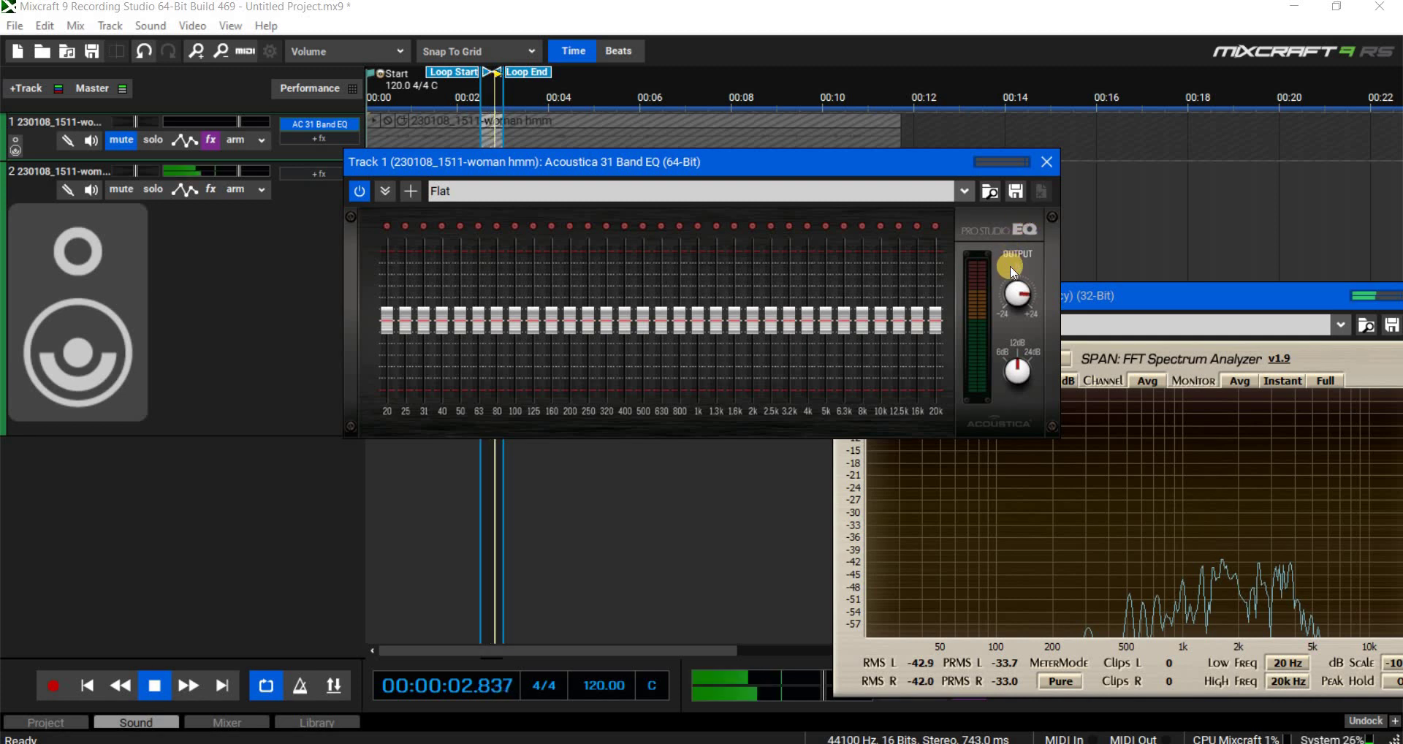
click(1047, 162)
Add the Acoustica 31 Band EQ effect to the noise-reduced track.
click(319, 173)
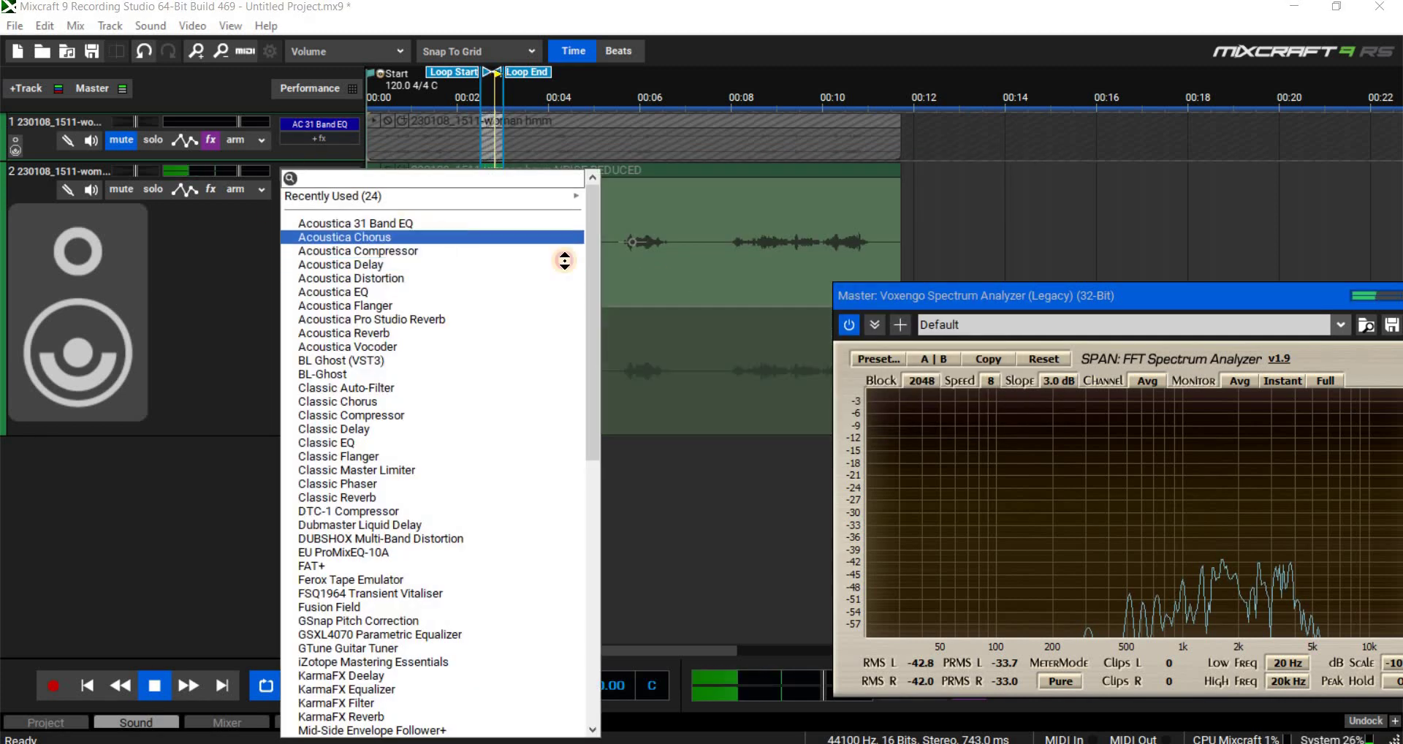
click(565, 222)
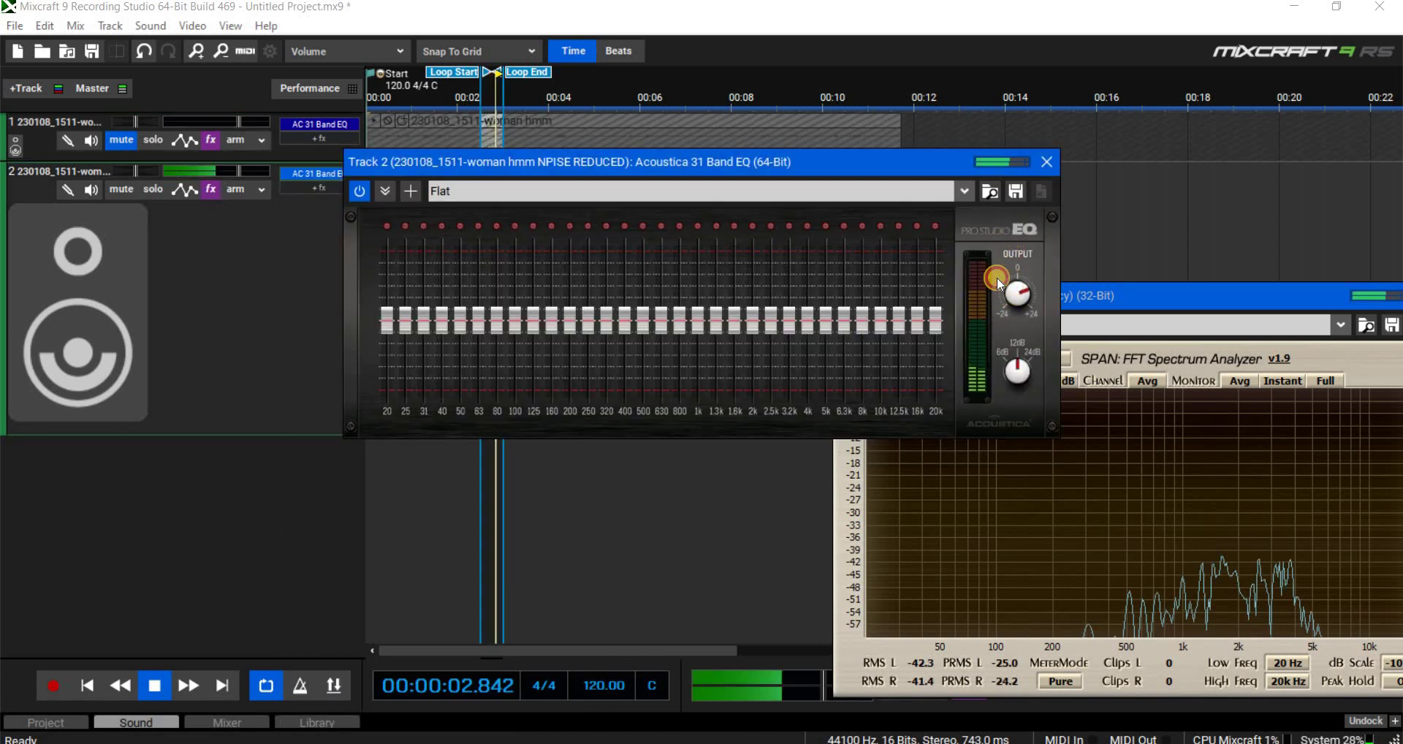
Raise the output gain of the 31 Band EQ on the noise-reduced track, stop playback and close the EQ window.
drag(997, 278, 1007, 276)
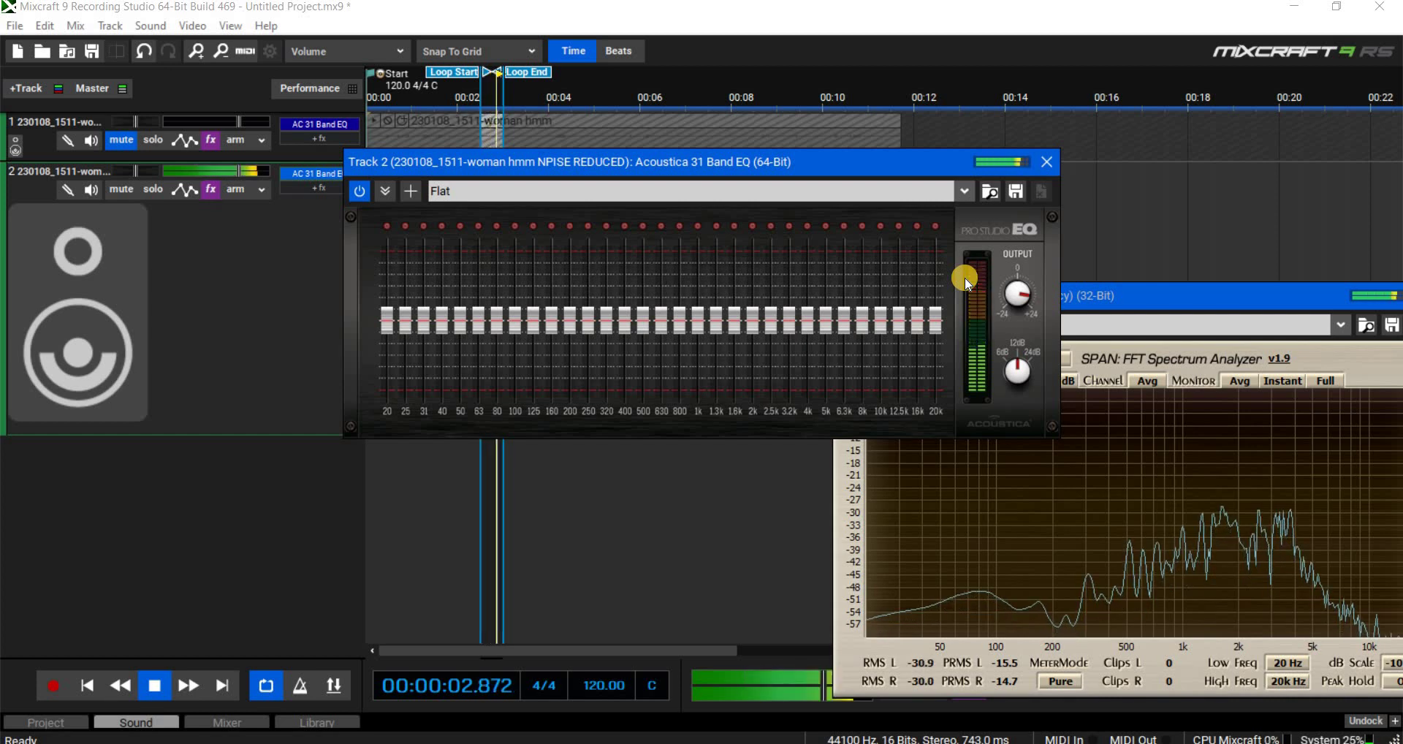
click(154, 685)
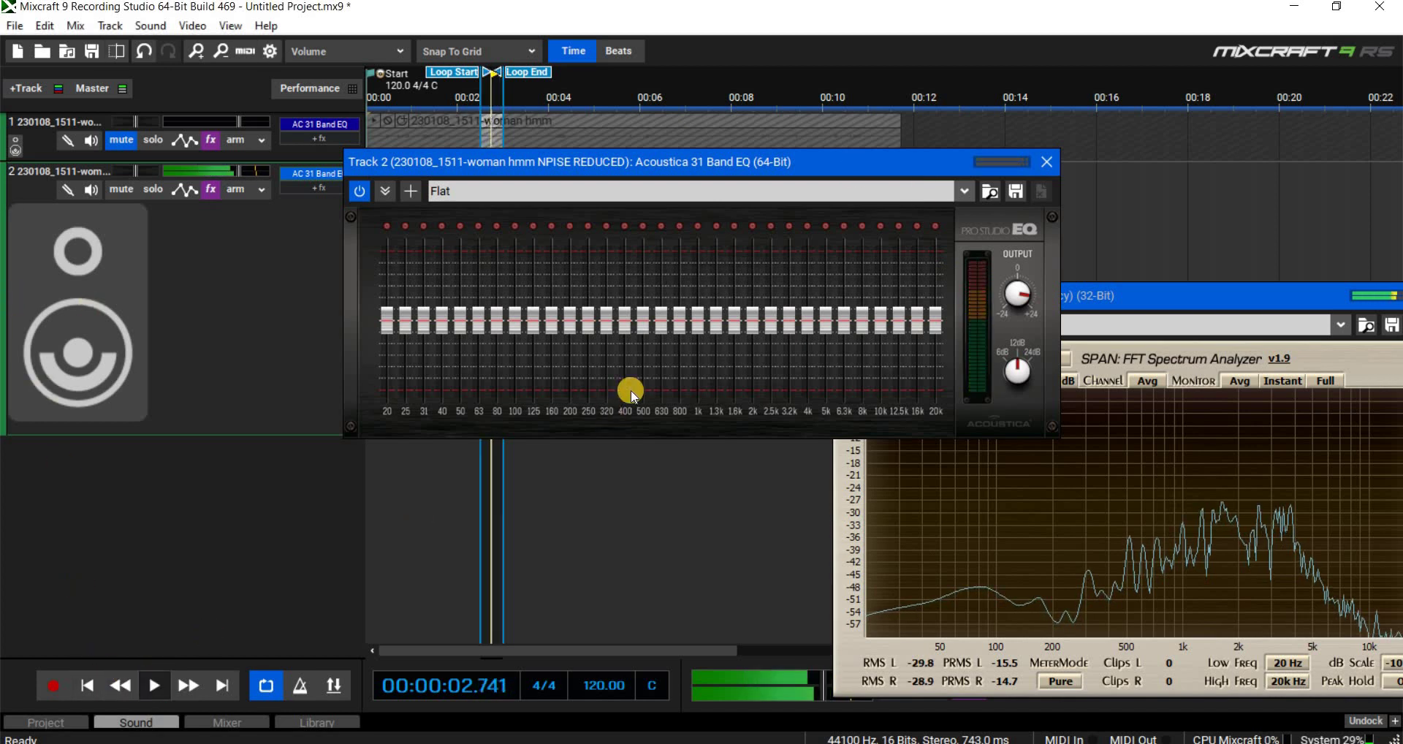
click(1046, 159)
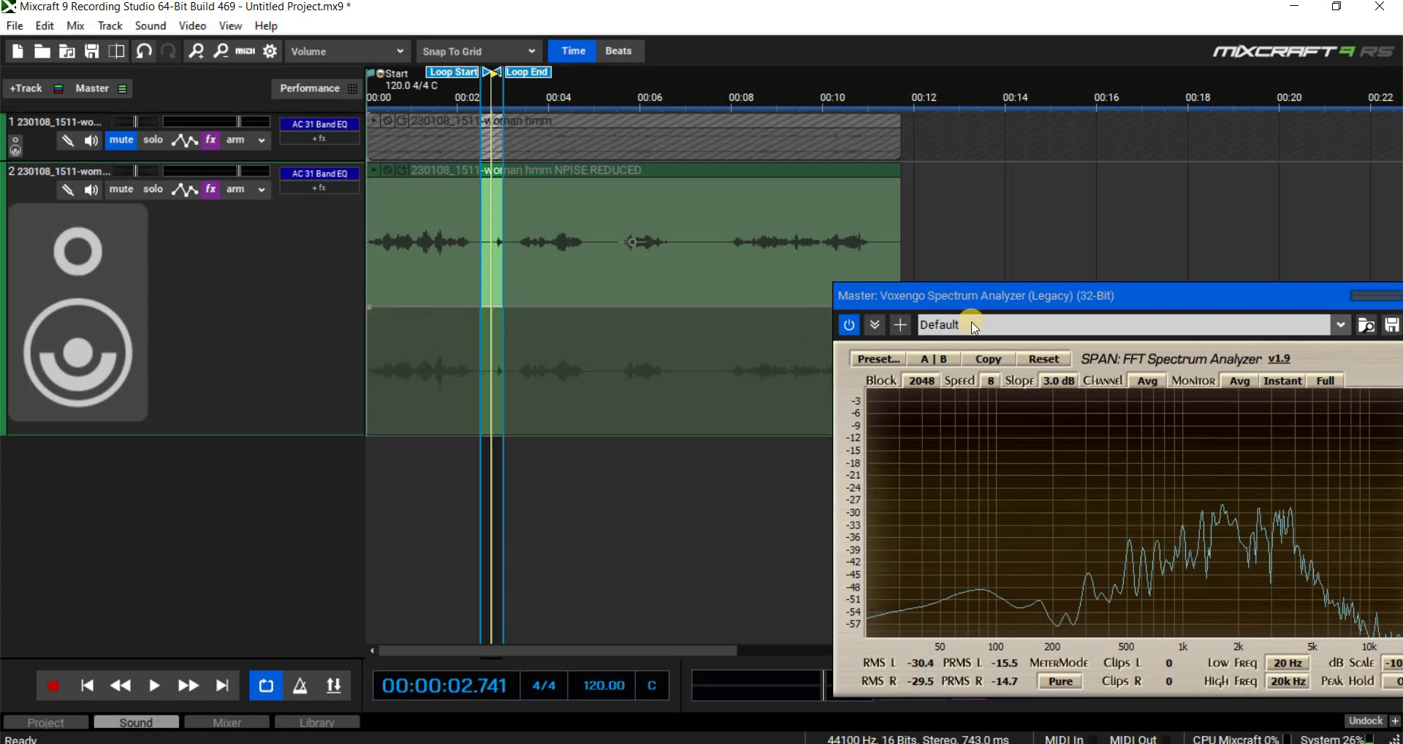
Bring the whole spectrum analyzer into view and turn the noise-reduced track's EQ output gain back down.
drag(974, 294, 781, 268)
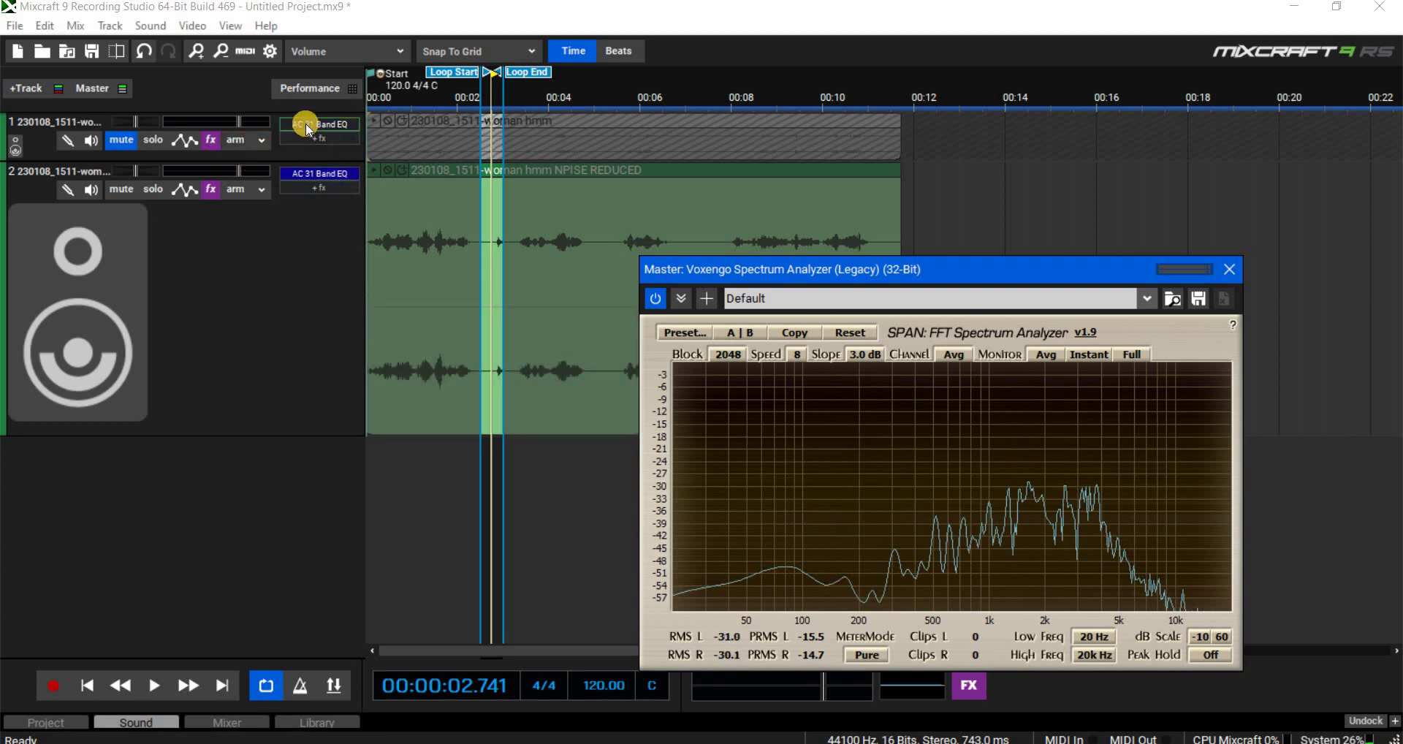
click(316, 174)
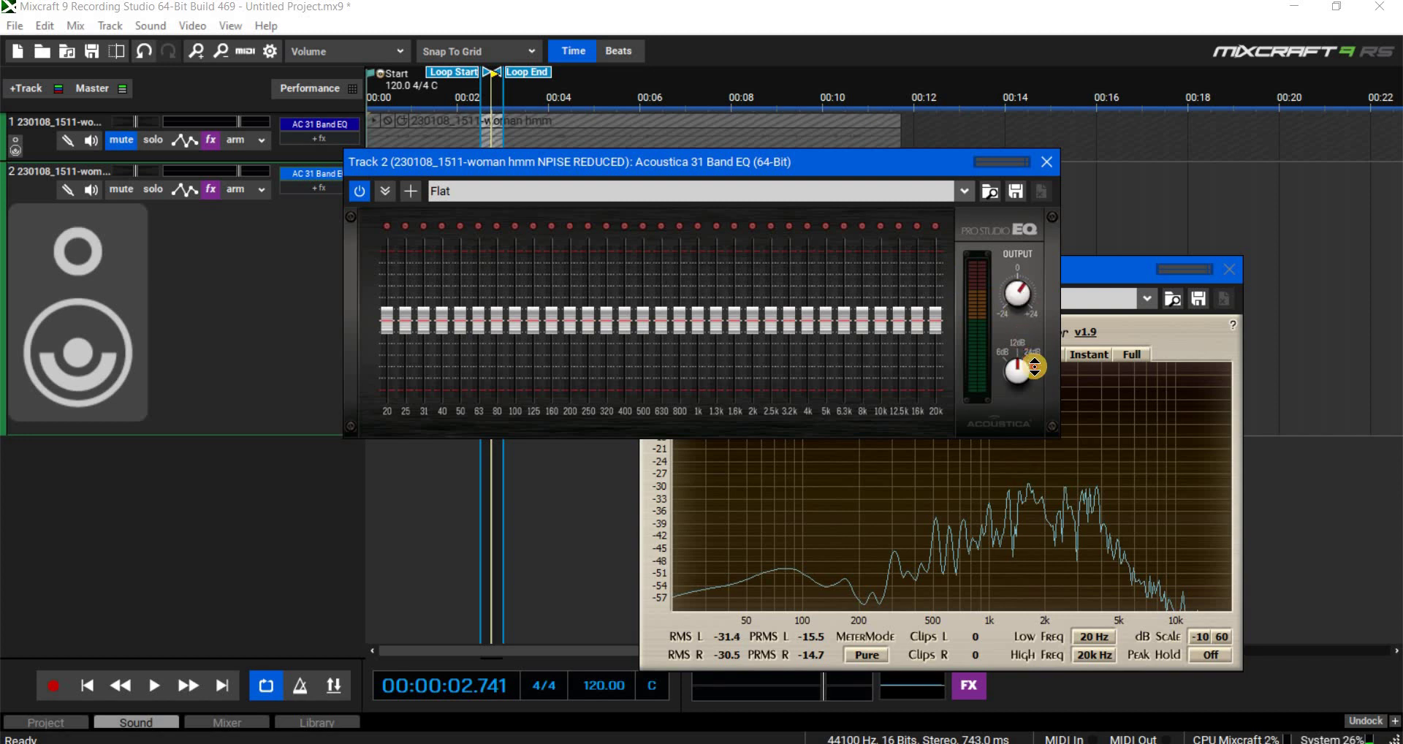
click(790, 470)
Reset the analyzer's average by switching the monitor mode to RealT and back to Avg, and play the loop briefly.
click(1047, 374)
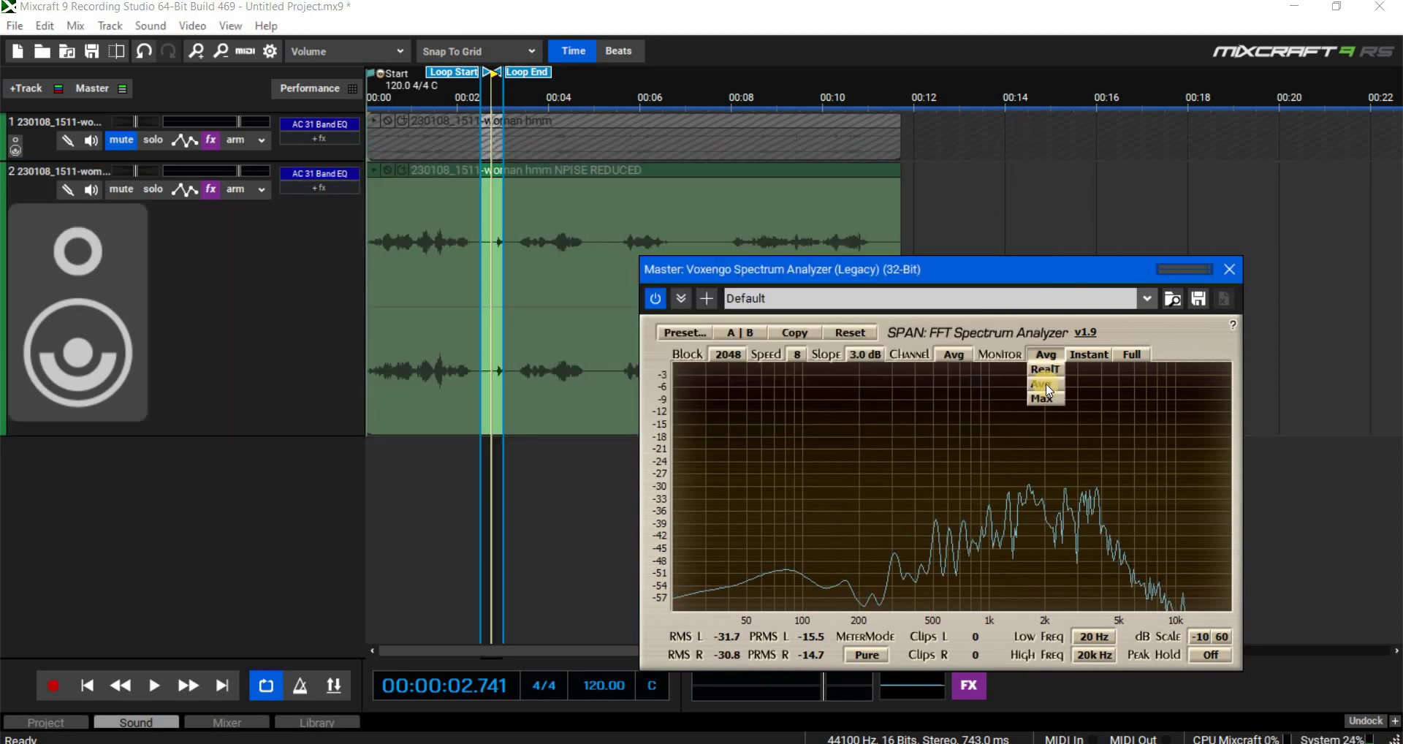
click(1049, 390)
click(1044, 355)
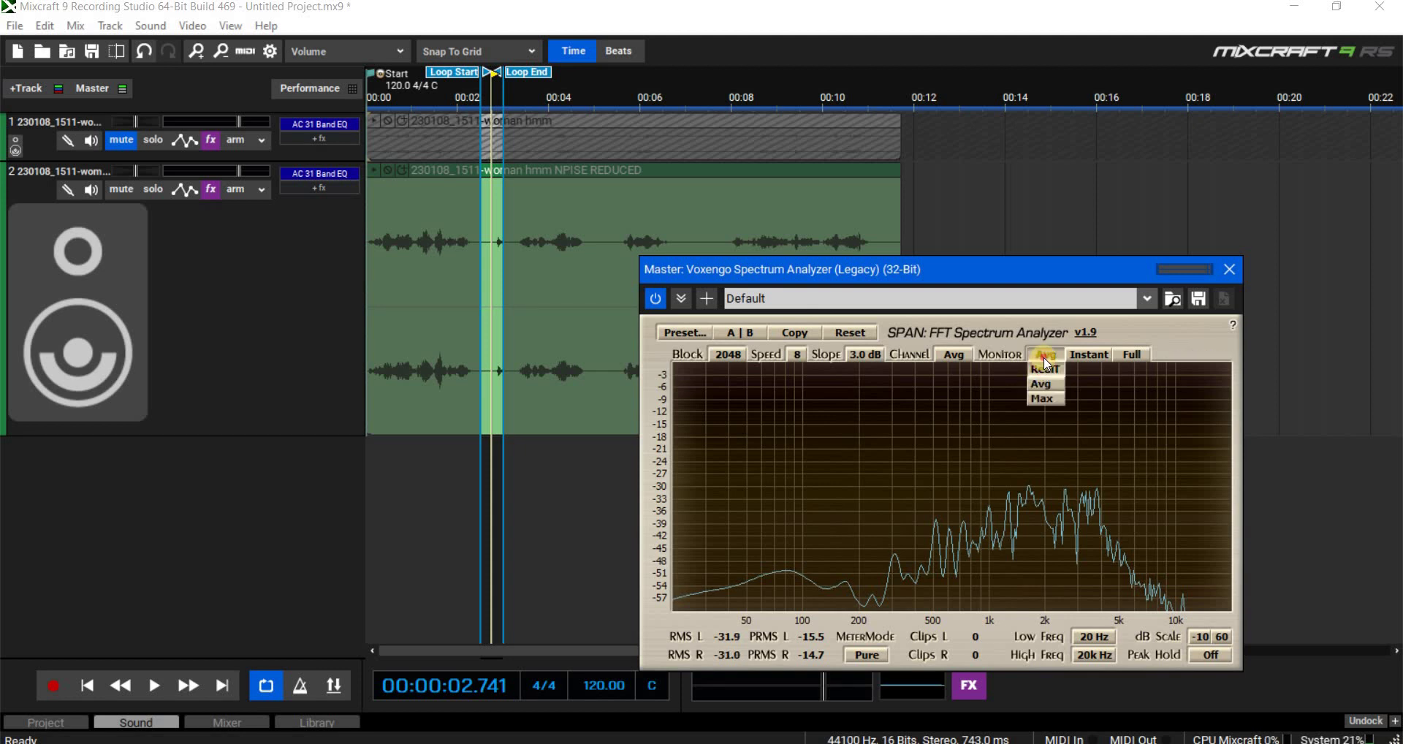
click(1046, 369)
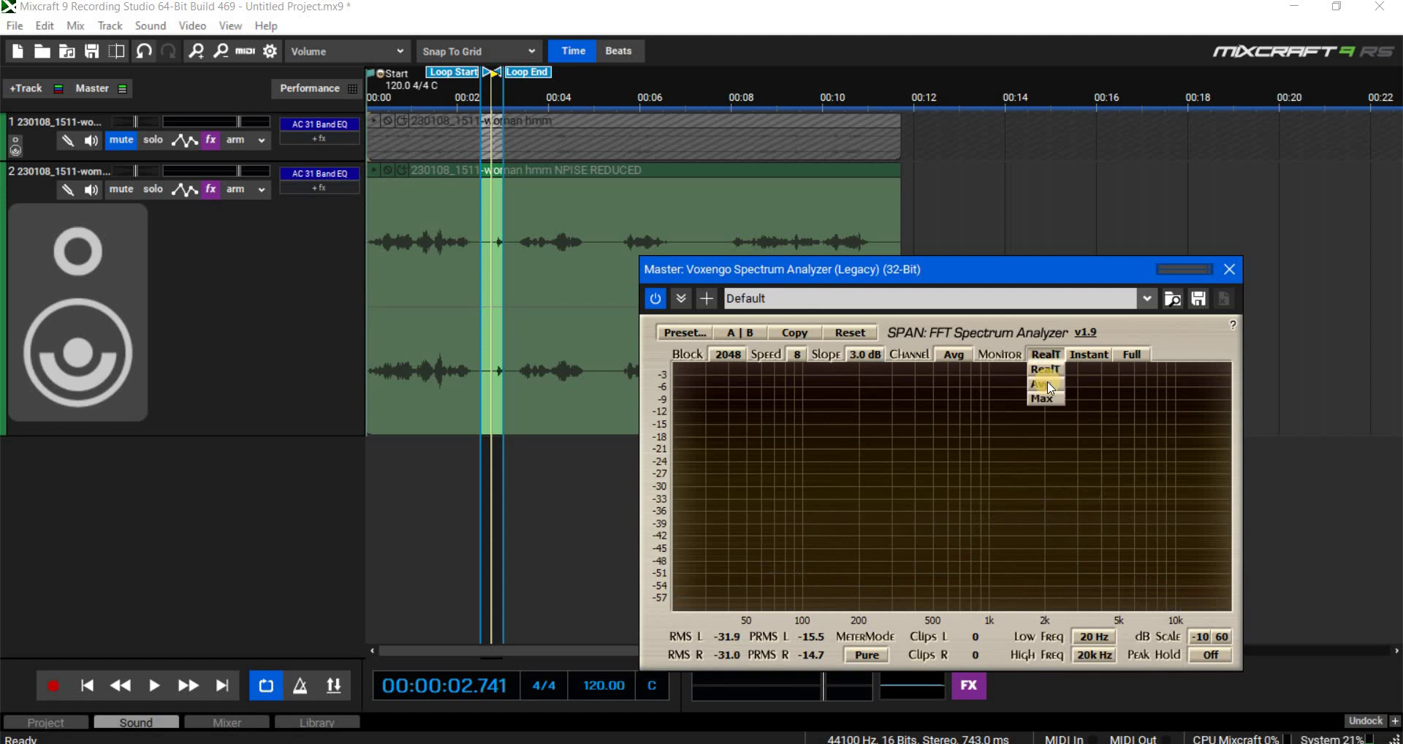
click(153, 685)
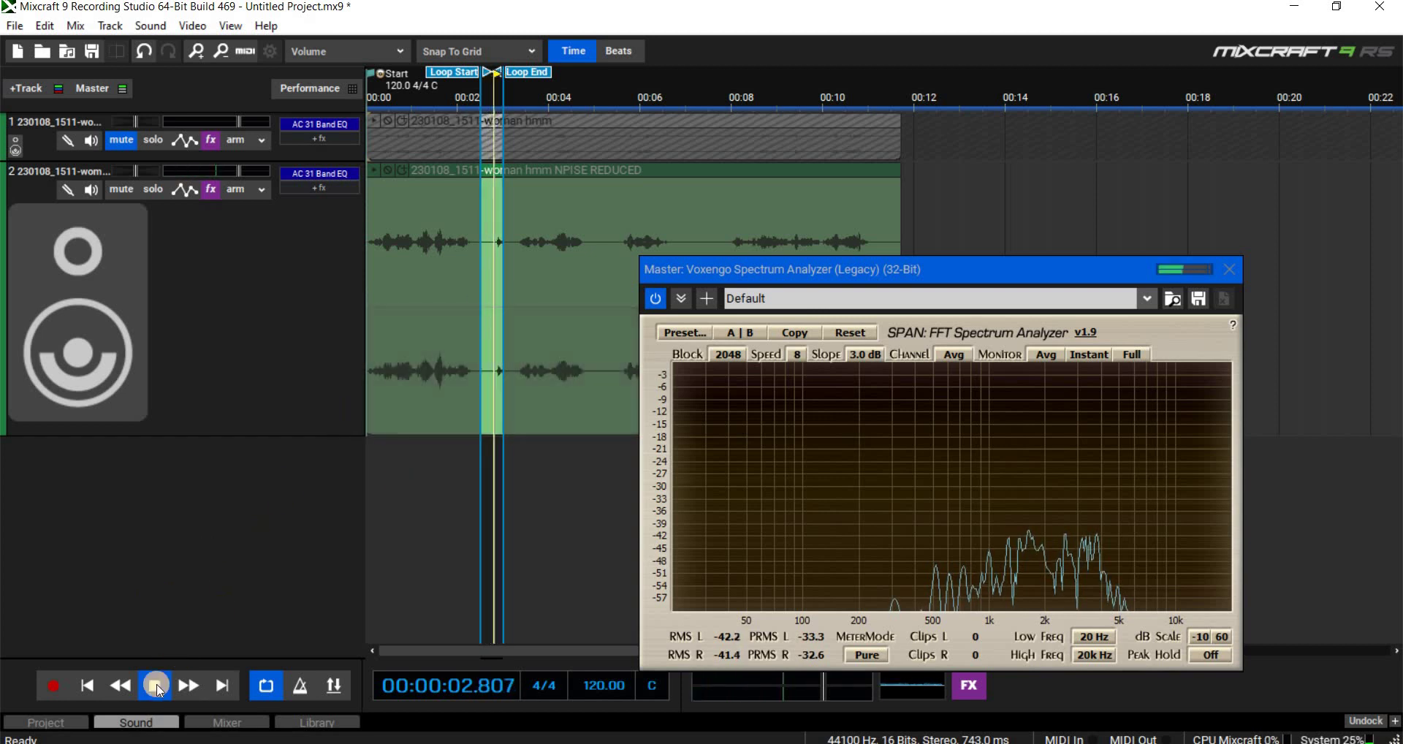
key(space)
Move the analyzer off the waveform and shift the loop to about 4.5 to 6 seconds.
drag(1076, 268, 1261, 332)
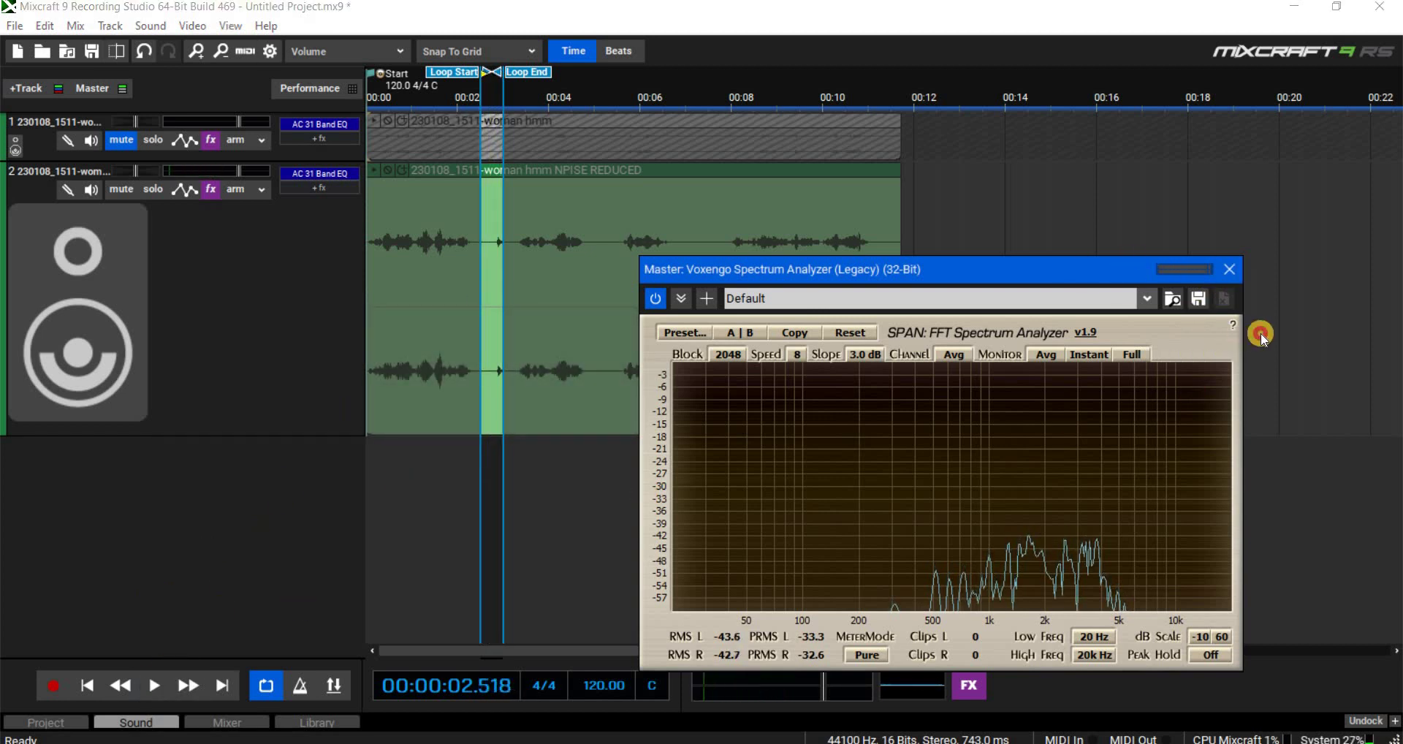
drag(1065, 333, 1063, 434)
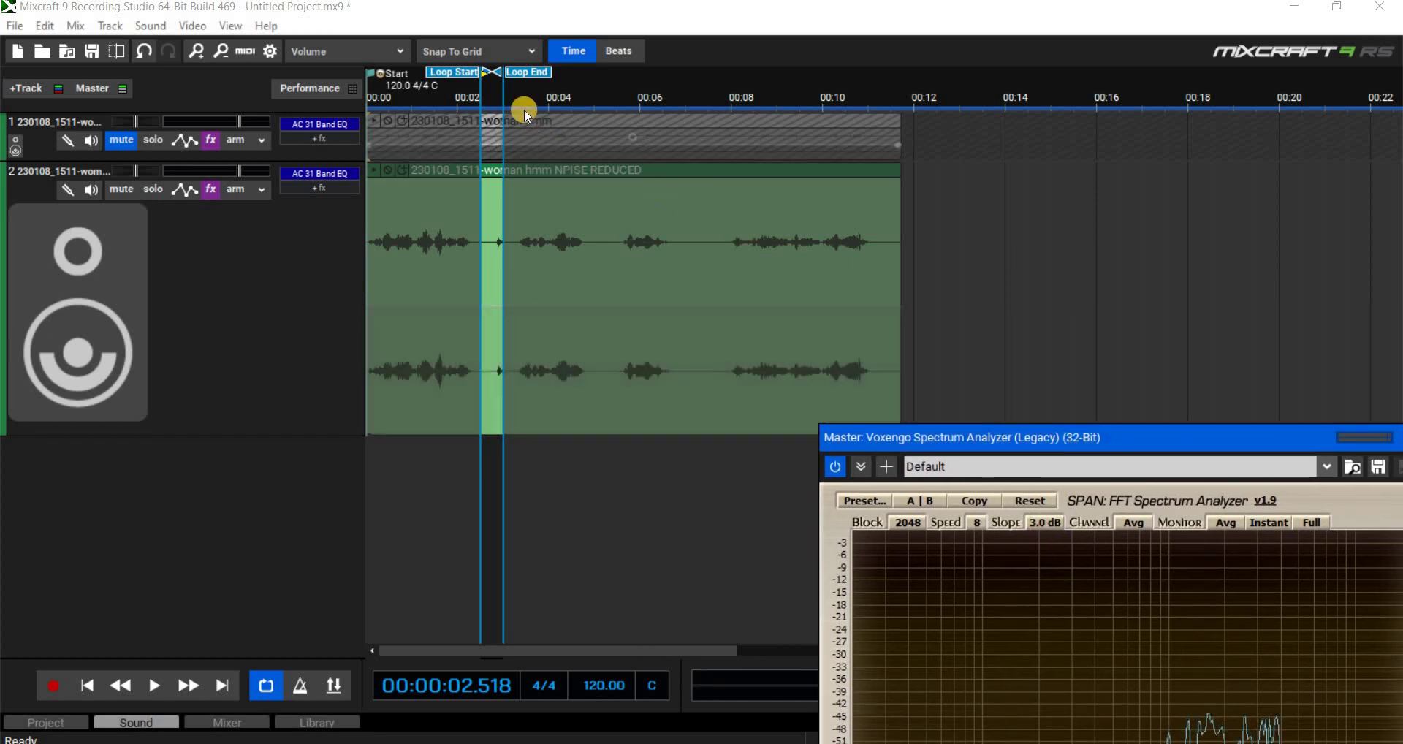
drag(548, 74, 647, 84)
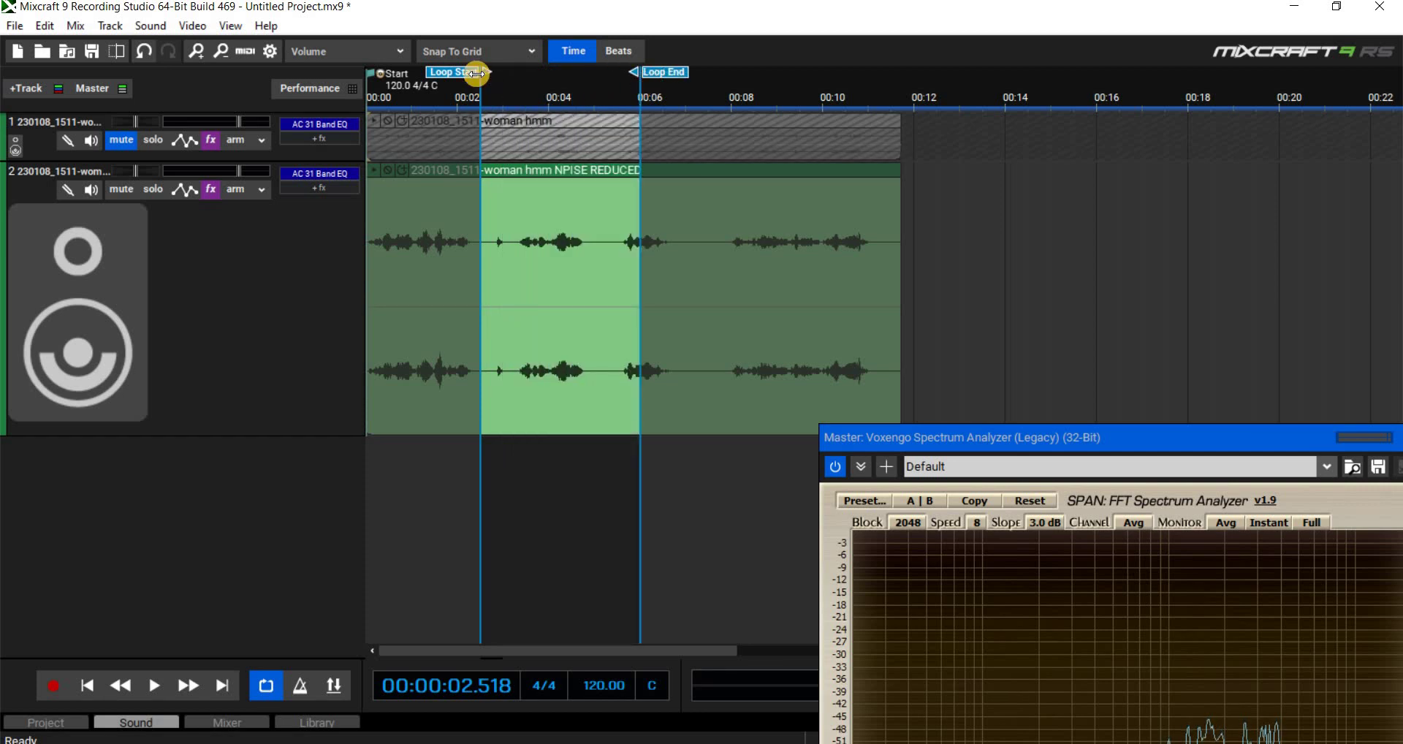
drag(514, 81, 573, 88)
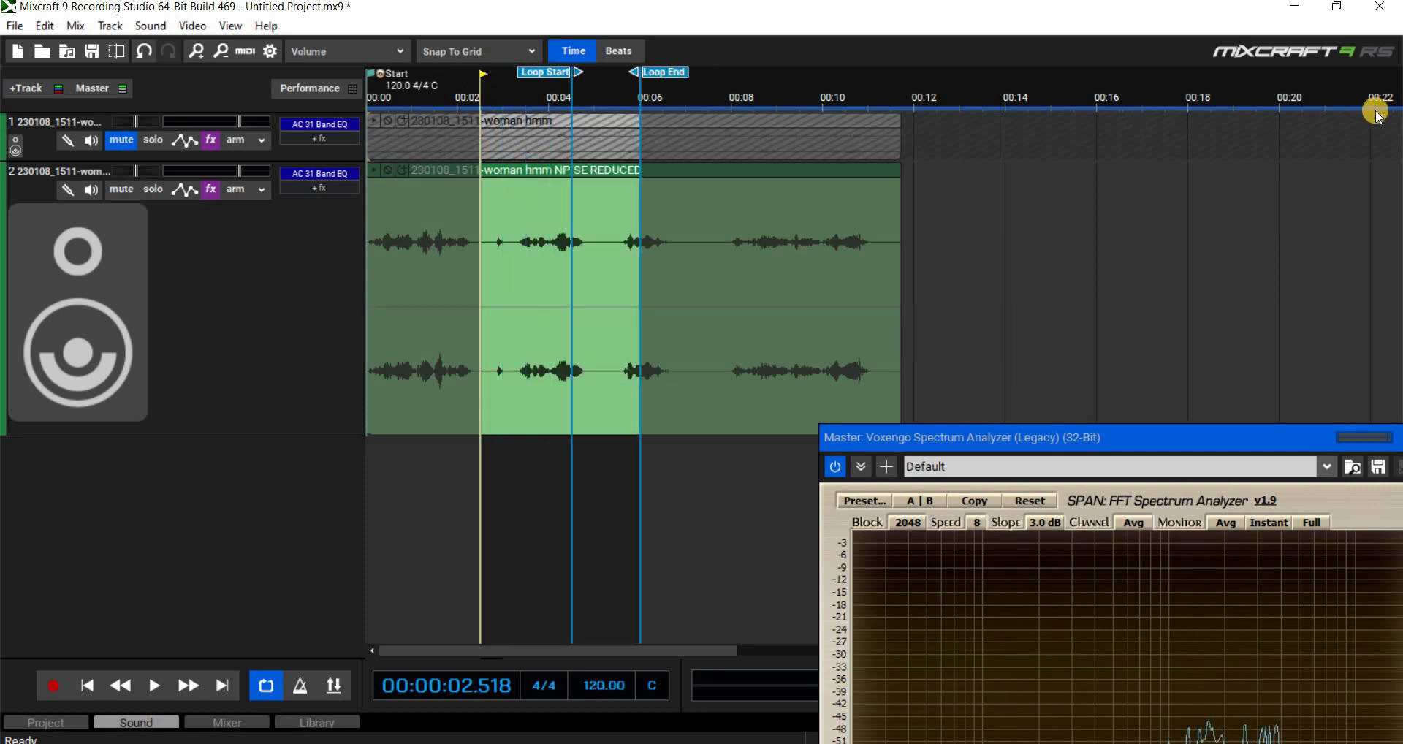
Check the submitter's notes in the EVP 1 January 2023 PDF on the desktop and return to Mixcraft.
click(1292, 8)
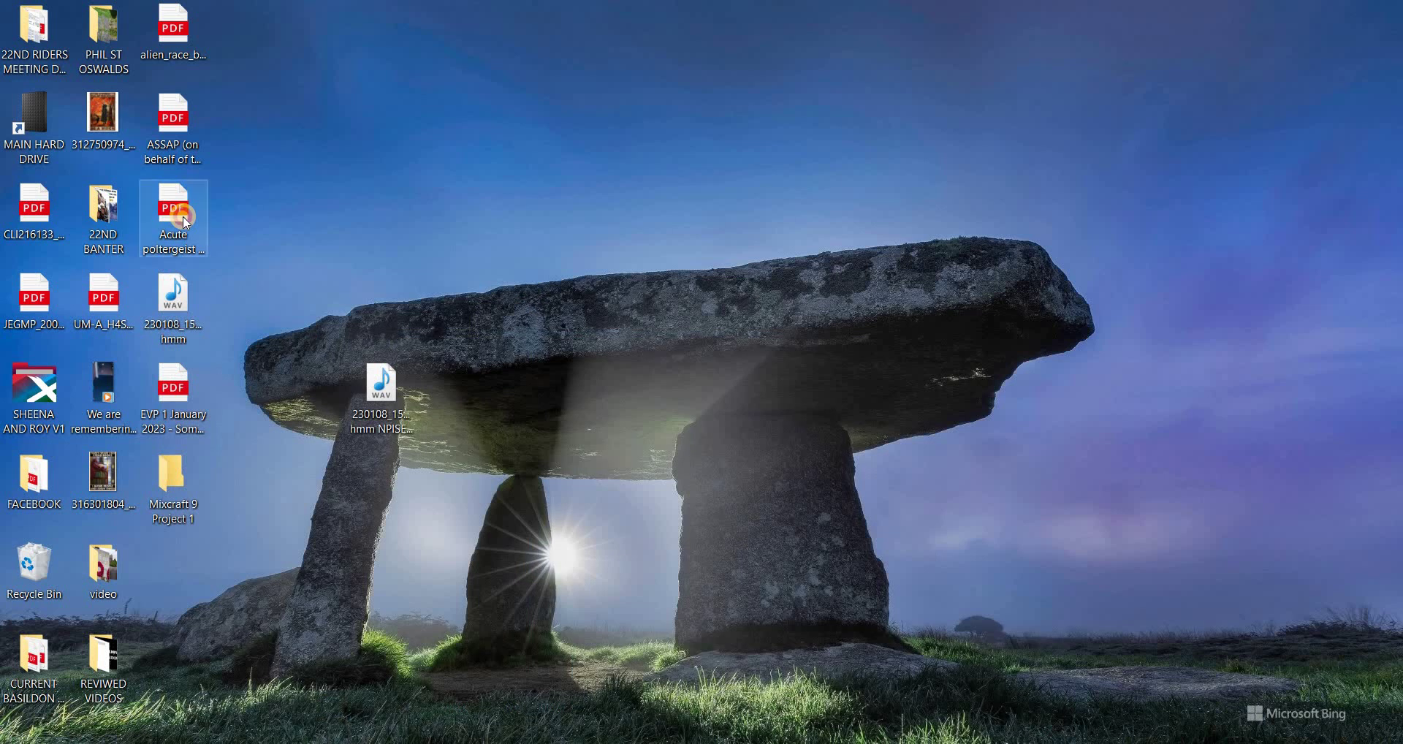
double_click(193, 430)
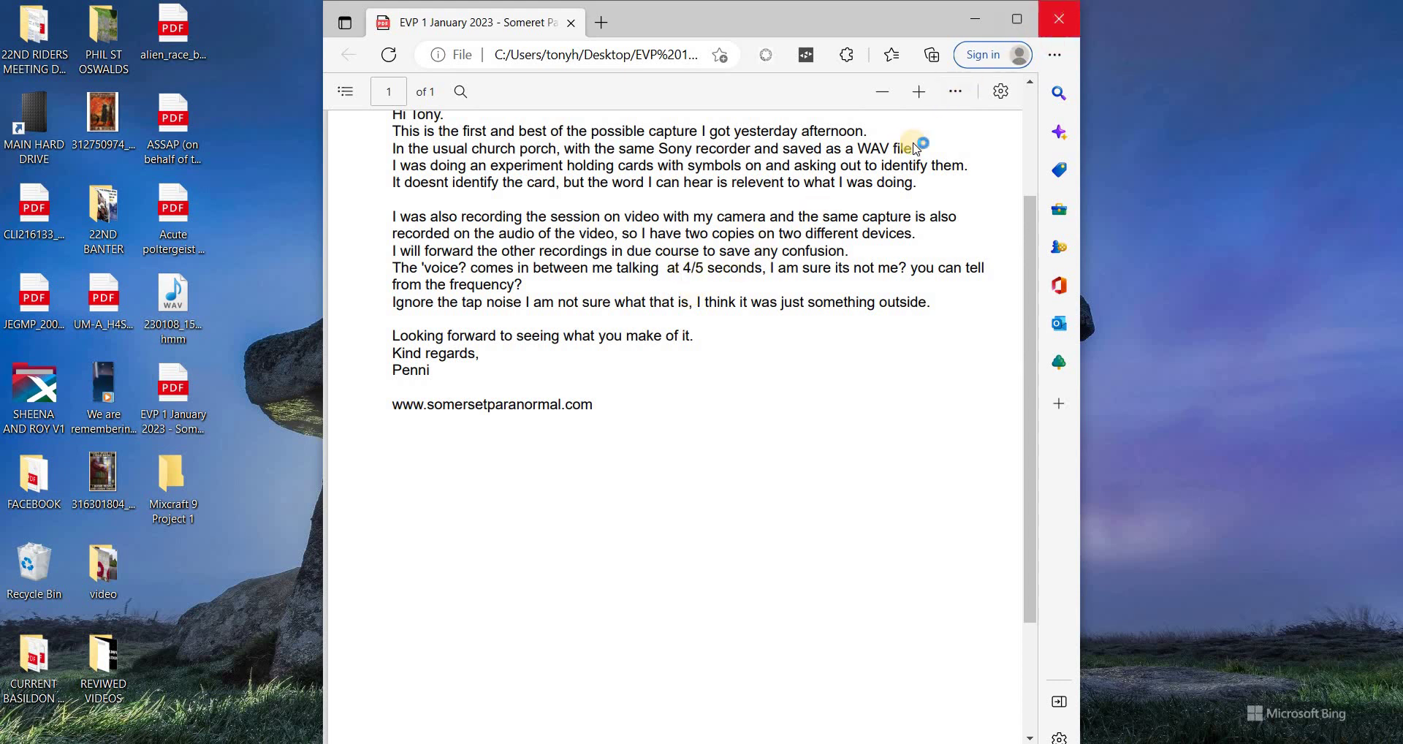
click(1059, 19)
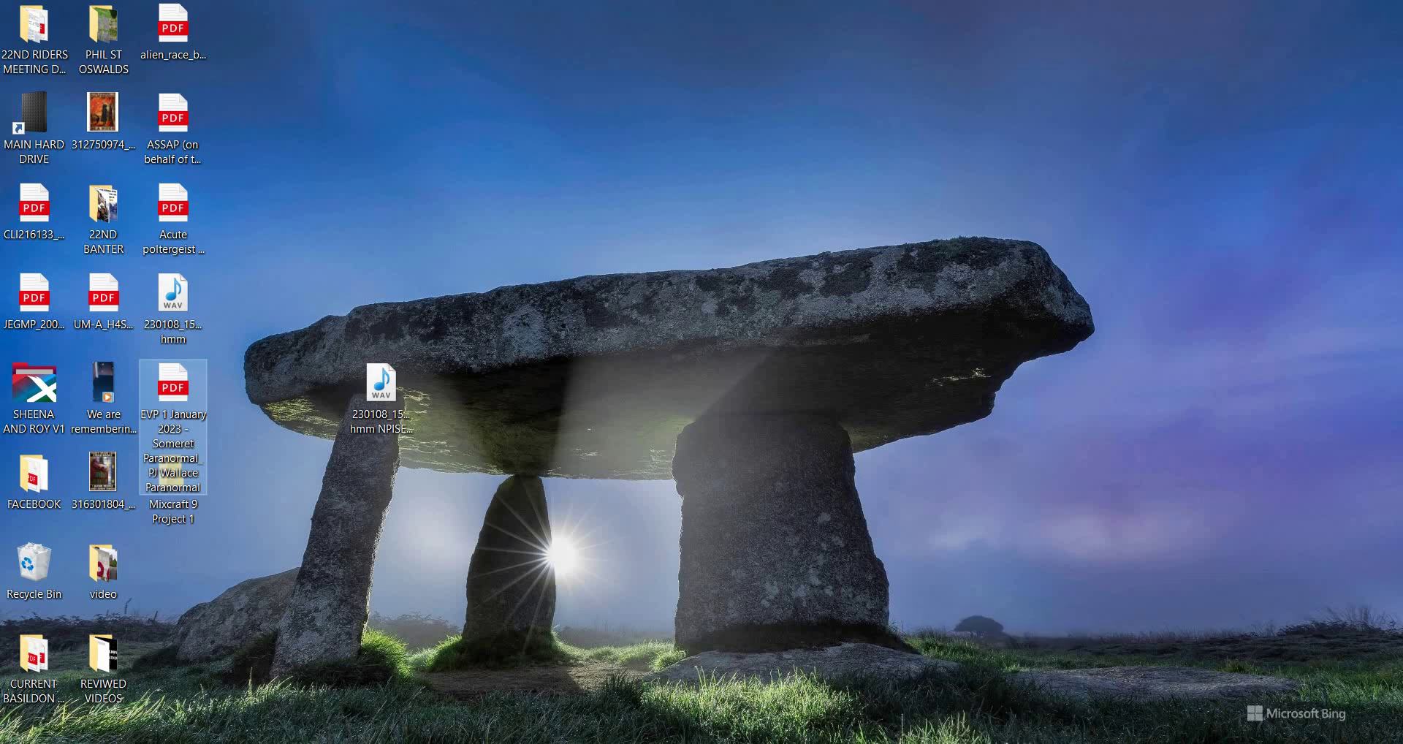
mouse_move(997, 743)
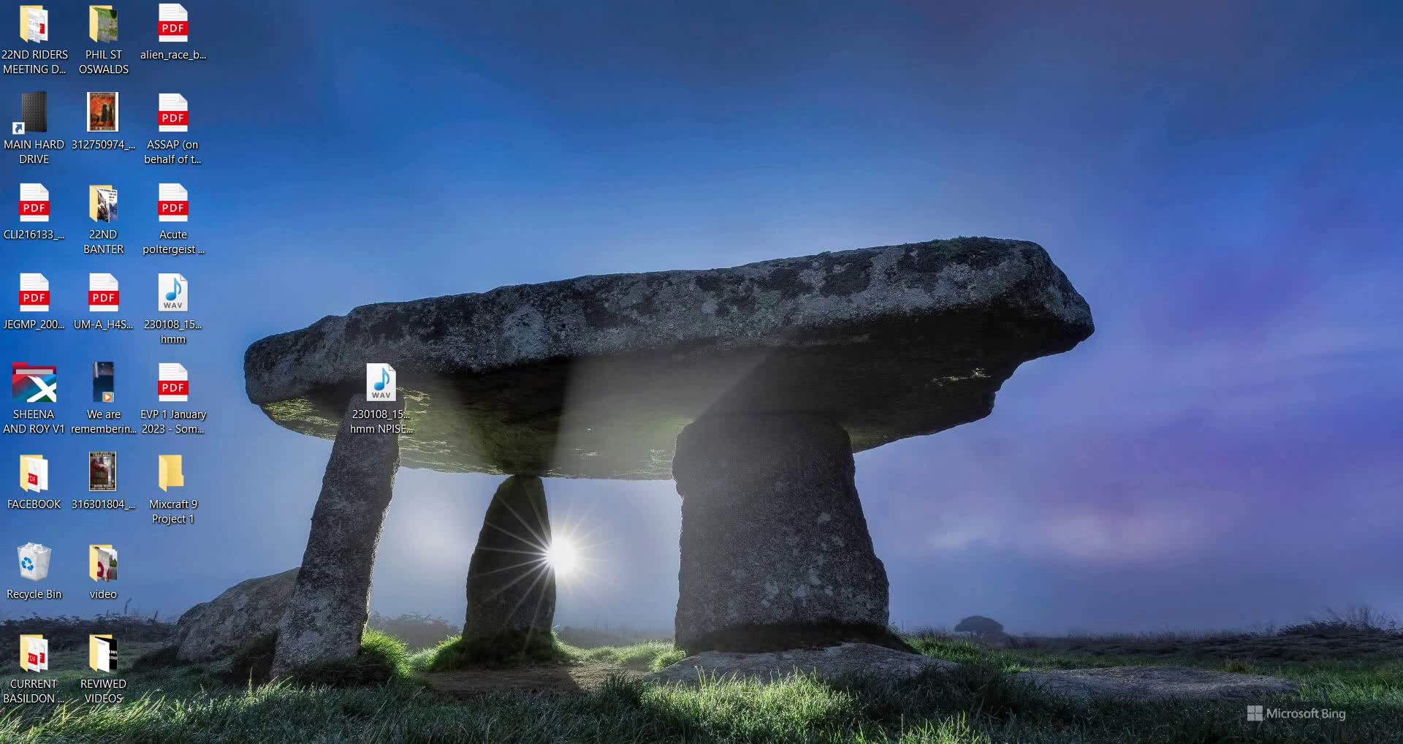
key(alt+Tab)
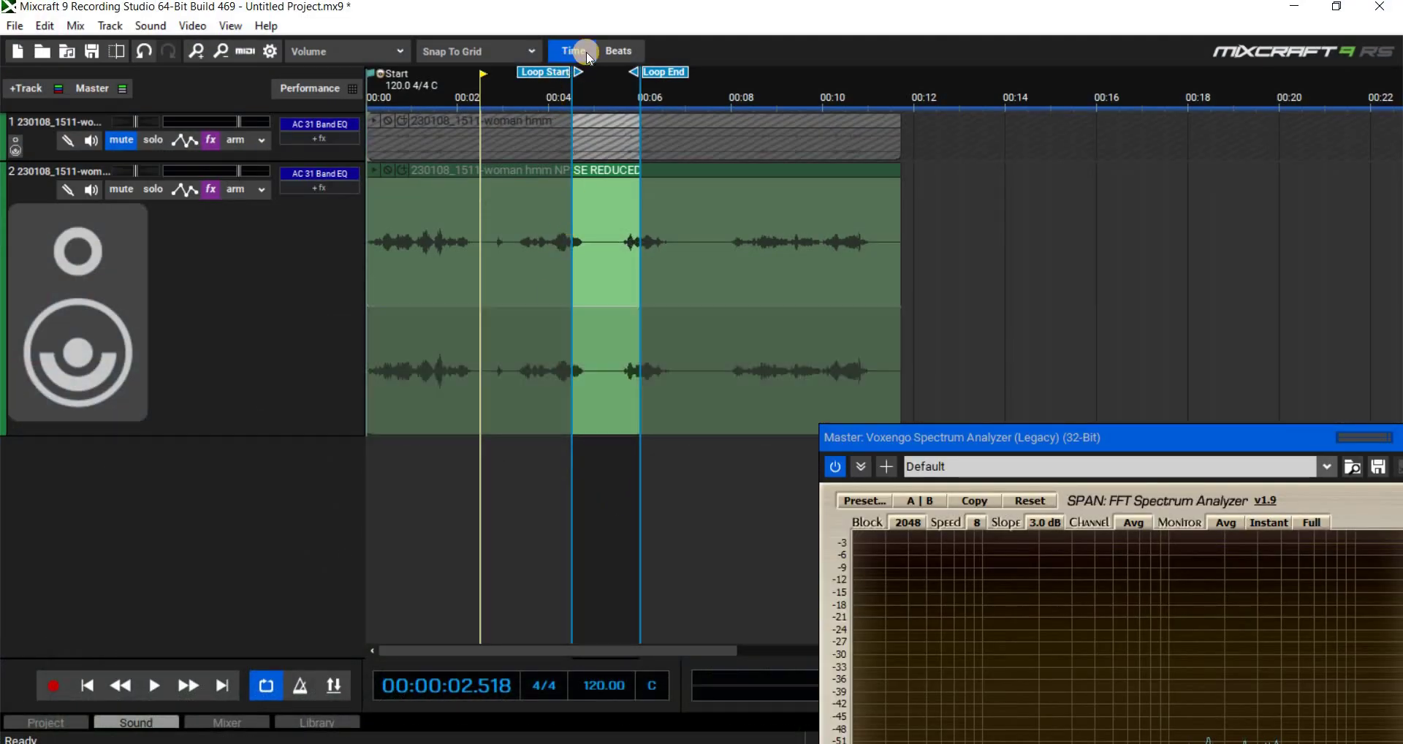
Set the loop around the possible voice at about 4 to 5 seconds and start playback.
click(566, 75)
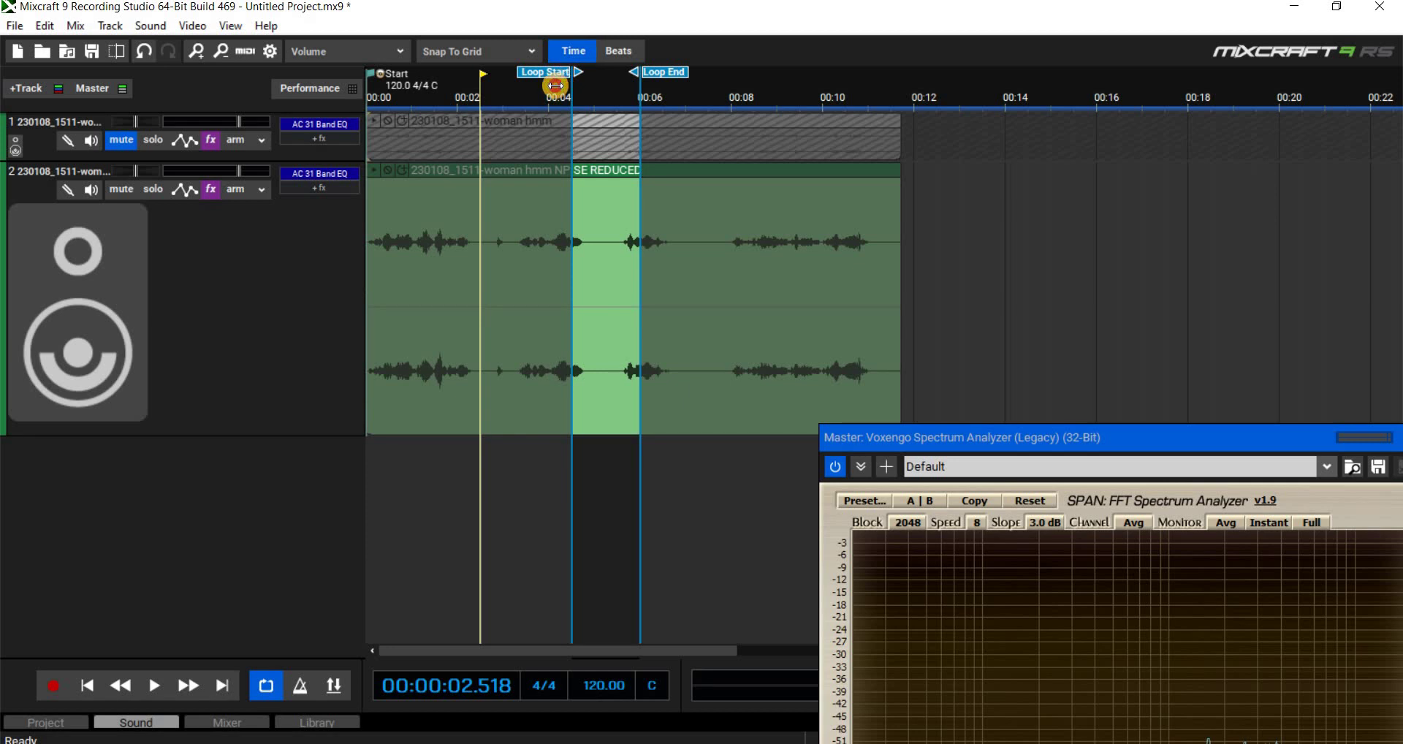
drag(555, 85, 537, 85)
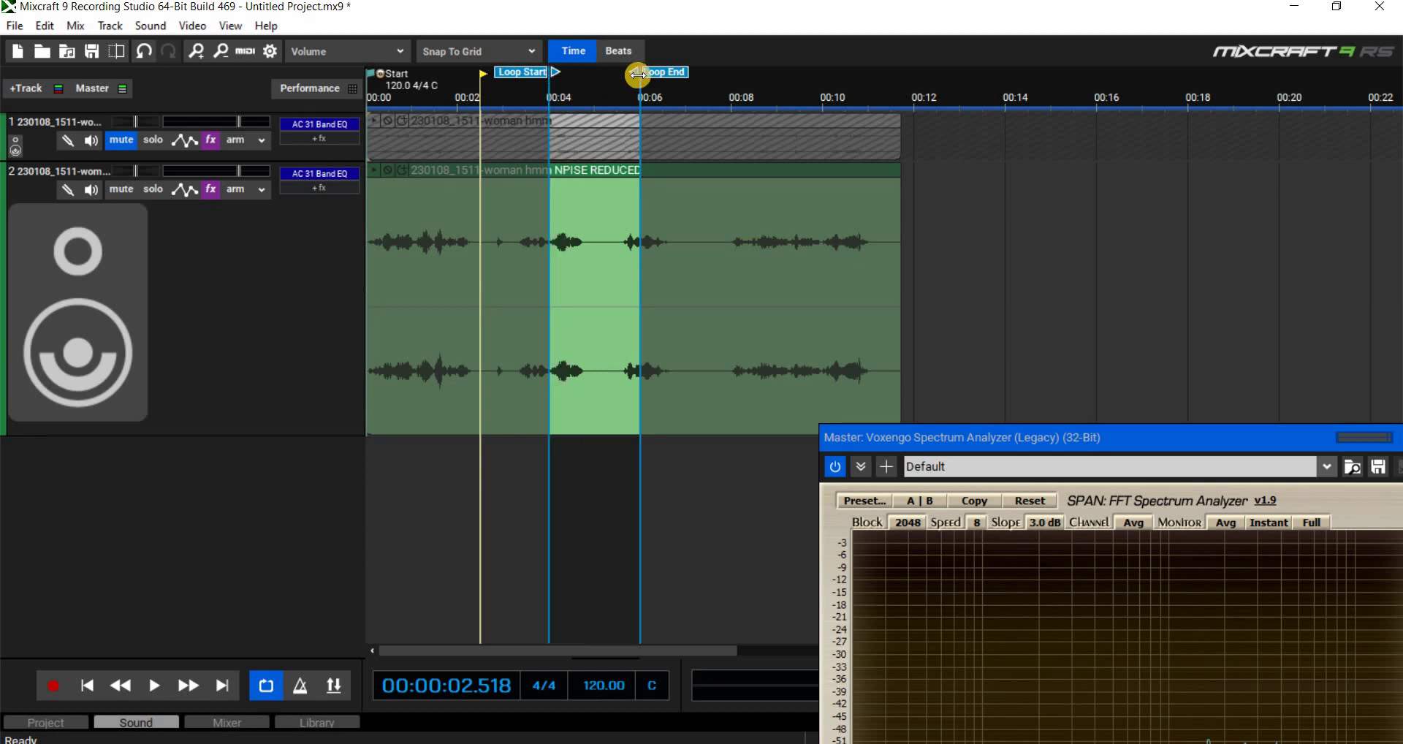
drag(623, 83, 607, 85)
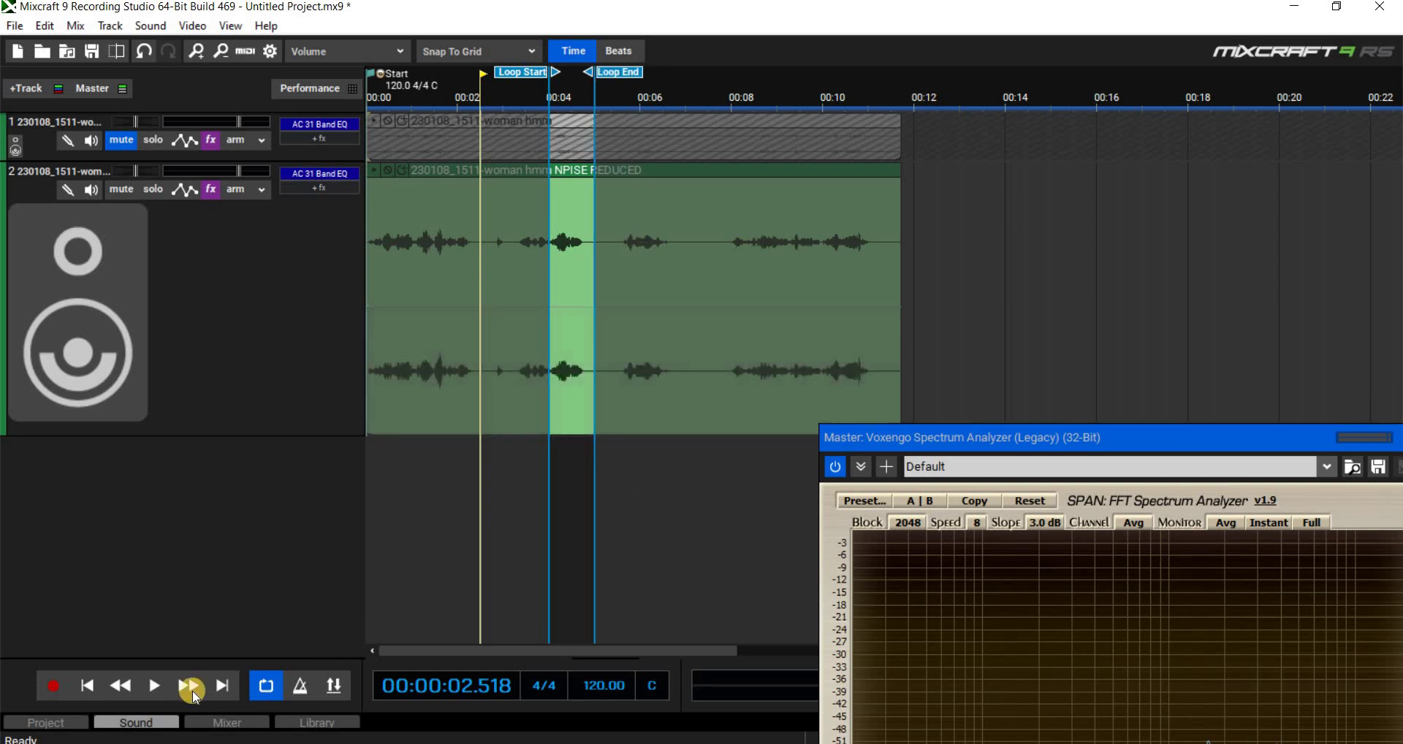
click(153, 686)
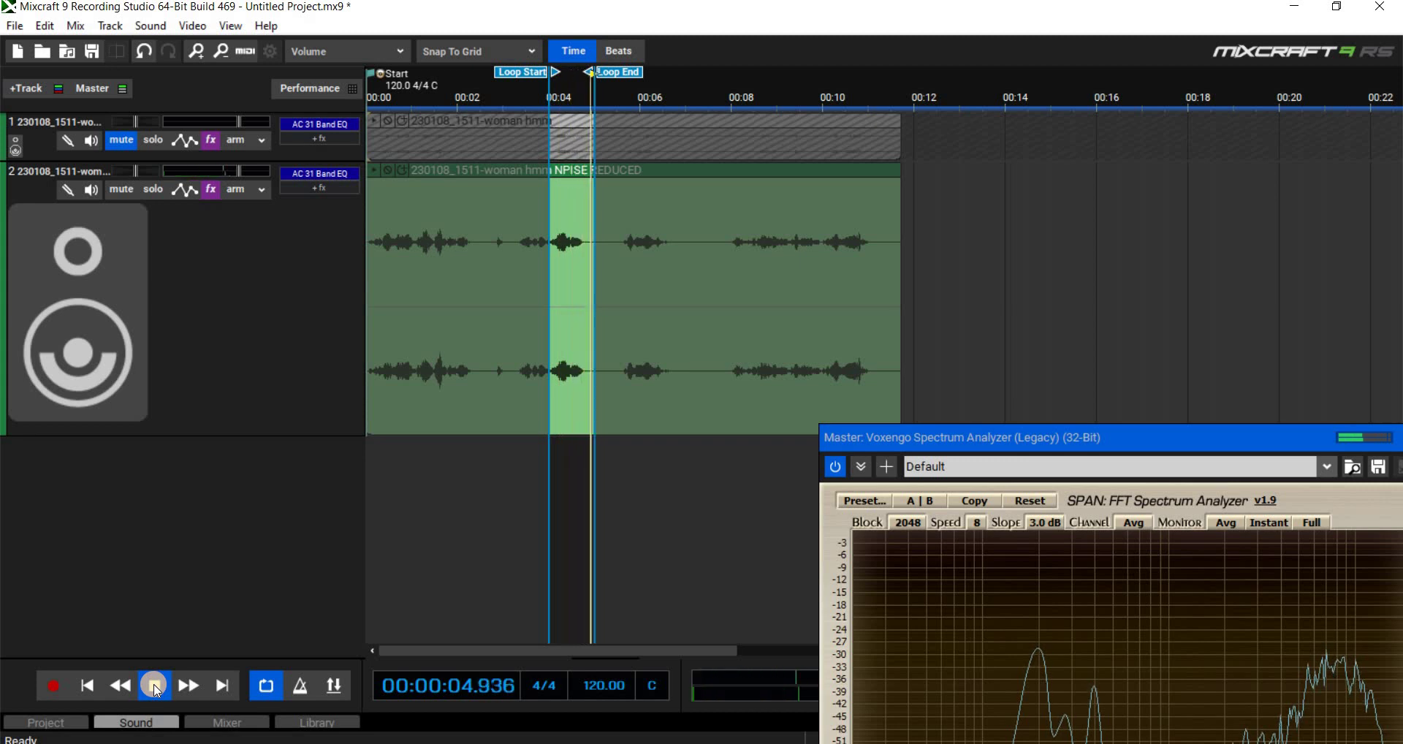
Set the spectrum analyzer's monitor mode to RealT while the loop plays.
click(1033, 686)
click(1226, 522)
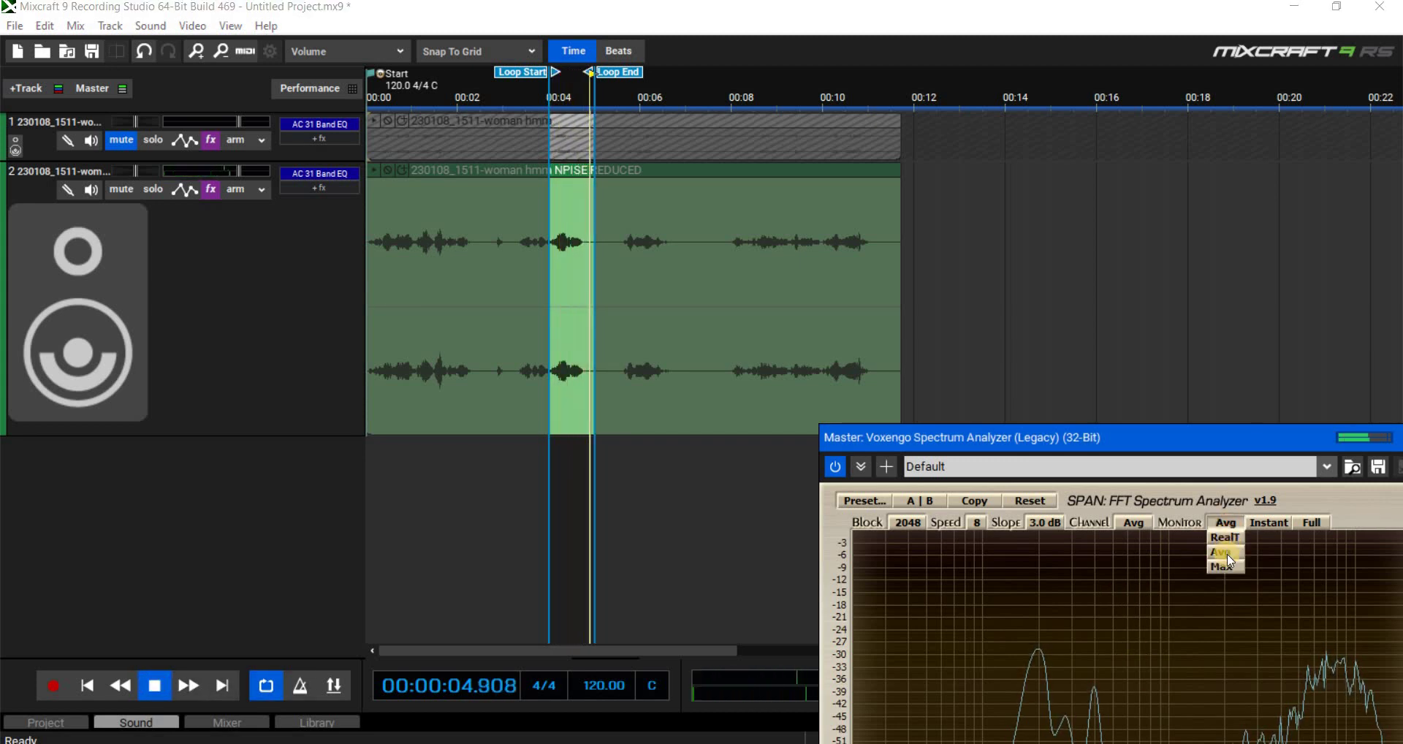
click(1226, 555)
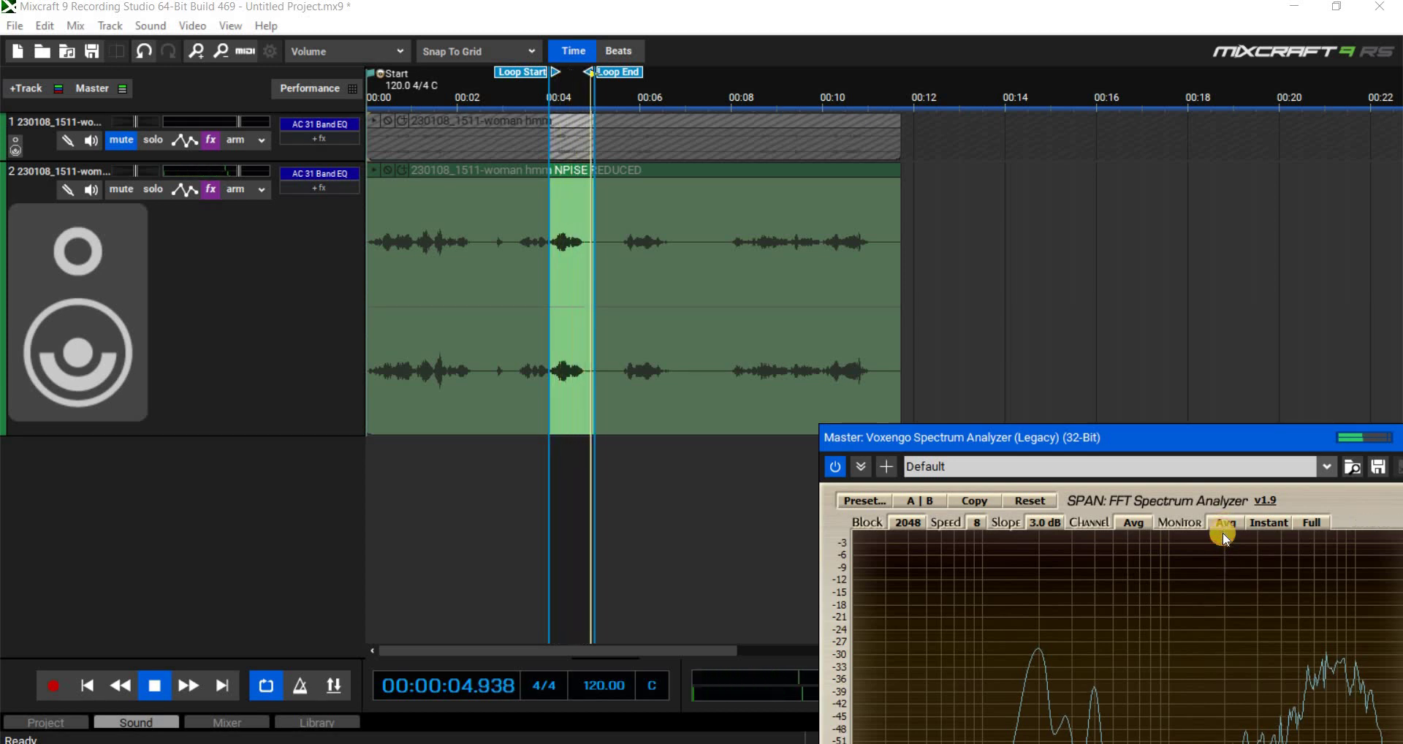
click(1226, 524)
click(1225, 539)
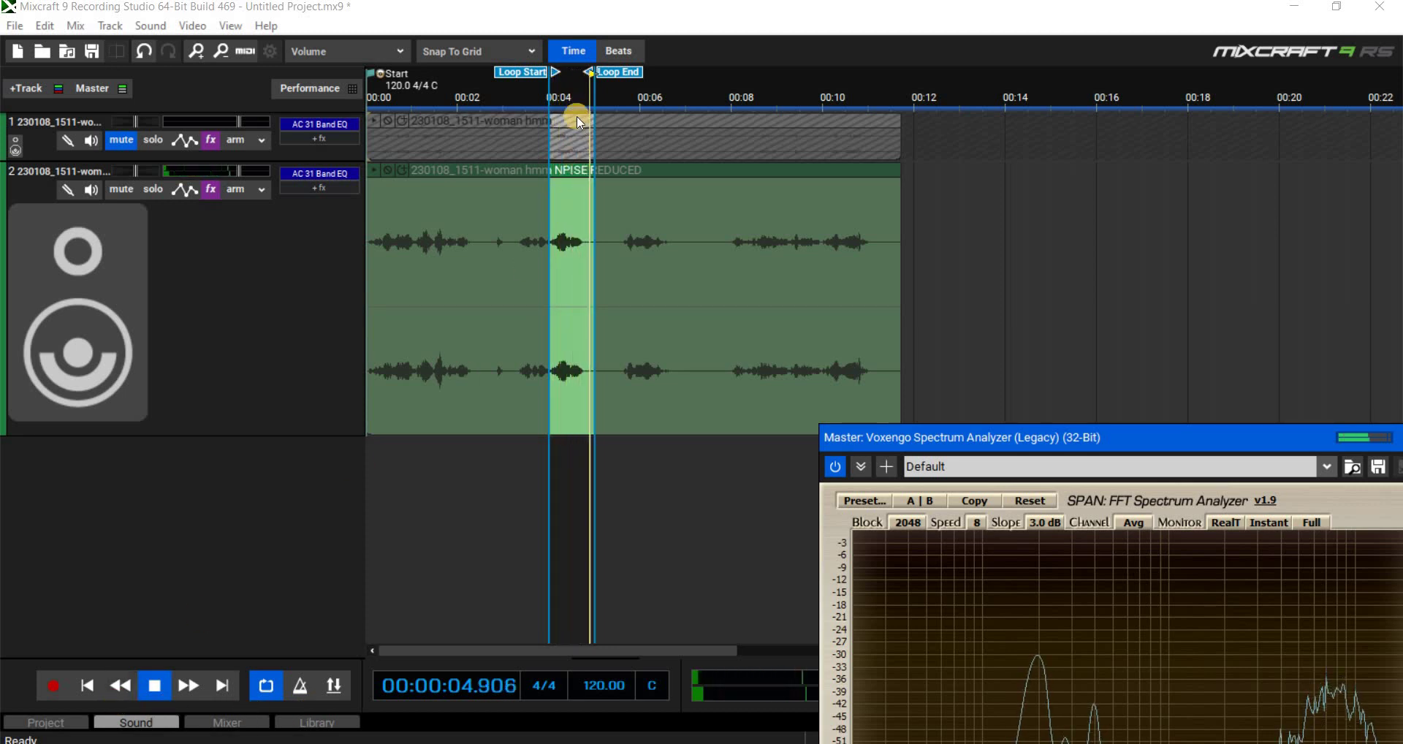
Set the loop from the start of the recording to about 2.5 seconds, around the first speech.
drag(535, 81, 526, 85)
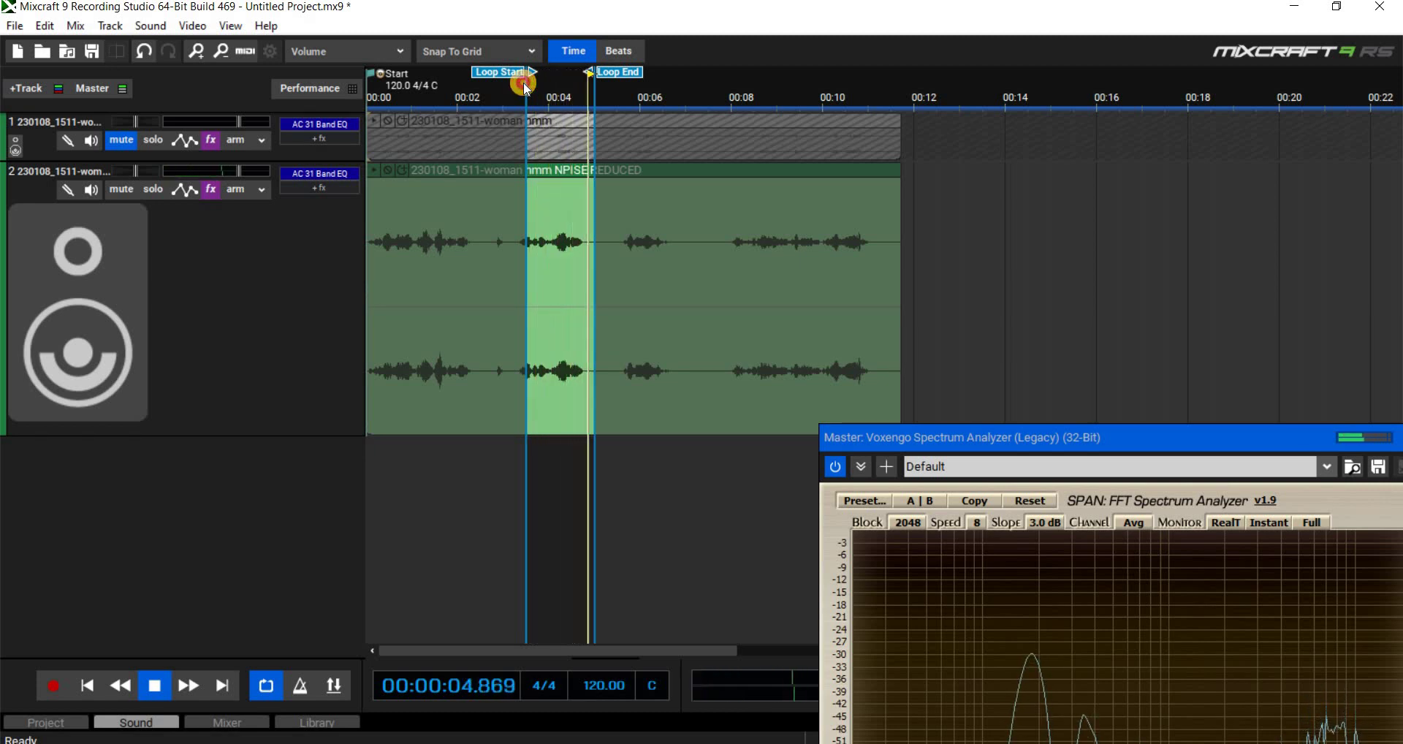
drag(525, 84, 362, 109)
click(438, 493)
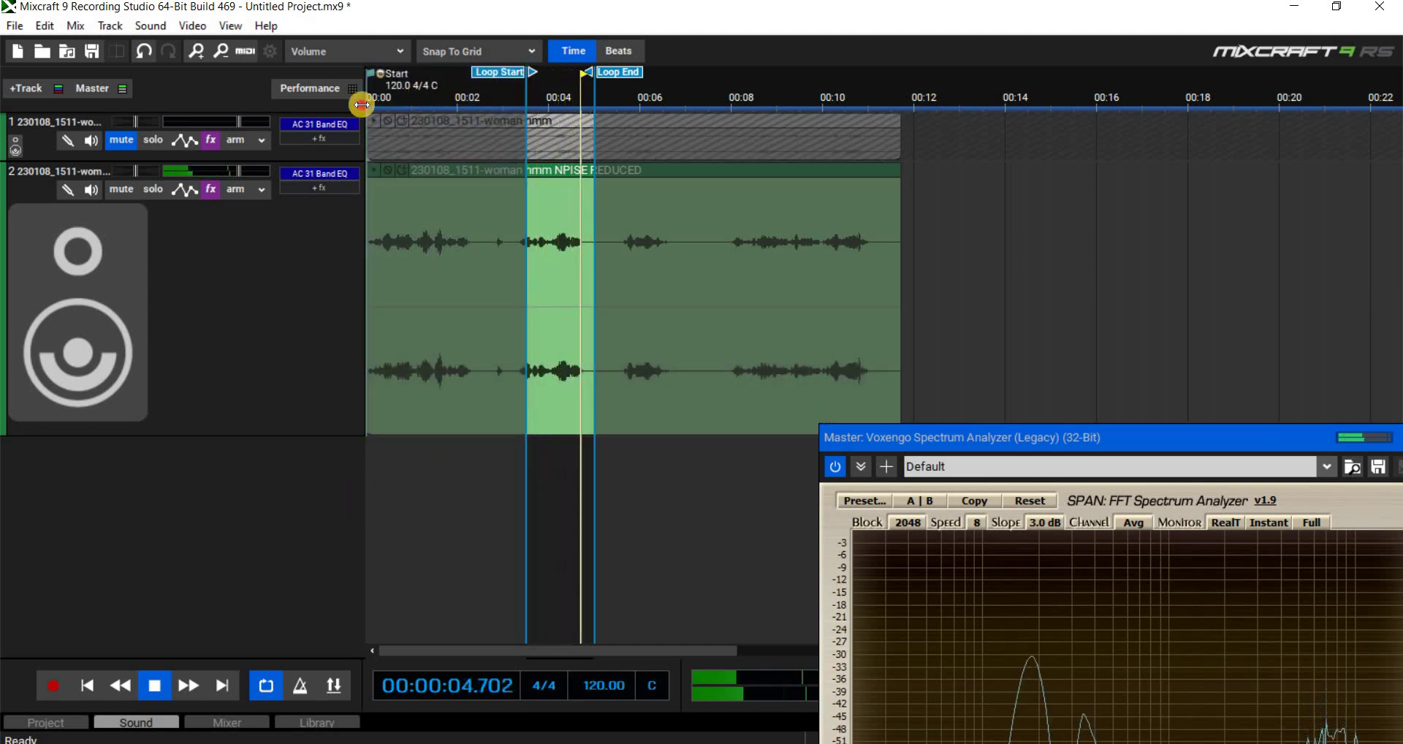
drag(528, 72, 371, 72)
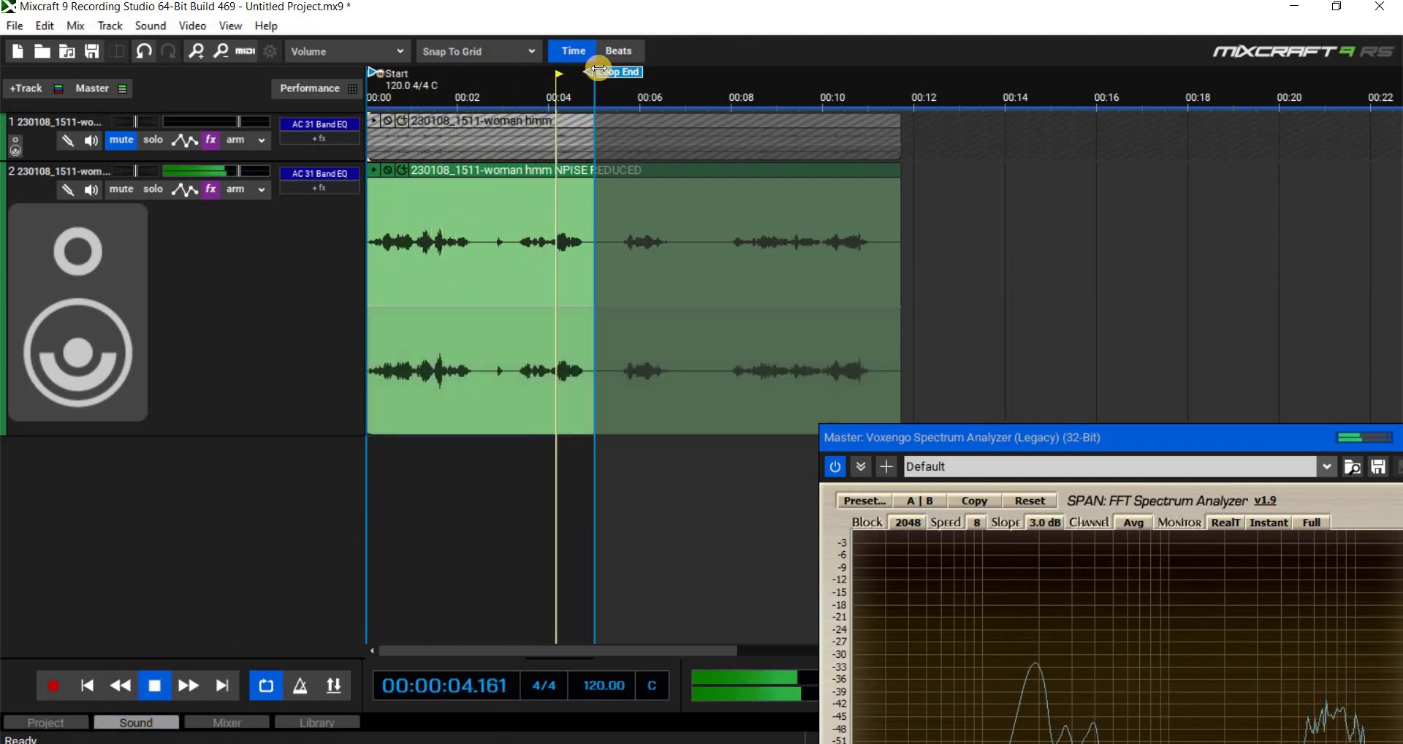
mouse_move(598, 69)
mouse_down()
mouse_move(461, 73)
mouse_move(481, 196)
mouse_up()
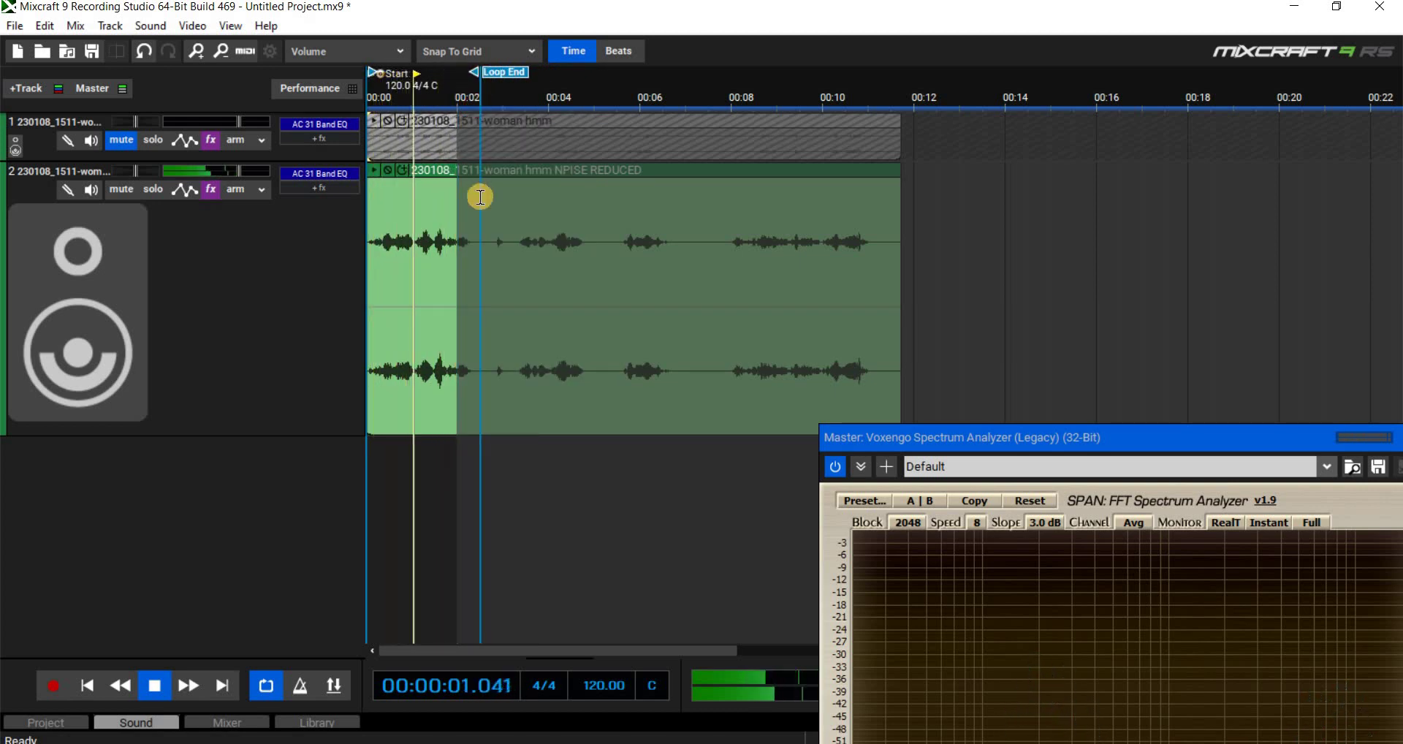
Bring the full analyzer graph into view and move the loop to the speech at about 5.5 to 7 seconds.
drag(1012, 438, 981, 194)
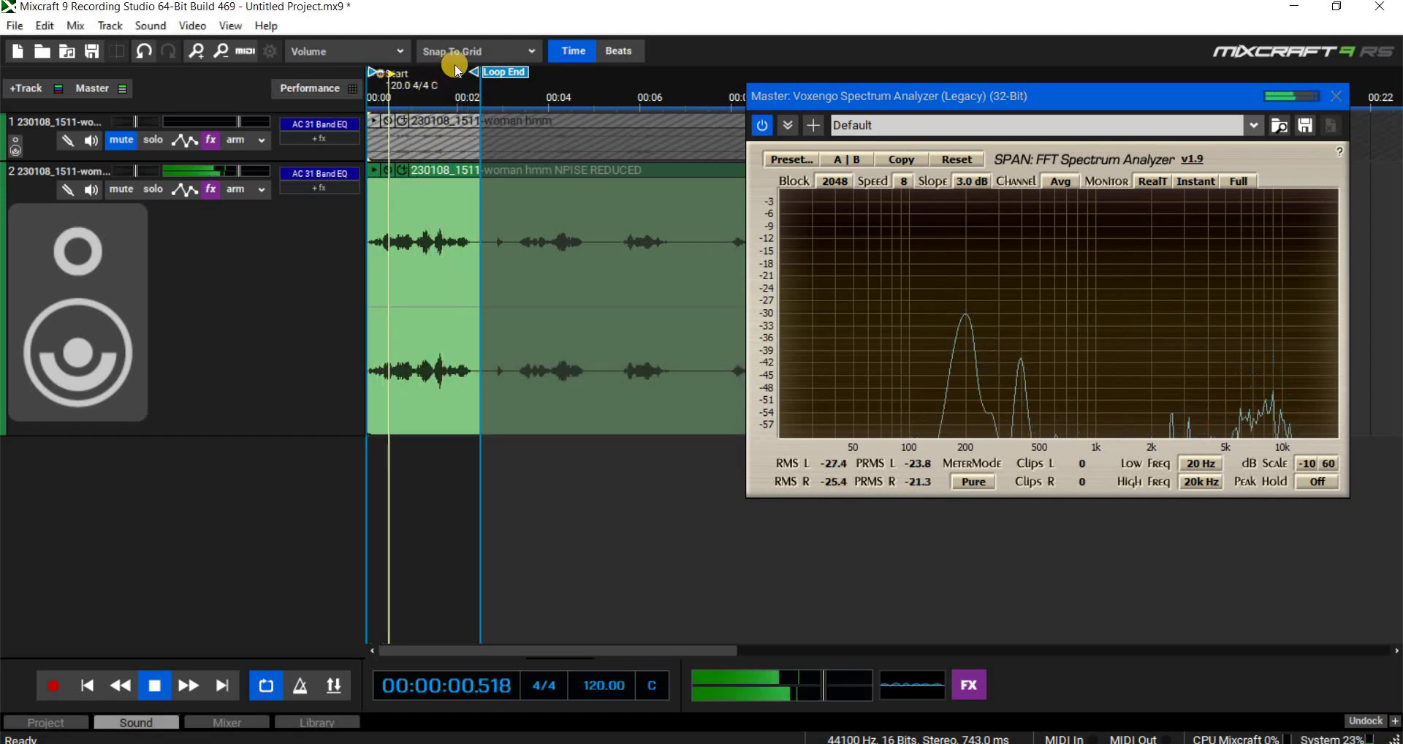
mouse_move(479, 72)
mouse_down()
mouse_move(661, 71)
mouse_move(687, 109)
mouse_up()
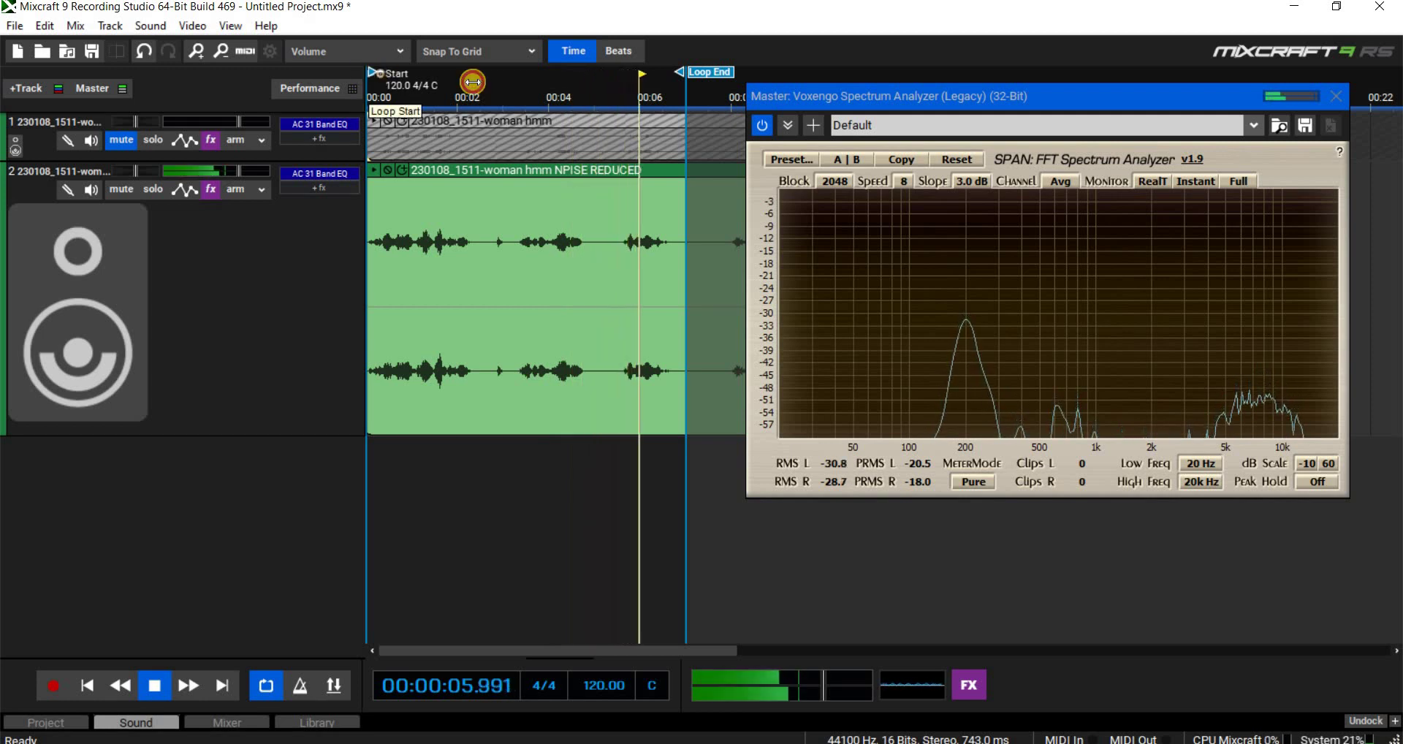
drag(473, 81, 608, 97)
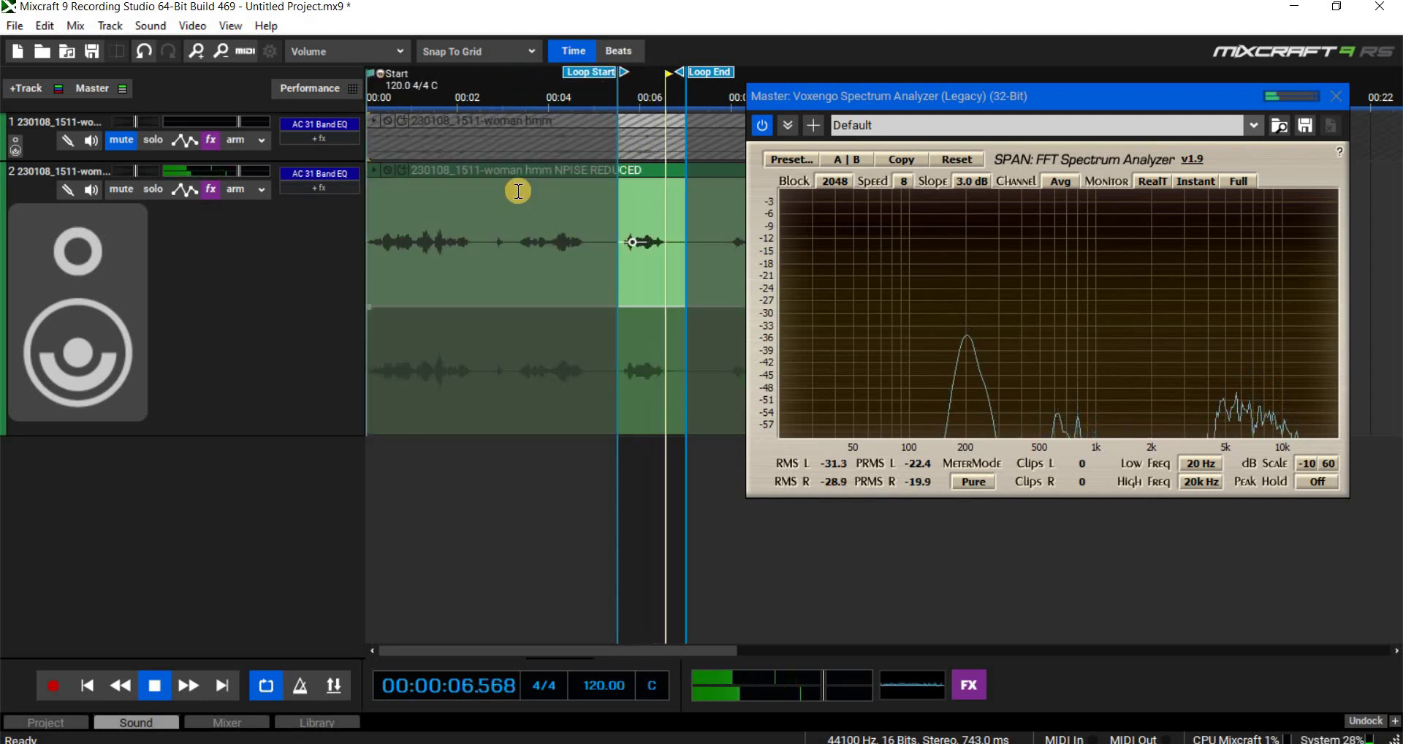
Set the analyzer's monitor mode to Avg for the looped speech and stop playback.
click(1166, 182)
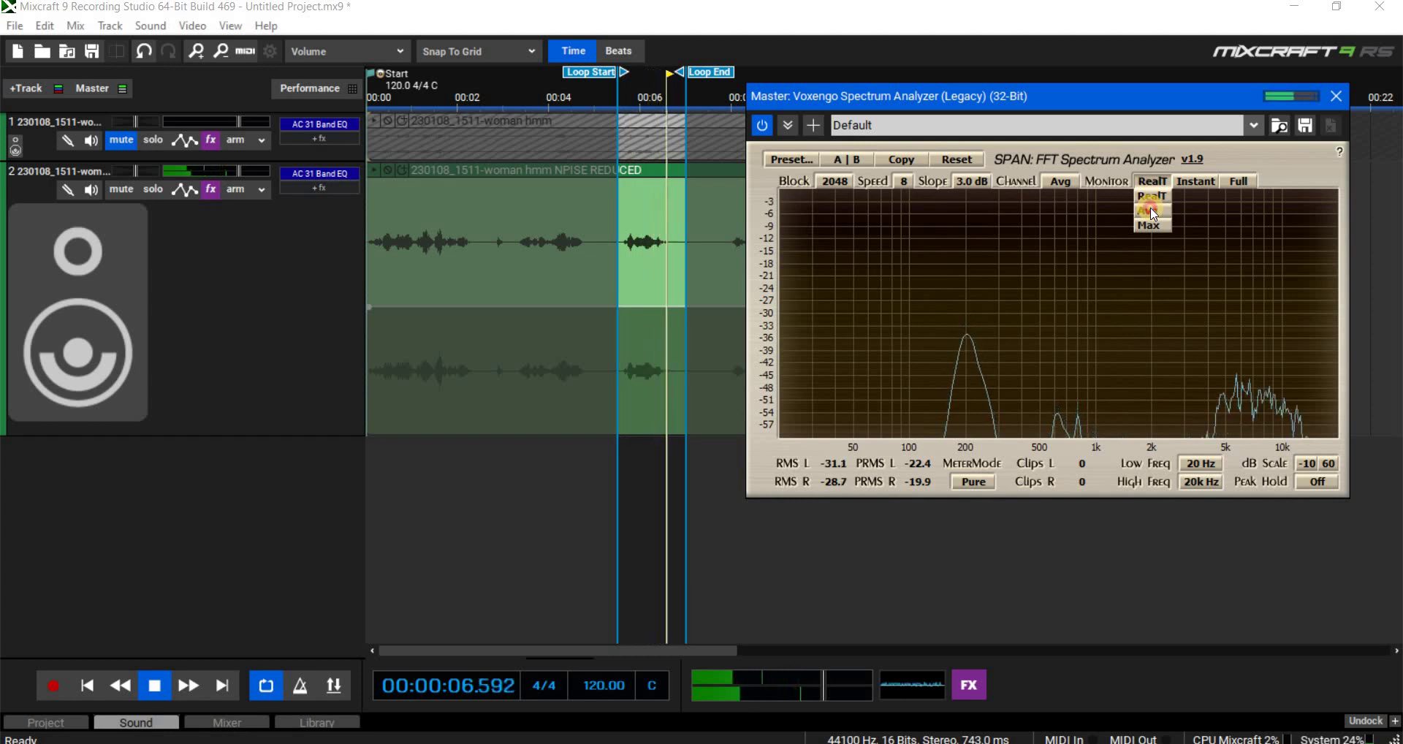
click(1152, 212)
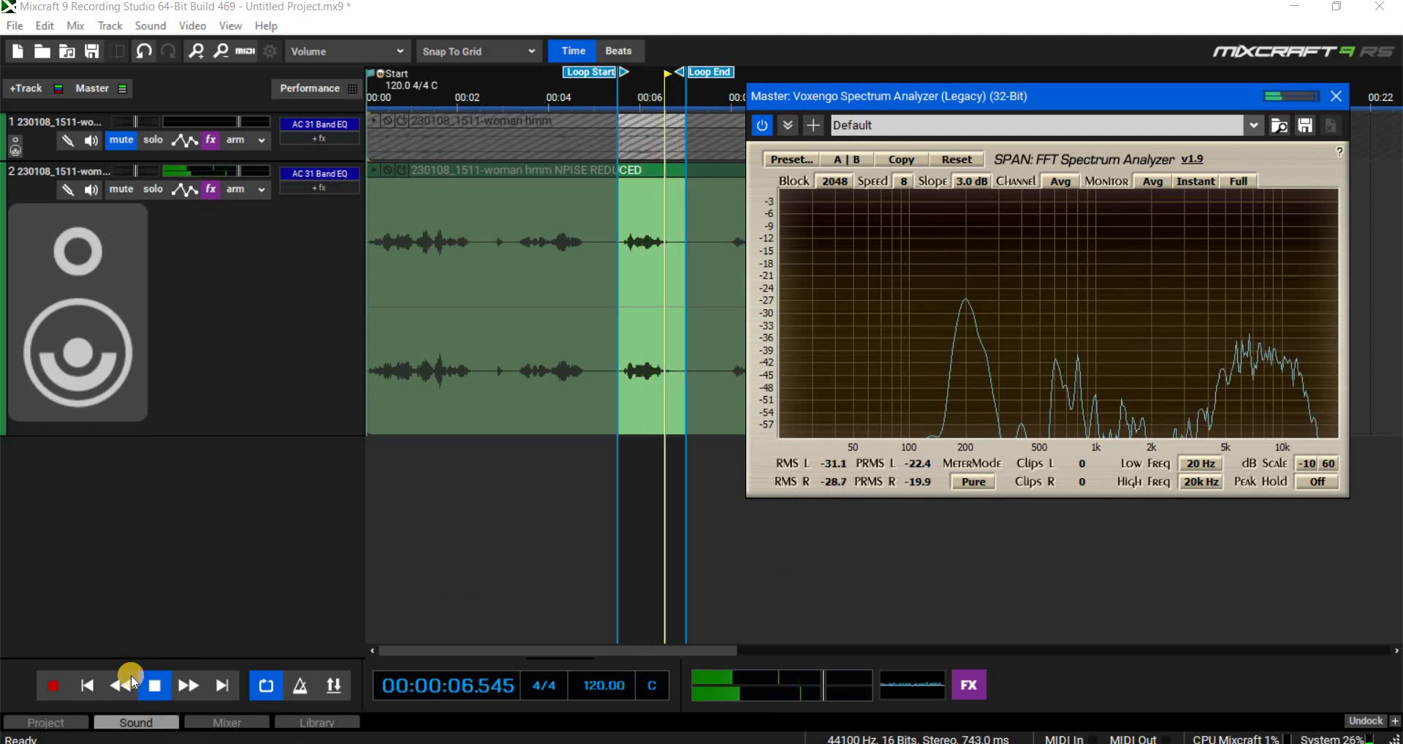
click(152, 687)
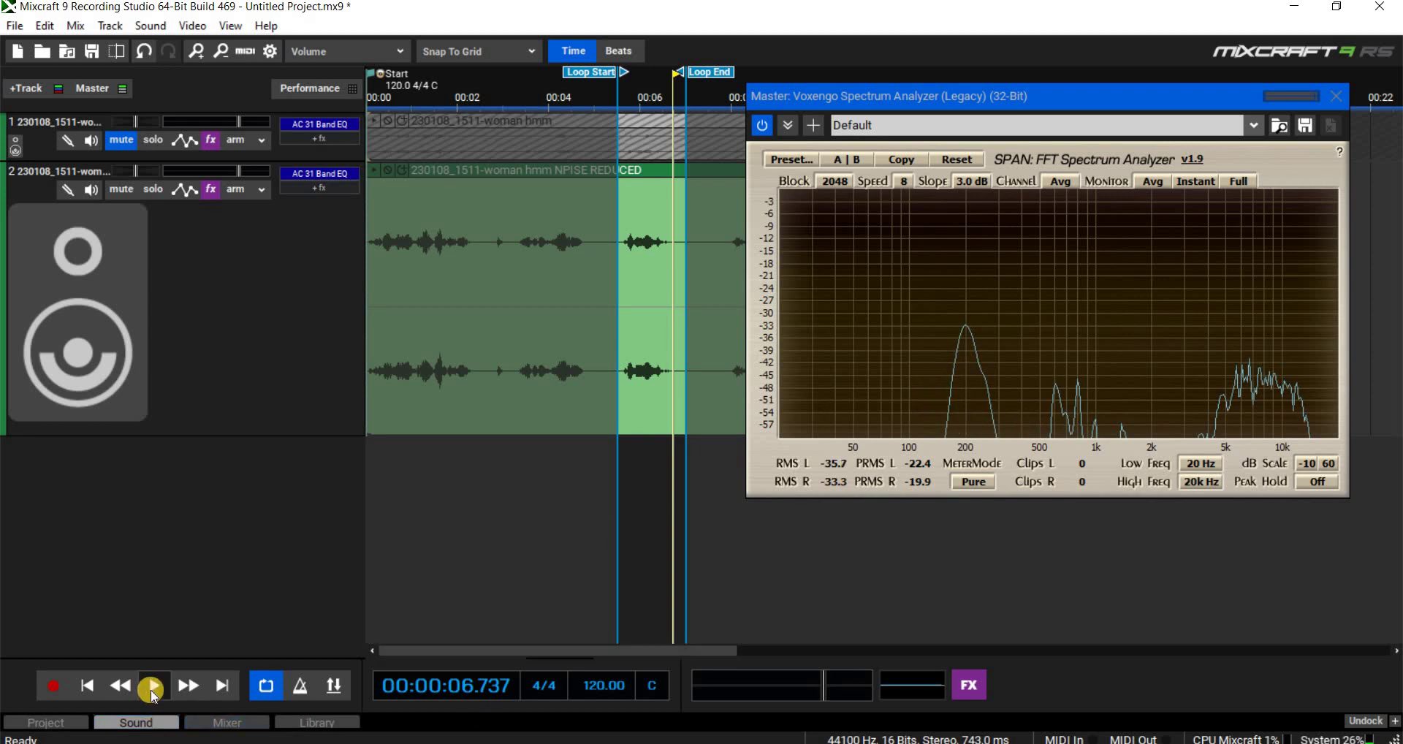
Start loop playback and delete the track holding the muted original recording.
key(space)
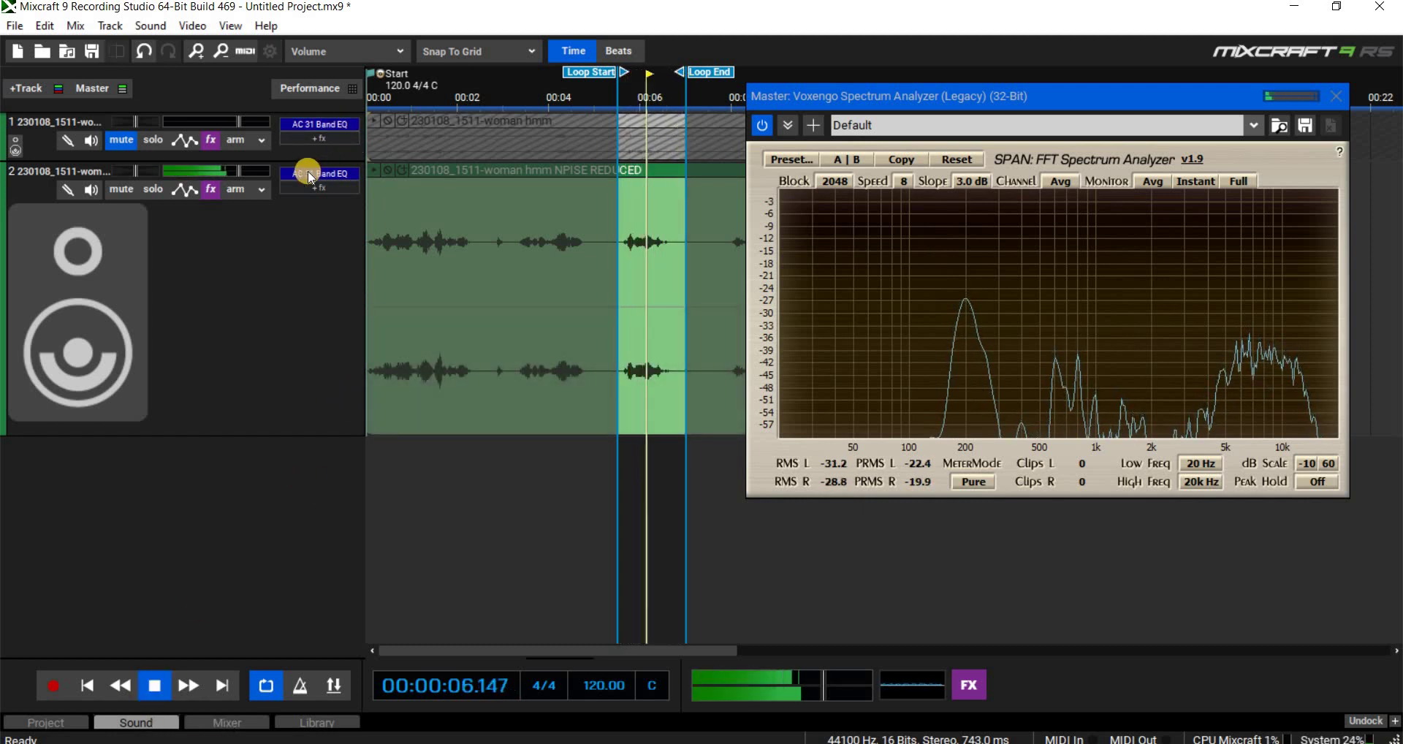
right_click(292, 155)
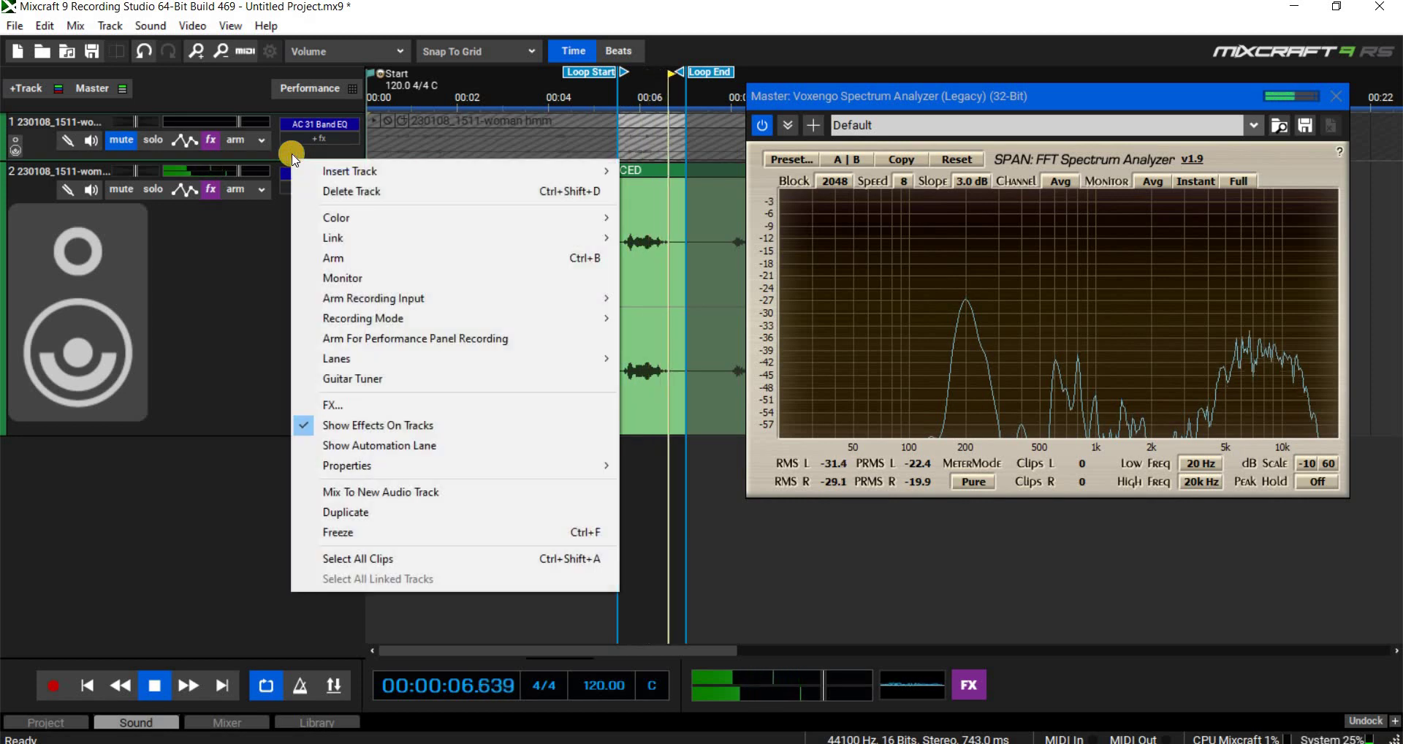
click(303, 186)
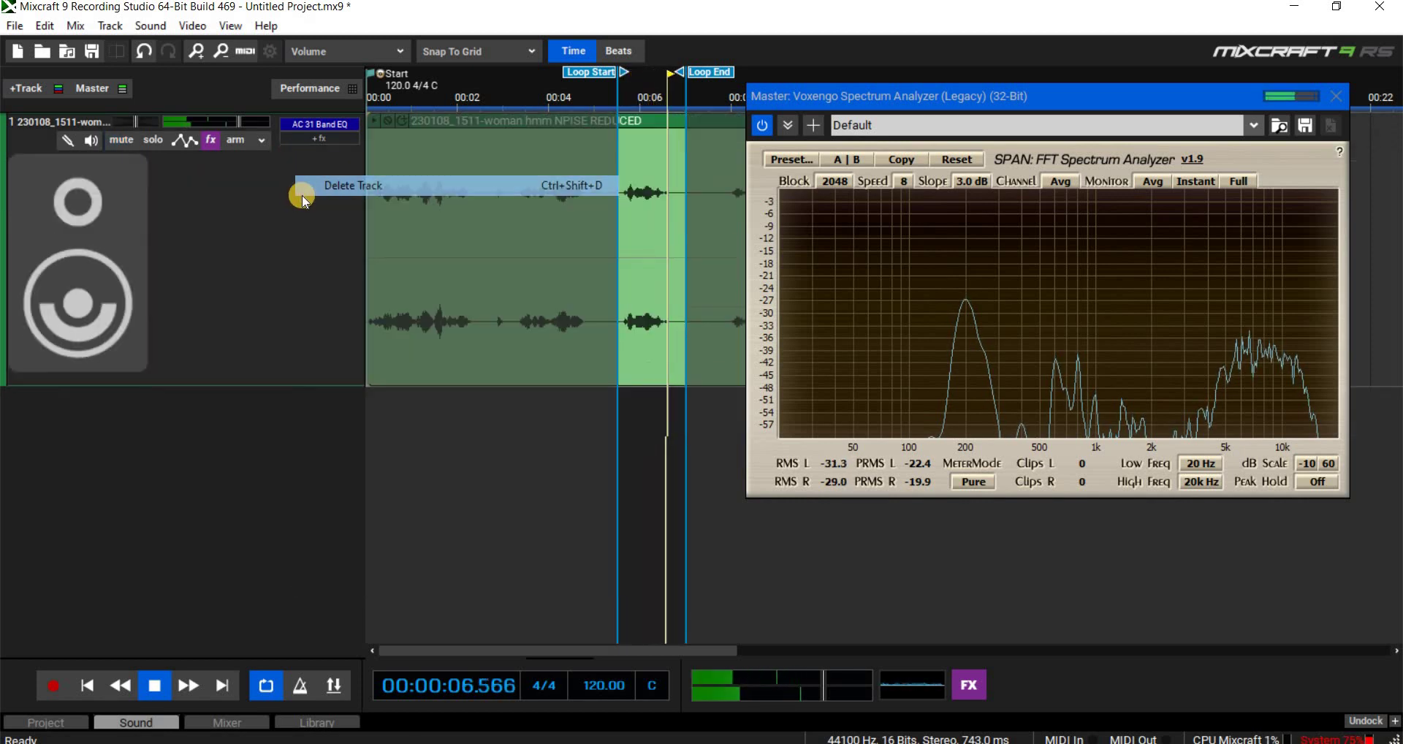
Open the noise-reduced track's 31 Band EQ beside the analyzer and cut all bands from 500 Hz to 20 kHz to their minimum.
click(312, 133)
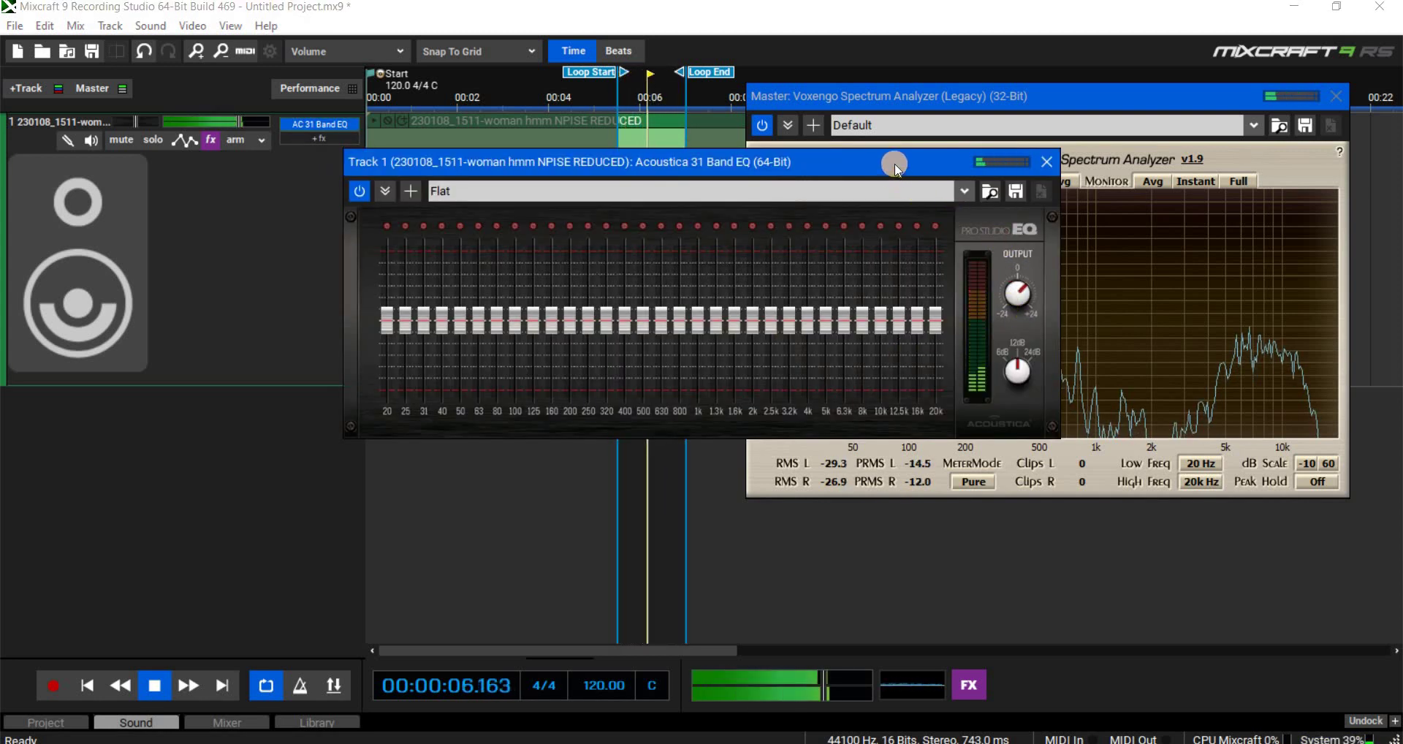
drag(648, 255, 567, 228)
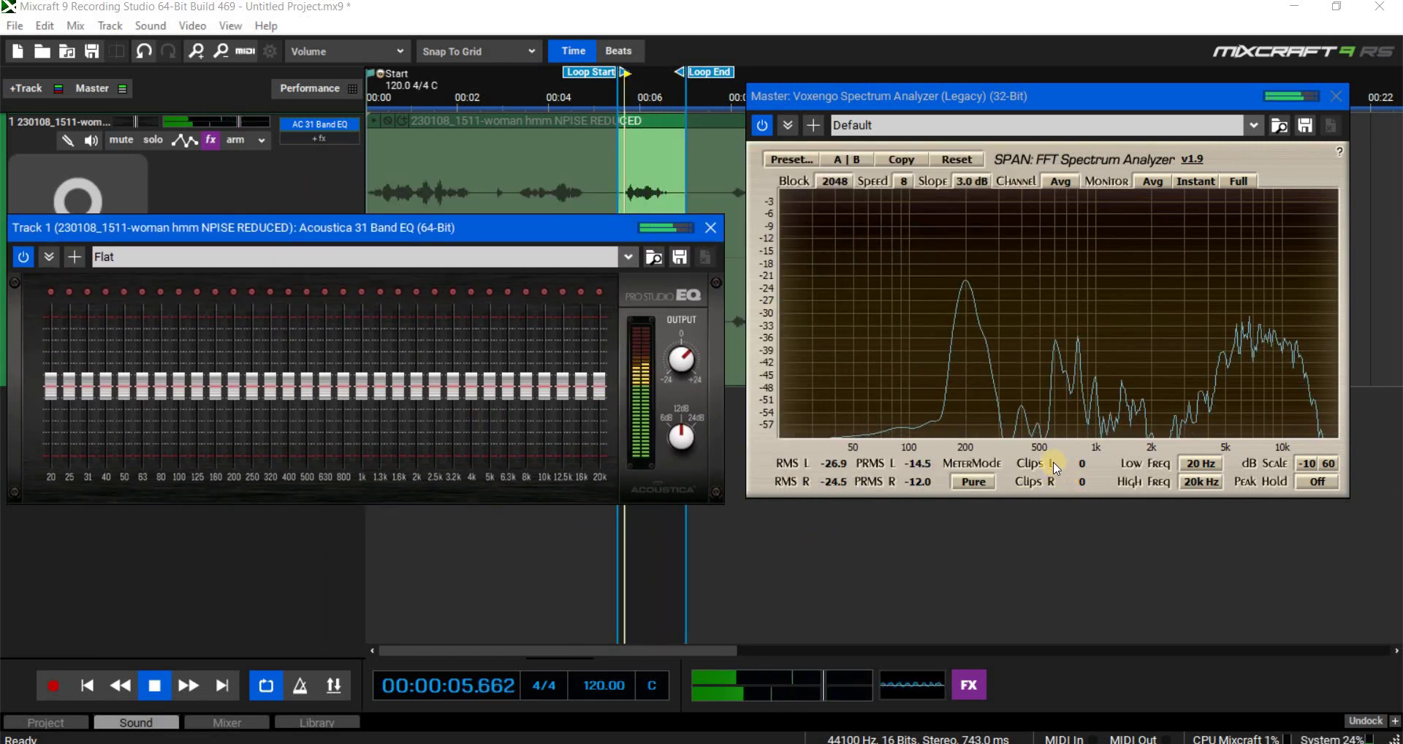
click(307, 466)
click(325, 461)
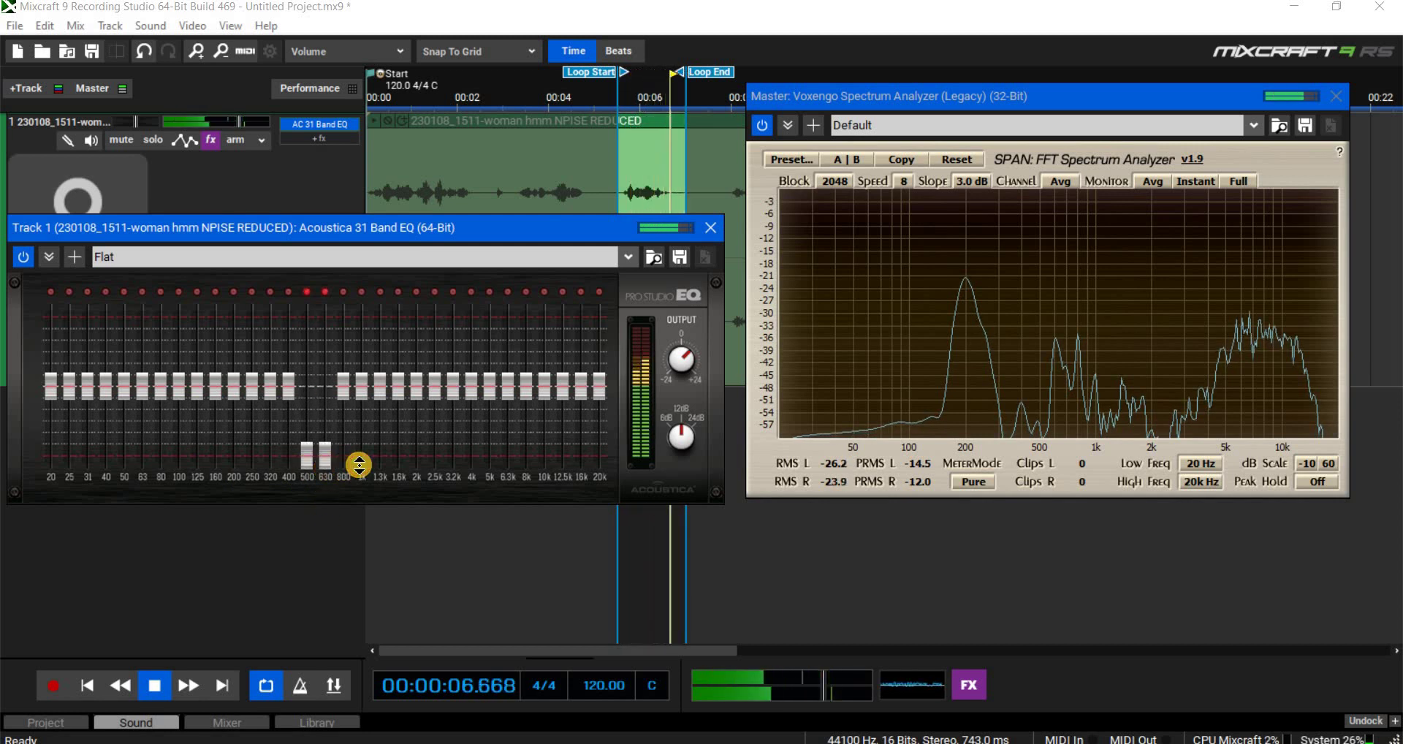
drag(372, 467, 585, 458)
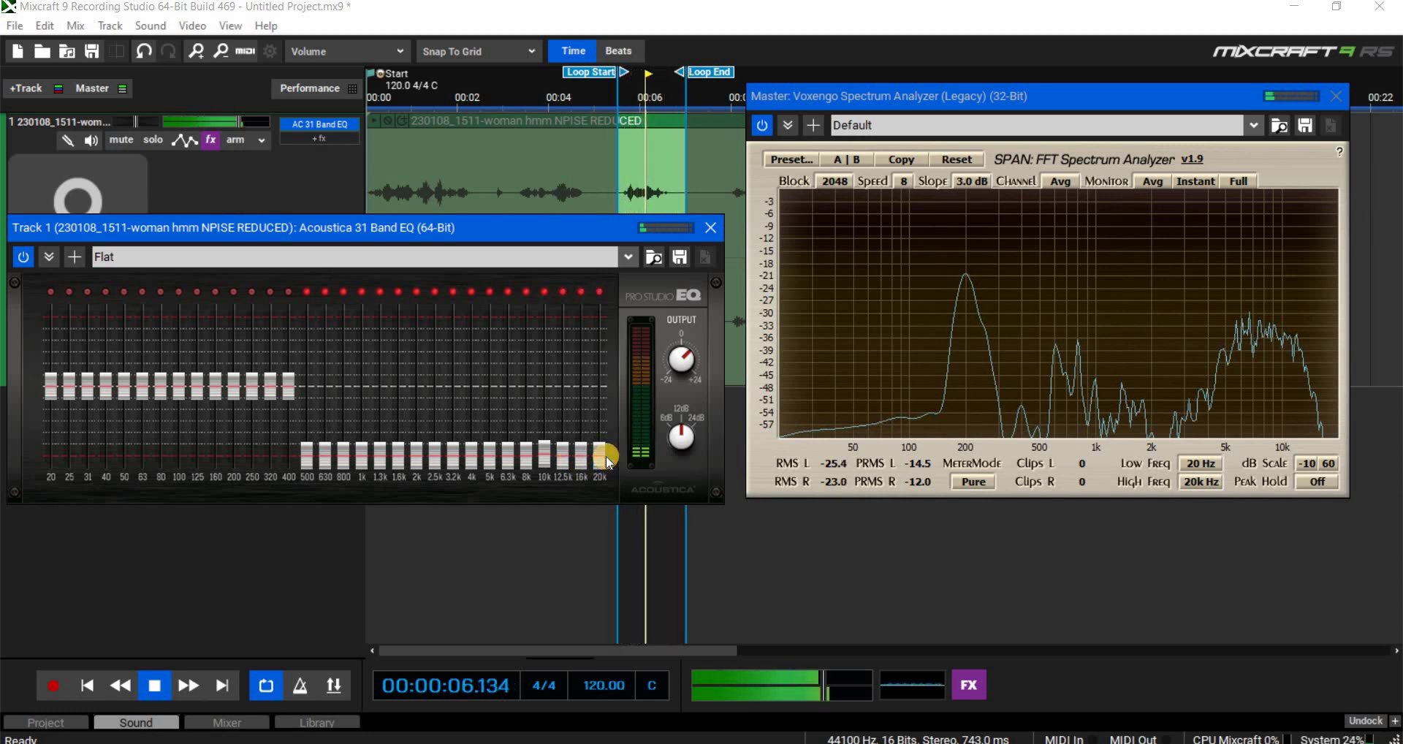
Restart the analyzer's averaging by switching from RealT to Avg, and turn the EQ's output gain down to about 0.
click(1168, 183)
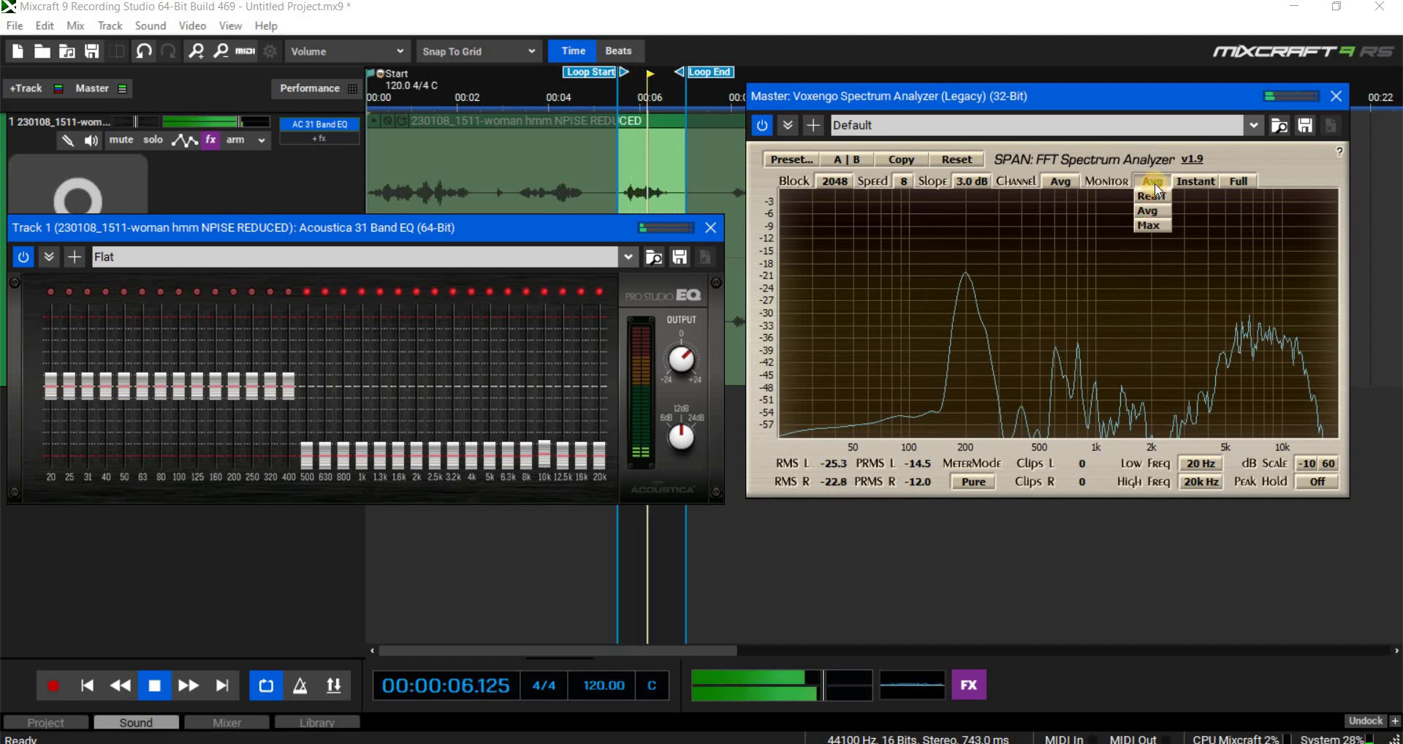
click(1155, 193)
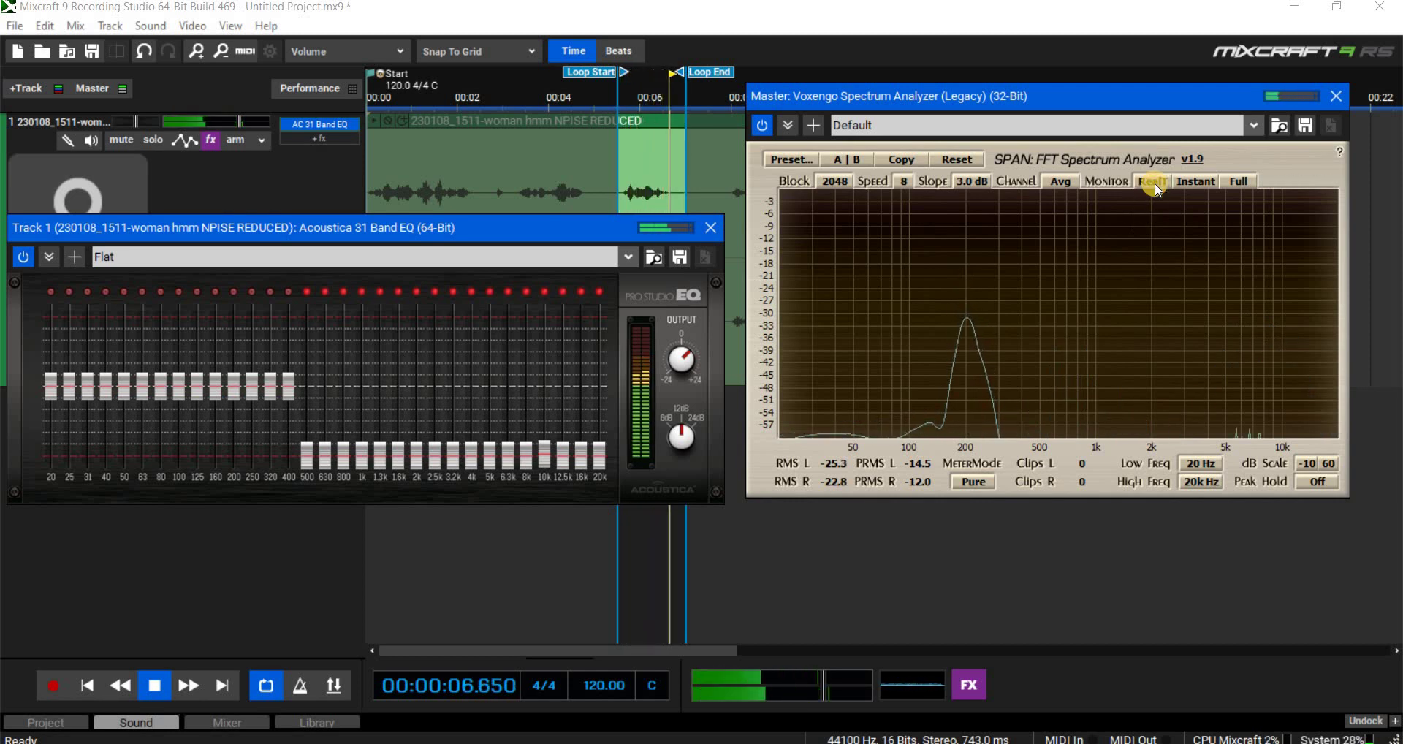
click(1155, 189)
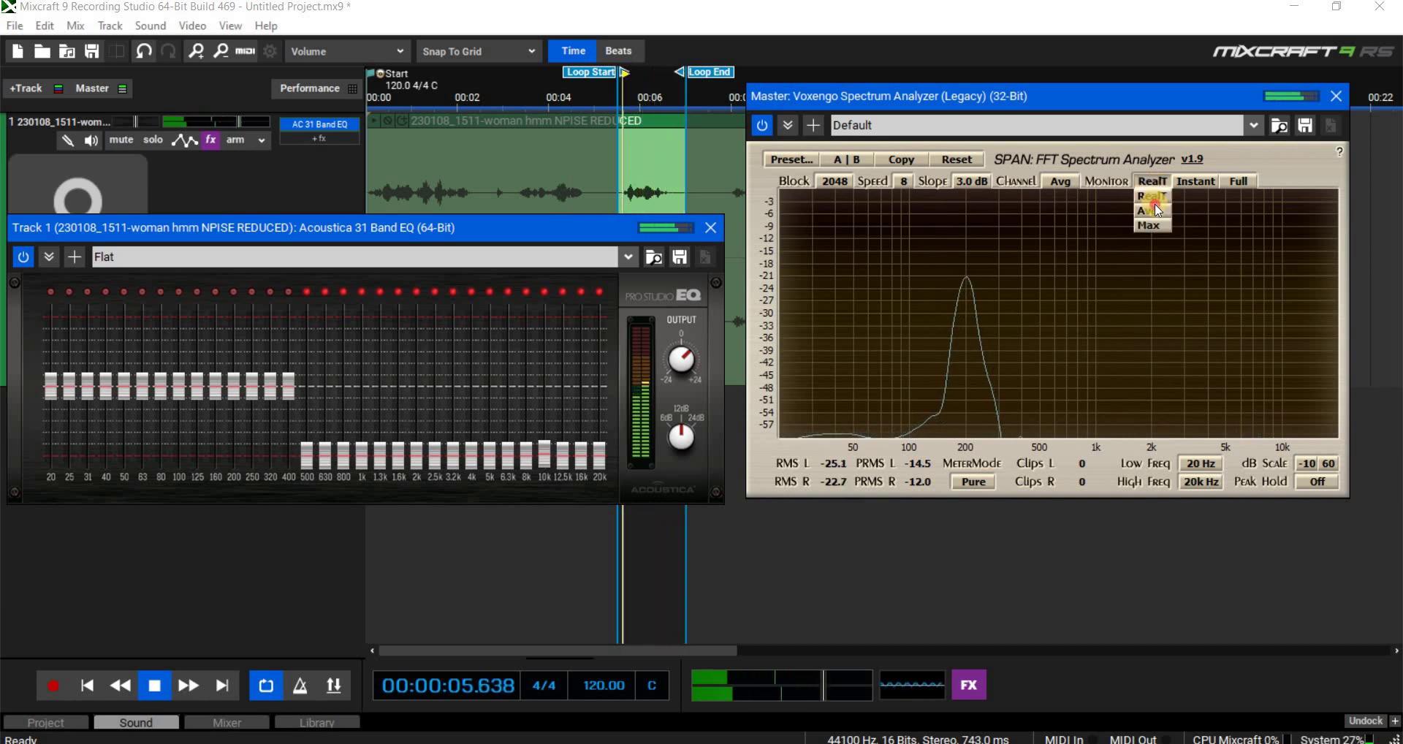
click(1155, 204)
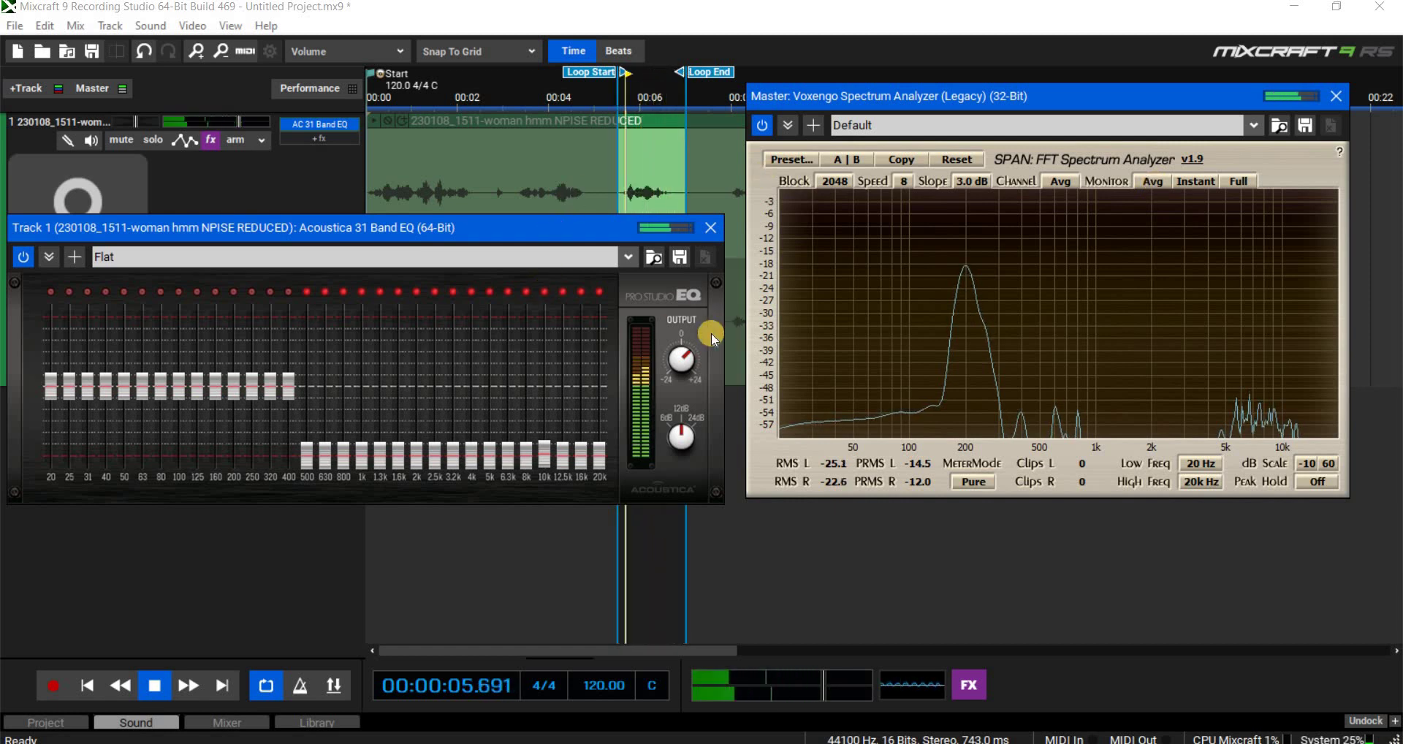
drag(680, 371, 687, 385)
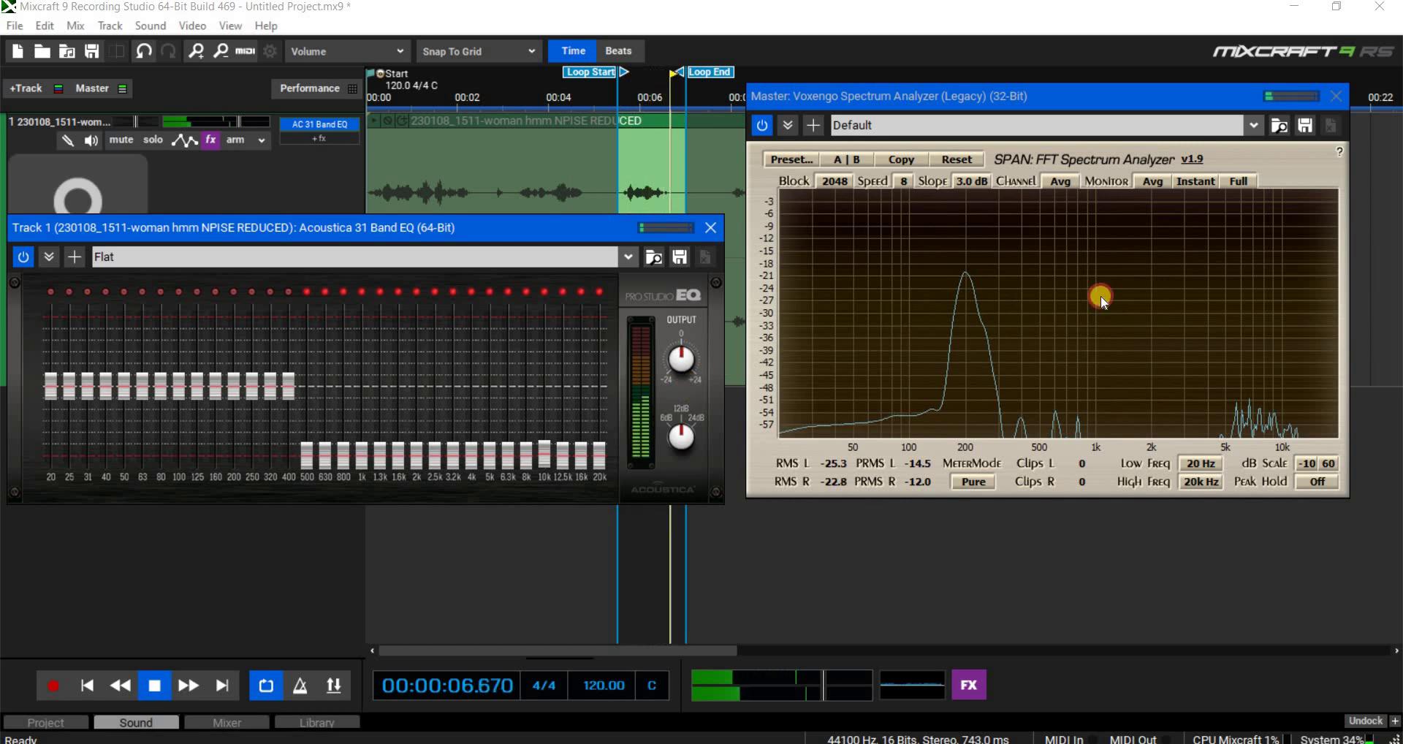
Reselect Avg and switch the spectrum analyzer's monitor mode to RealT for the filtered loop.
click(1152, 181)
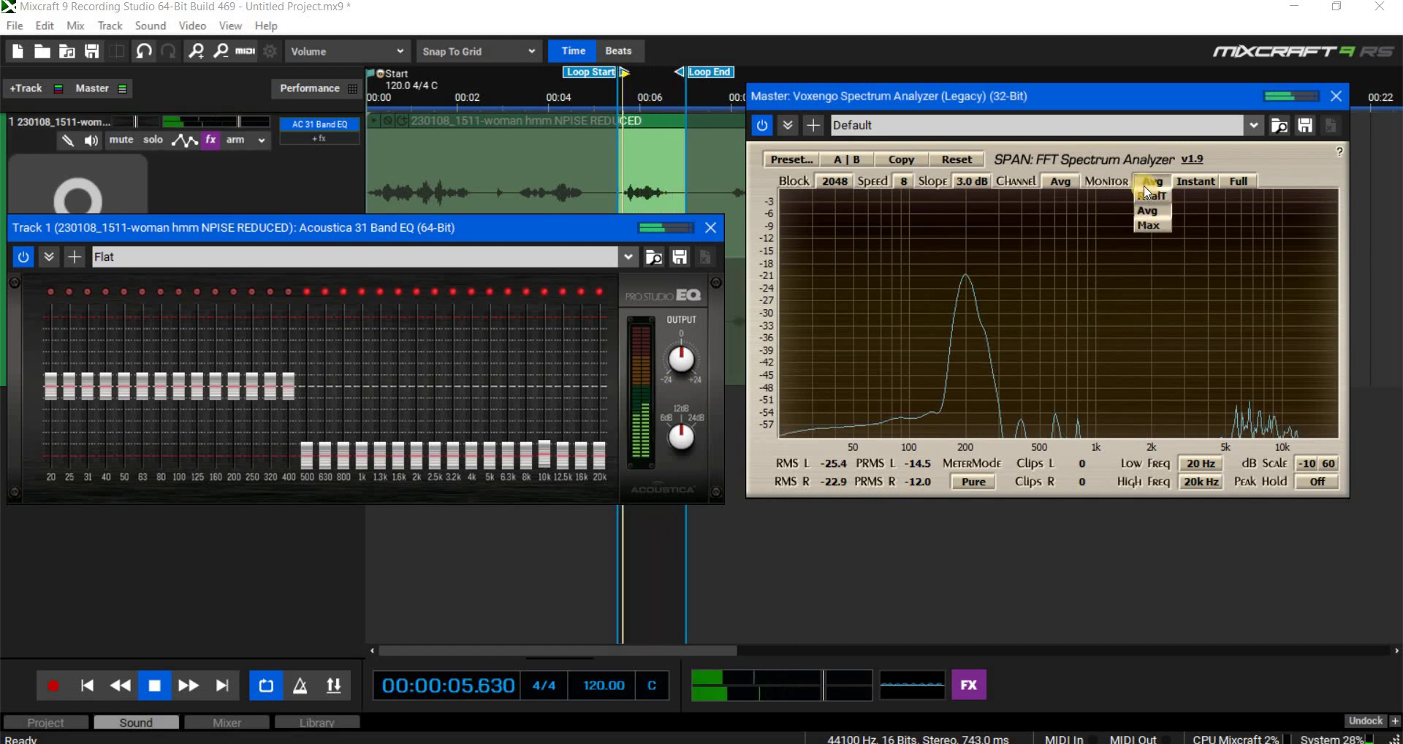
click(1152, 212)
click(1153, 181)
click(1152, 196)
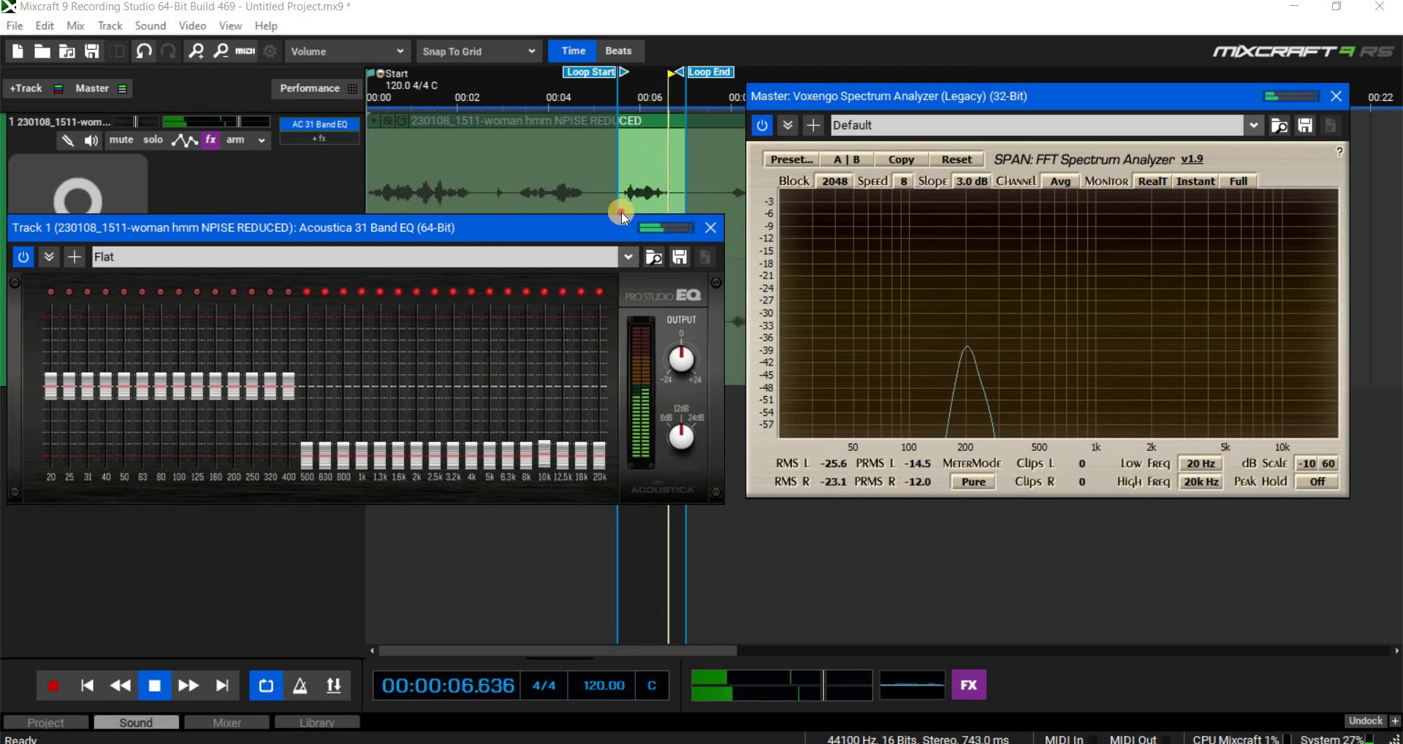
Compare the looped speech's spectrum with the 31 Band EQ bypassed and re-enabled, and stop playback.
drag(622, 223, 767, 156)
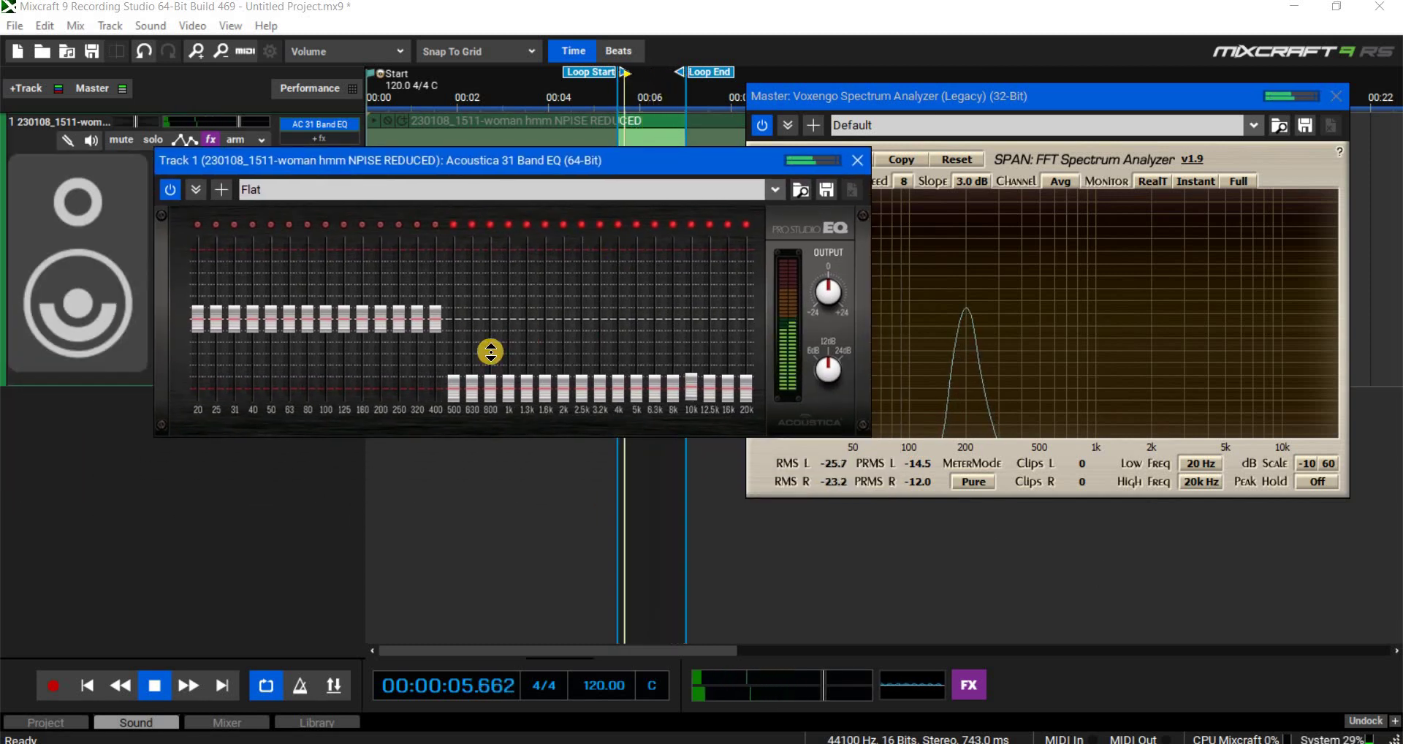
click(169, 190)
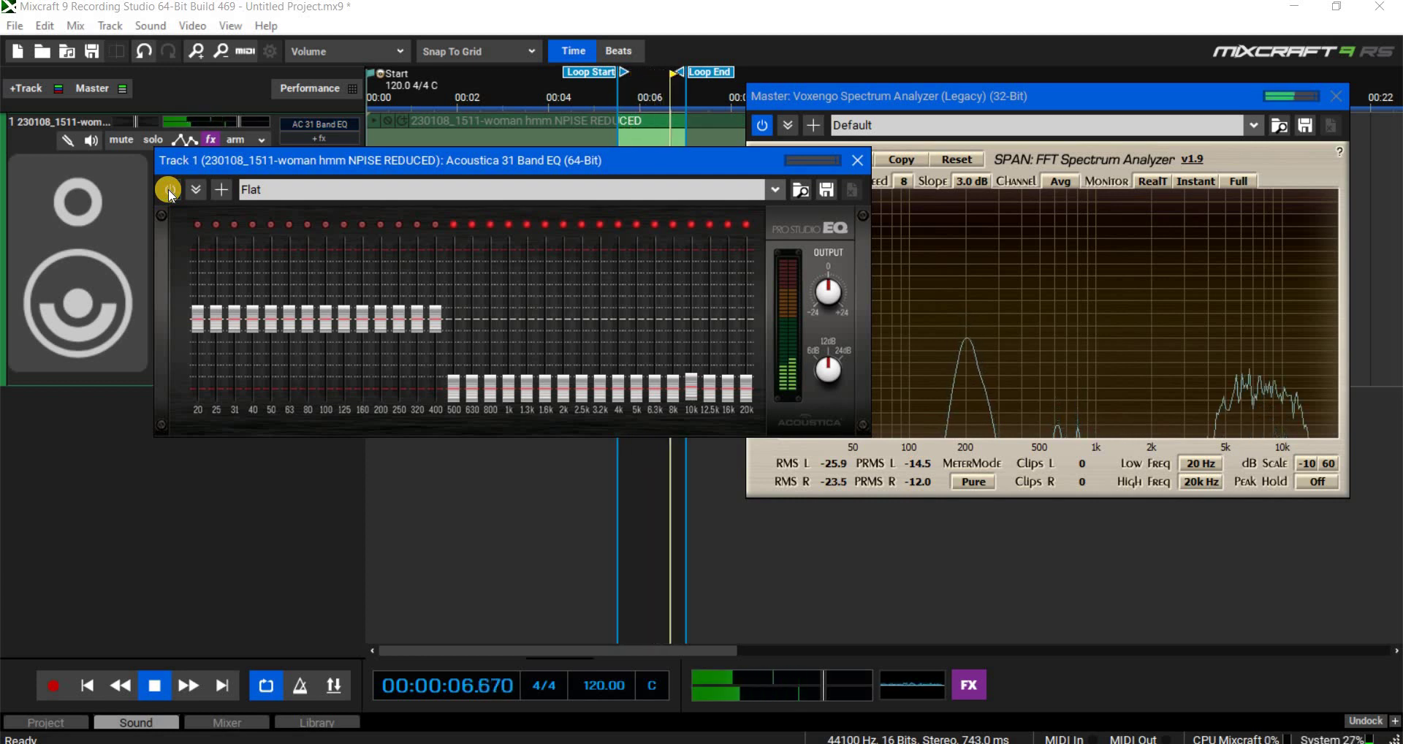
click(168, 190)
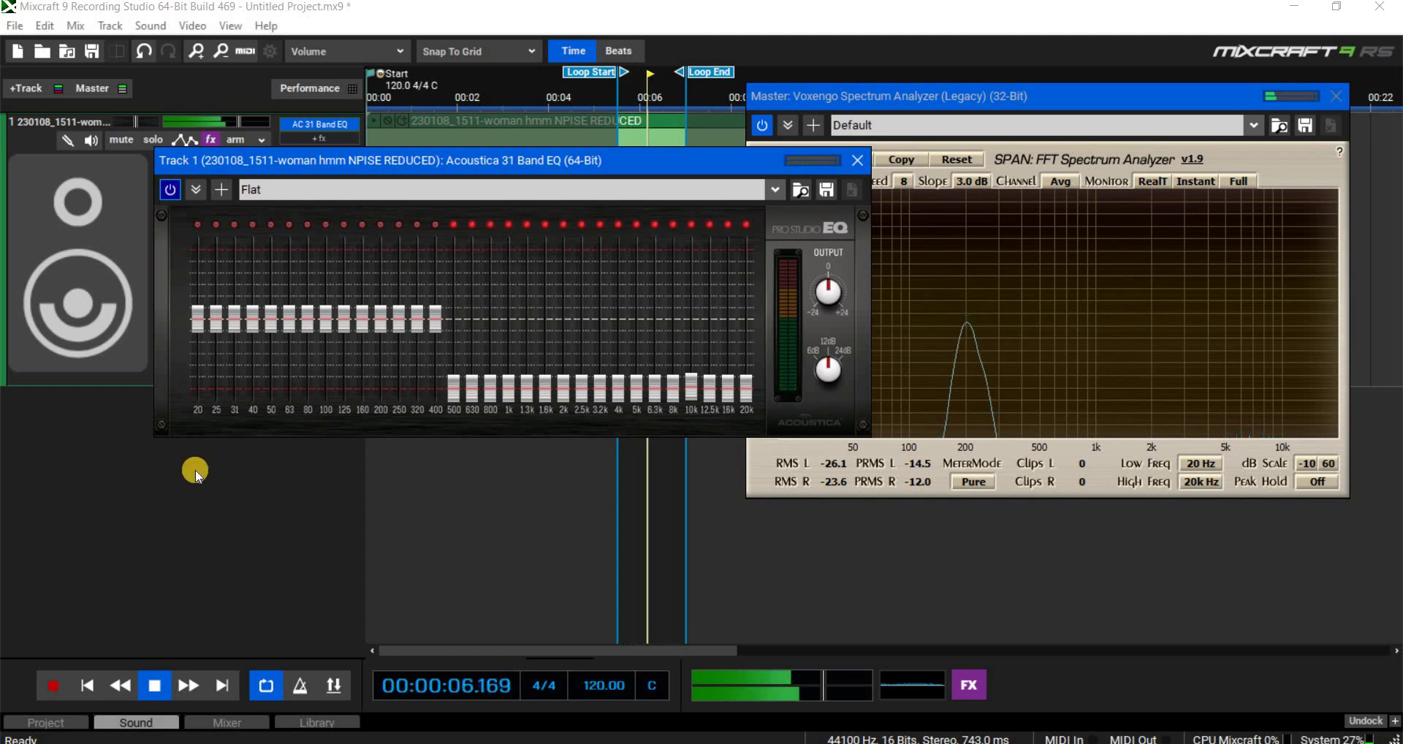
key(space)
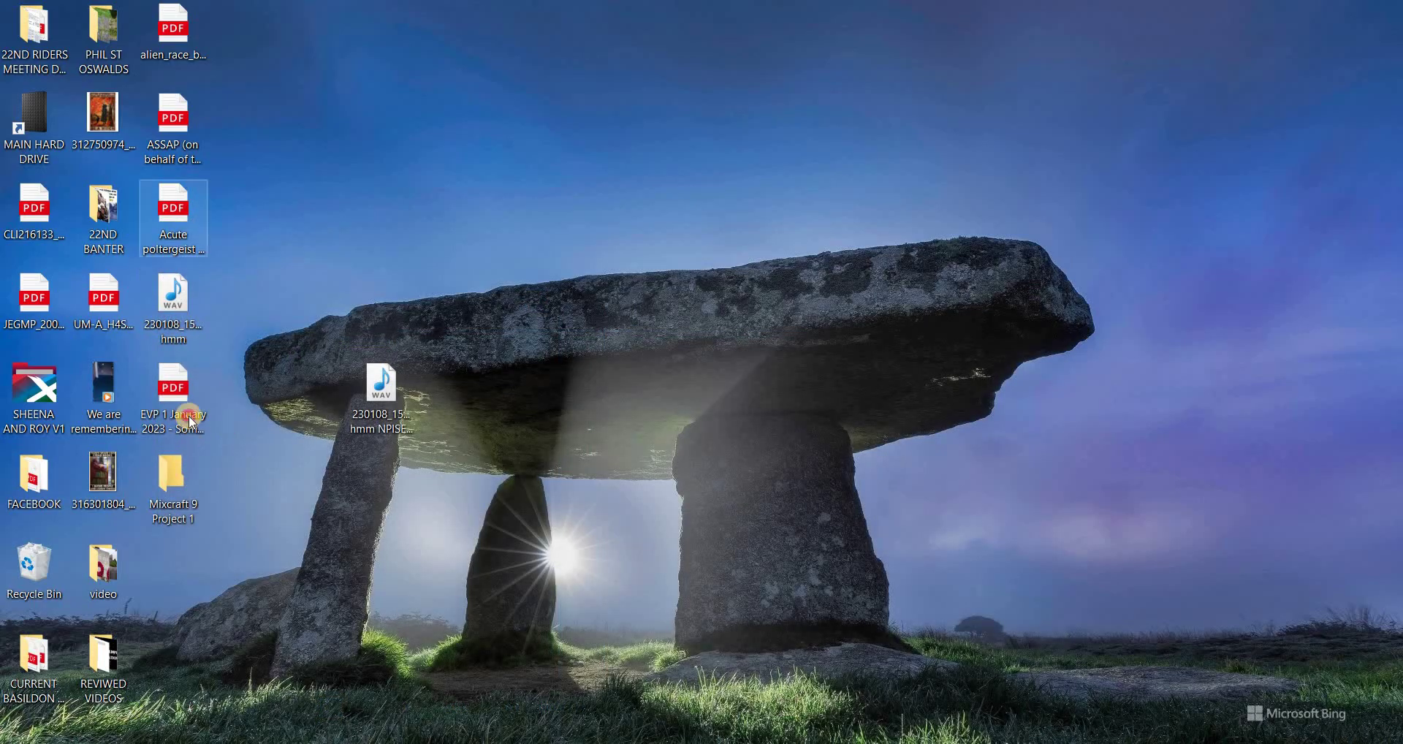
Open the EVP 1 January 2023 PDF from the desktop, review the sender's notes on the recording, and return to Mixcraft.
double_click(175, 398)
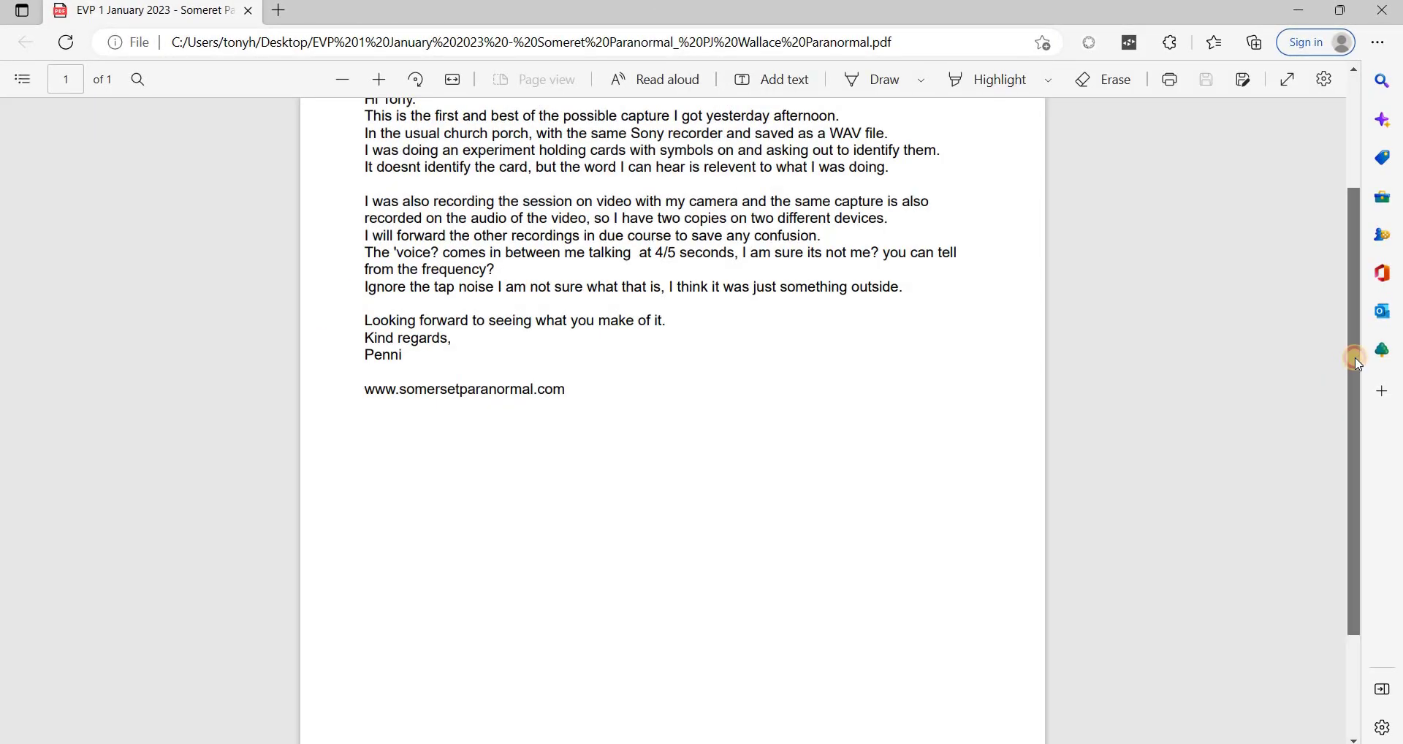
scroll(1358, 360, up, 1)
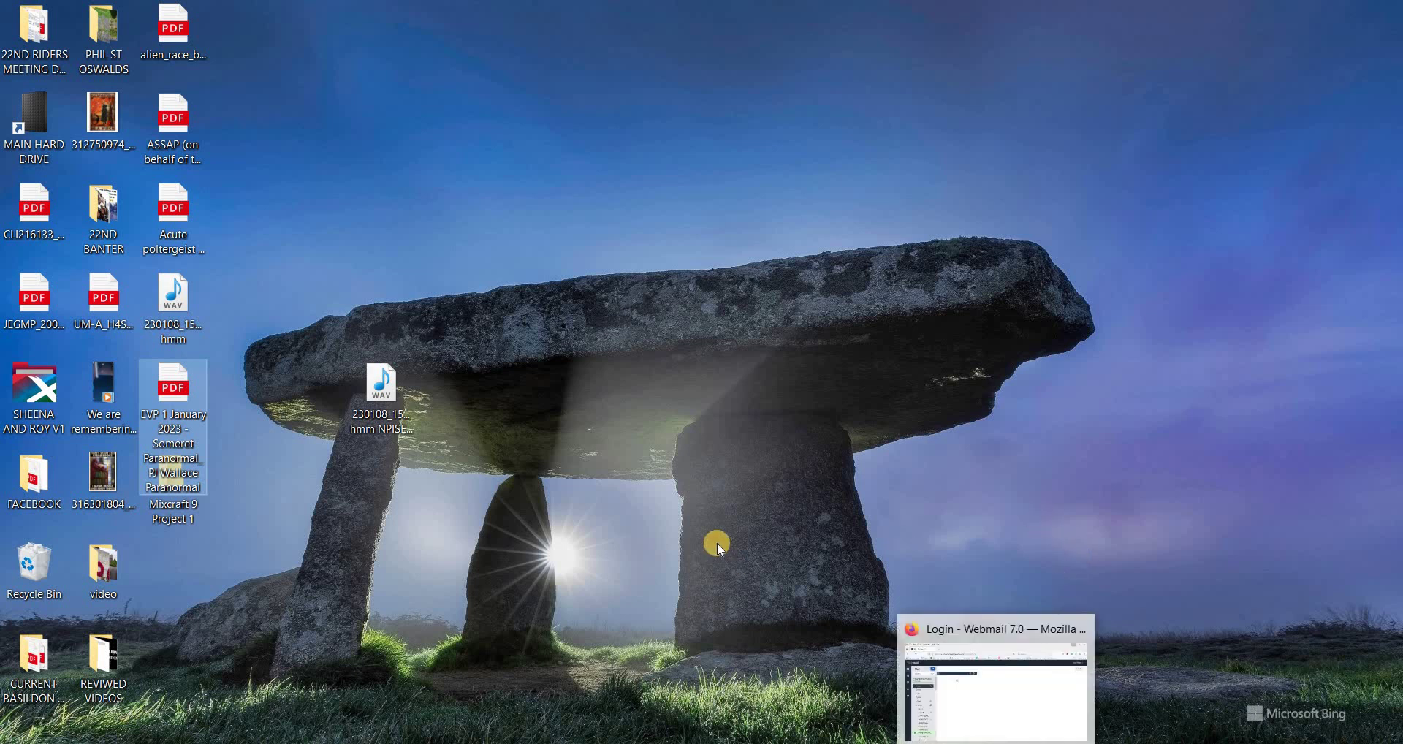
click(356, 402)
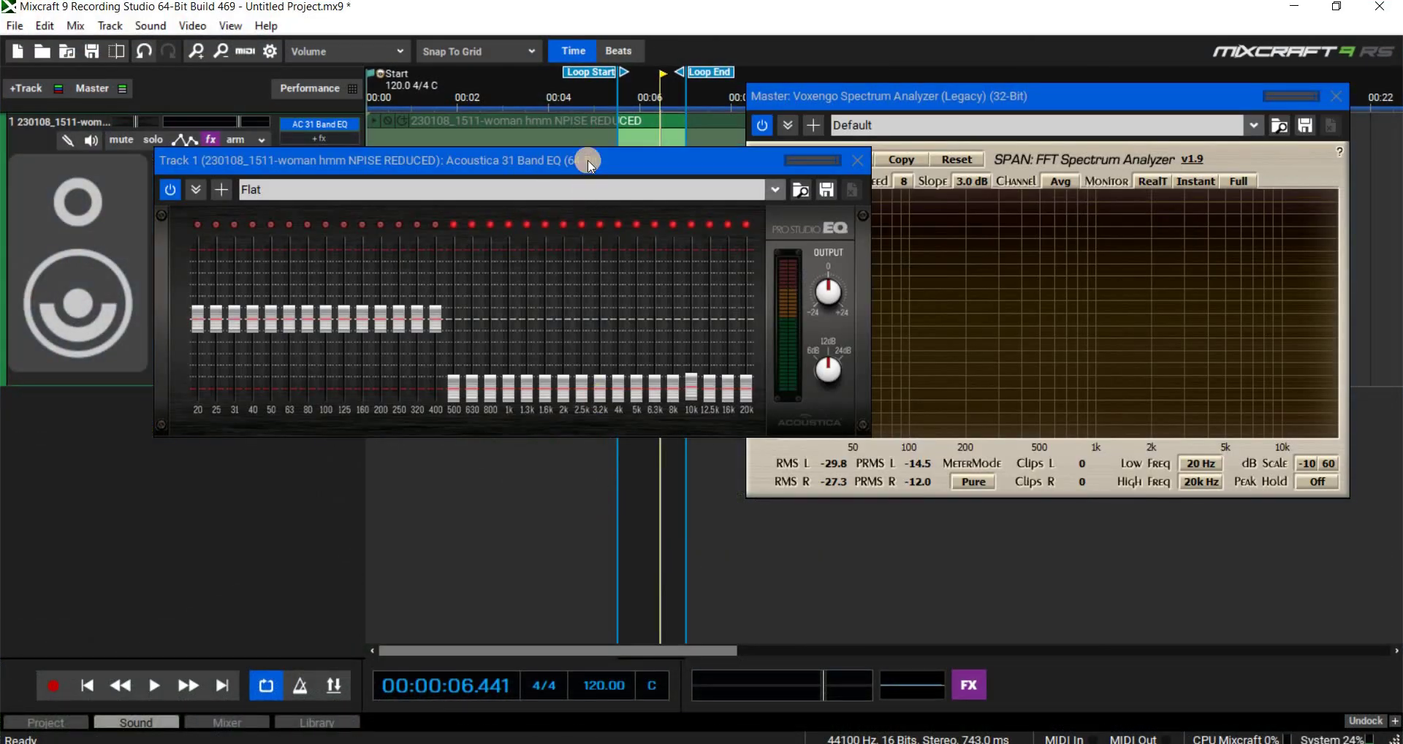
Uncover the waveform and save the EQ curve as a preset named with the speaker's first name plus "VOICE SAMPLE CHURCH ARCH".
drag(589, 163, 562, 397)
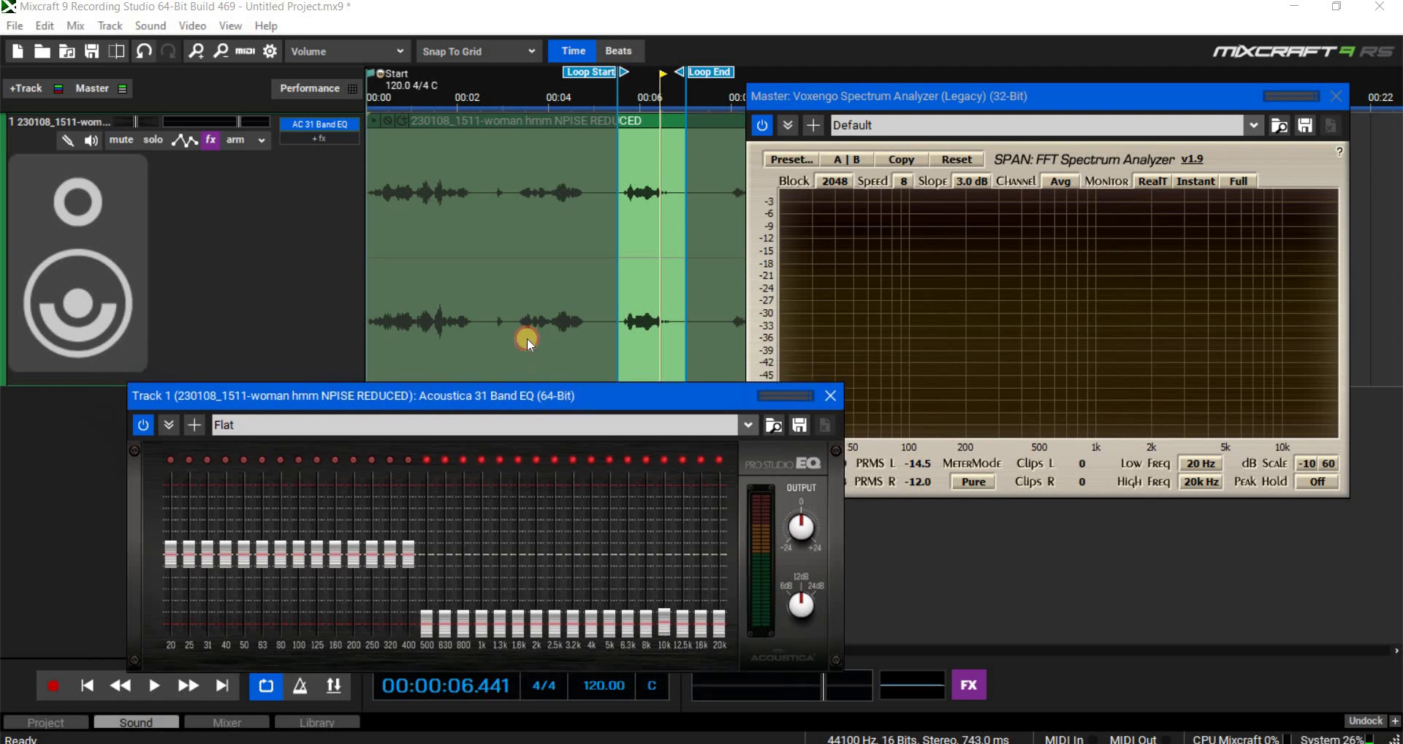
drag(528, 337, 528, 339)
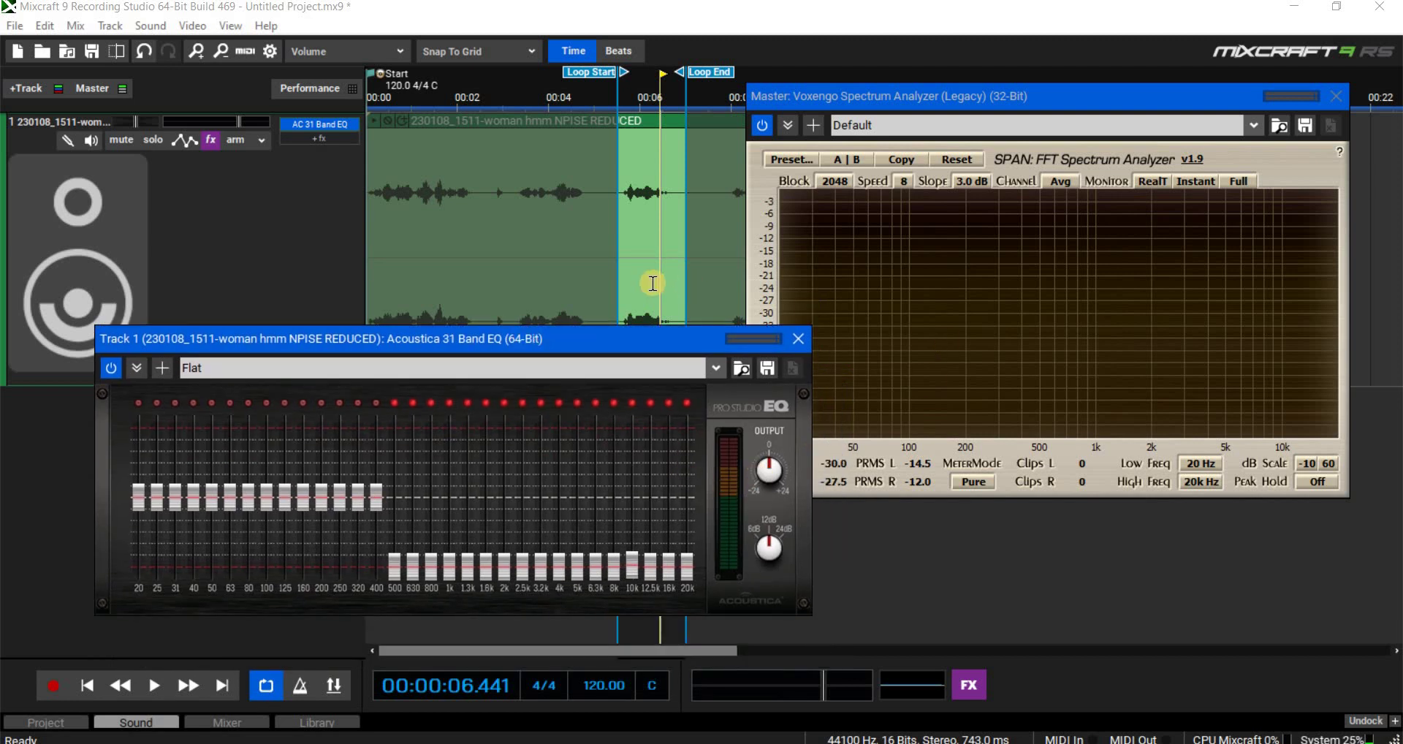
click(632, 192)
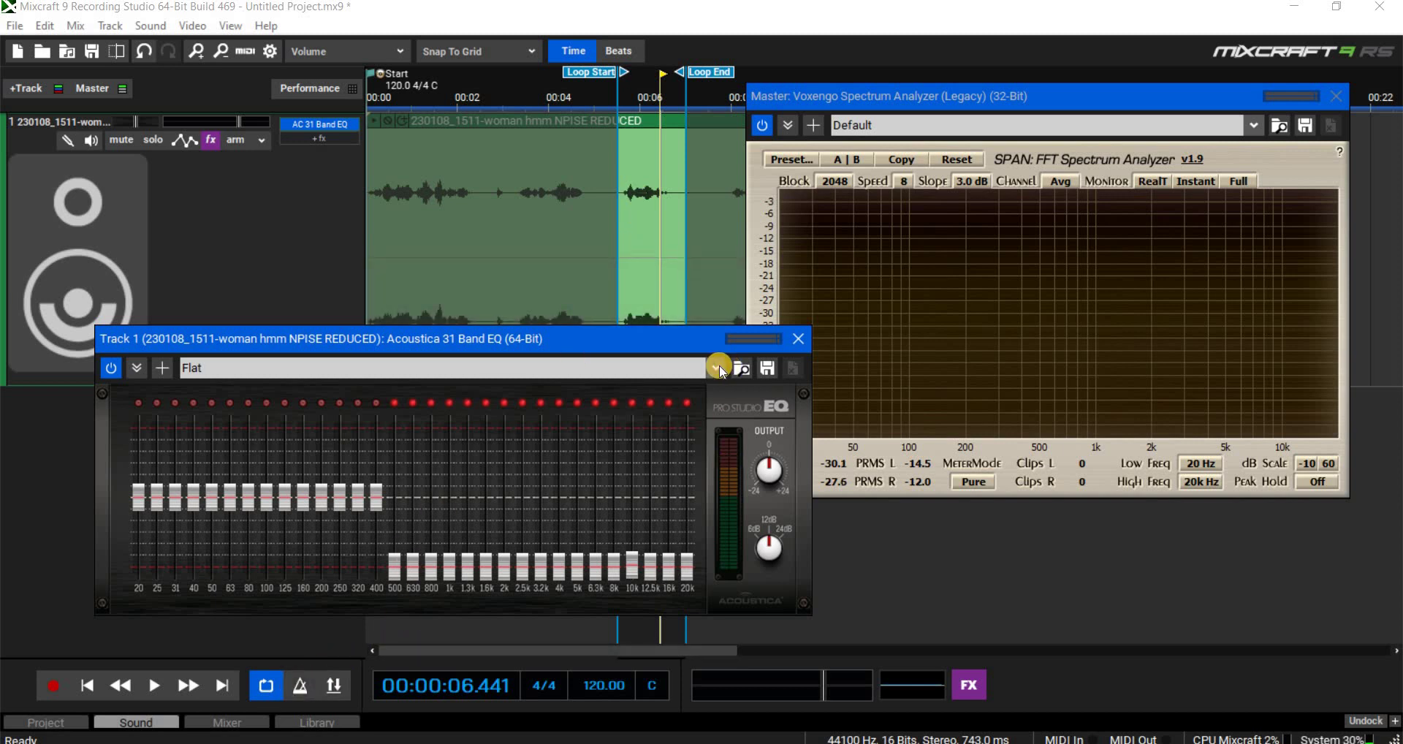
click(766, 369)
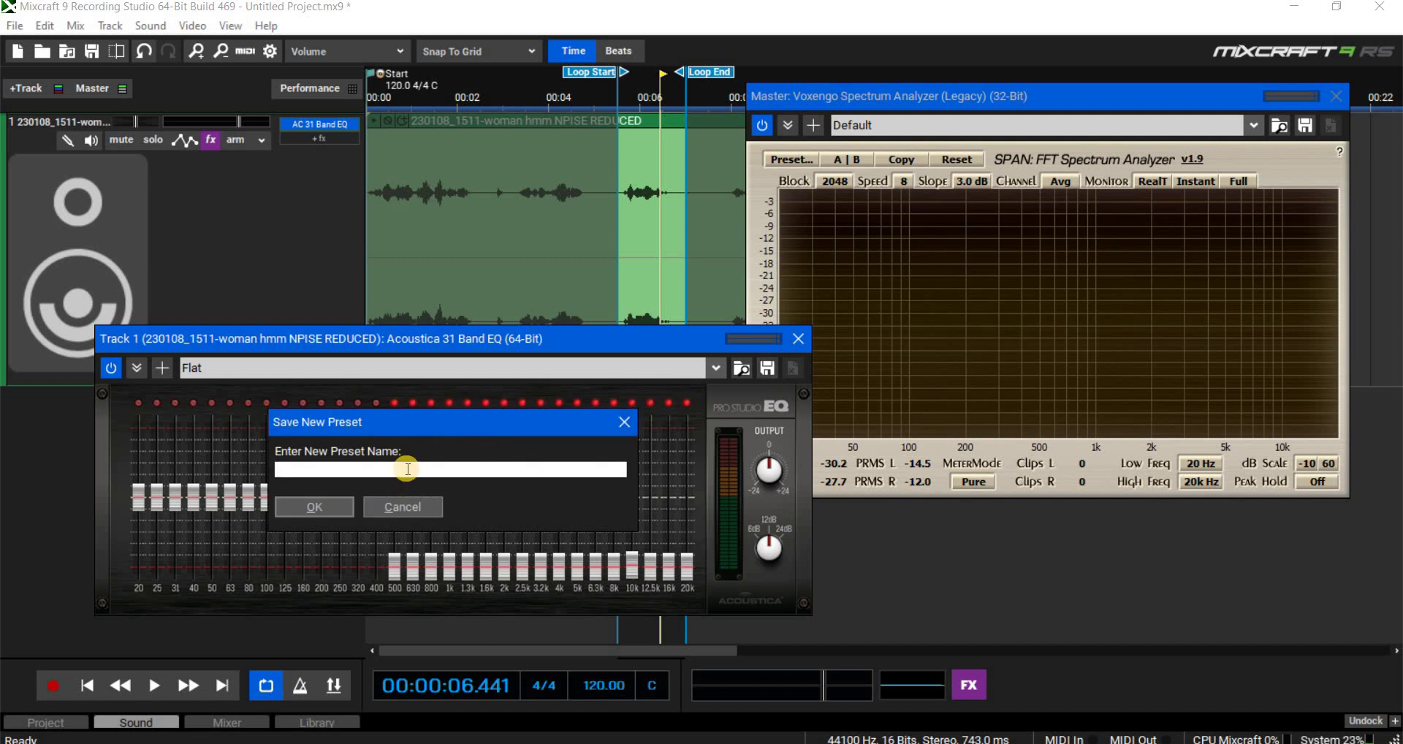
text(PENNIS VOICE SAMPLE)
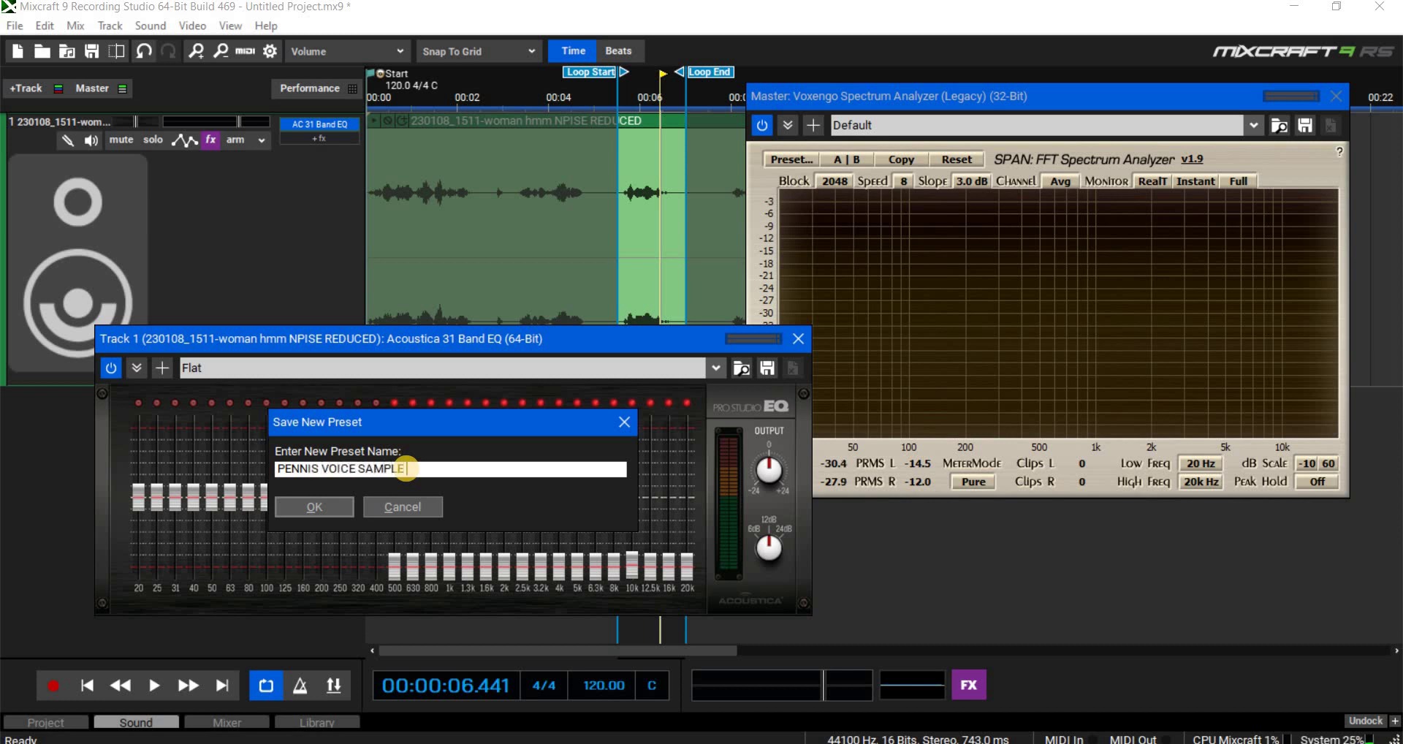
text( CHURCH ARCH)
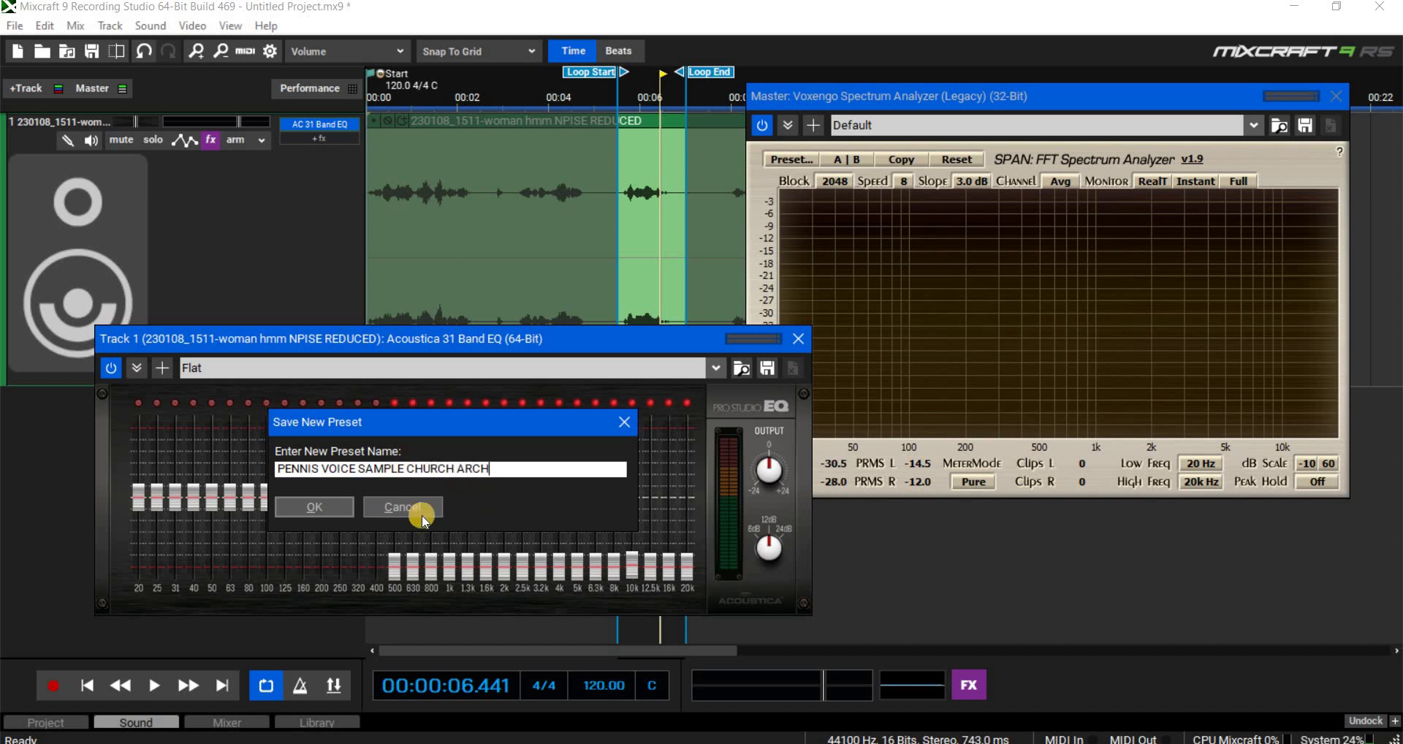
click(339, 506)
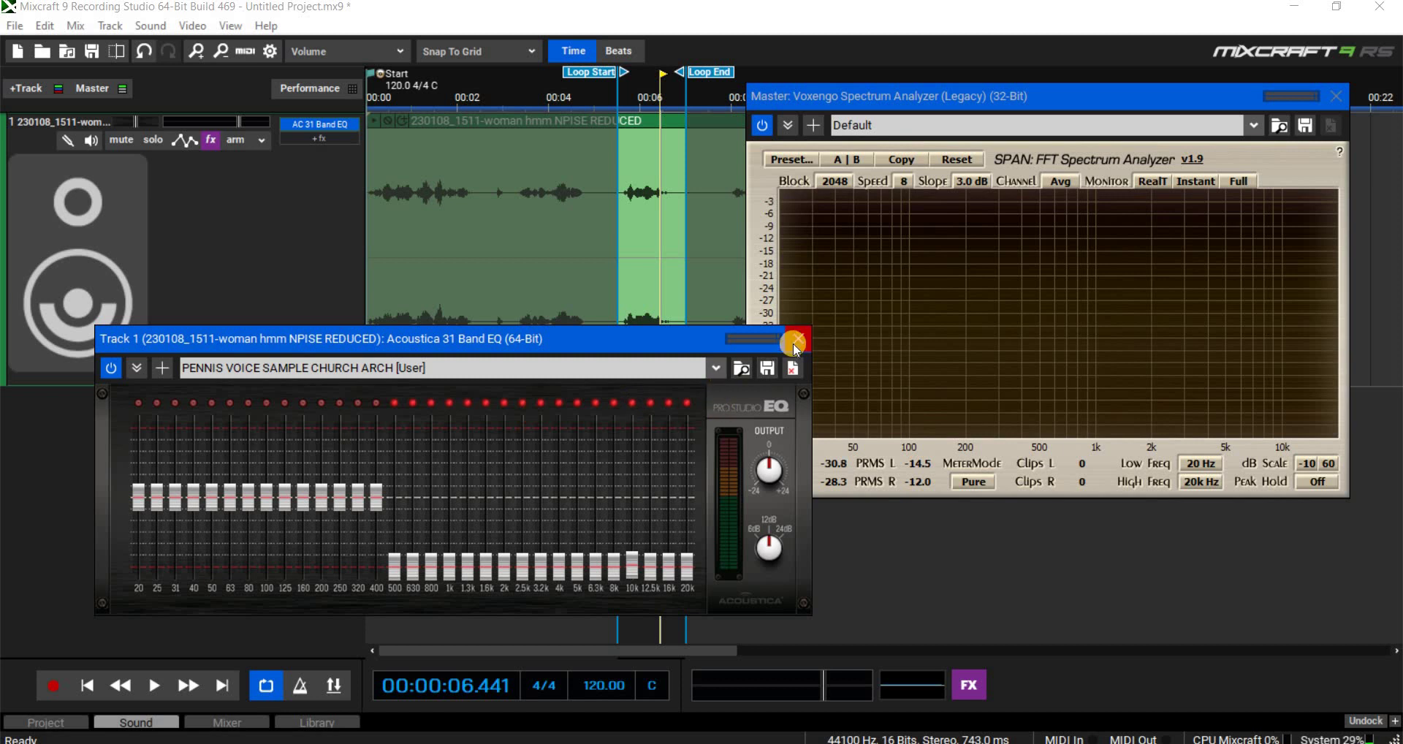
Play the looped speech again and compare it with the saved EQ preset bypassed and active.
drag(512, 338, 318, 250)
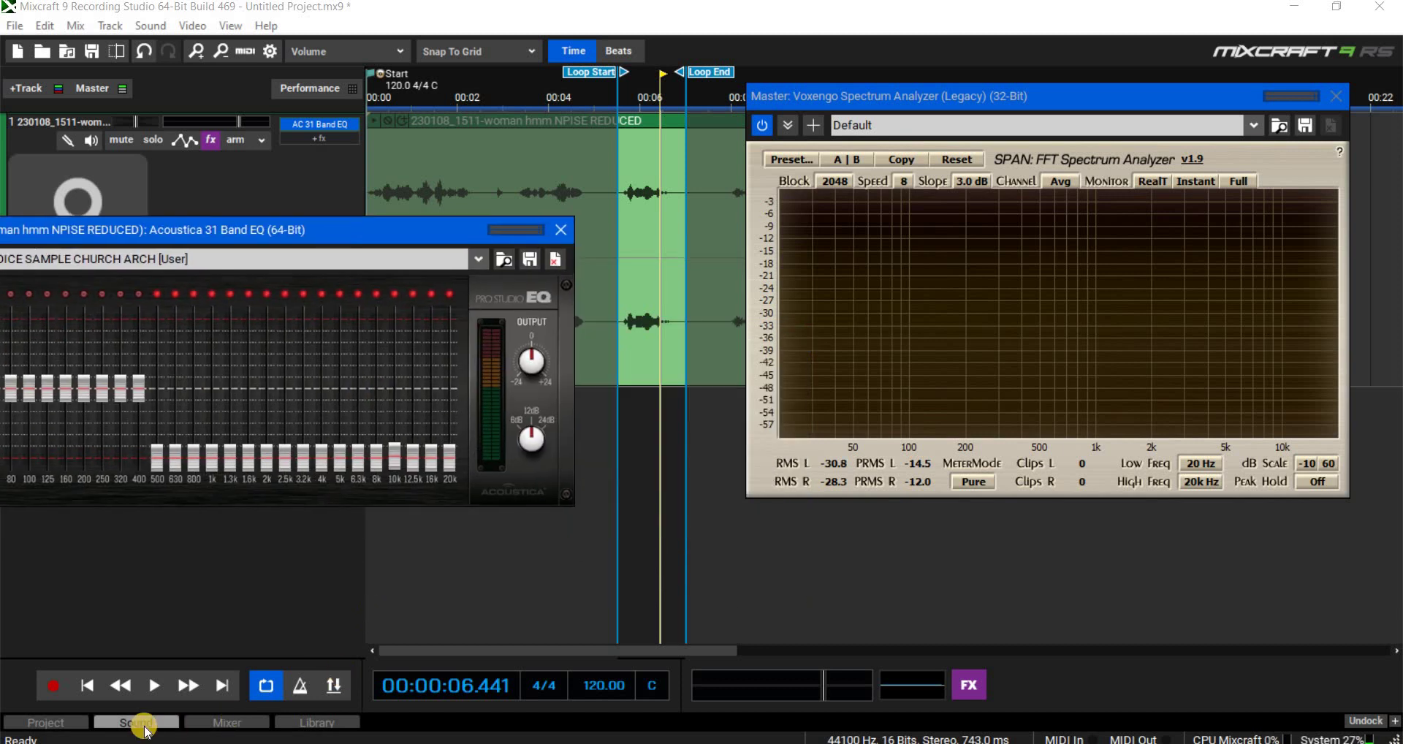
click(154, 686)
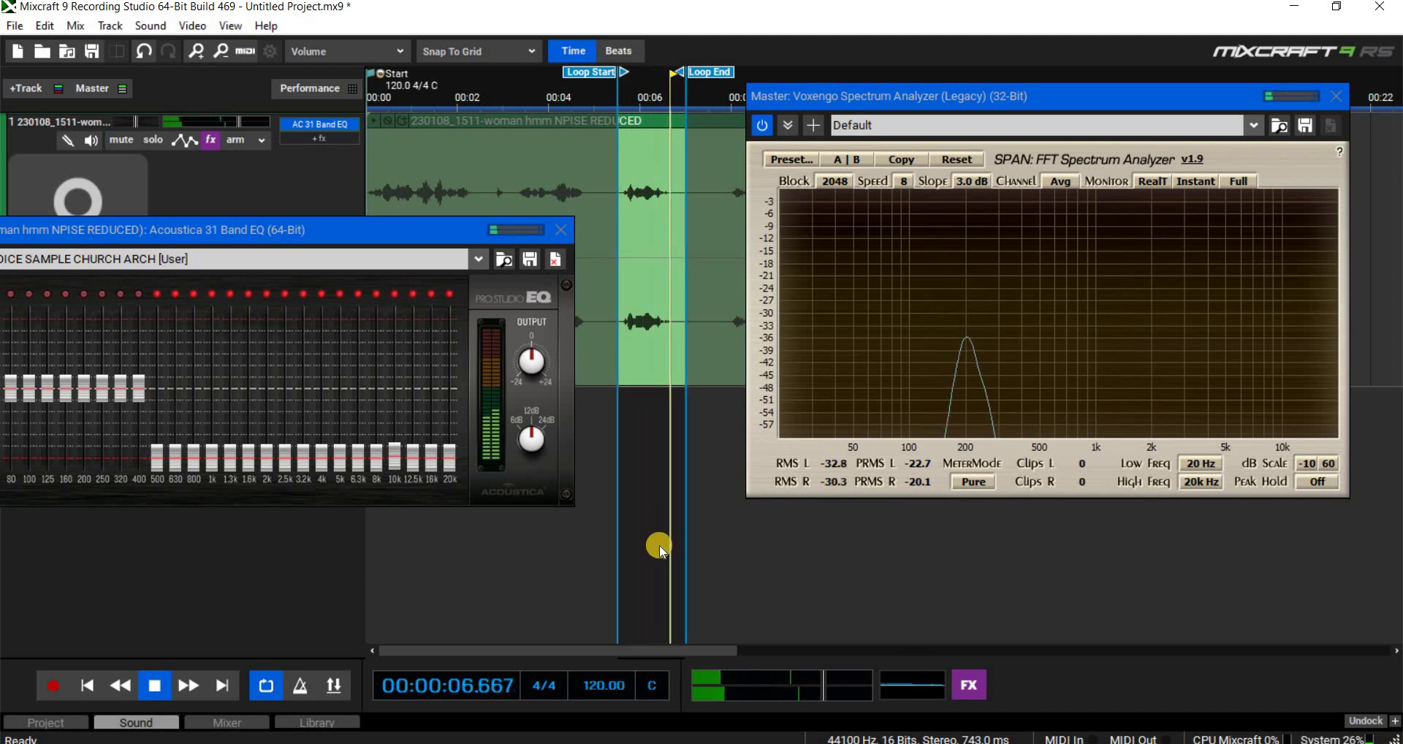
drag(503, 235, 715, 254)
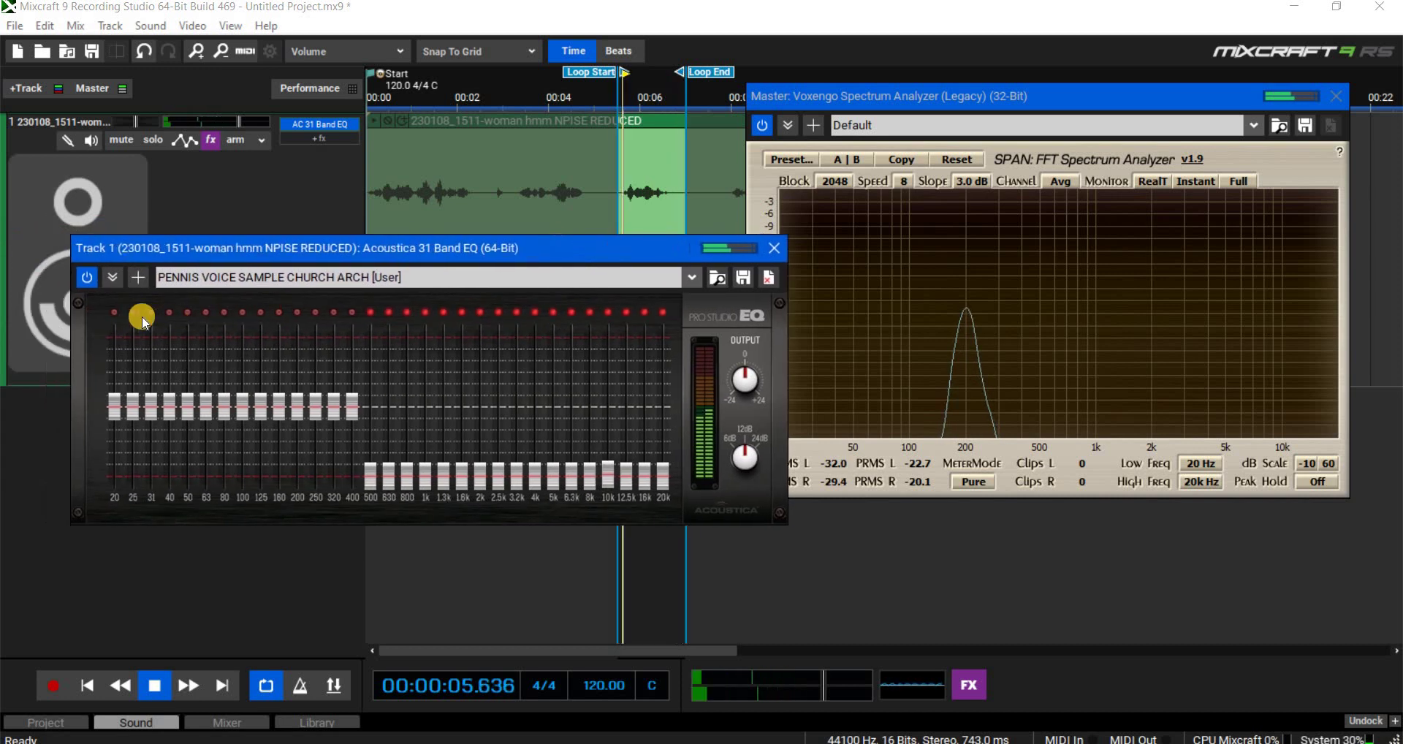
click(89, 279)
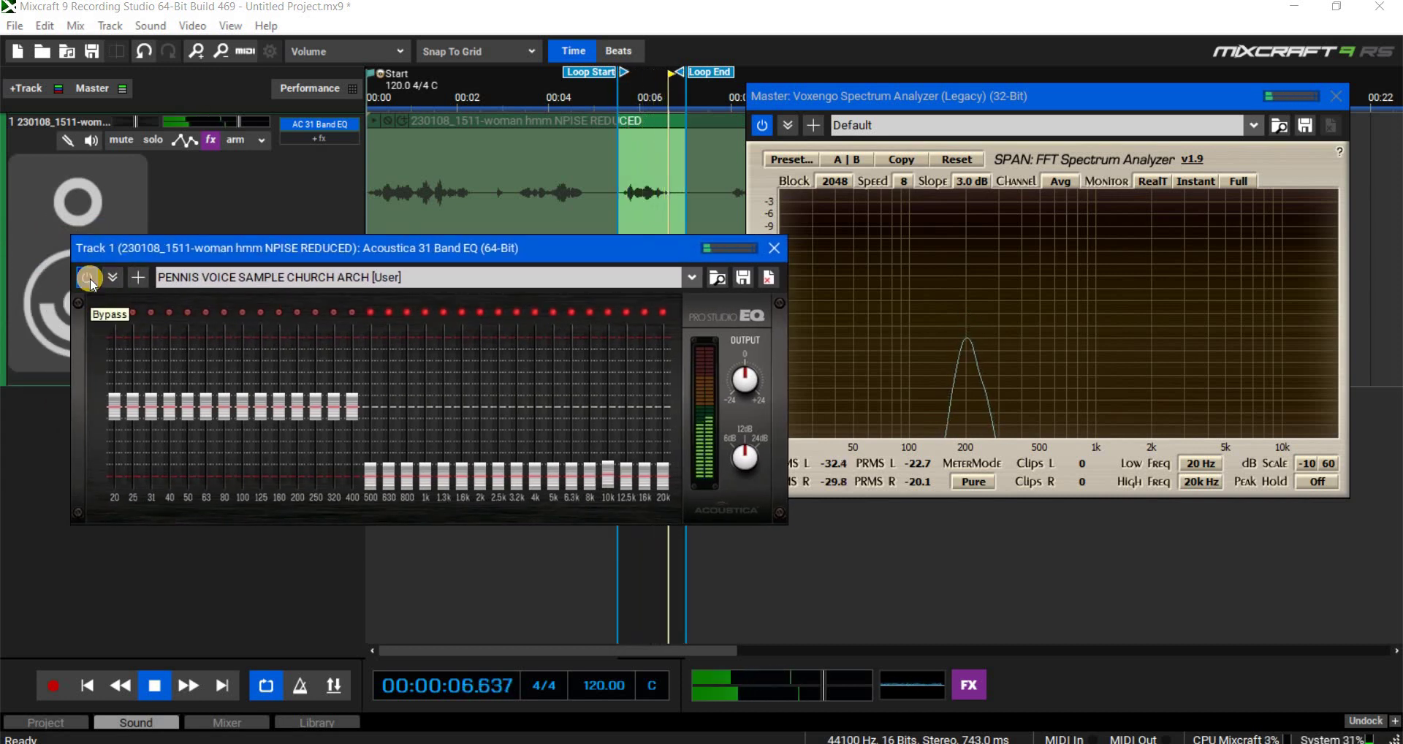
click(89, 280)
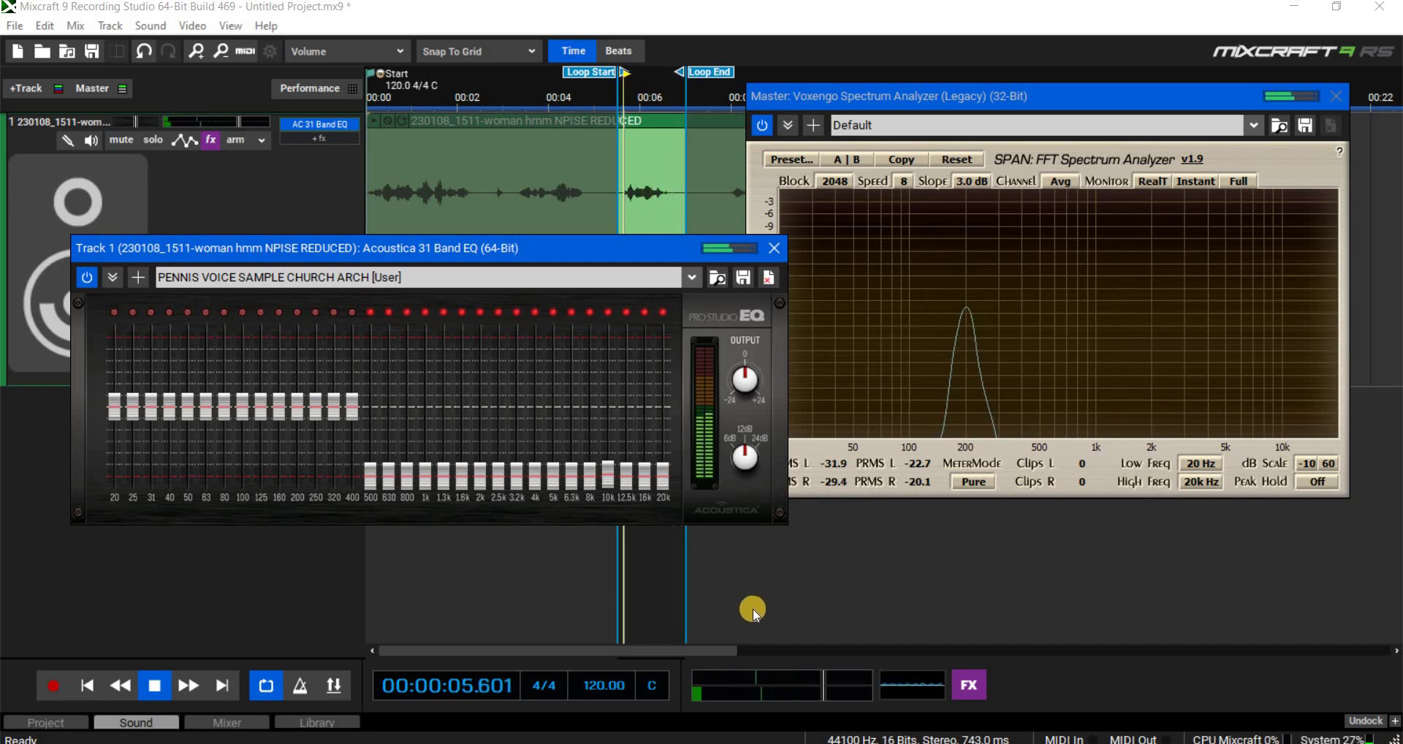
Move the EQ window clear of the spectrum analyzer and set the analyzer's Monitor mode to Avg.
drag(593, 241, 512, 196)
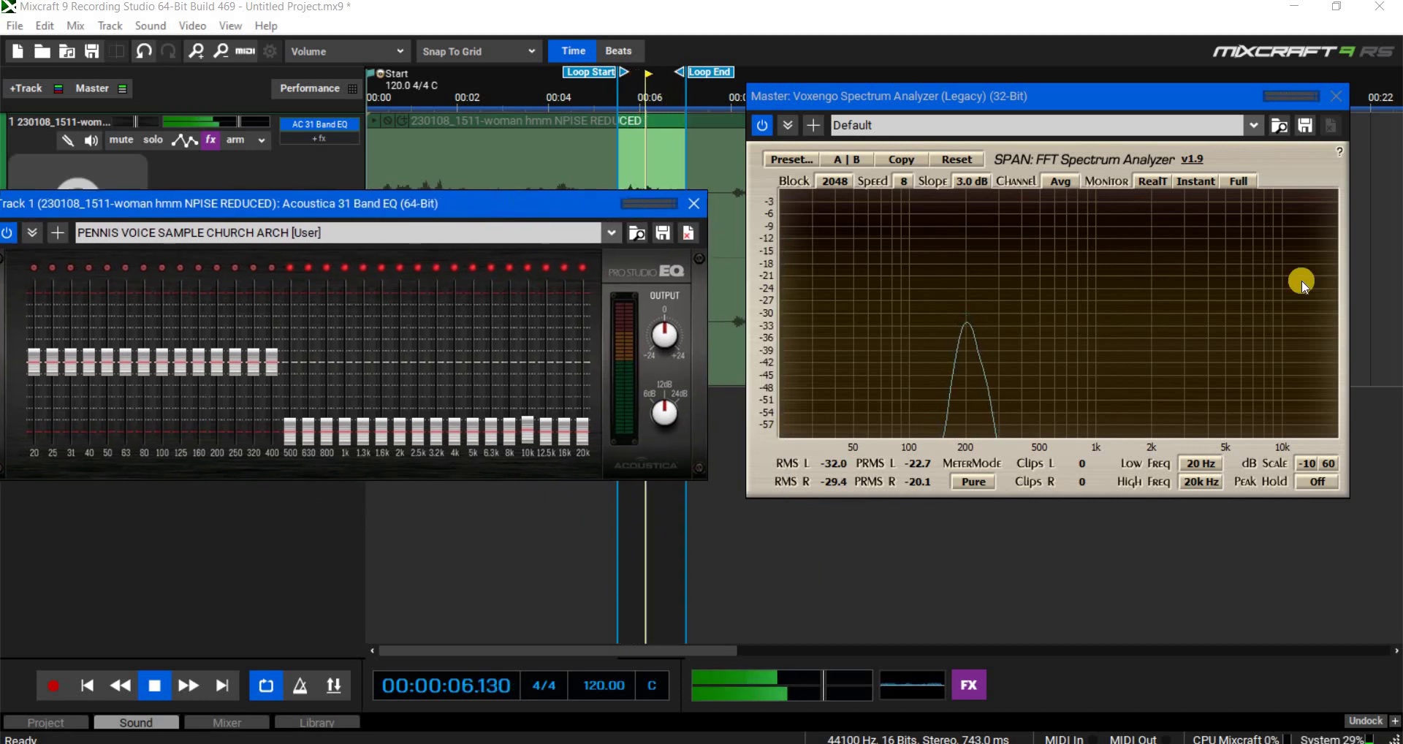
click(1152, 181)
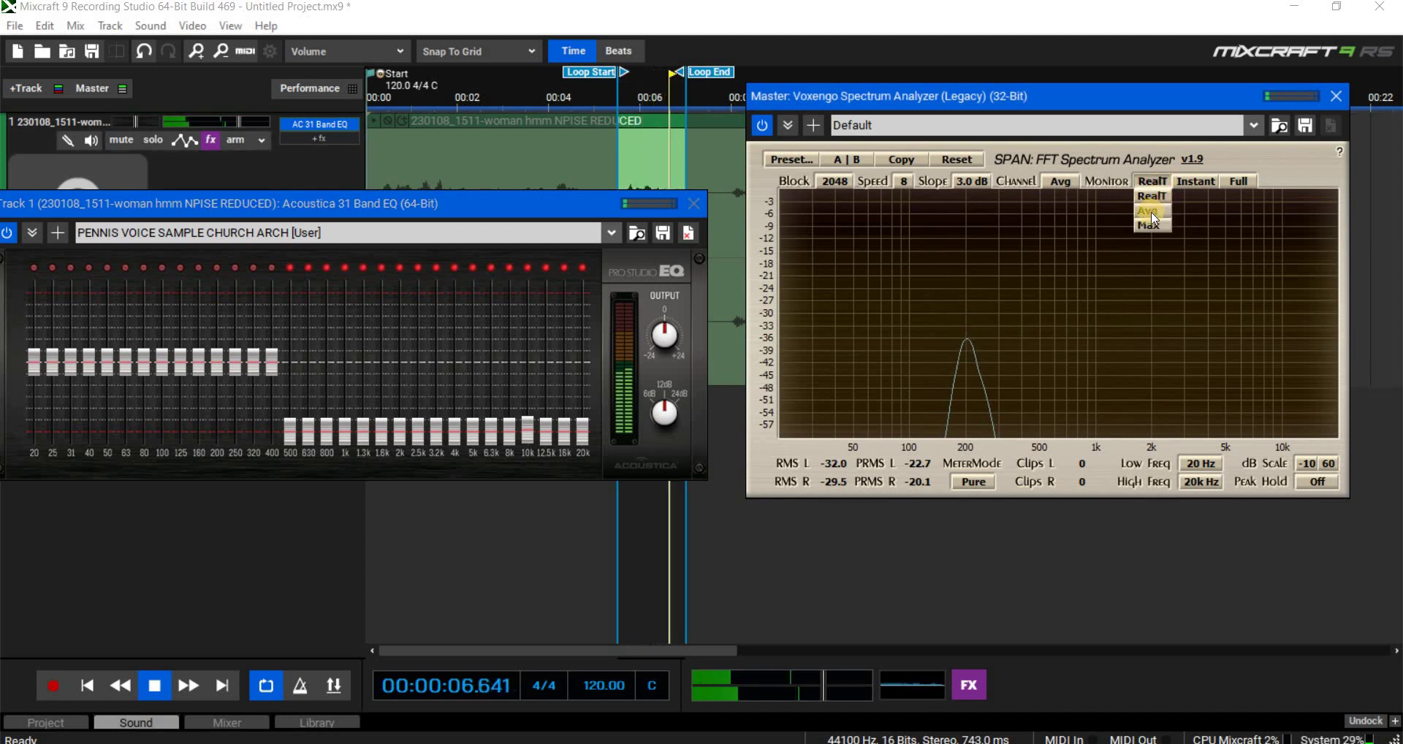
click(1150, 210)
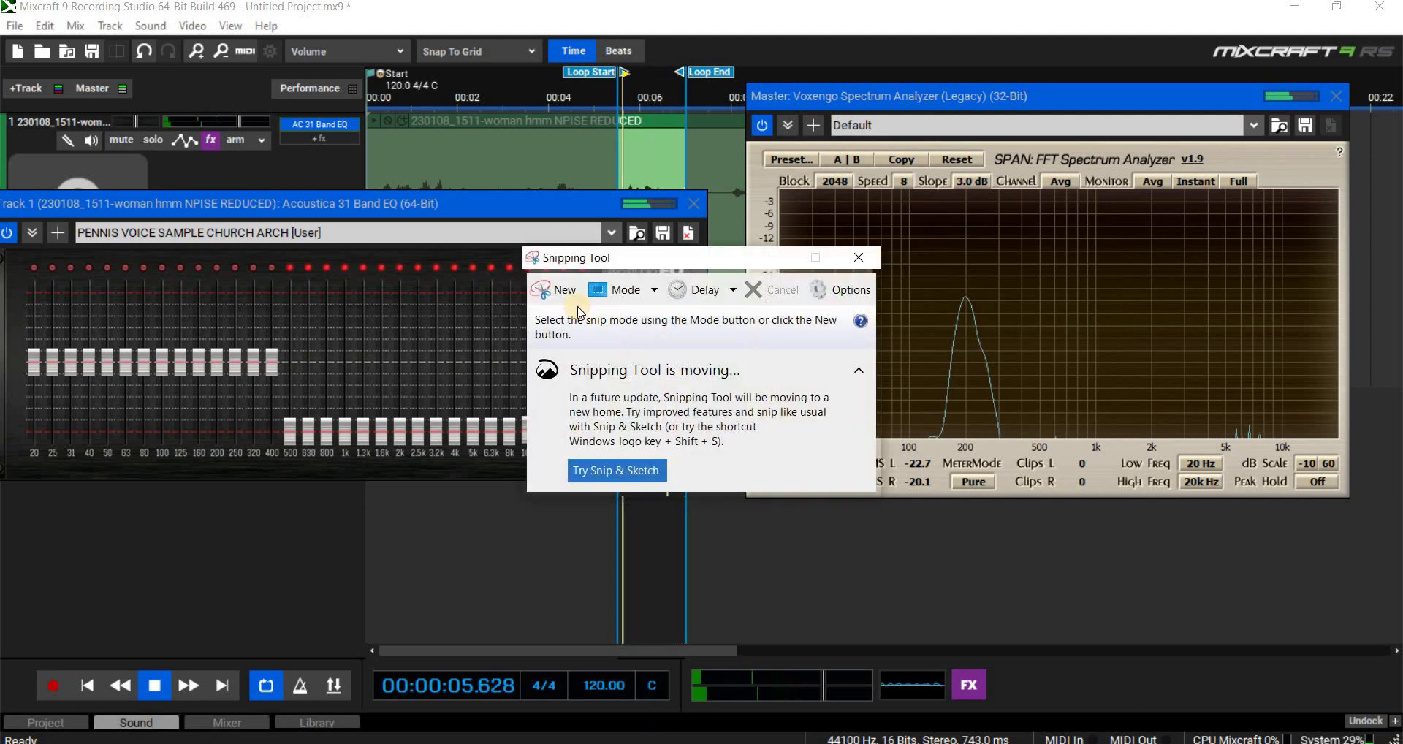
Snip the spectrum analyzer window and save it to the desktop as a JPEG named with the speaker's first name plus "VOICE SAMPLE".
click(565, 290)
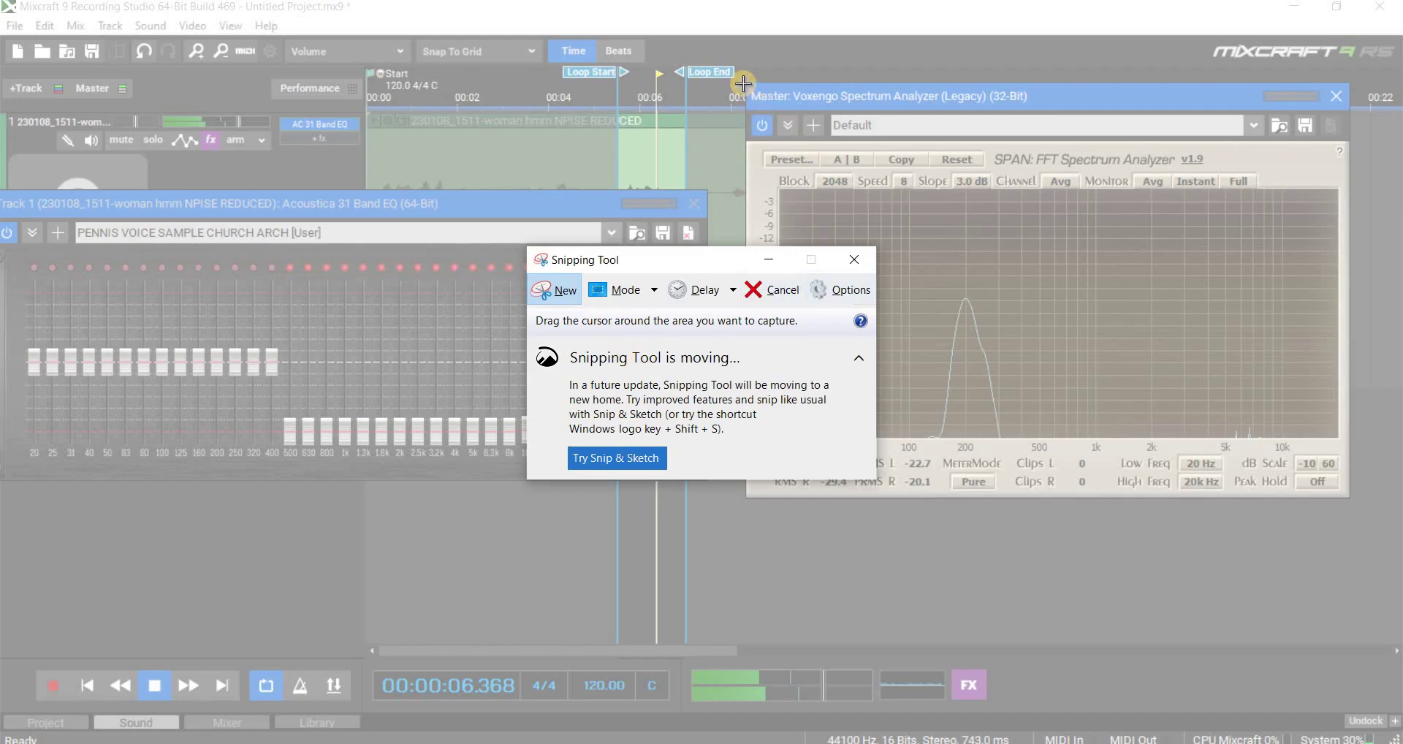
drag(744, 82, 1351, 496)
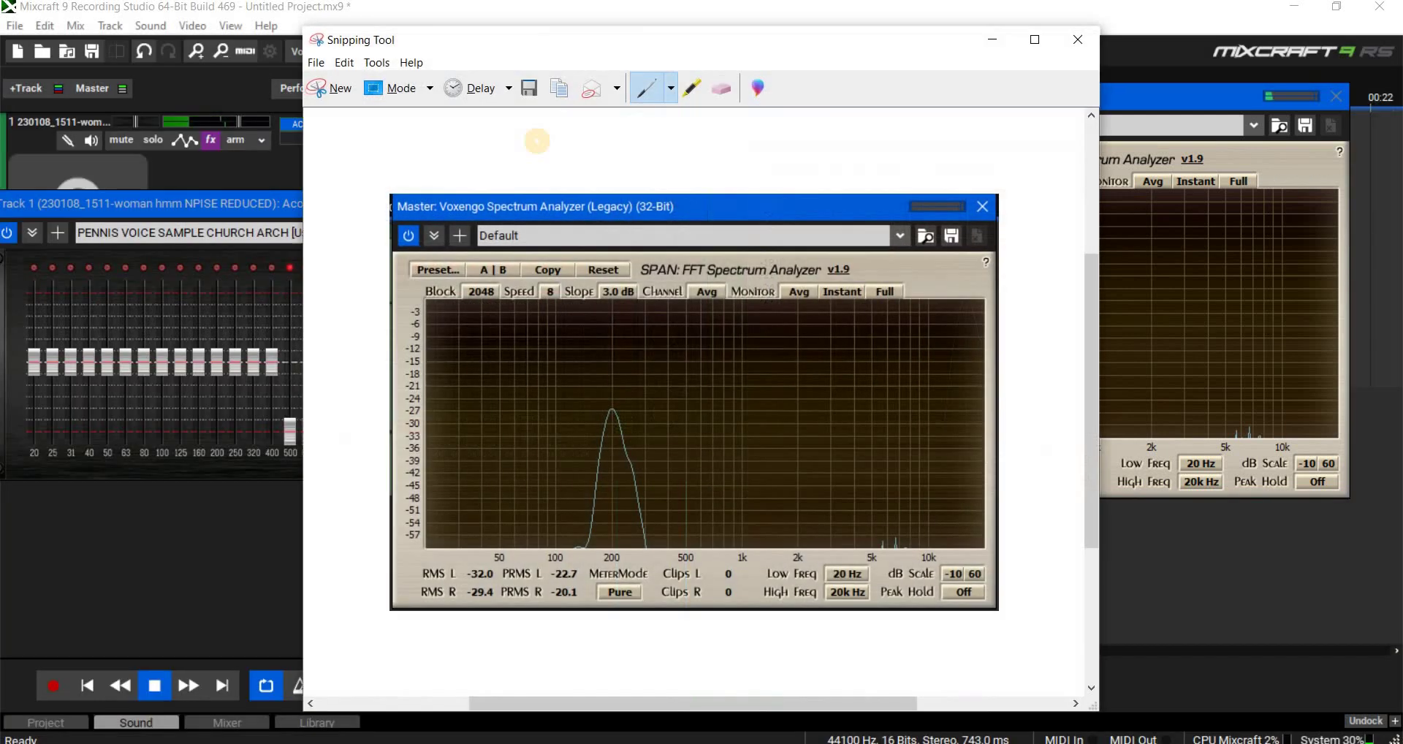
click(529, 87)
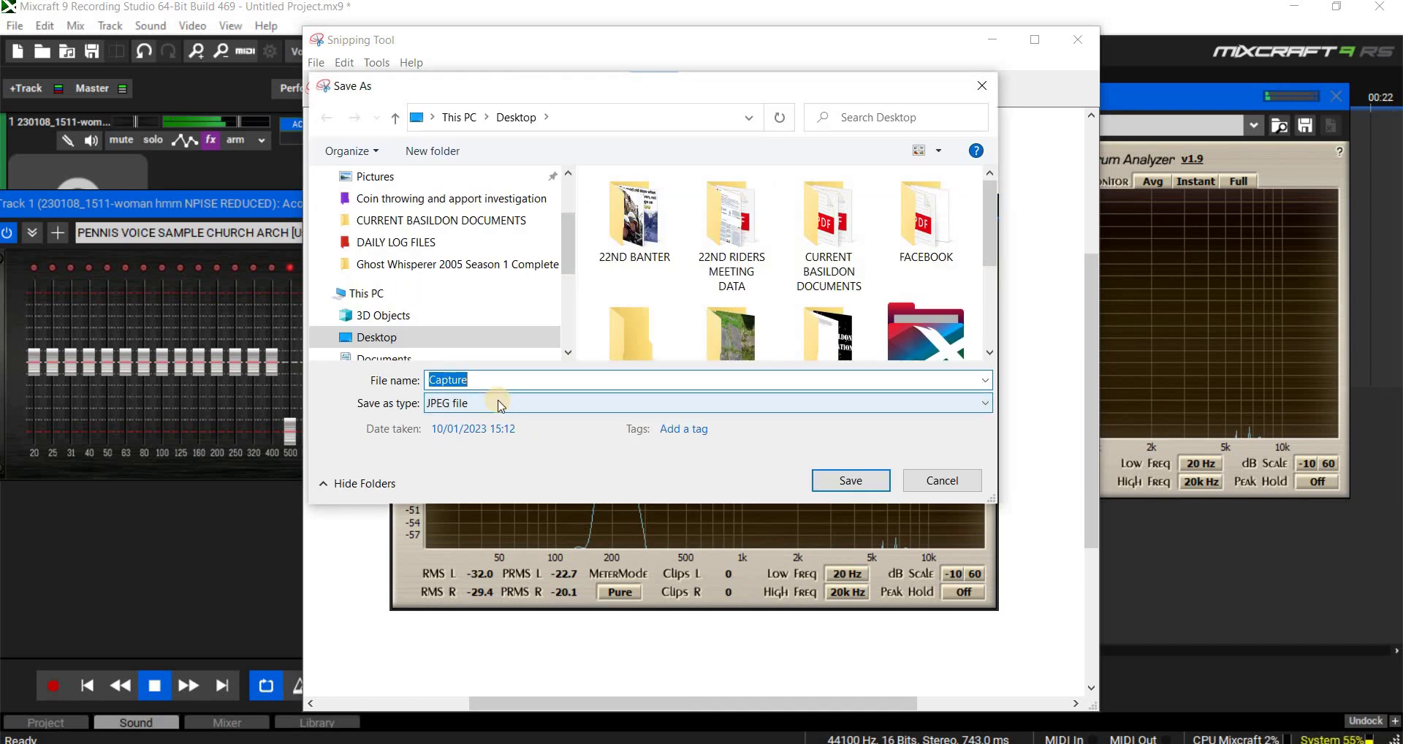
text(PENNI V)
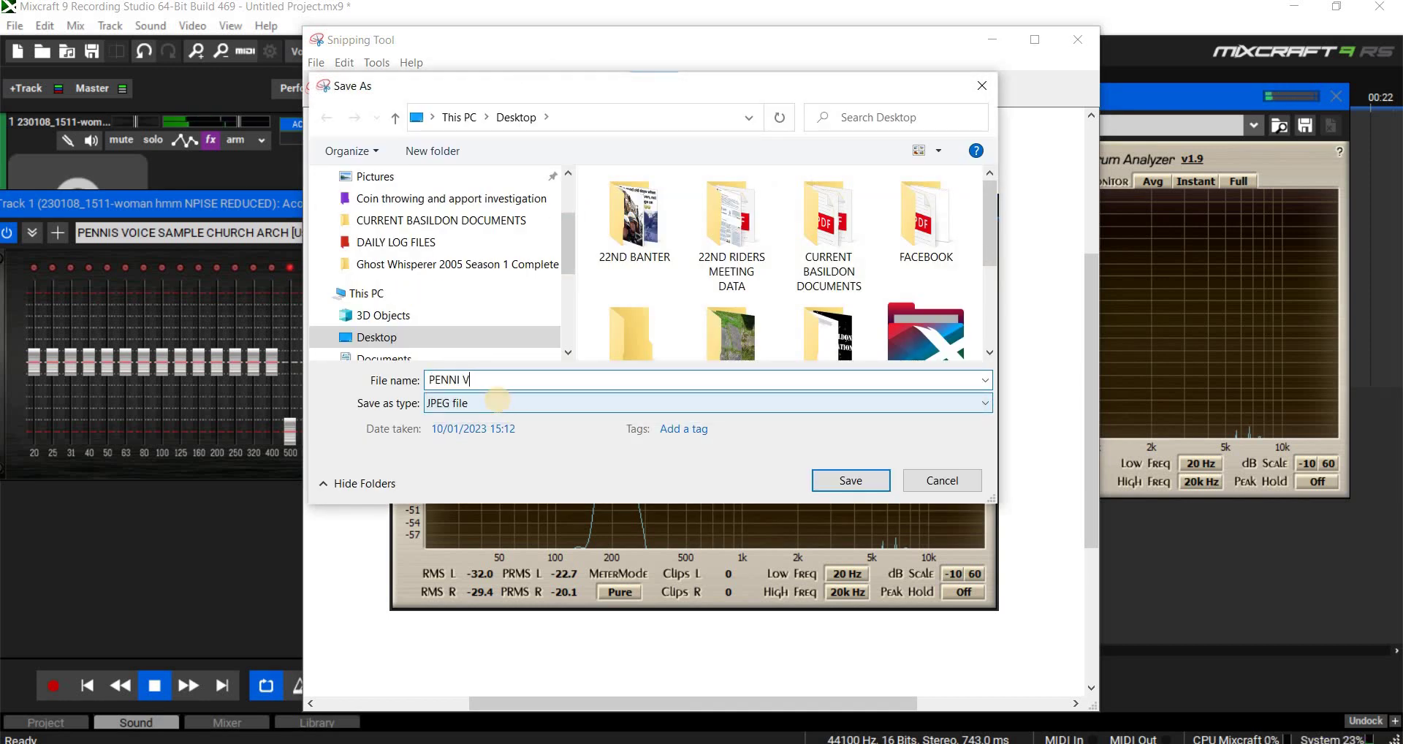
text(OICE SAMPLE)
click(851, 480)
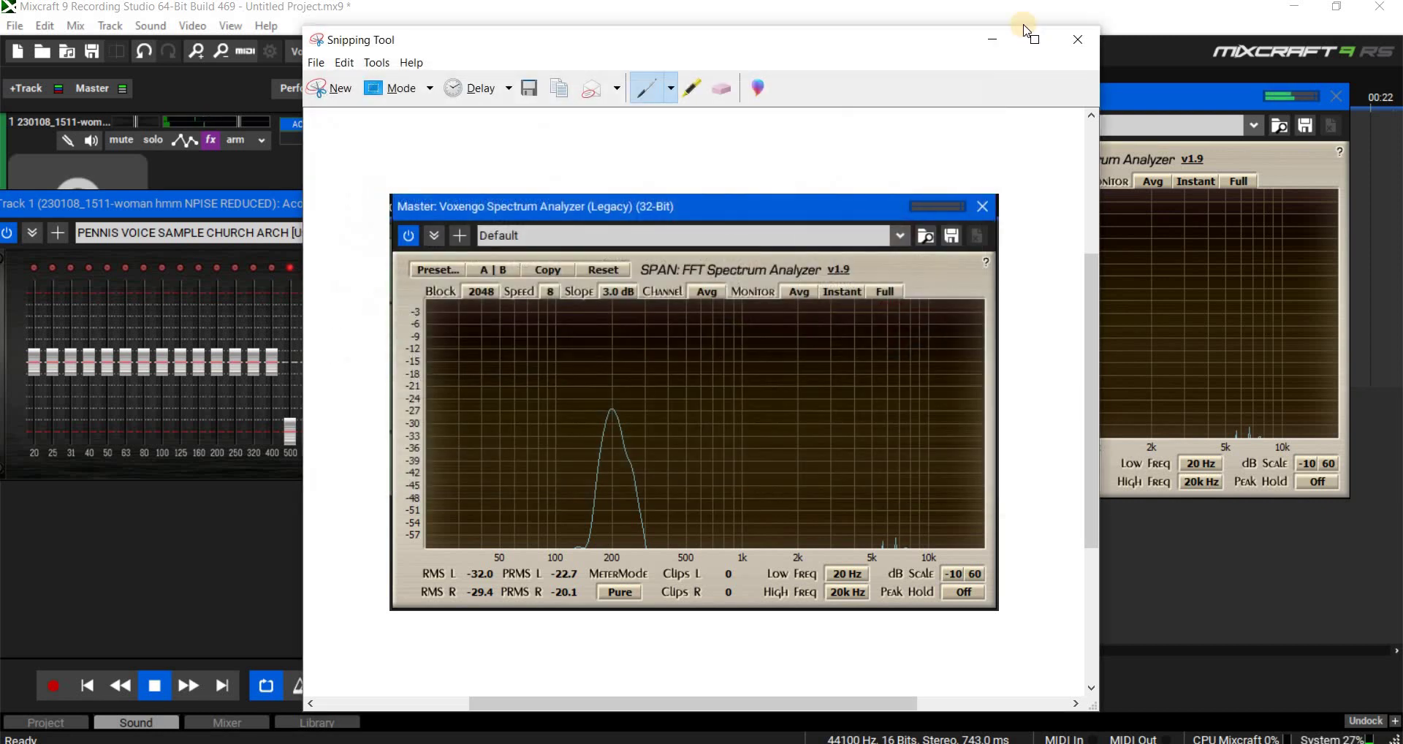
click(1078, 39)
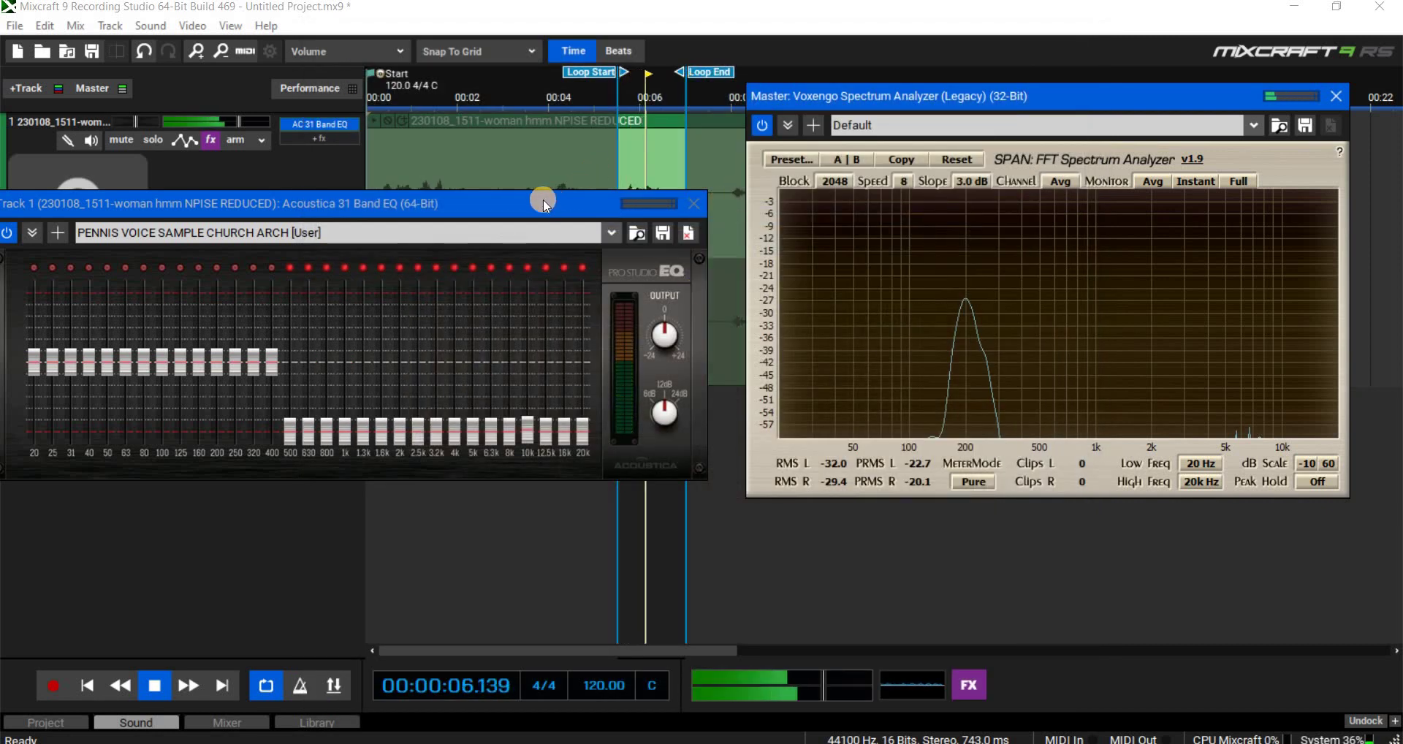
Stop playback, clear the EQ window away, and loop the preceding utterance from about 3 to 5 seconds.
drag(544, 203, 829, 485)
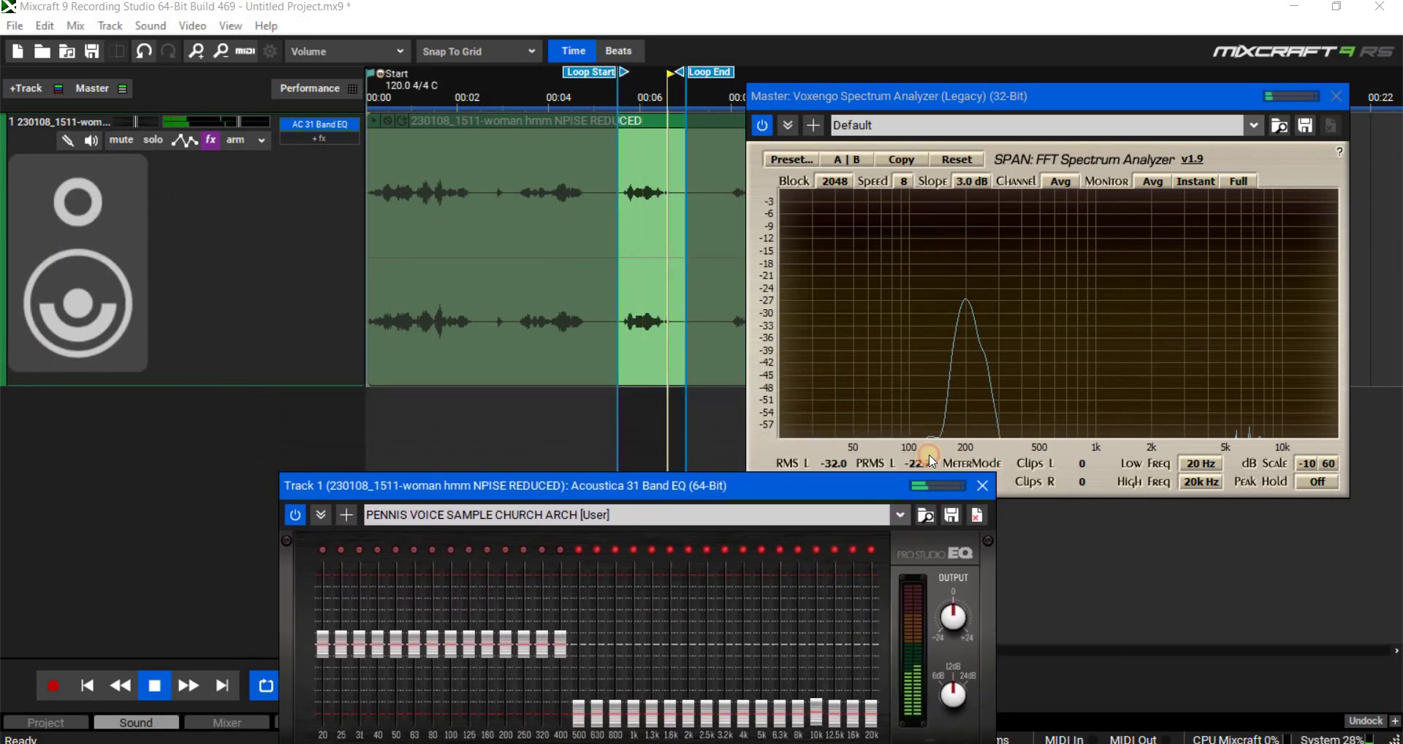
click(154, 686)
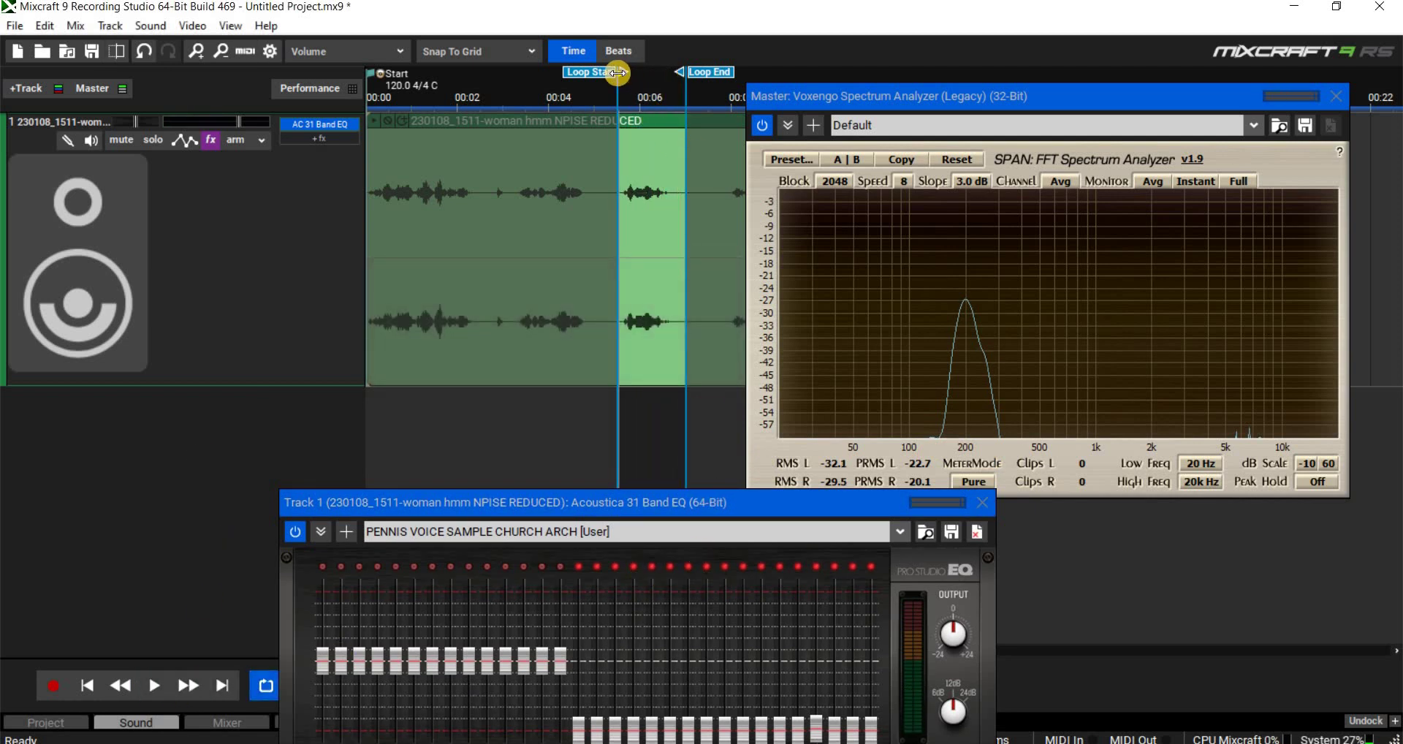
drag(618, 72, 528, 94)
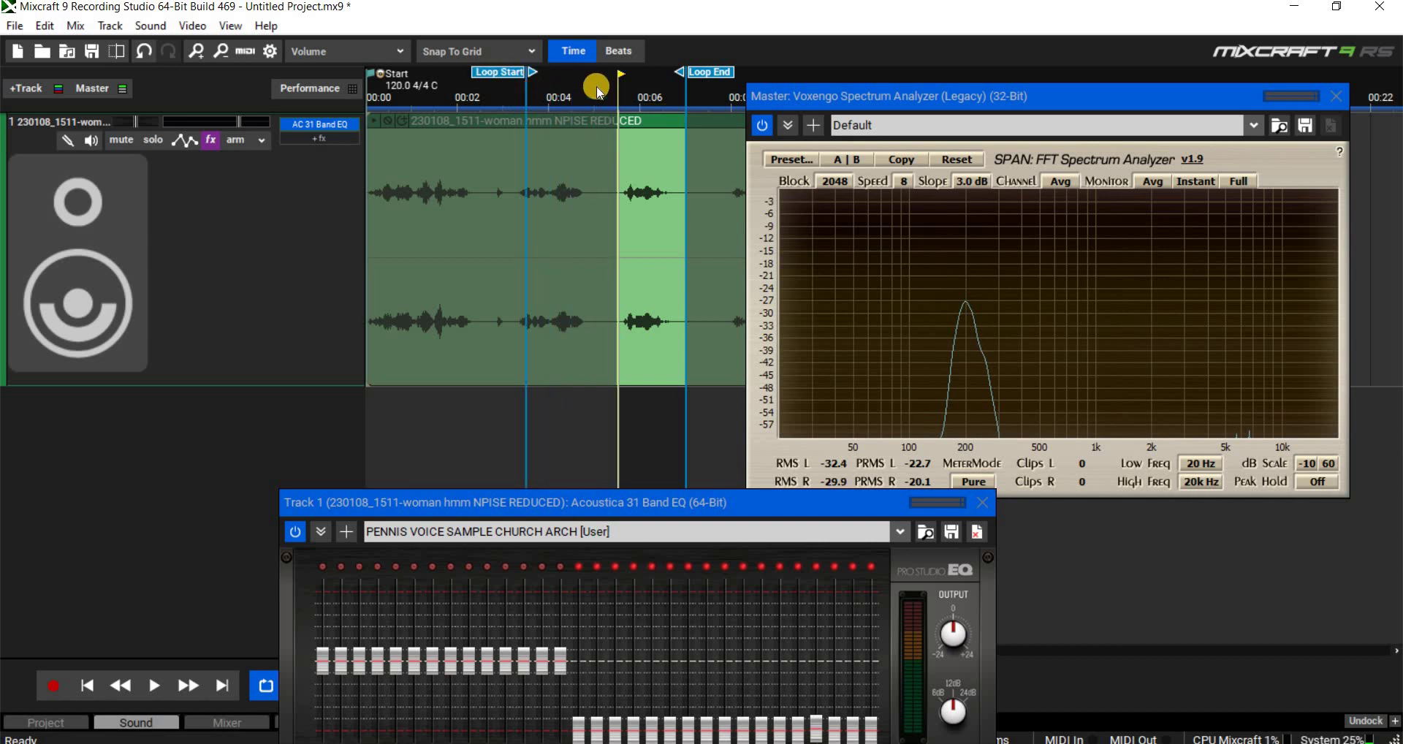
mouse_move(679, 73)
mouse_down()
mouse_move(602, 102)
mouse_move(603, 115)
mouse_up()
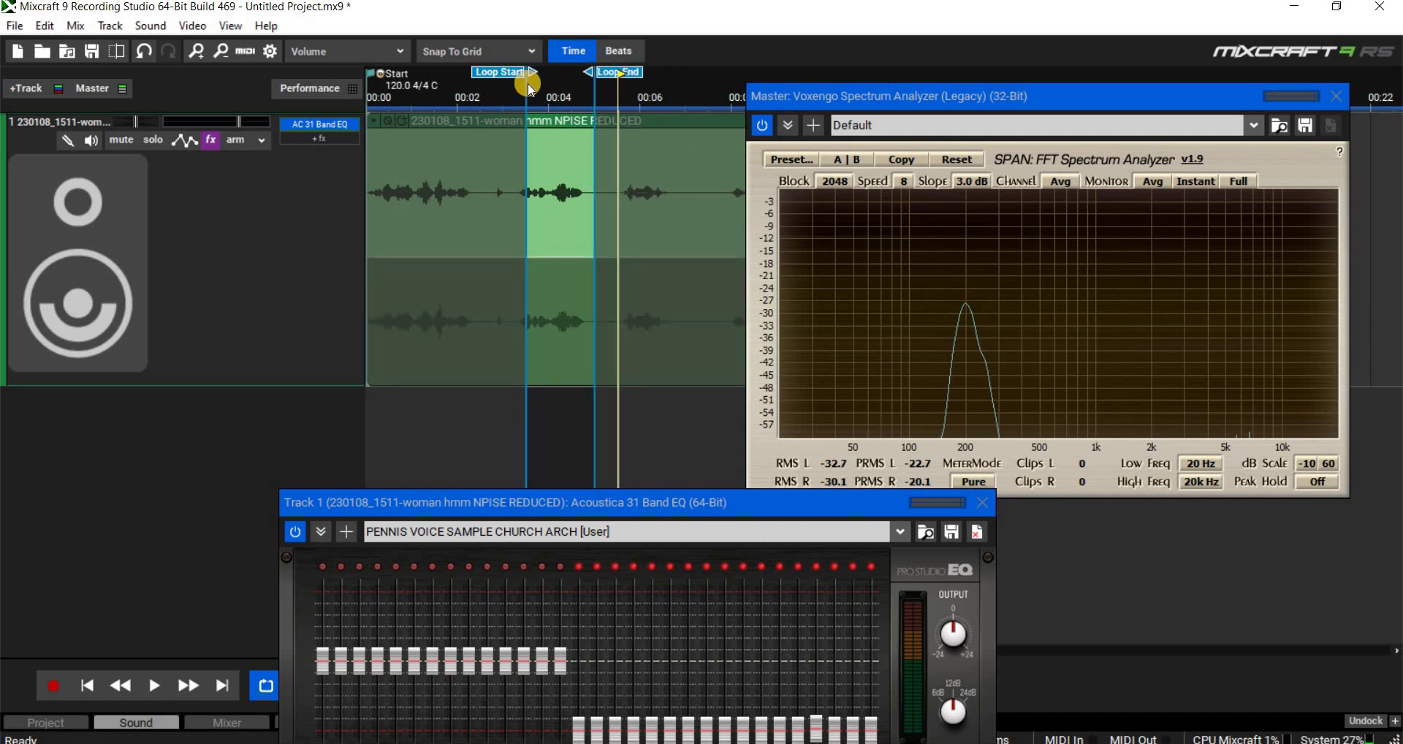
drag(510, 95, 487, 98)
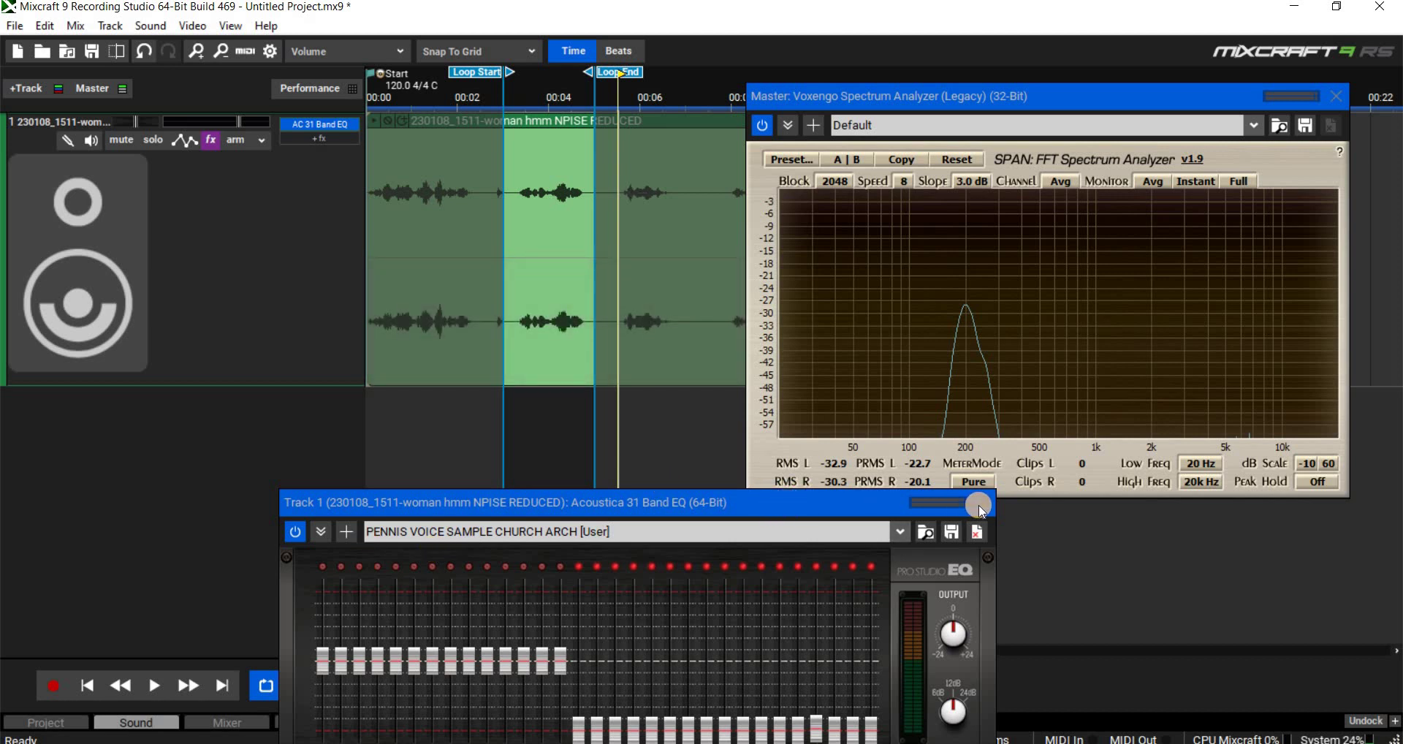
click(389, 626)
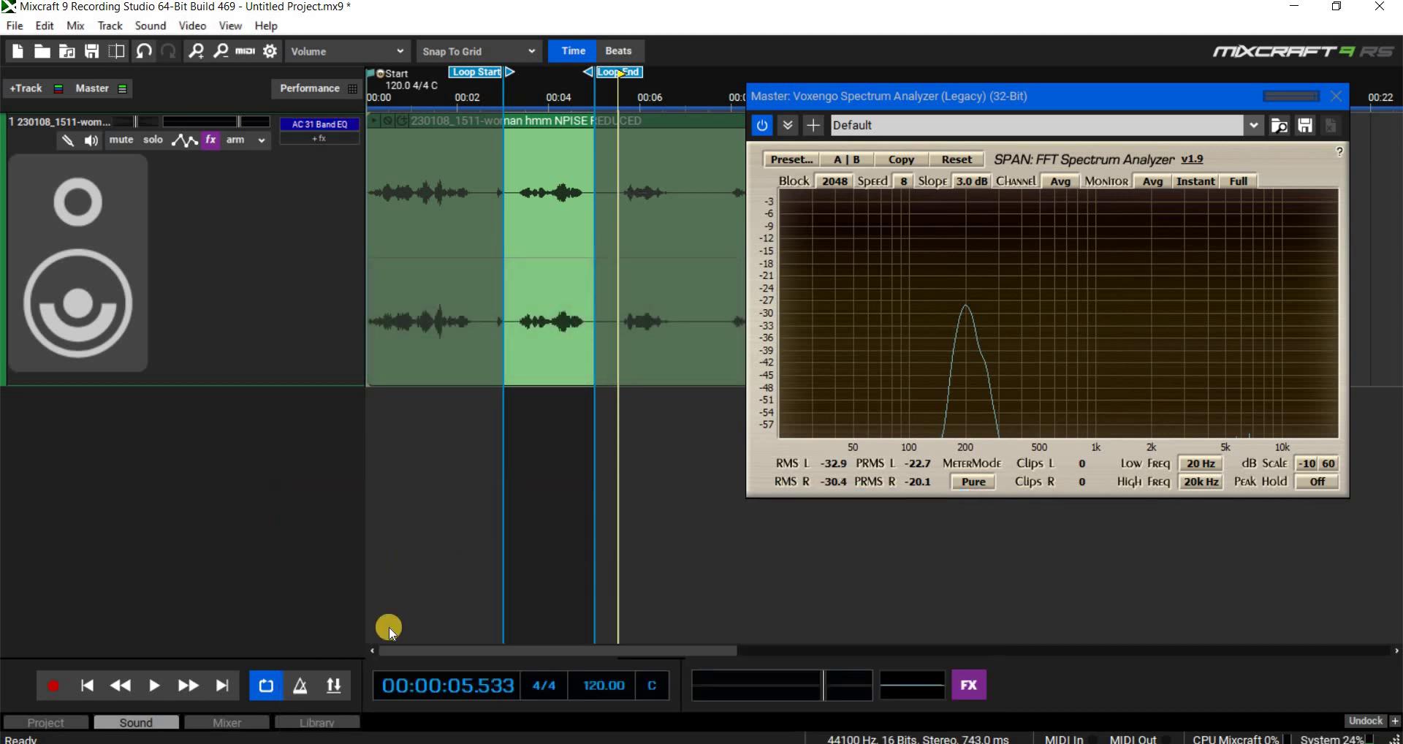
Play the new loop with the analyzer's Monitor mode on RealT and tighten it to about 3.5 to 4.5 seconds.
click(161, 680)
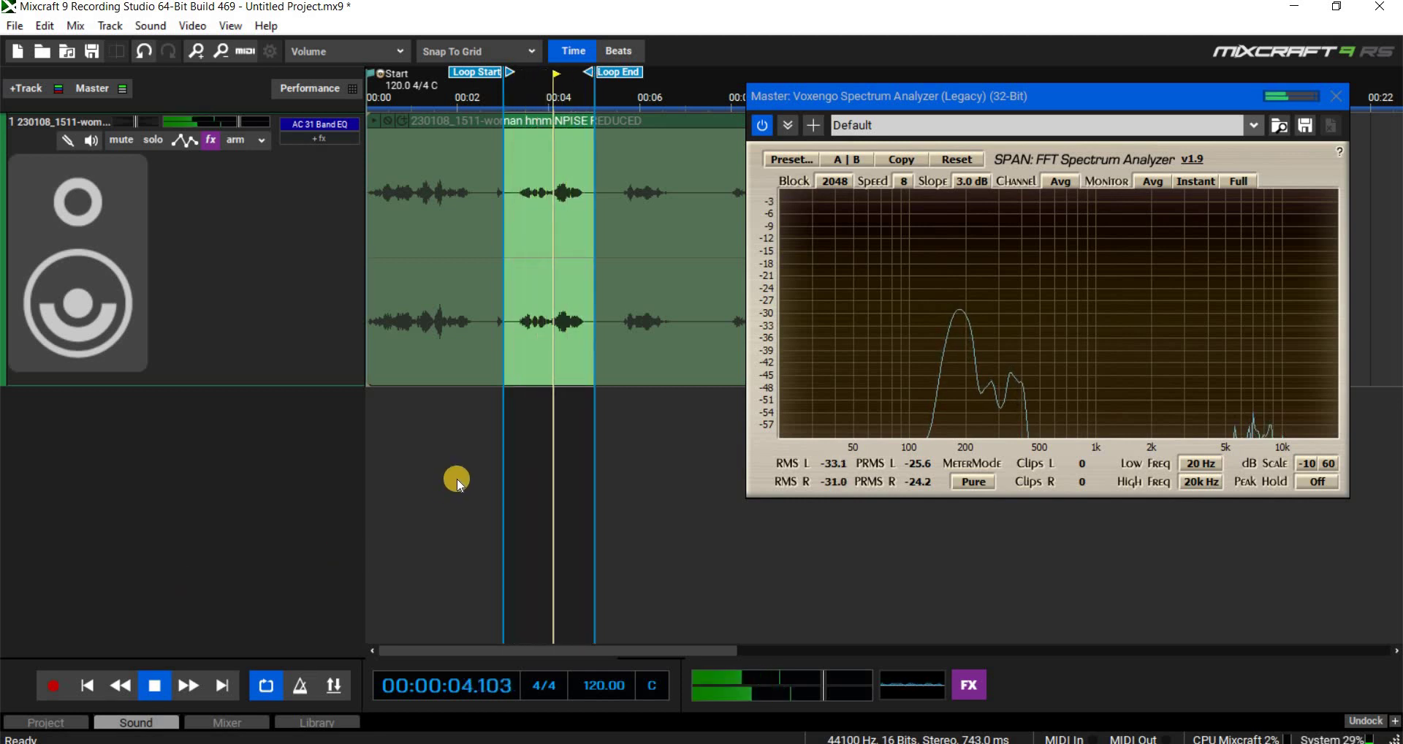
click(1154, 181)
click(1150, 196)
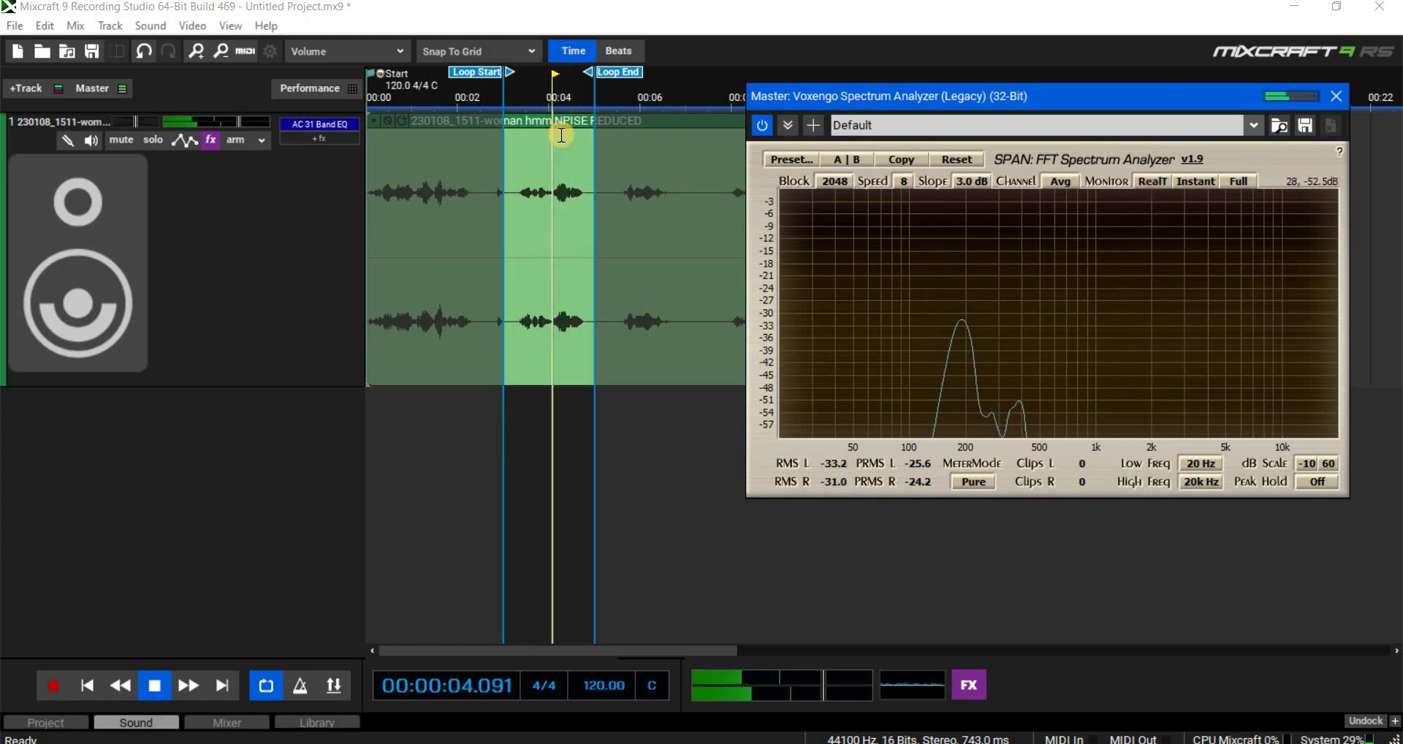
drag(512, 73, 528, 73)
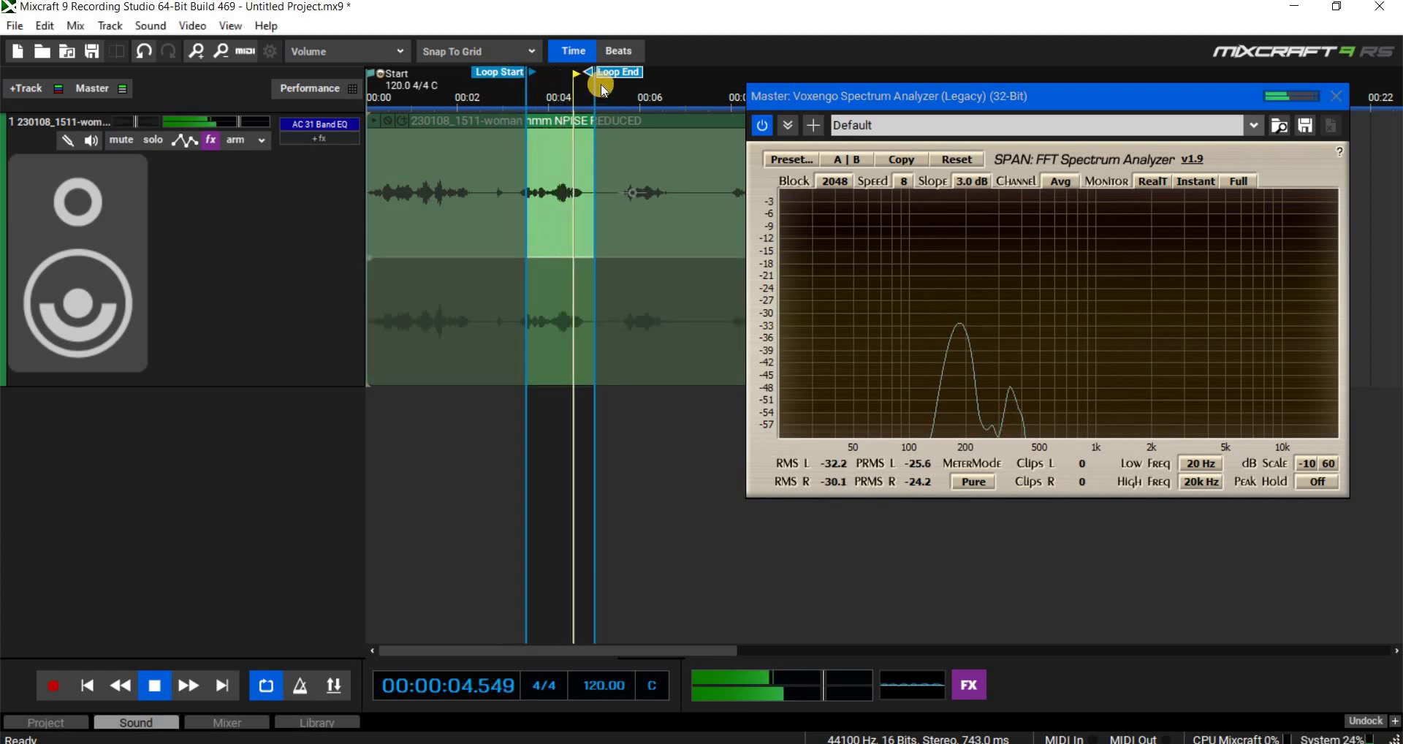
drag(601, 76, 572, 74)
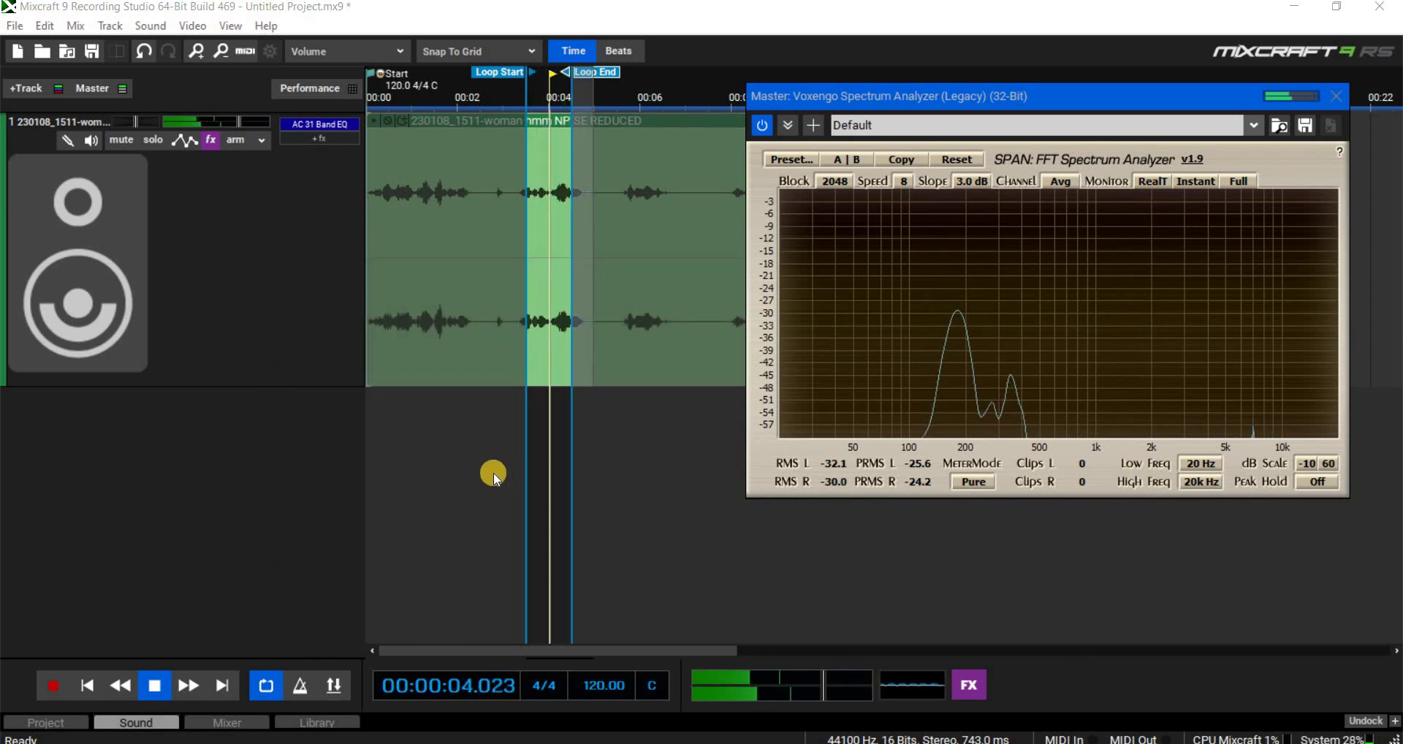
Open the saved voice sample image from the desktop and place it beside the live analyzer to compare the two spectra.
key(super+e)
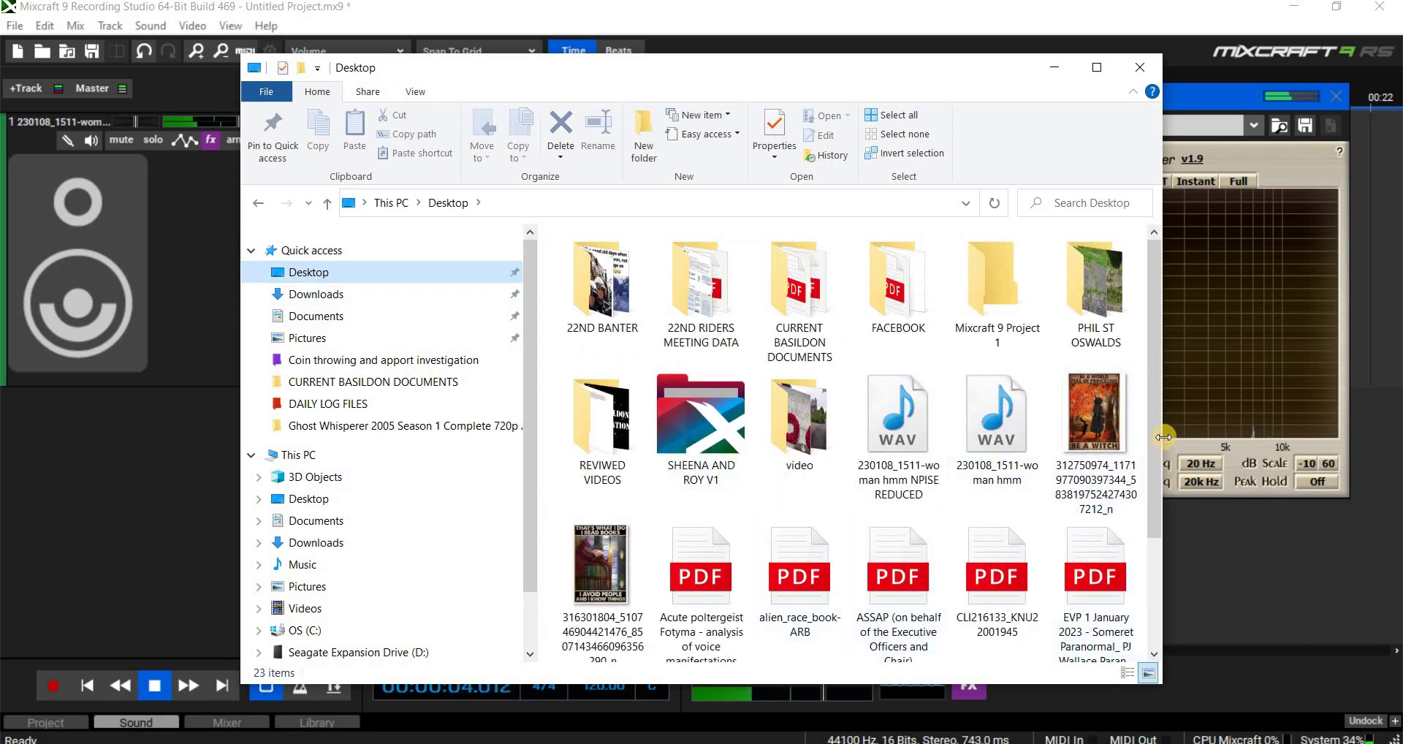
scroll(1156, 444, down, 2)
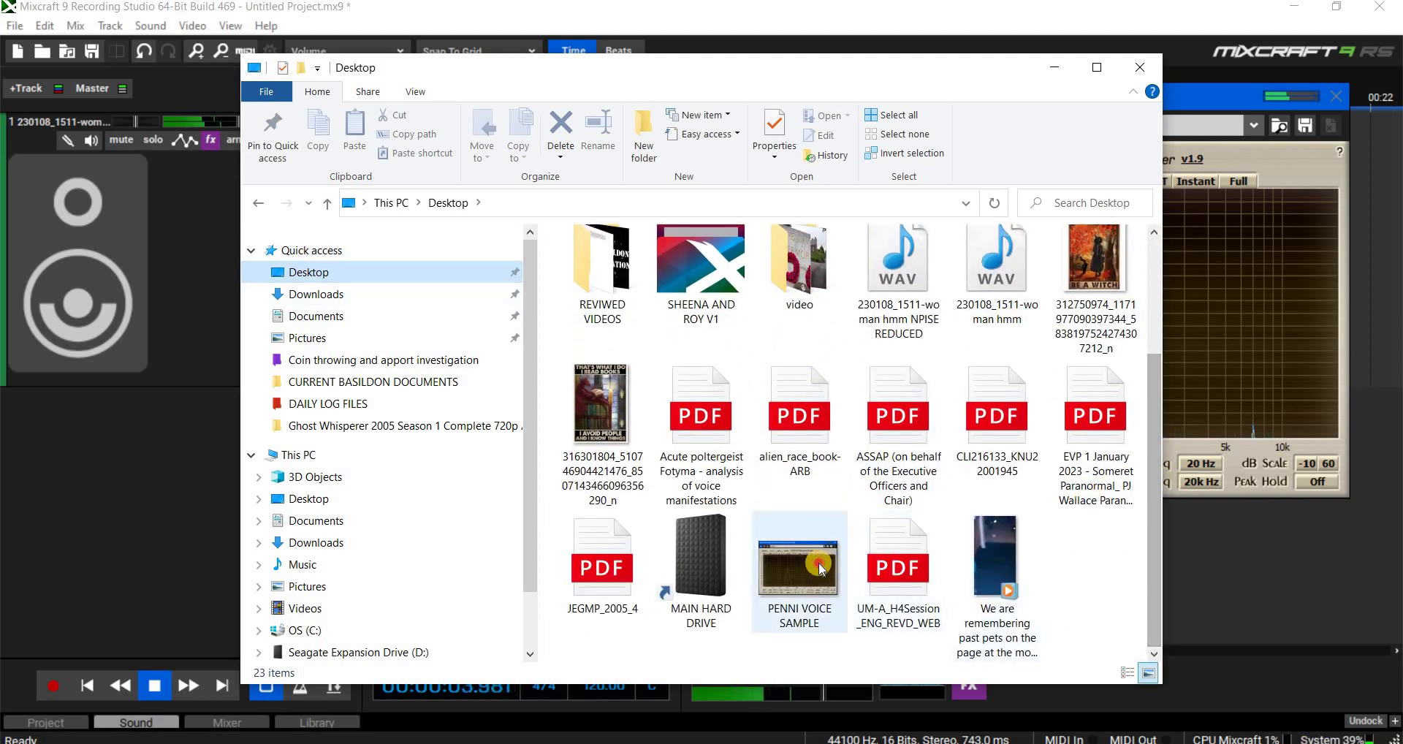
click(800, 577)
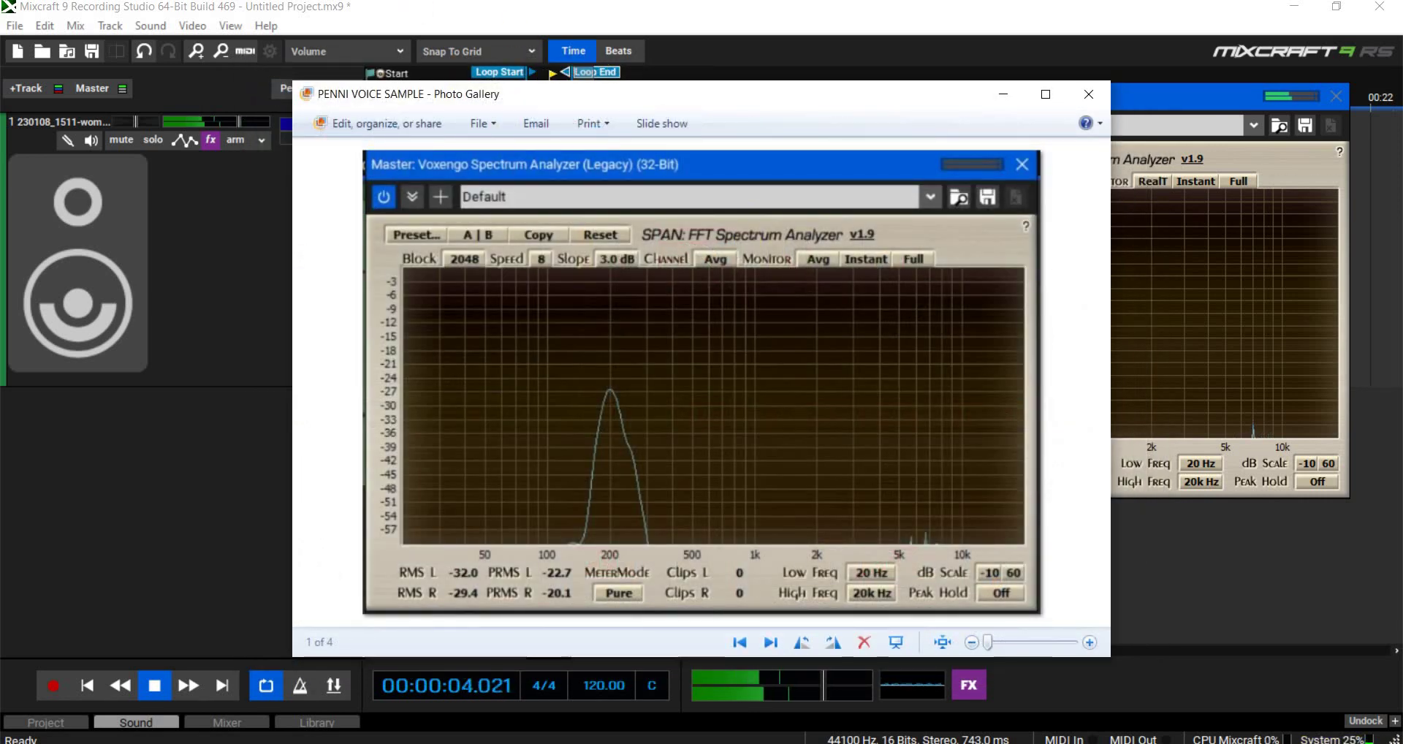
drag(745, 102, 317, 0)
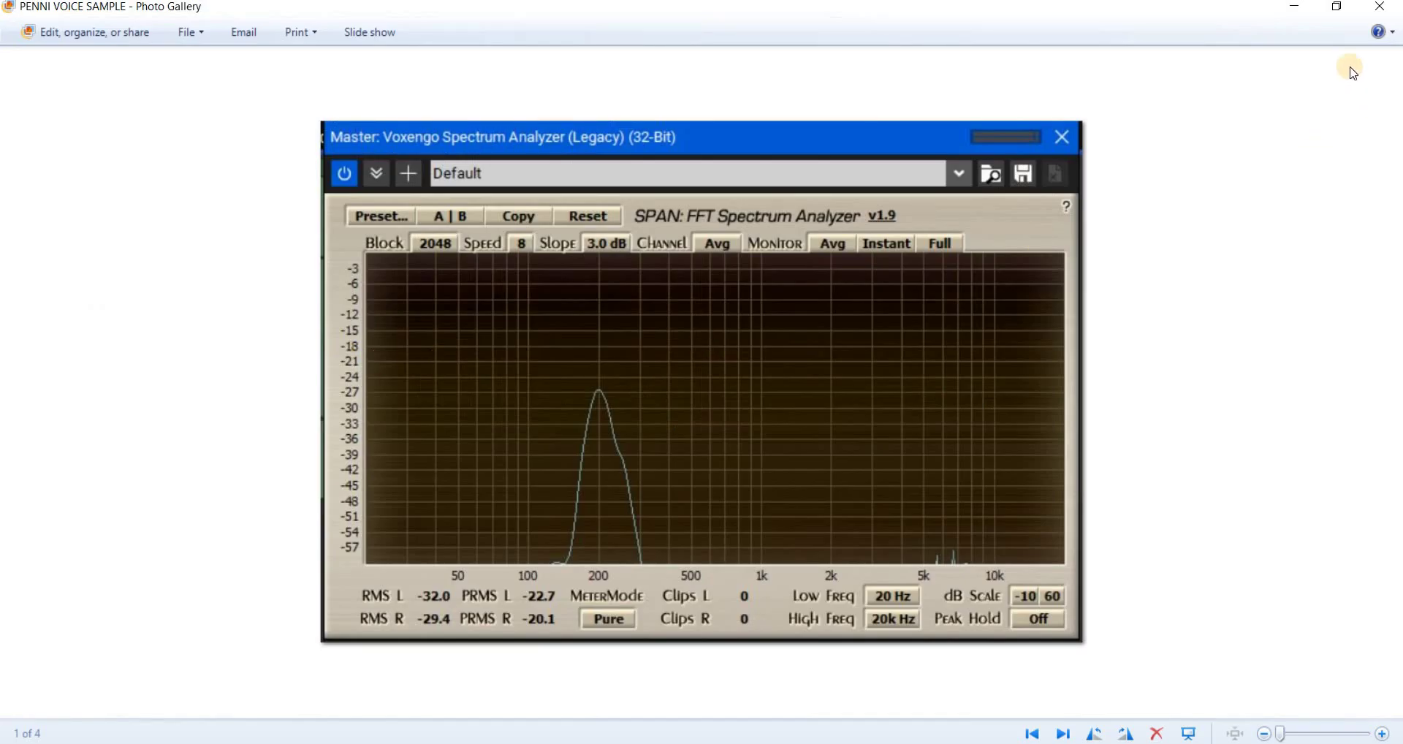
click(1336, 10)
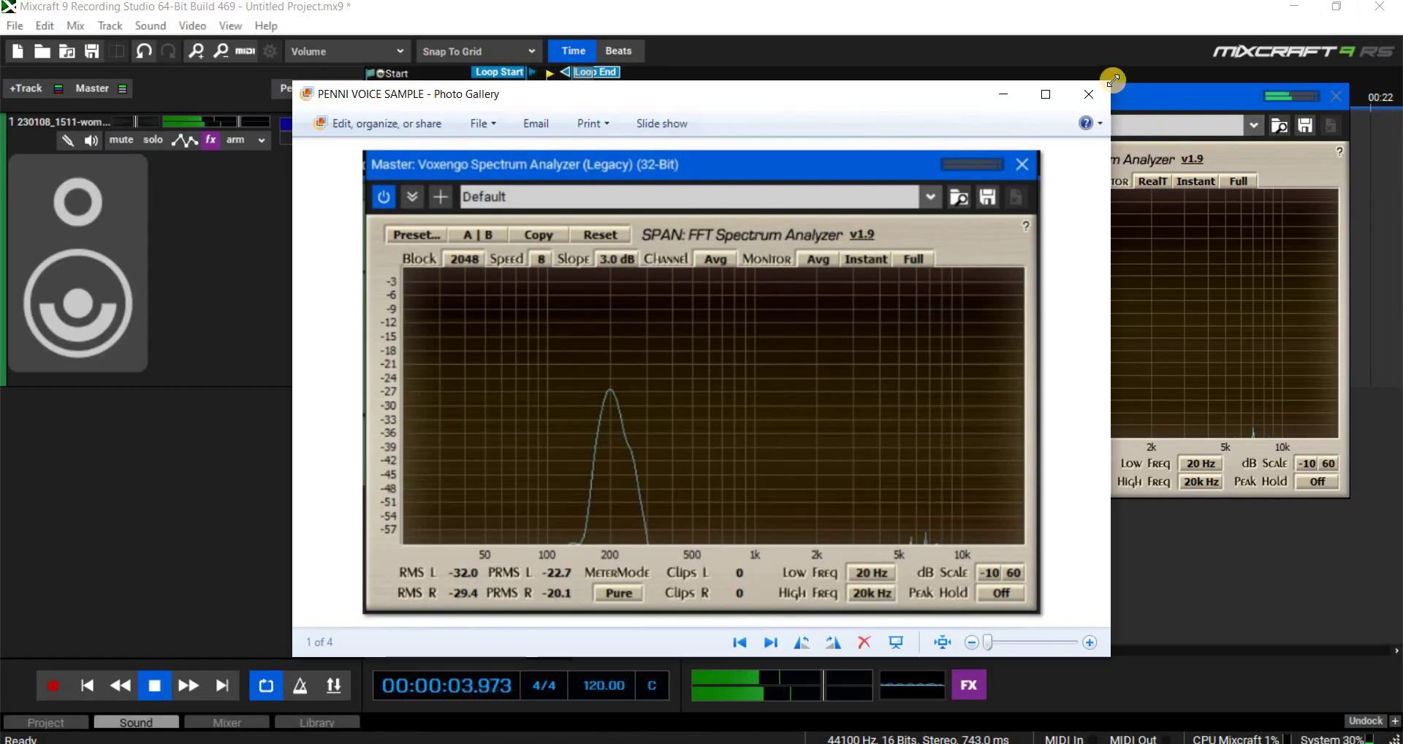
drag(1032, 92, 558, 15)
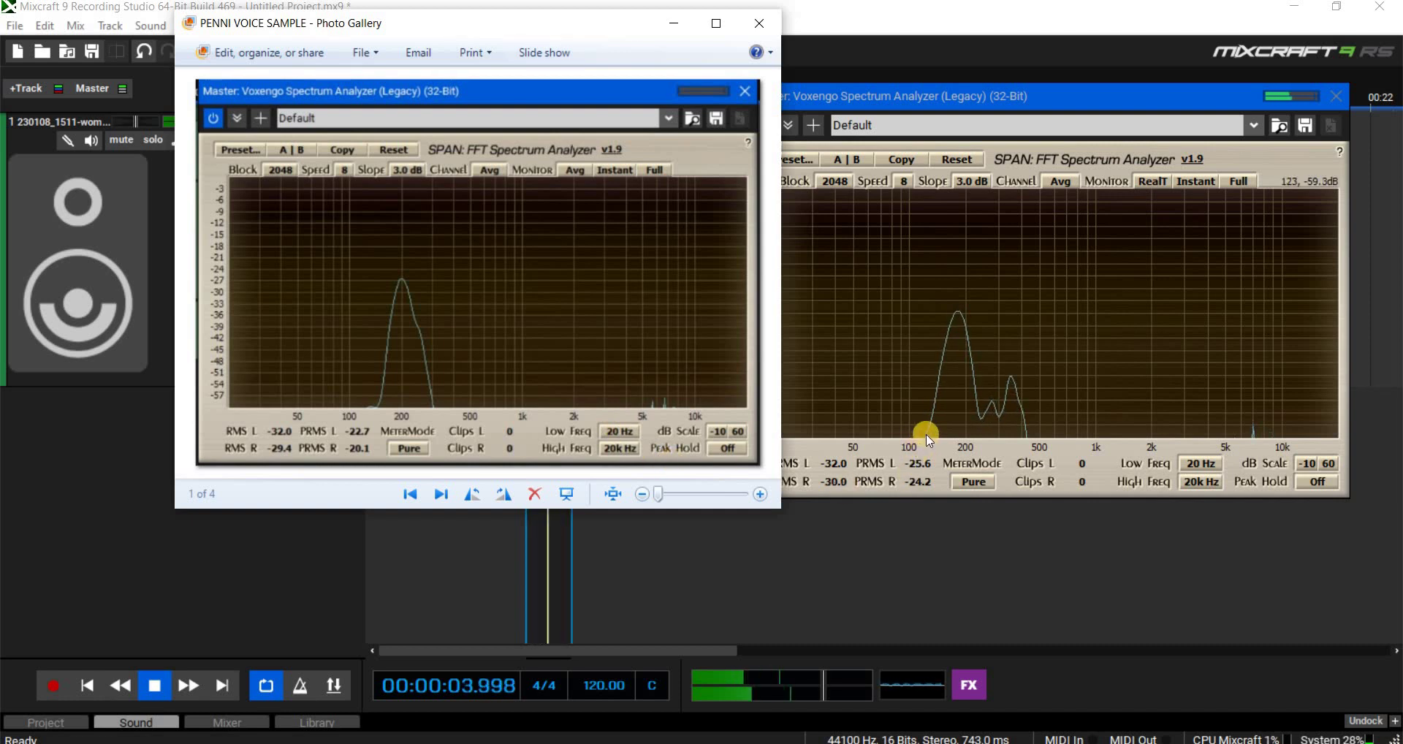
click(975, 402)
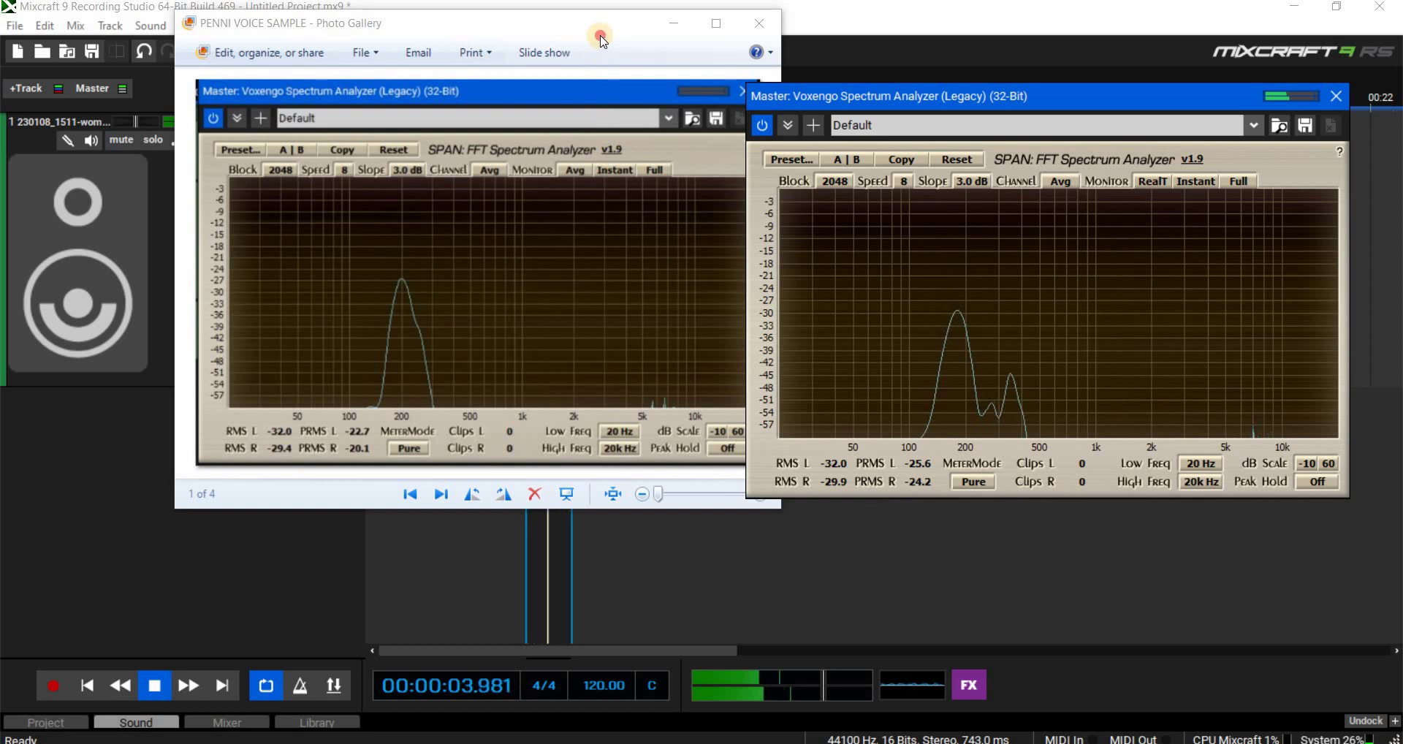
drag(601, 41, 601, 66)
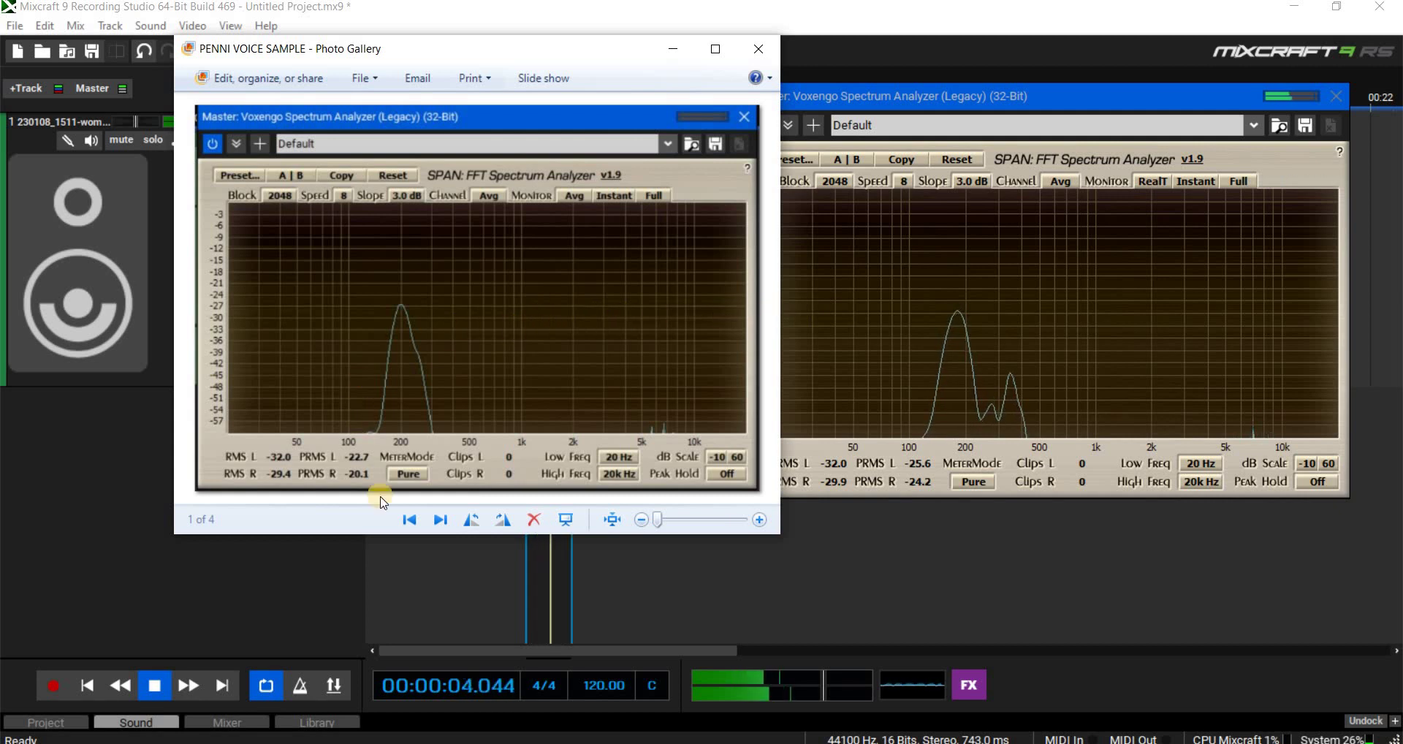
Stop playback, switch the analyzer's Monitor mode to Avg, and replay the tightened loop to build its averaged spectrum.
click(157, 686)
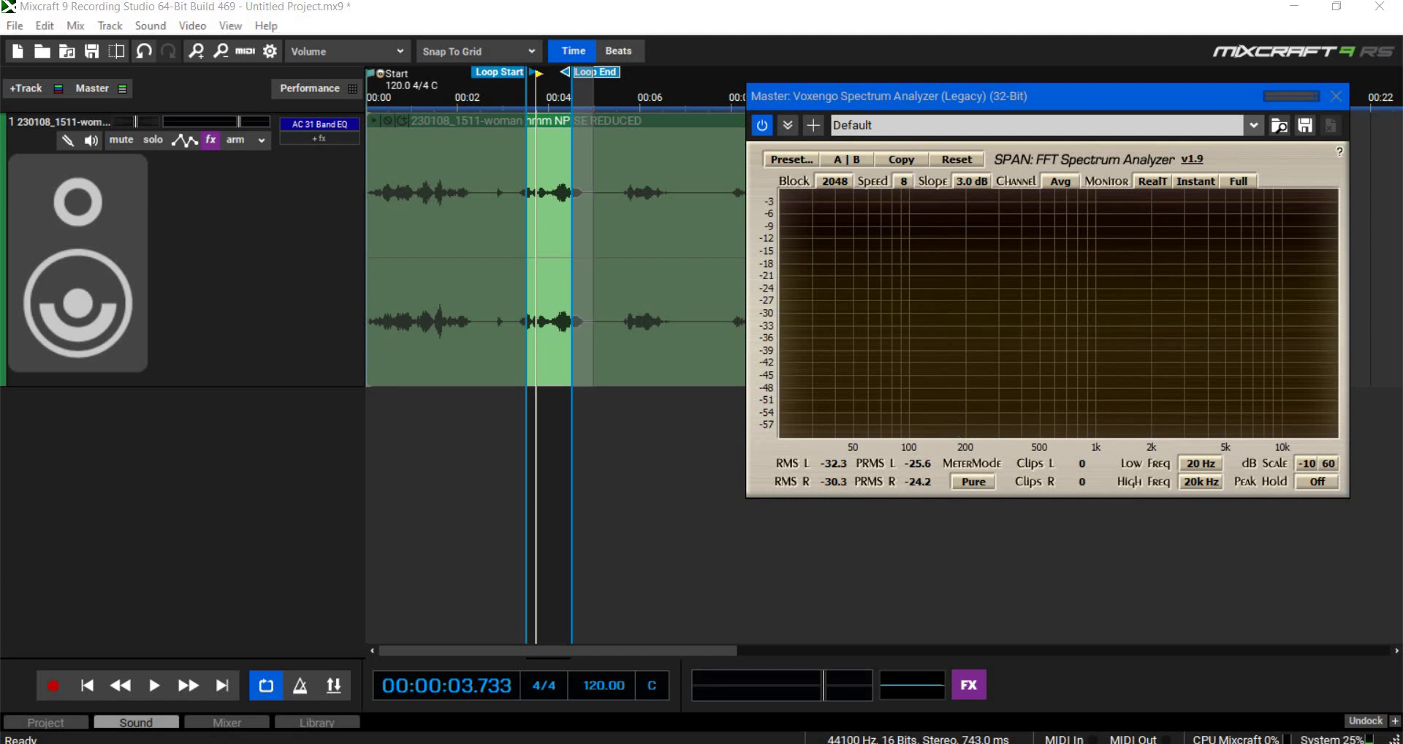
key(alt+Tab)
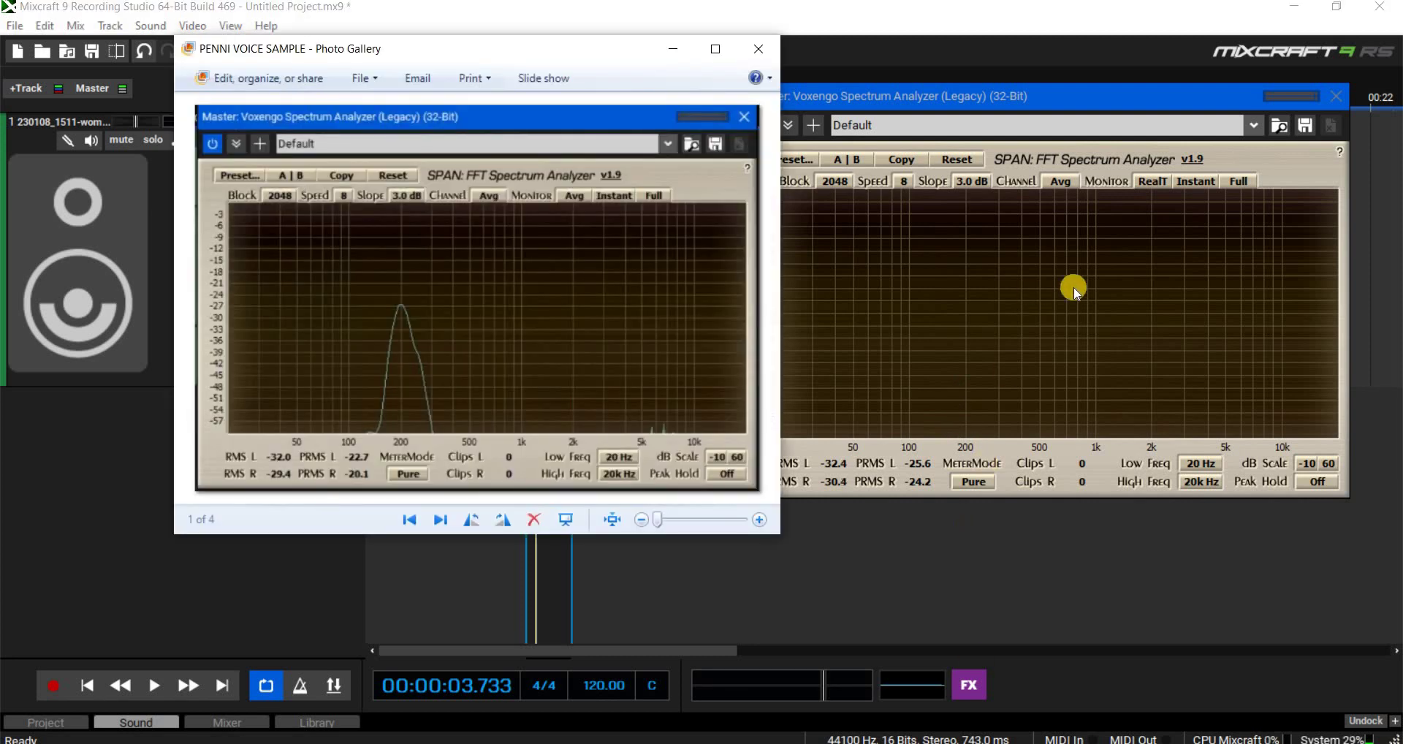
click(1153, 189)
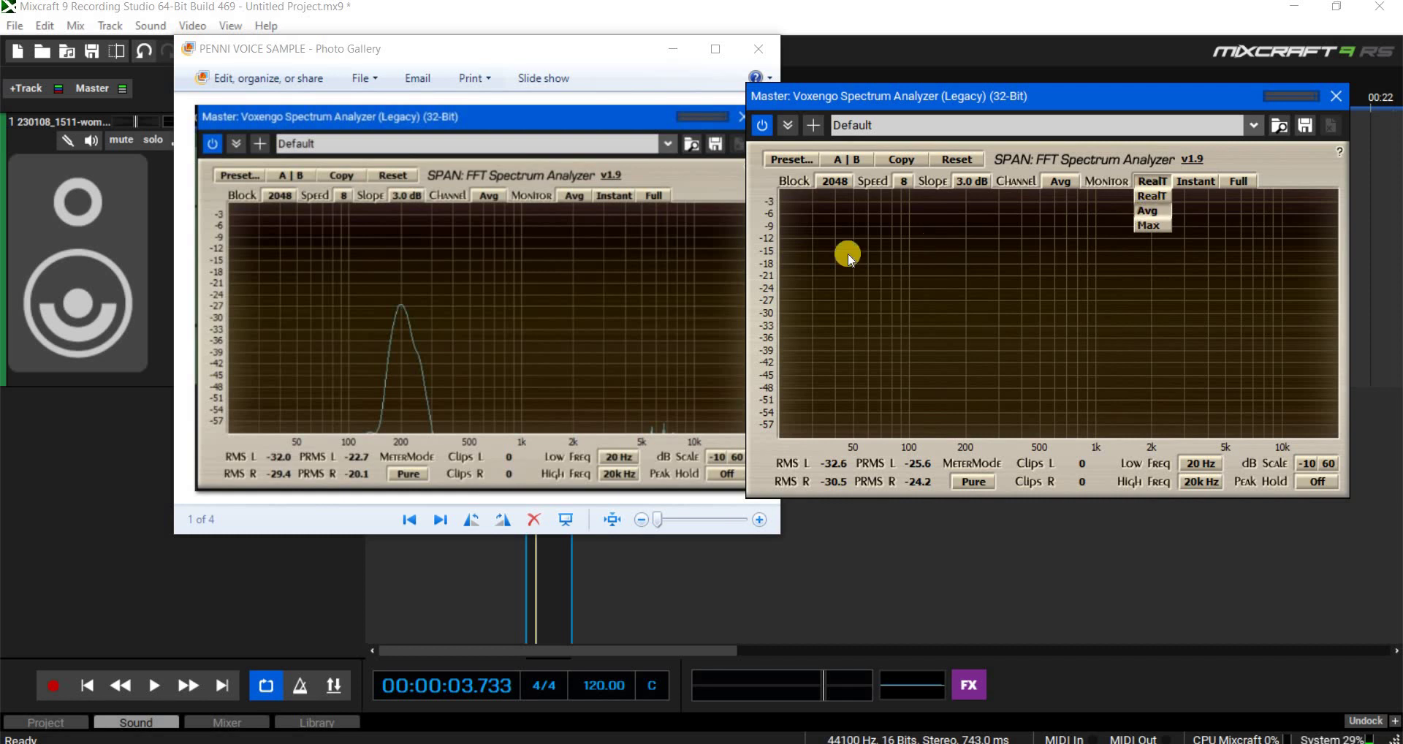
key(Return)
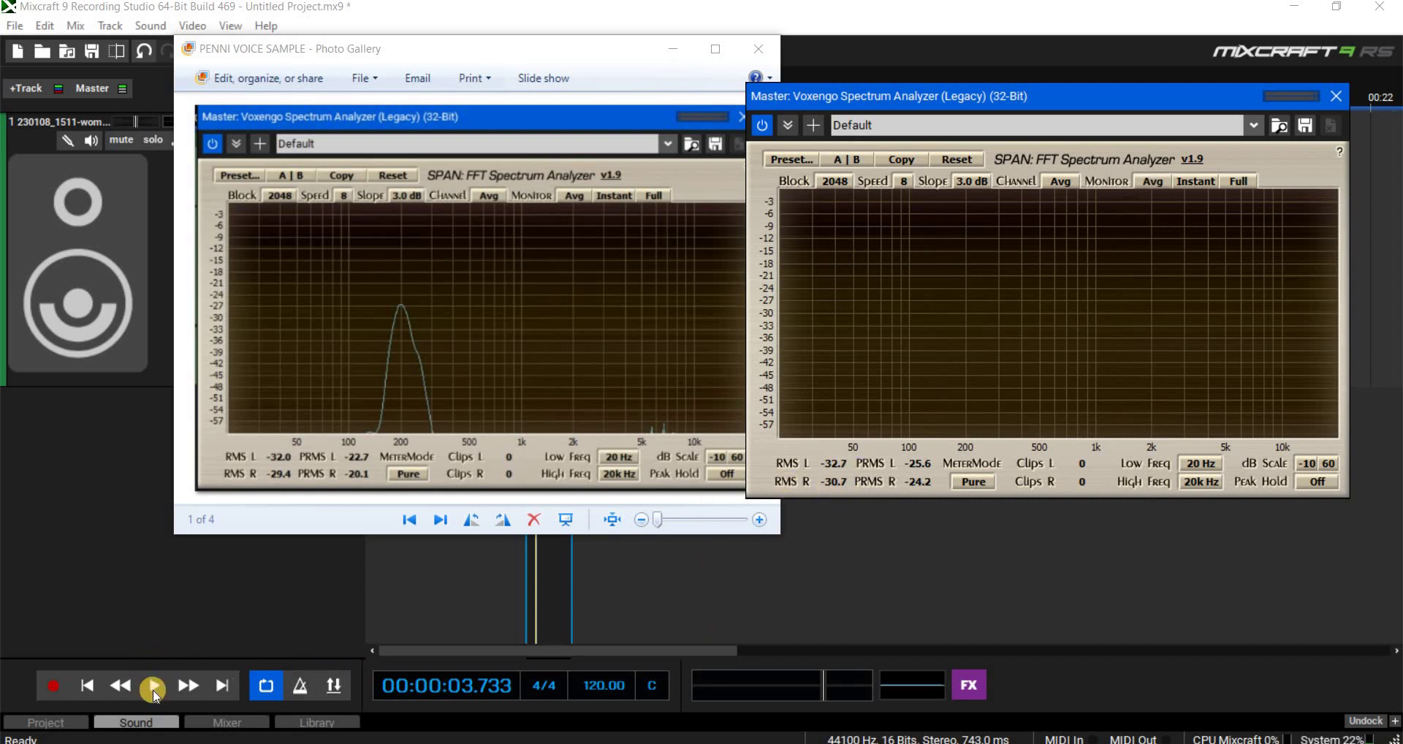
click(235, 677)
key(space)
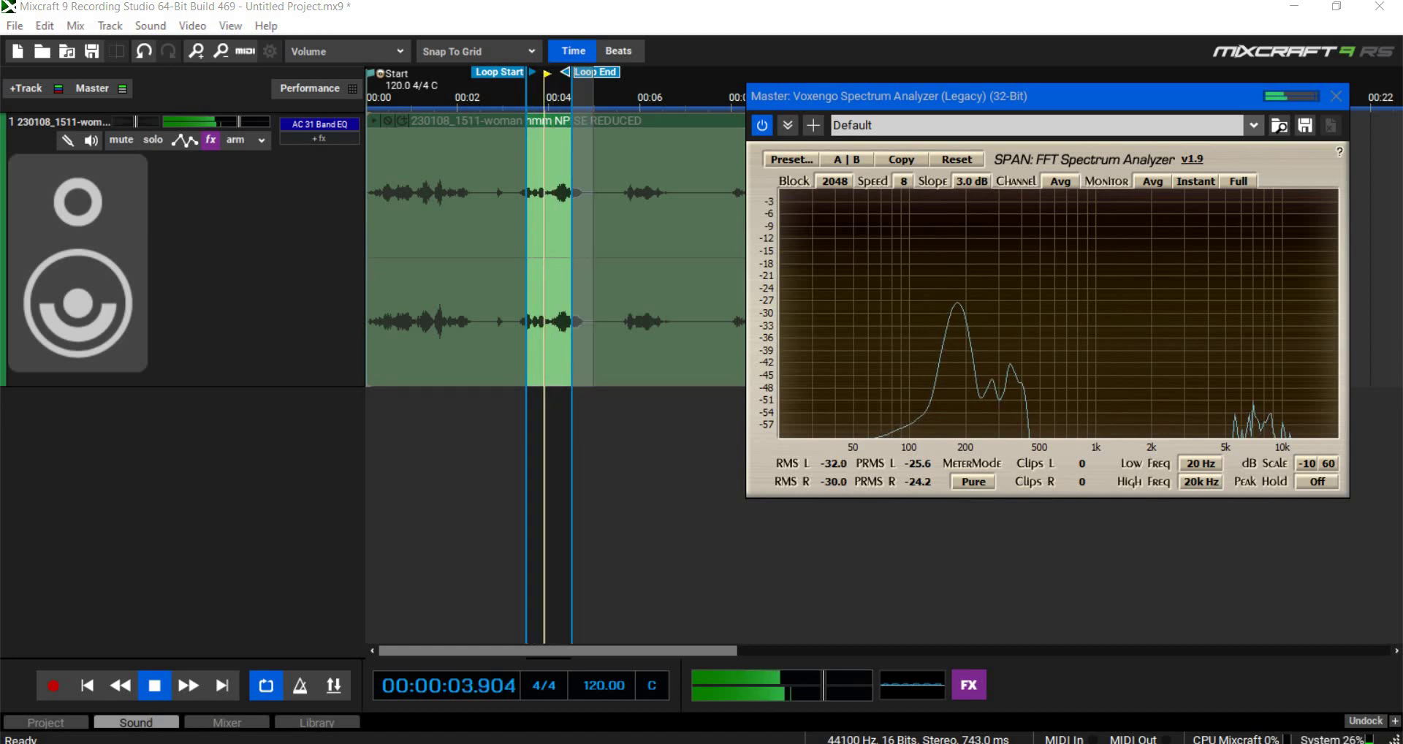
Compare the loop's averaged spectrum with the saved voice sample image, return to Mixcraft, and stop playback.
key(alt+Tab)
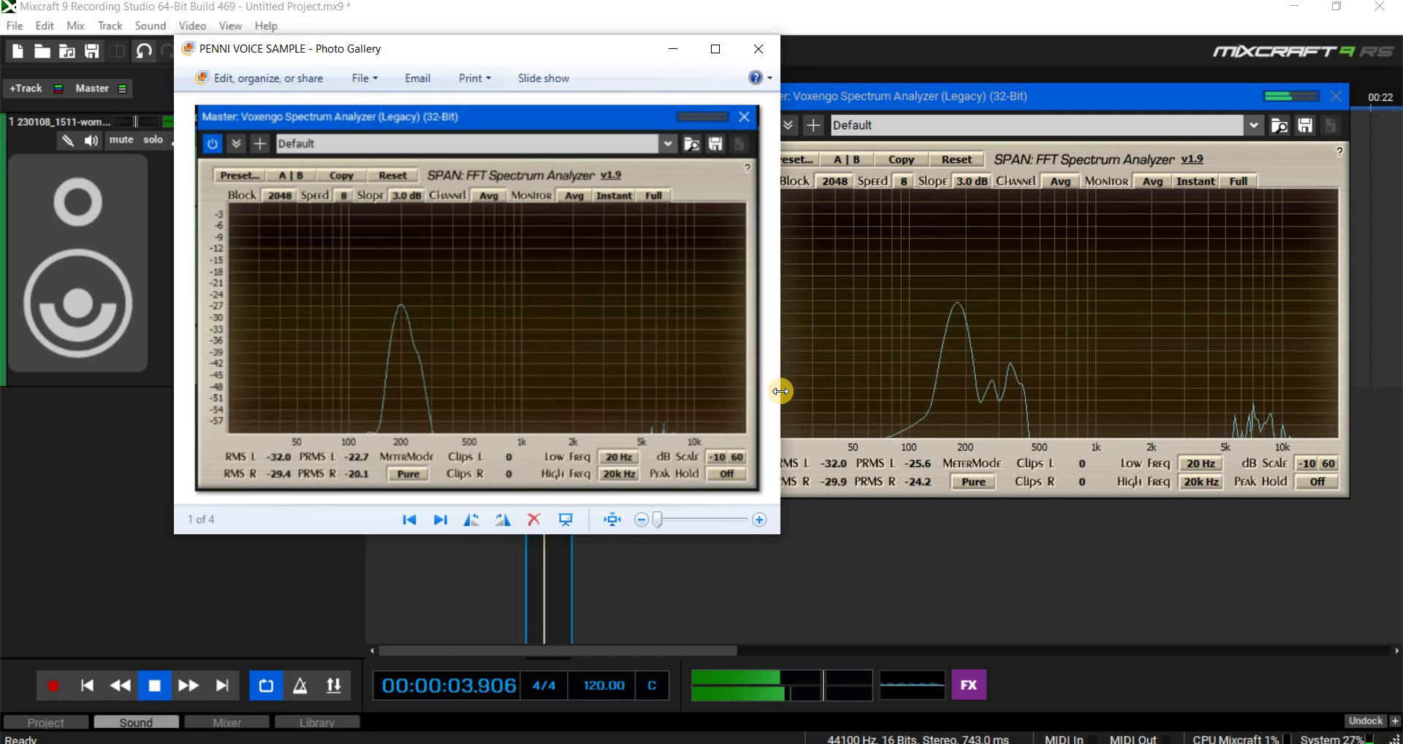
click(598, 29)
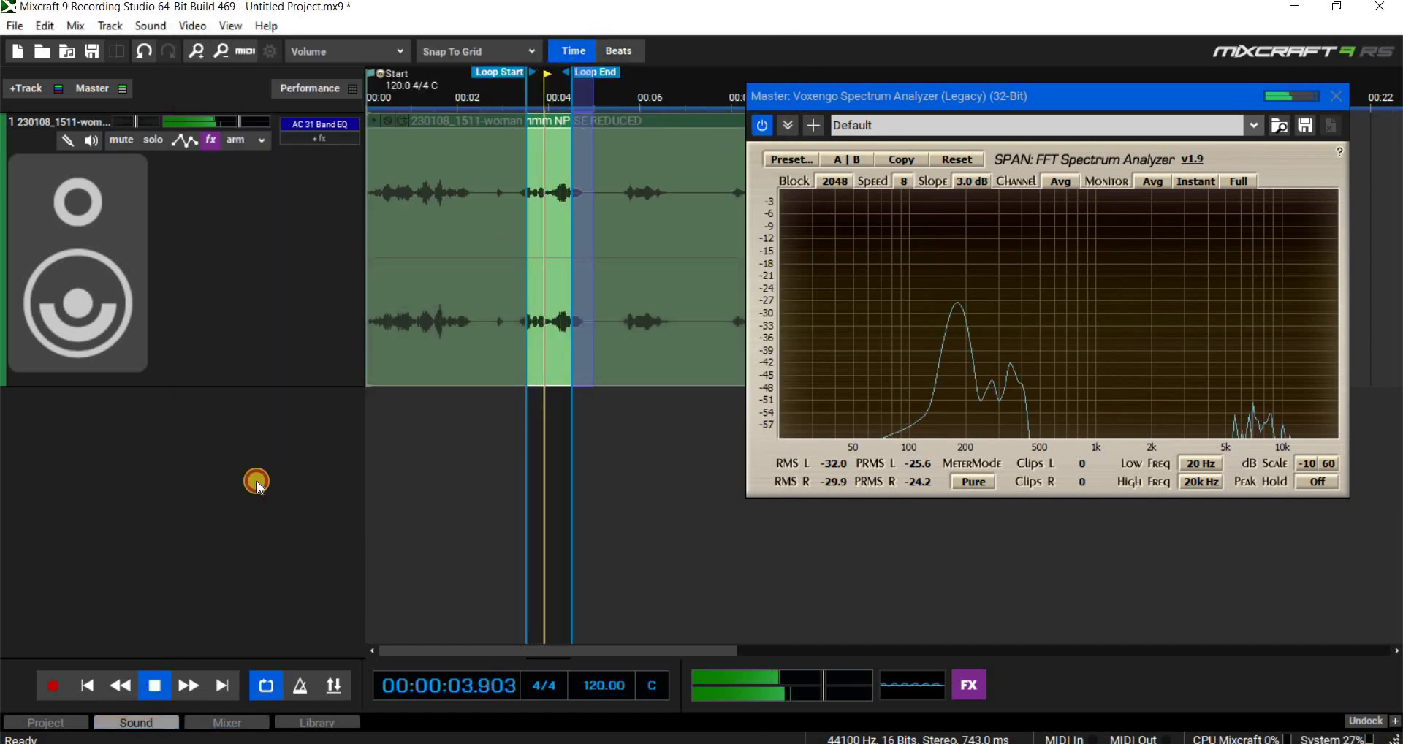
key(space)
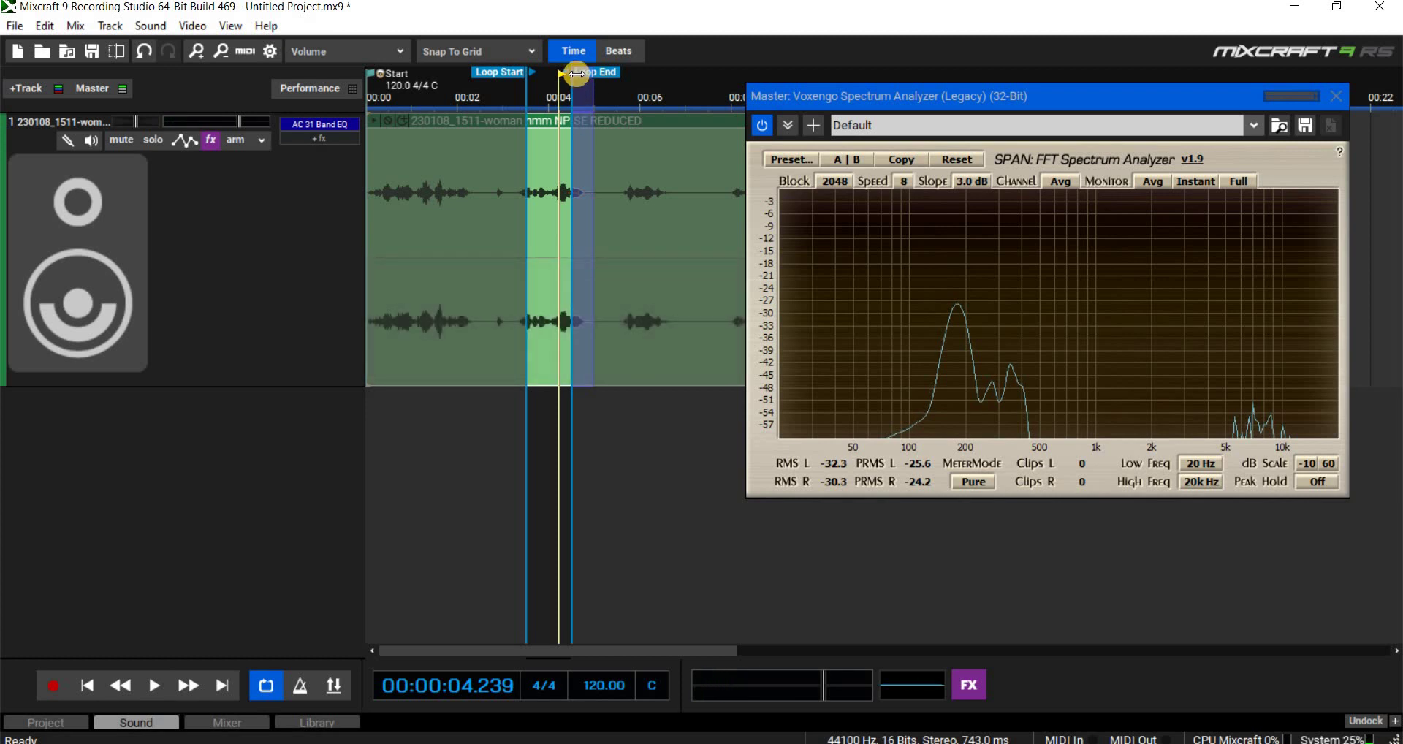
Set the loop to run from about 4.0 to 5.5 seconds and start playback.
drag(576, 73, 620, 83)
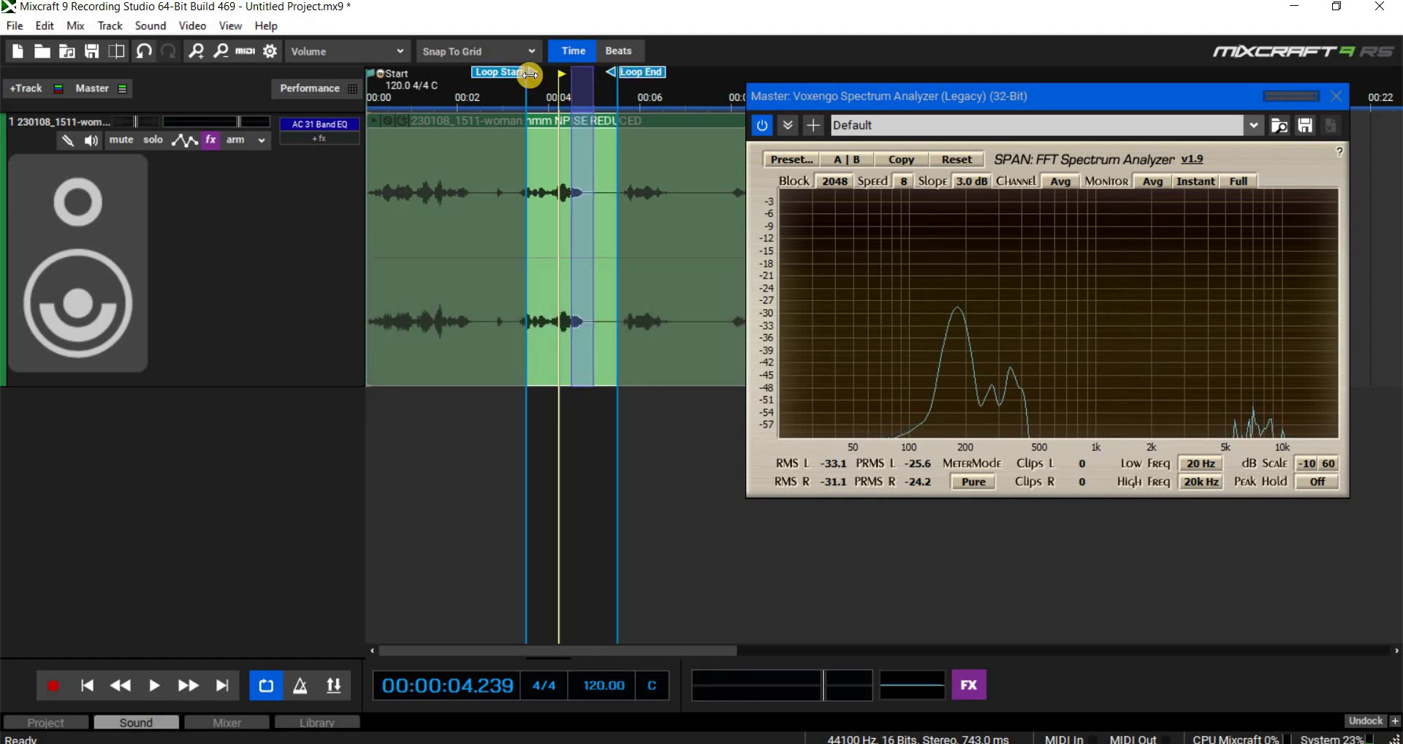
drag(559, 81, 561, 81)
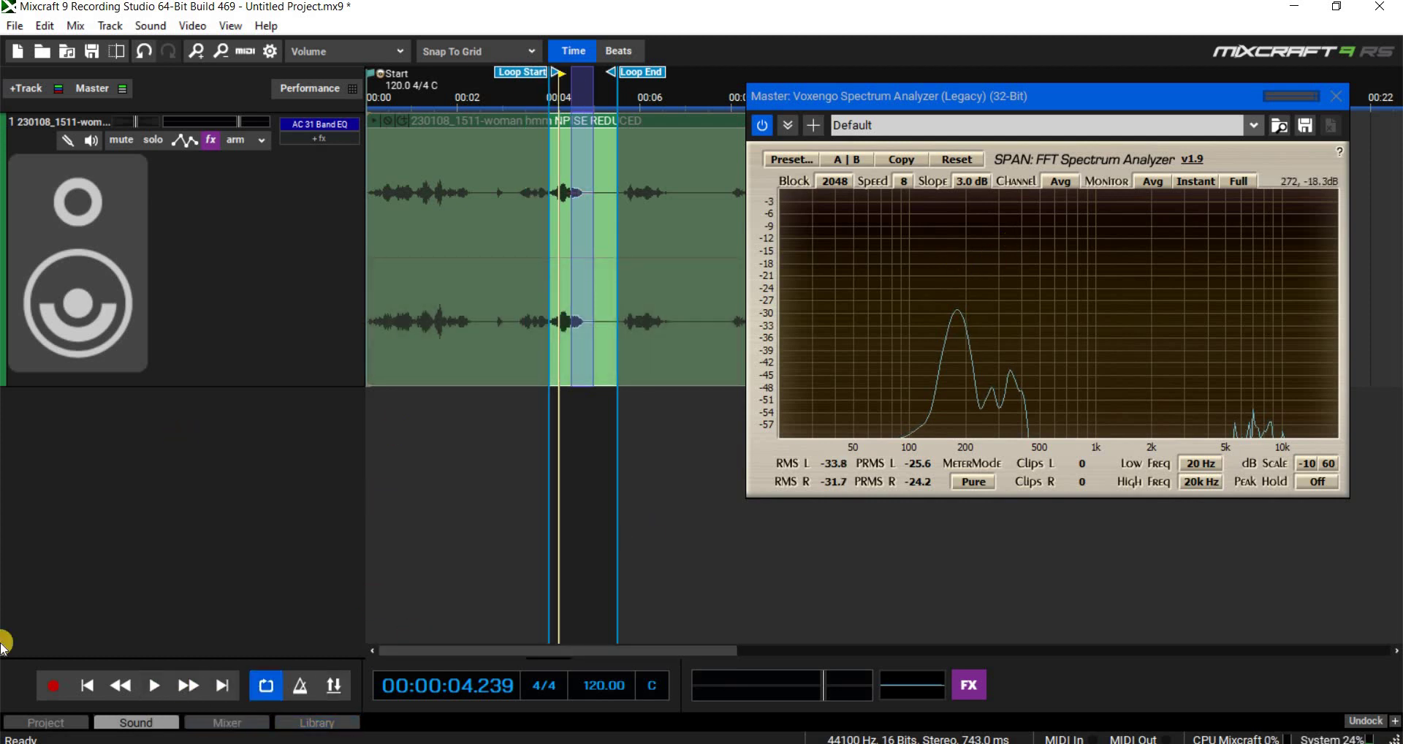
click(162, 685)
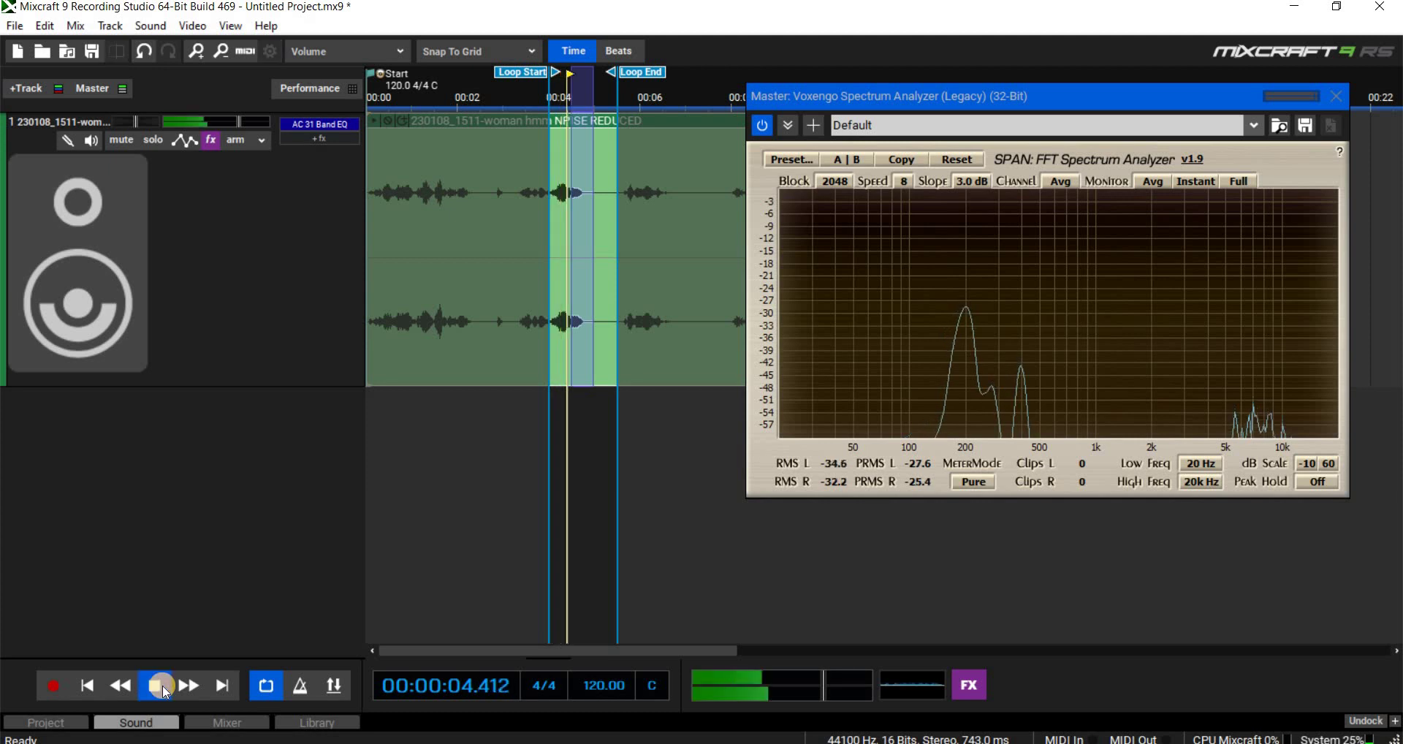
Restart the loop's averaged spectrum by switching the analyzer's Monitor mode to RealT and back to Avg.
click(1155, 183)
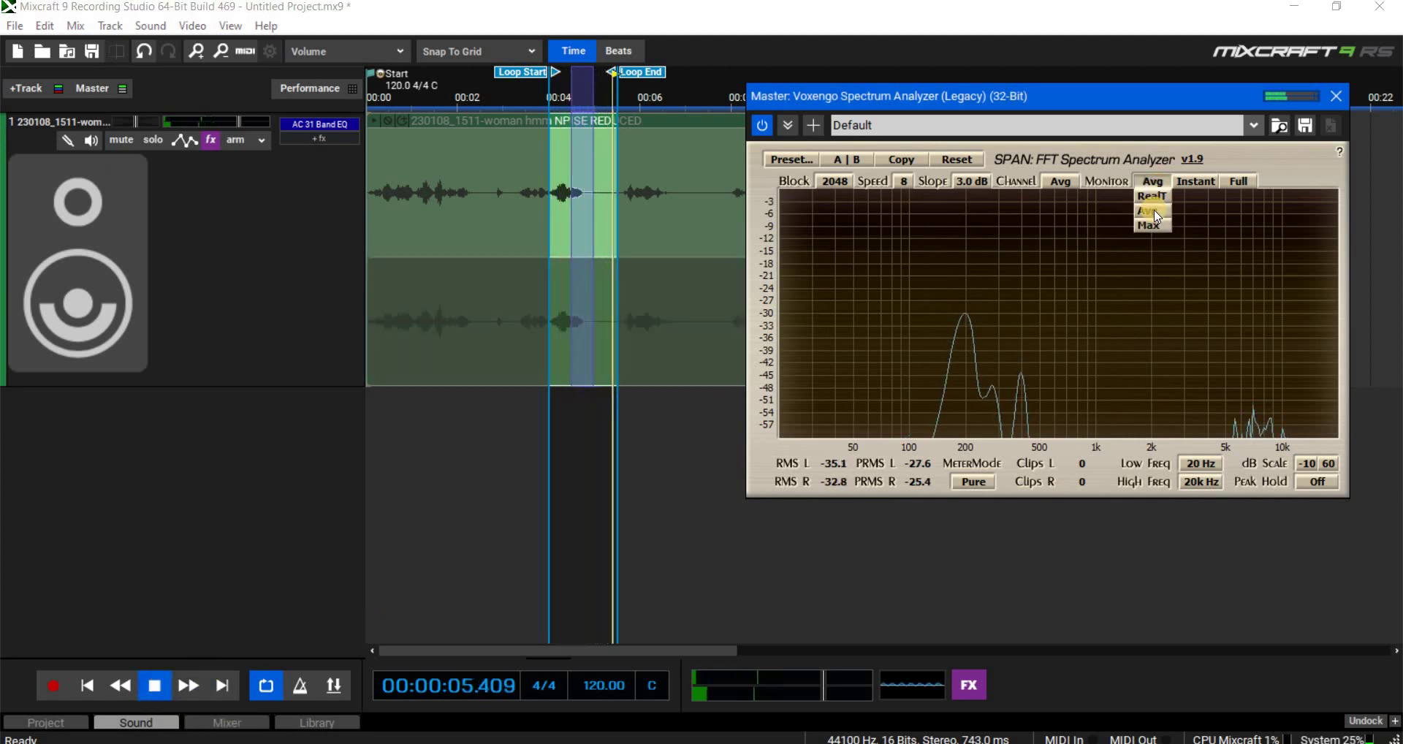
click(1154, 196)
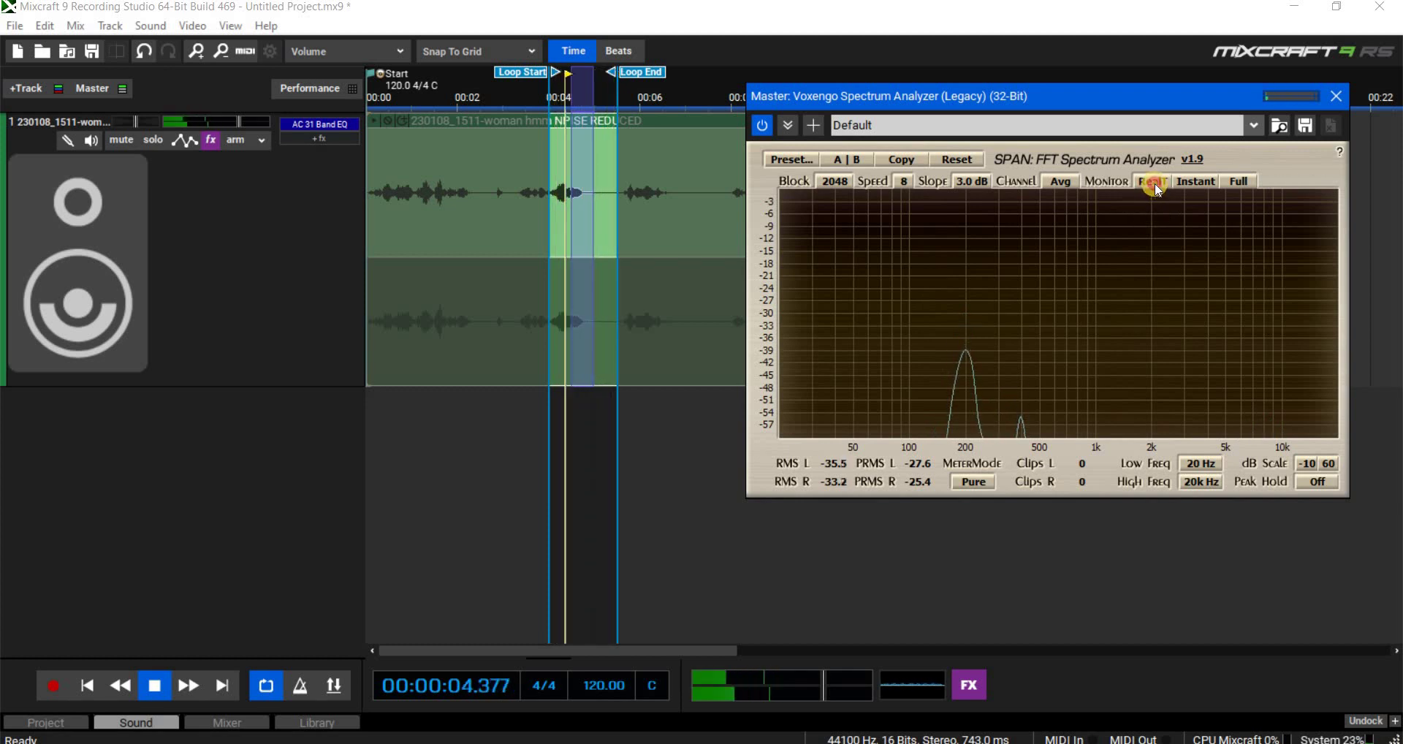
click(1154, 182)
click(1147, 211)
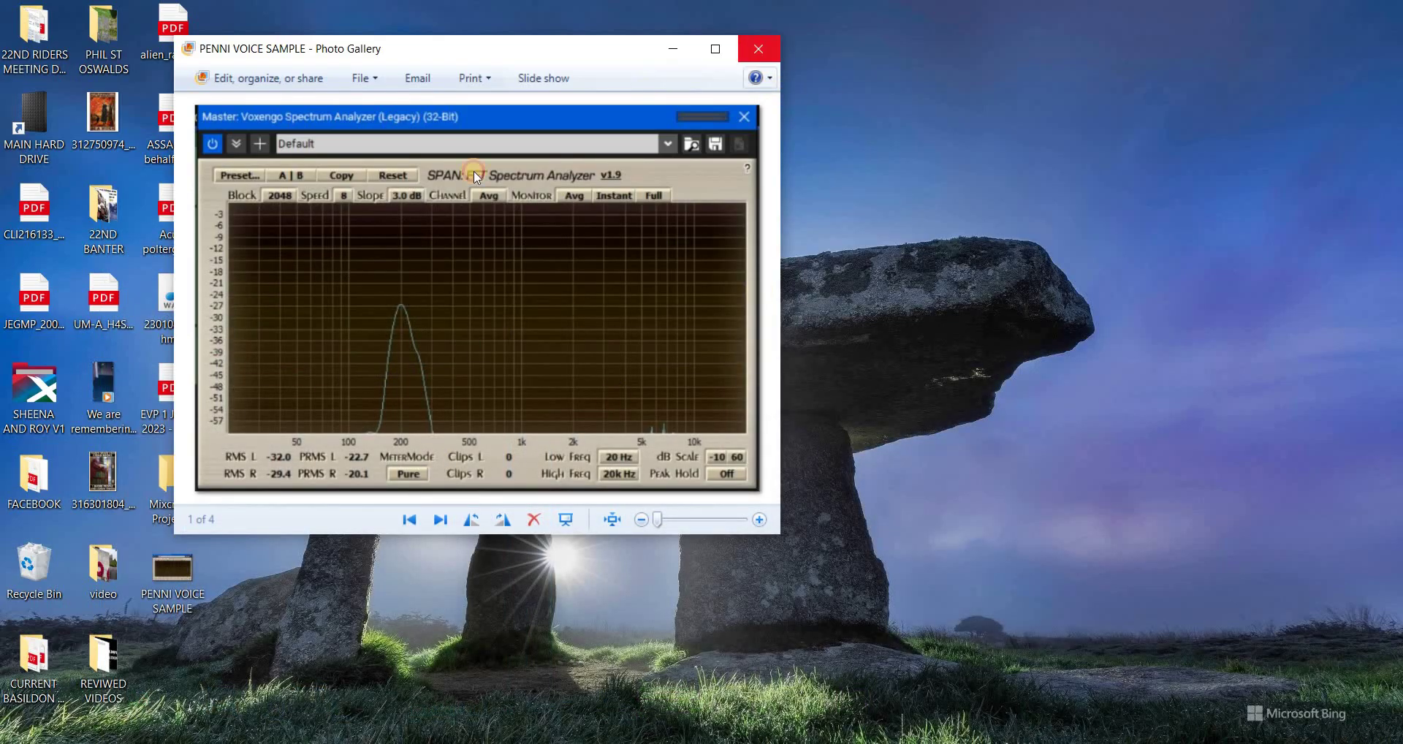
Close the voice sample image, read the EVP 1 January 2023 PDF from the desktop, close it, and return to Mixcraft.
click(758, 49)
double_click(187, 407)
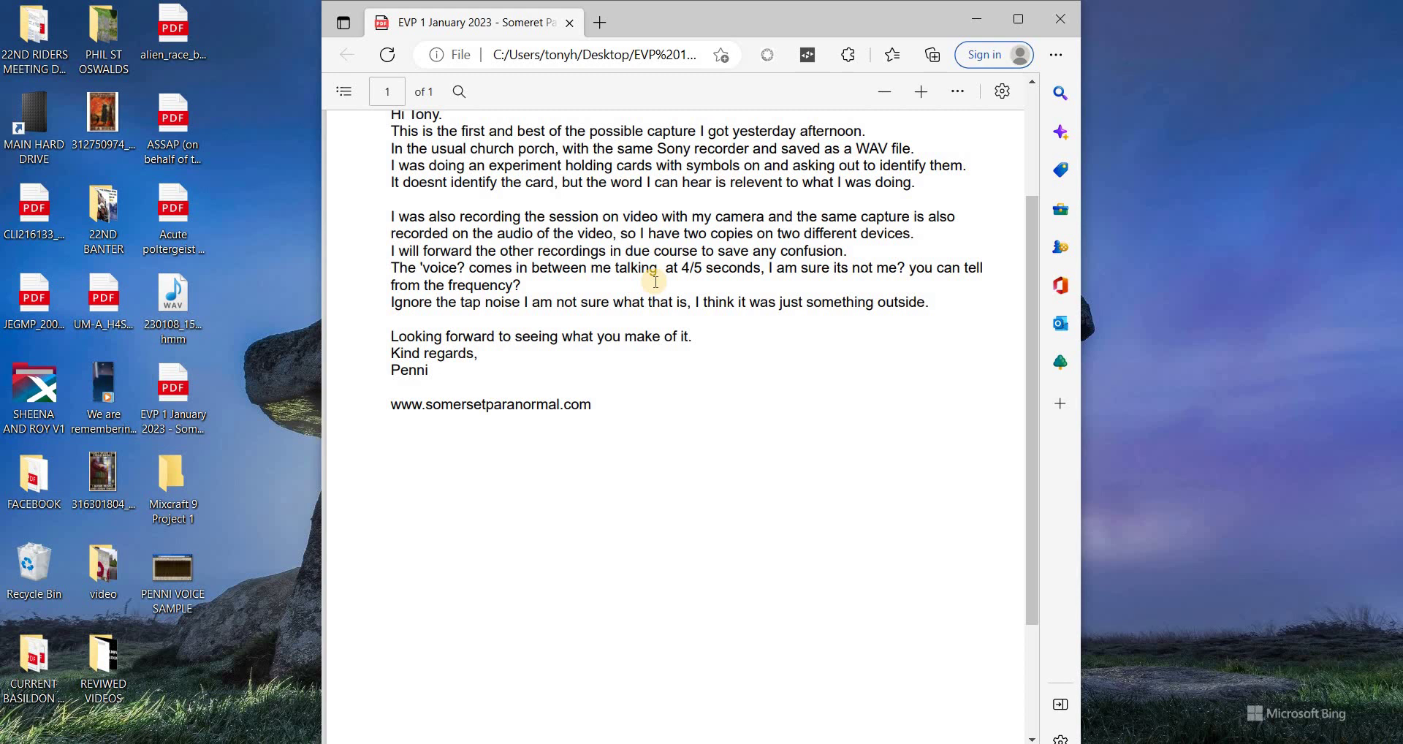
click(1067, 28)
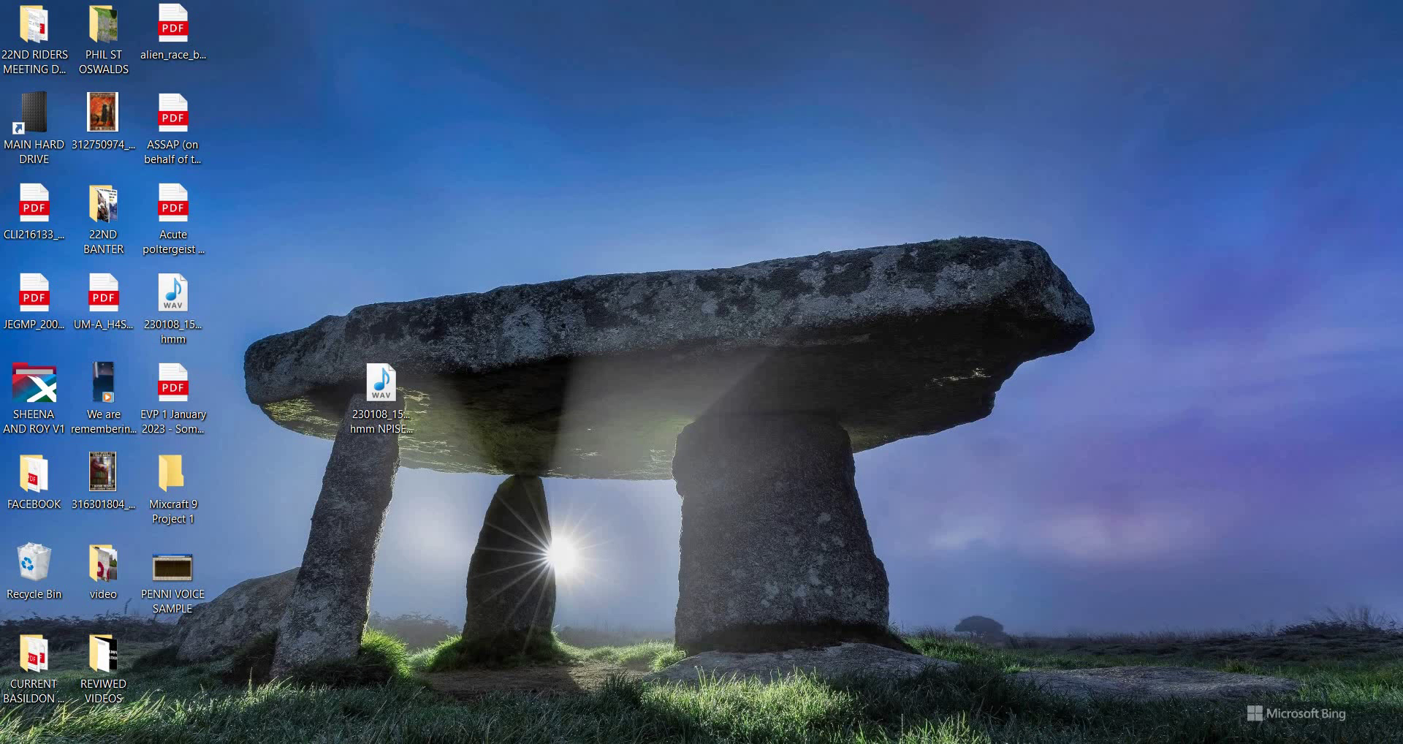
click(497, 742)
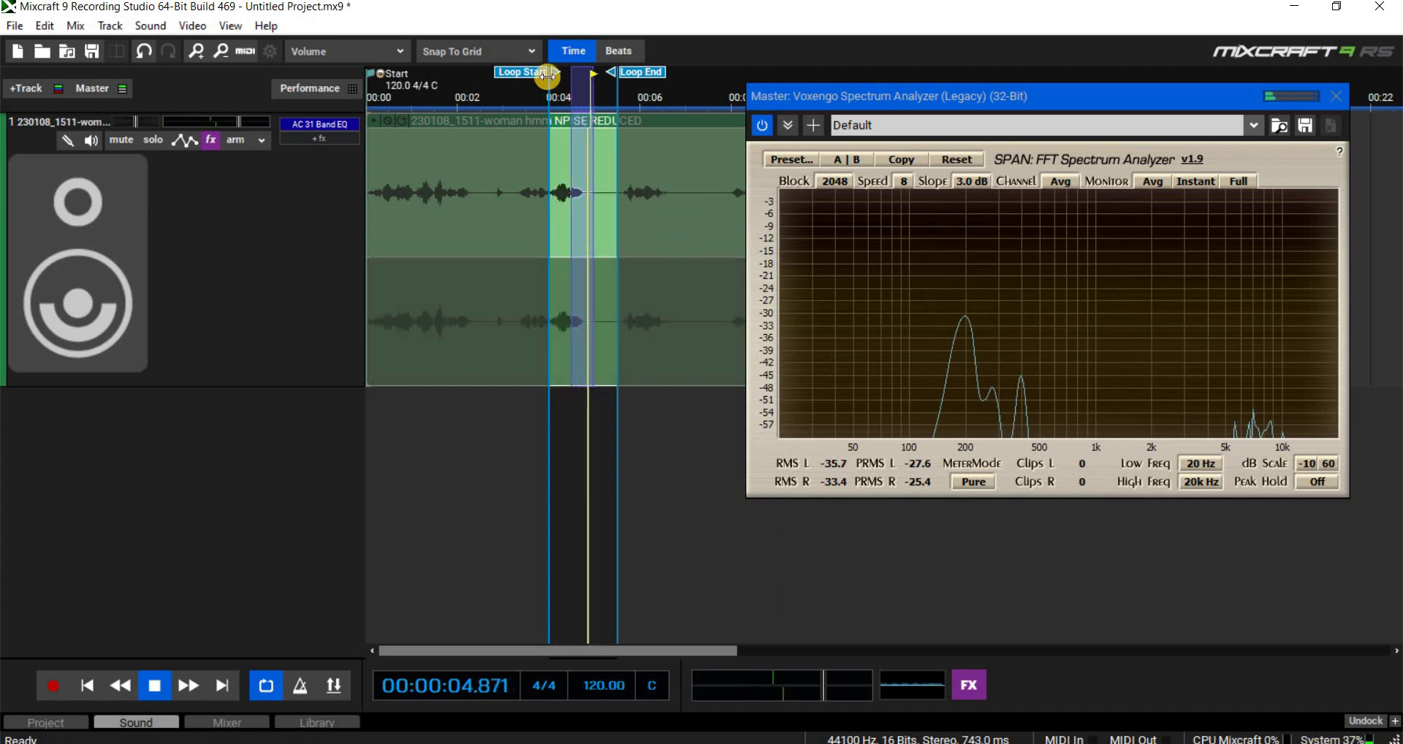
Move the loop start to about 4.5 seconds and rebuild the averaged spectrum by switching Monitor to RealT and back to Avg.
drag(559, 79, 575, 82)
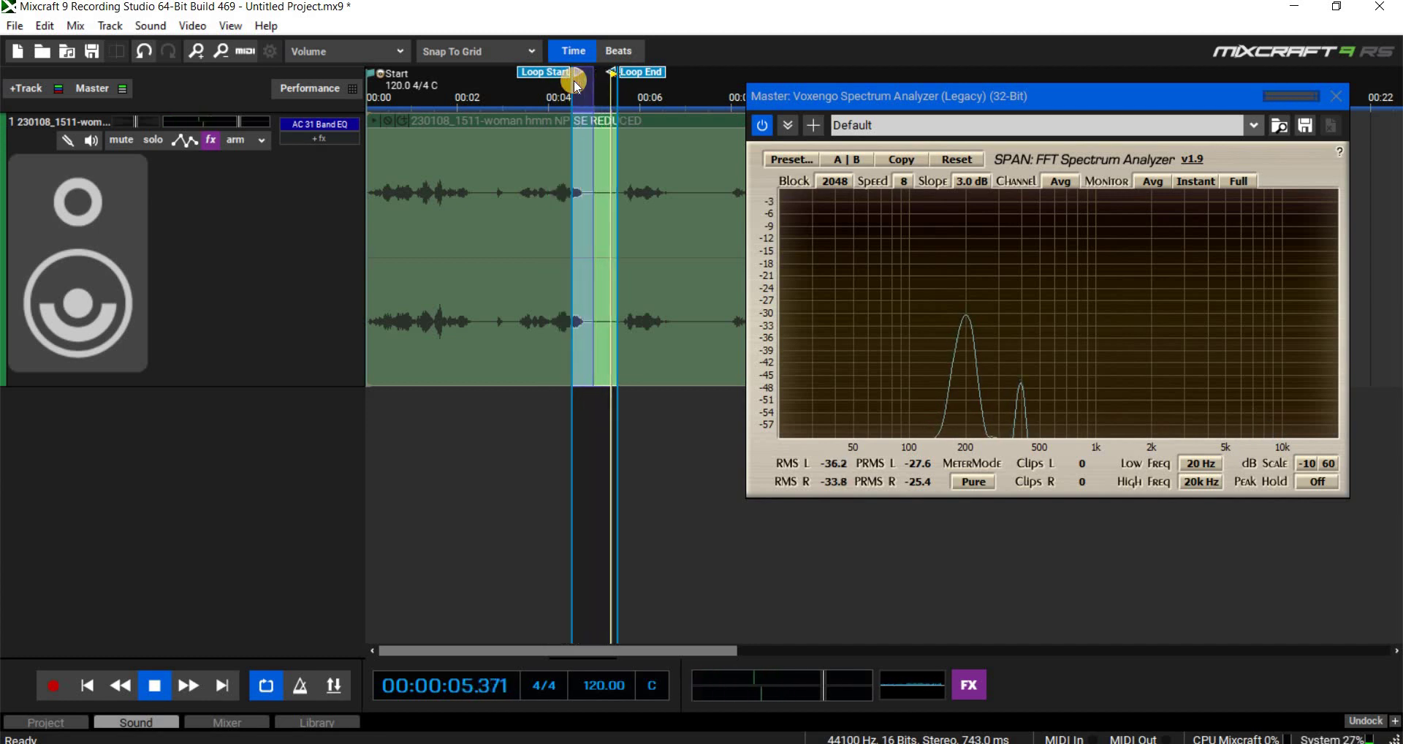
click(1150, 182)
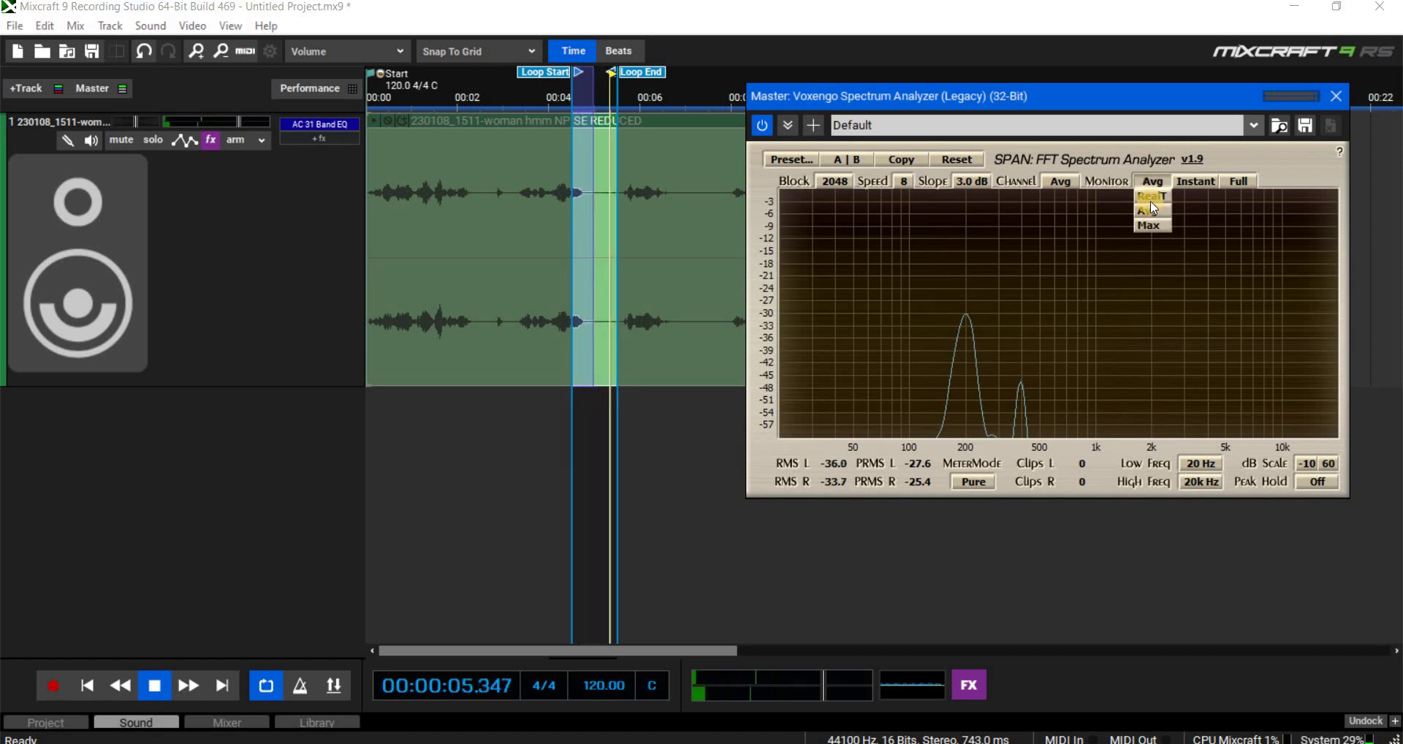
click(1152, 194)
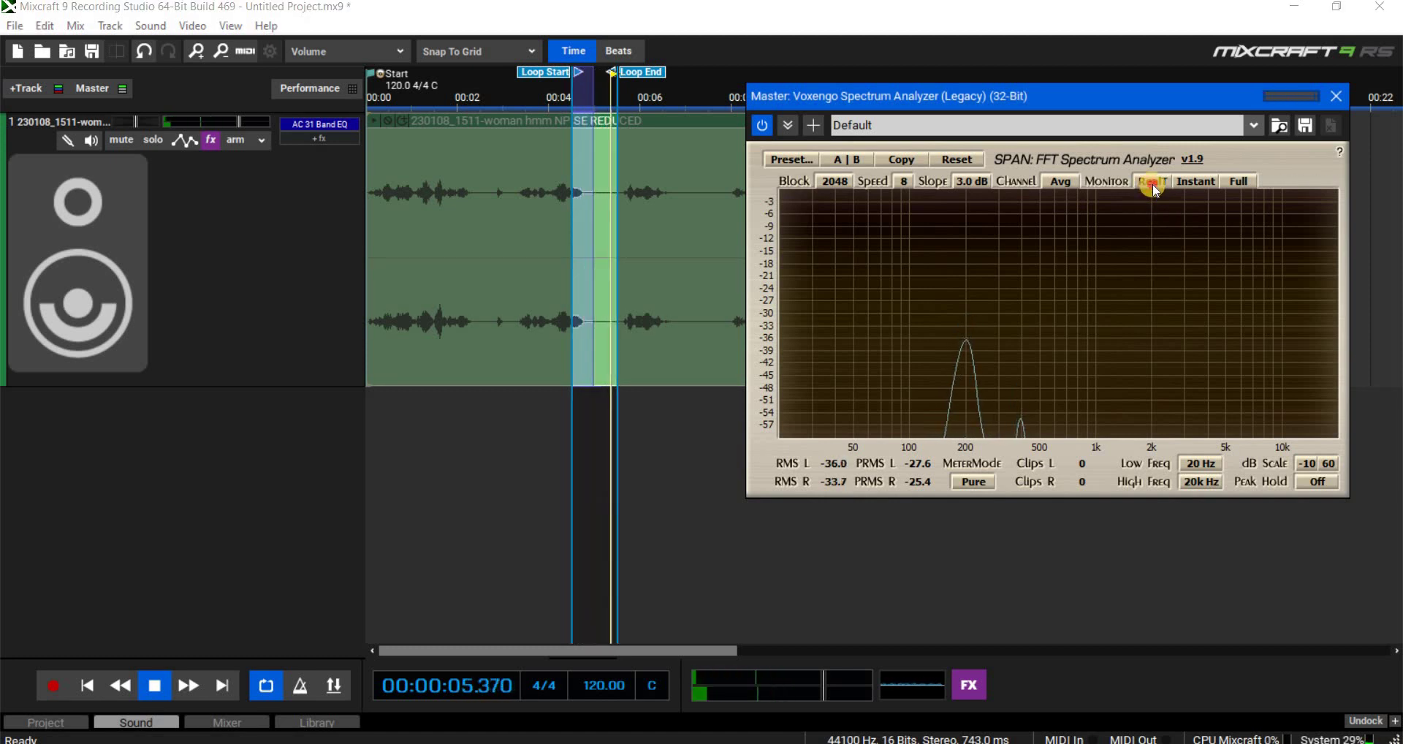
click(1151, 182)
click(1152, 208)
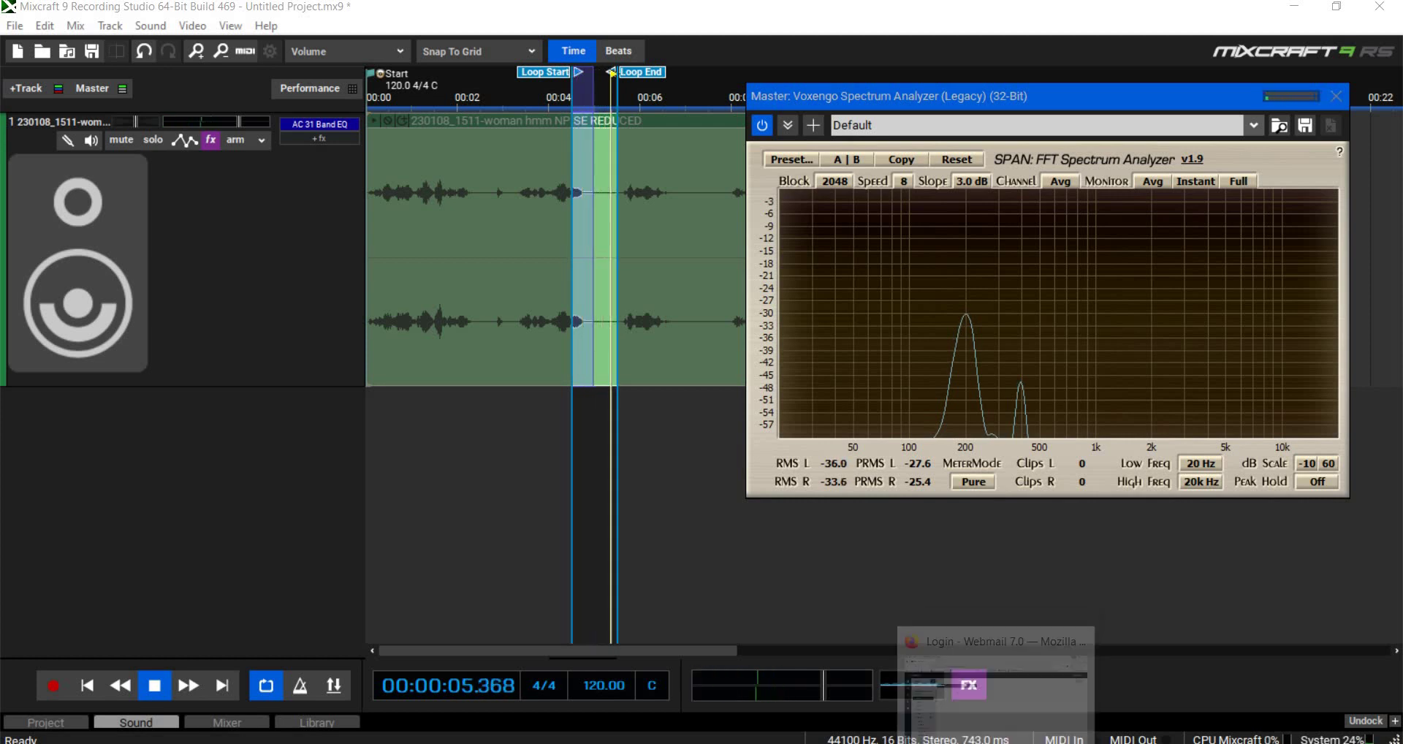
Open the saved voice sample image from the Desktop folder, compare it with the live analyzer, and move its window below the analyzer.
key(super+e)
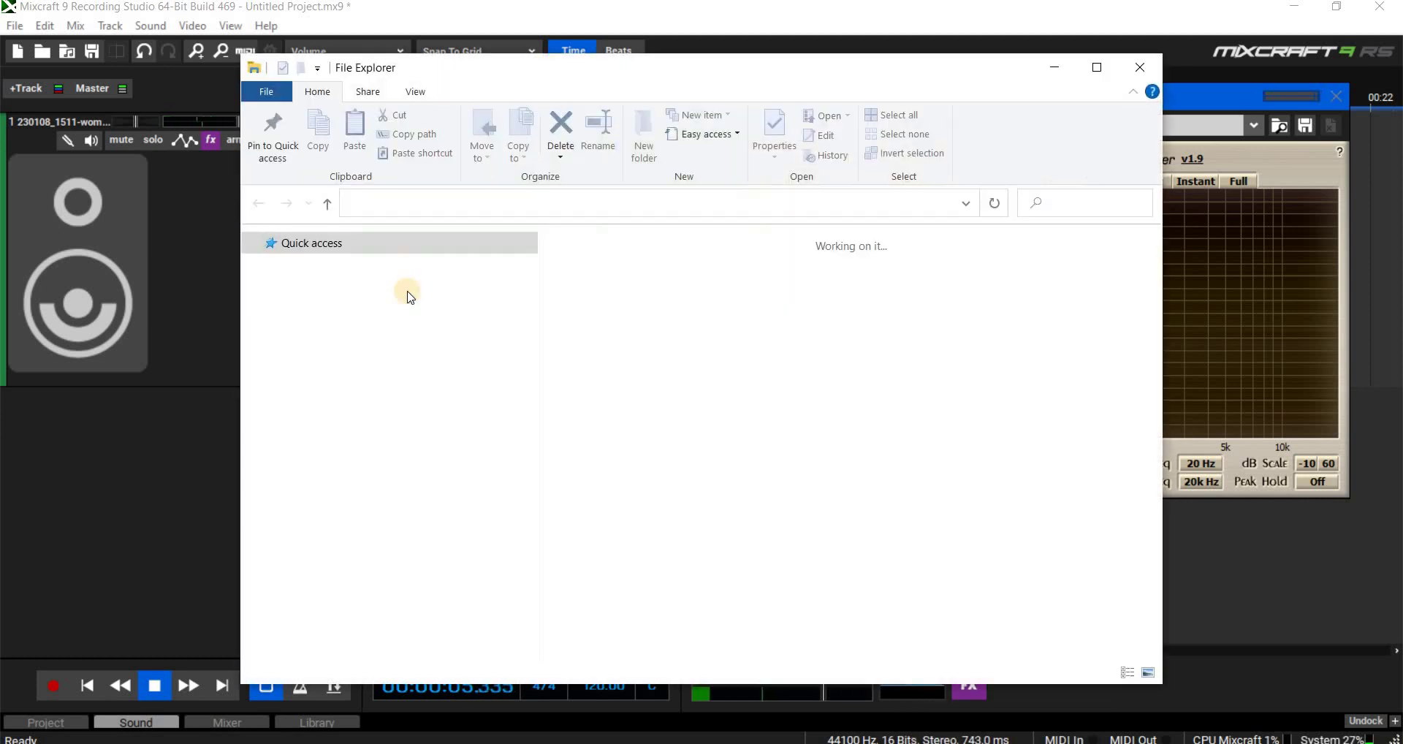
click(326, 271)
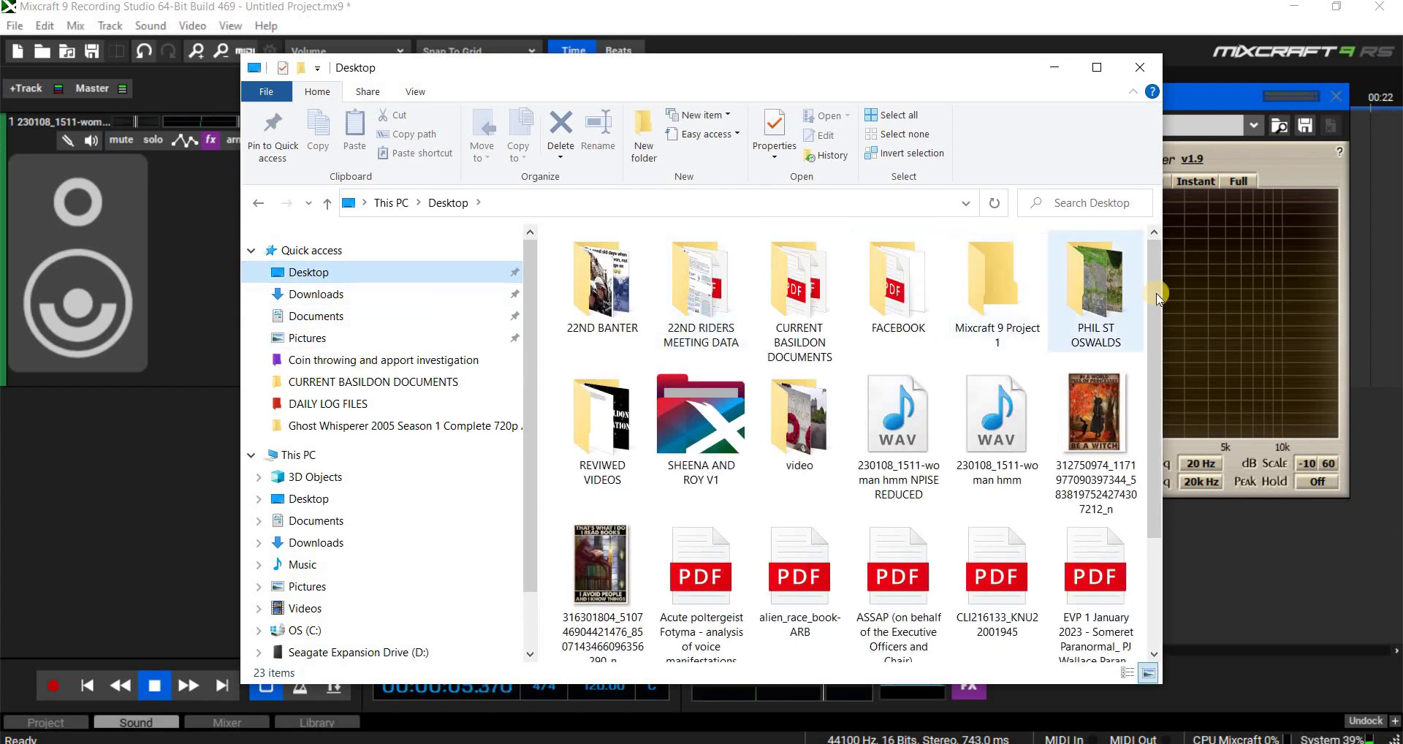
scroll(817, 516, down, 2)
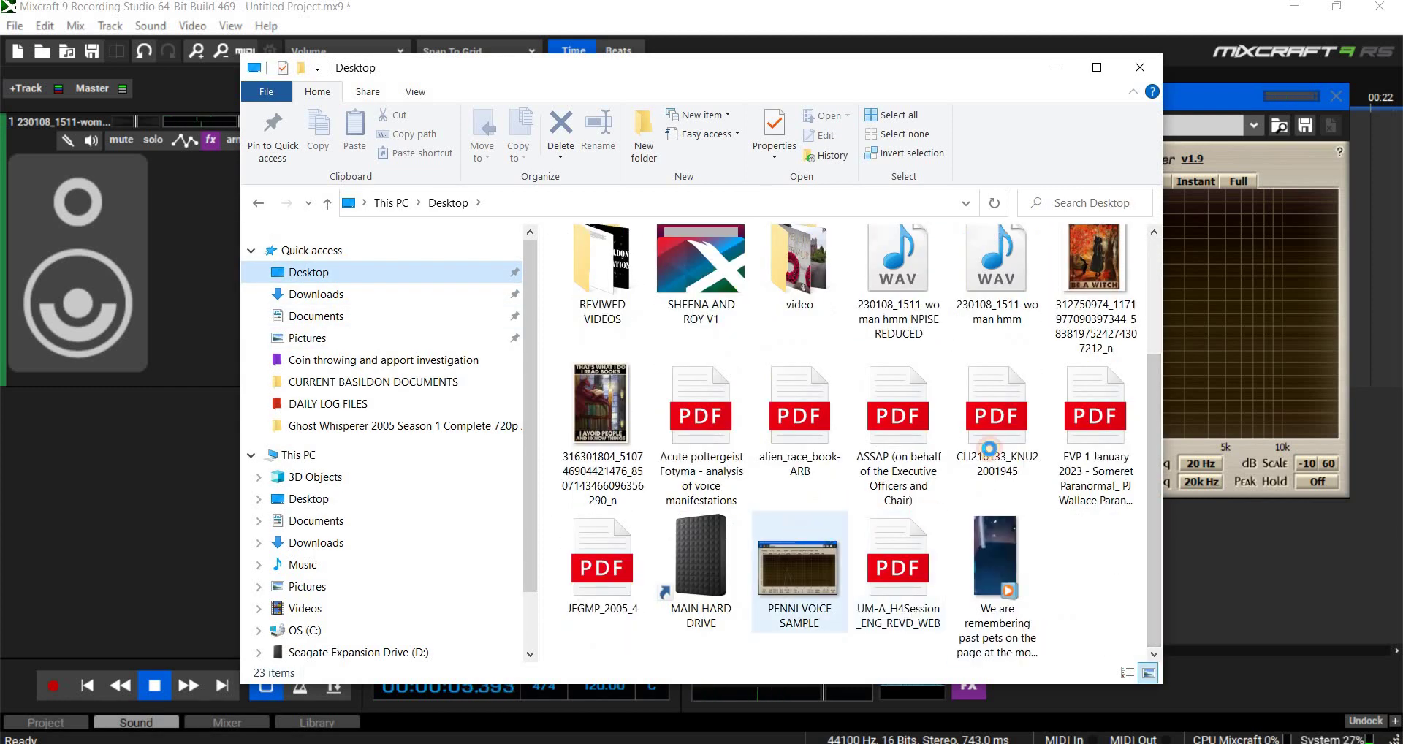
double_click(801, 567)
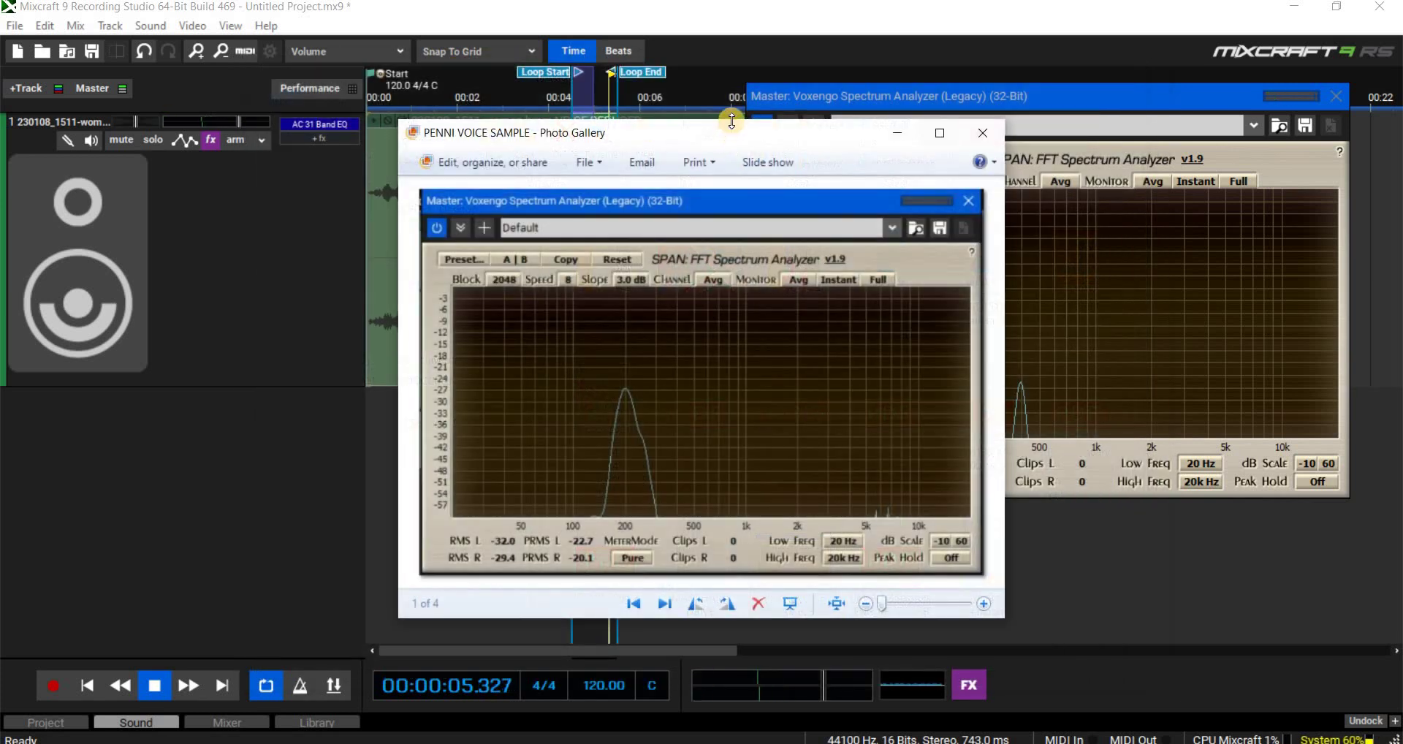
drag(512, 132, 375, 43)
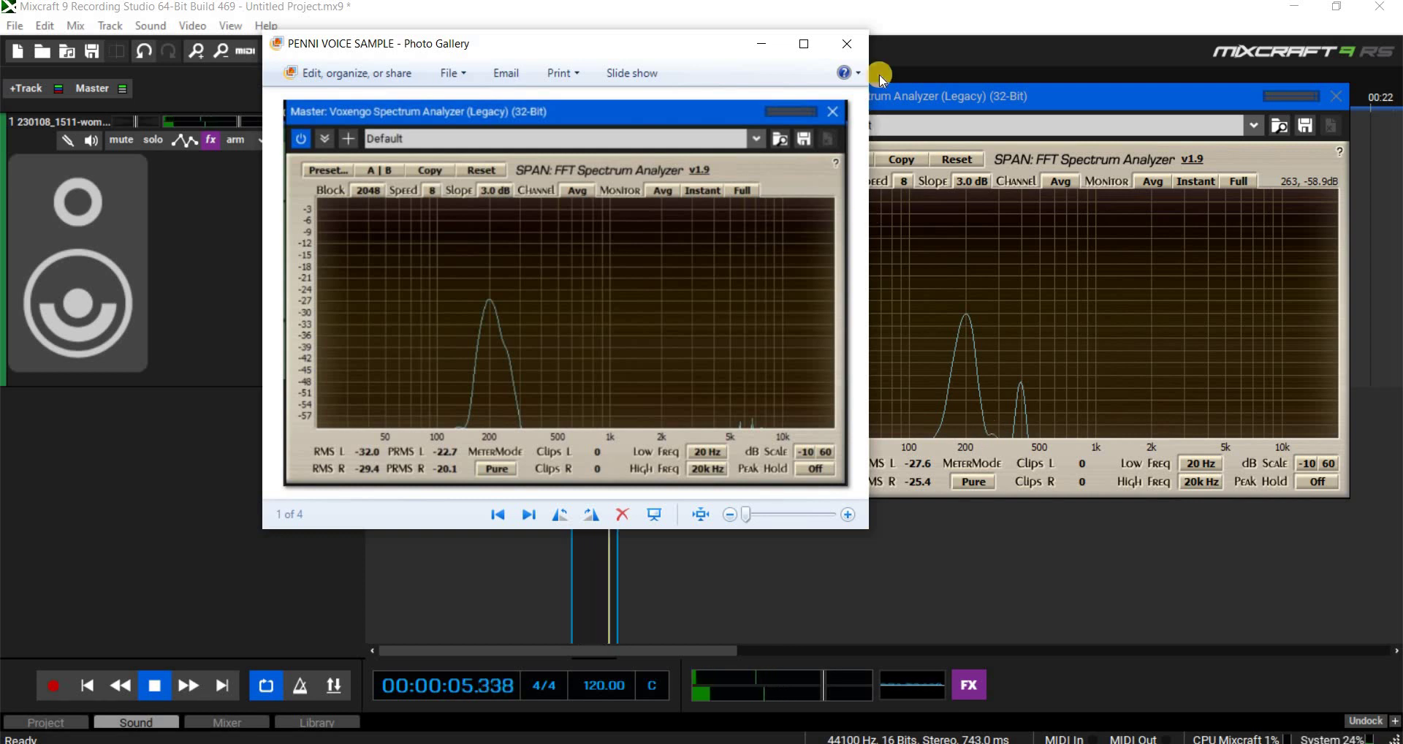
drag(677, 43, 650, 560)
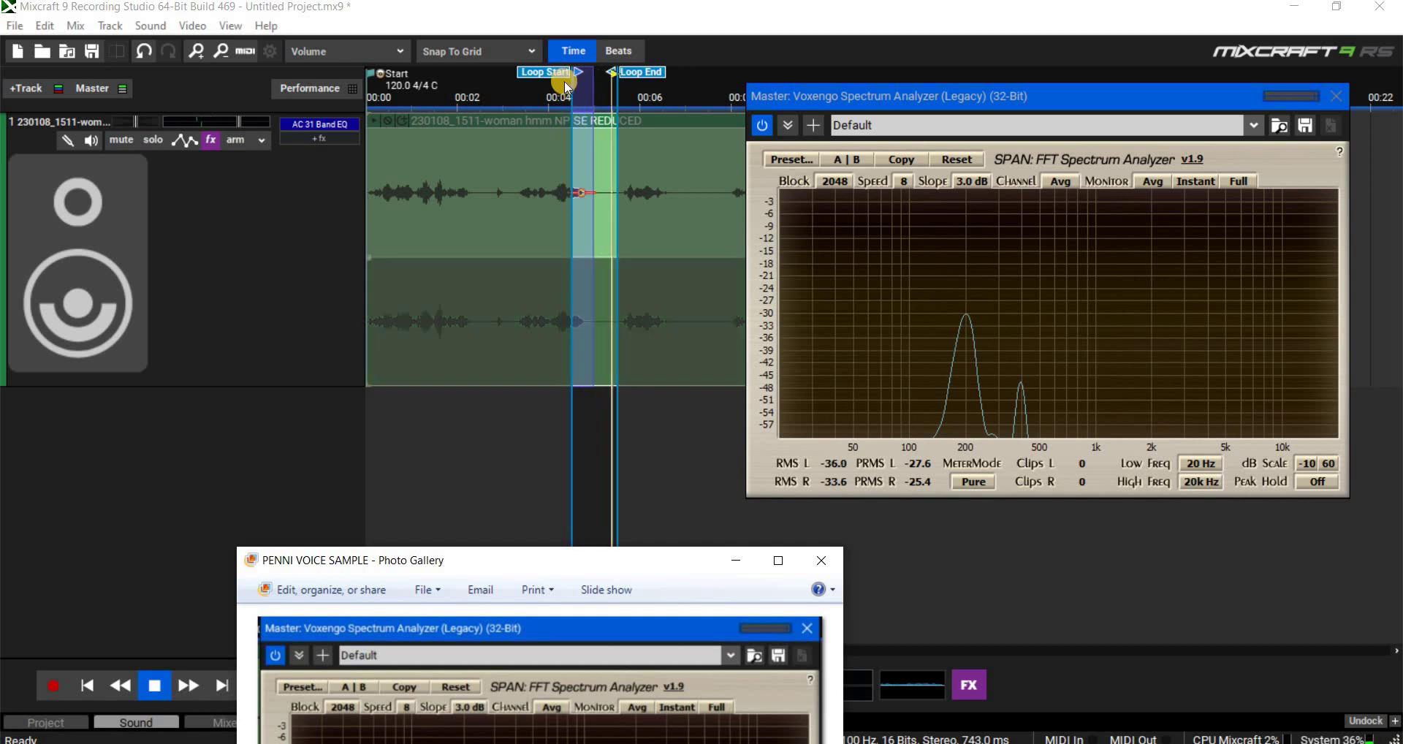
Extend the loop start back to about 2.5 seconds and open the track's AC 31 Band EQ.
click(517, 73)
drag(517, 73, 498, 73)
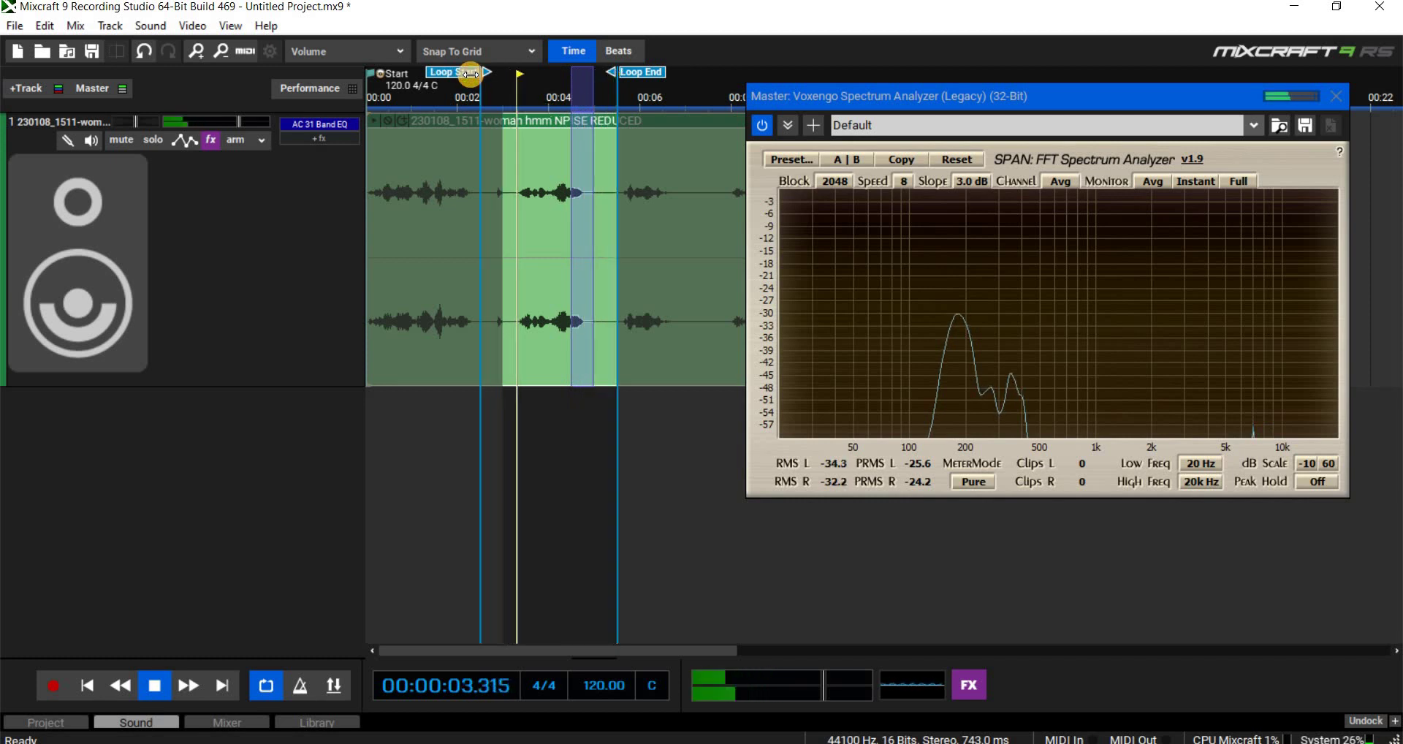
drag(470, 74, 468, 74)
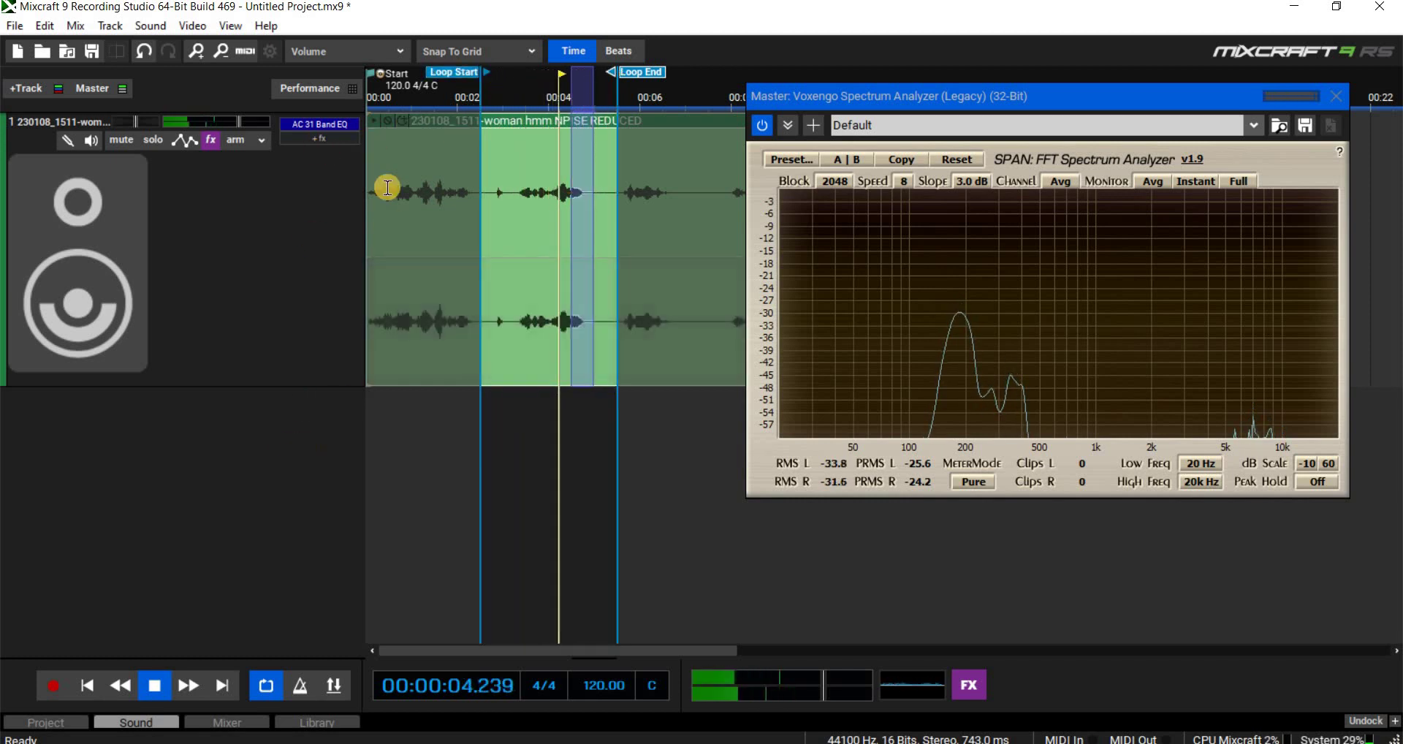
click(319, 124)
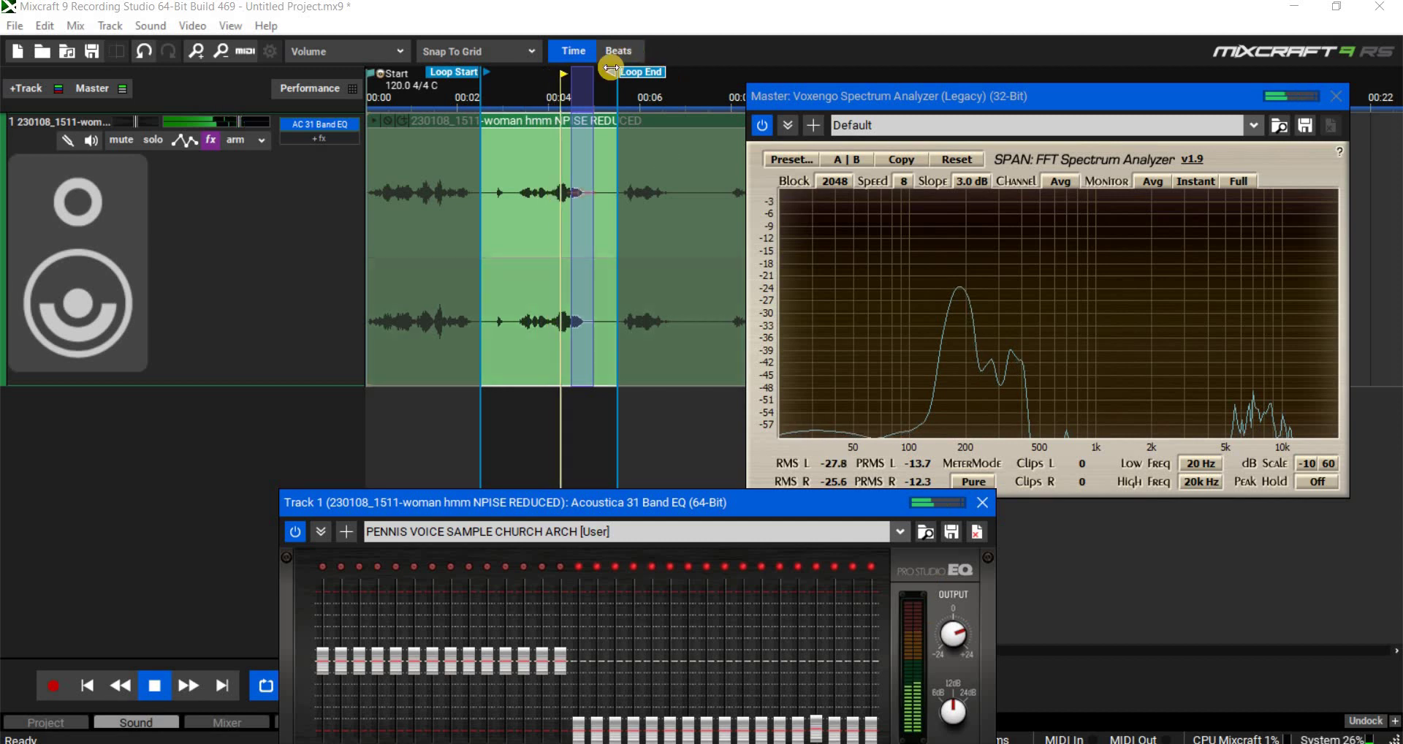
Set the loop to run from about 3.0 to 5.5 seconds, play it, and stop playback.
drag(621, 73, 528, 76)
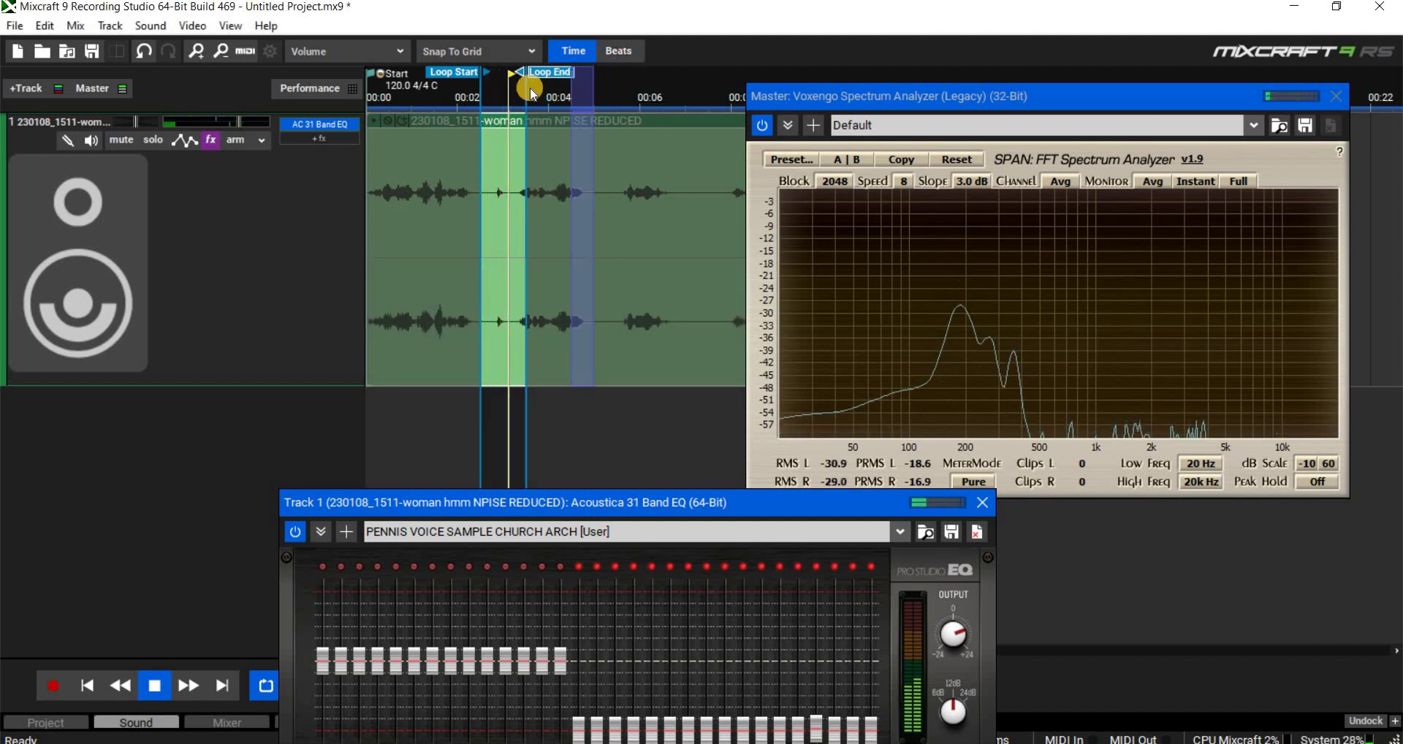
click(157, 684)
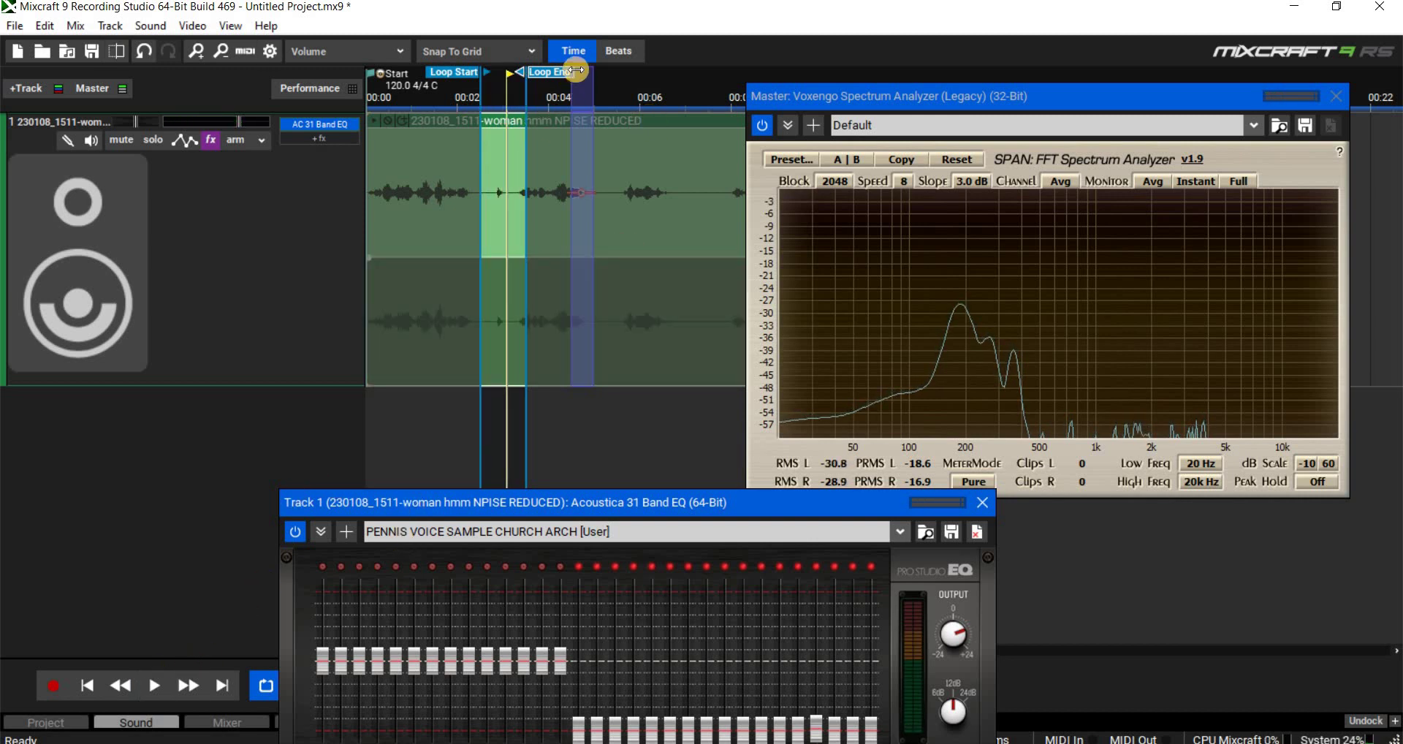
drag(562, 74, 603, 77)
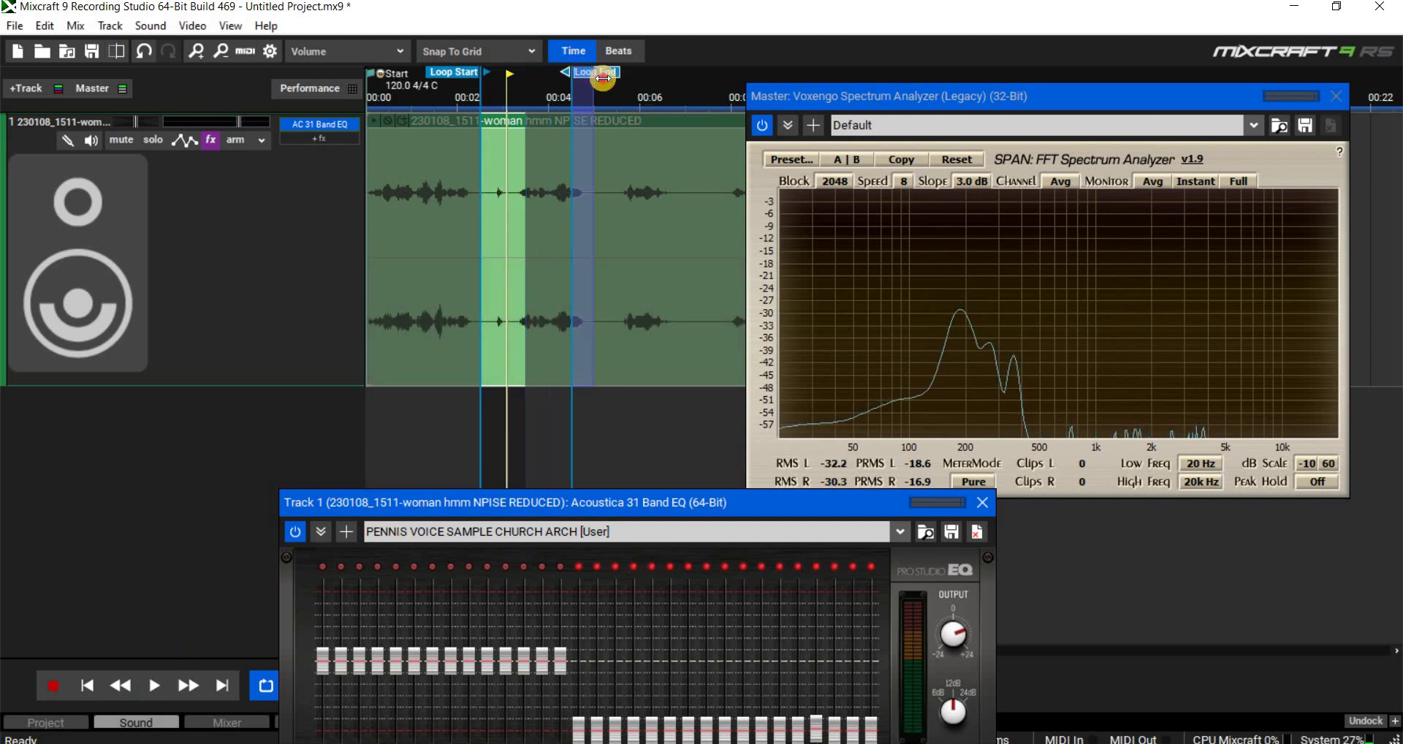
click(482, 122)
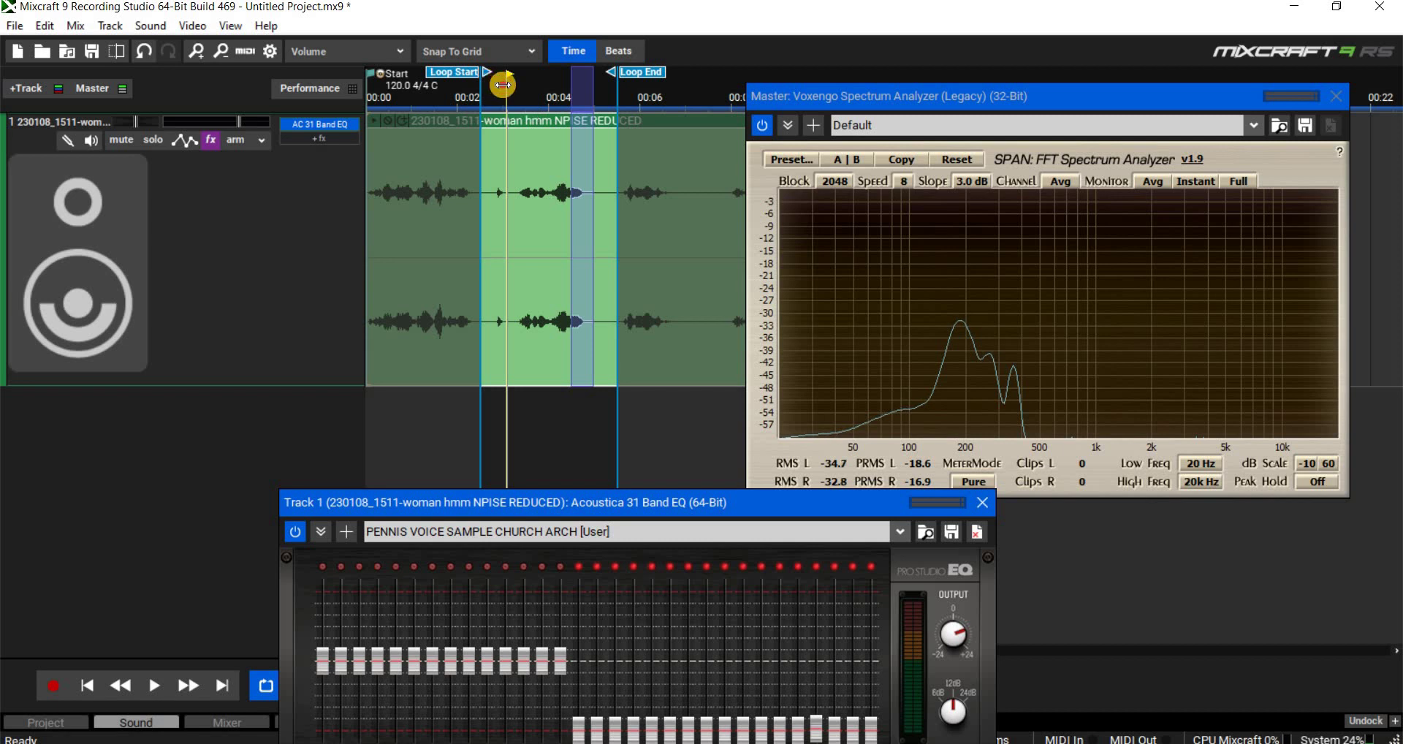
drag(503, 84, 500, 88)
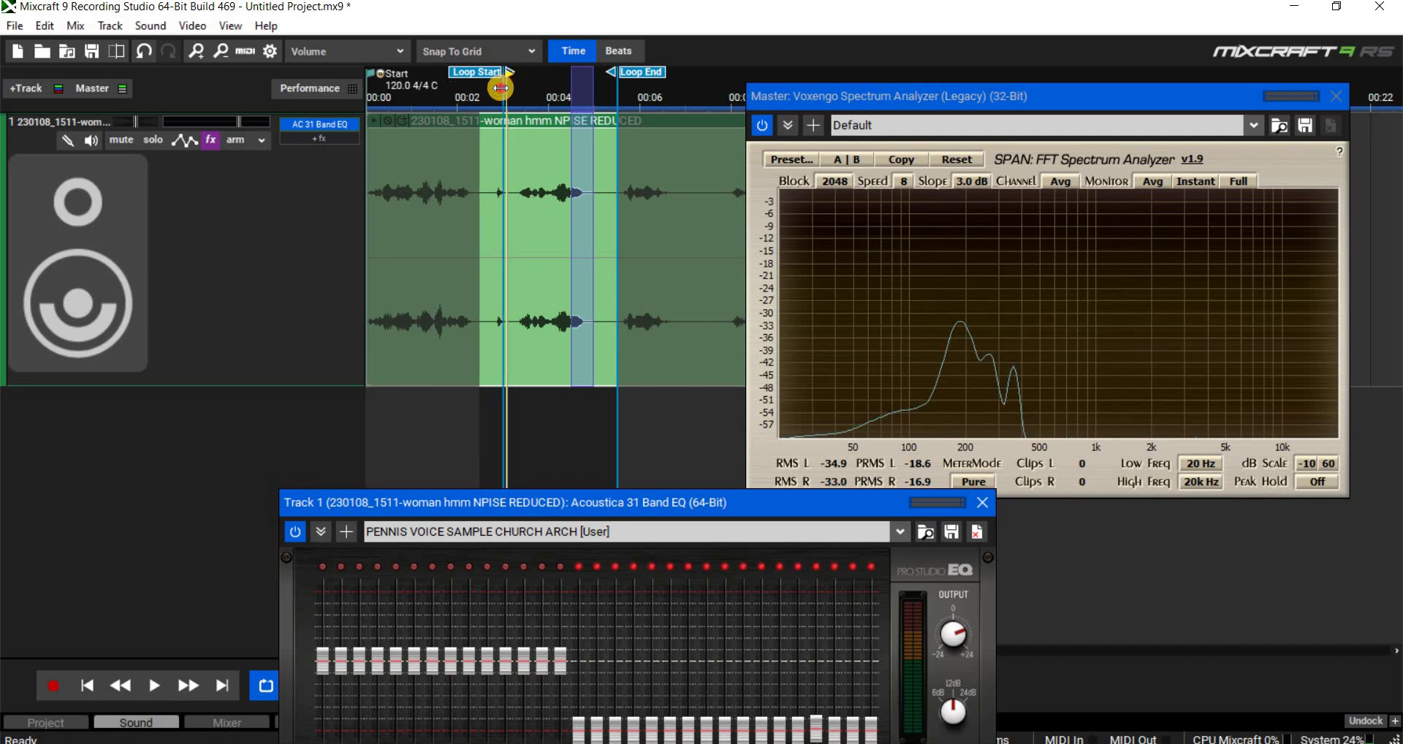
click(480, 194)
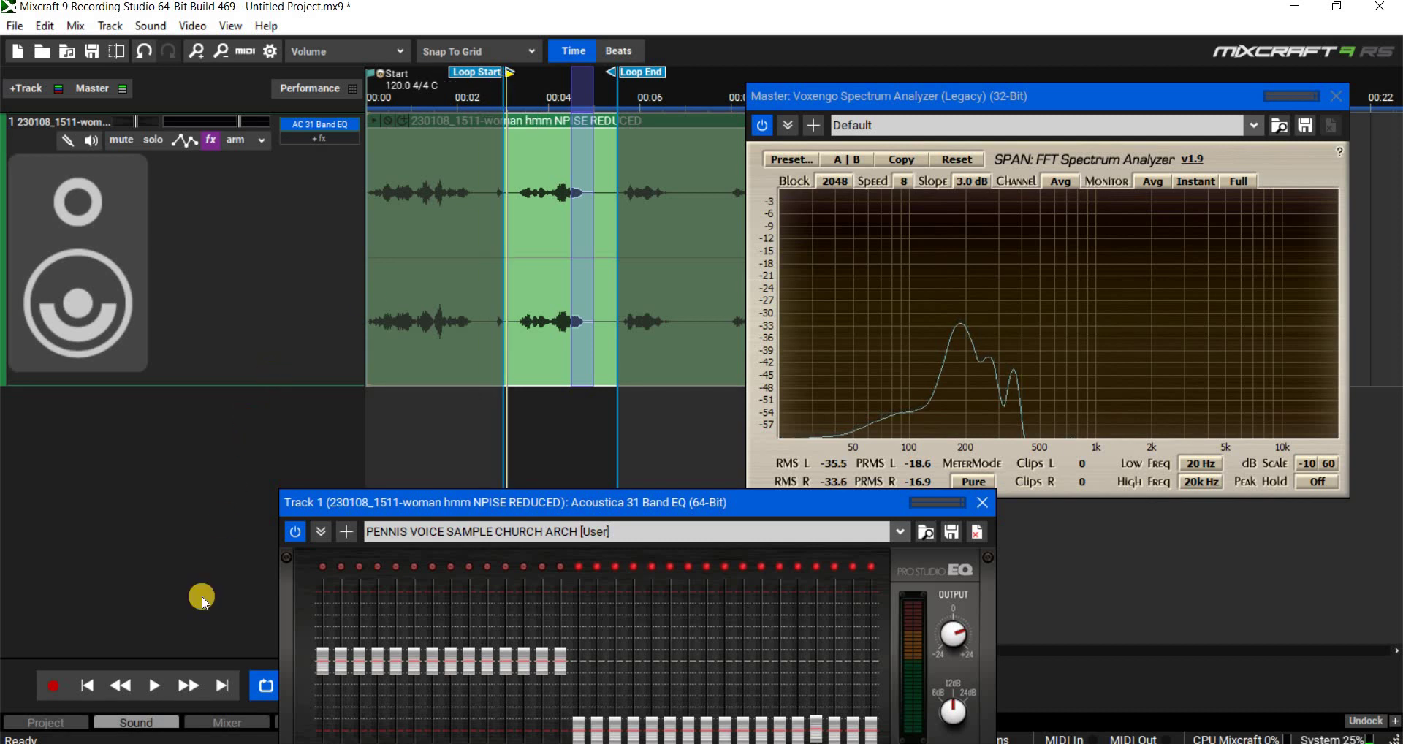
click(151, 695)
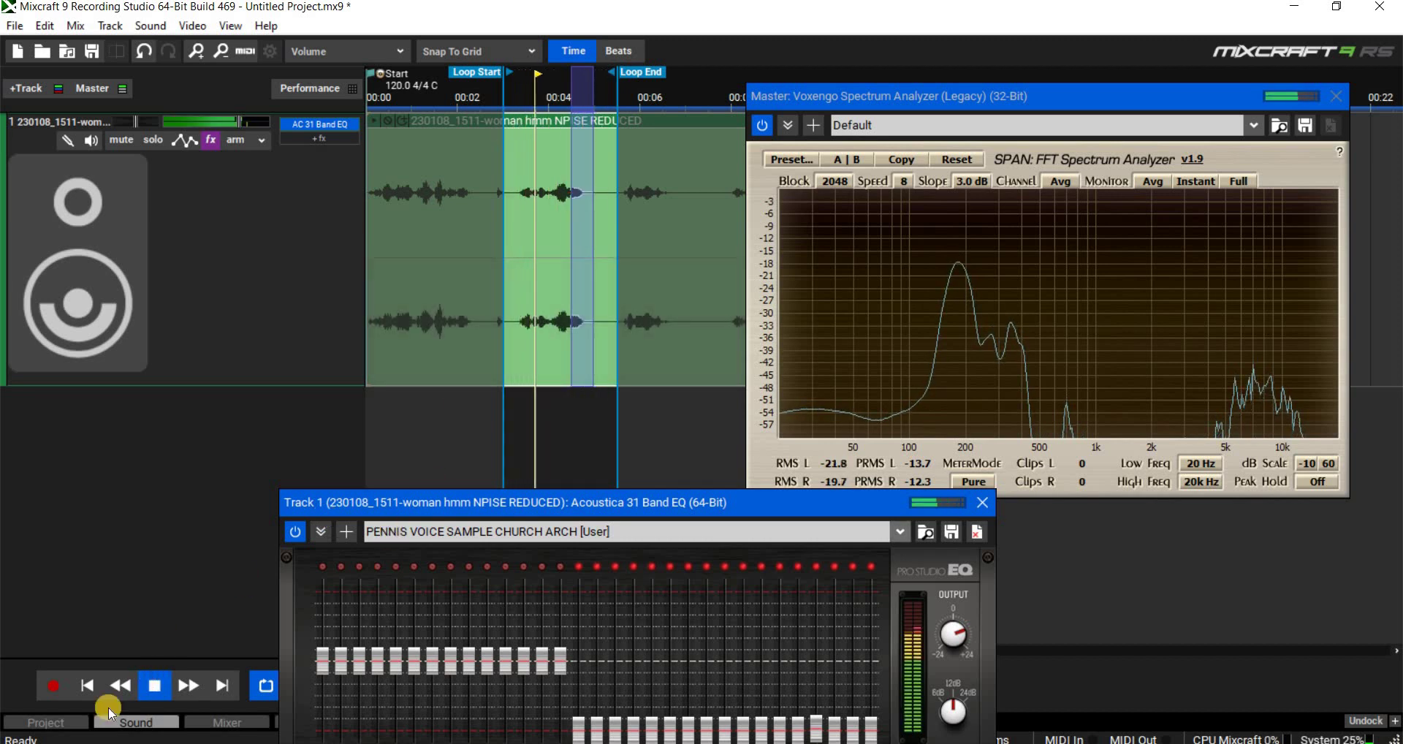
click(153, 688)
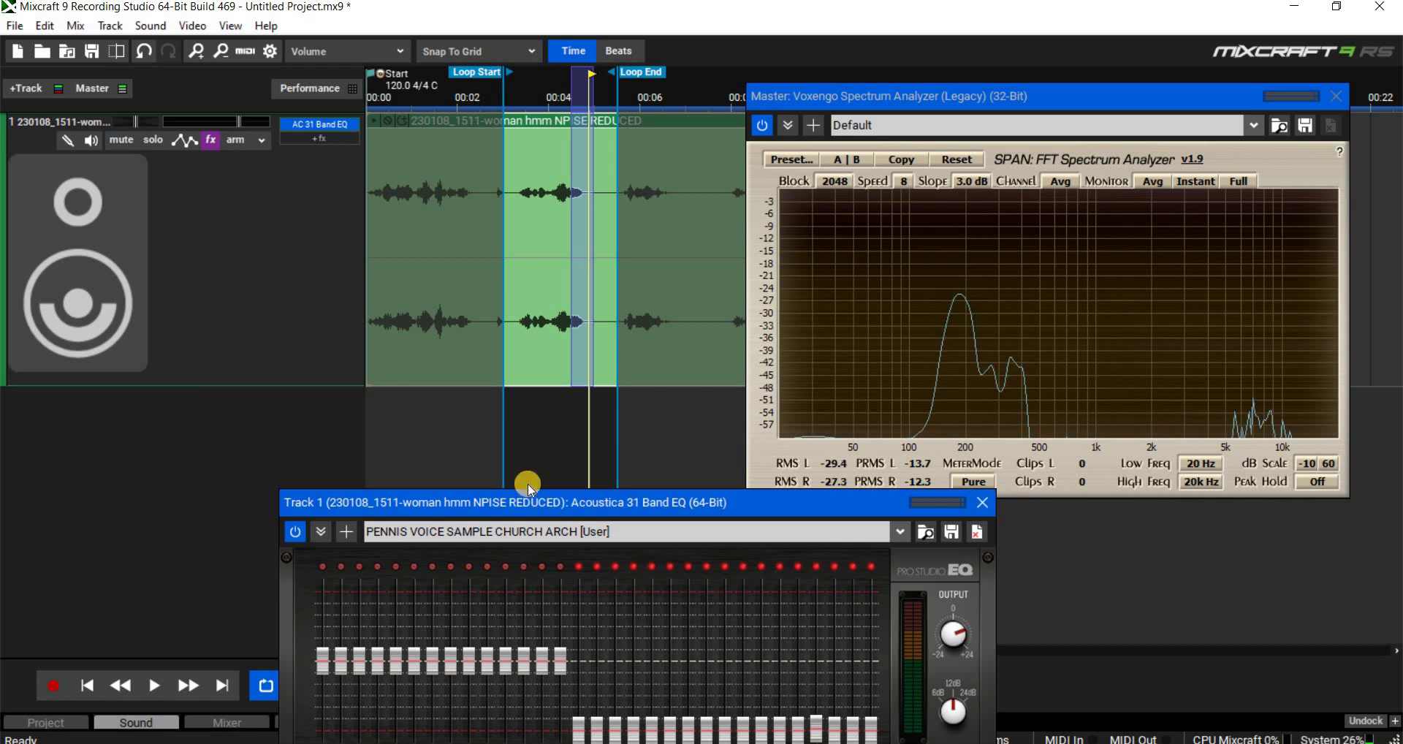
Reposition the Acoustica 31 Band EQ window so that all its sliders show over the lower part of the analyzer.
drag(835, 503, 1318, 184)
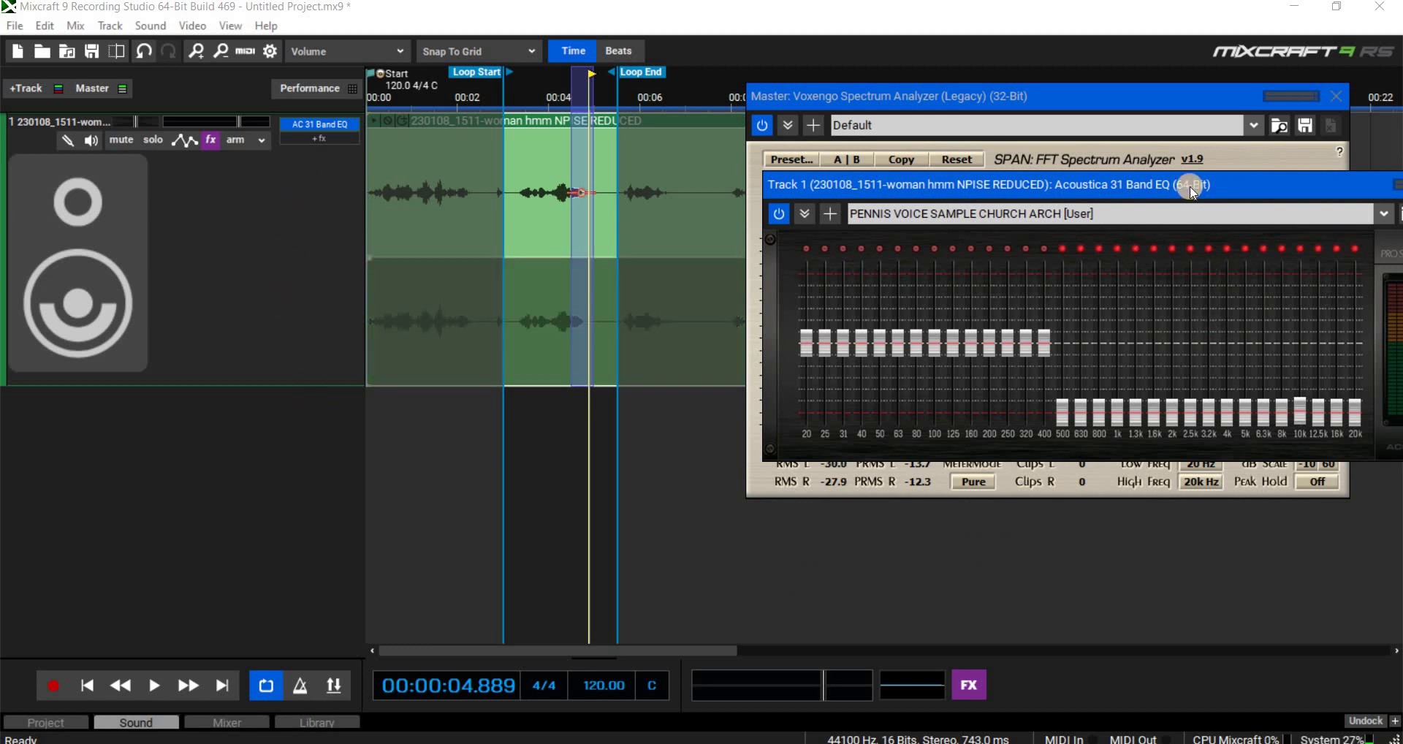
drag(1184, 185, 1080, 225)
drag(1112, 340, 1116, 327)
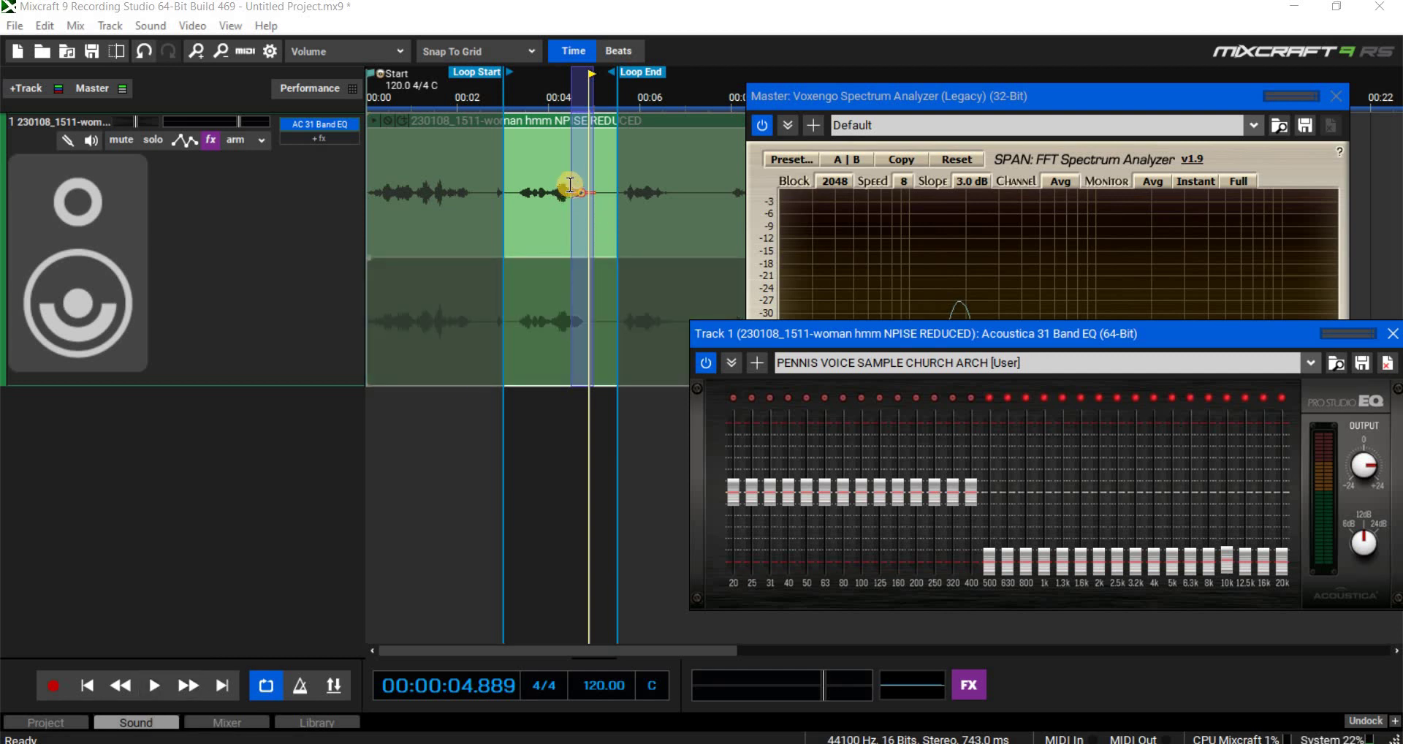
Play the loop, shorten it to about 5.0 to 5.5 seconds, and move the EQ window clear of the analyzer.
click(152, 687)
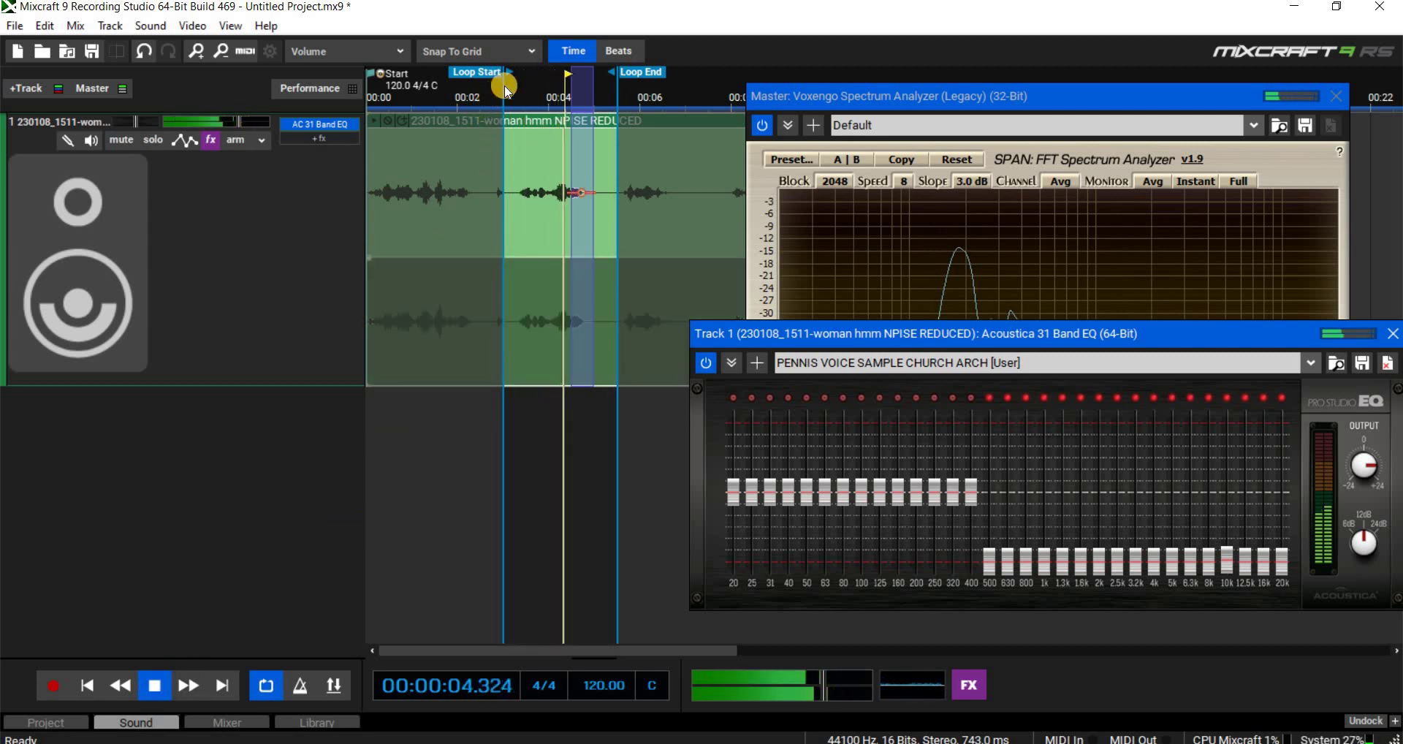
drag(542, 85, 576, 90)
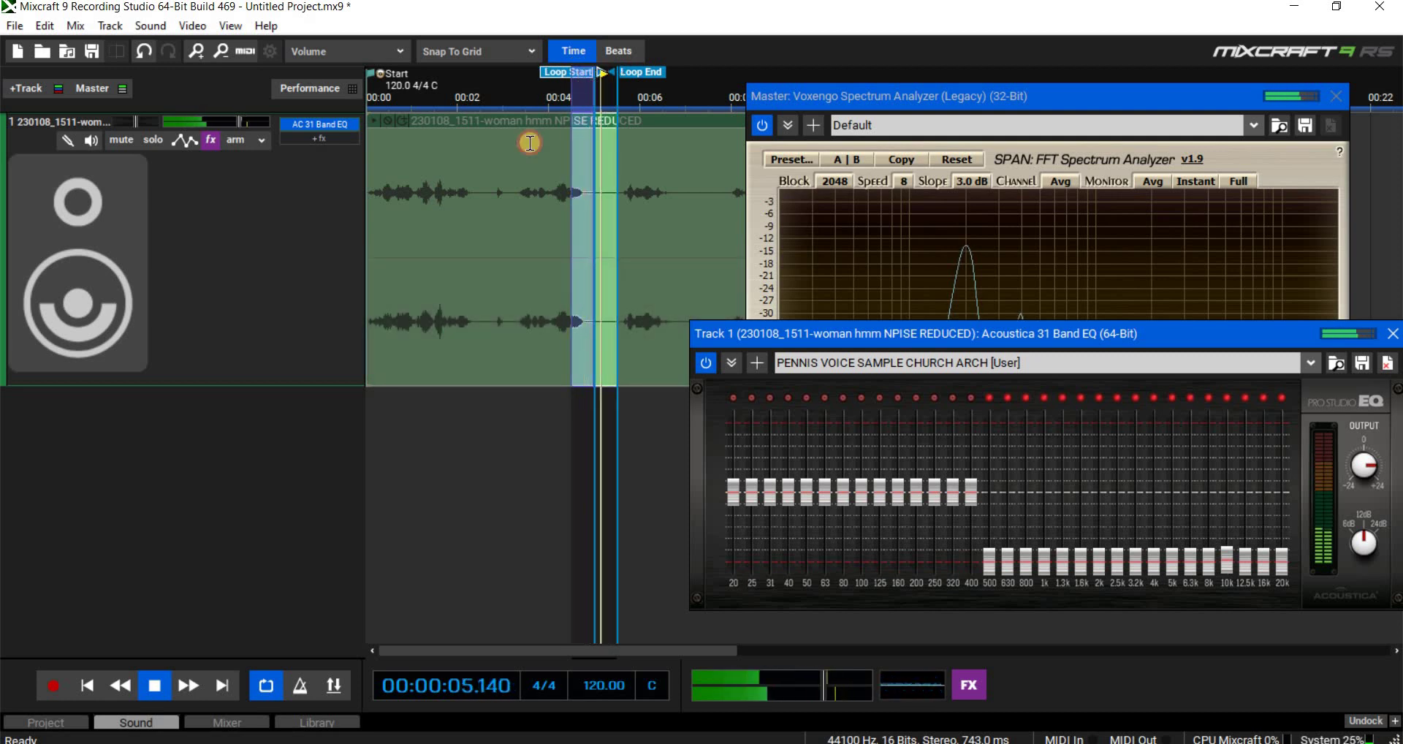
drag(872, 328, 619, 540)
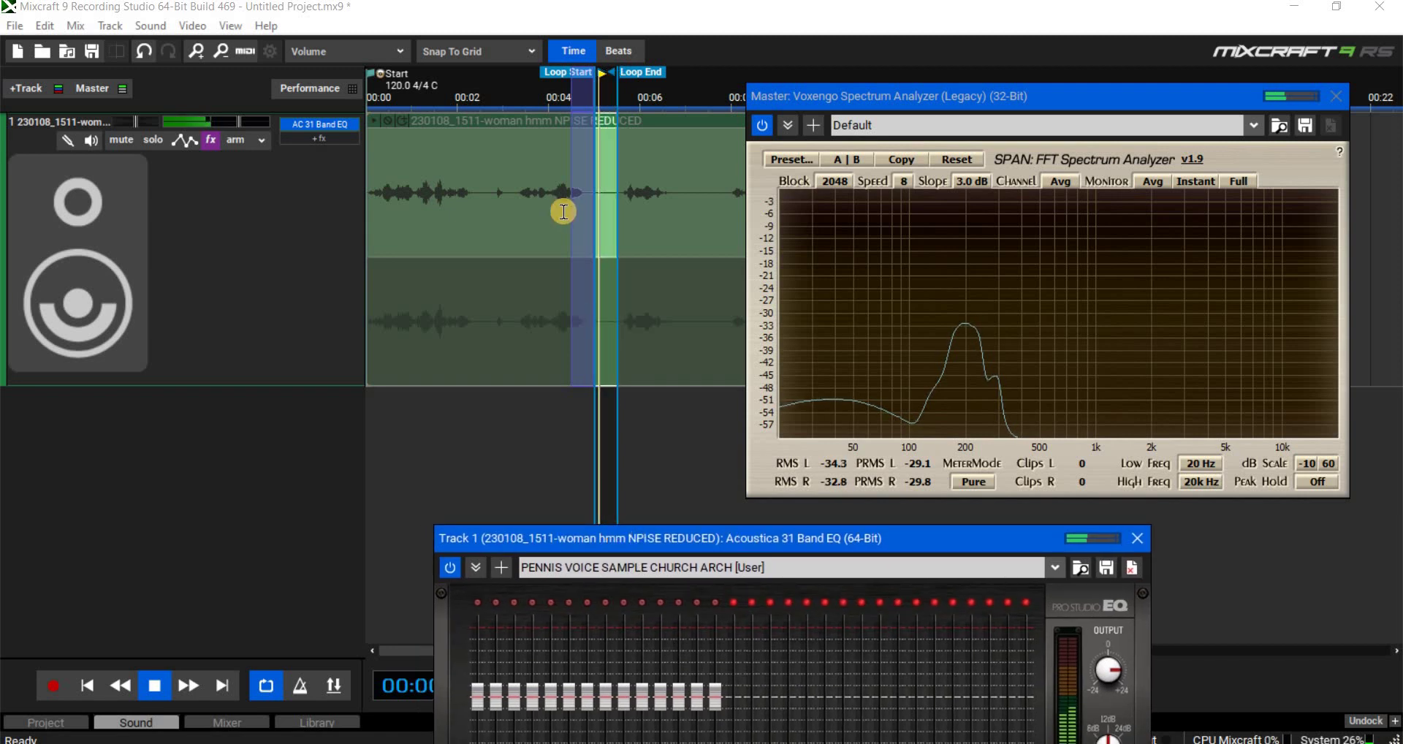
Extend the loop start back to about 4.5 seconds and set the spectrum analyzer's monitor mode to RealT.
drag(592, 72, 568, 73)
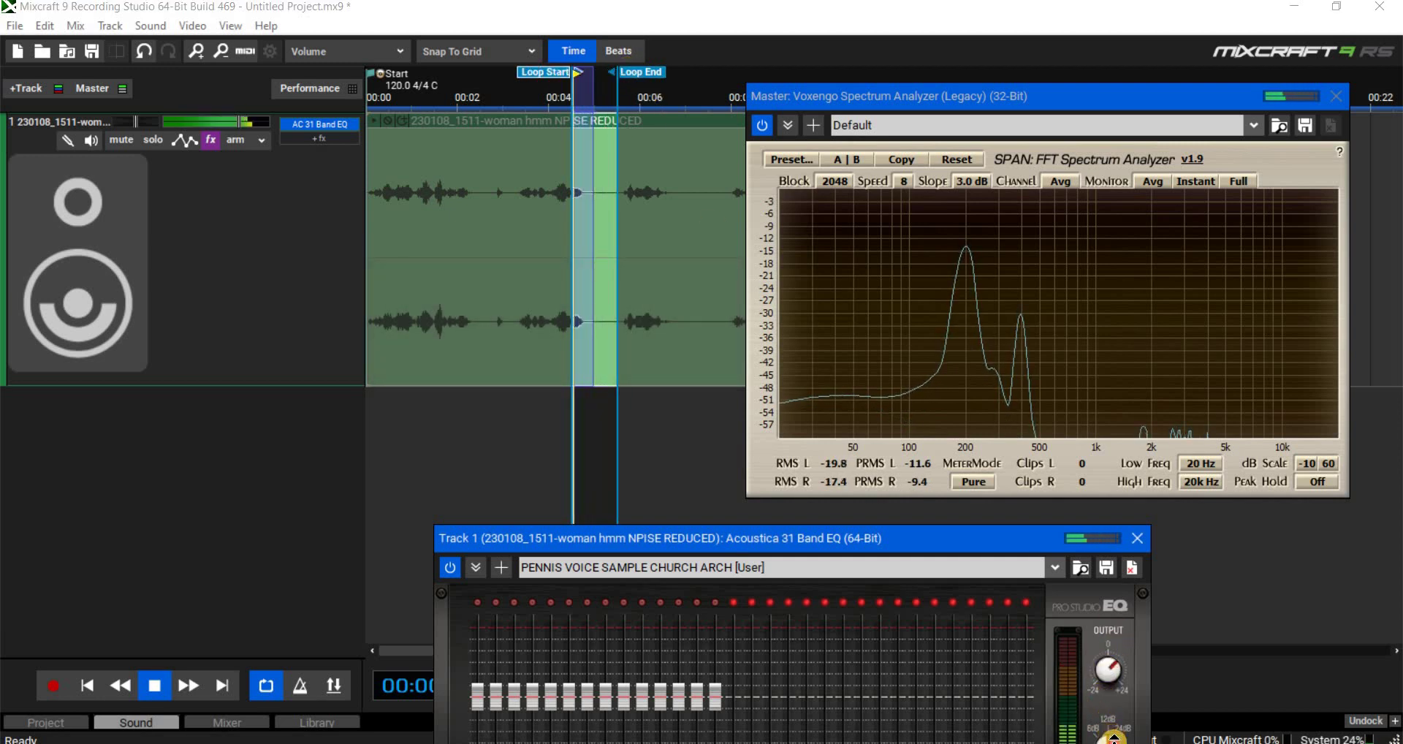
click(1154, 180)
click(1152, 197)
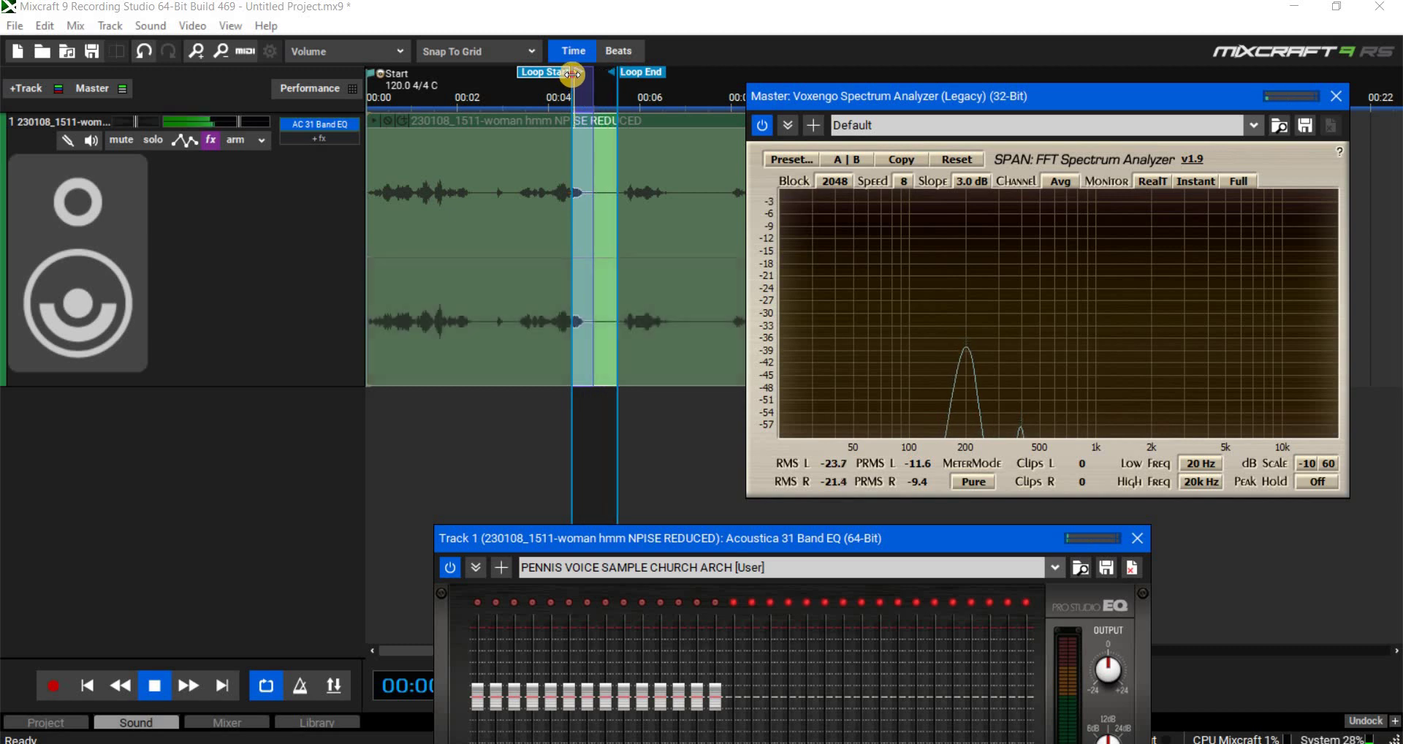
Sample the loop from about 4.0 seconds and return its start to about 5.0 seconds.
drag(576, 72, 550, 72)
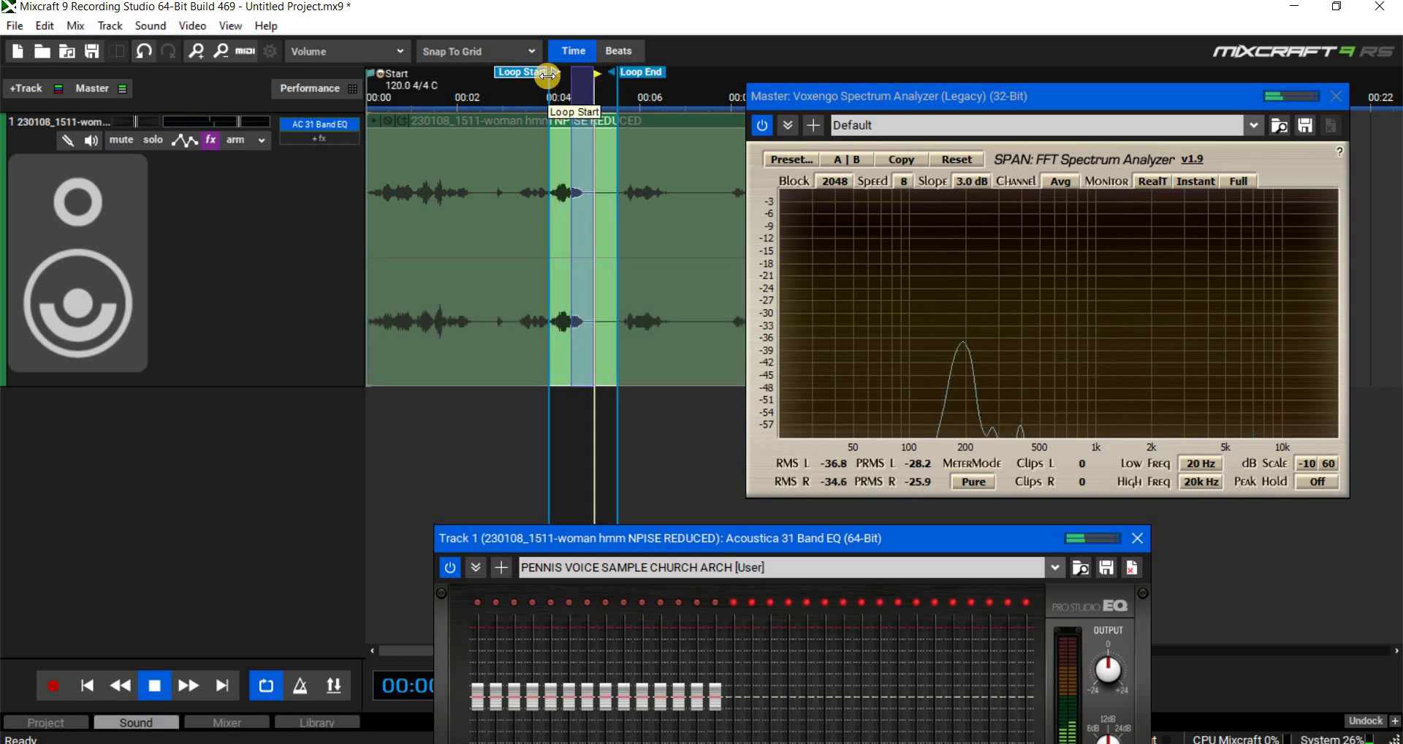
drag(549, 74, 594, 73)
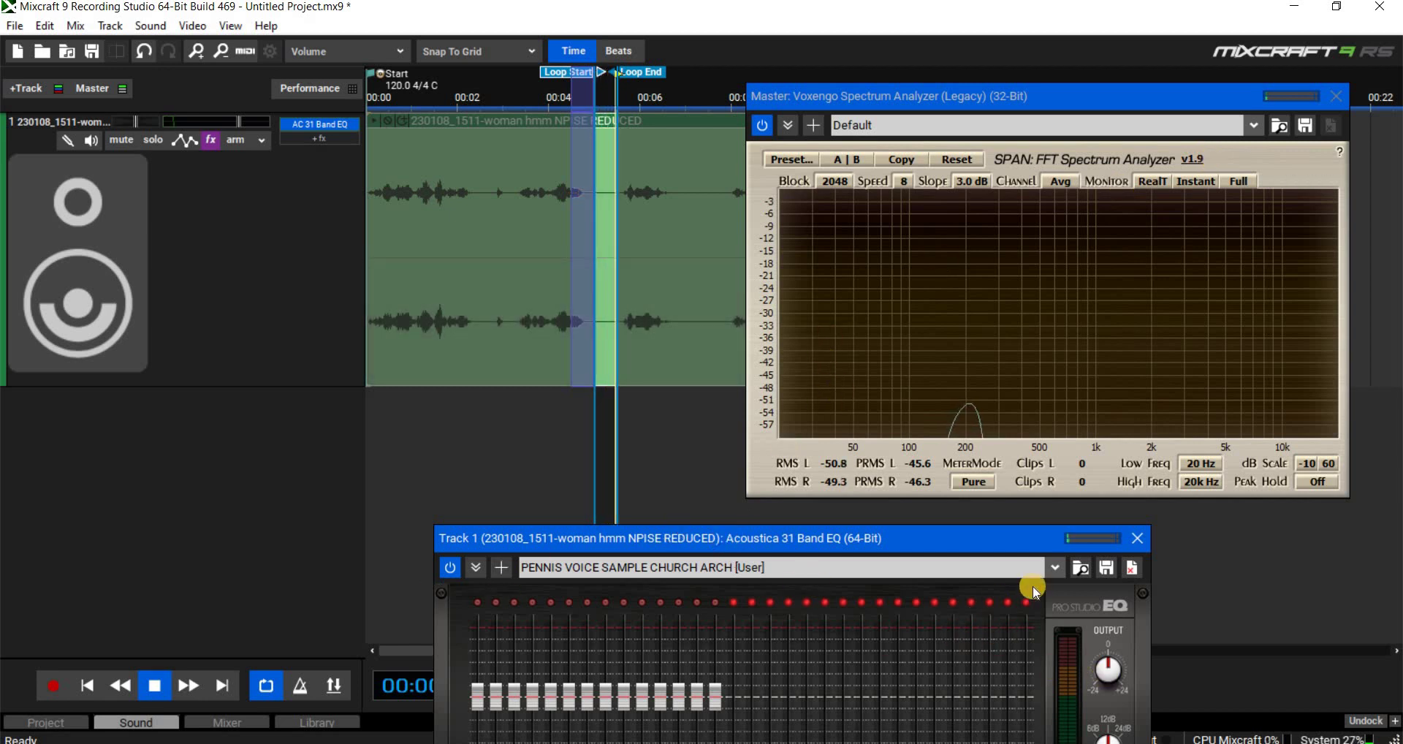
Bring the whole 31 Band EQ into view and compare the looped sound with the EQ bypassed and active.
drag(1000, 534, 817, 269)
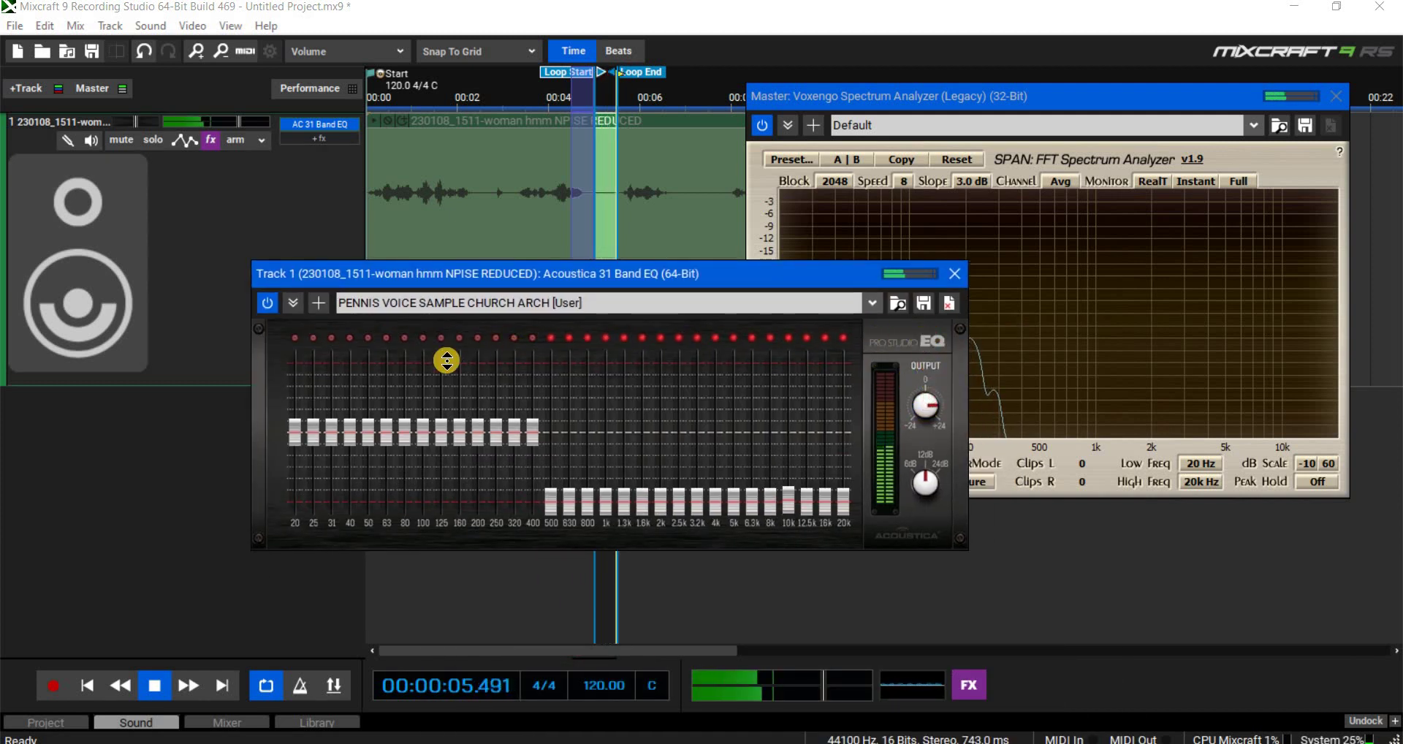
click(268, 303)
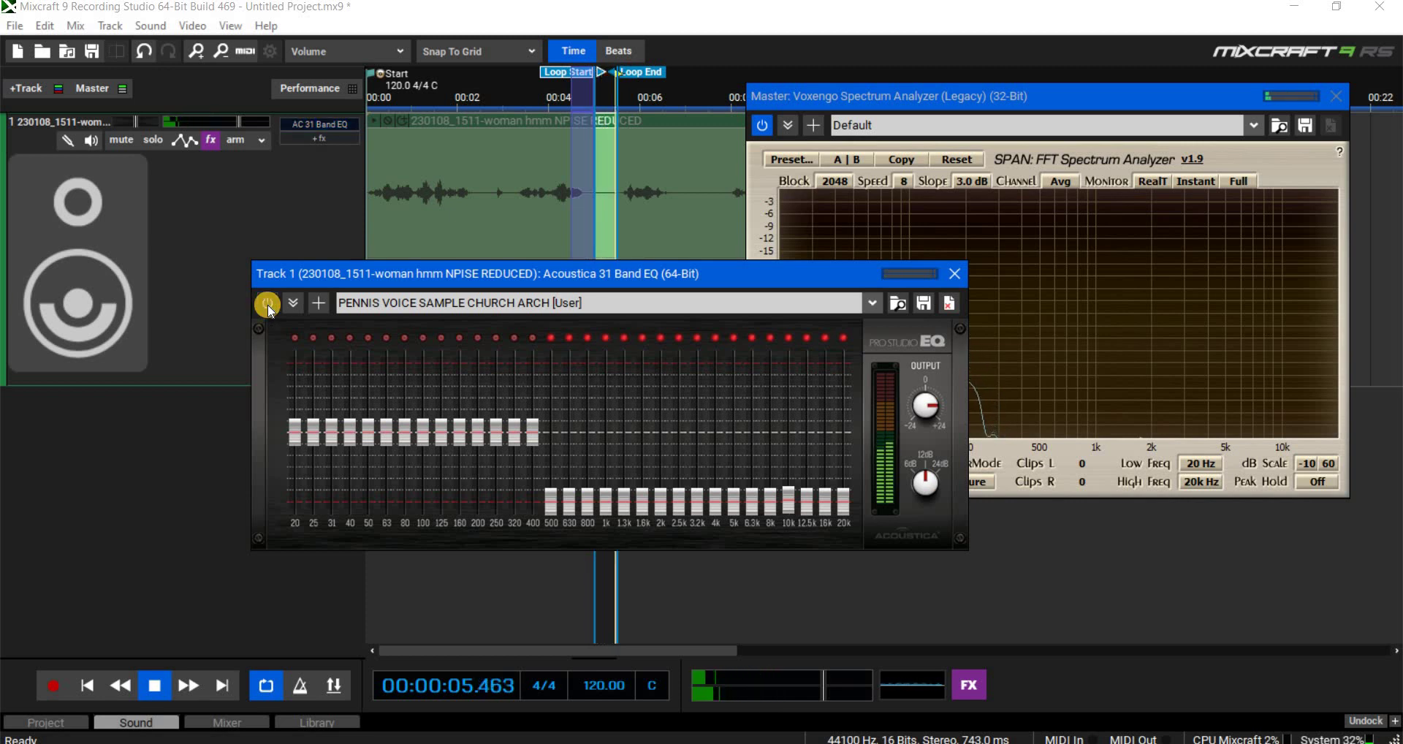
click(268, 305)
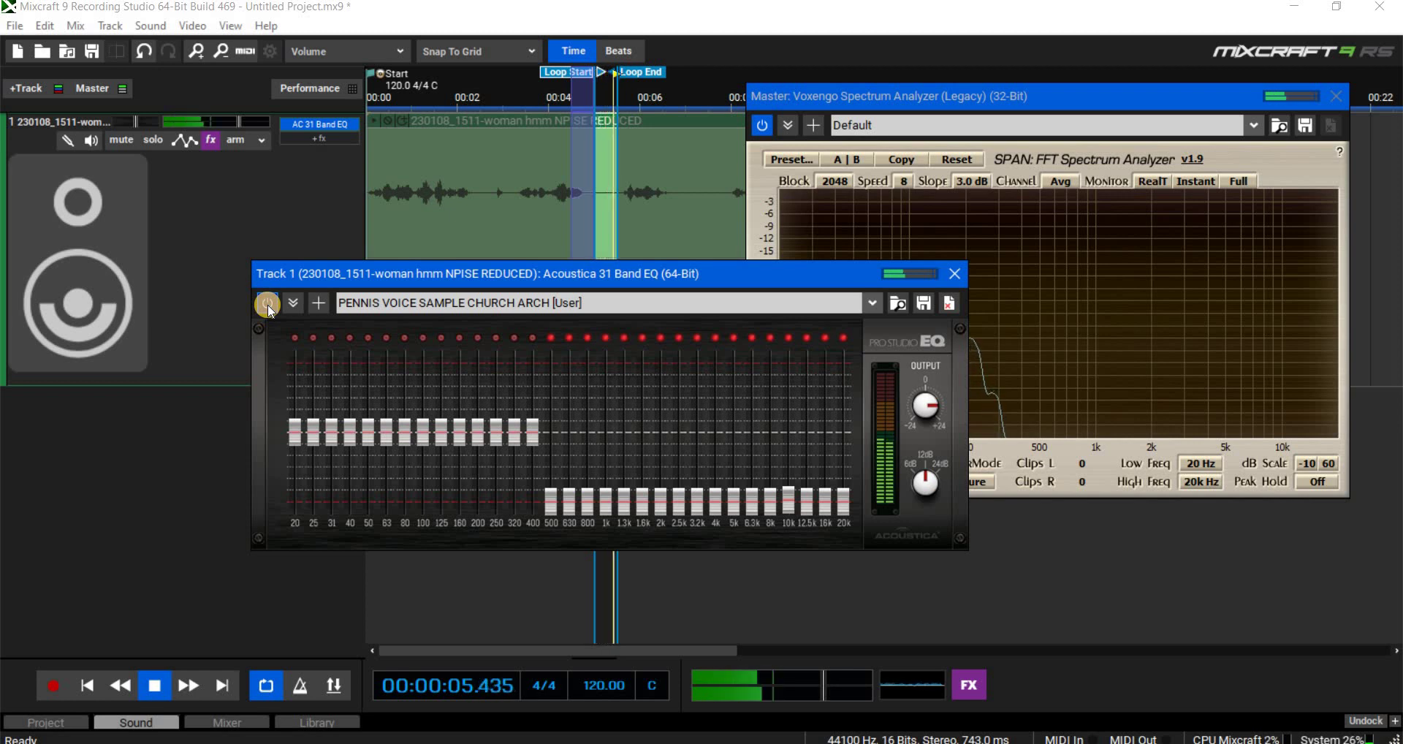
drag(553, 282, 582, 440)
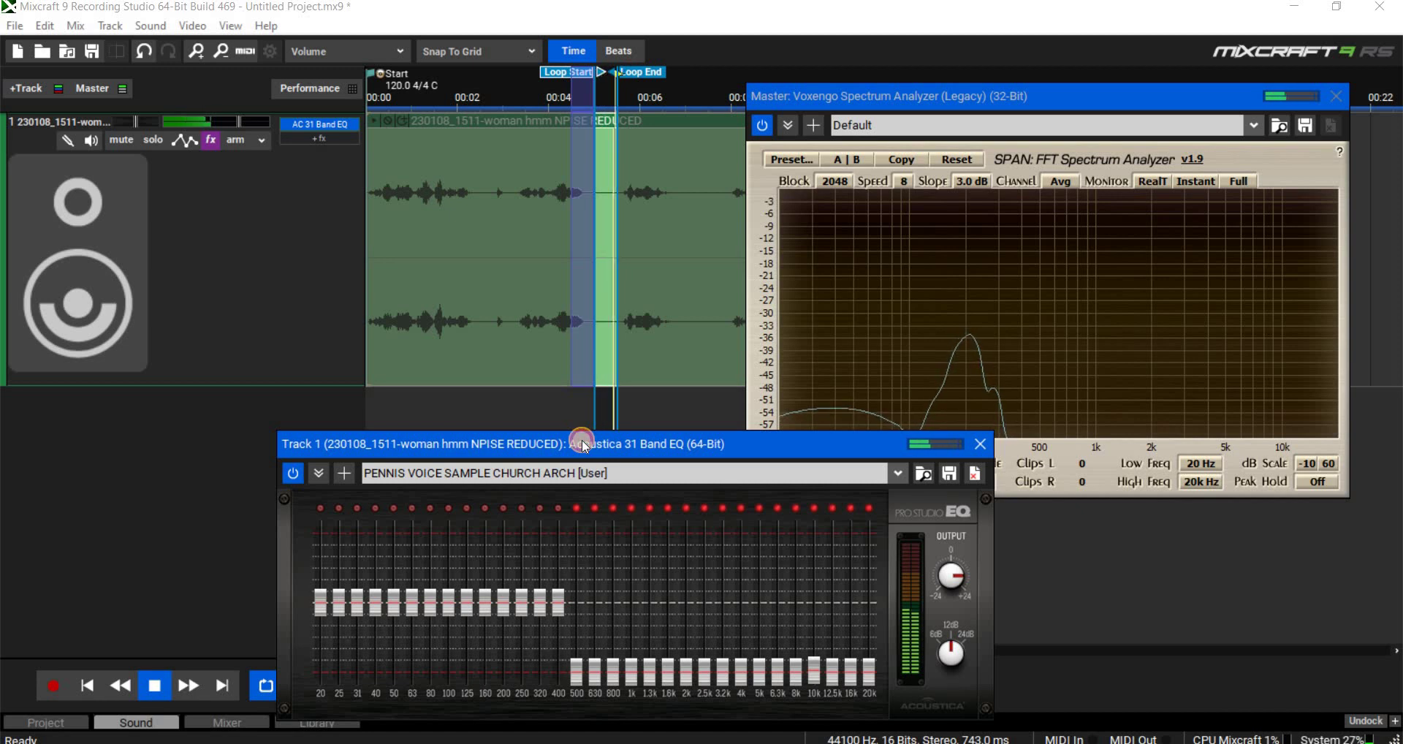
drag(352, 493, 380, 358)
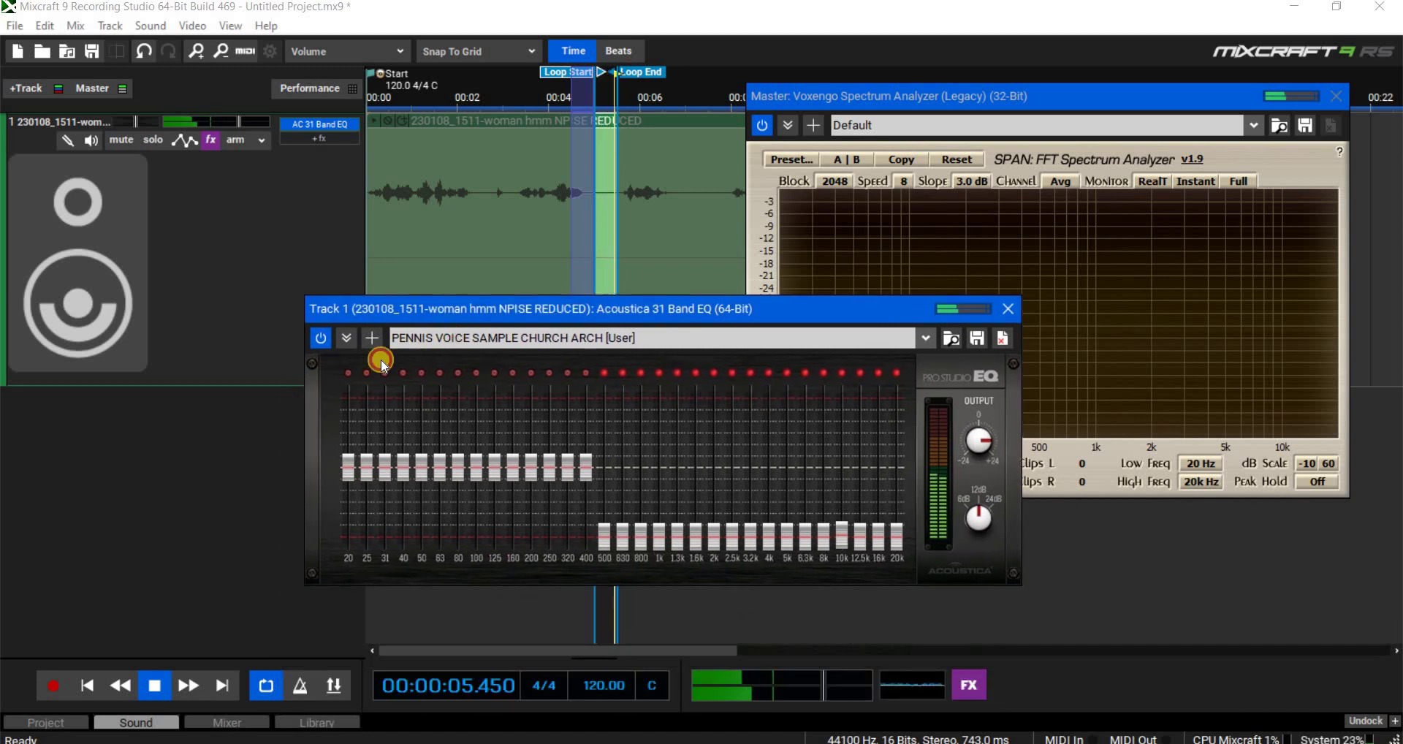
Raise the 31 Band EQ's output gain to about +24 dB while bypassed, reactivate it, and move its window below the waveform.
click(325, 337)
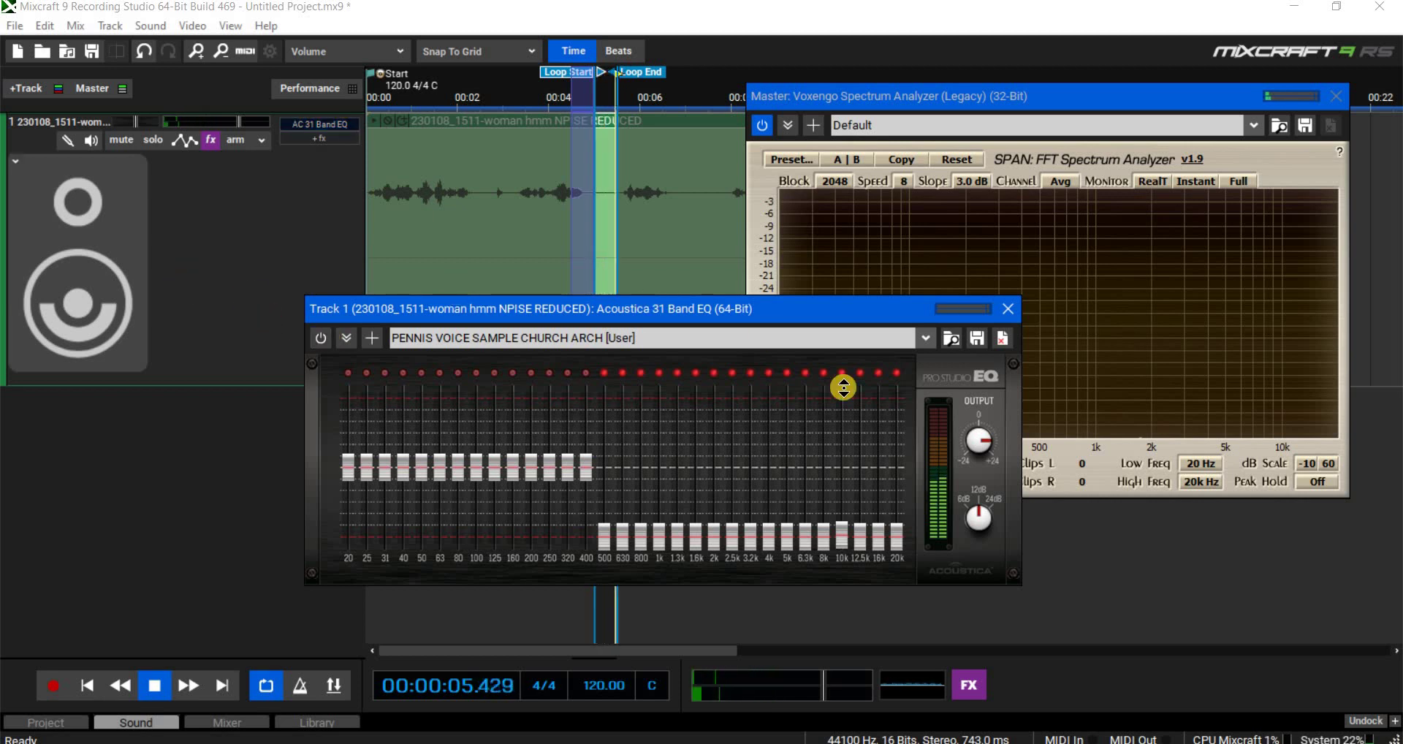
drag(971, 444, 983, 406)
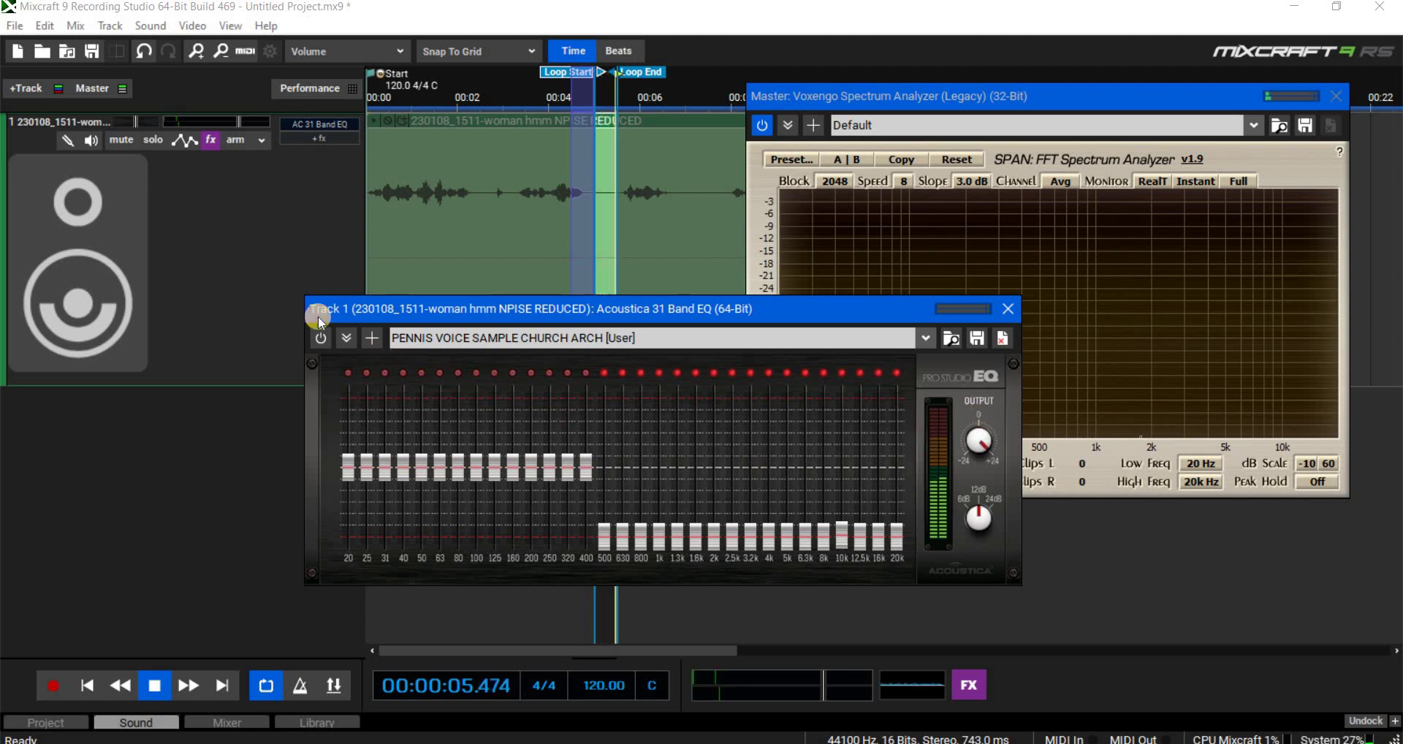
click(318, 339)
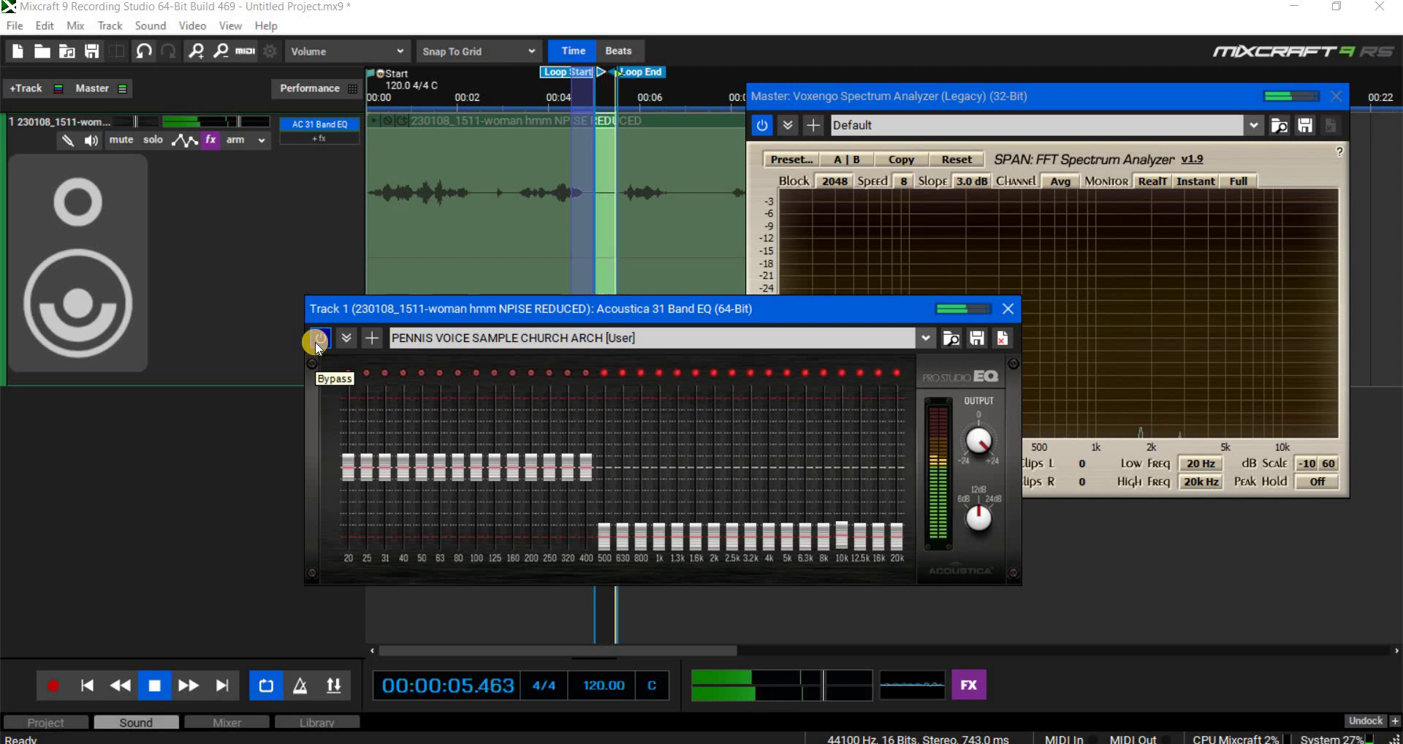
drag(435, 320, 340, 491)
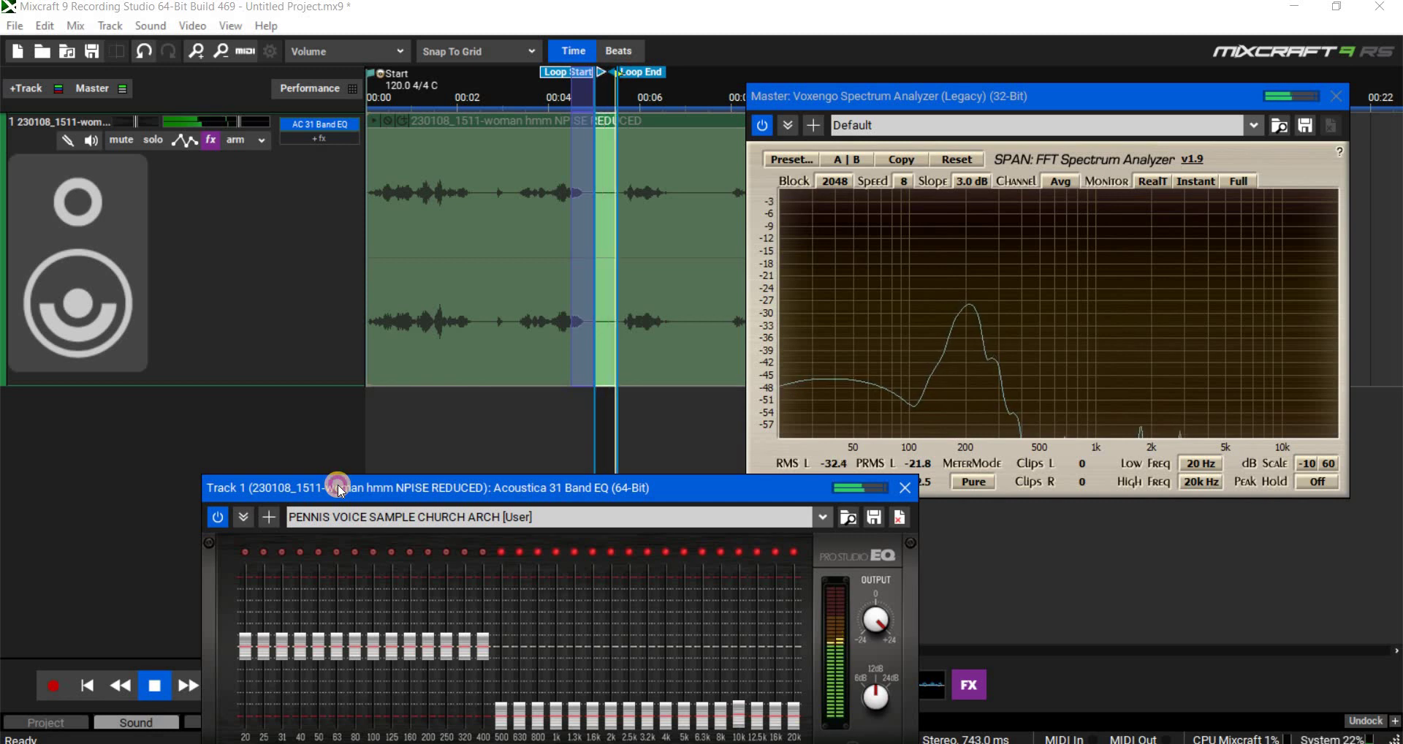
drag(339, 487, 526, 430)
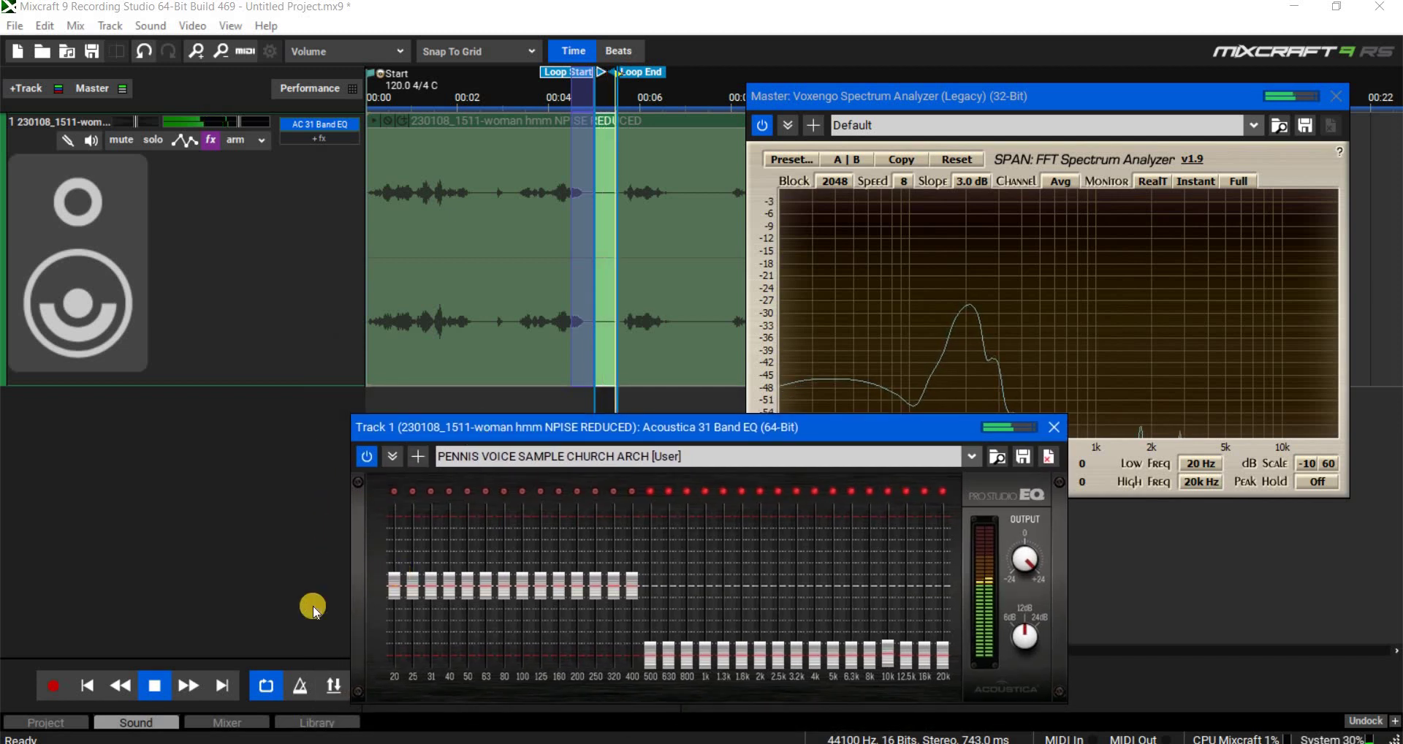
Play the 5.0 to 5.5 second loop with the EQ active and again with it bypassed, and stop playback.
key(space)
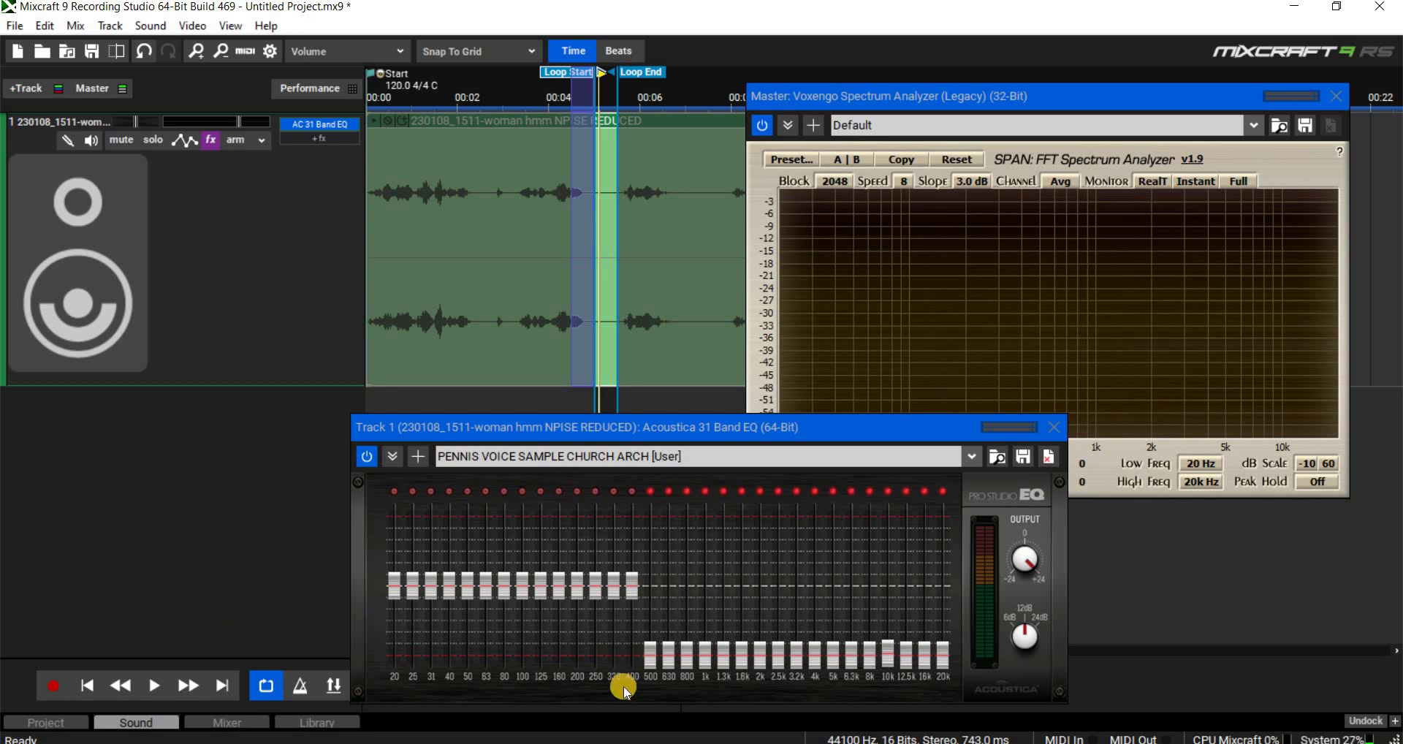
click(154, 686)
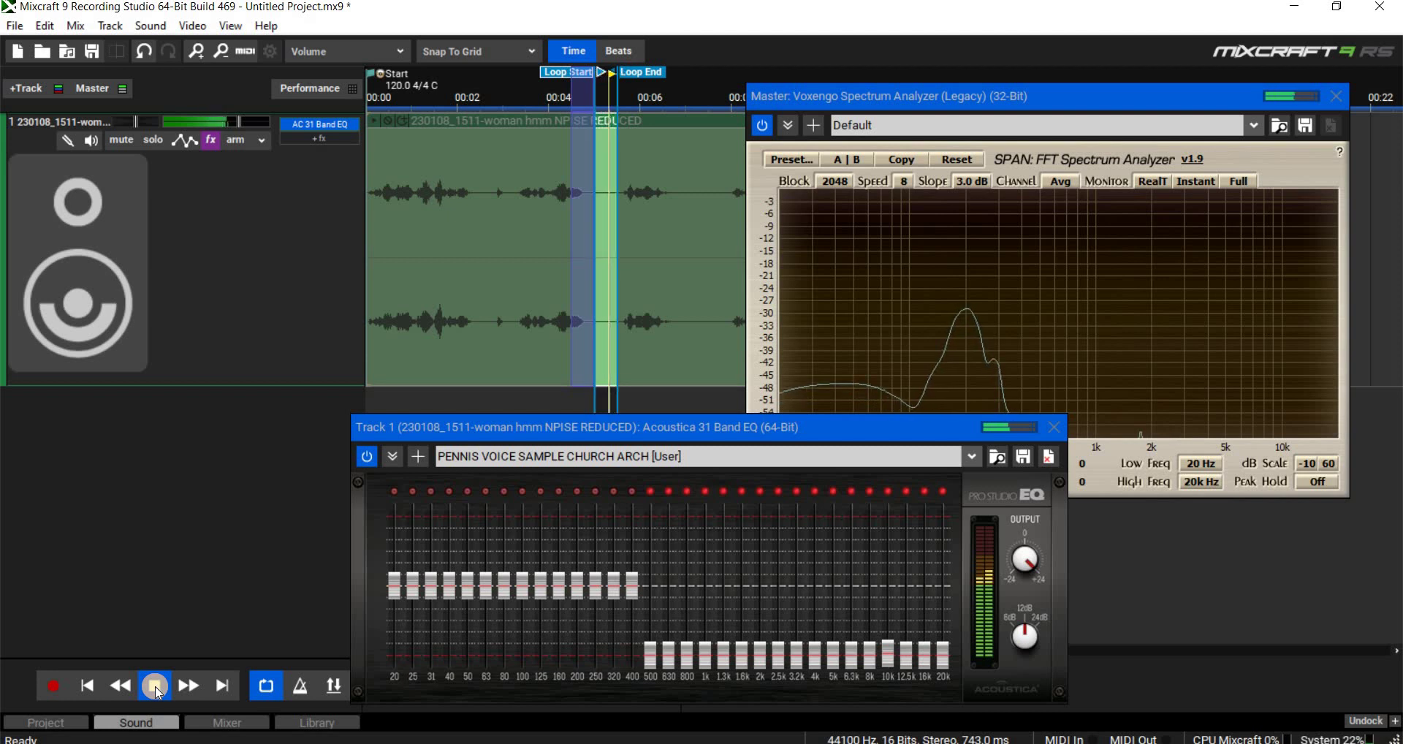
key(space)
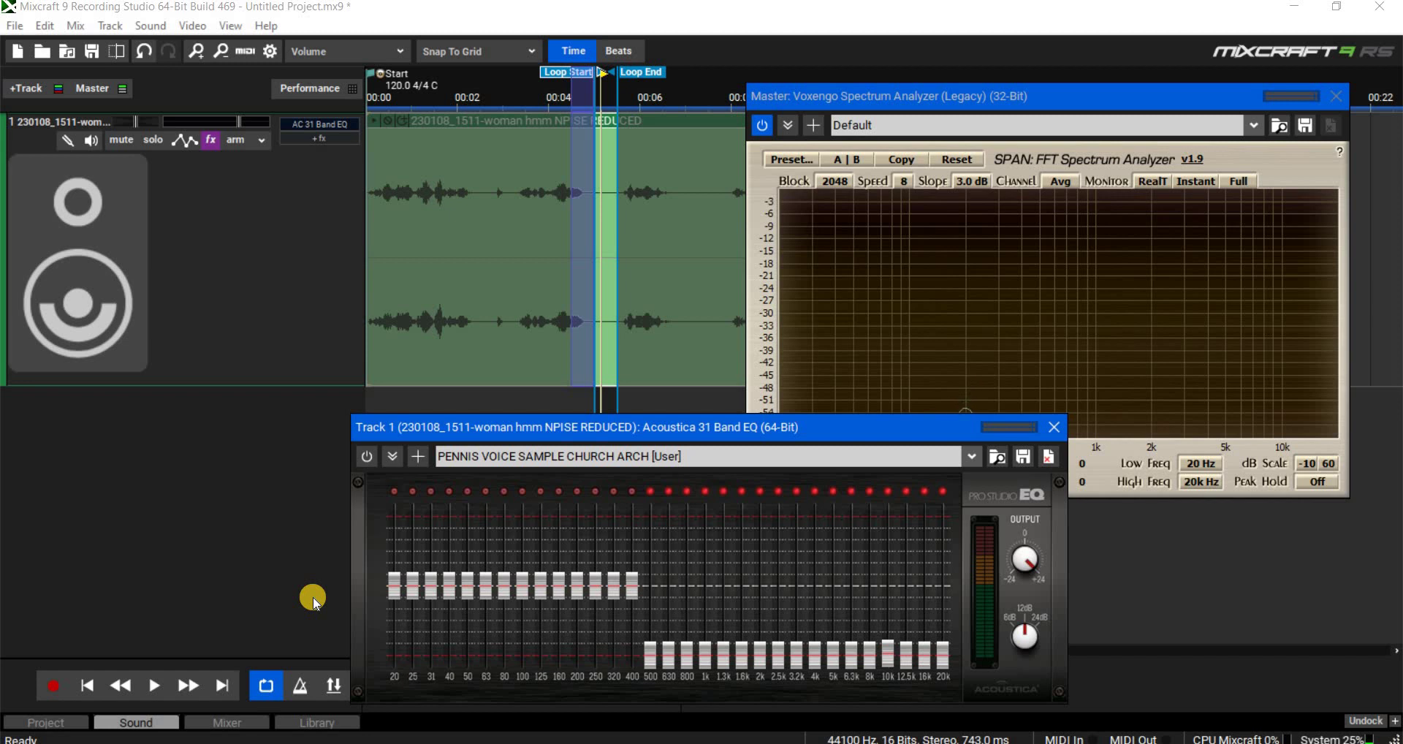
click(160, 687)
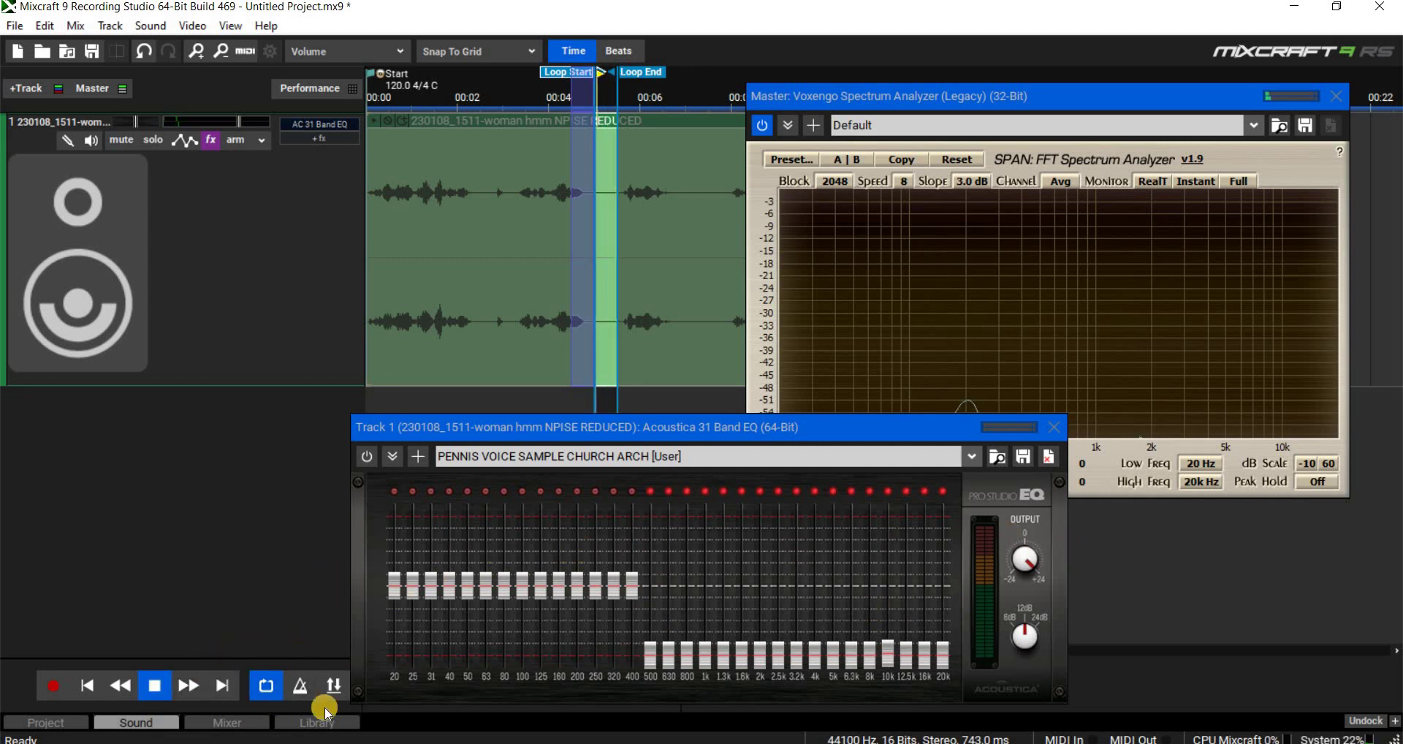
click(154, 685)
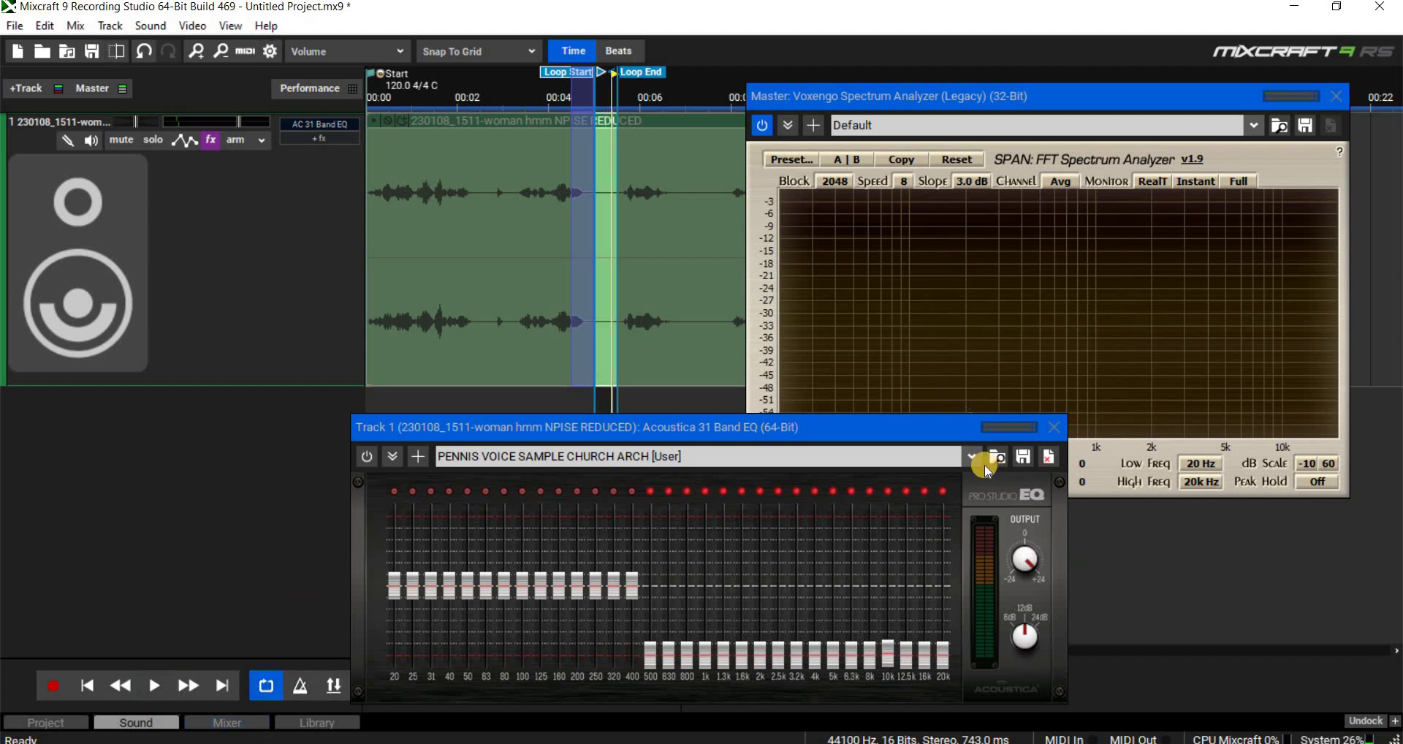
Load the Flat preset in the 31 Band EQ.
click(976, 449)
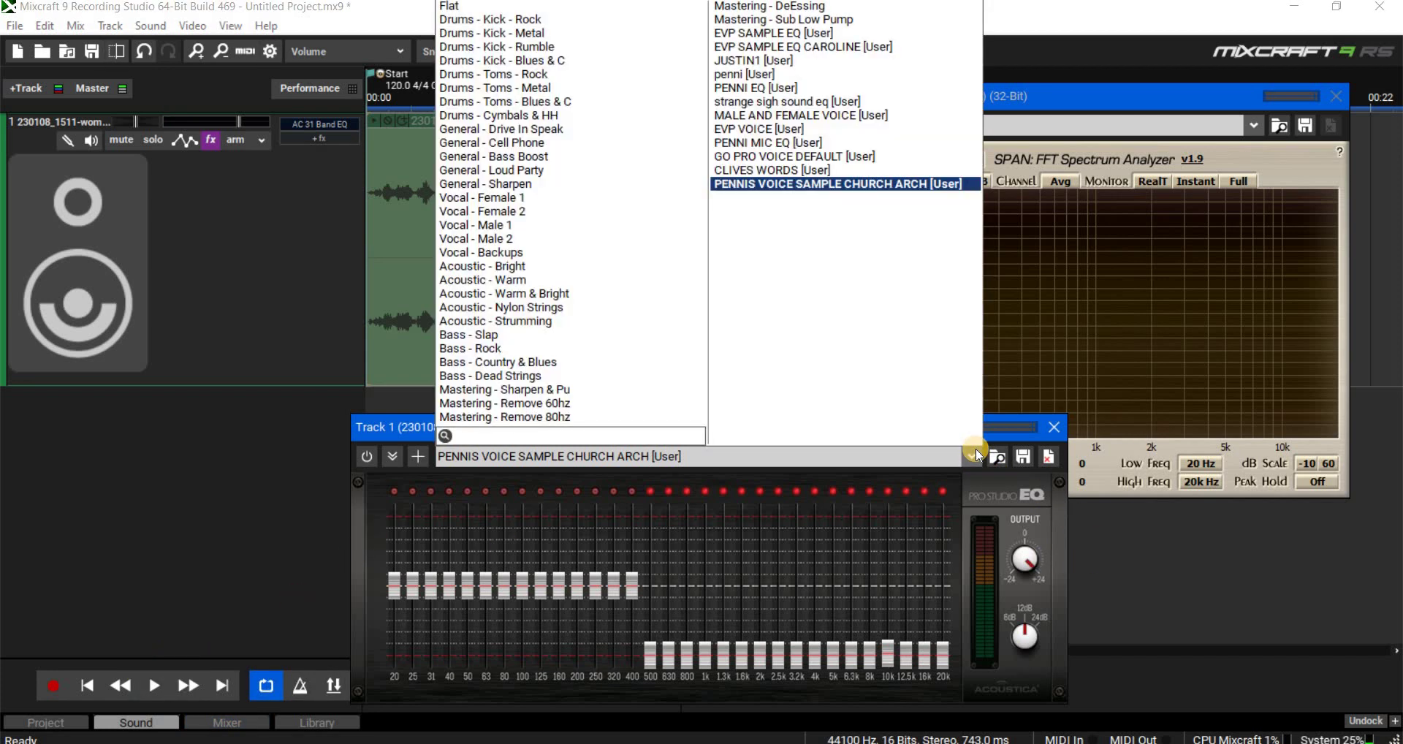
click(976, 449)
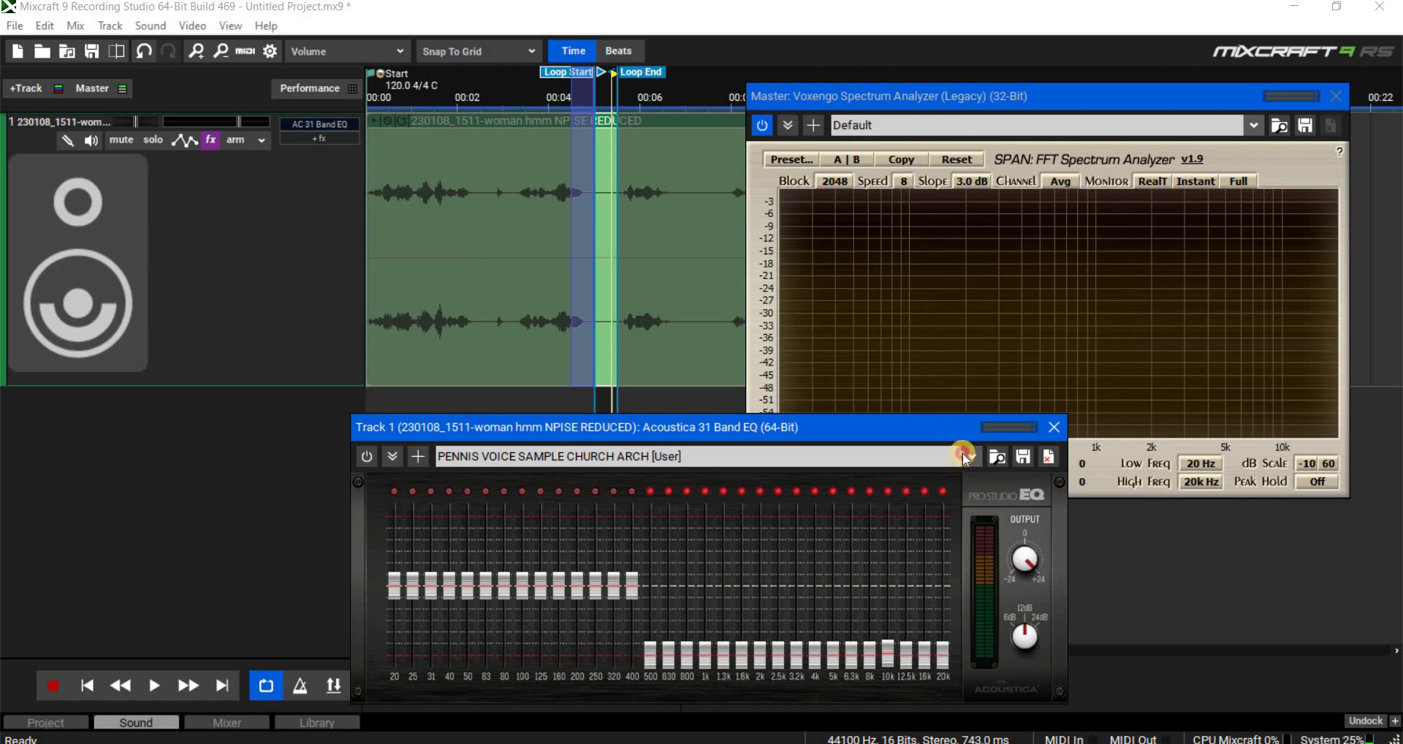
click(972, 456)
click(468, 9)
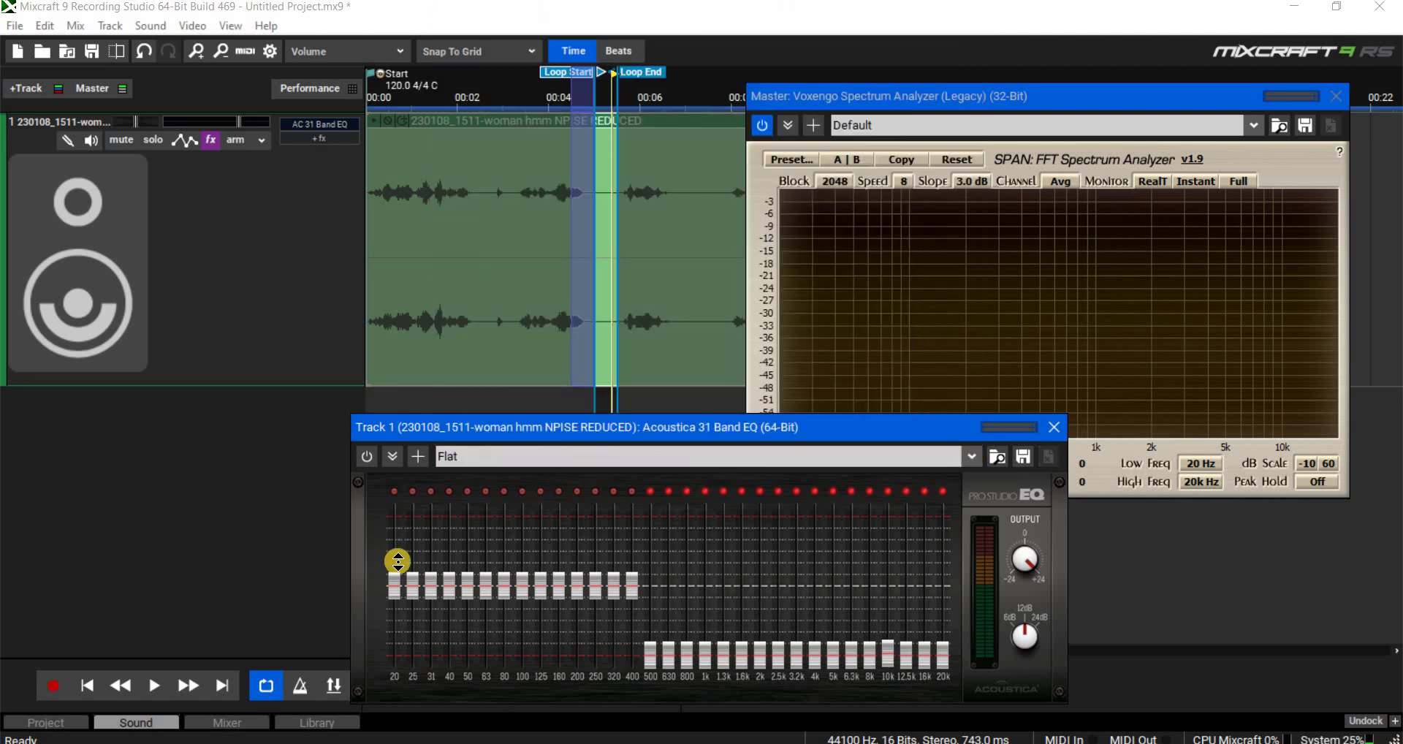
drag(1007, 565, 1018, 557)
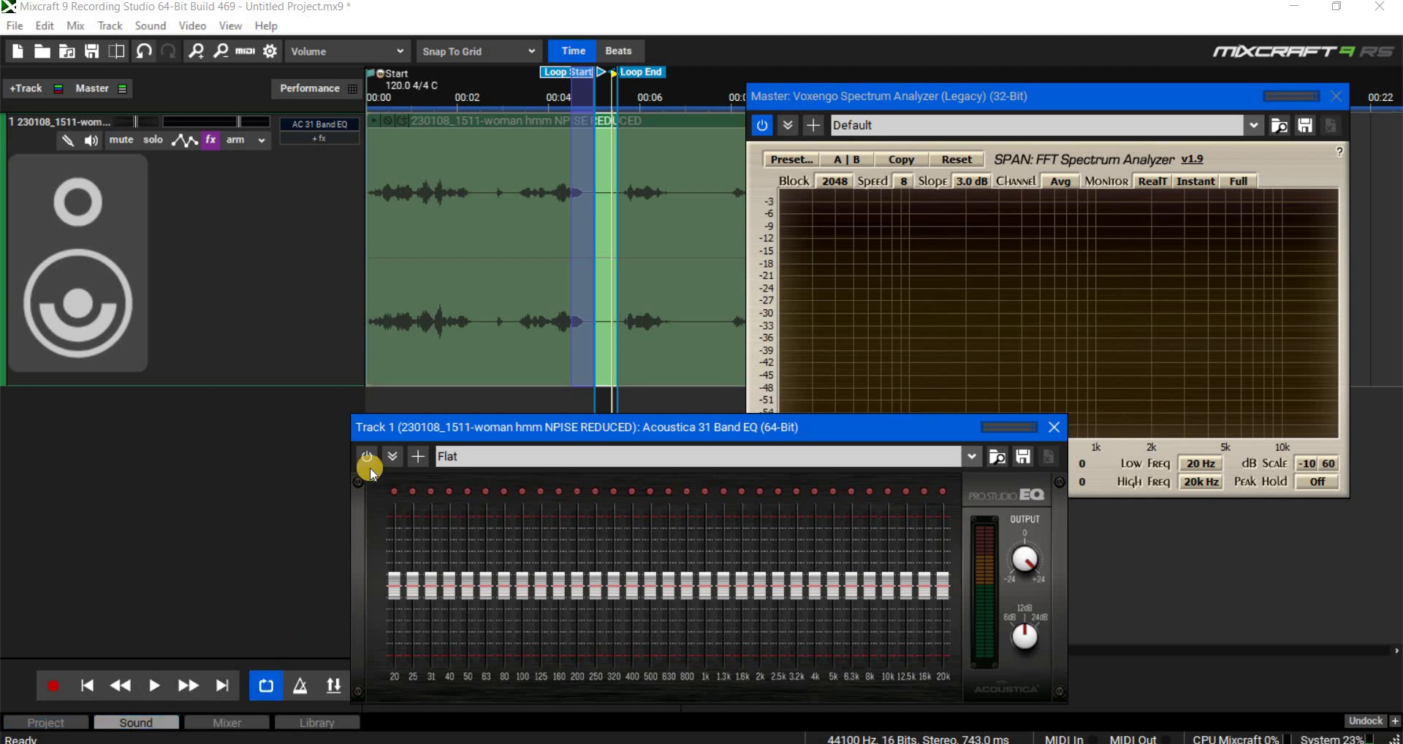
Play the loop with the flat EQ switched back on, and stop playback.
click(155, 686)
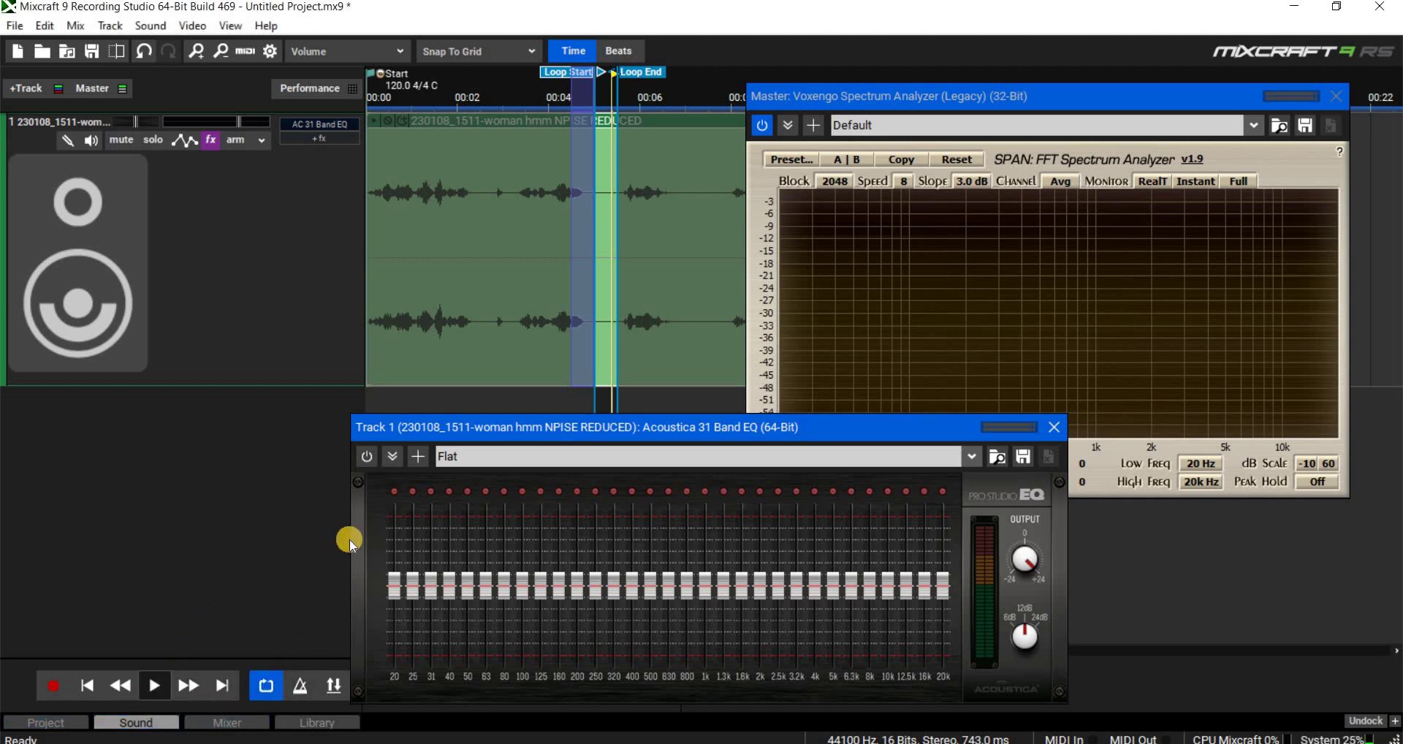
click(371, 465)
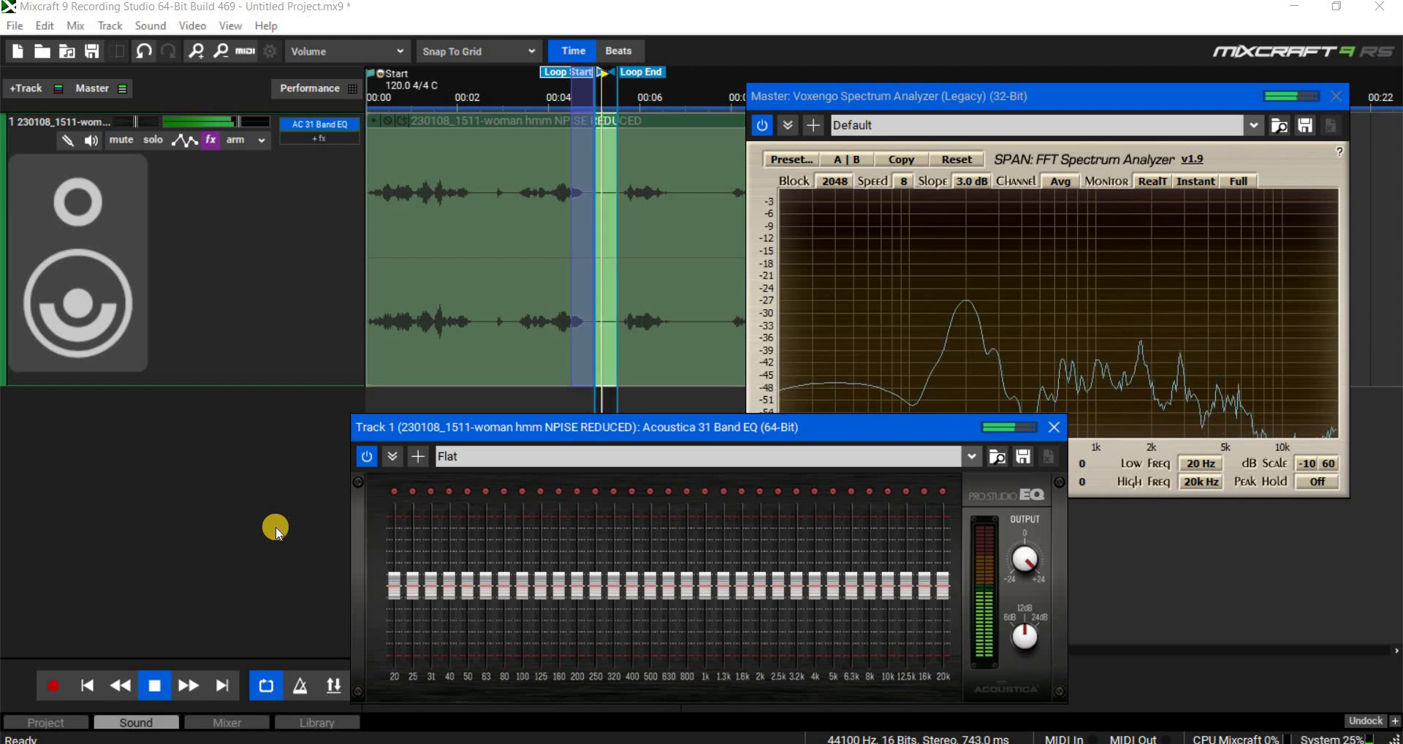
click(156, 687)
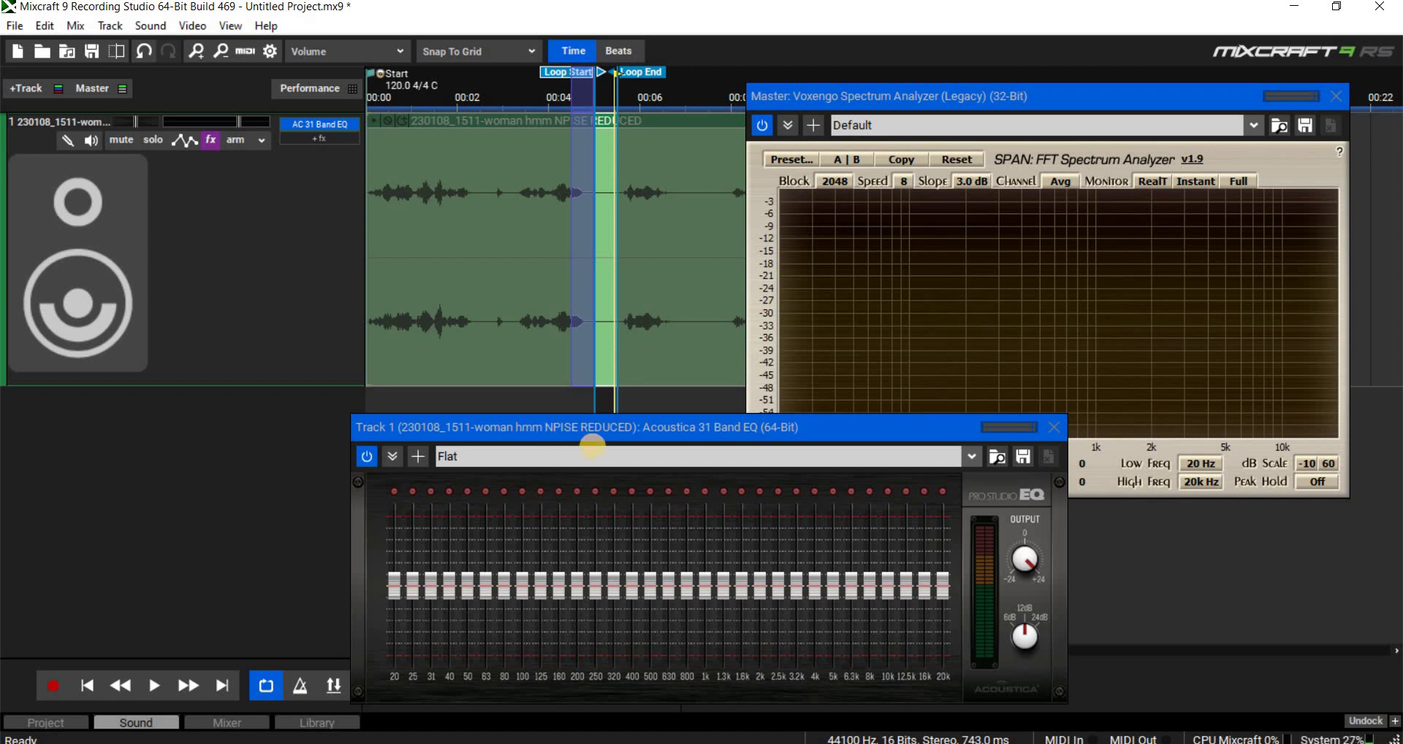
Move the EQ window clear of the analyzer's curve, play the loop, and lower the EQ output gain to about 0 dB.
drag(592, 429, 355, 155)
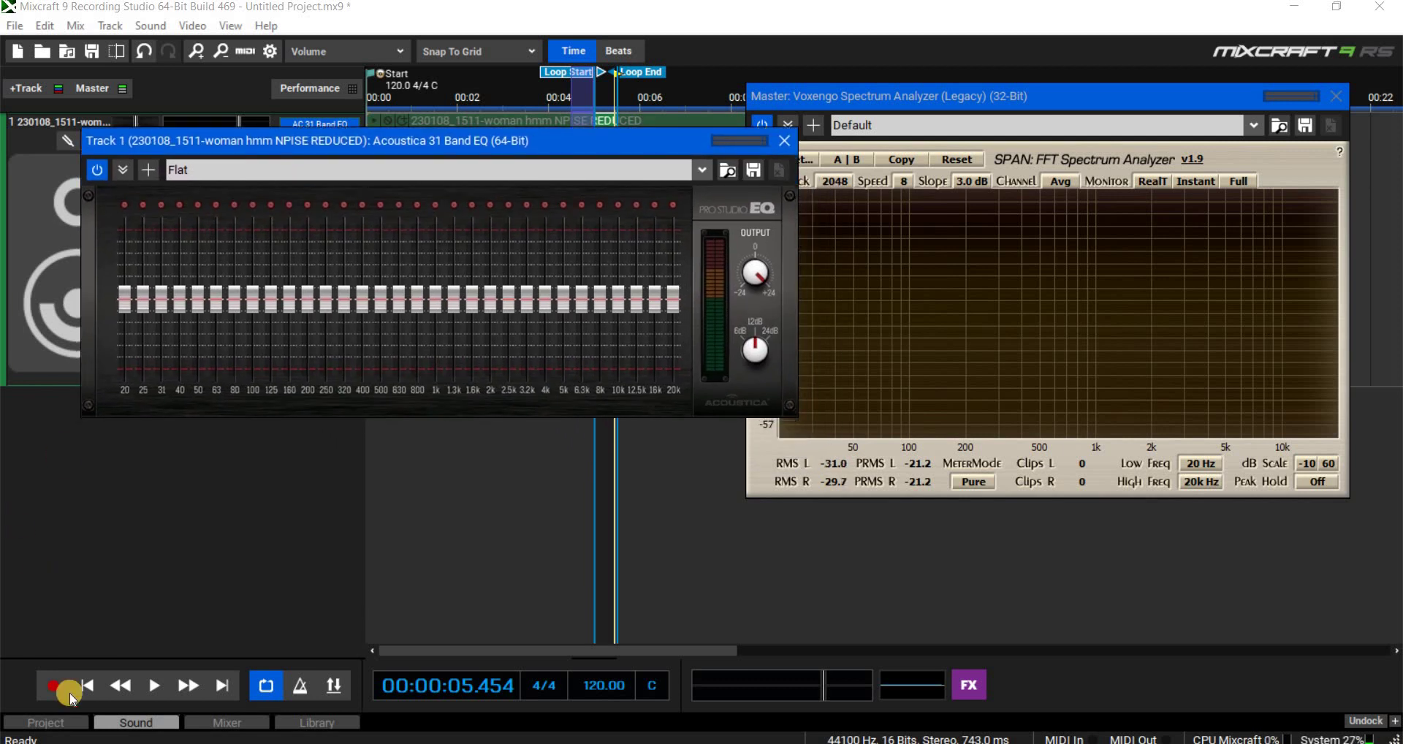
click(154, 686)
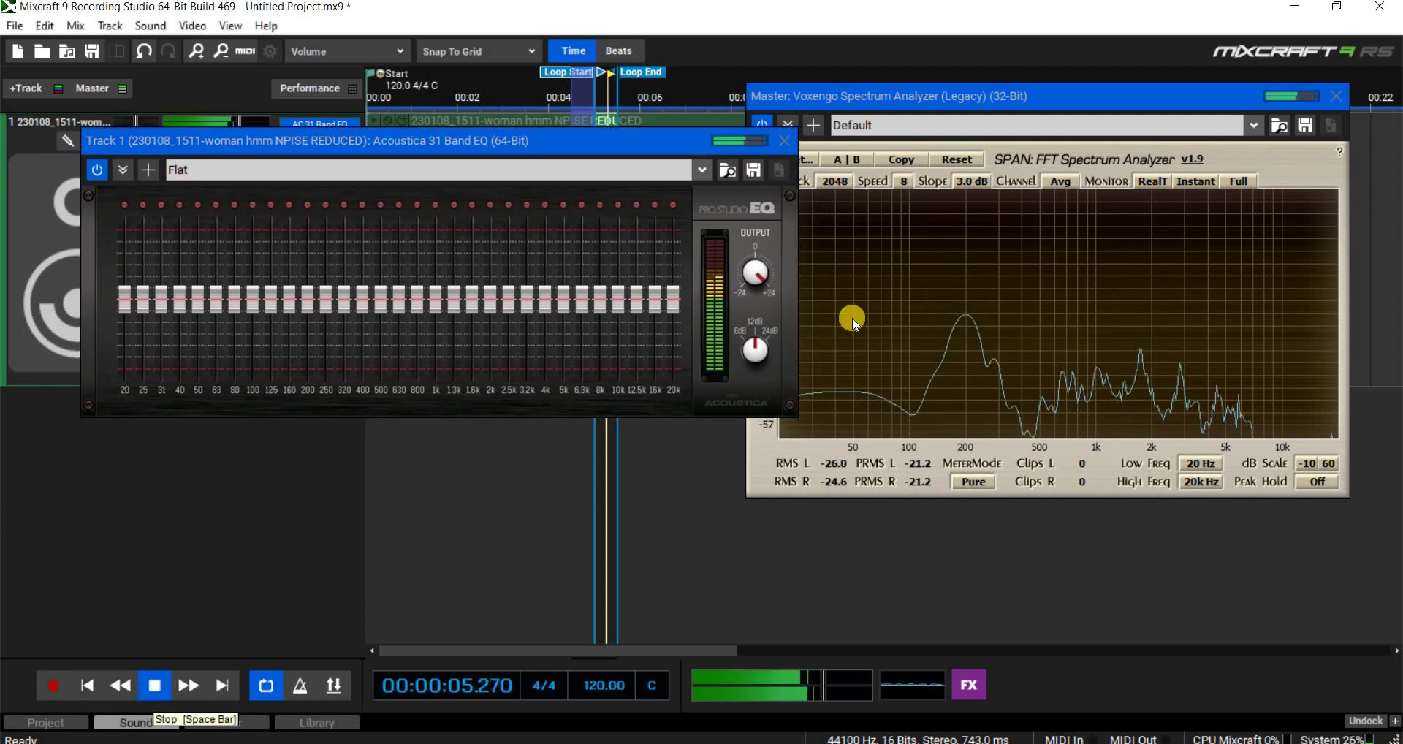
drag(755, 274, 753, 307)
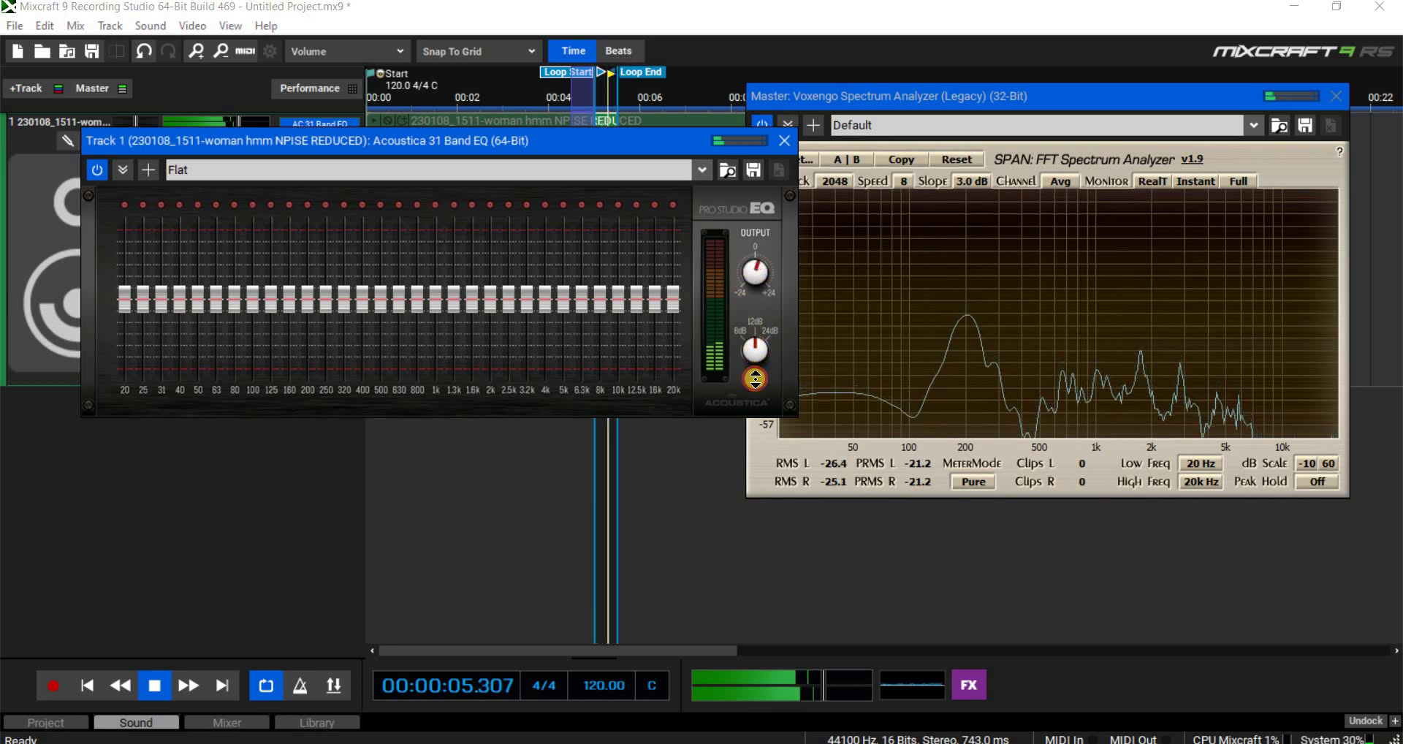
Set the analyzer's monitor mode to Avg and compare its curve with the speaker's saved spectrum image alongside it.
click(1153, 181)
click(1146, 213)
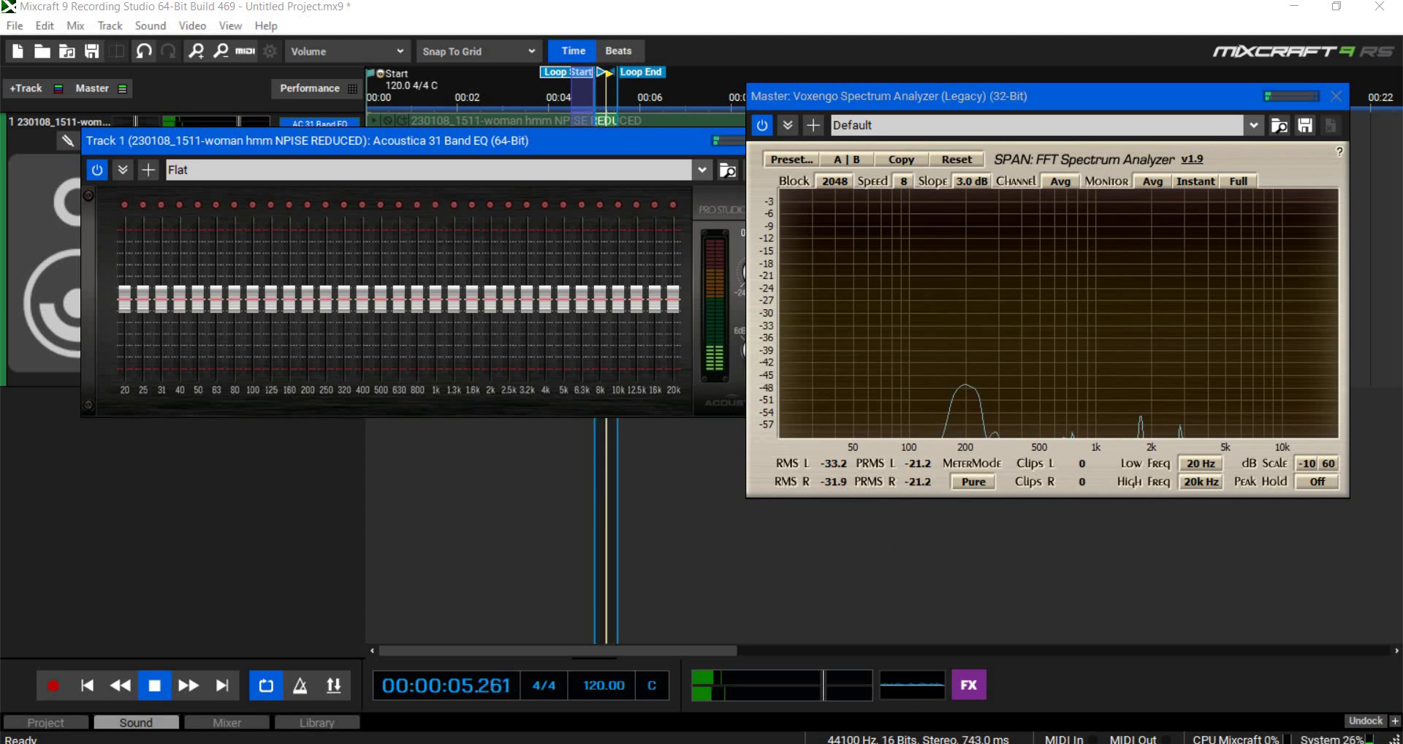
click(667, 567)
drag(666, 568, 589, 89)
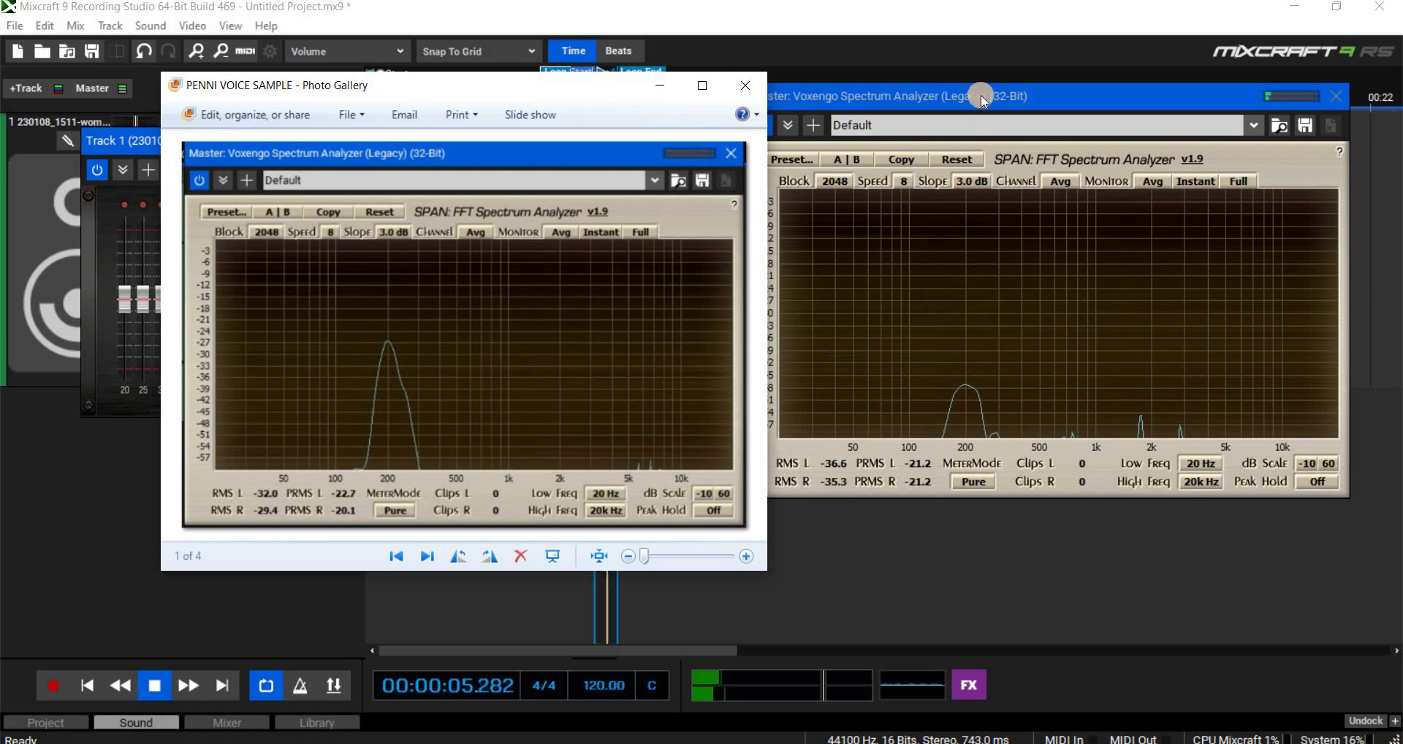
drag(958, 92, 991, 94)
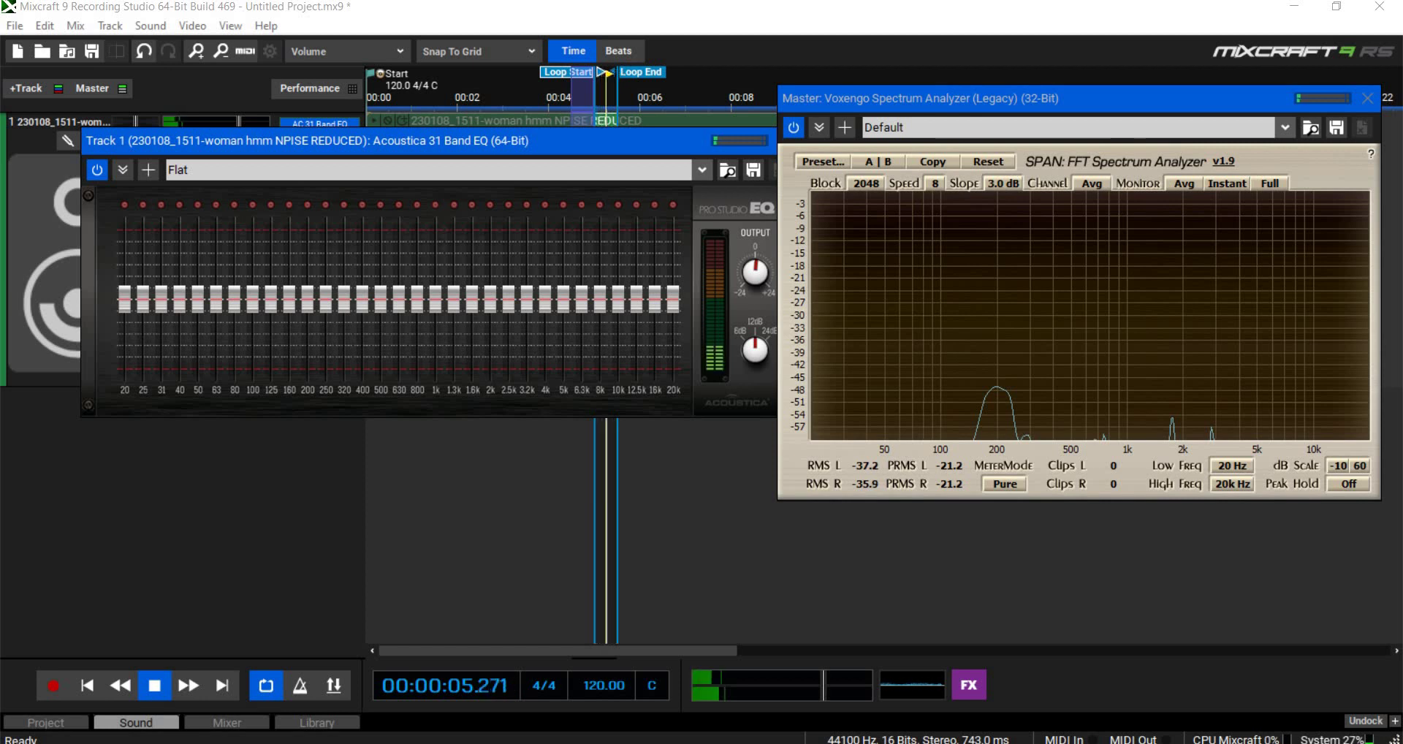
Switch to Photo Gallery to compare the saved voice sample spectrum with the live analyzer, and close the image.
key(alt+Tab)
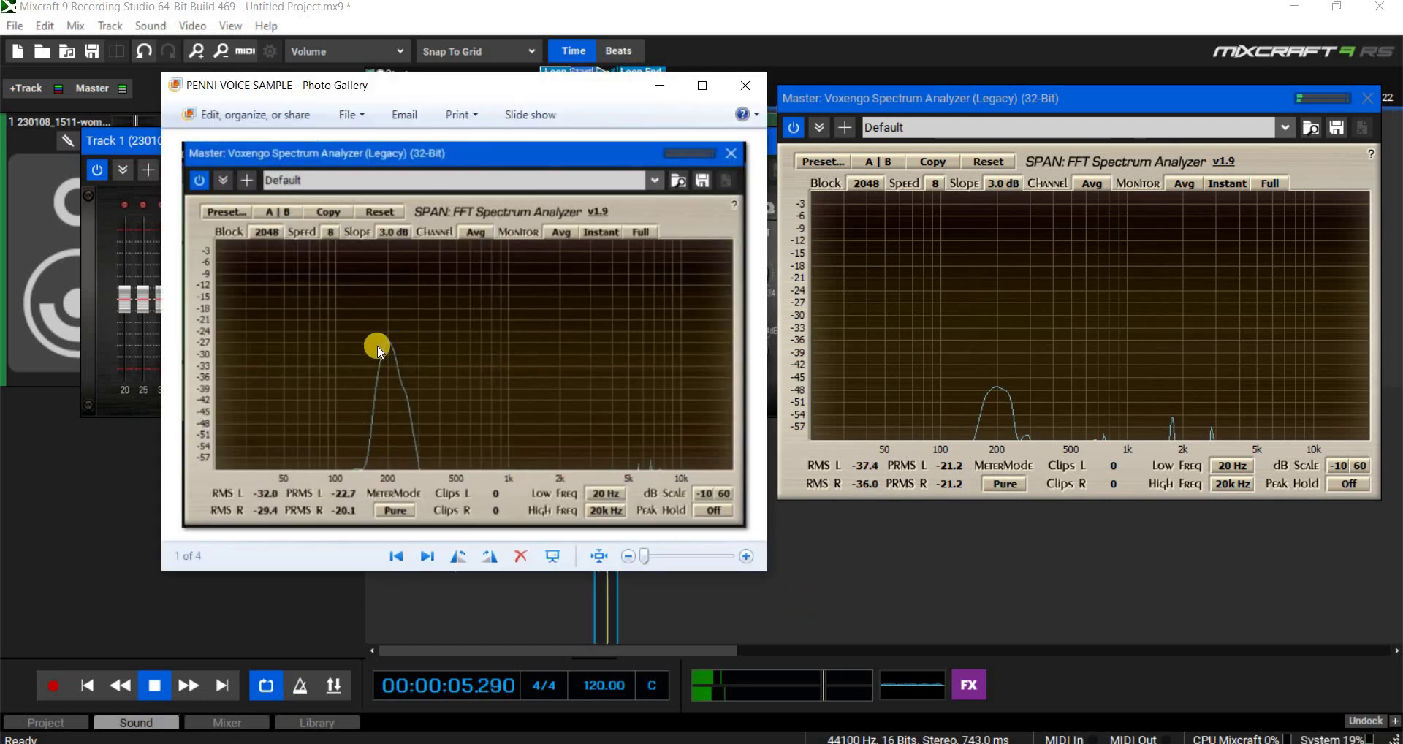
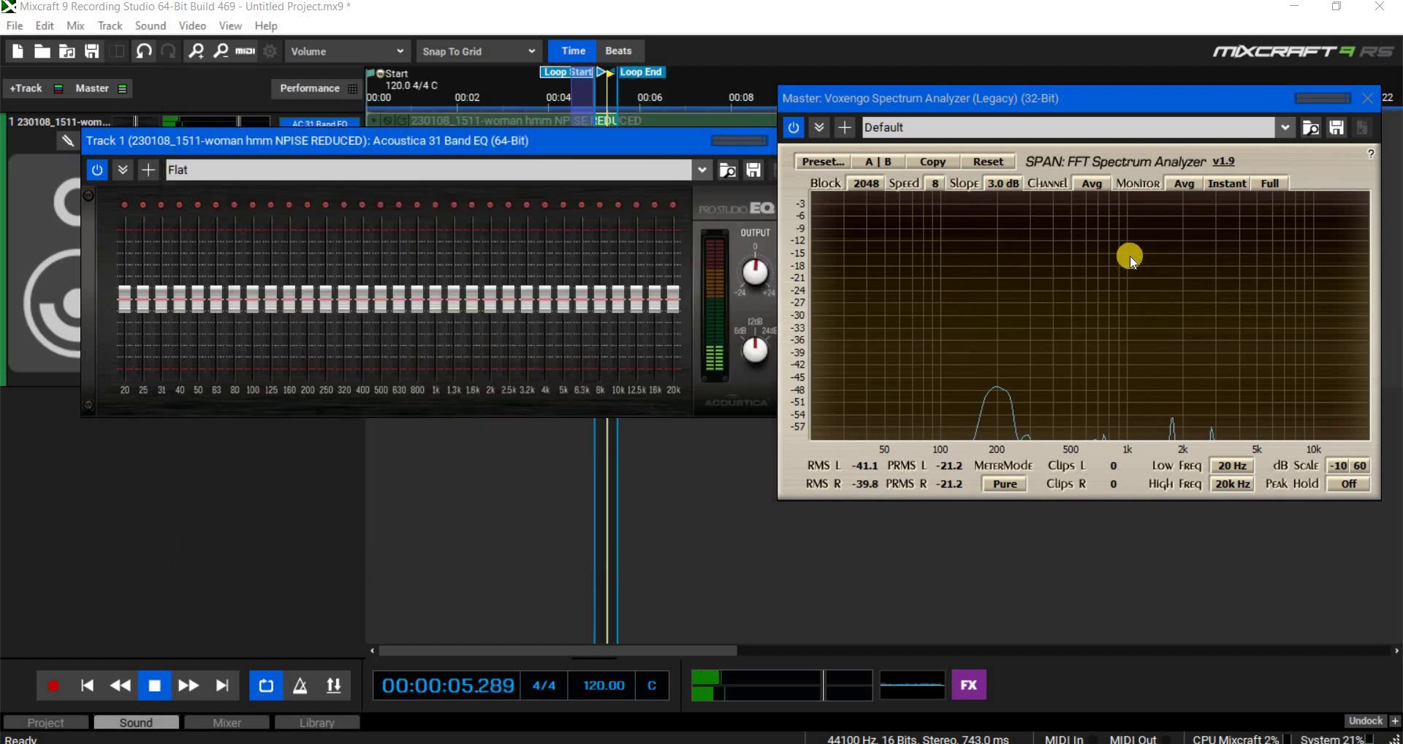
click(746, 83)
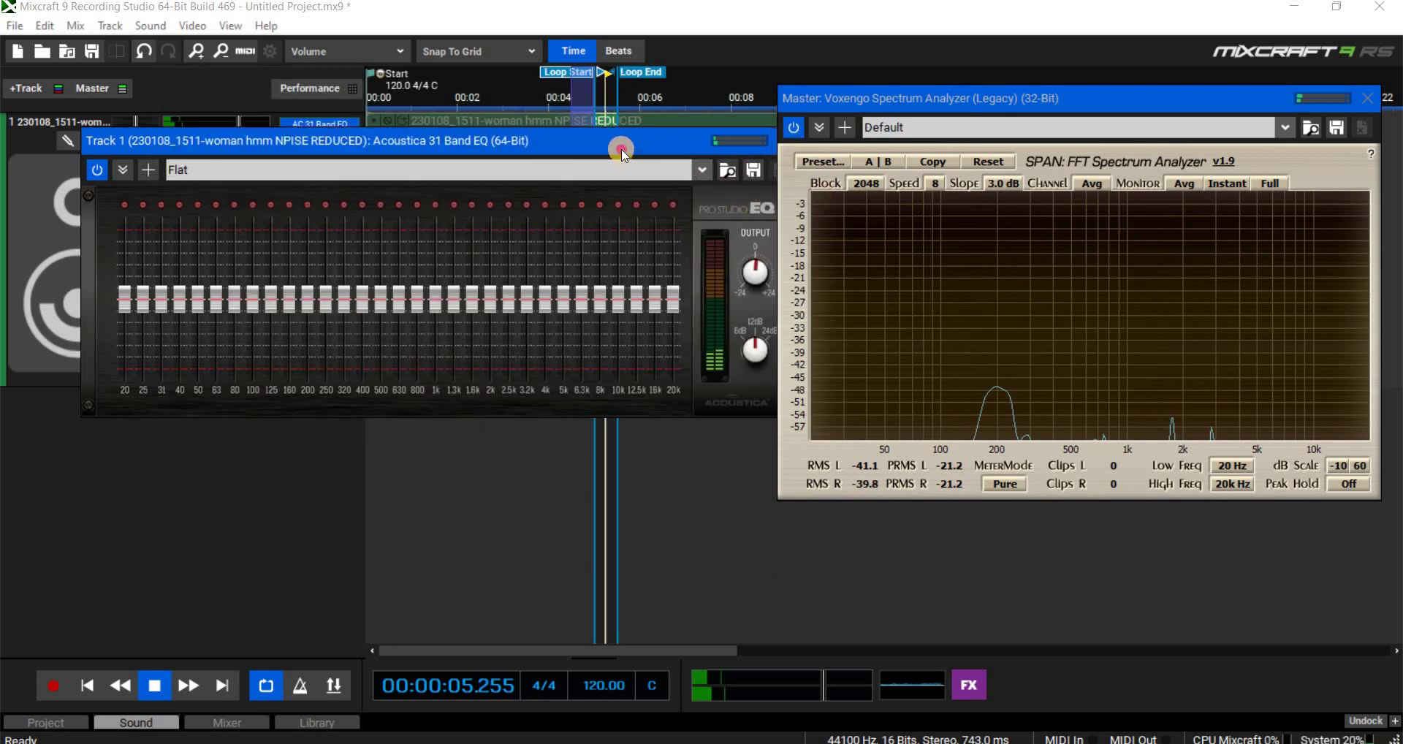
Close the Acoustica 31 Band EQ and Voxengo Spectrum Analyzer windows to uncover the track's waveform.
click(643, 242)
click(727, 228)
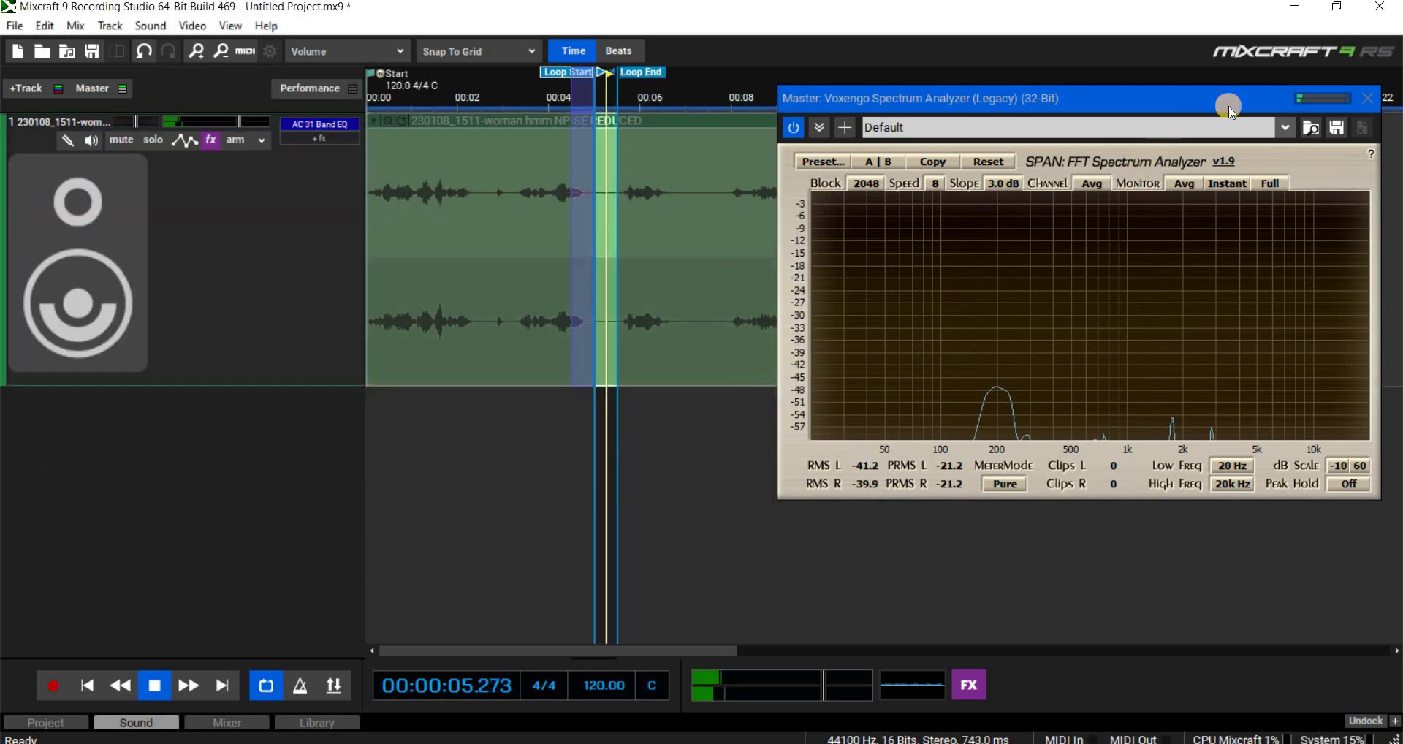
drag(1215, 114, 1231, 319)
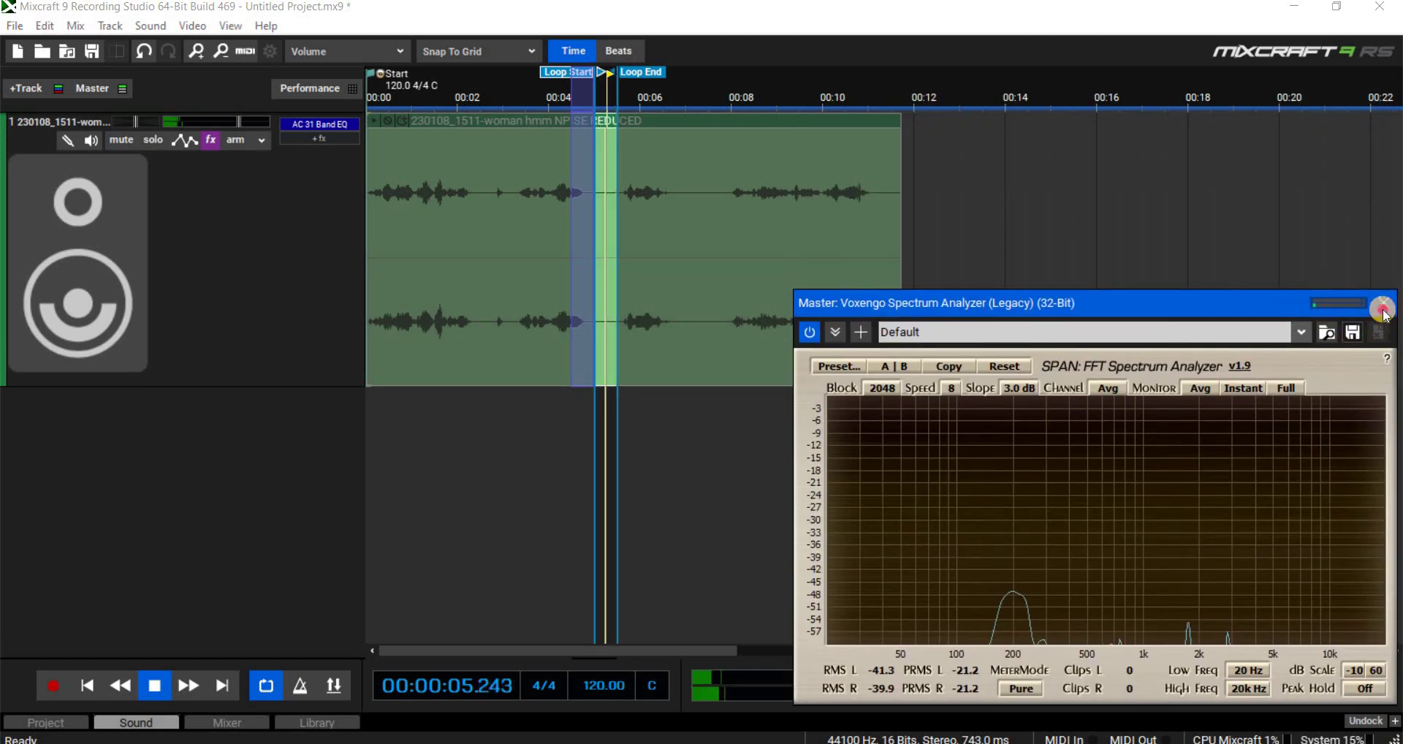
click(583, 658)
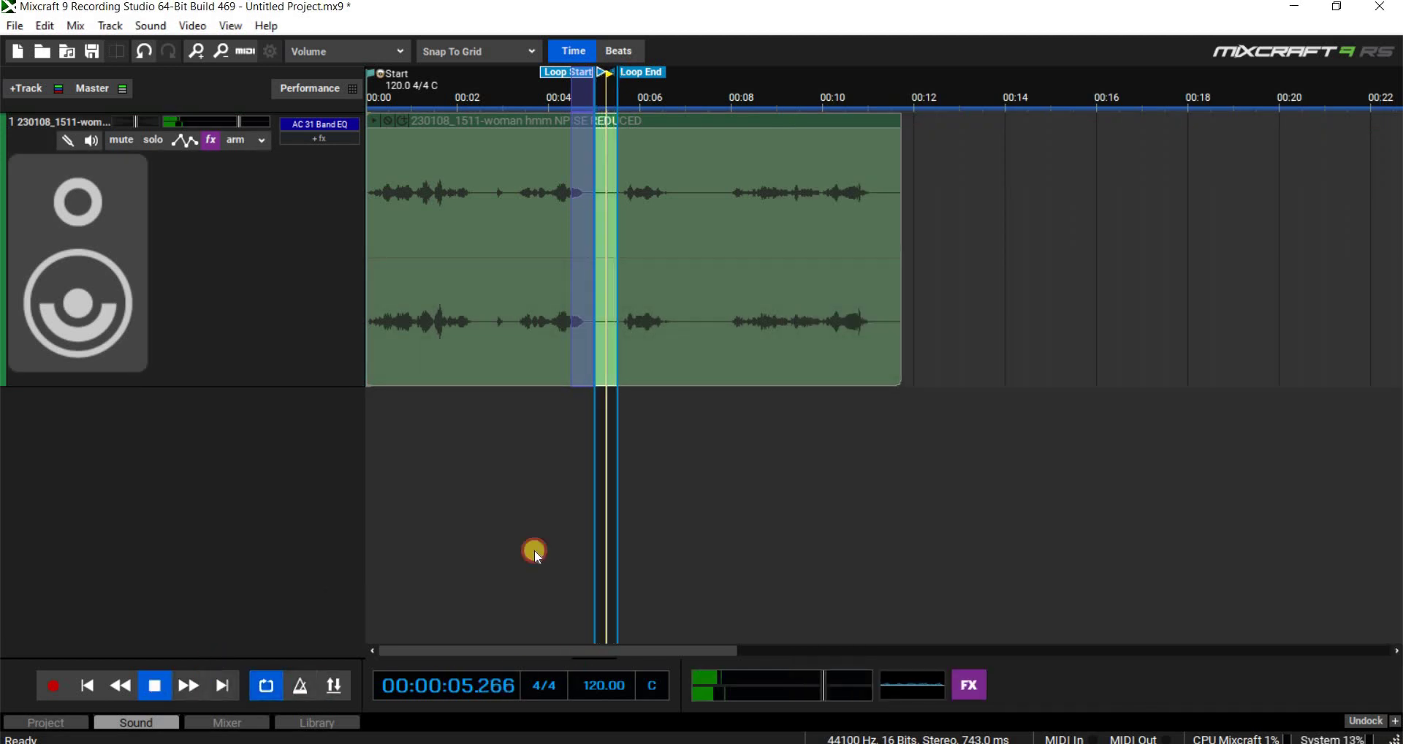
Stop the looped playback, turn looping off, and place the playhead at 3.5 seconds with the time selection cleared.
key(space)
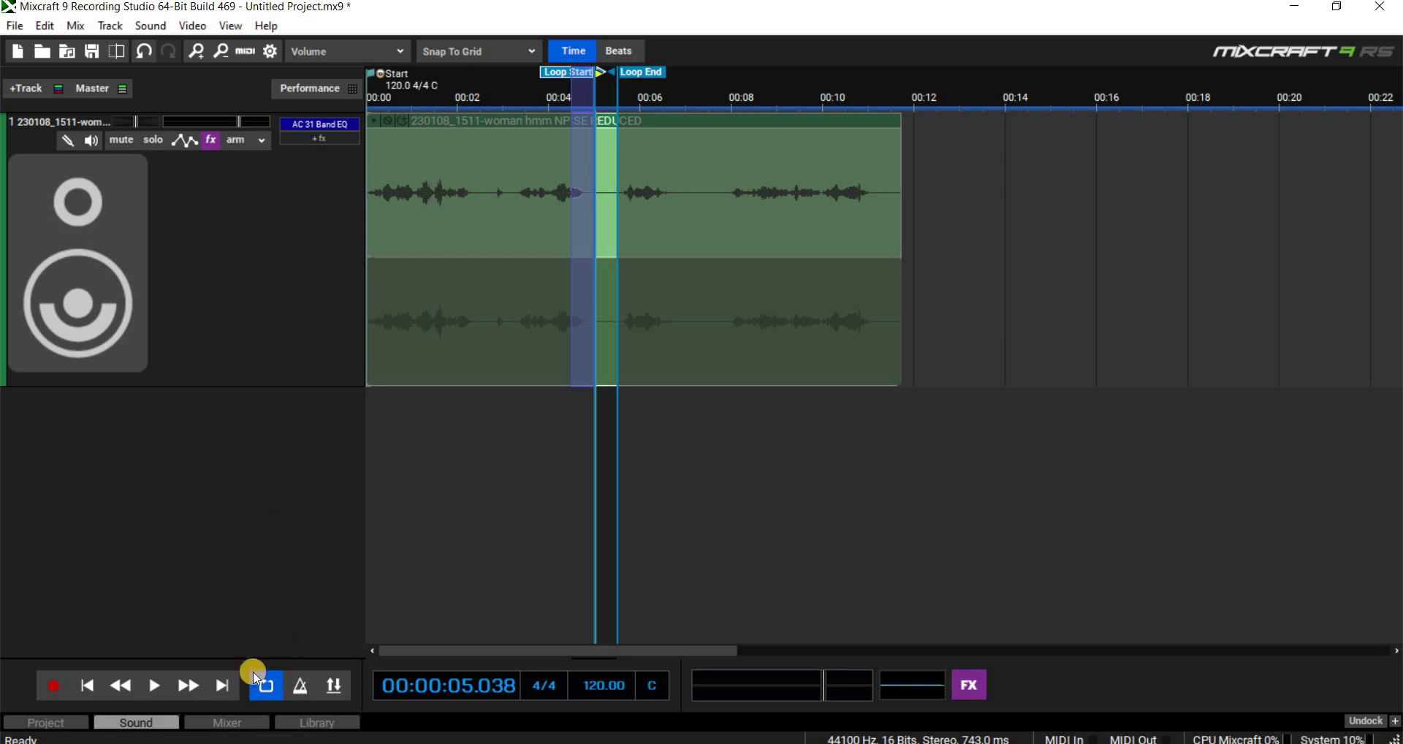
key(l)
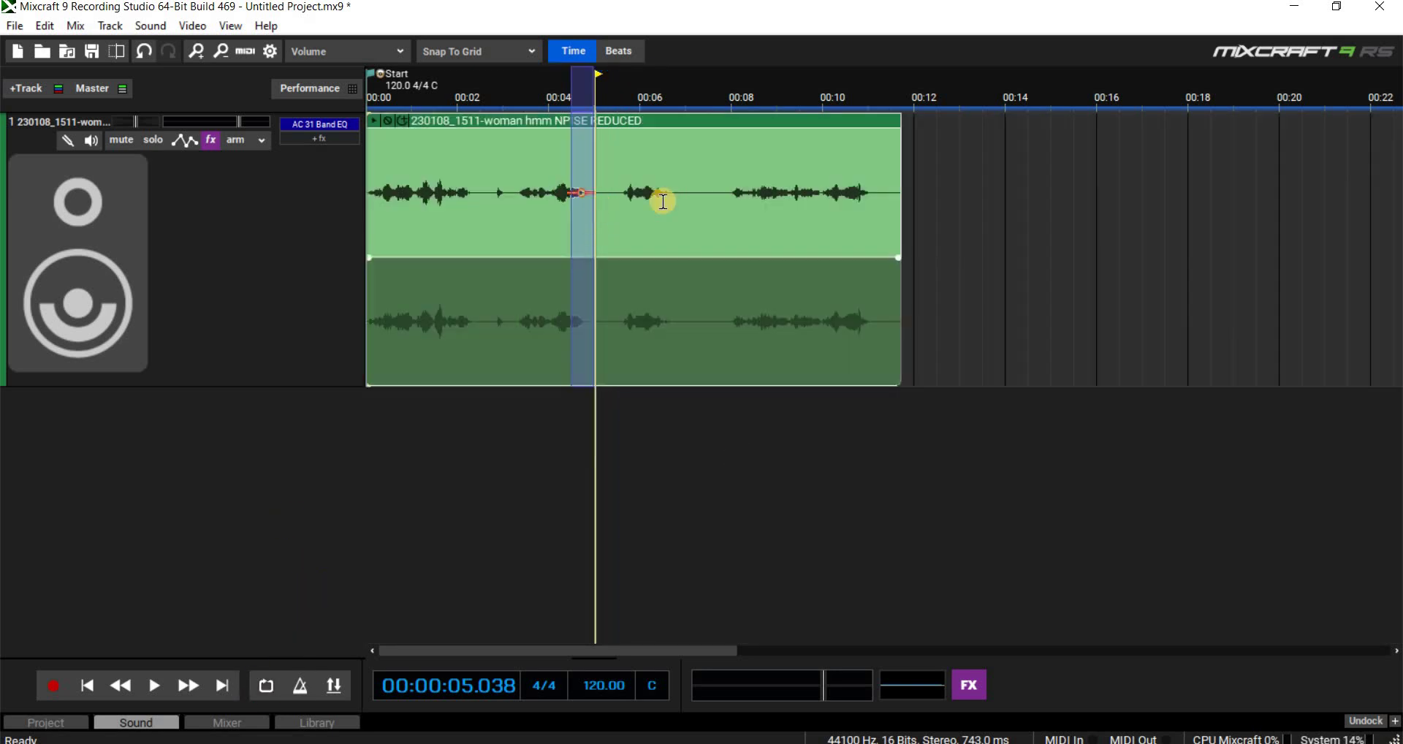
click(527, 533)
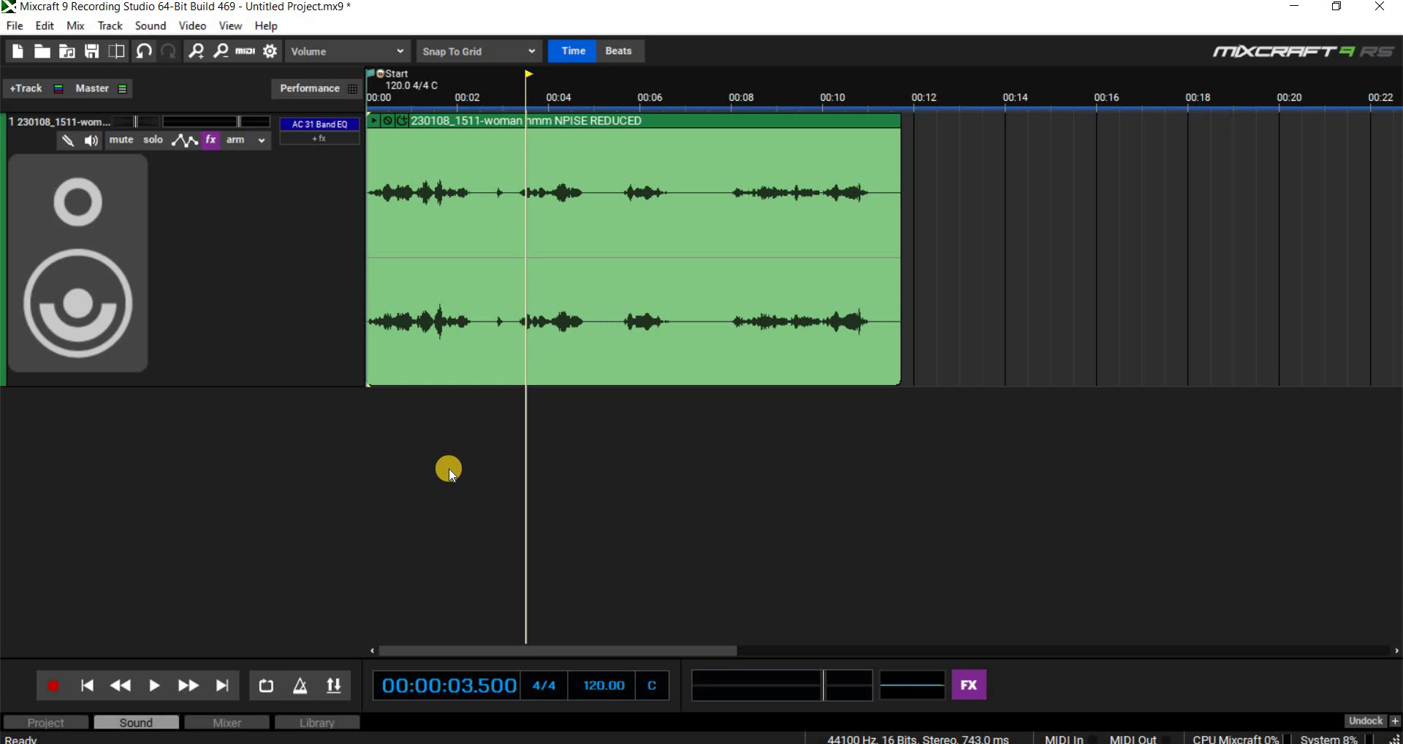
Show the clip's sound details and set its time-stretch rate adjustment to 400%.
click(46, 722)
click(150, 467)
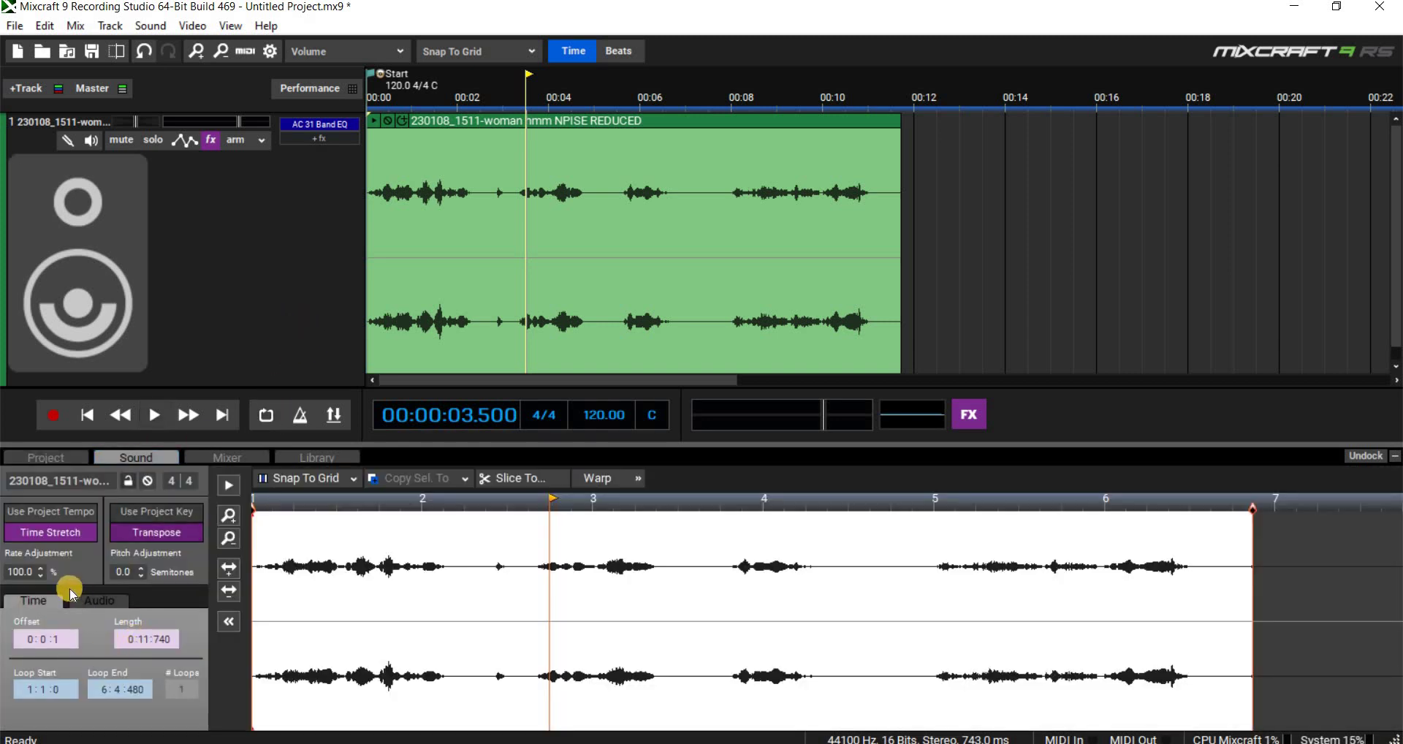
click(41, 571)
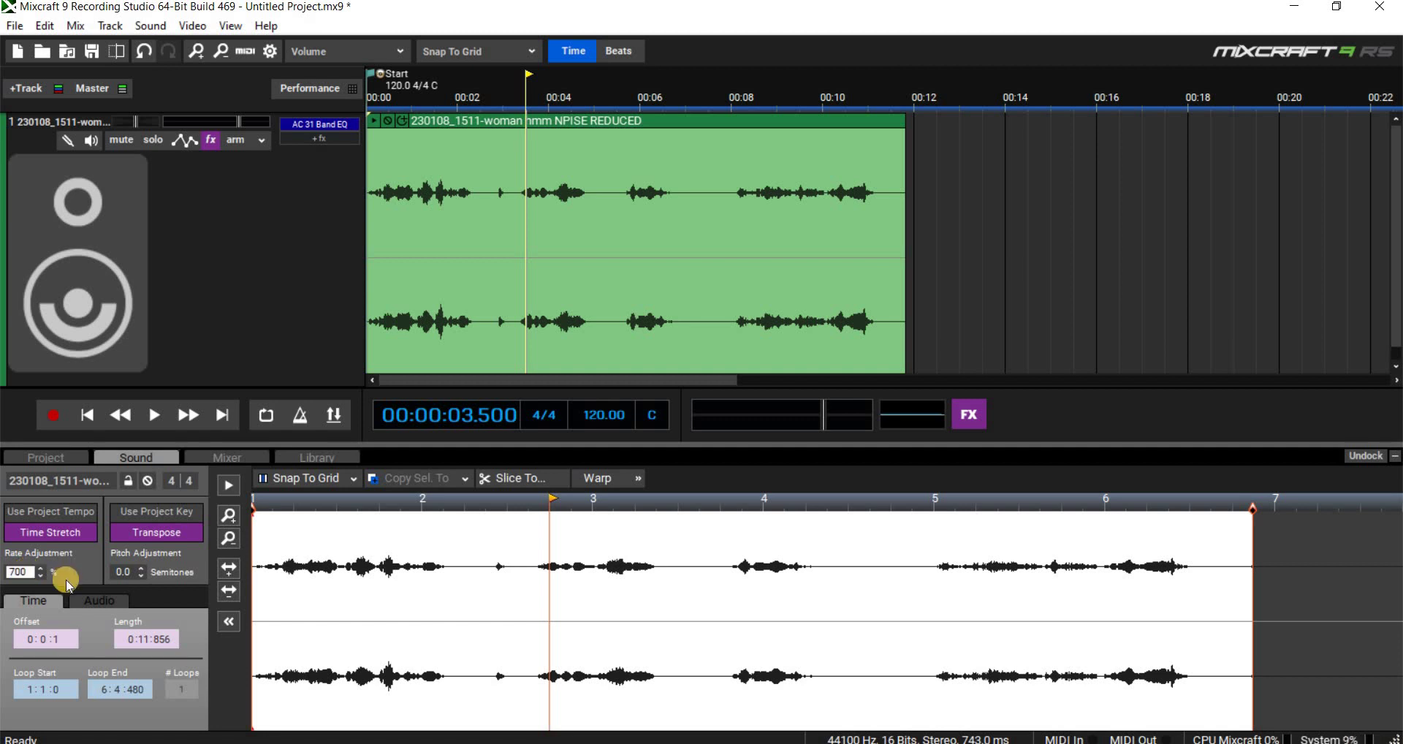
key(Return)
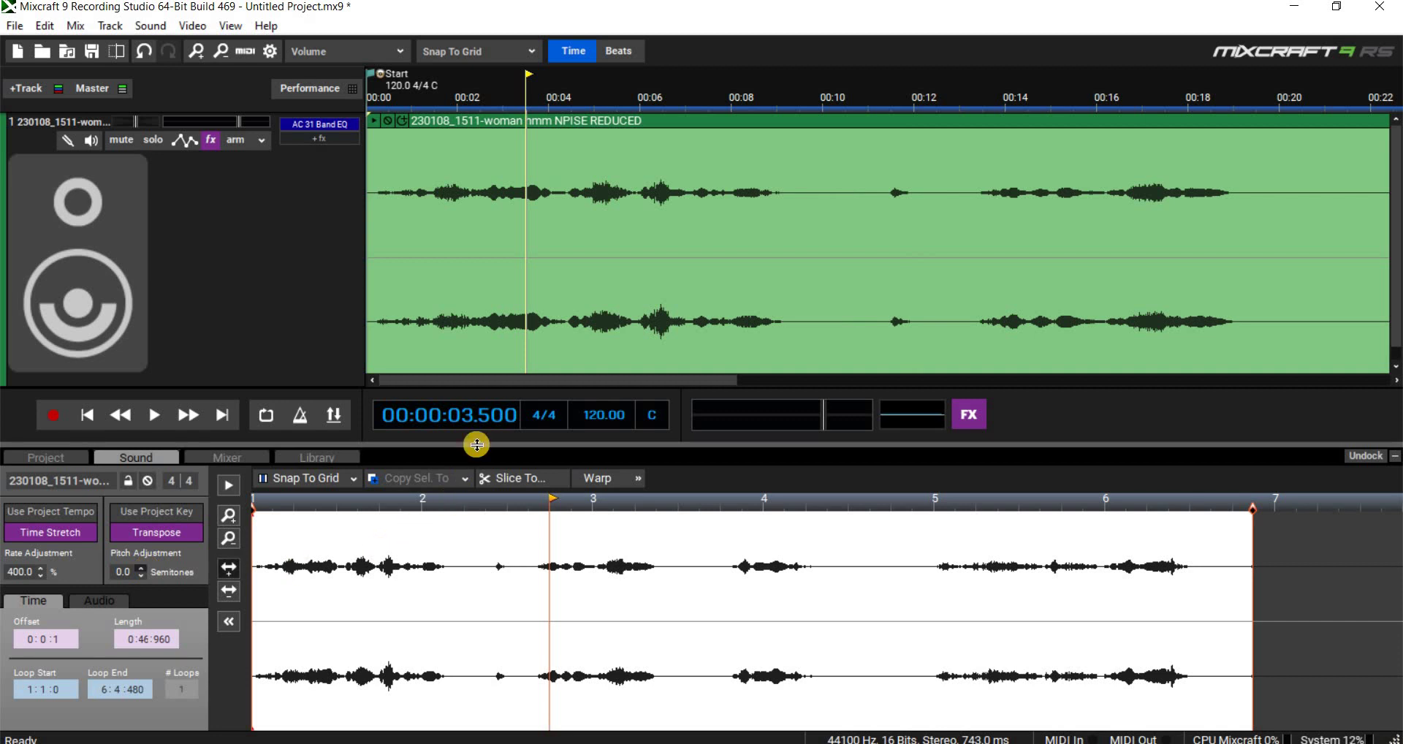
Play the stretched clip from the 18.5-second mark, at the end of the second phrase.
drag(483, 381, 345, 332)
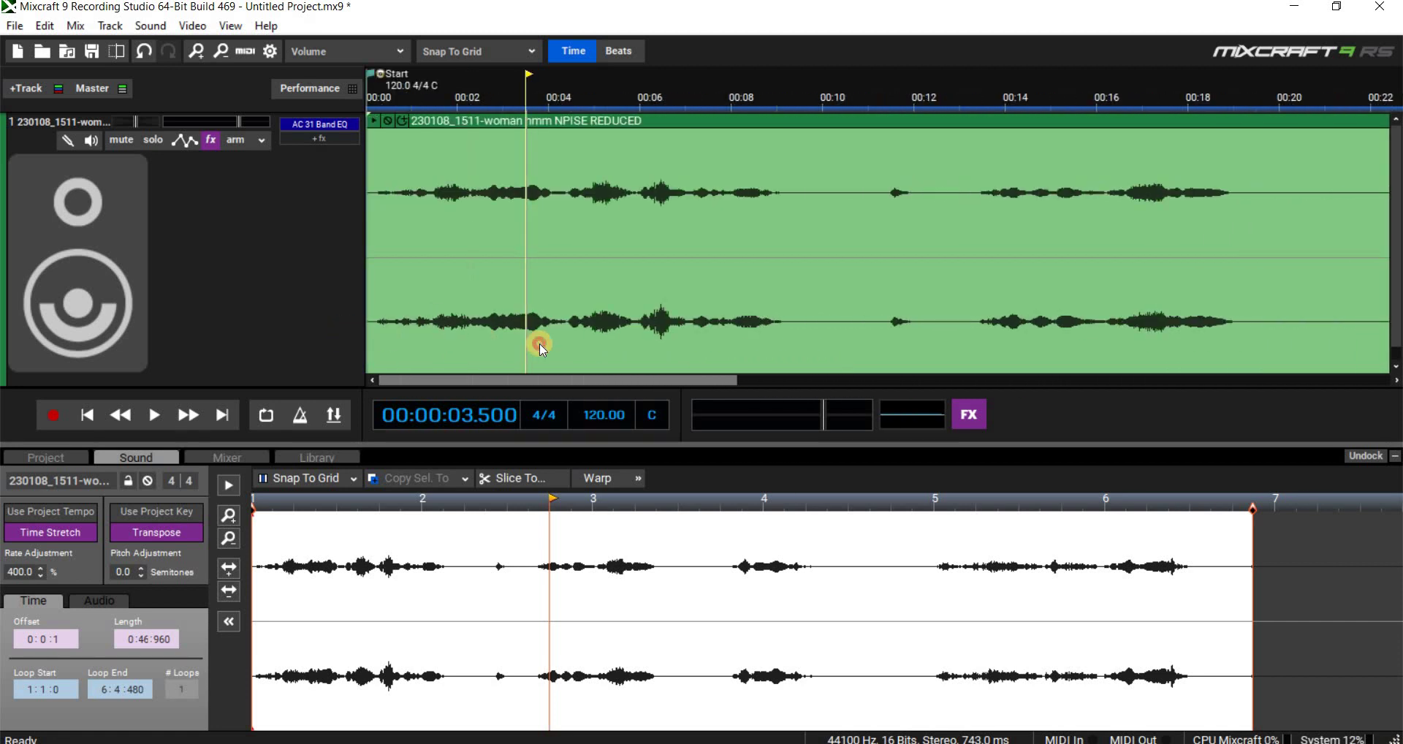
drag(541, 348, 858, 379)
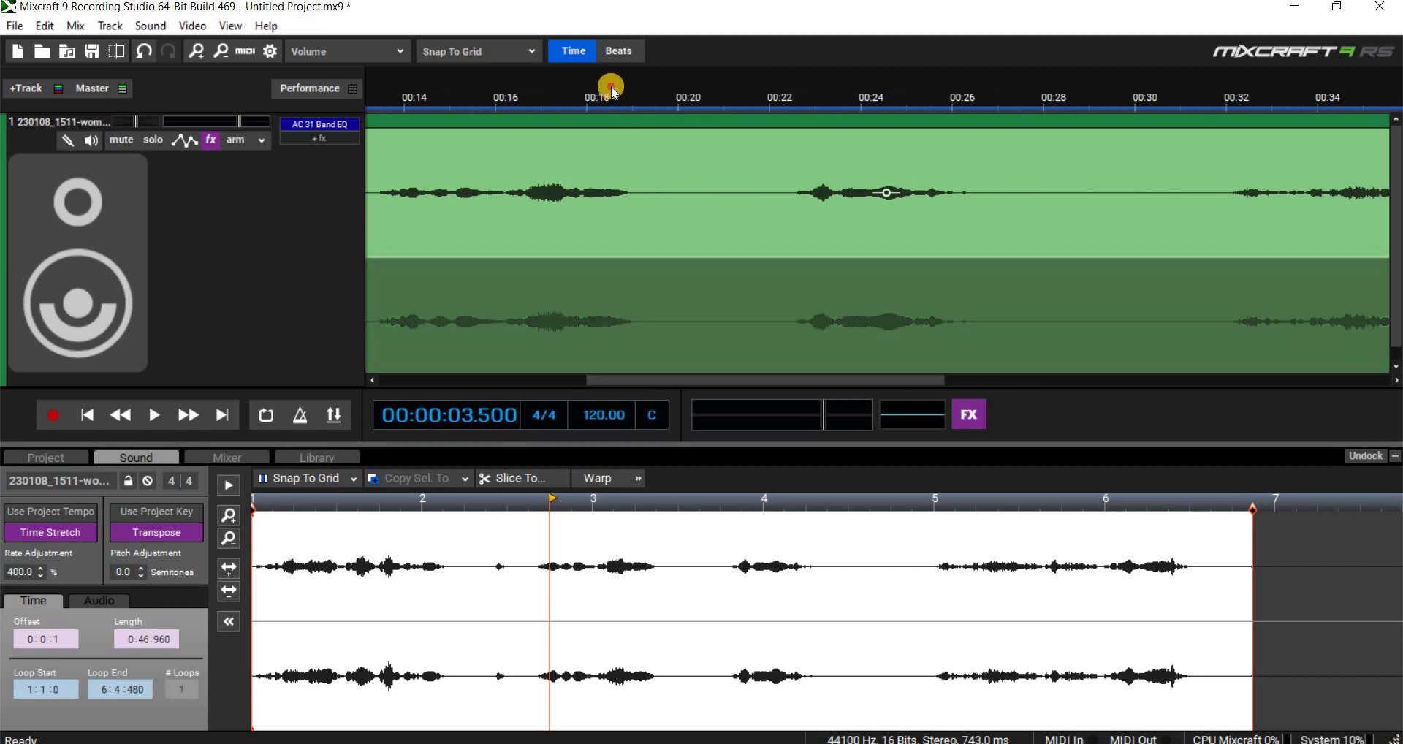
click(613, 89)
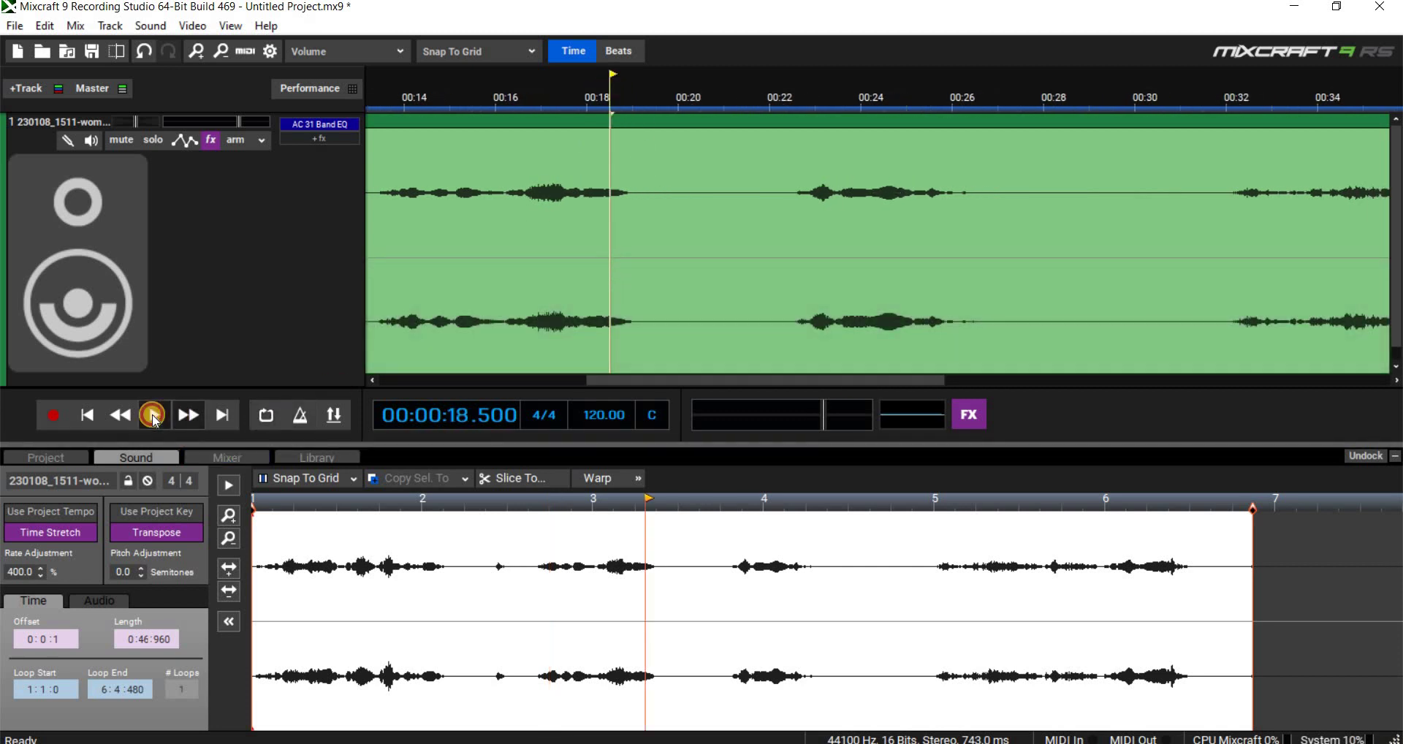
click(153, 415)
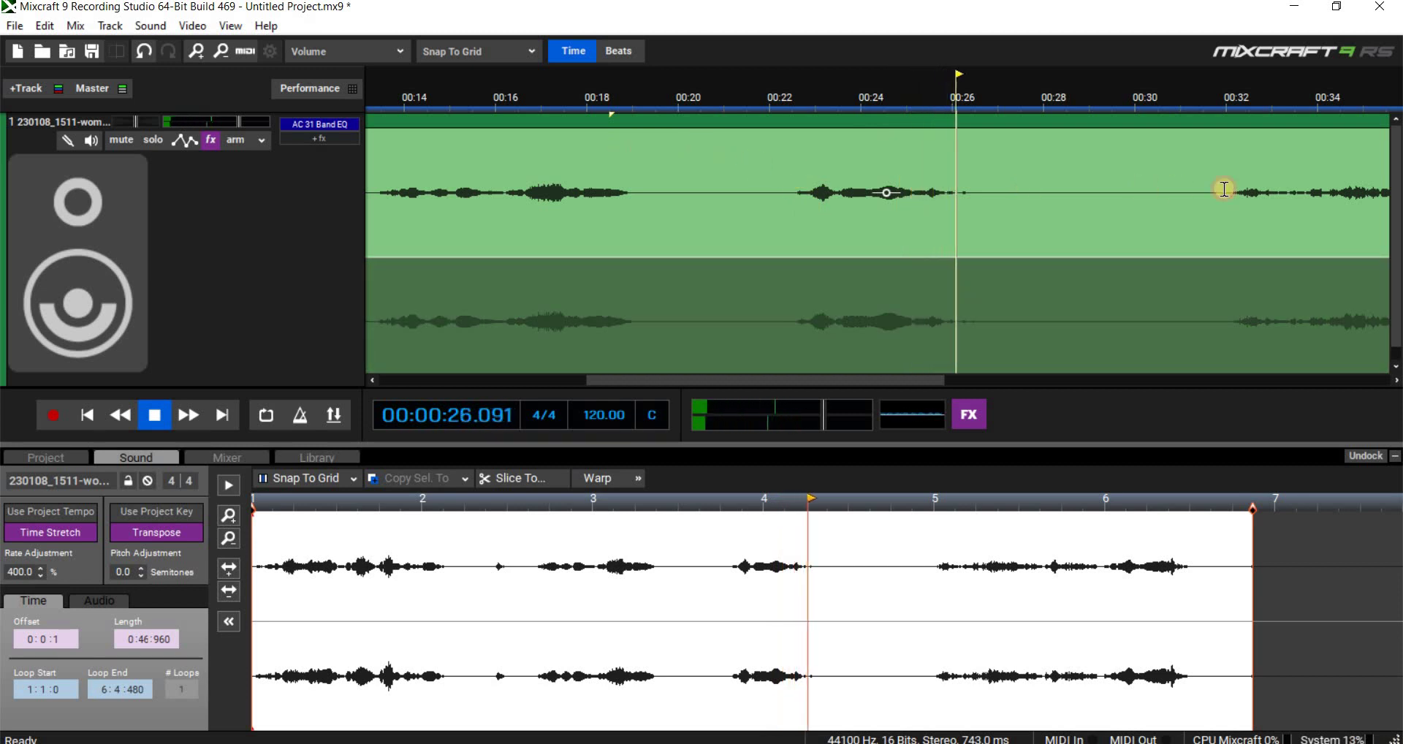
Select the clip section from about 19 to 33.5 seconds and show the master track's Voxengo Spectrum Analyzer during playback.
drag(633, 197, 1295, 219)
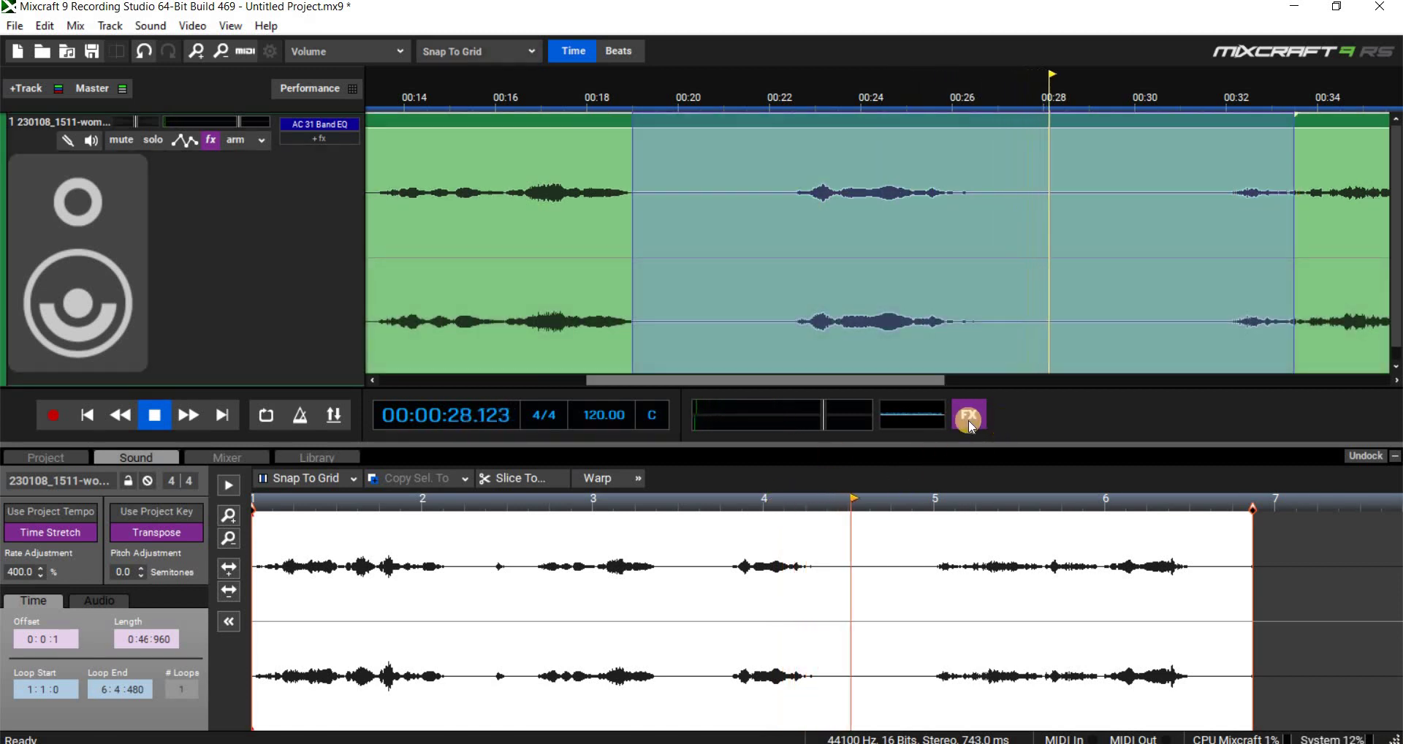
click(969, 417)
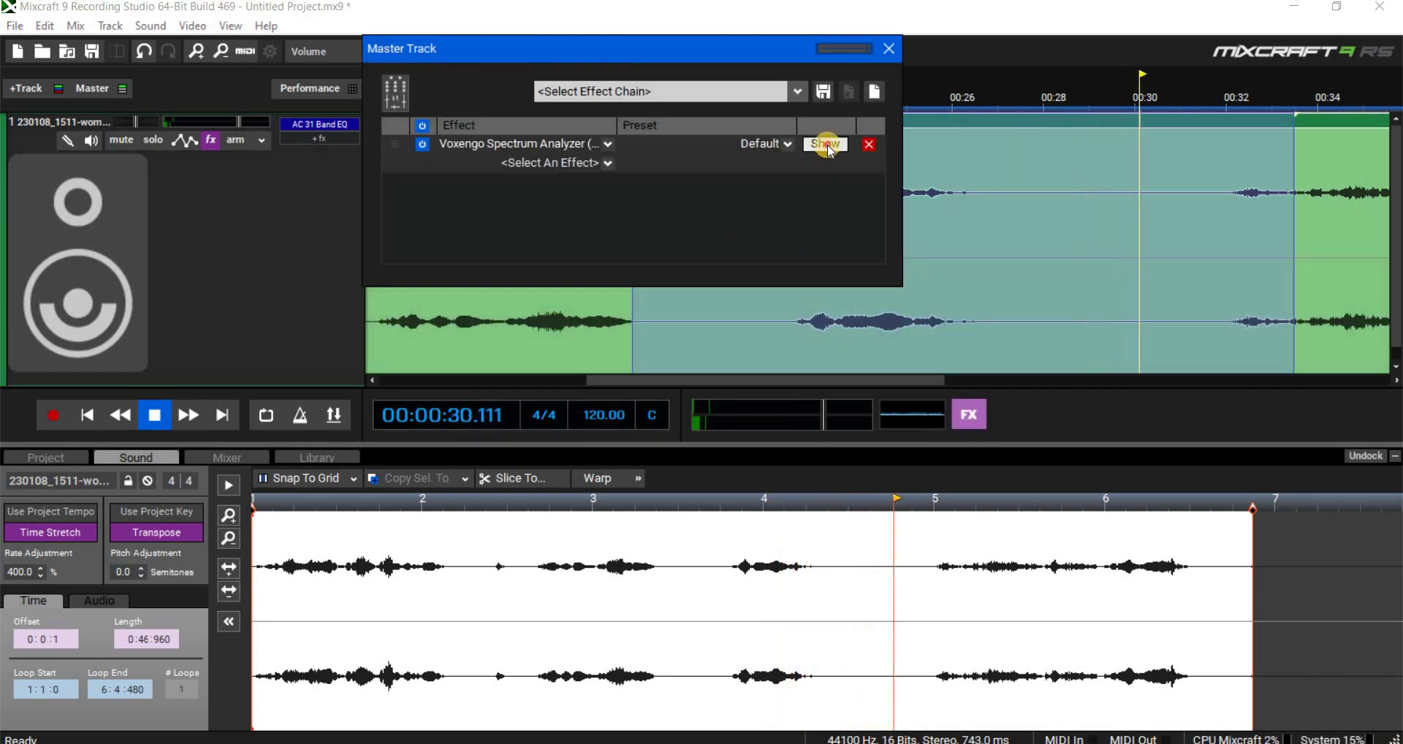
click(827, 145)
click(889, 48)
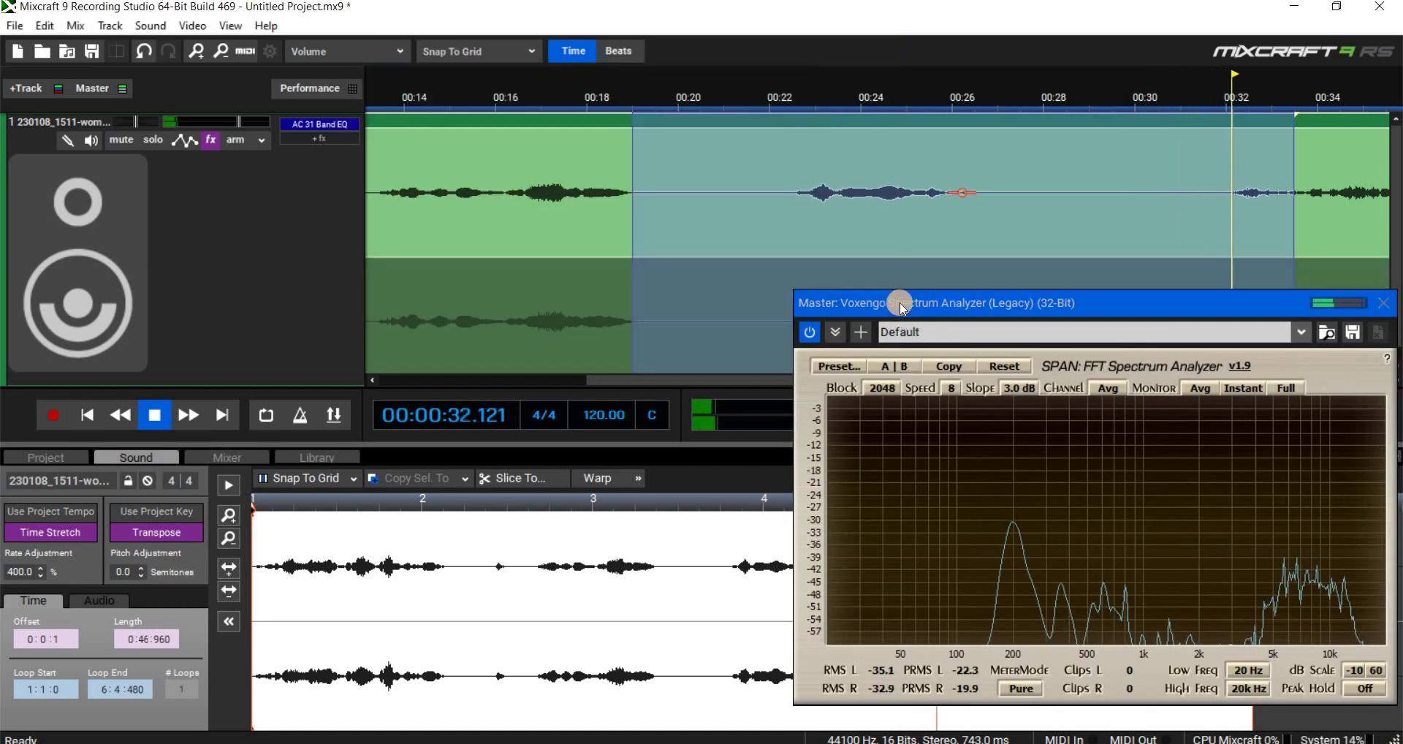
drag(901, 304, 586, 346)
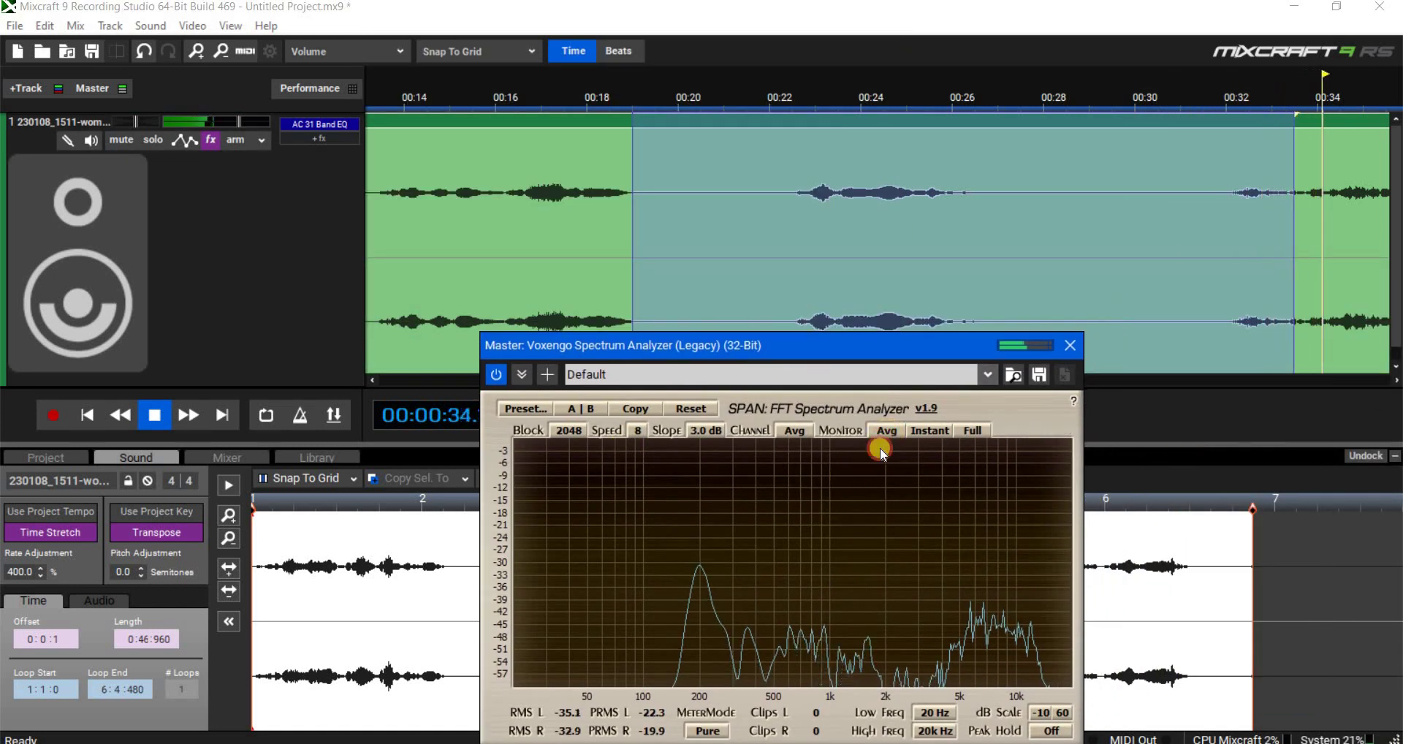
Set the Spectrum Analyzer's monitor mode to RealT, watch the spectrum, close the analyzer and stop playback.
click(885, 432)
click(886, 453)
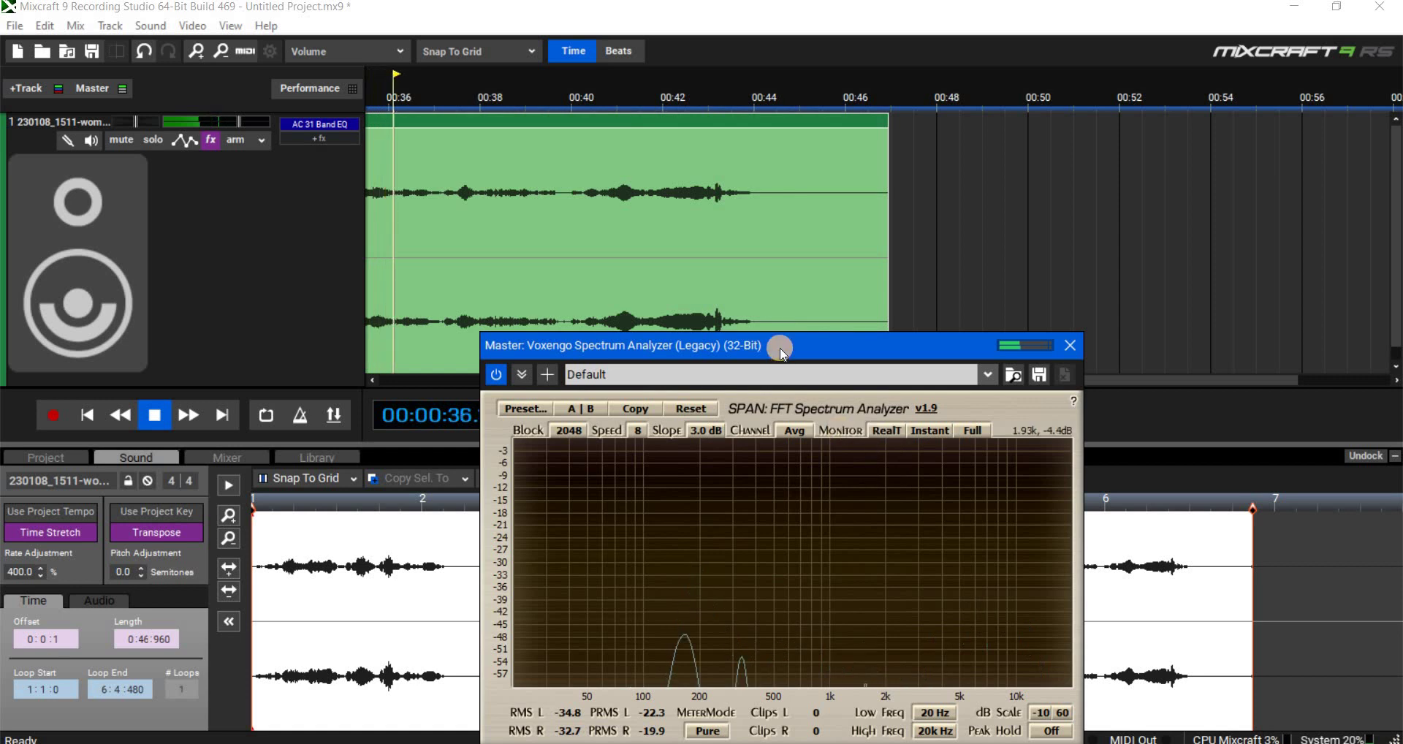
click(343, 501)
key(space)
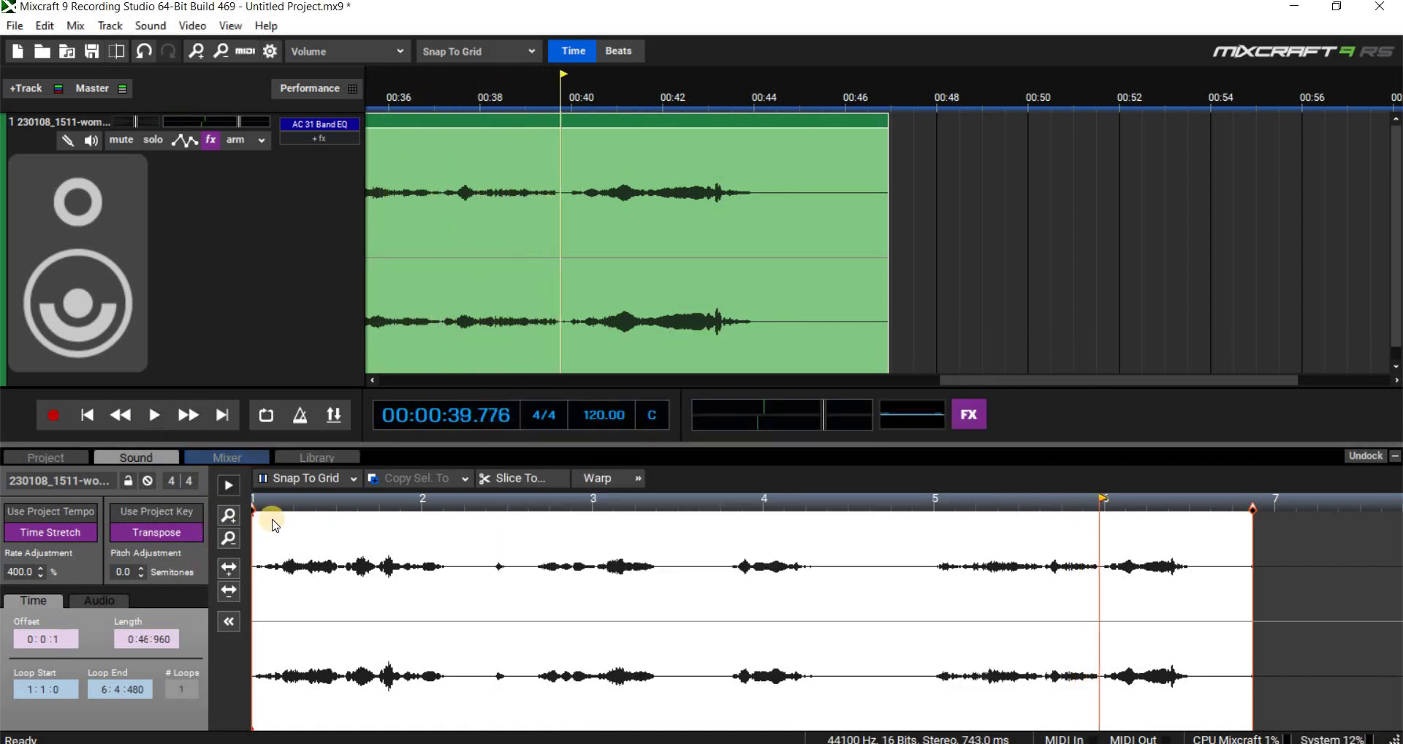
Return the playhead to the project start and try looping the selected section.
click(87, 415)
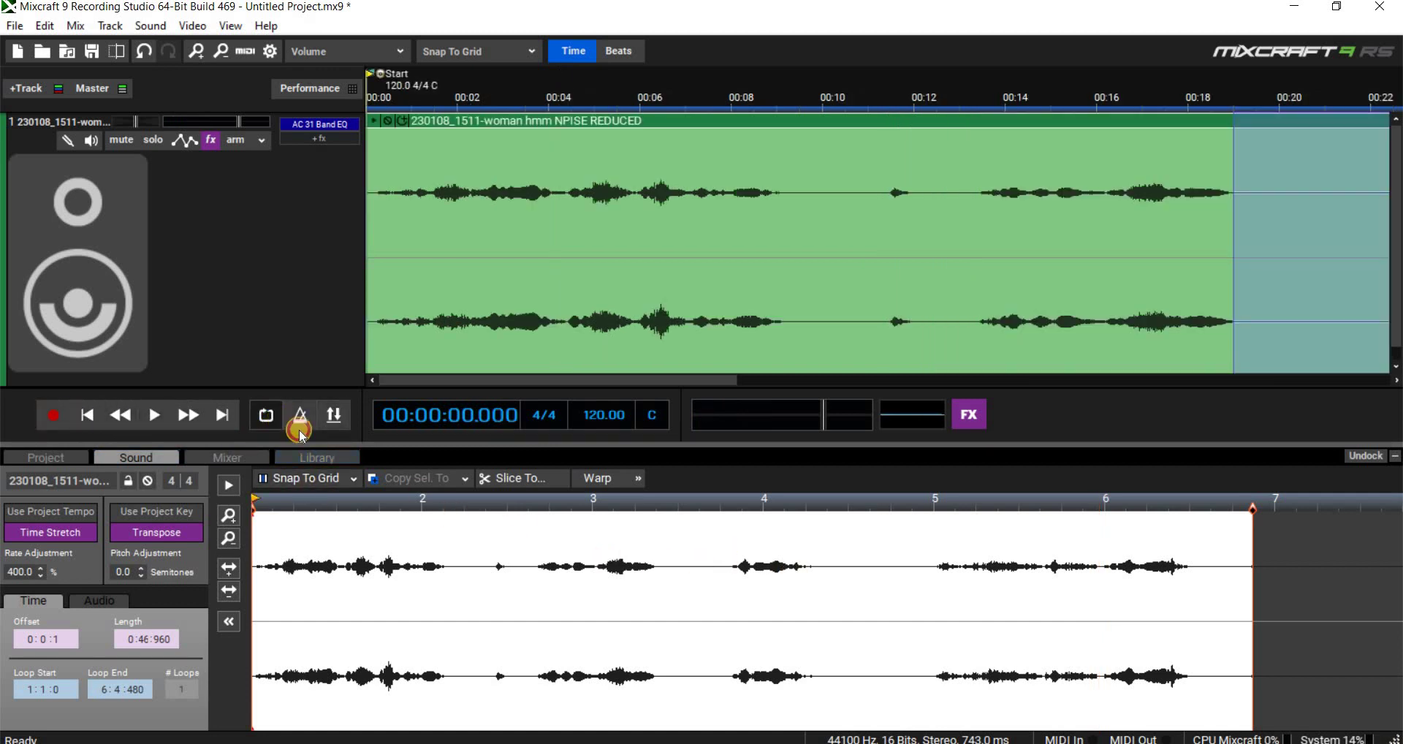
click(269, 424)
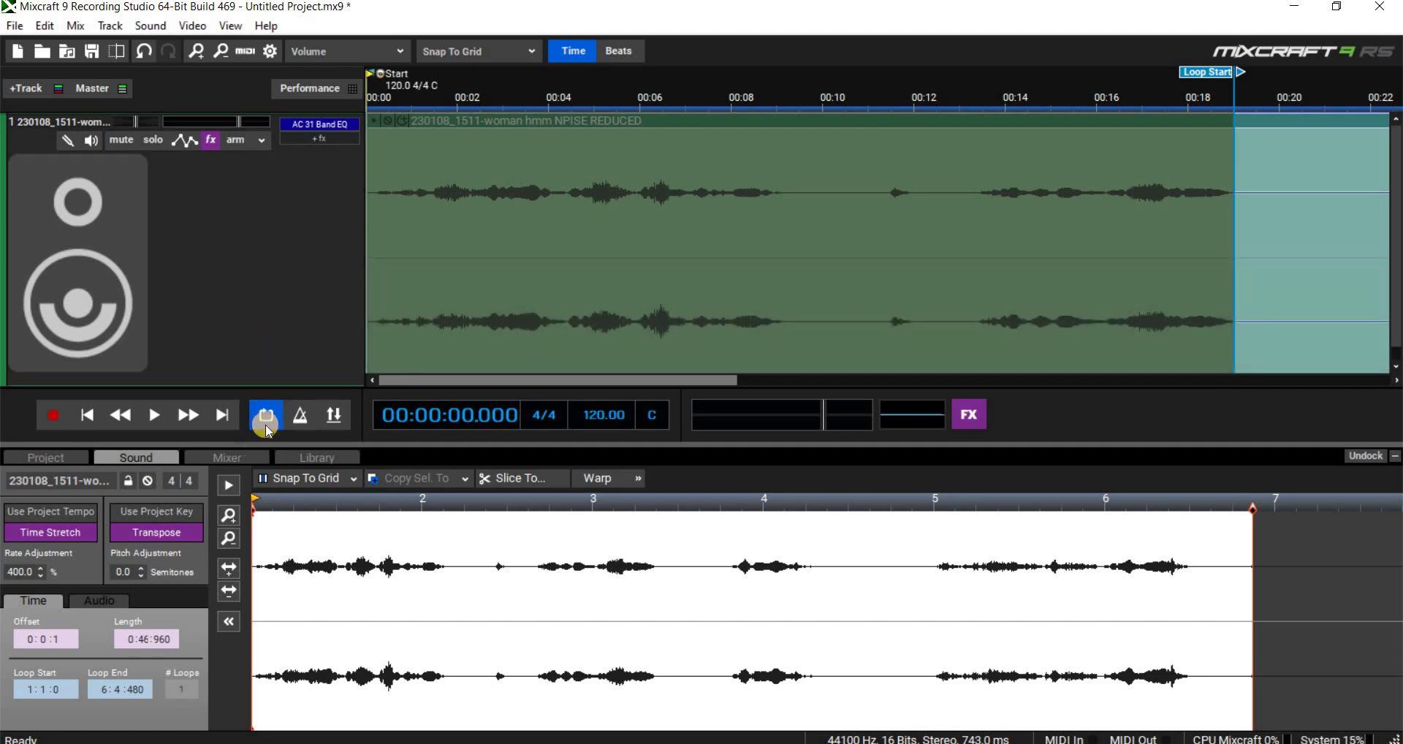
key(l)
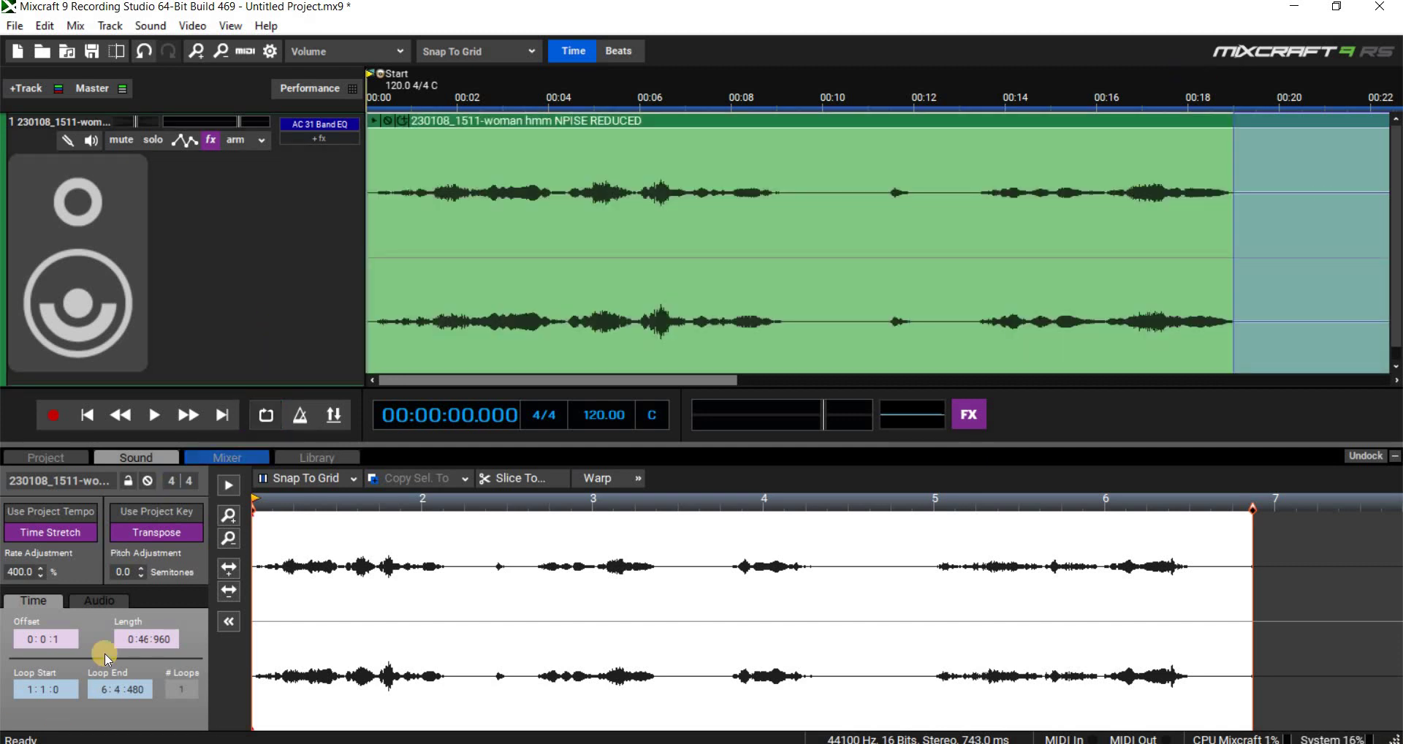
Set the clip's time-stretch rate adjustment back to 100%.
double_click(31, 574)
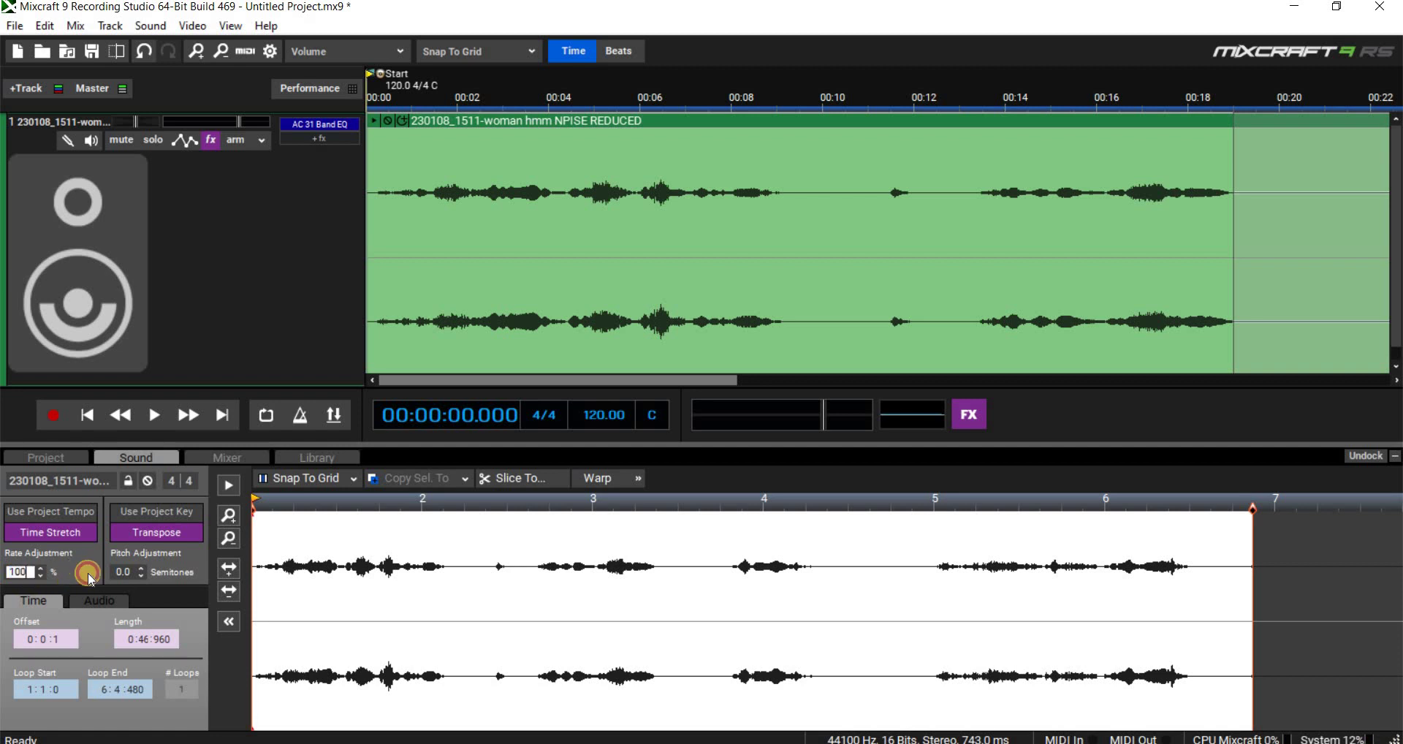
text(100)
key(Return)
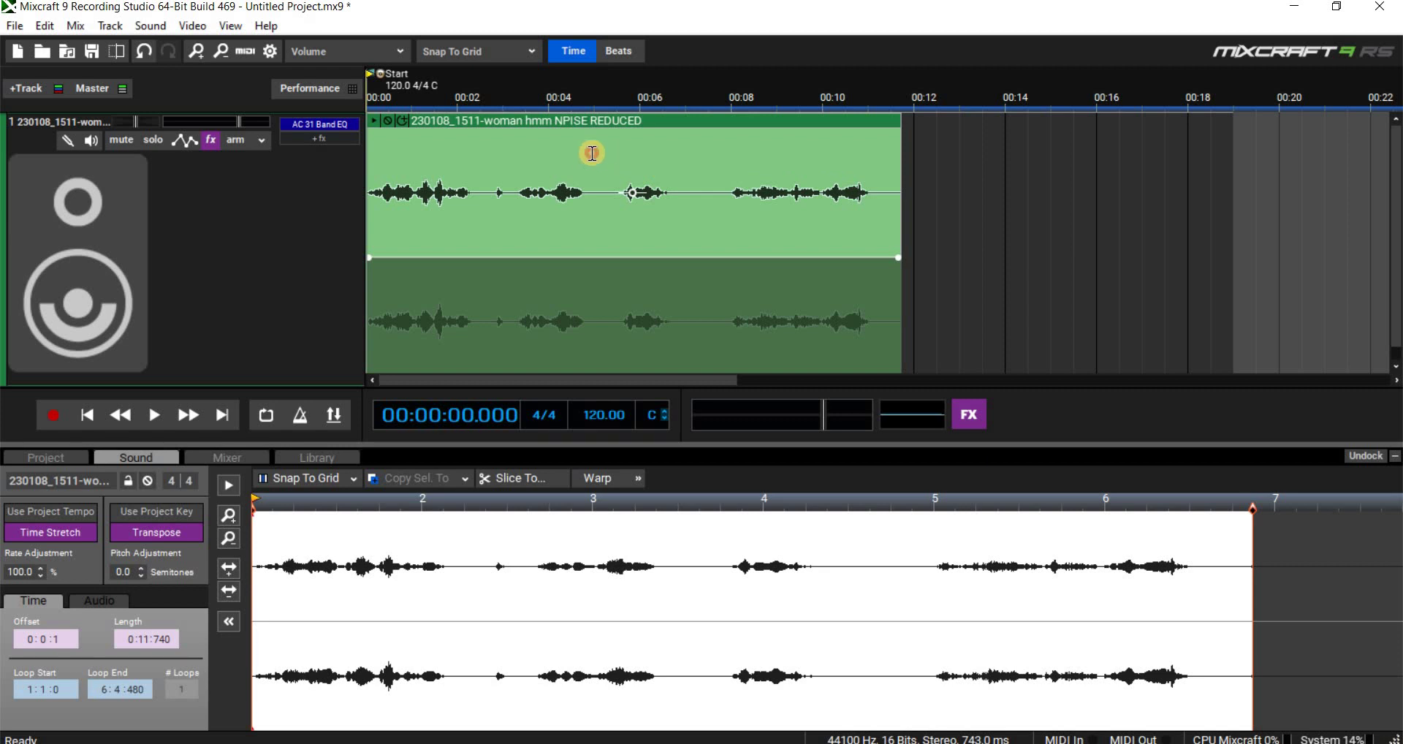
Mark the short pause at about 5 to 5.5 seconds in the clip, and clear that selection.
click(607, 152)
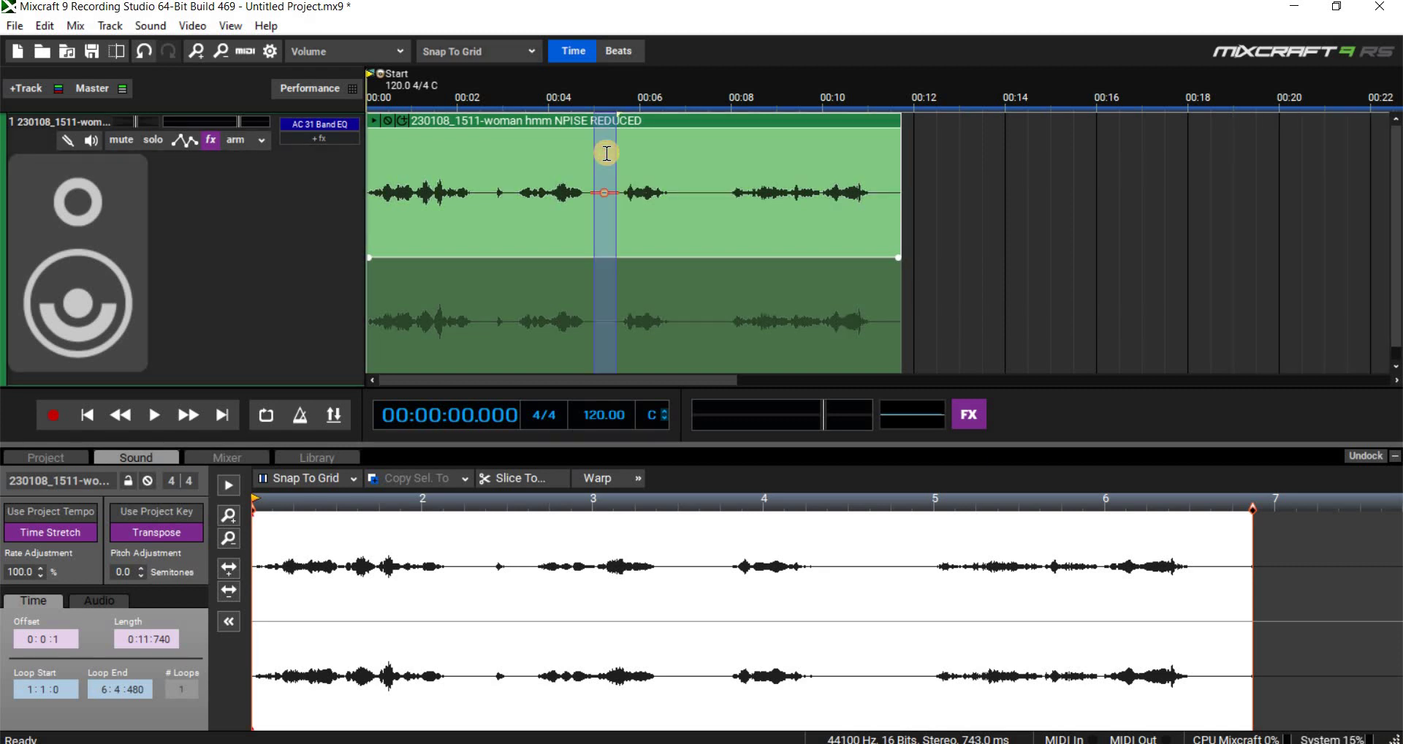
click(787, 76)
click(638, 216)
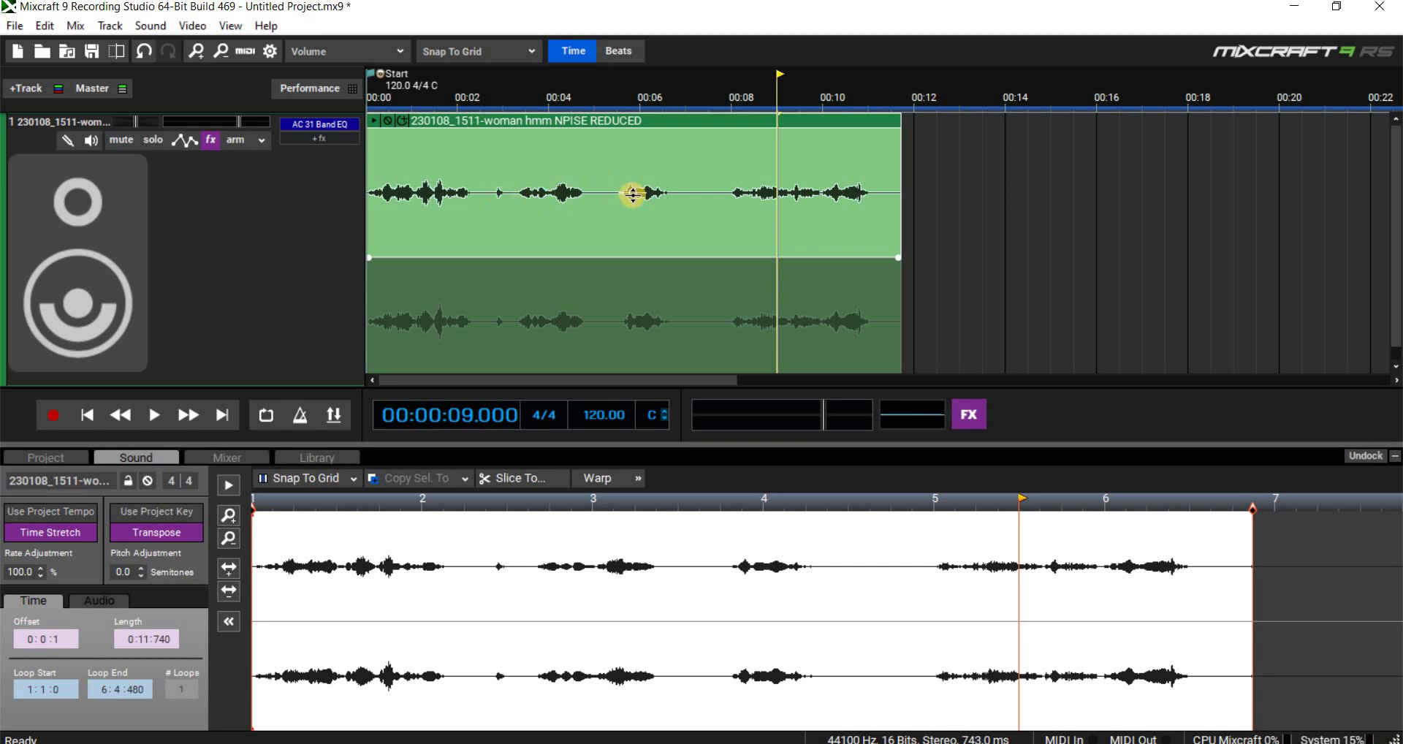
Set the clip's rate adjustment to 200% and place the playhead at 10 seconds, in the pause after the second phrase.
double_click(25, 570)
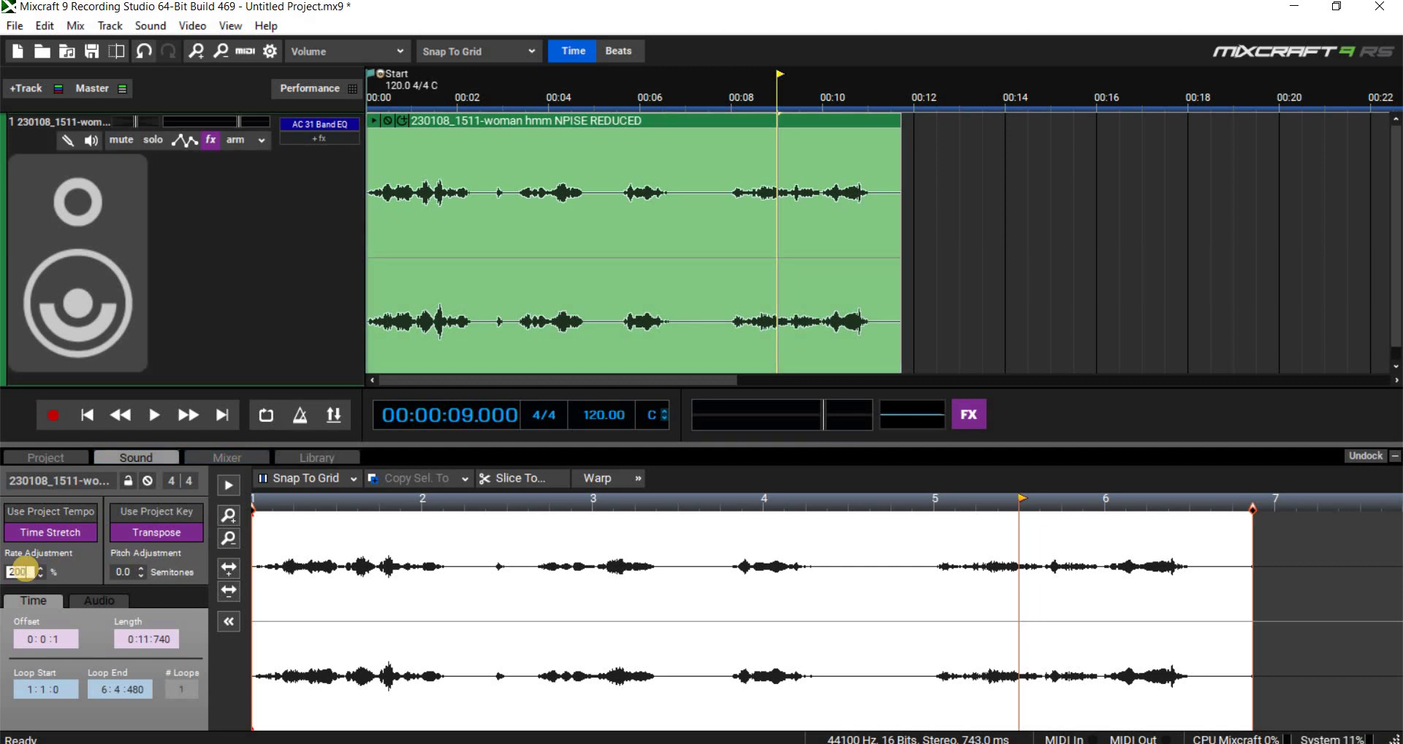
text(200)
click(85, 580)
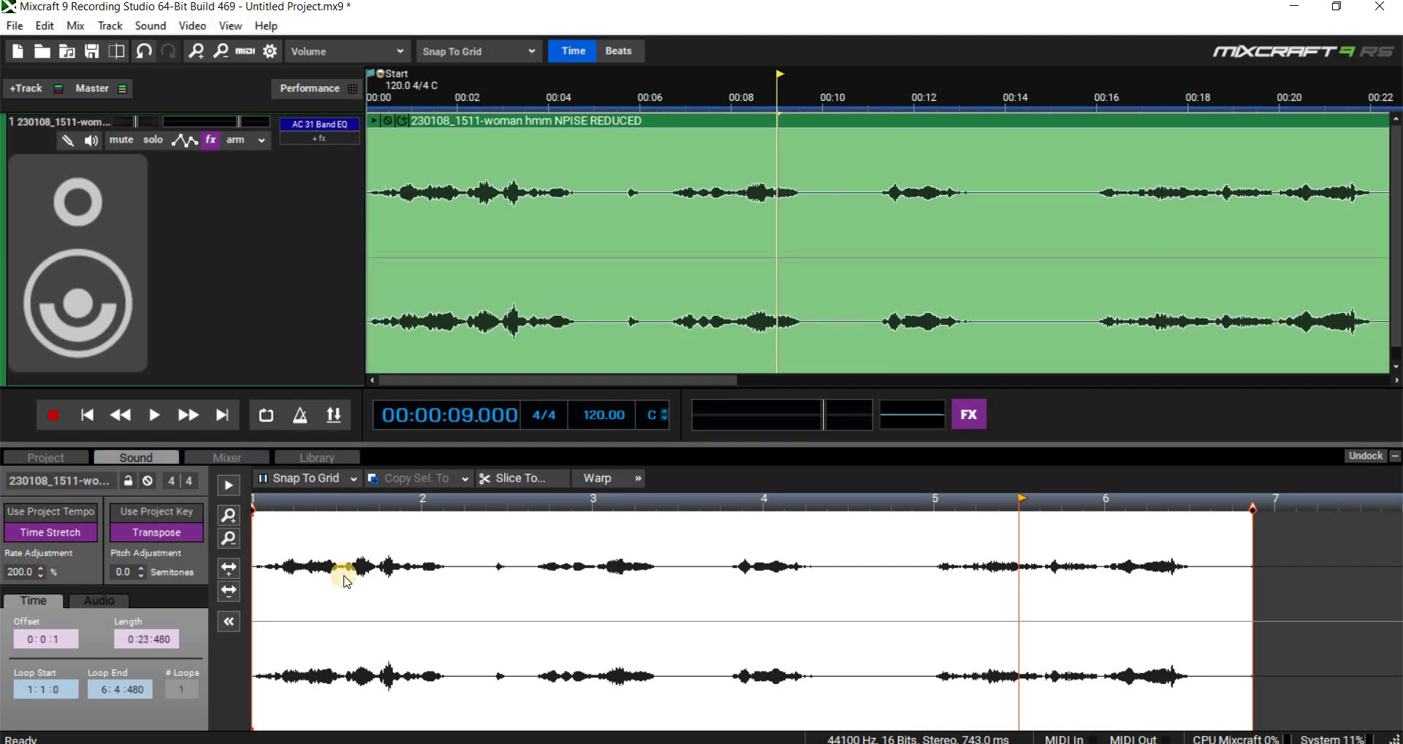
click(814, 179)
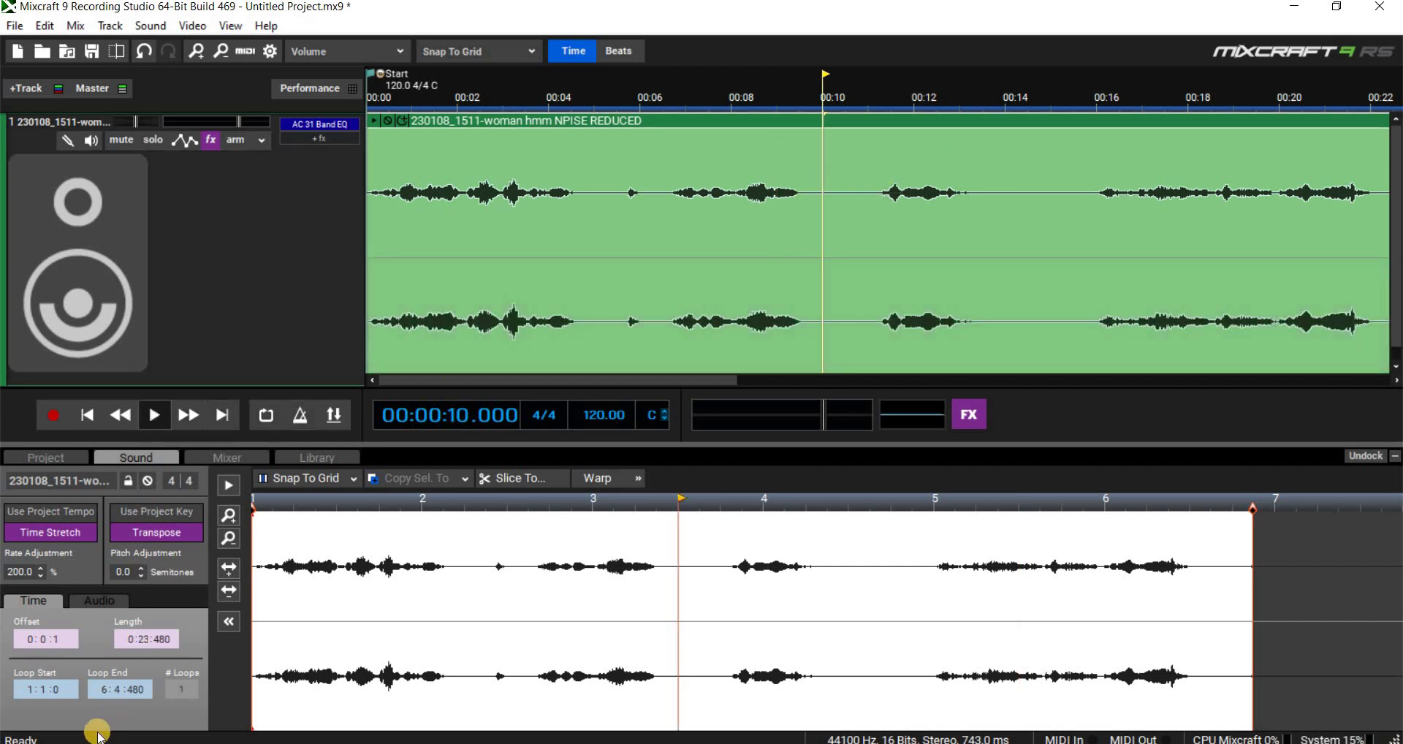
Set the clip's rate adjustment to 300% and place the playhead at 14.5 seconds, in the pause after the second phrase.
double_click(28, 569)
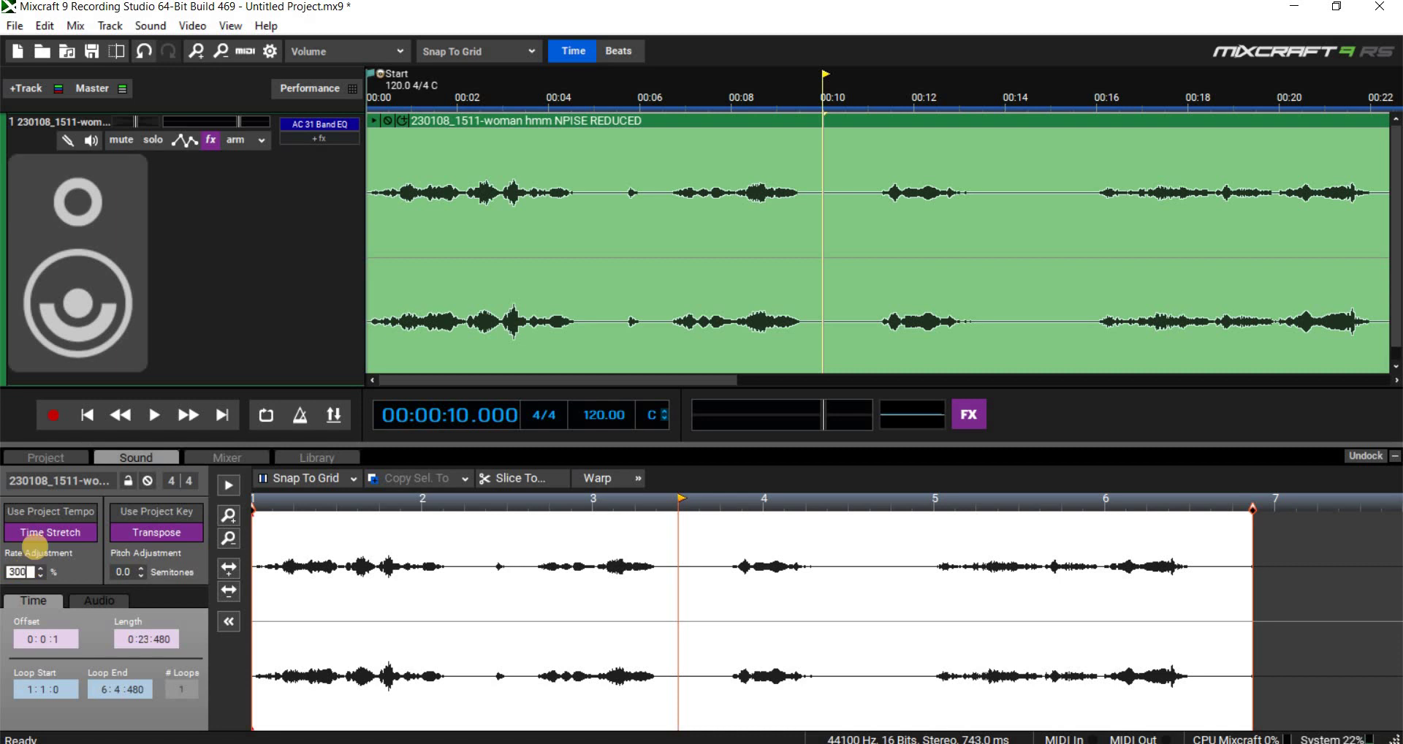
text(300)
key(Return)
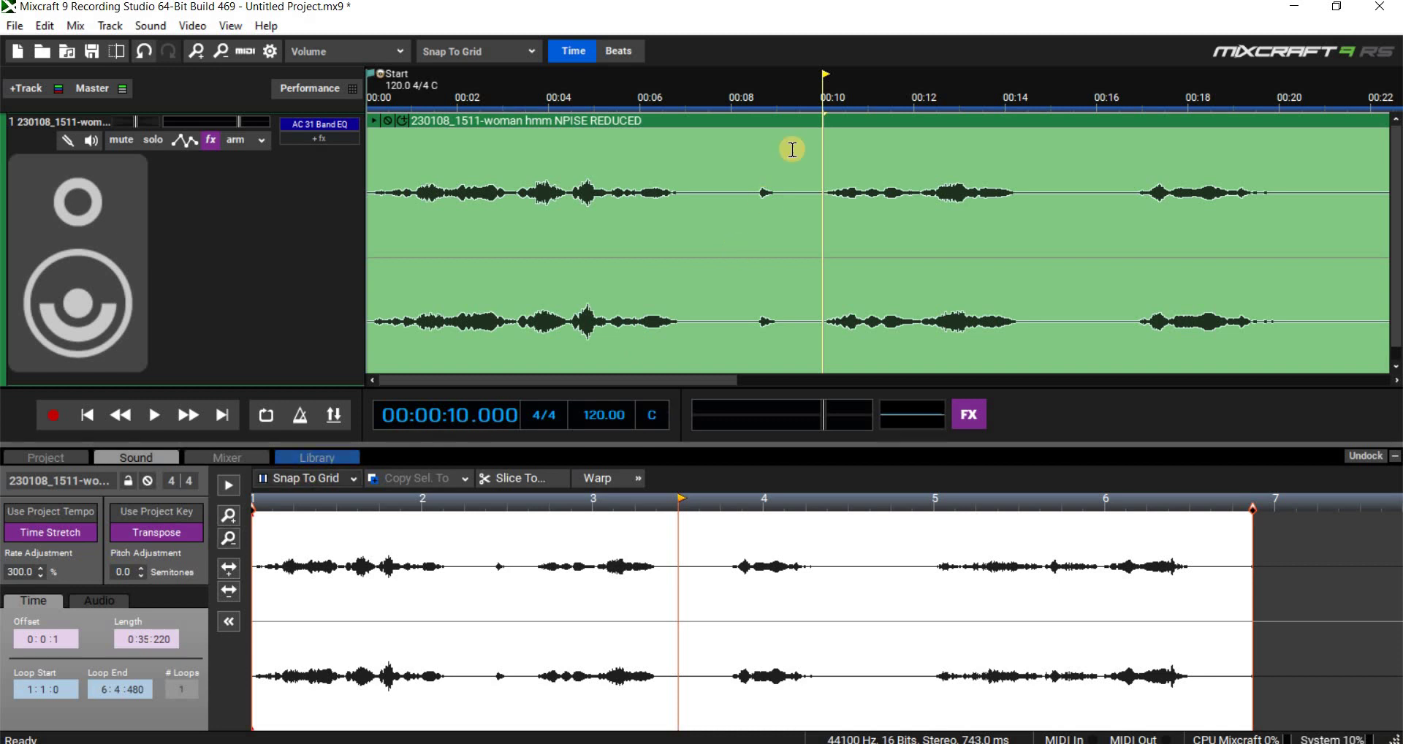
click(1030, 101)
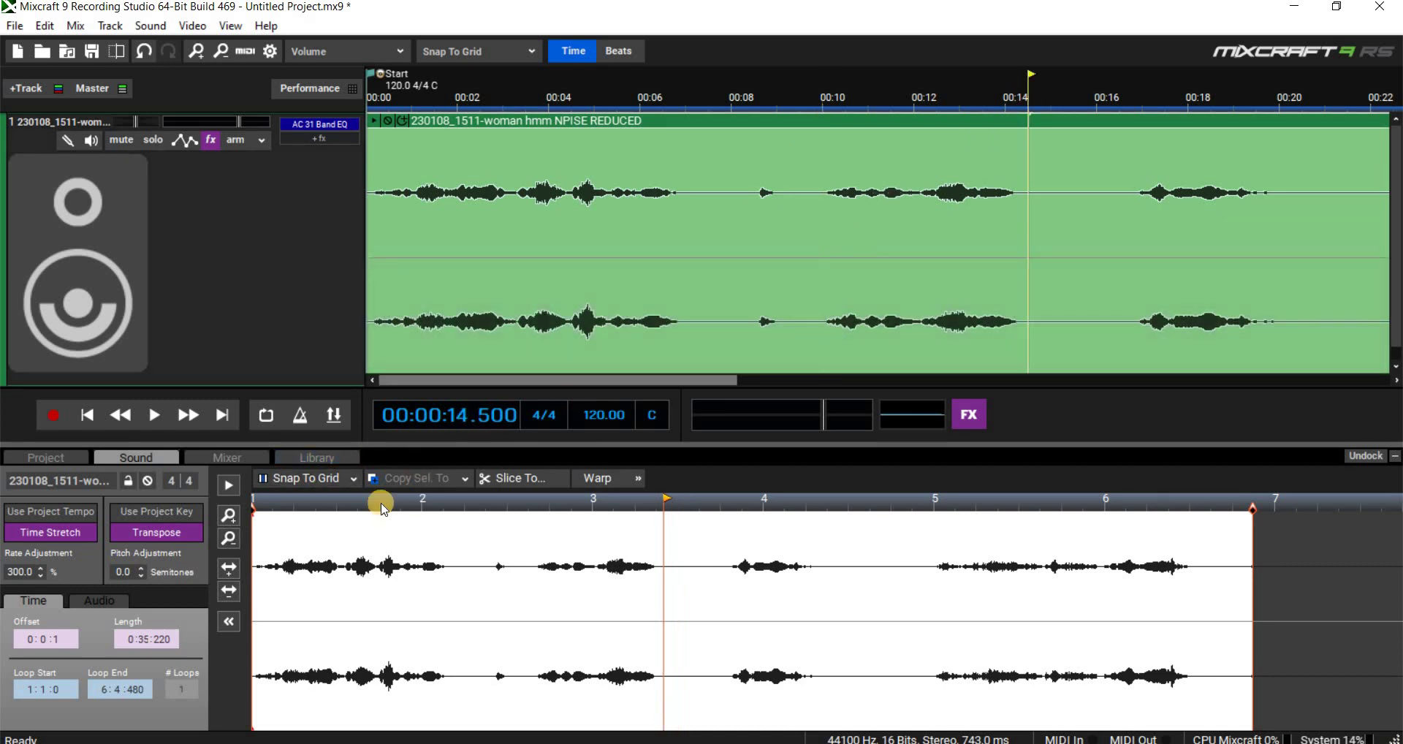
Play the stretched pause after the second phrase, and loop the passage from about 13 to 18.5 seconds.
click(156, 421)
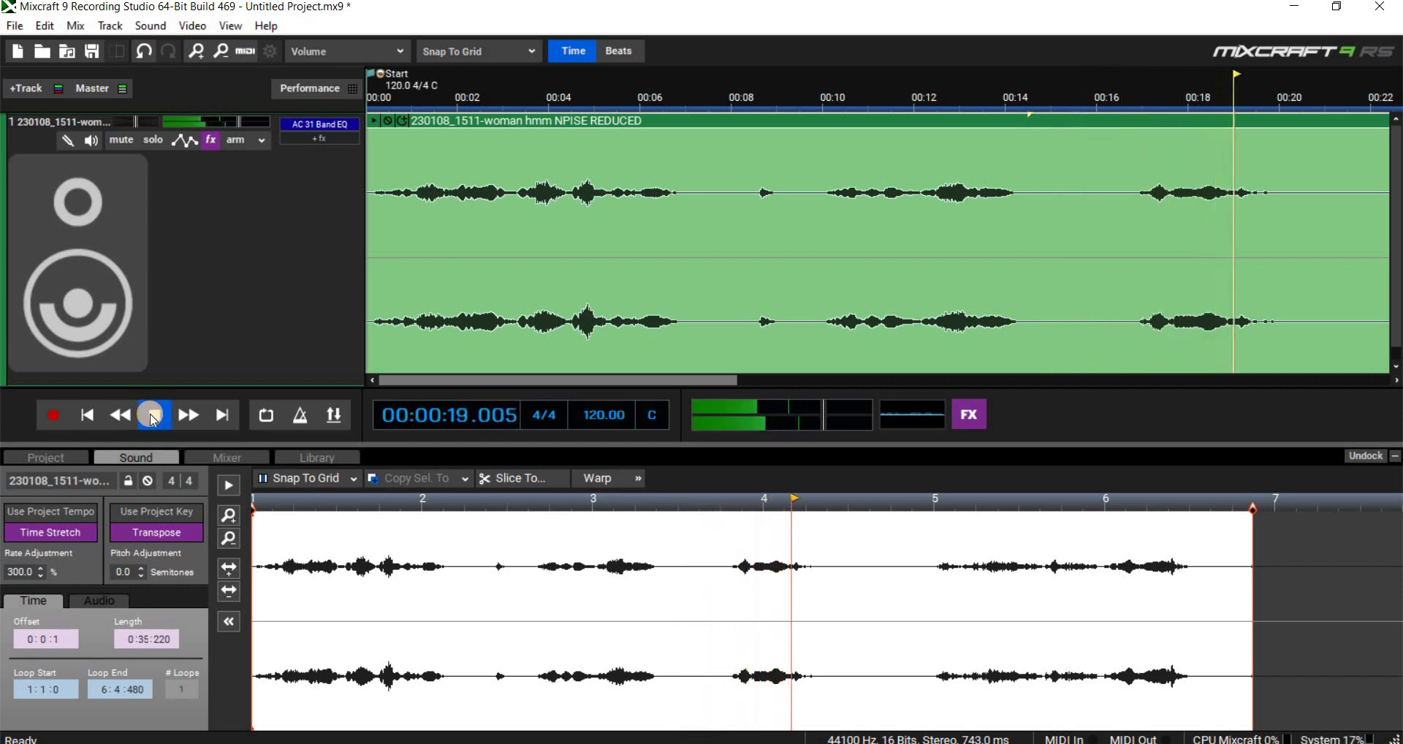
click(967, 92)
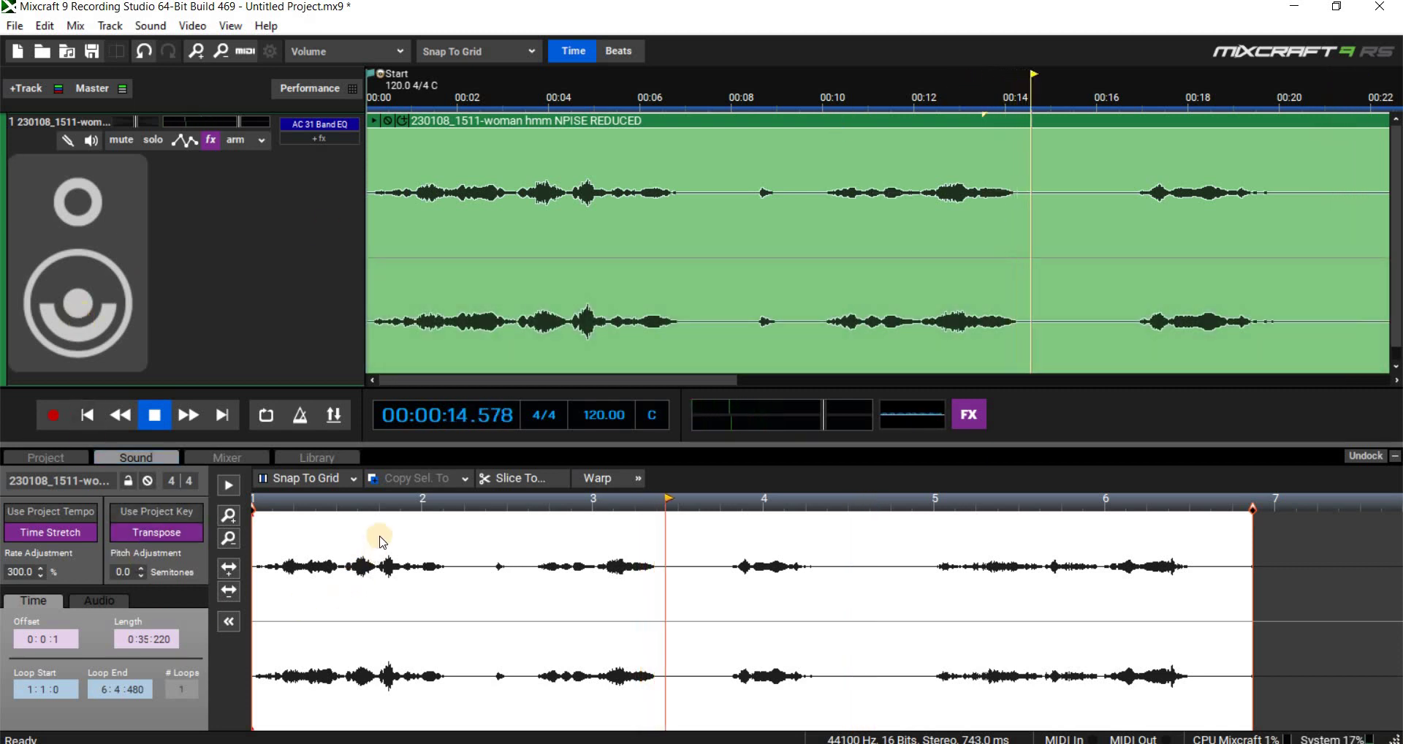
drag(960, 168, 1073, 170)
drag(1215, 173, 1210, 173)
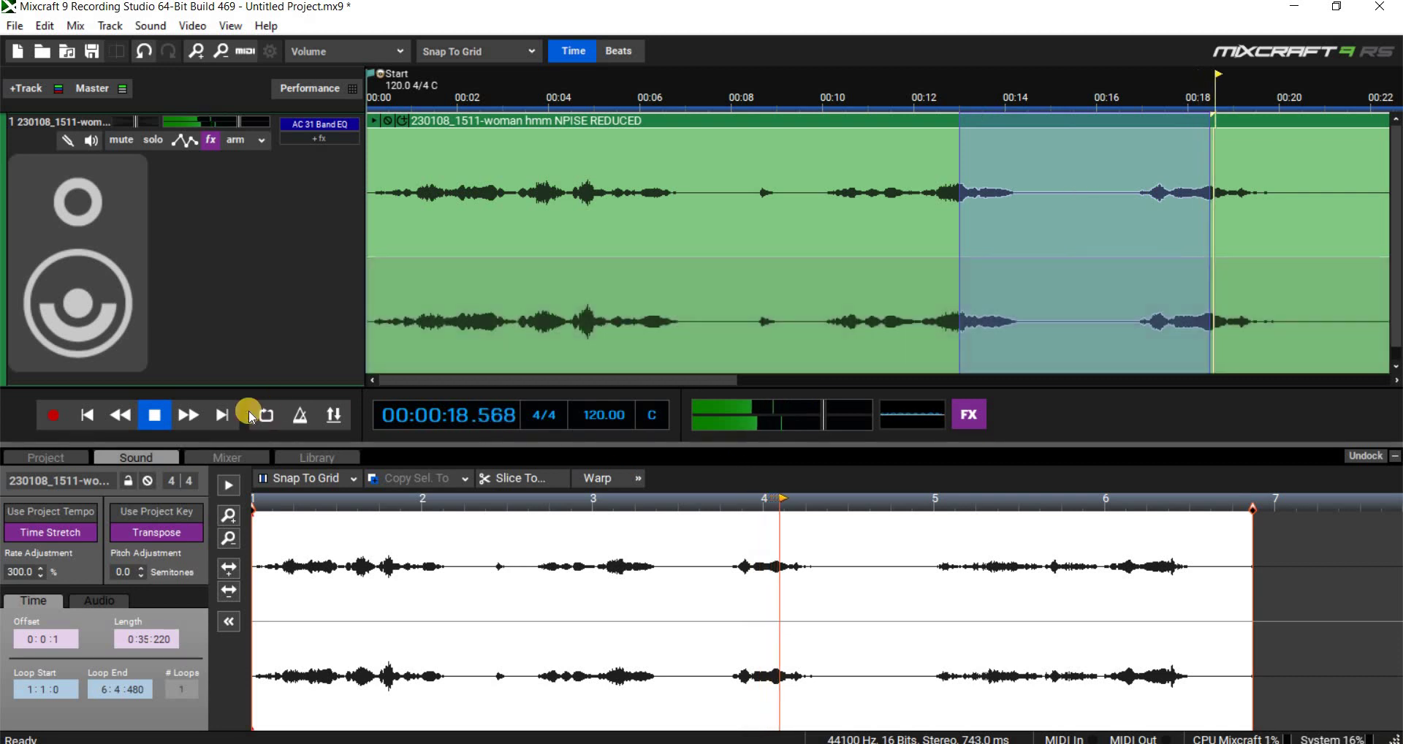
click(260, 415)
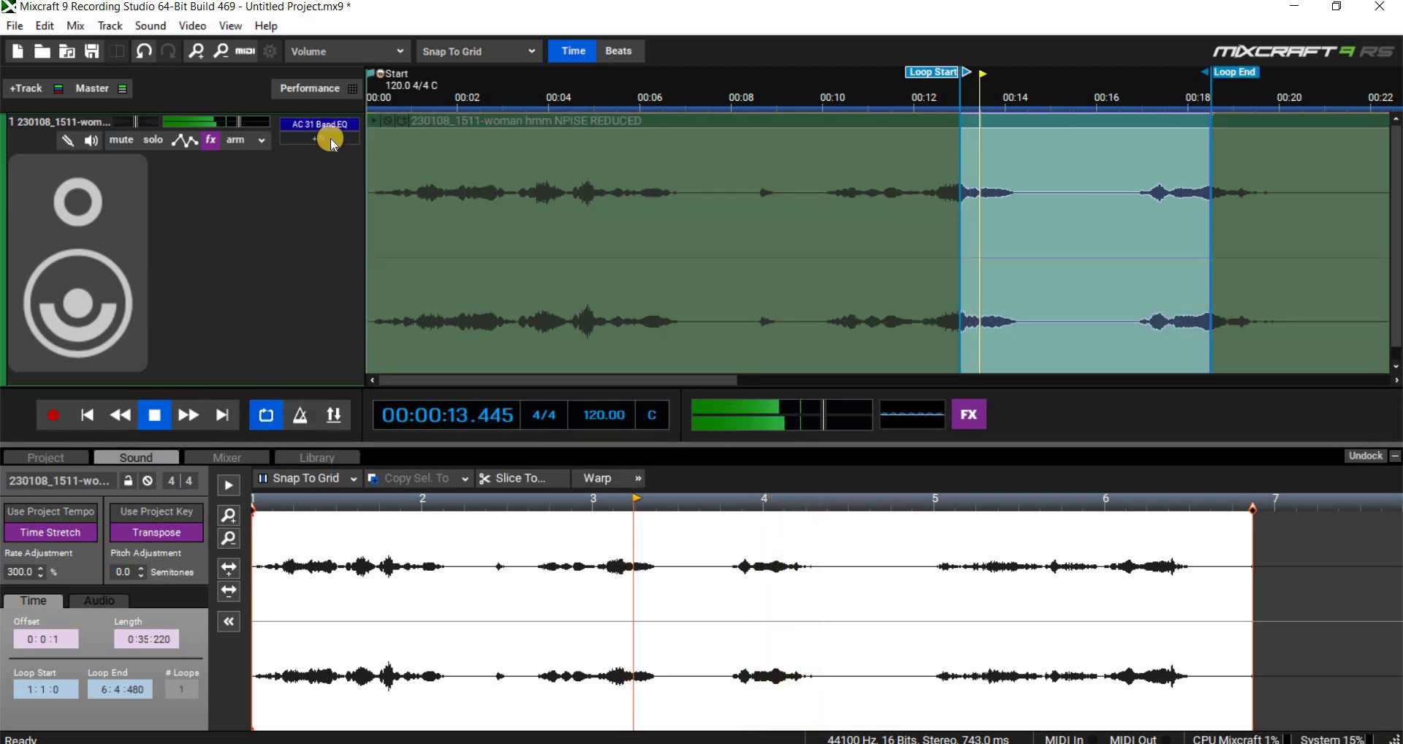
Load the saved VOICE SAMPLE CHURCH ARCH preset in the voice track's 31 Band EQ, raise its output level, and stop playback.
click(319, 124)
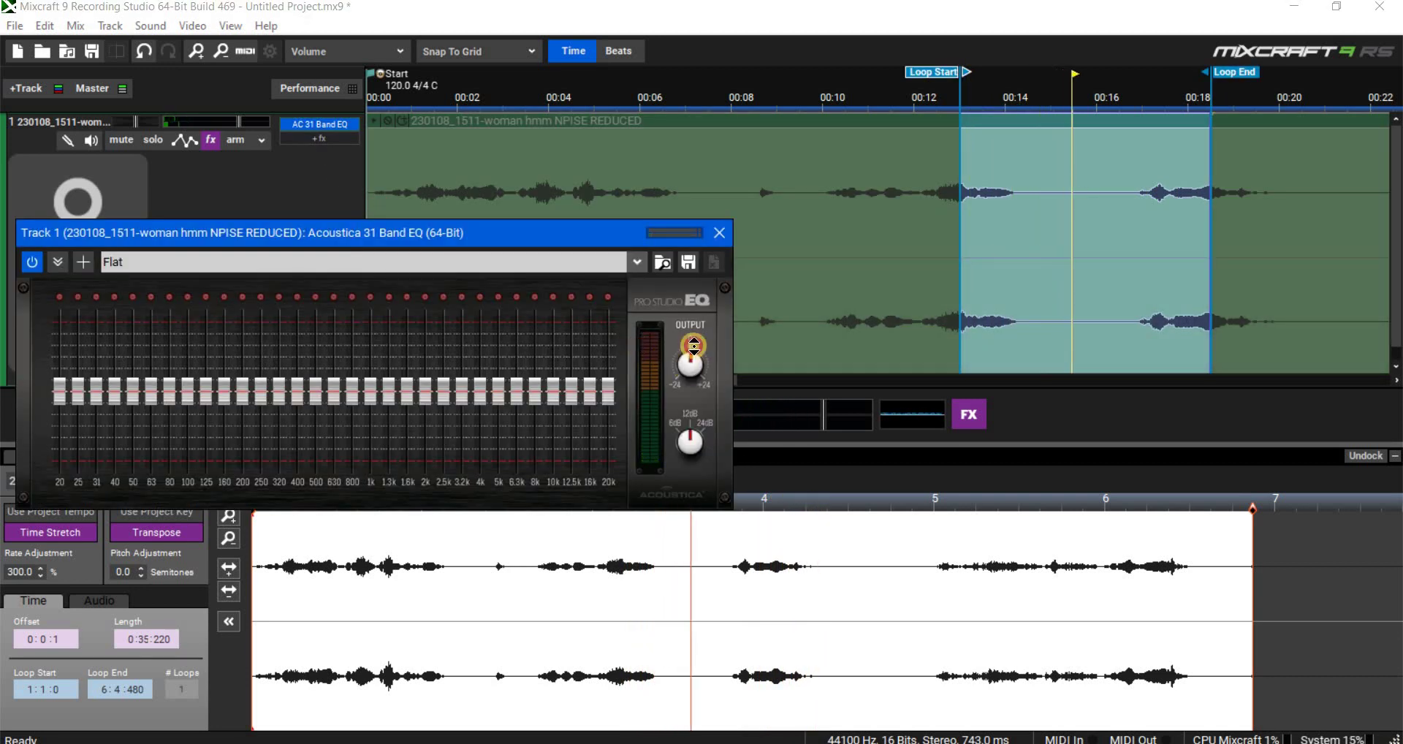
drag(690, 356, 637, 280)
click(637, 262)
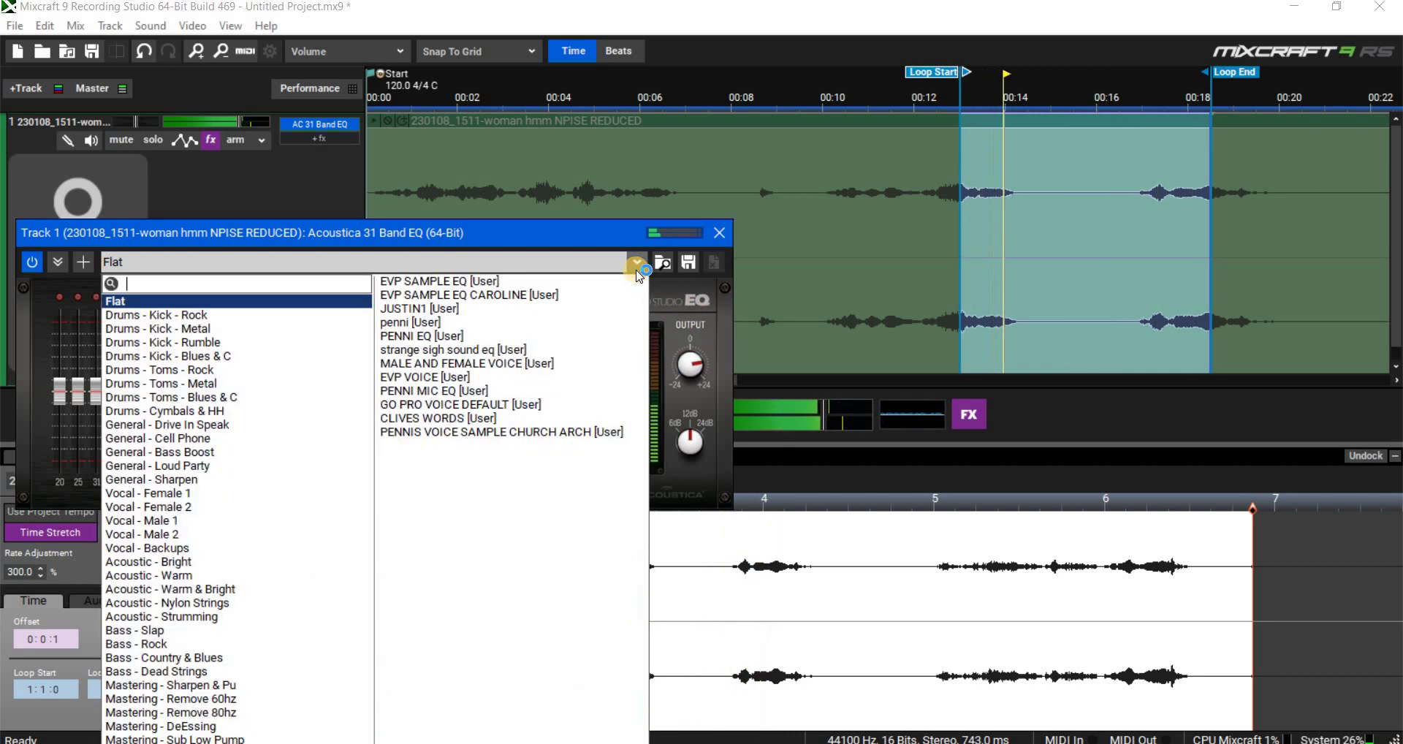
click(535, 432)
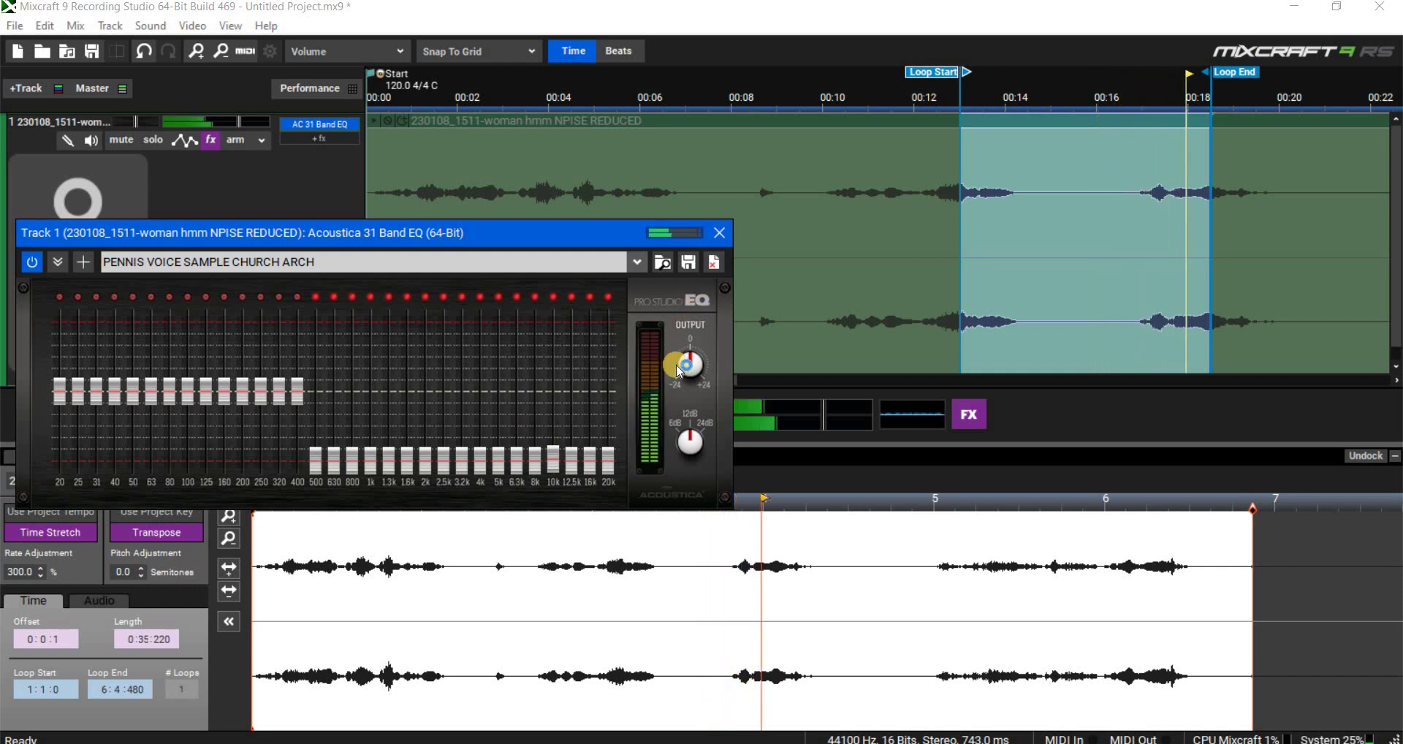
drag(701, 338, 681, 368)
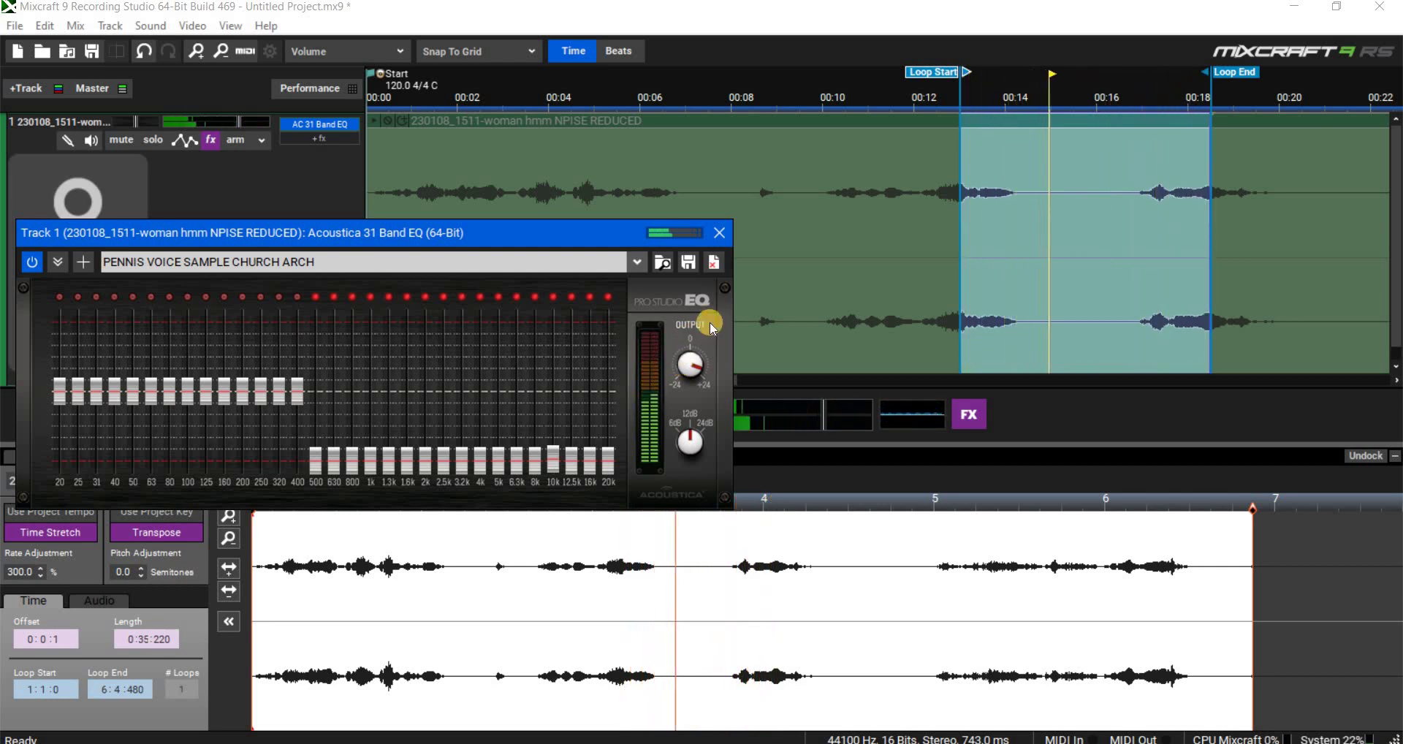
click(721, 238)
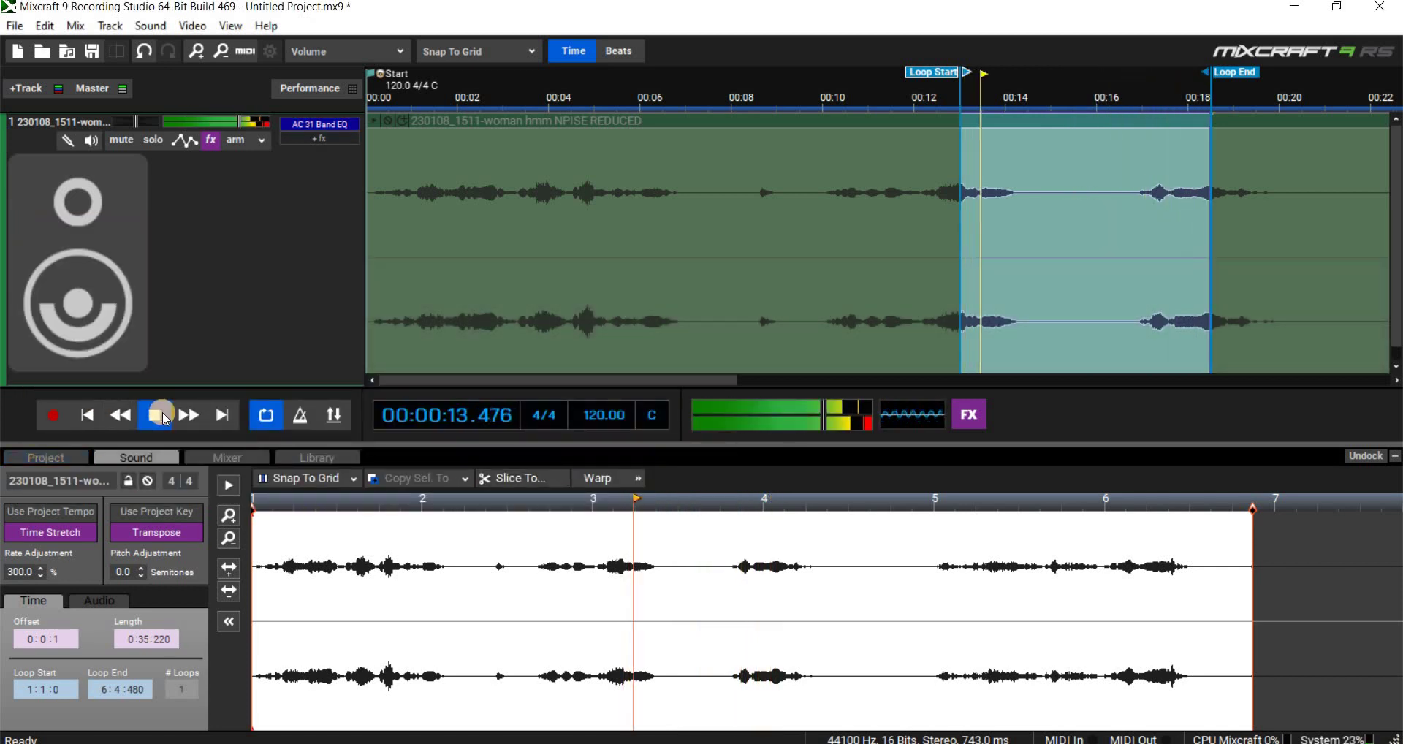
click(162, 415)
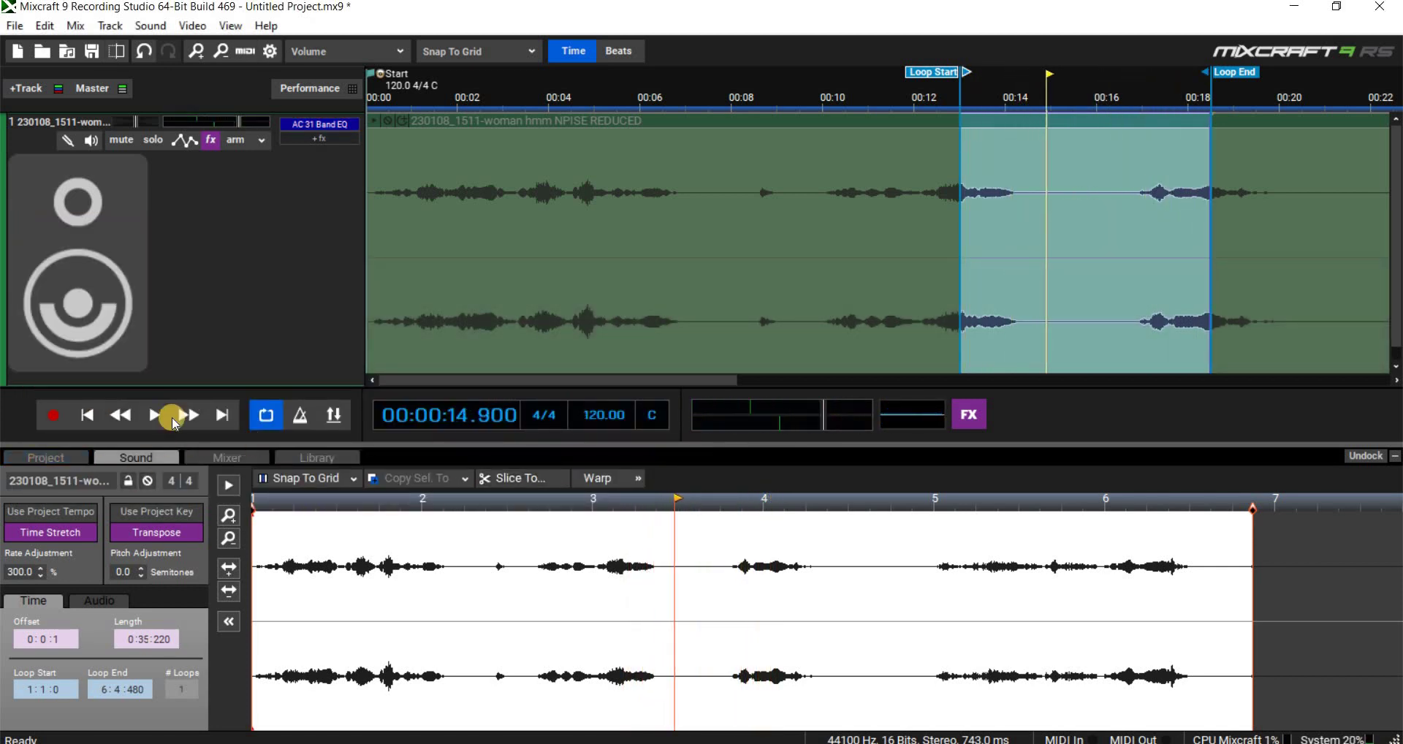
Set the voice clip's rate adjustment to 400% and turn off loop playback.
double_click(29, 571)
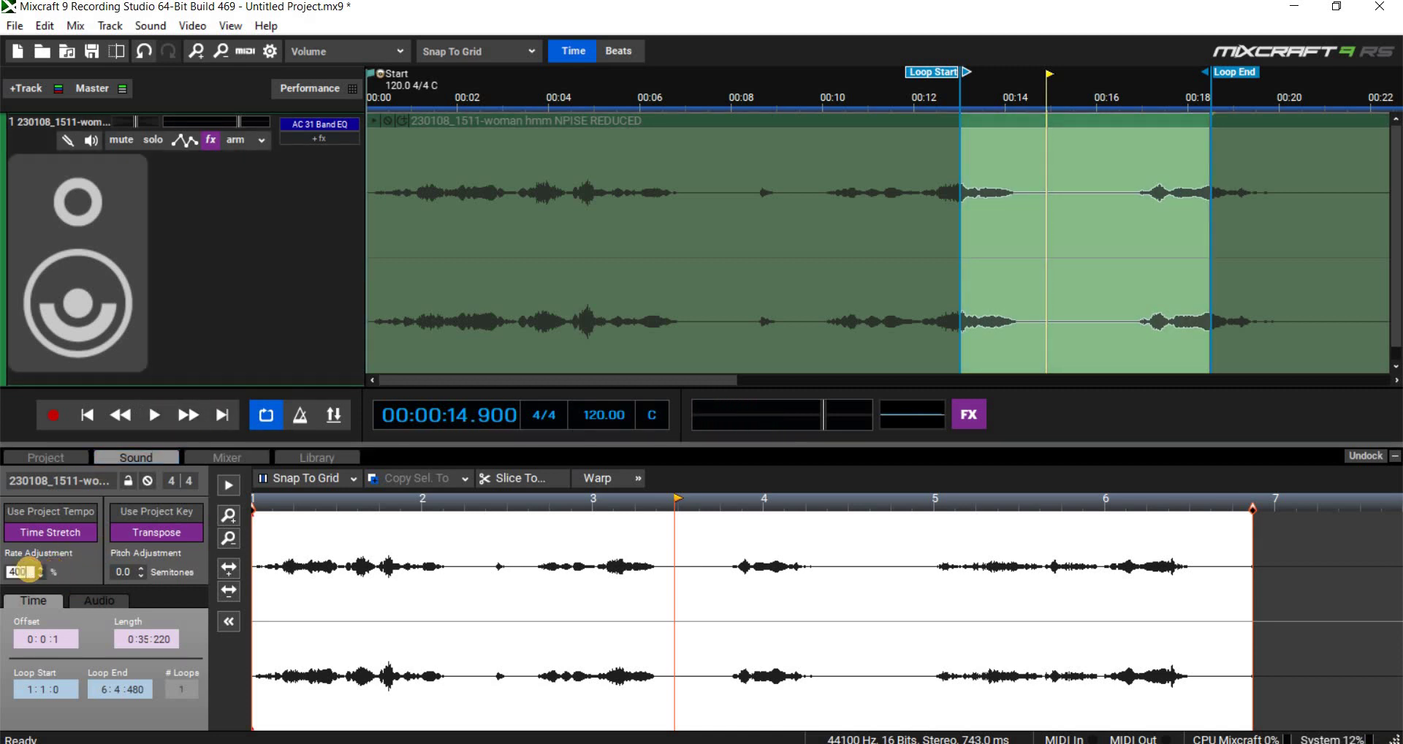
key(Return)
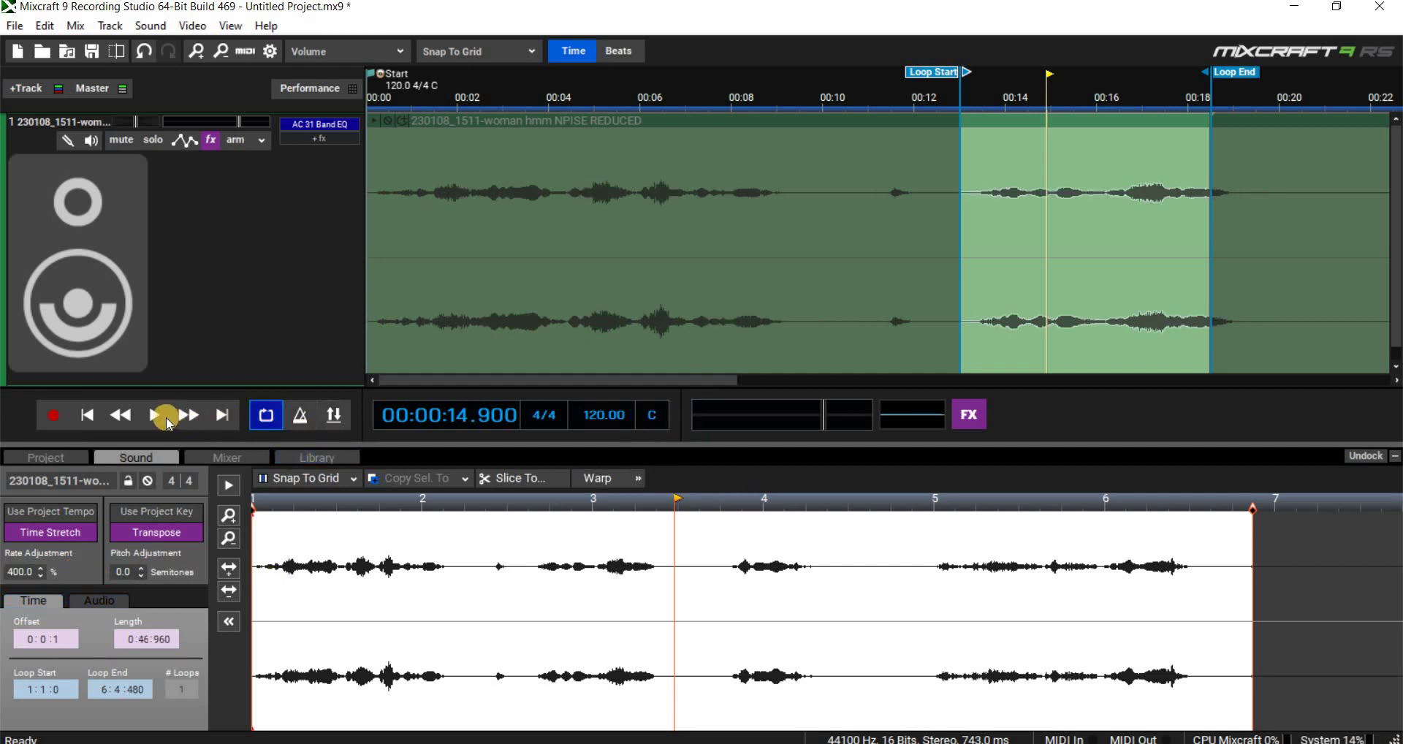
click(266, 415)
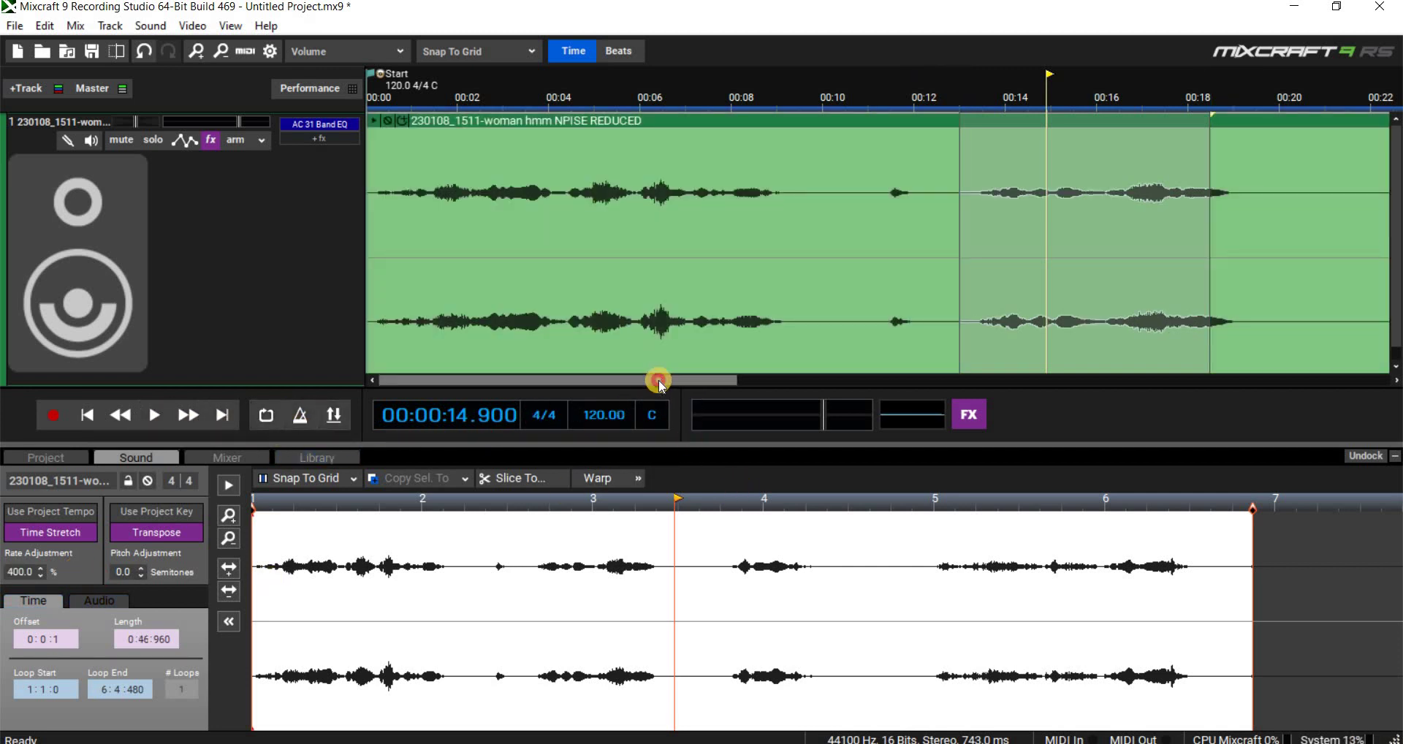
Clear the old selection, then select and copy the silent pause from about 19 to 22.5 seconds in the voice clip.
drag(668, 383, 809, 389)
mouse_move(726, 383)
mouse_down()
mouse_move(686, 375)
mouse_move(733, 378)
mouse_up()
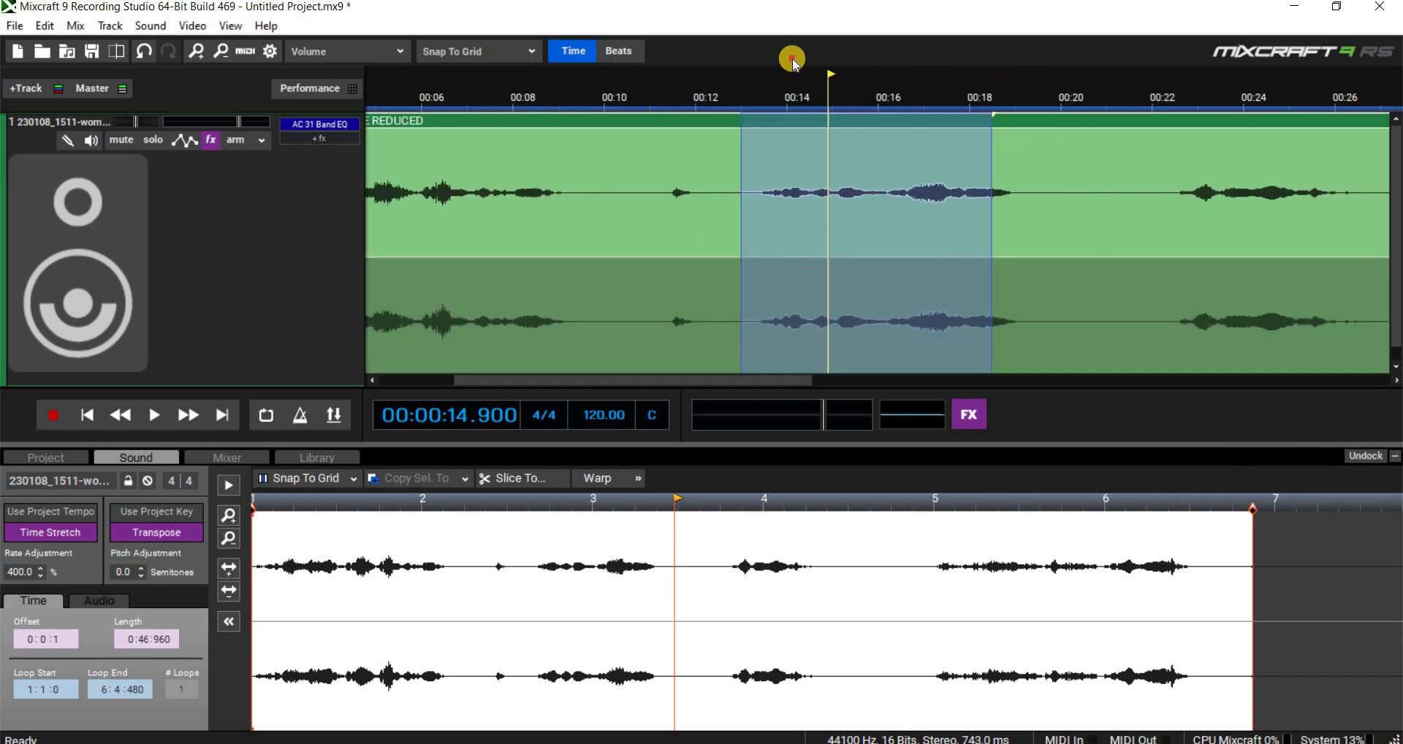
click(795, 62)
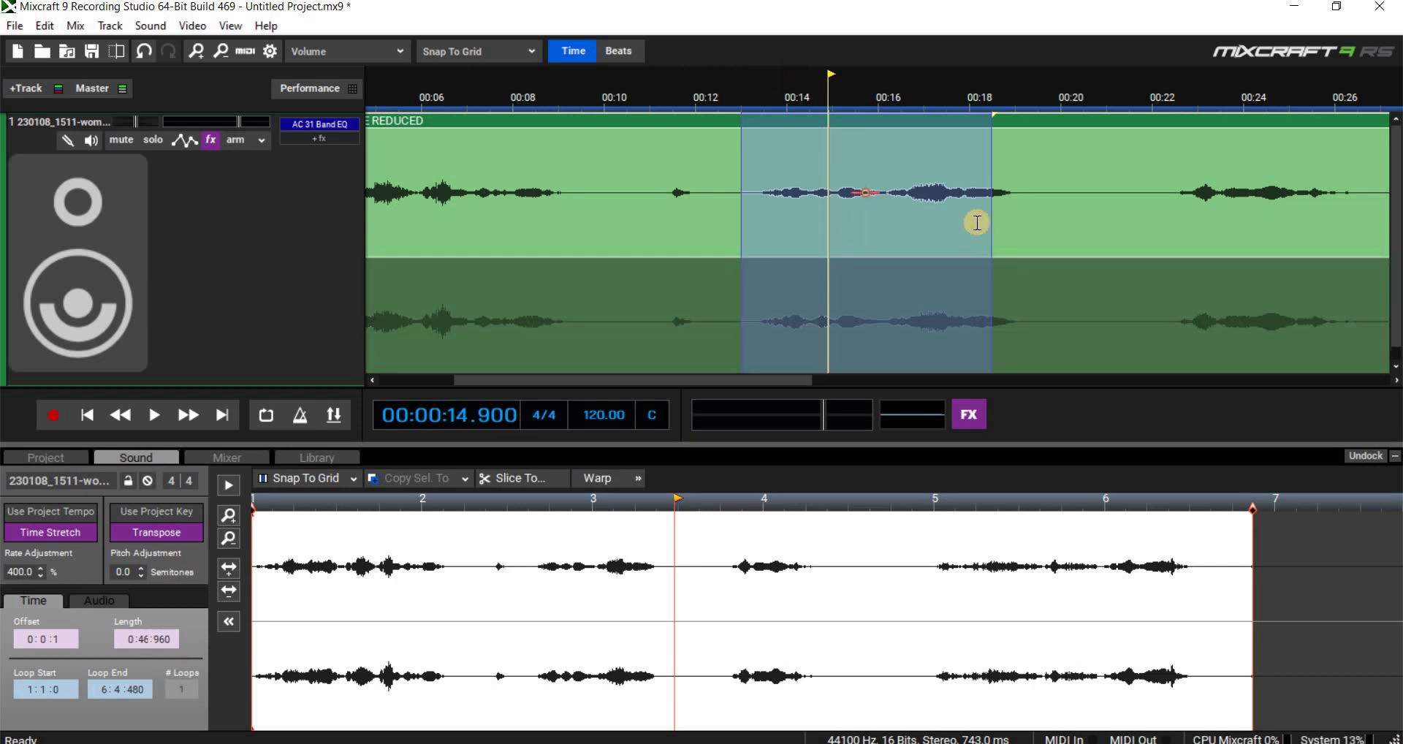
click(924, 233)
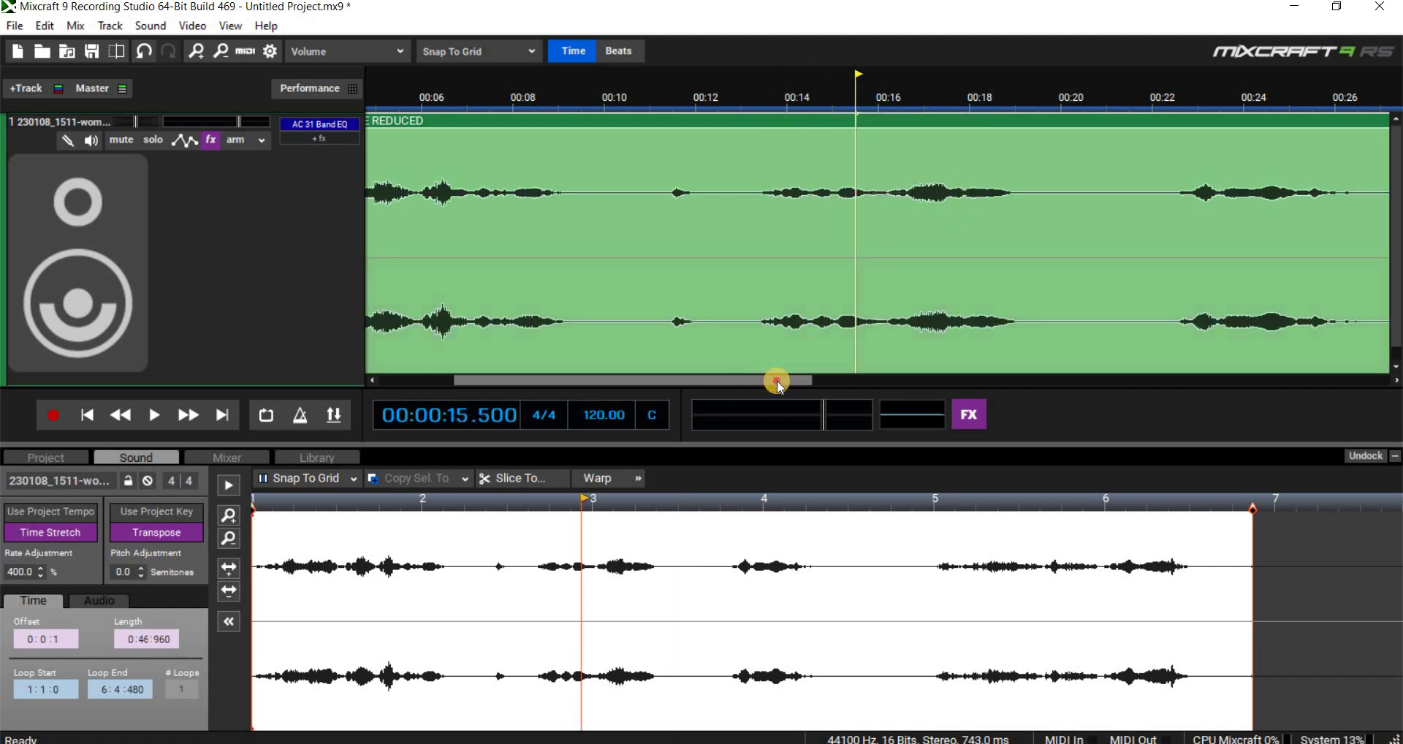
drag(776, 380, 904, 391)
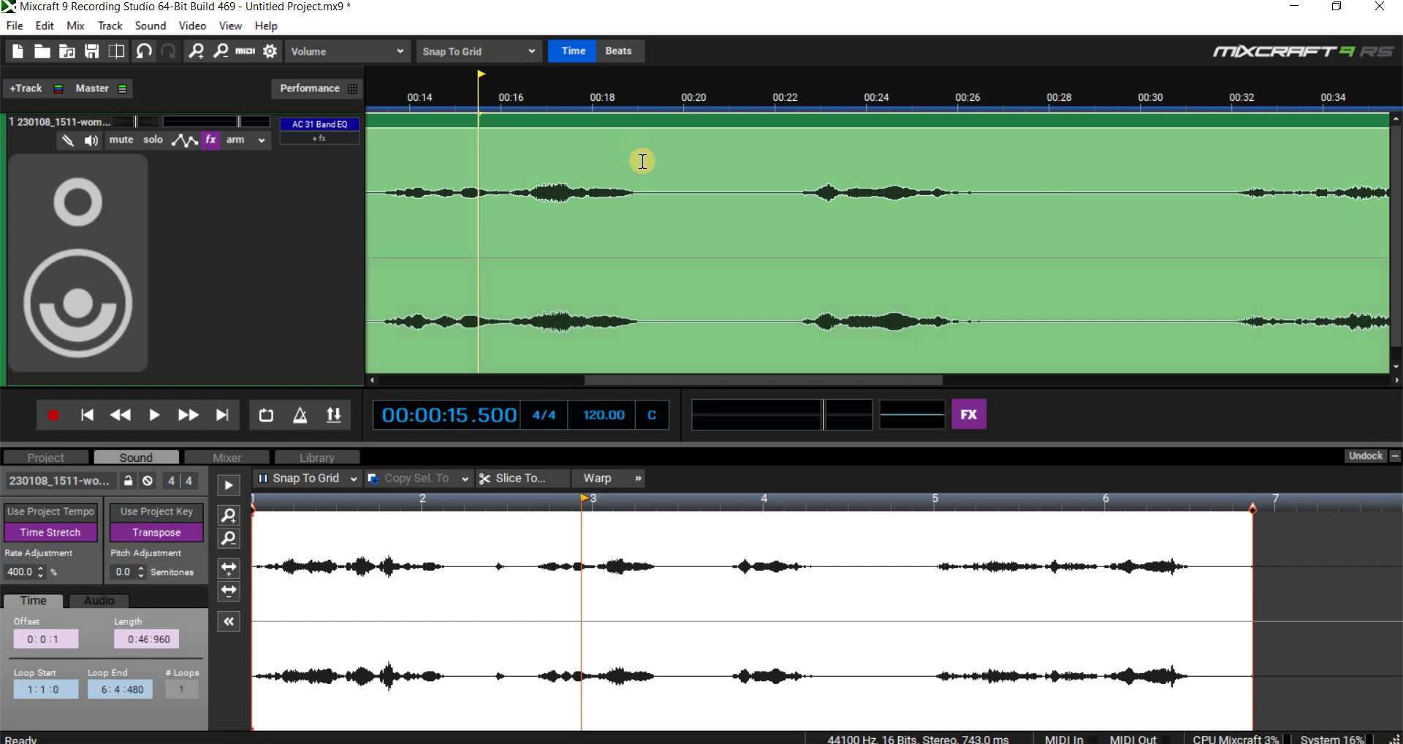
drag(666, 176, 794, 184)
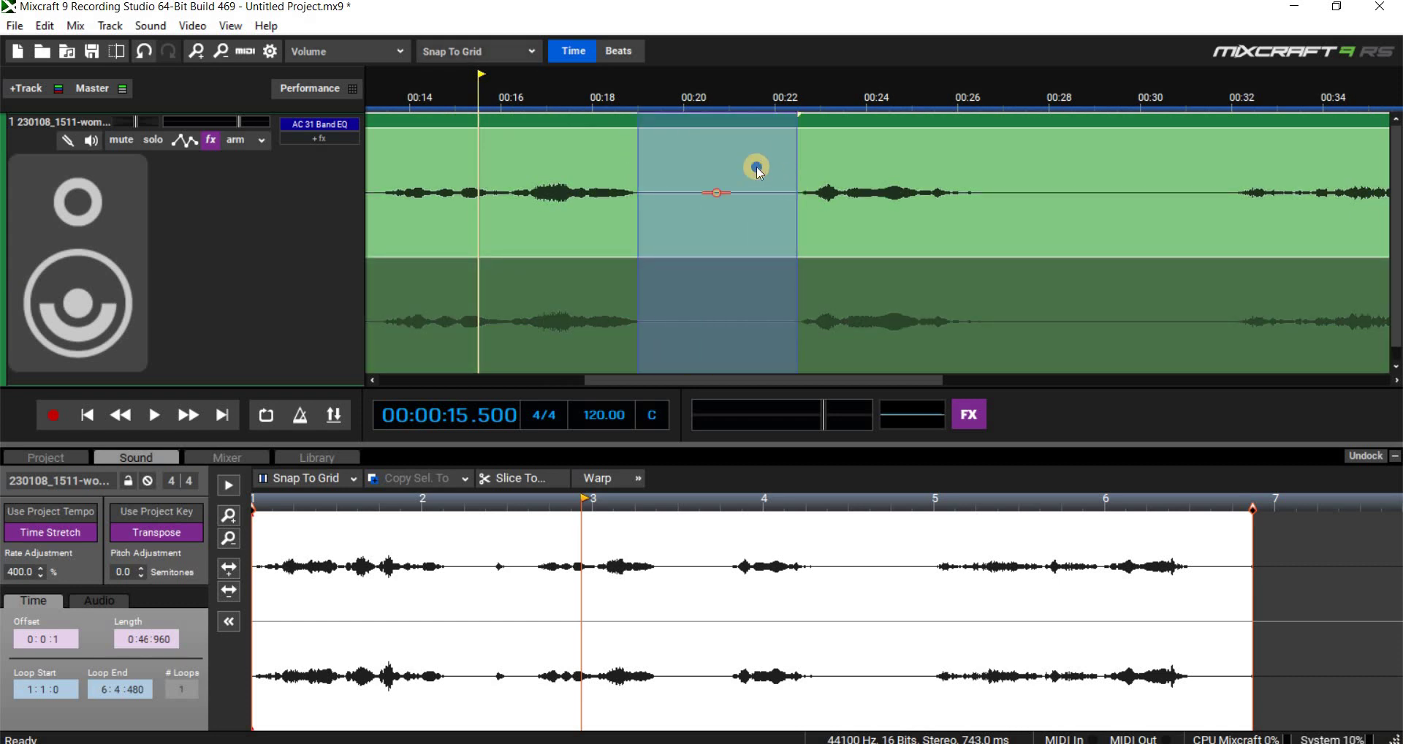
right_click(762, 187)
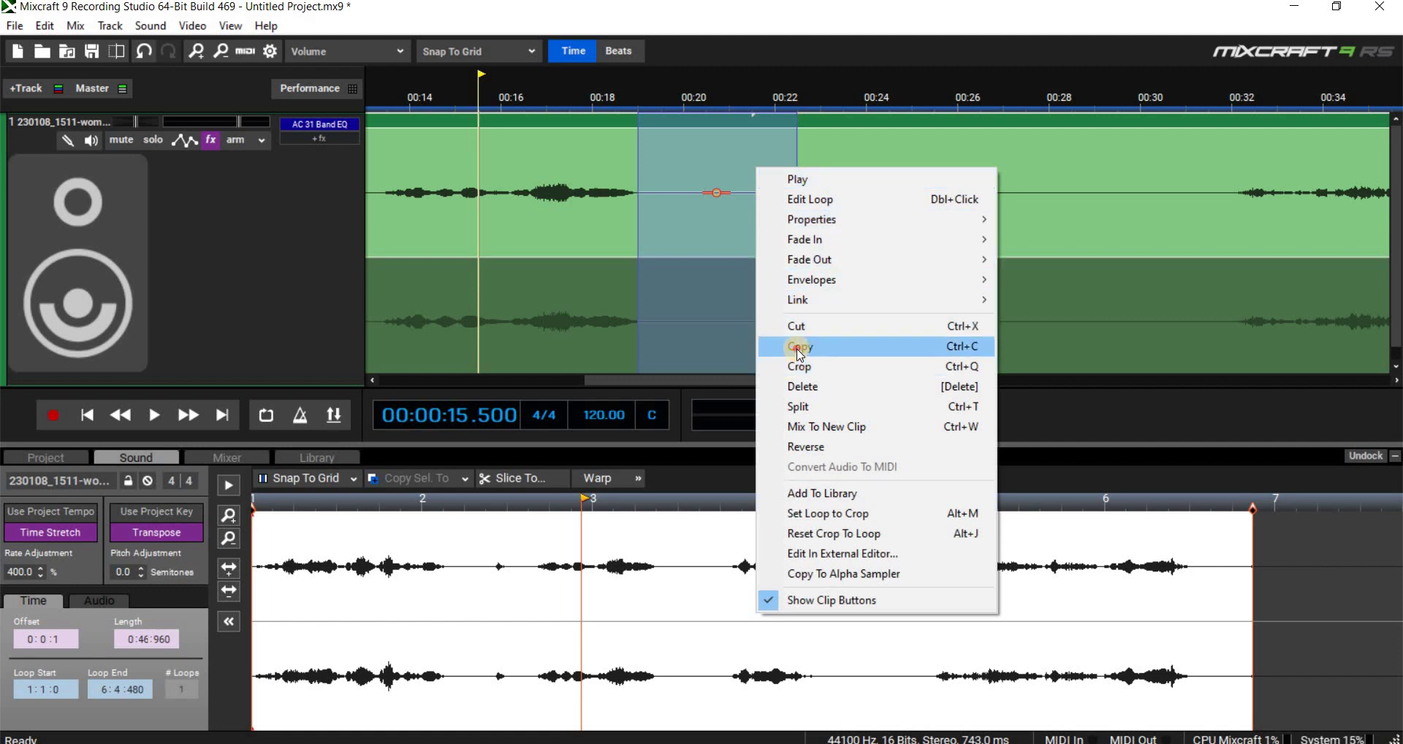
click(768, 356)
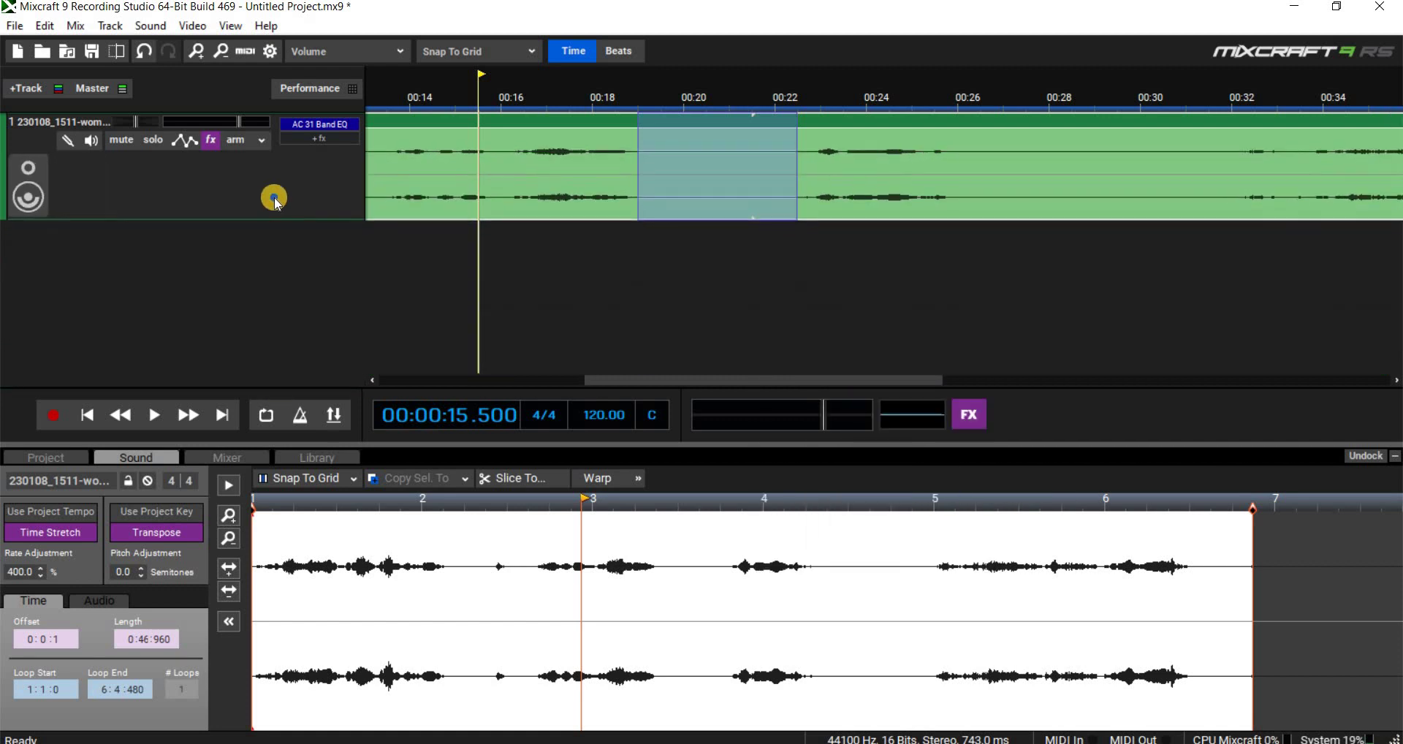
Insert a new audio track and place it below the voice track.
right_click(275, 197)
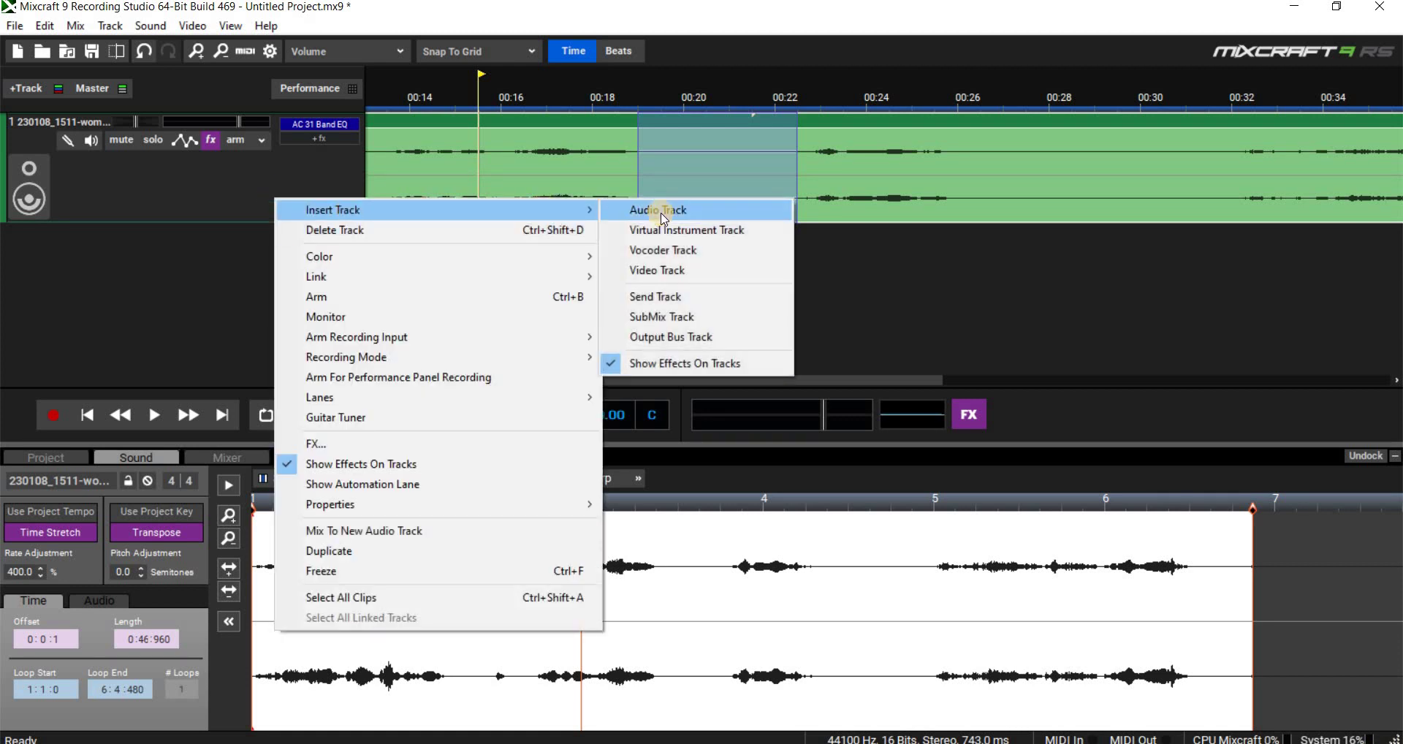
click(660, 212)
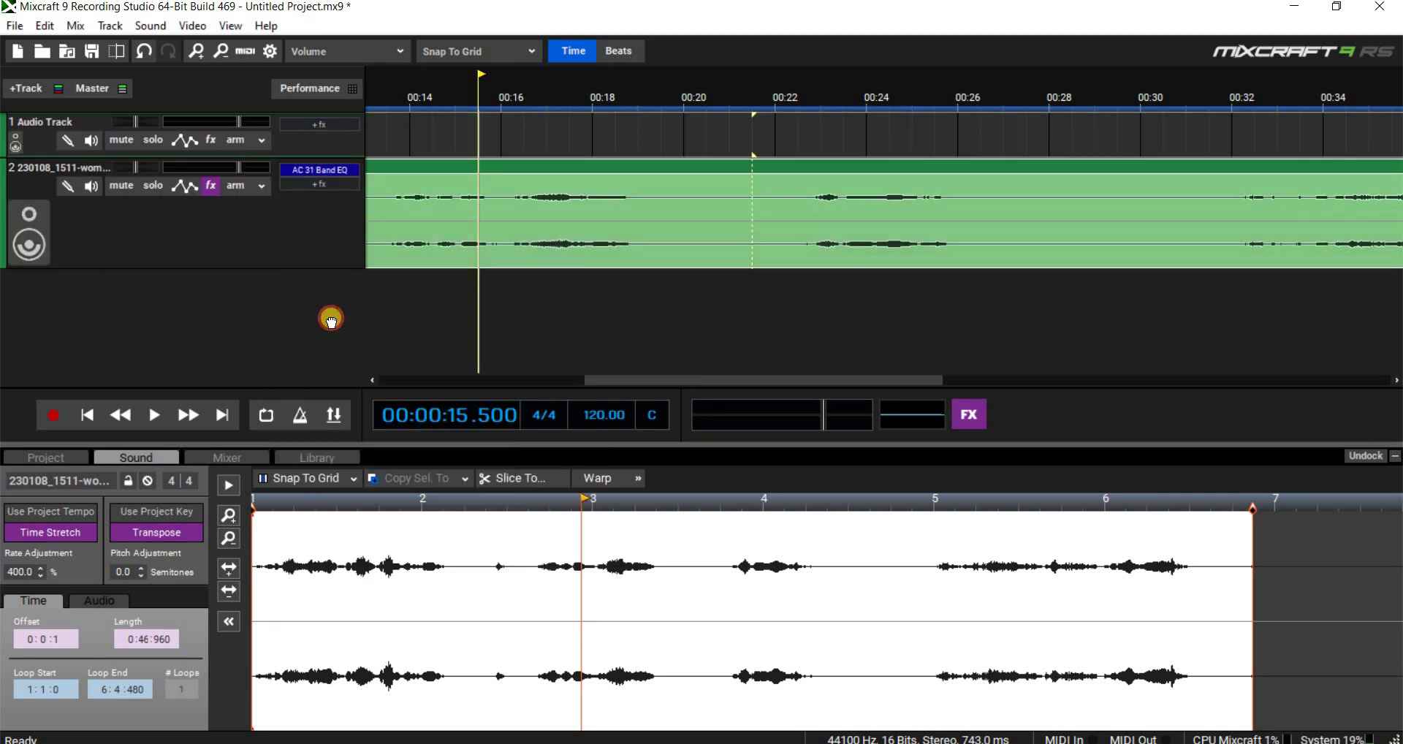
drag(328, 291, 326, 269)
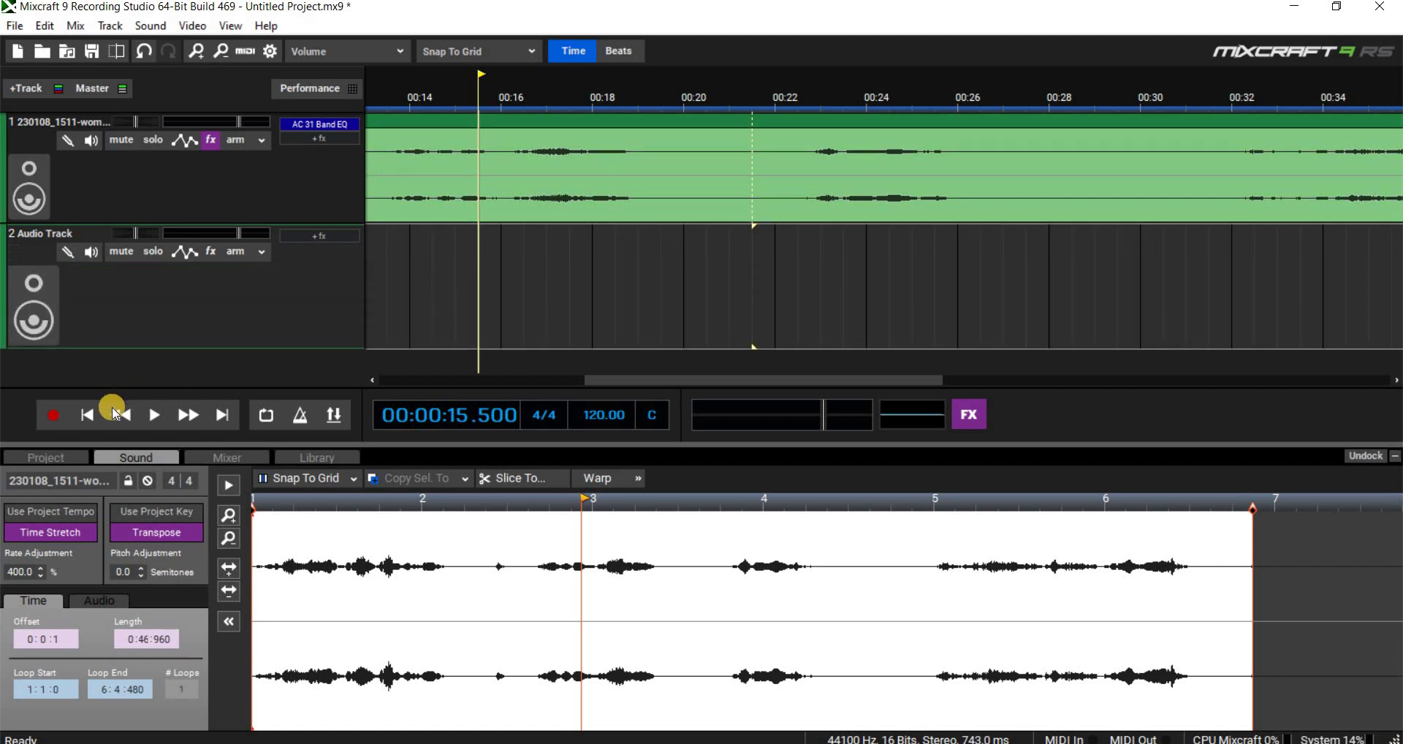
Paste the copied pause at the start of the new audio track and solo that track.
click(89, 415)
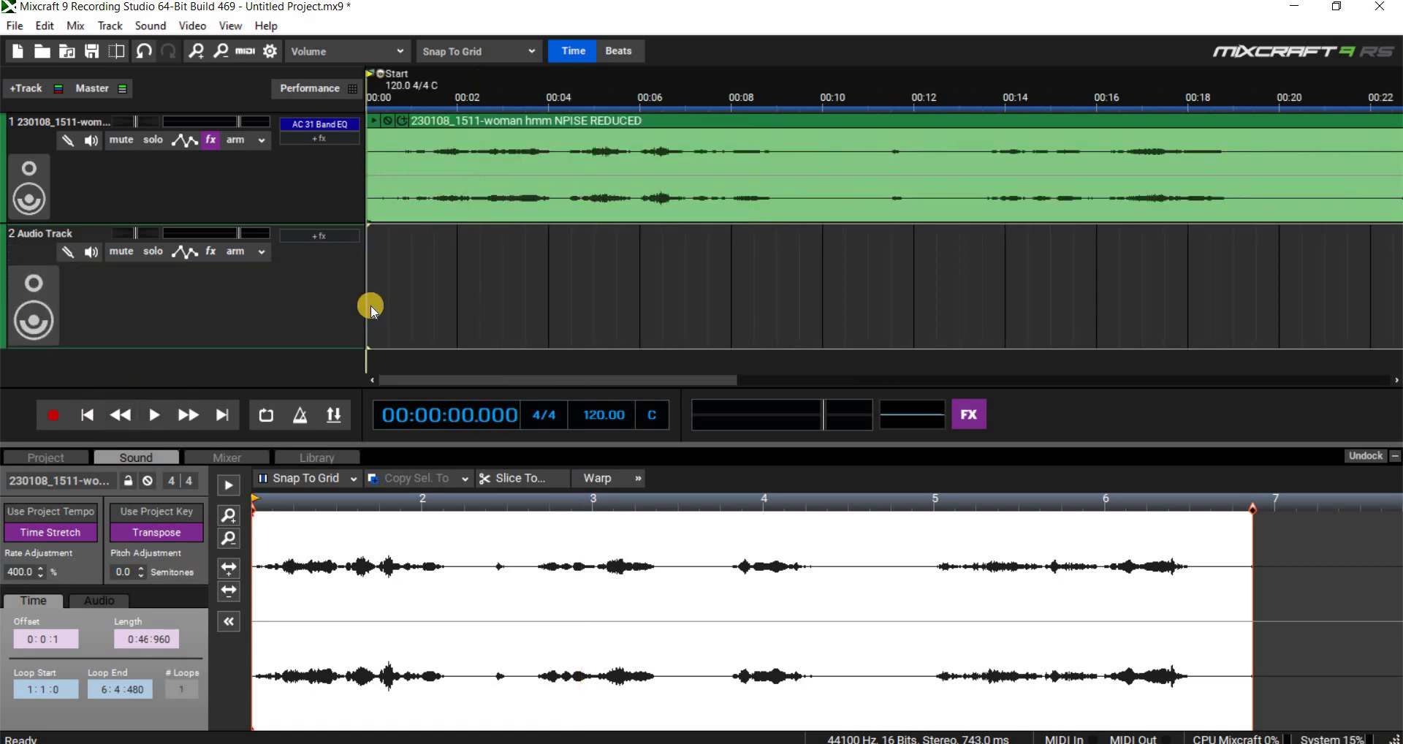
right_click(369, 308)
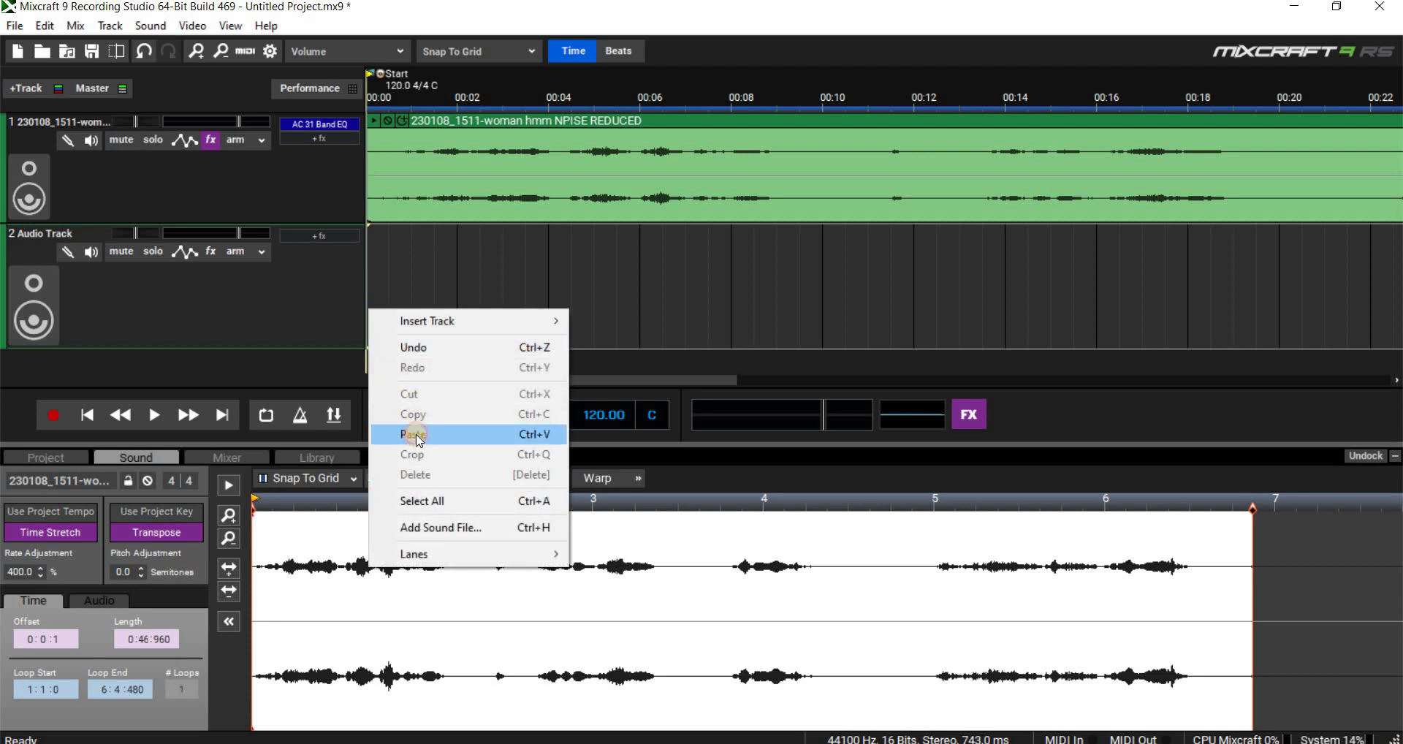
click(415, 436)
click(153, 252)
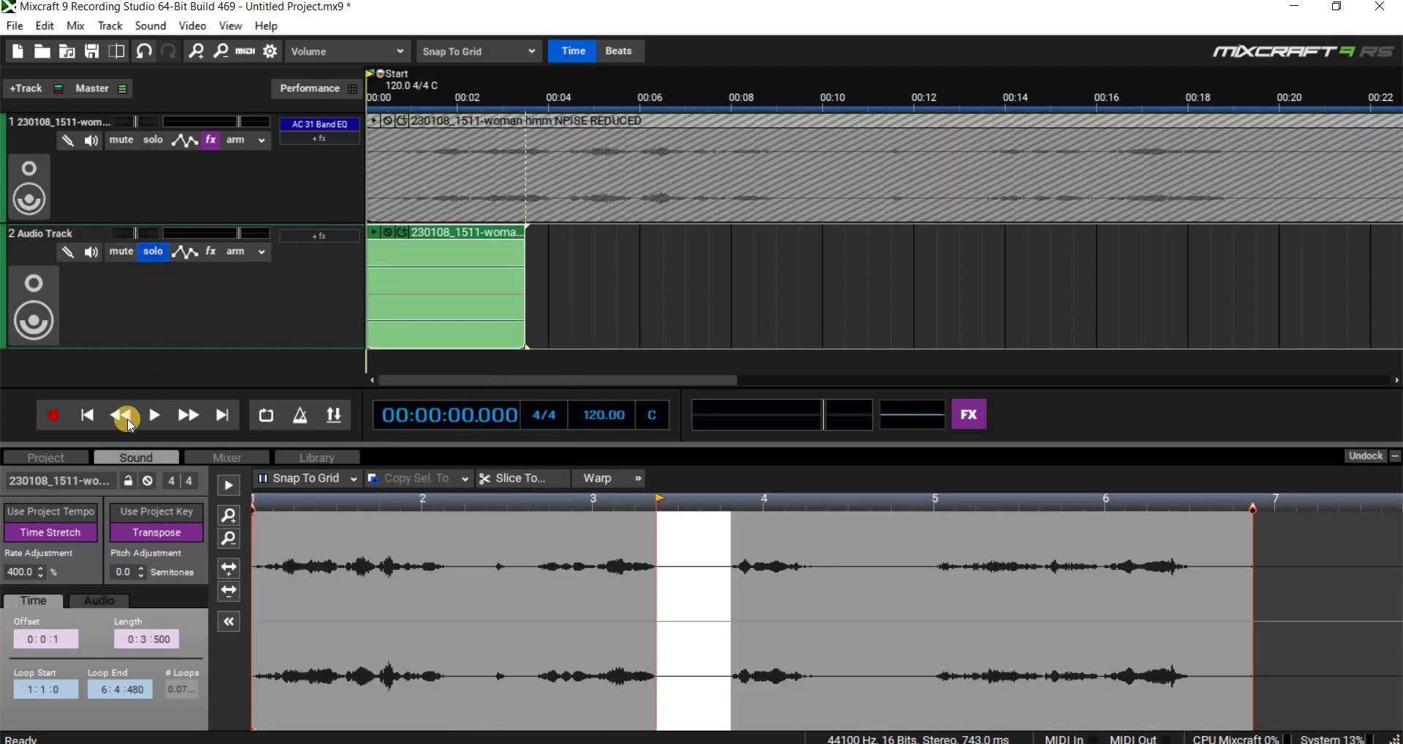
Set the pasted pause clip's rate adjustment to 100%.
key(m)
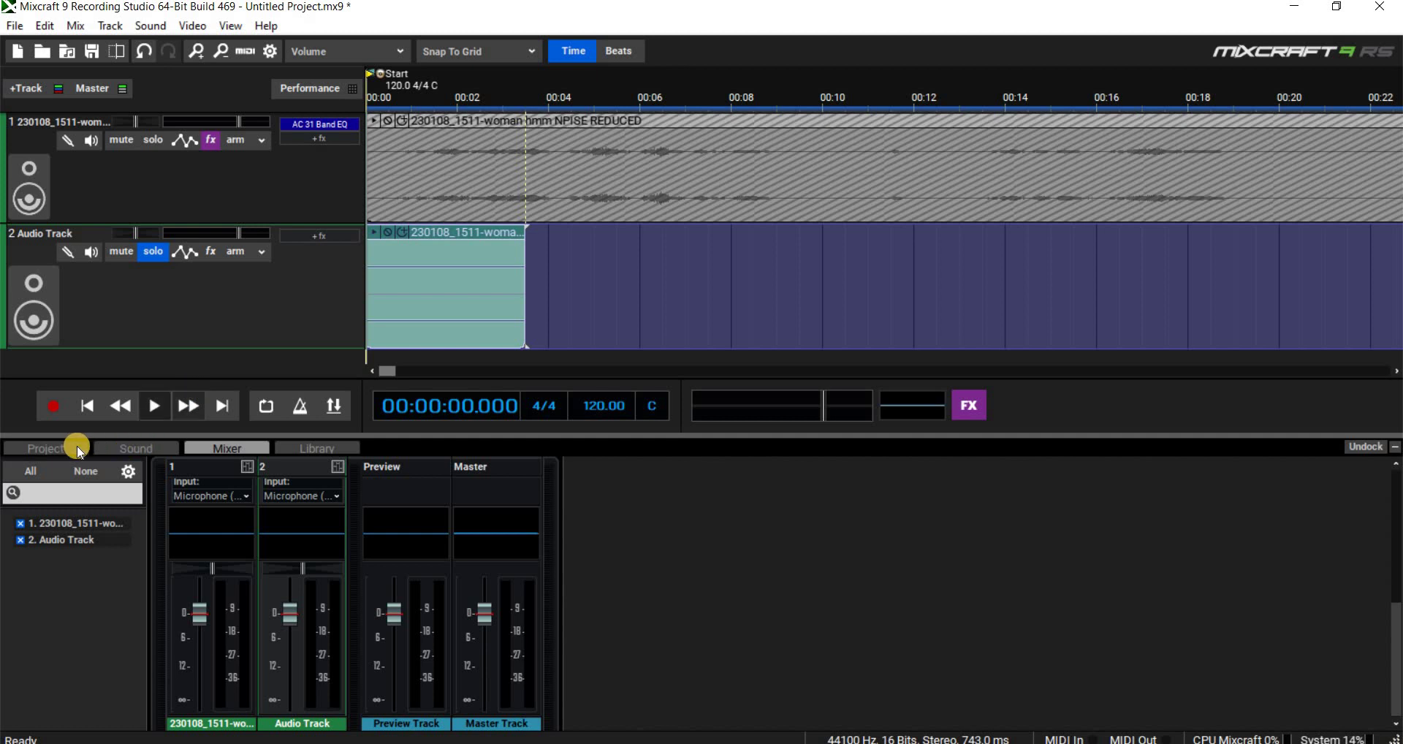
click(143, 452)
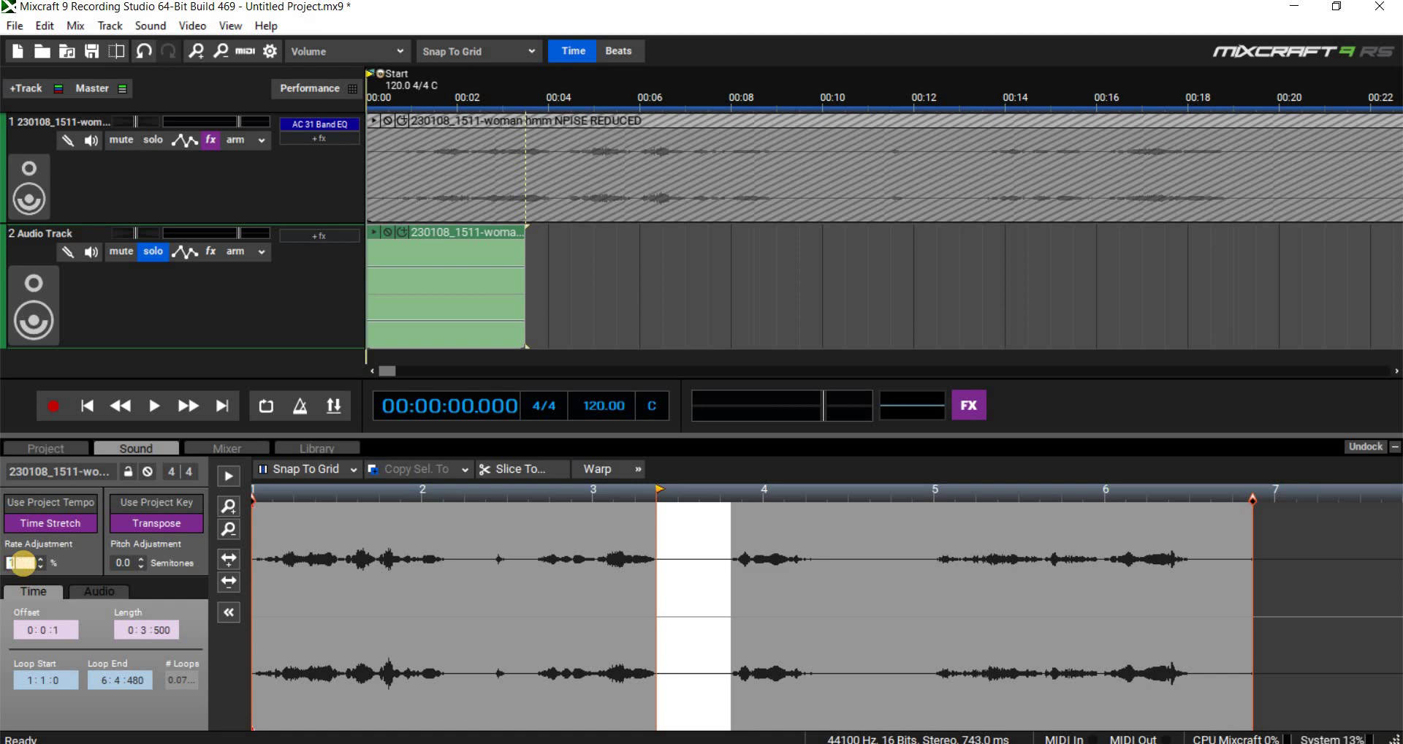
click(256, 306)
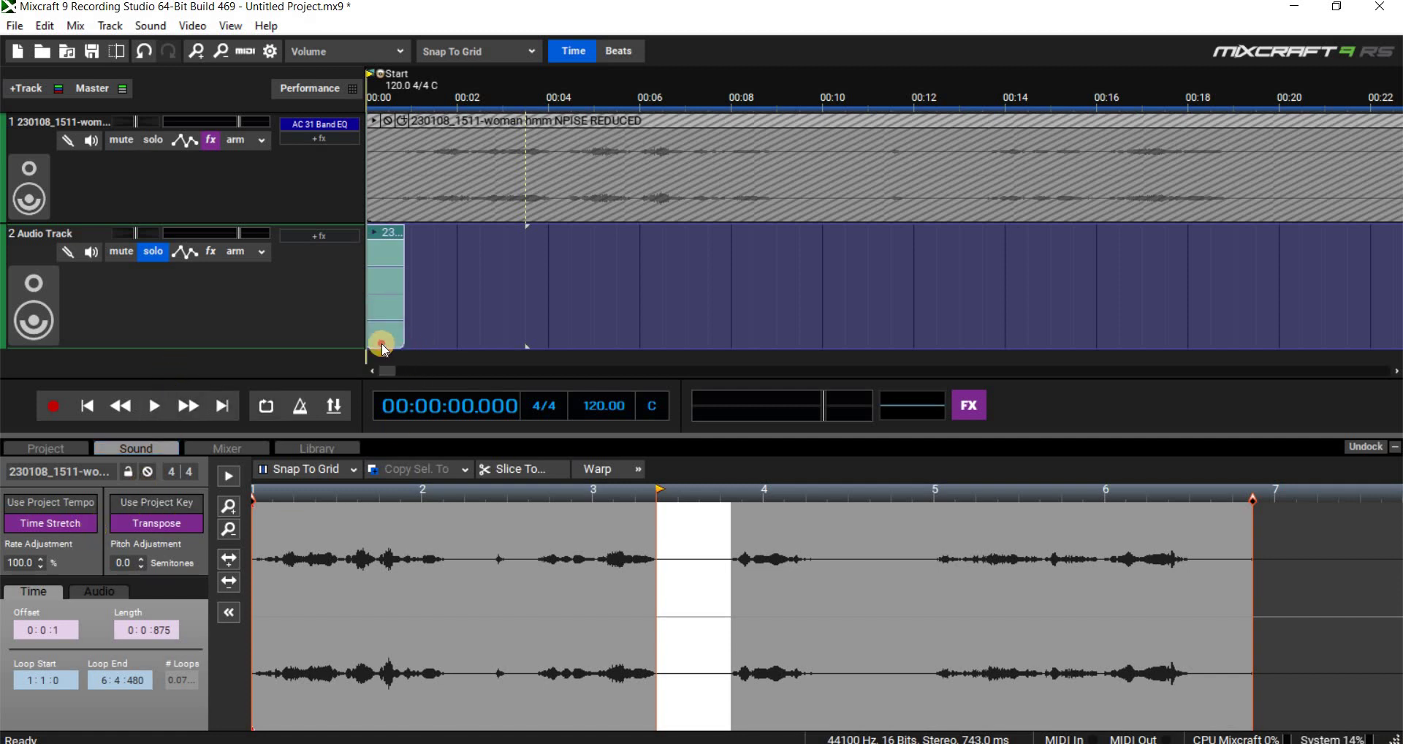
Select about the first second of the new track, covering the pasted pause, and turn on looping for it.
drag(383, 346, 358, 343)
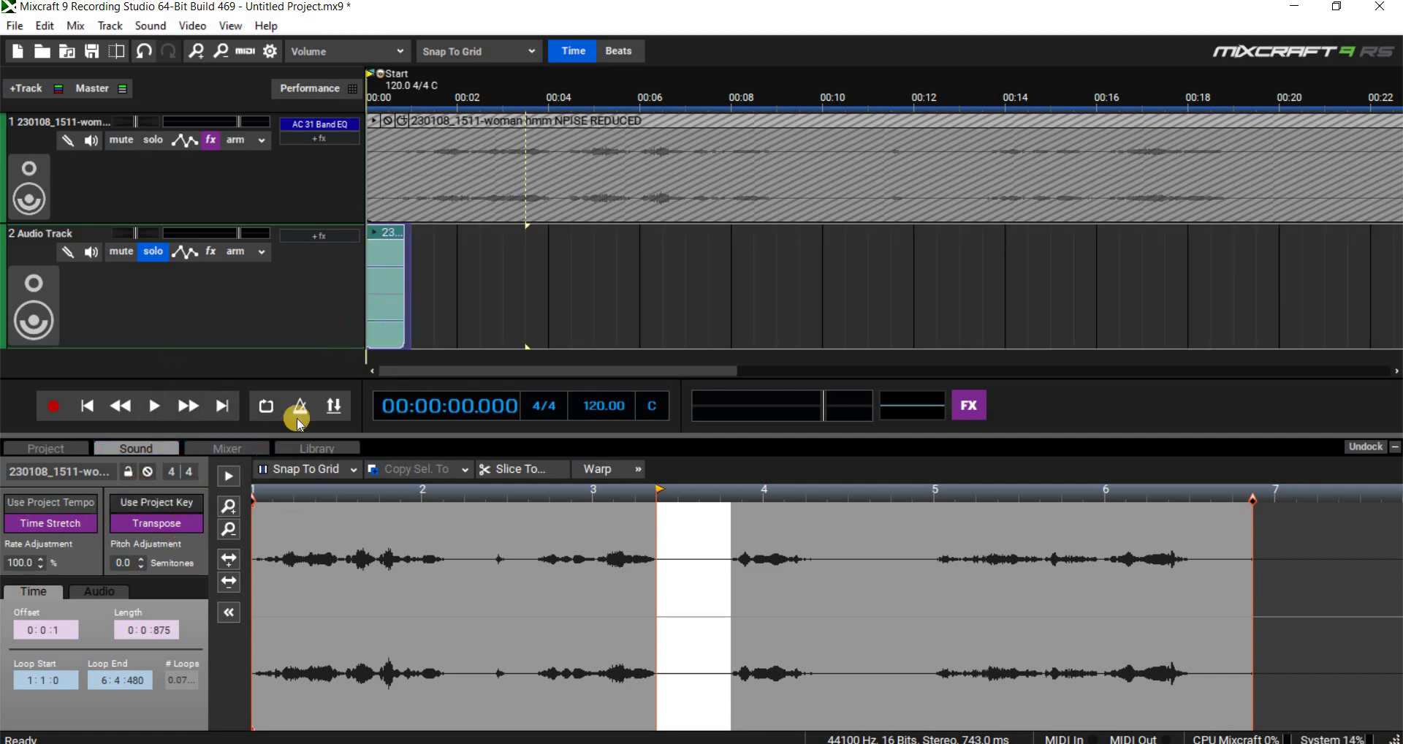
click(266, 406)
key(l)
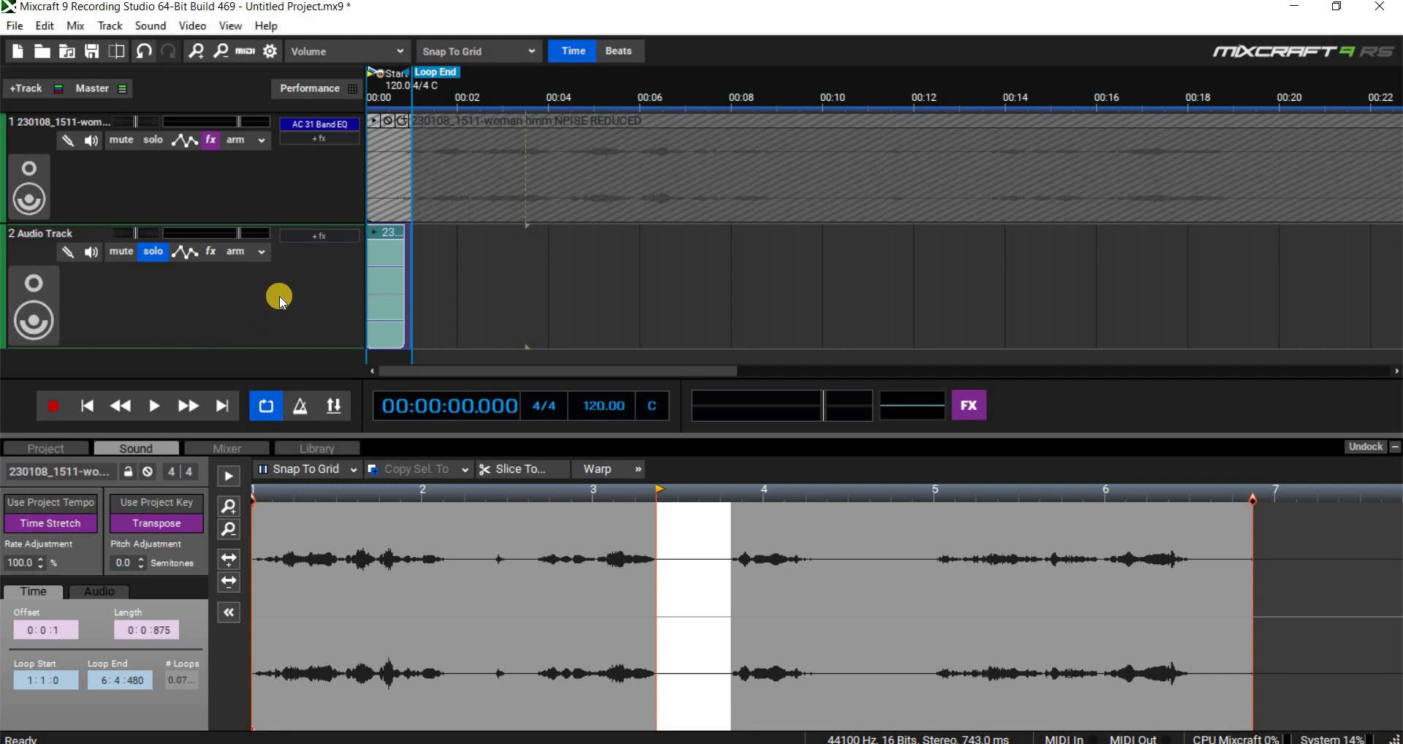
Add an Acoustica 31 Band EQ with the saved VOICE SAMPLE CHURCH ARCH preset to the new track, and play the loop.
click(313, 237)
click(366, 283)
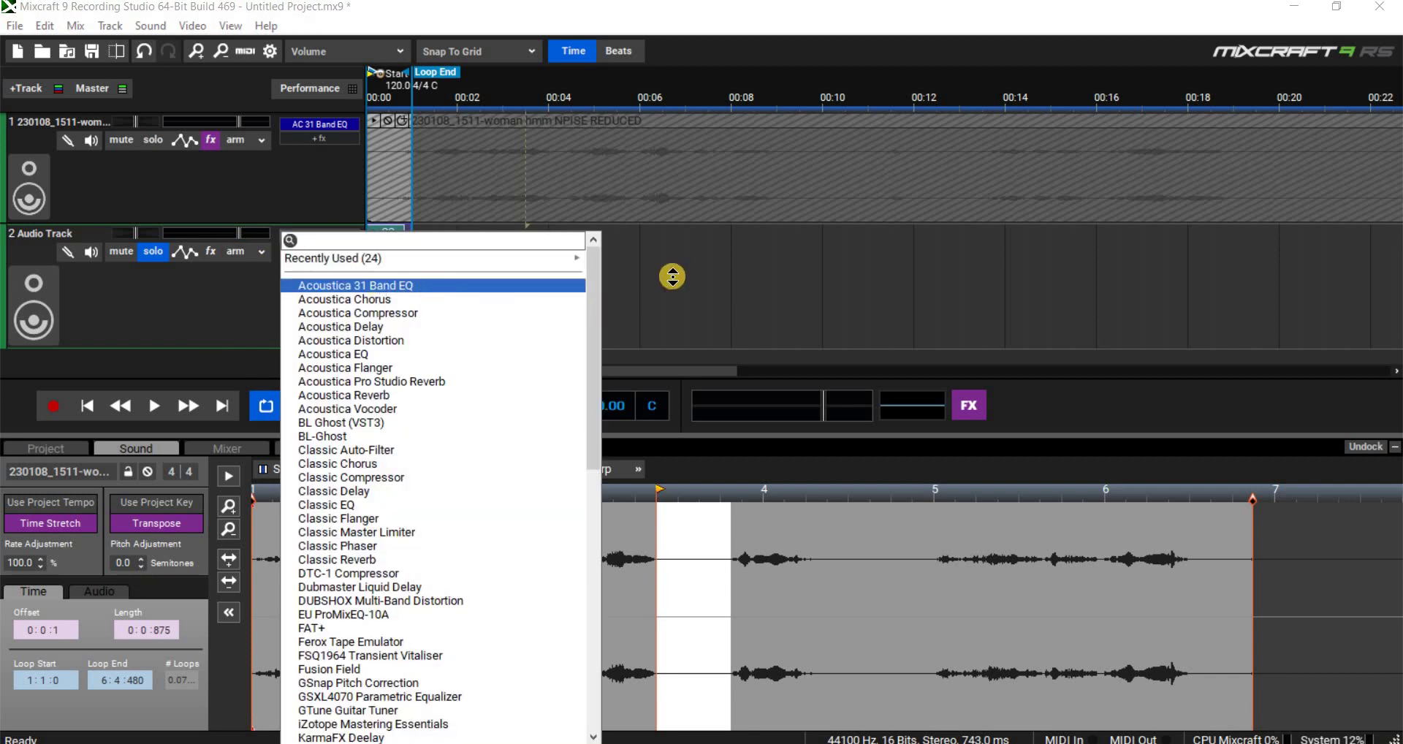
click(970, 190)
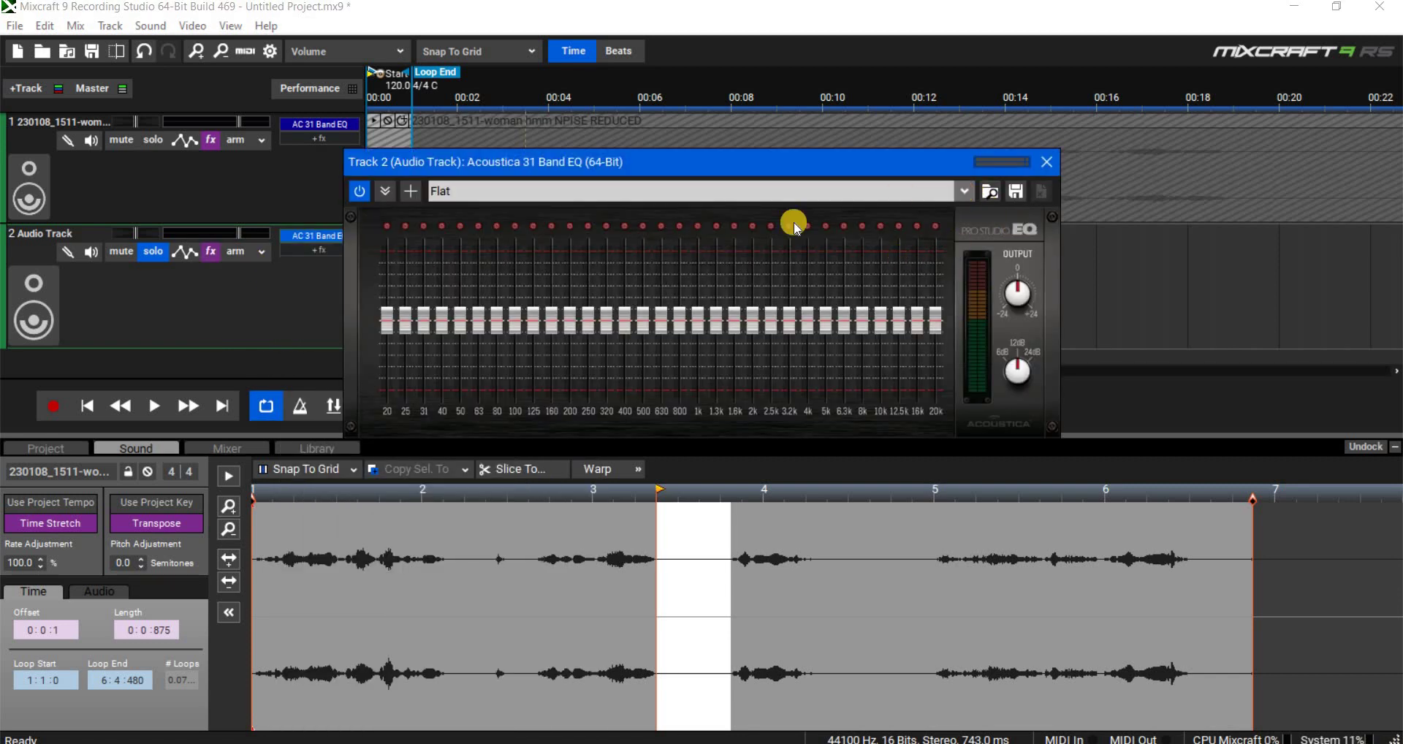
click(762, 293)
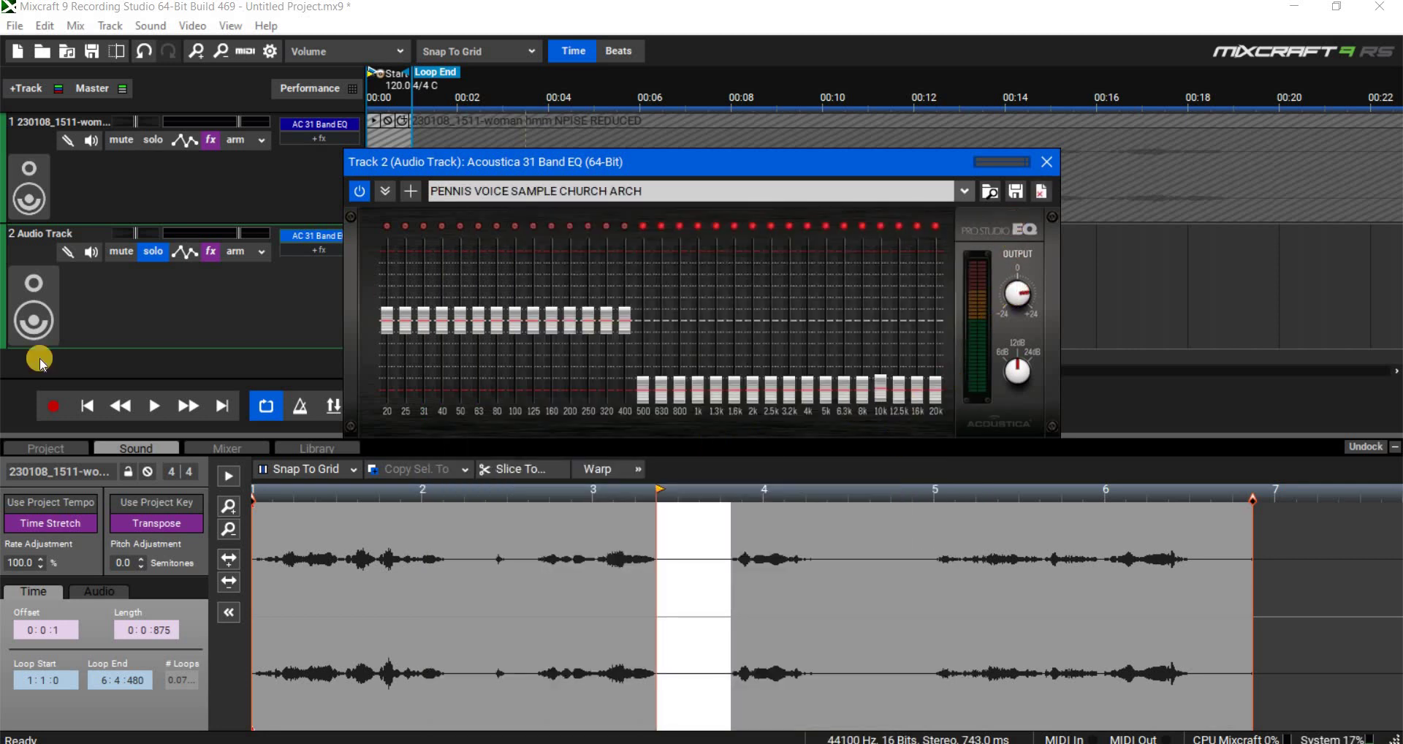
click(154, 406)
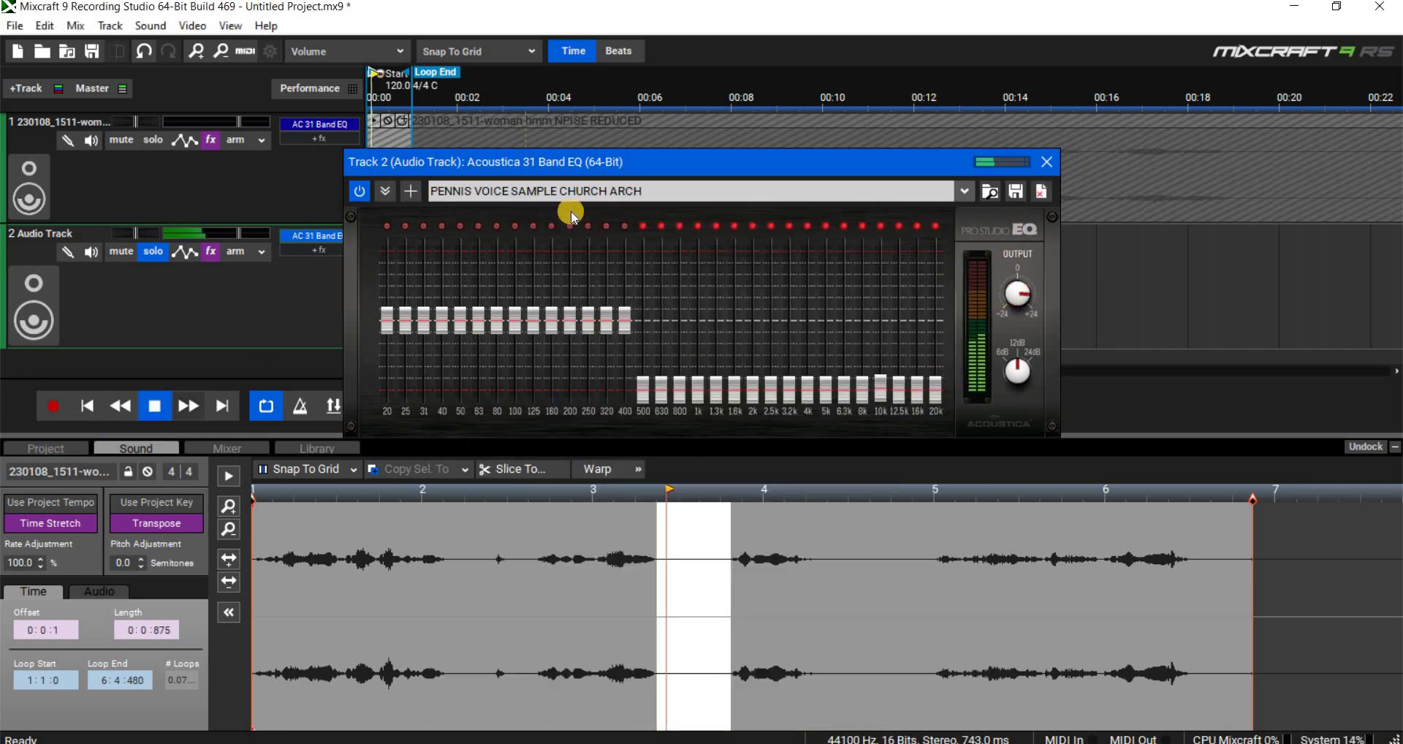
Raise the output level of the second track's EQ and load its Flat preset.
drag(582, 172, 911, 204)
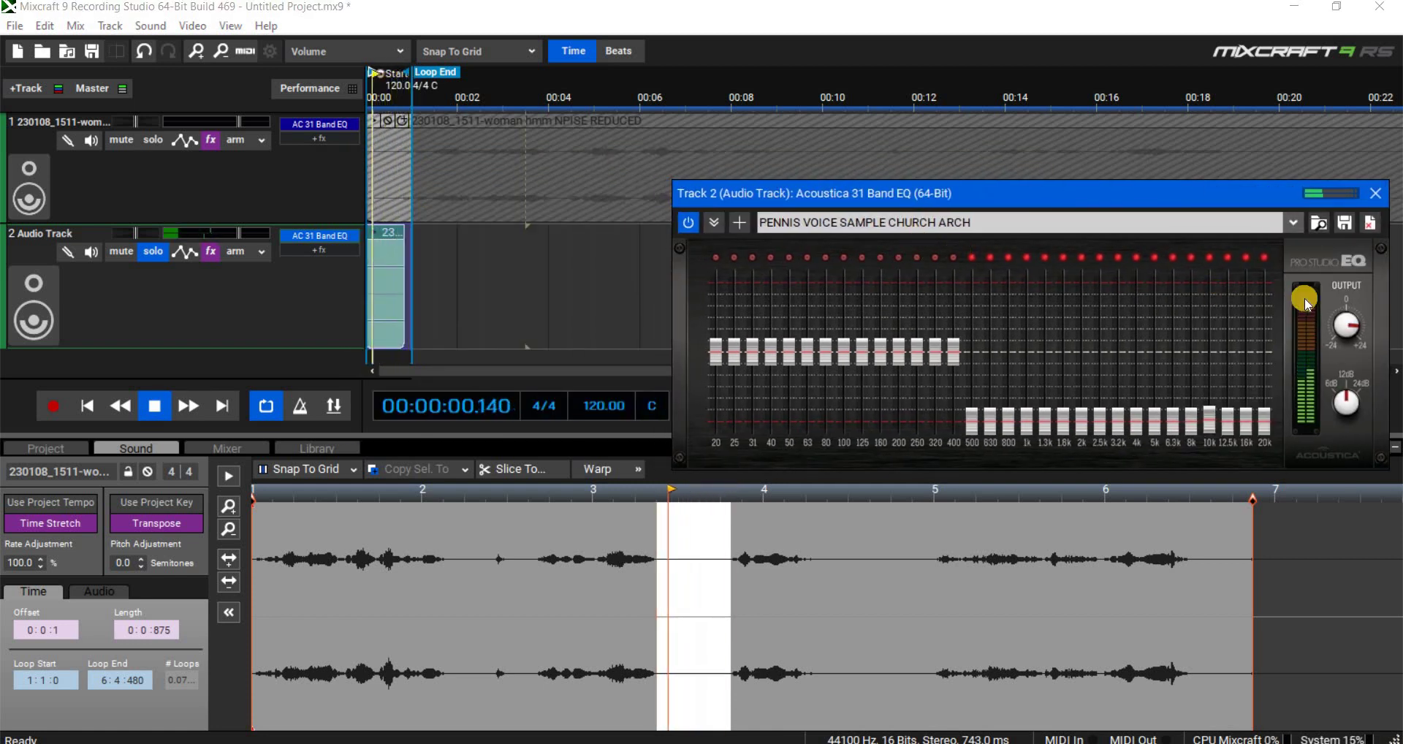
drag(1343, 324, 1362, 286)
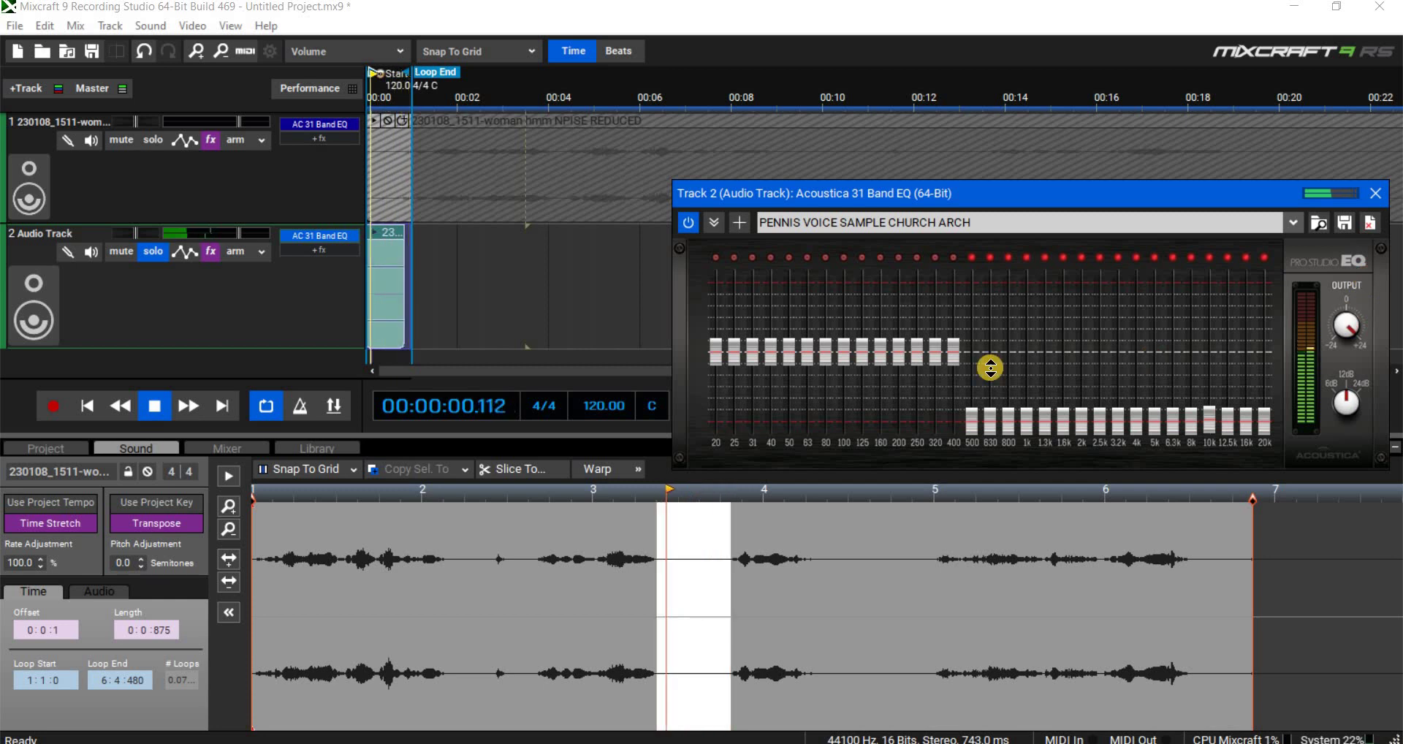
click(1292, 223)
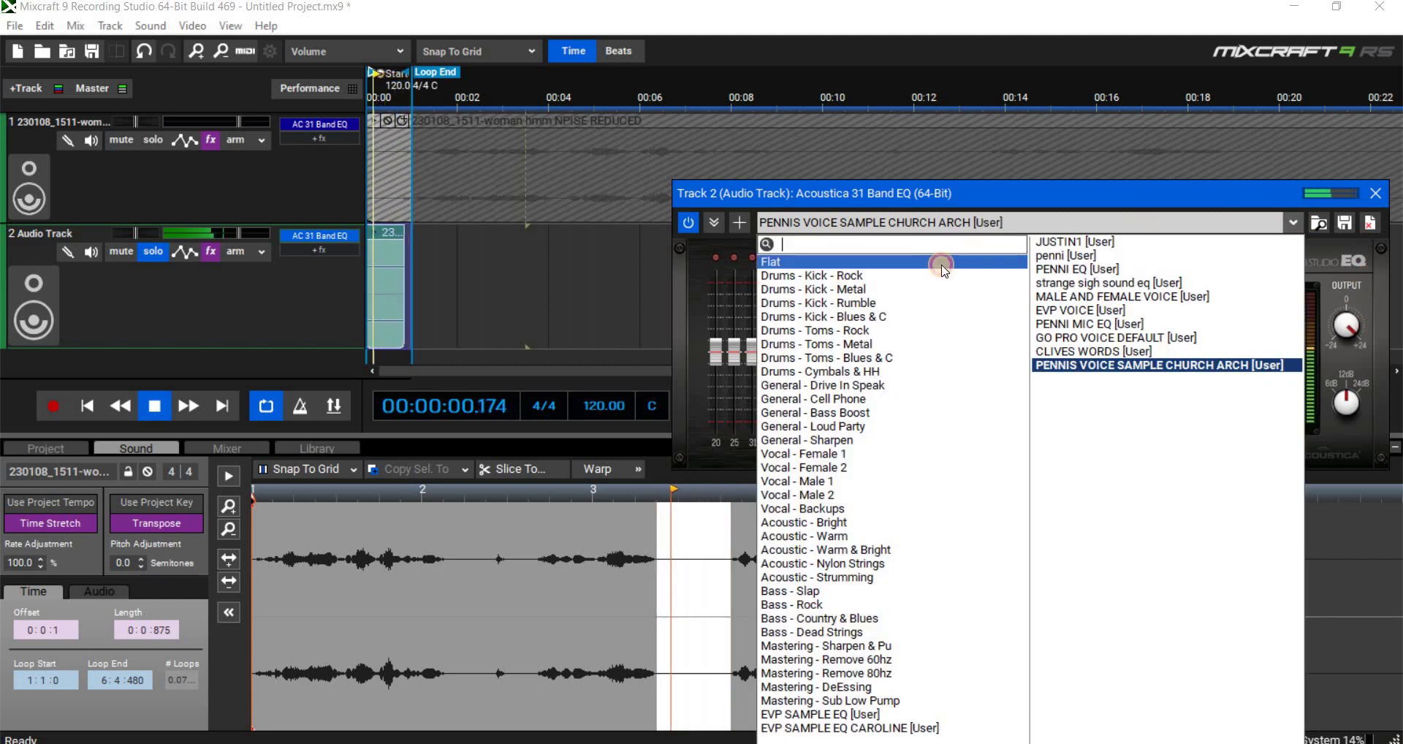
click(1306, 320)
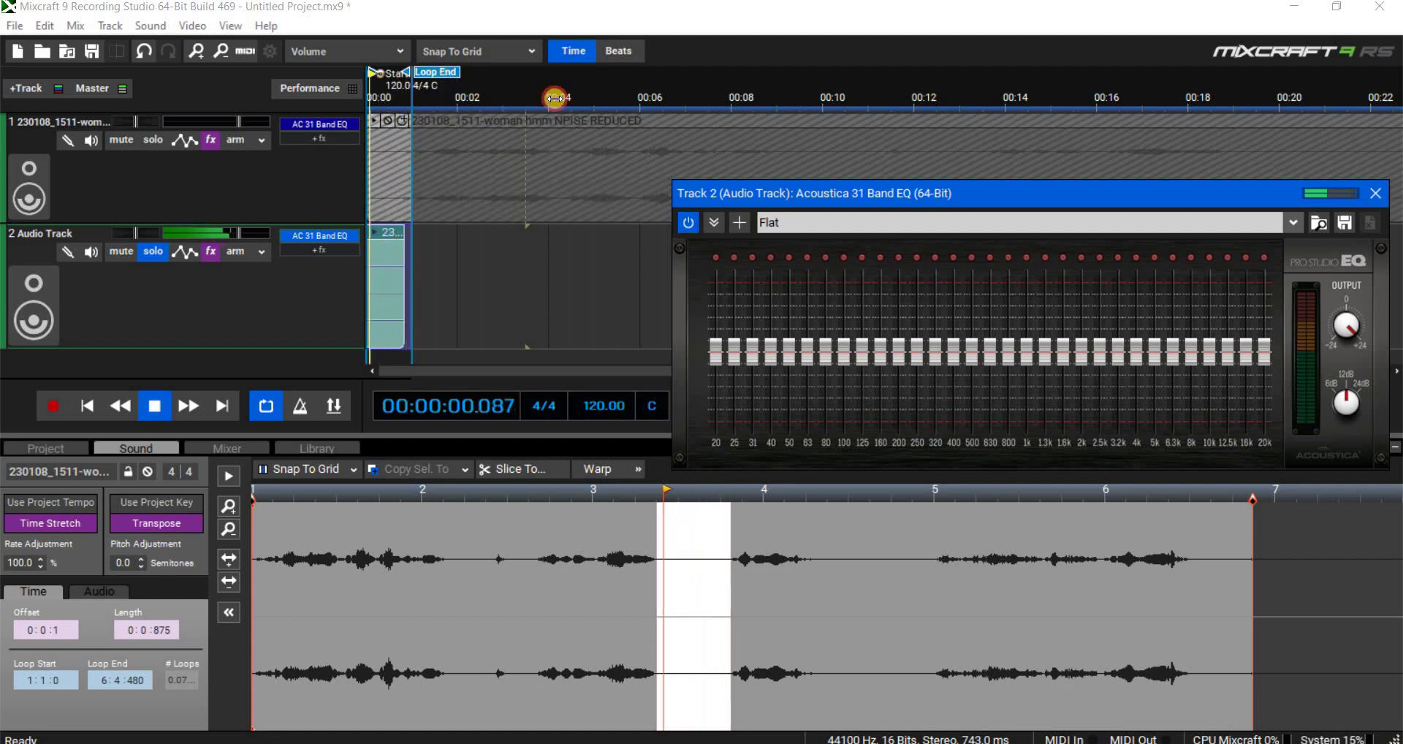
Extend the loop end to about 3 seconds, and with playback stopped set the pause clip's rate adjustment to 150%.
drag(555, 98, 502, 102)
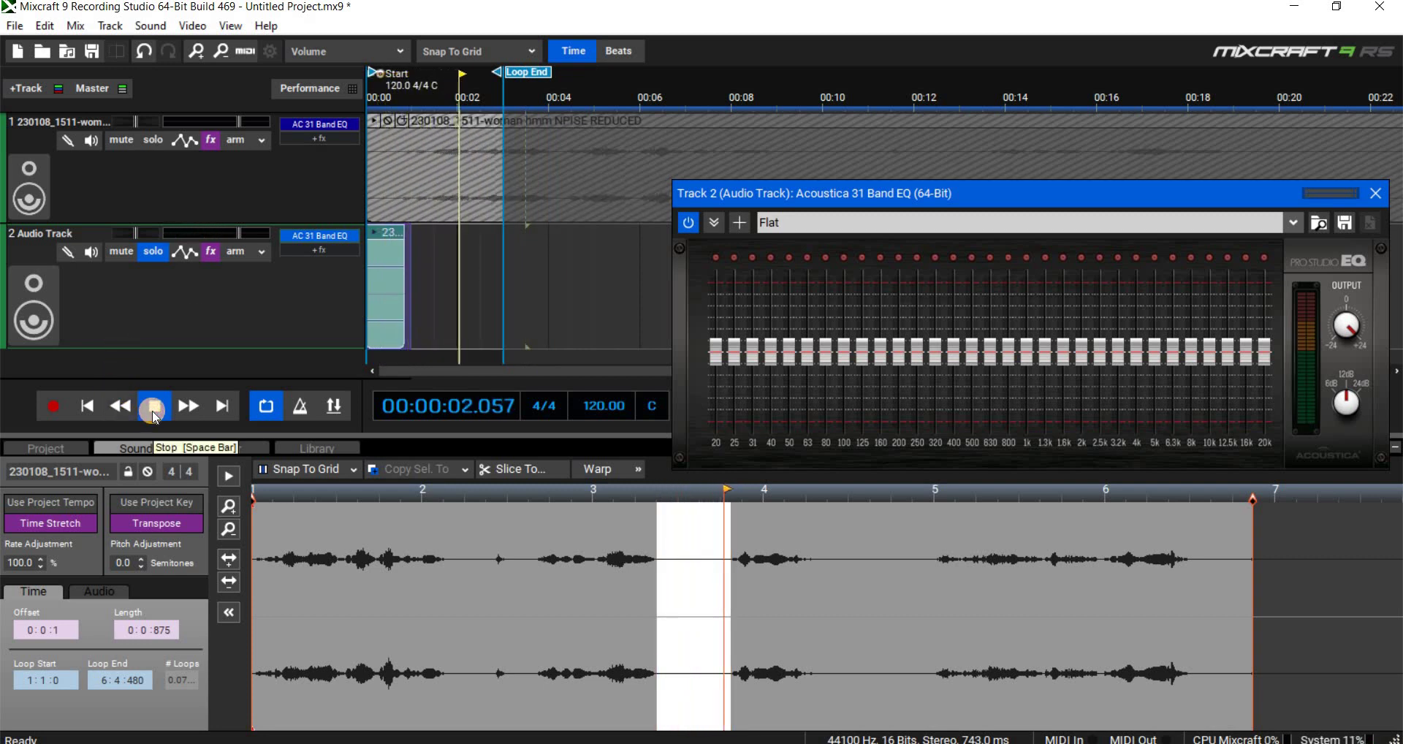
click(153, 415)
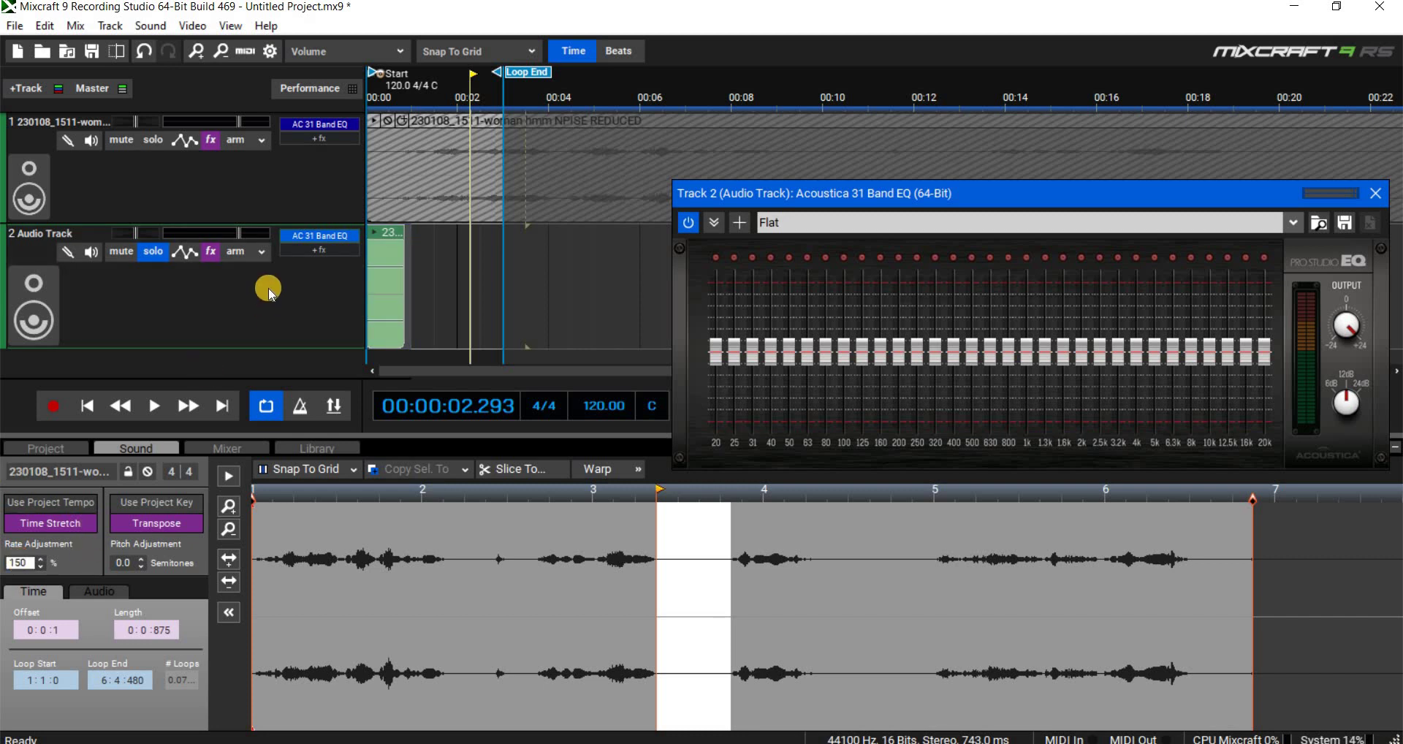
key(Return)
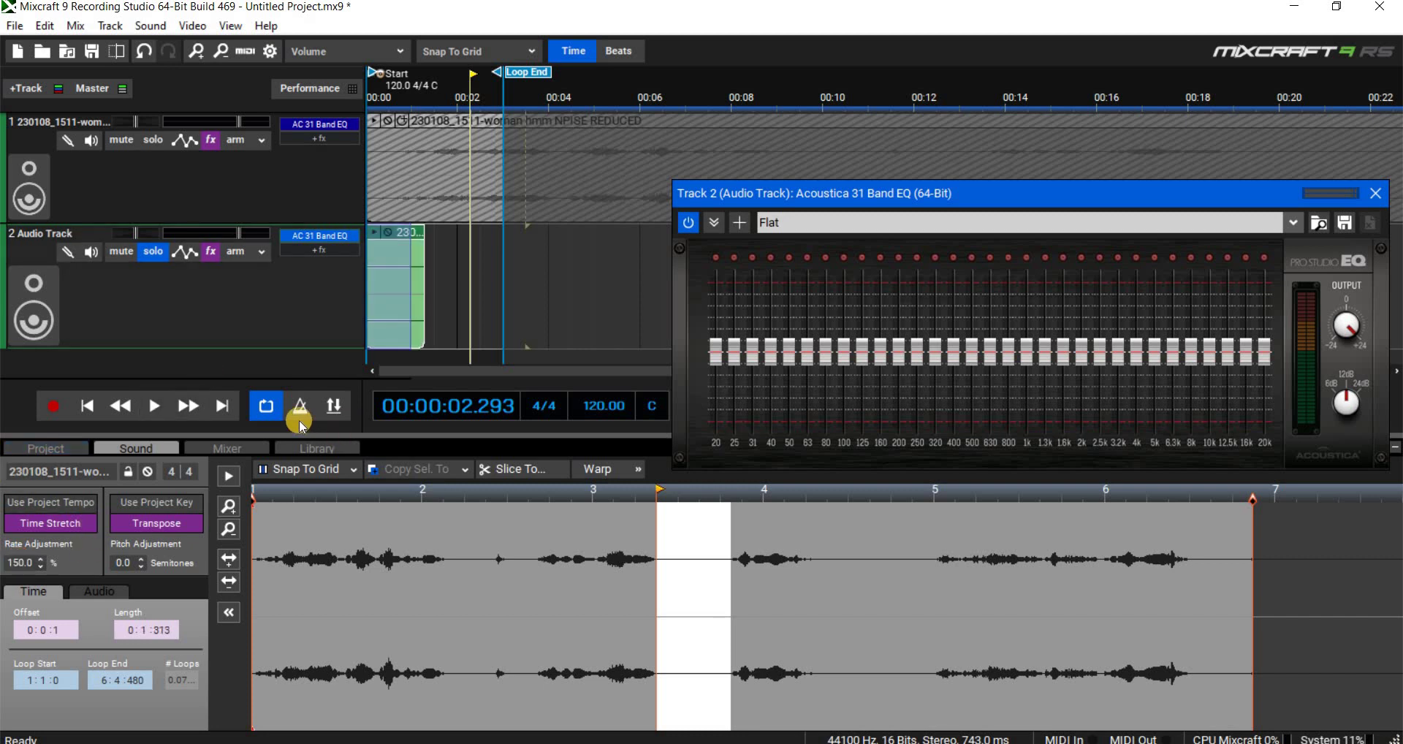
Play the stretched clip looped over about the first second, and turn looping off after stopping playback.
click(86, 406)
click(153, 406)
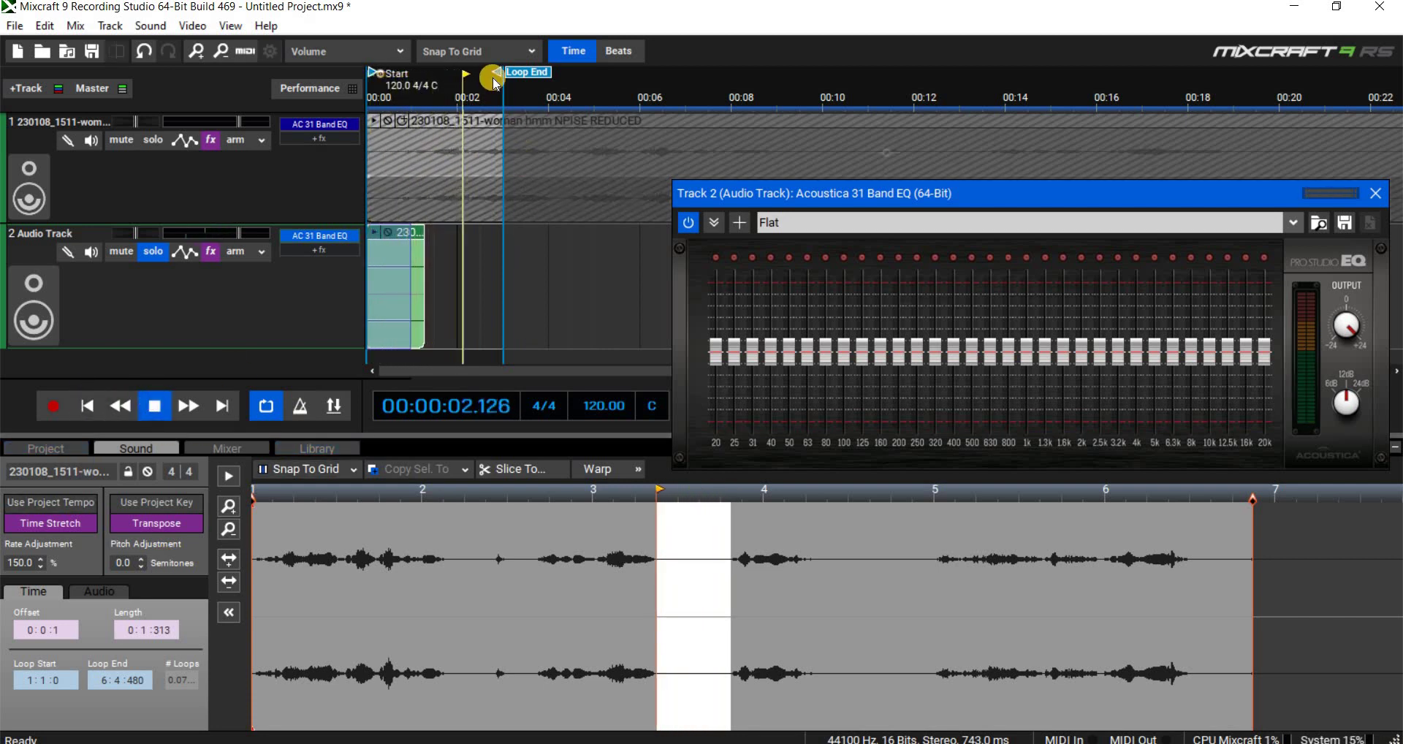
mouse_move(500, 71)
mouse_down()
mouse_move(420, 73)
mouse_move(439, 73)
mouse_move(453, 106)
mouse_move(401, 106)
mouse_up()
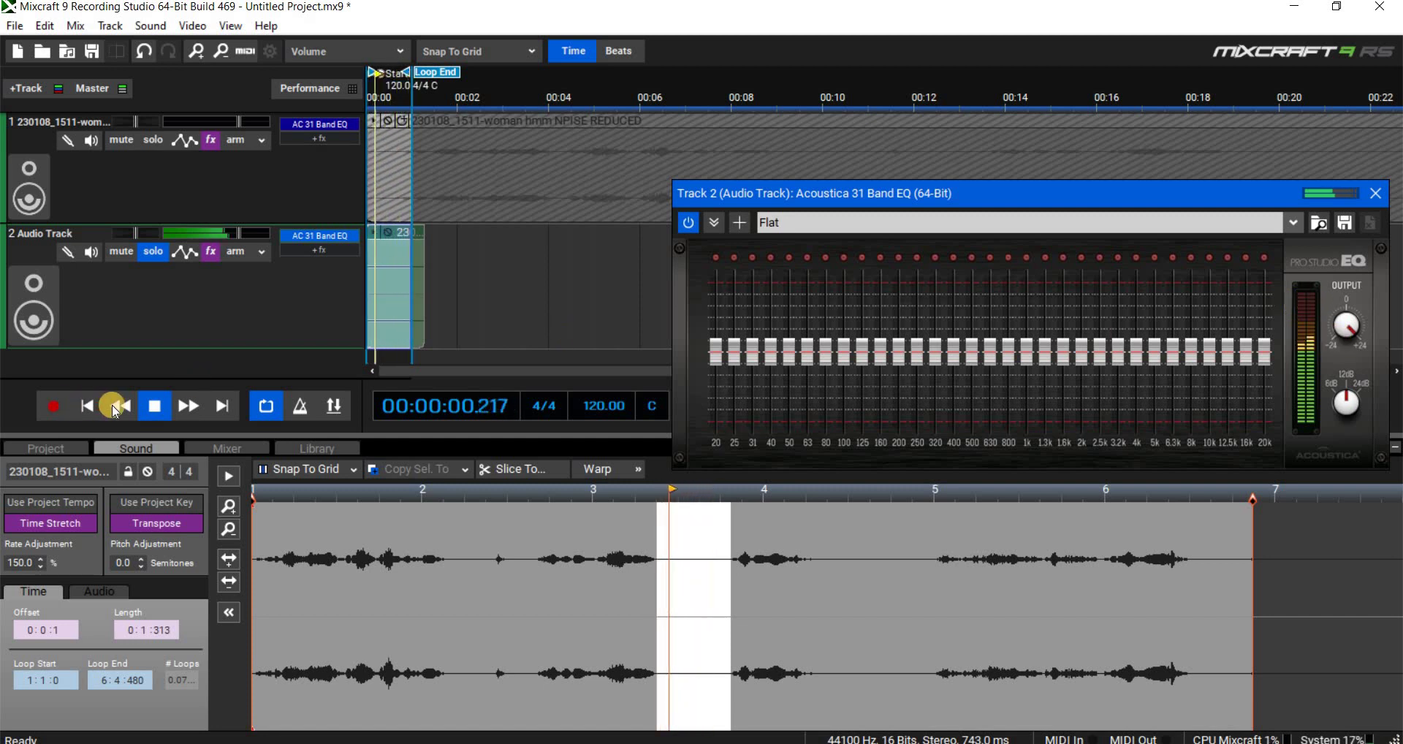
click(161, 408)
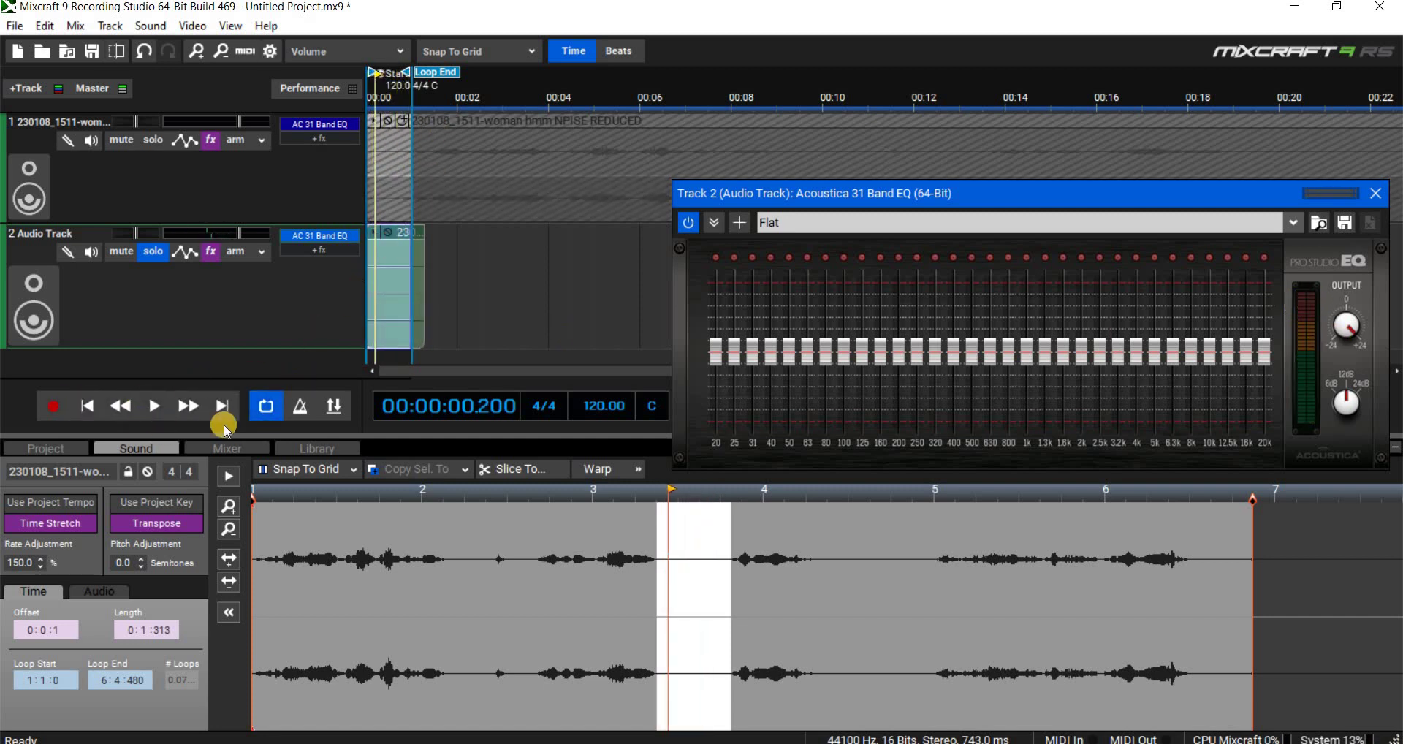
key(l)
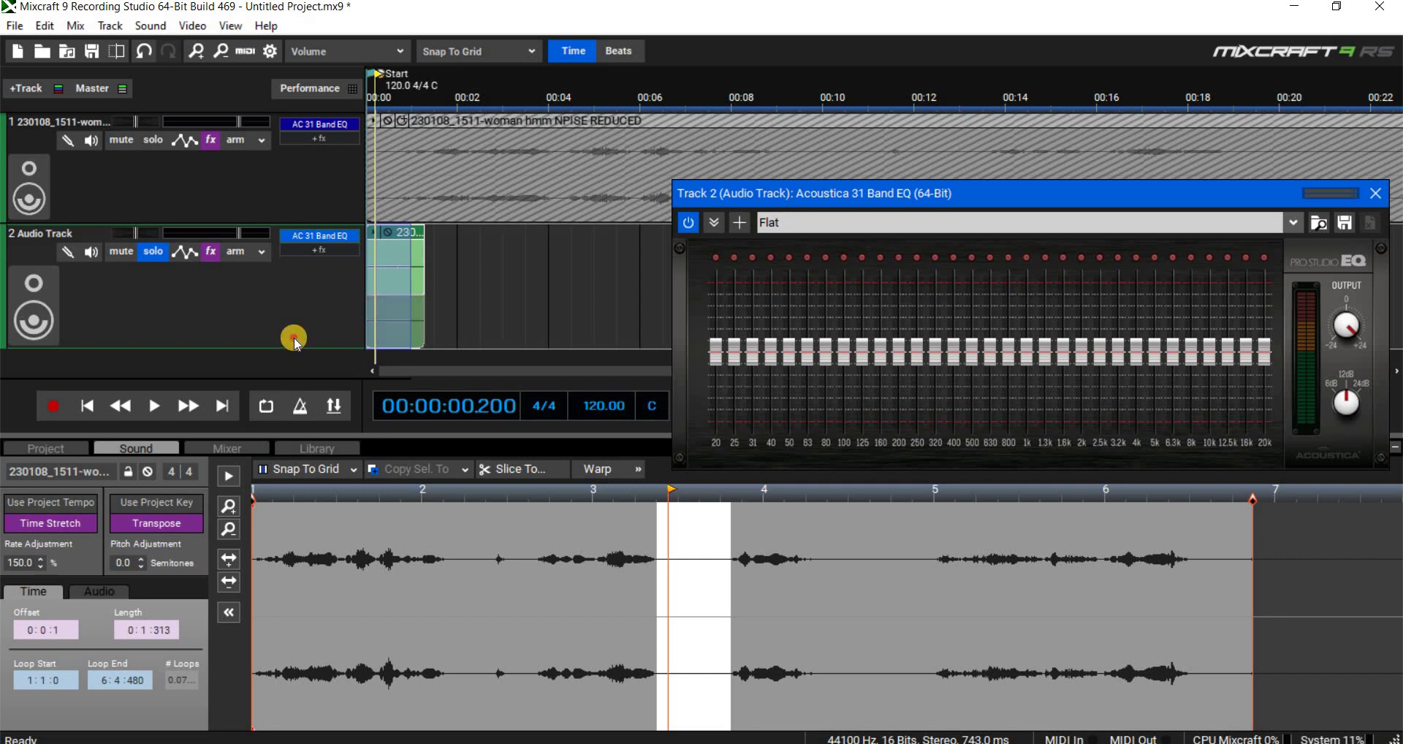
Try to paste a copy of the clip at 1.5 seconds on the second track, and delete the pasted clip.
click(429, 314)
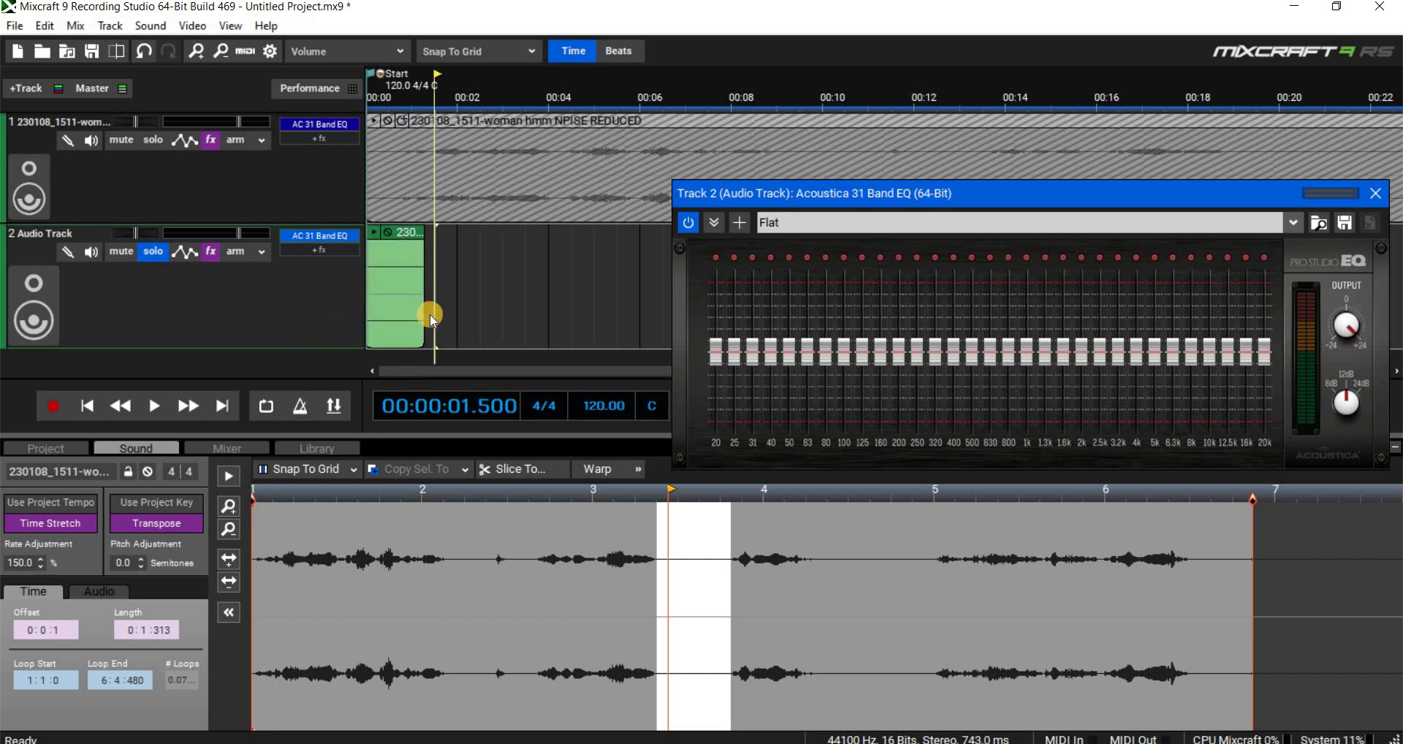
right_click(404, 256)
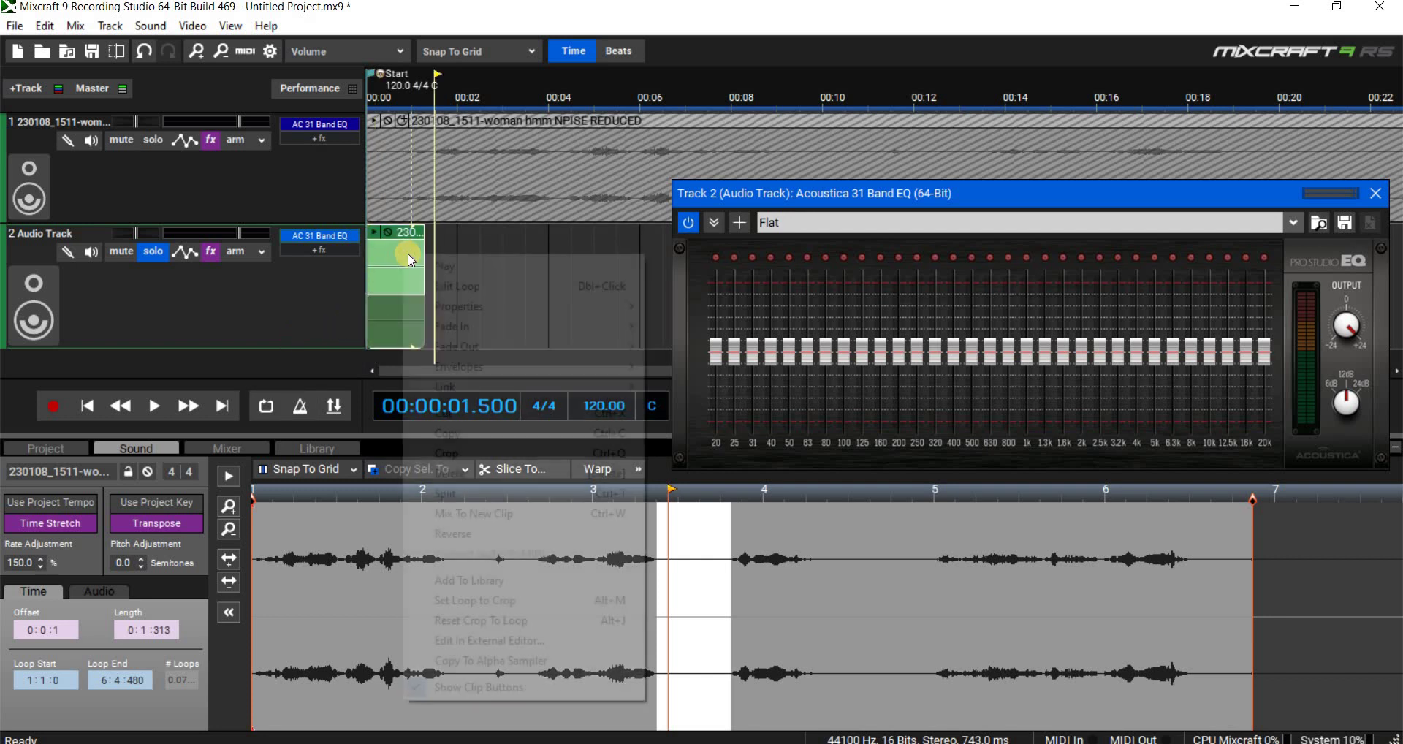
click(454, 457)
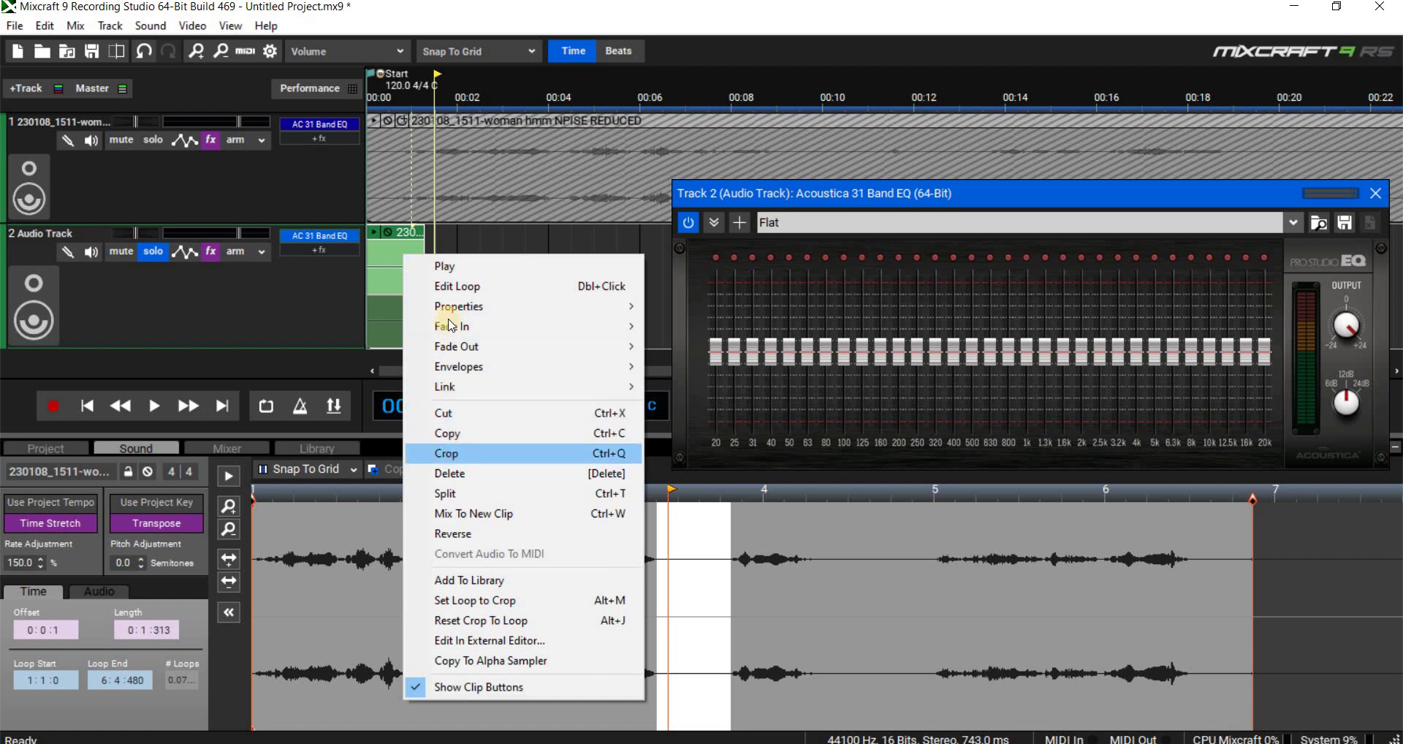
click(429, 307)
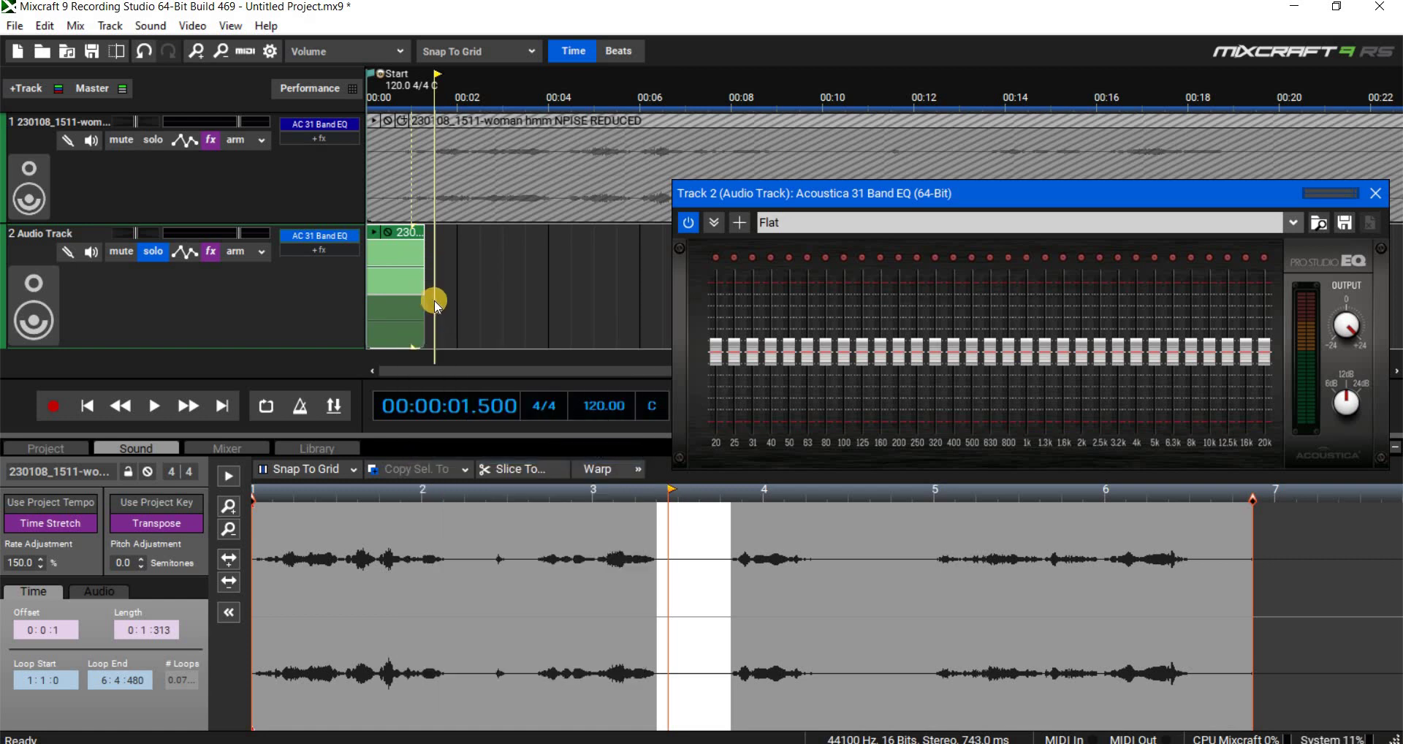
right_click(435, 303)
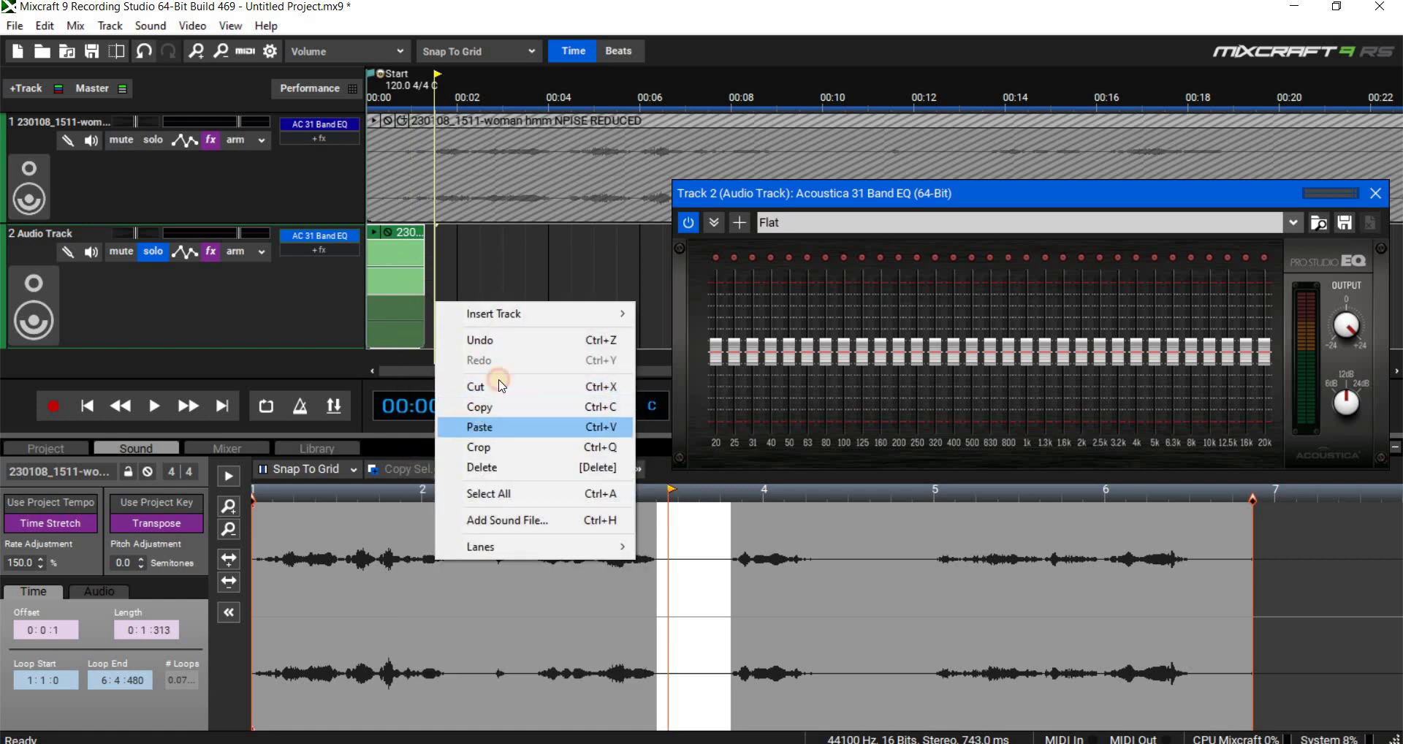
click(482, 426)
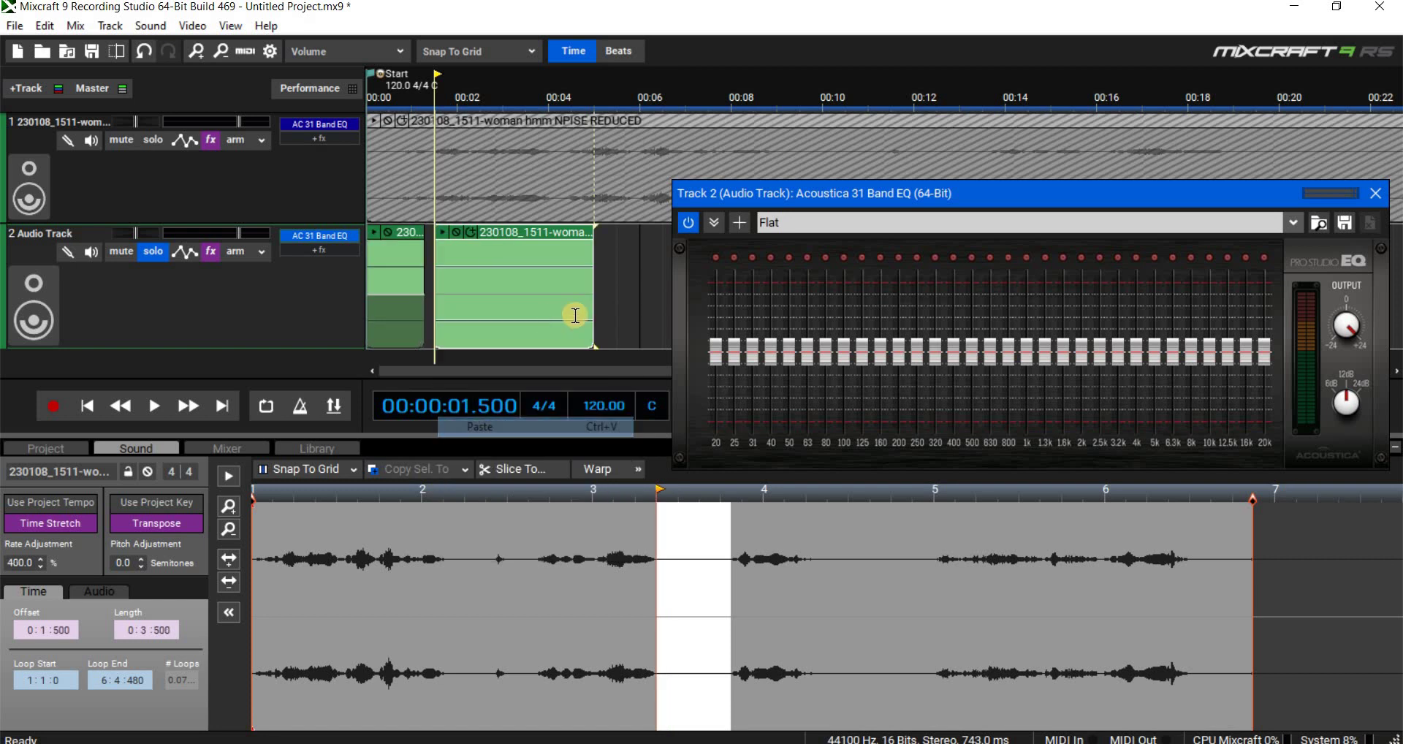
right_click(568, 252)
click(607, 469)
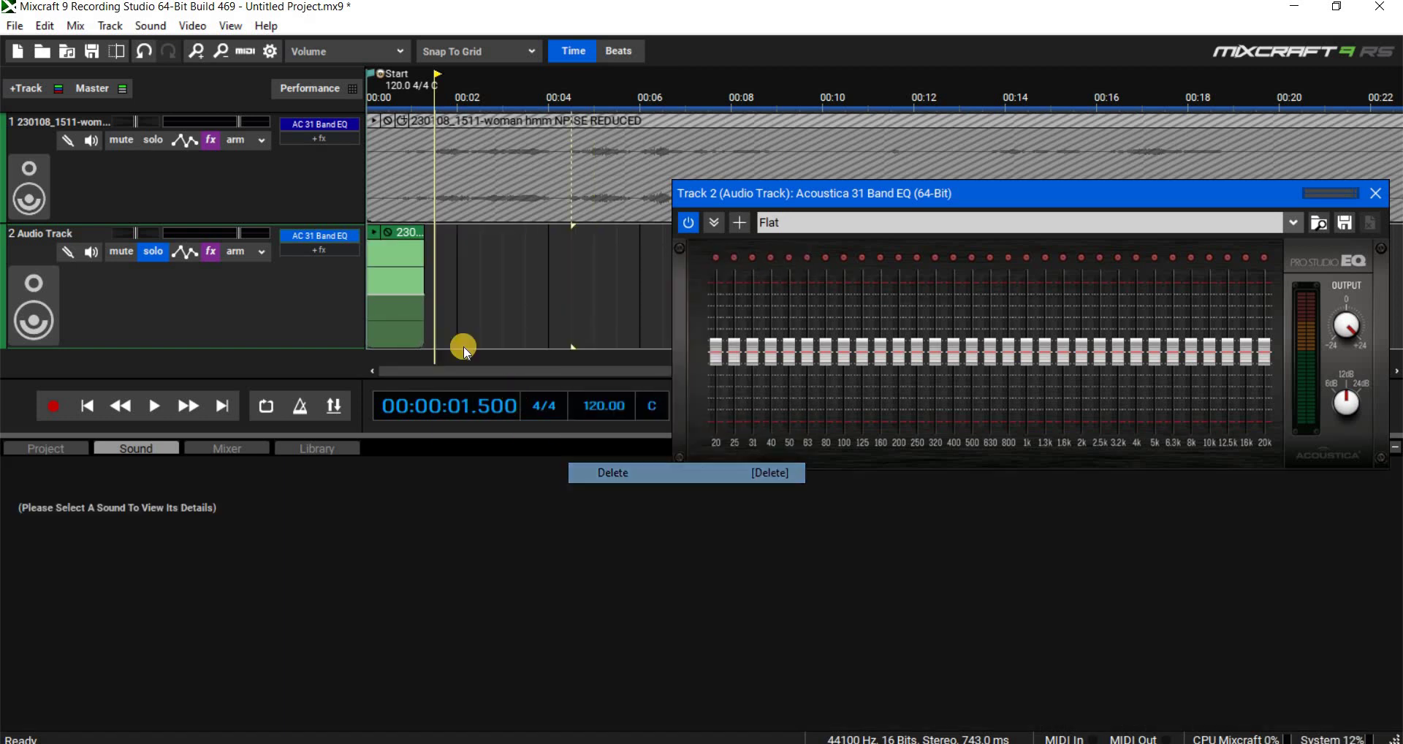
Copy the 150% clip, paste it after the original on the second track, and move the copy to start at 1.5 seconds.
click(388, 334)
right_click(419, 302)
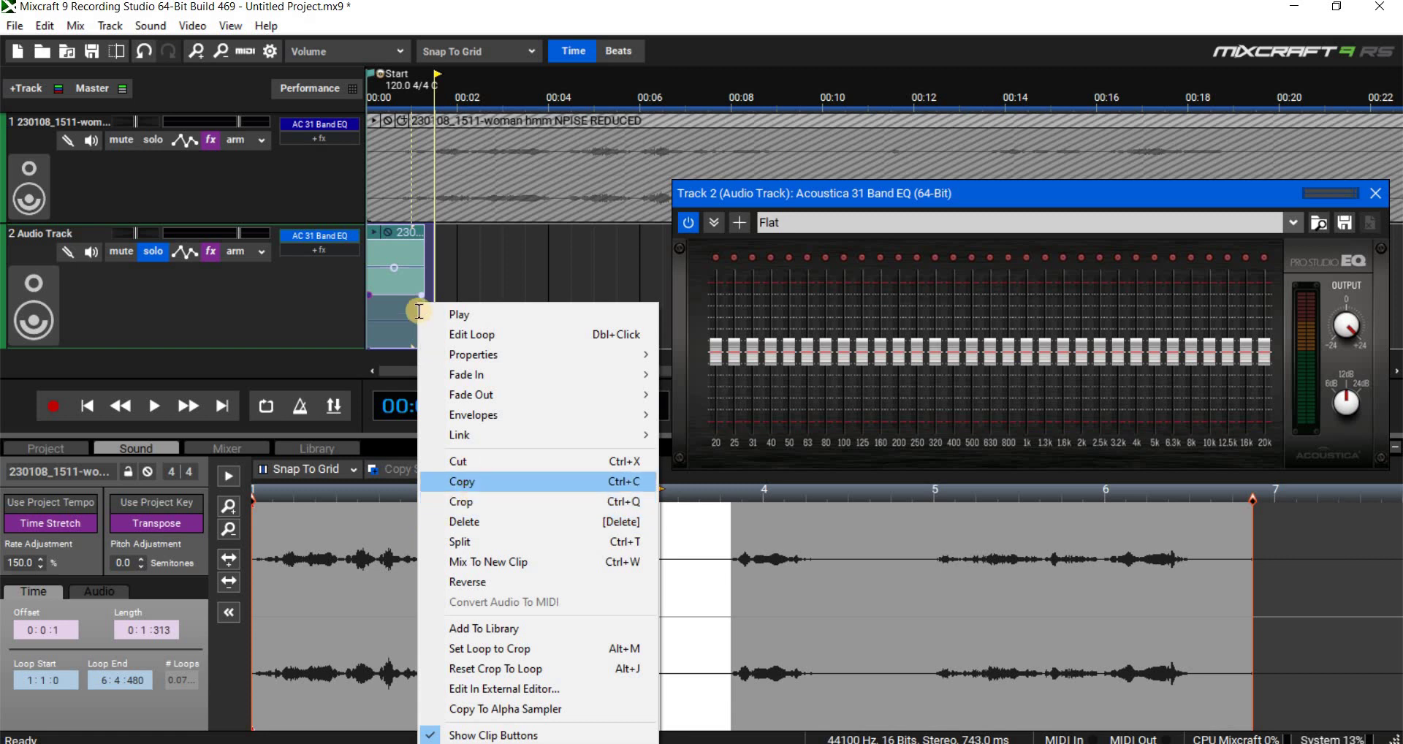
click(454, 312)
right_click(455, 311)
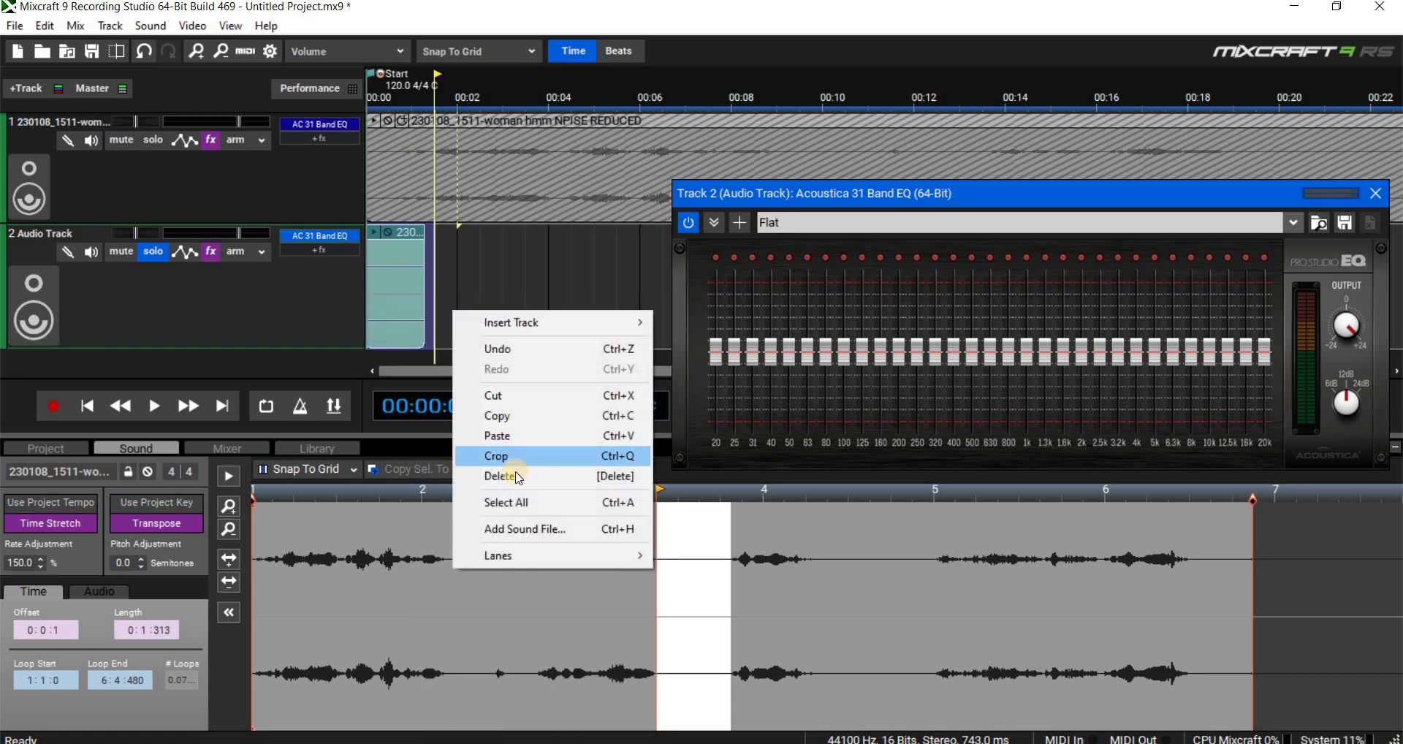
click(497, 436)
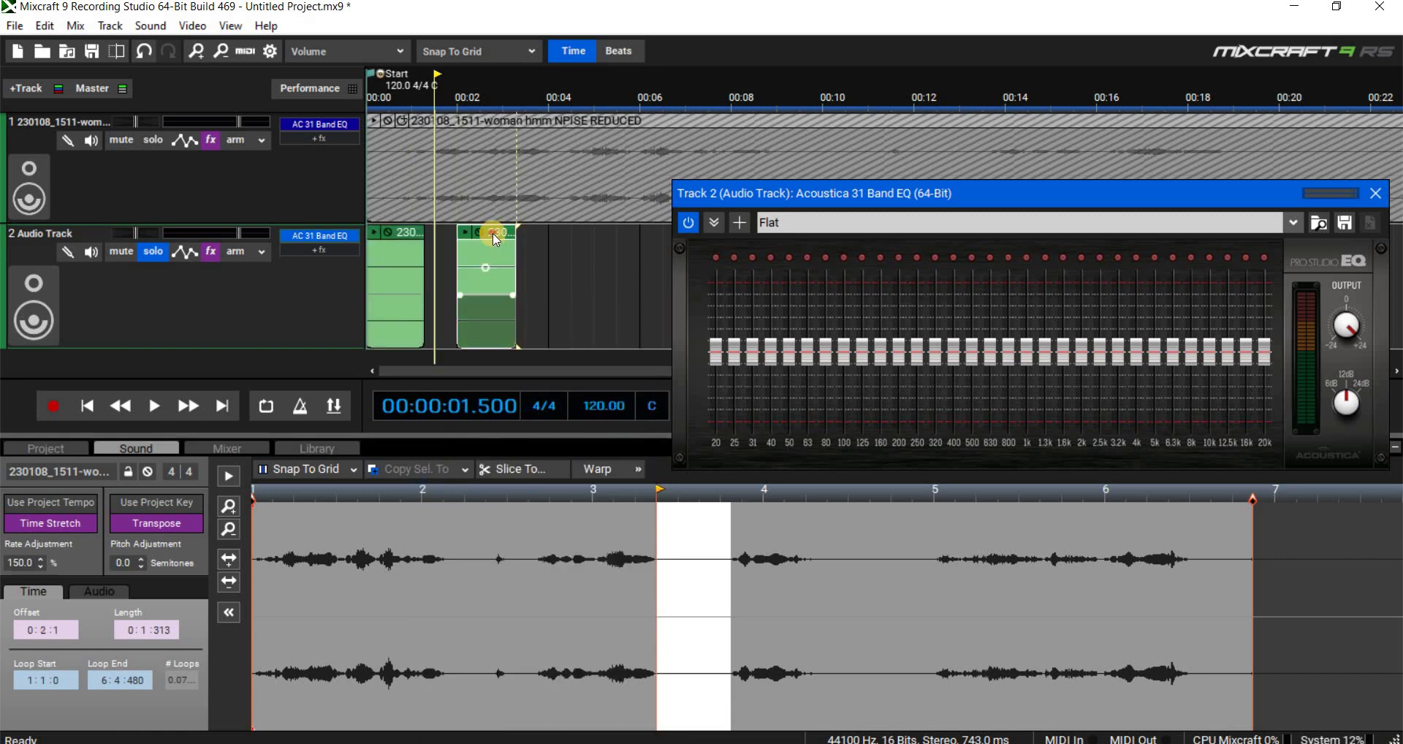
drag(474, 239, 453, 239)
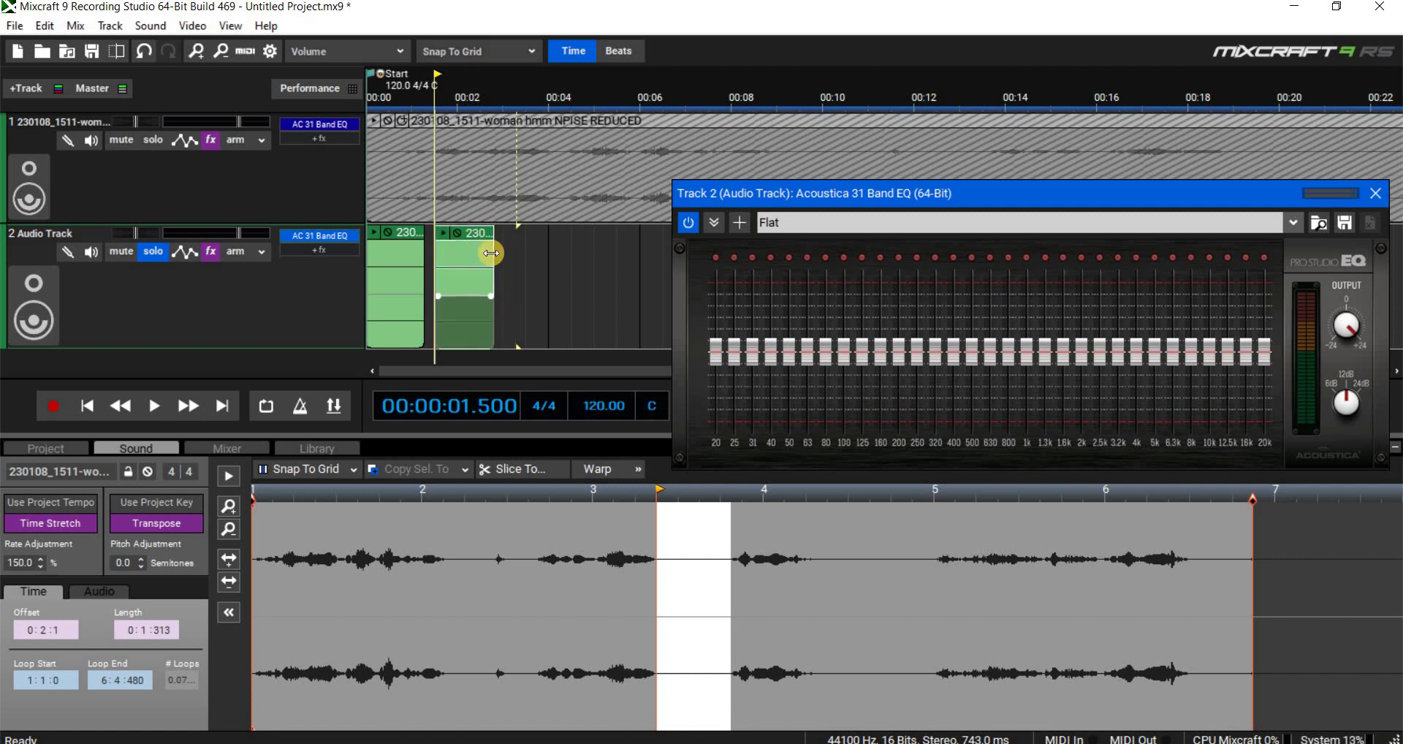
Paste two more copies of the clip on the second track, starting at about 3 and 4.5 seconds.
click(499, 253)
right_click(499, 255)
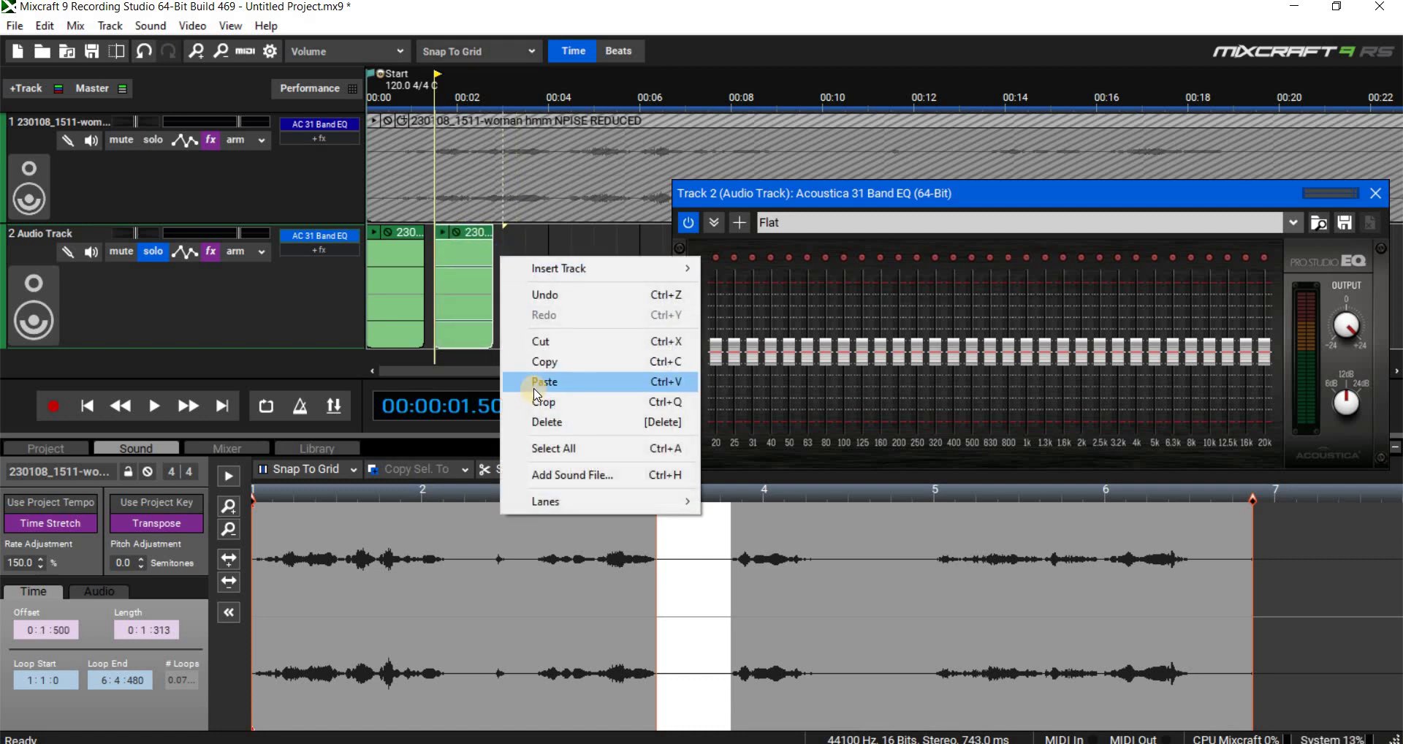
click(545, 380)
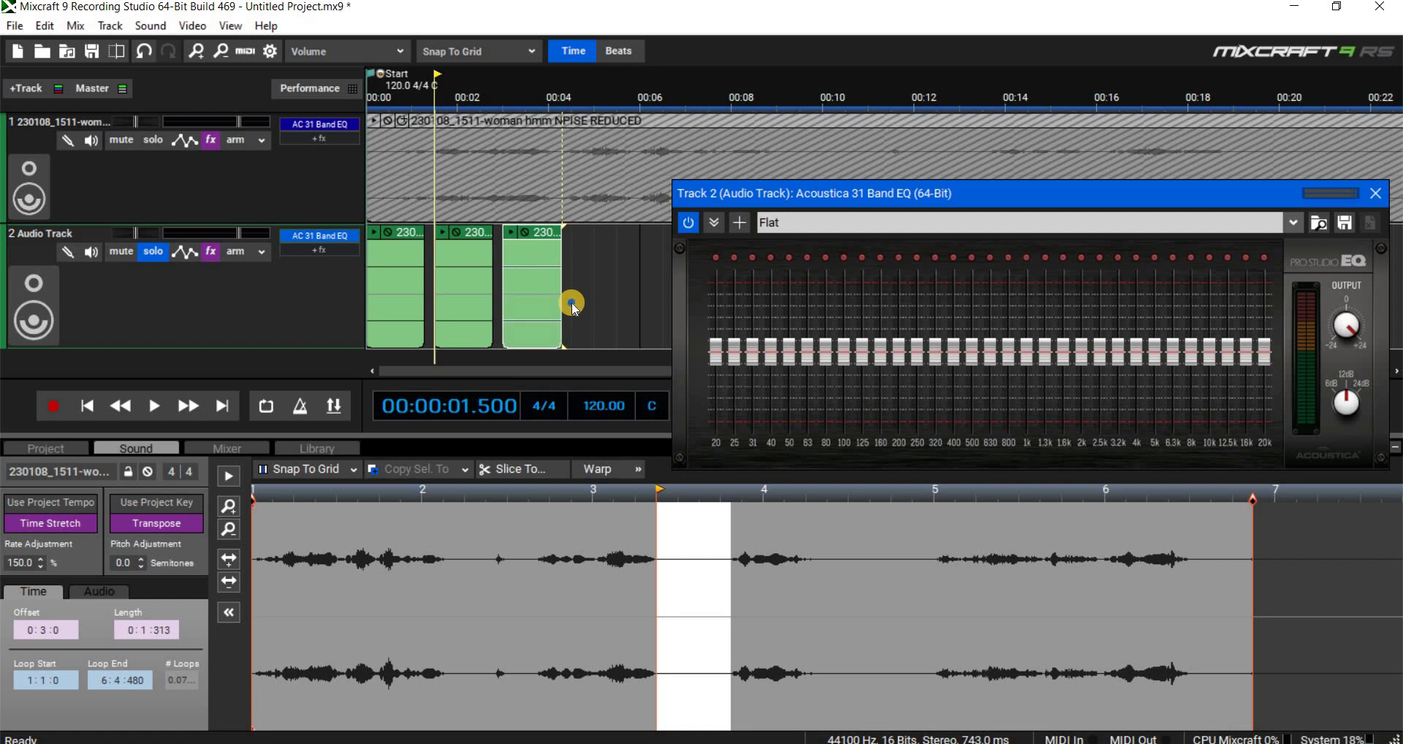
right_click(573, 304)
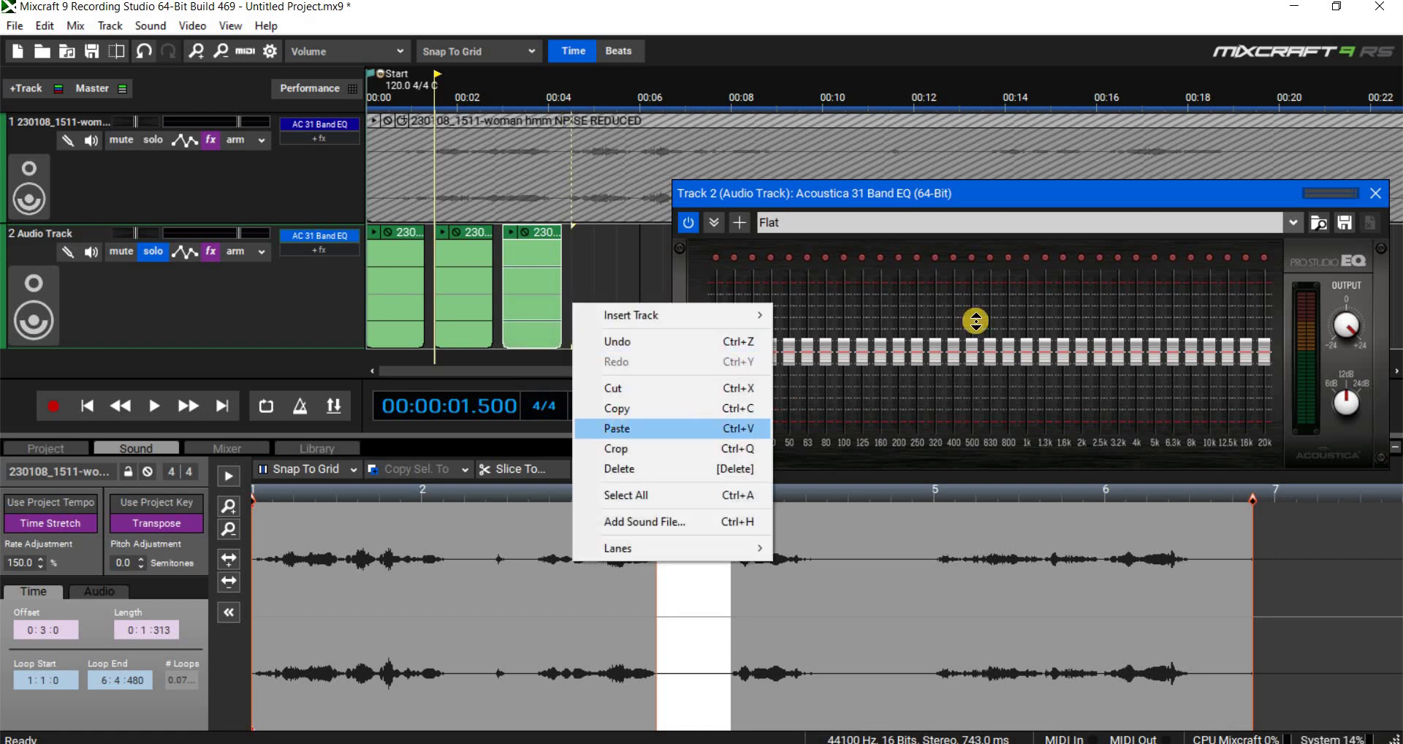
key(Return)
Play the four clips with looping turned on over about the first 6 seconds, keeping the EQ window in view.
drag(978, 190, 986, 79)
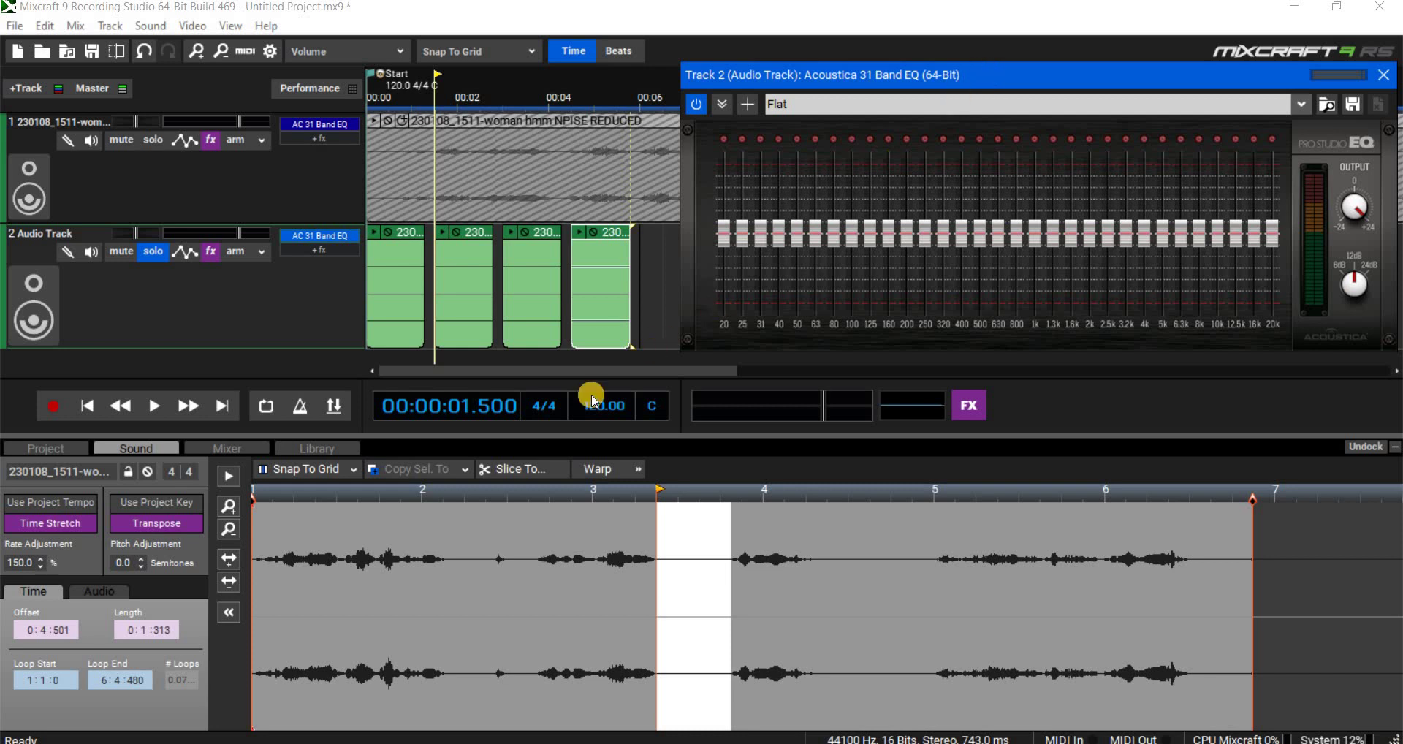
click(435, 340)
click(149, 414)
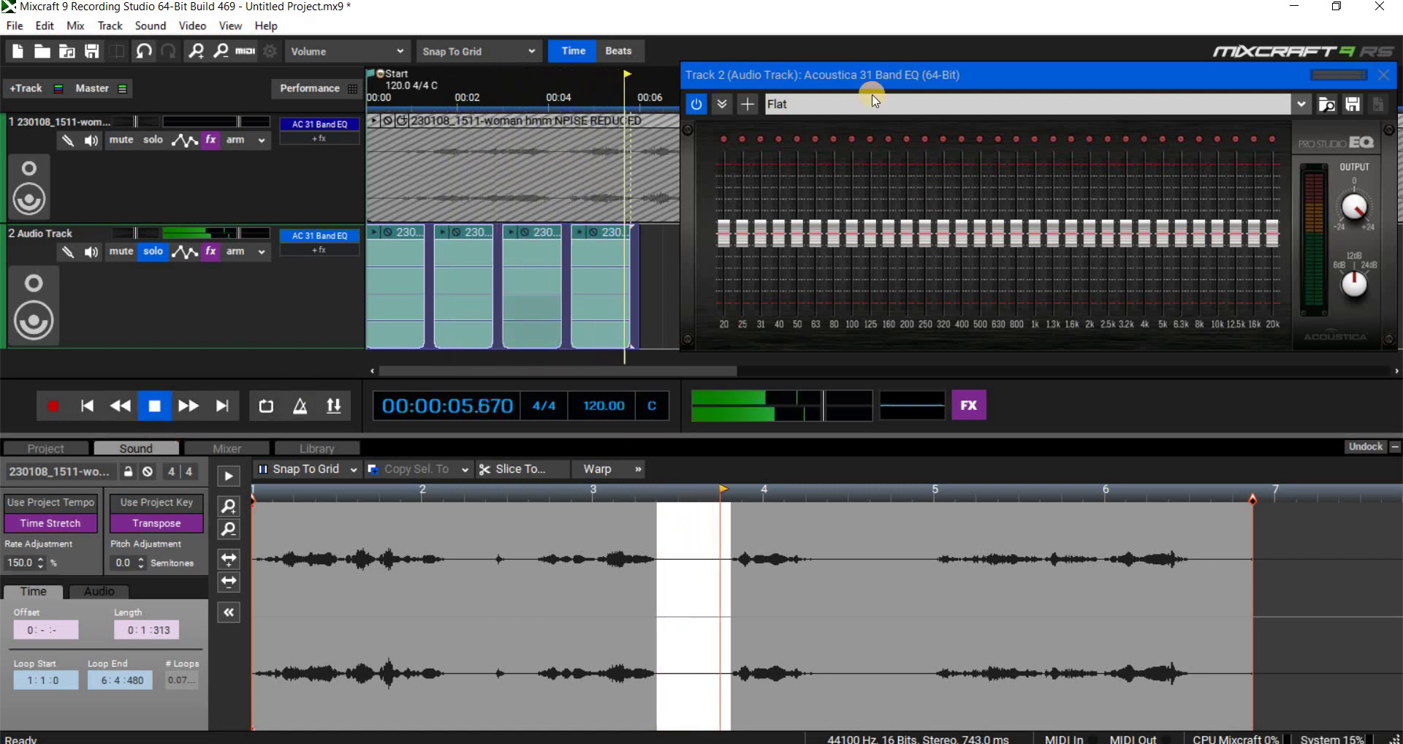
drag(981, 122, 1106, 180)
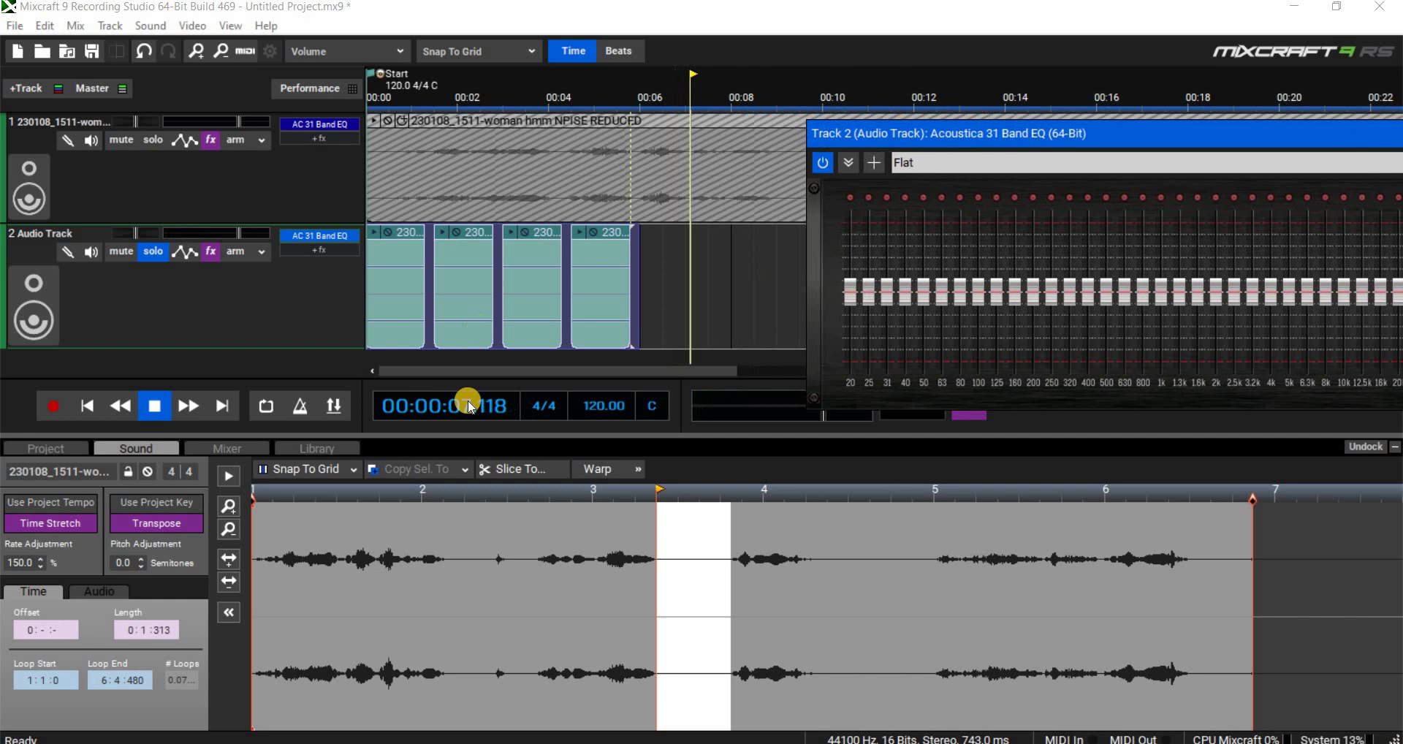
click(266, 406)
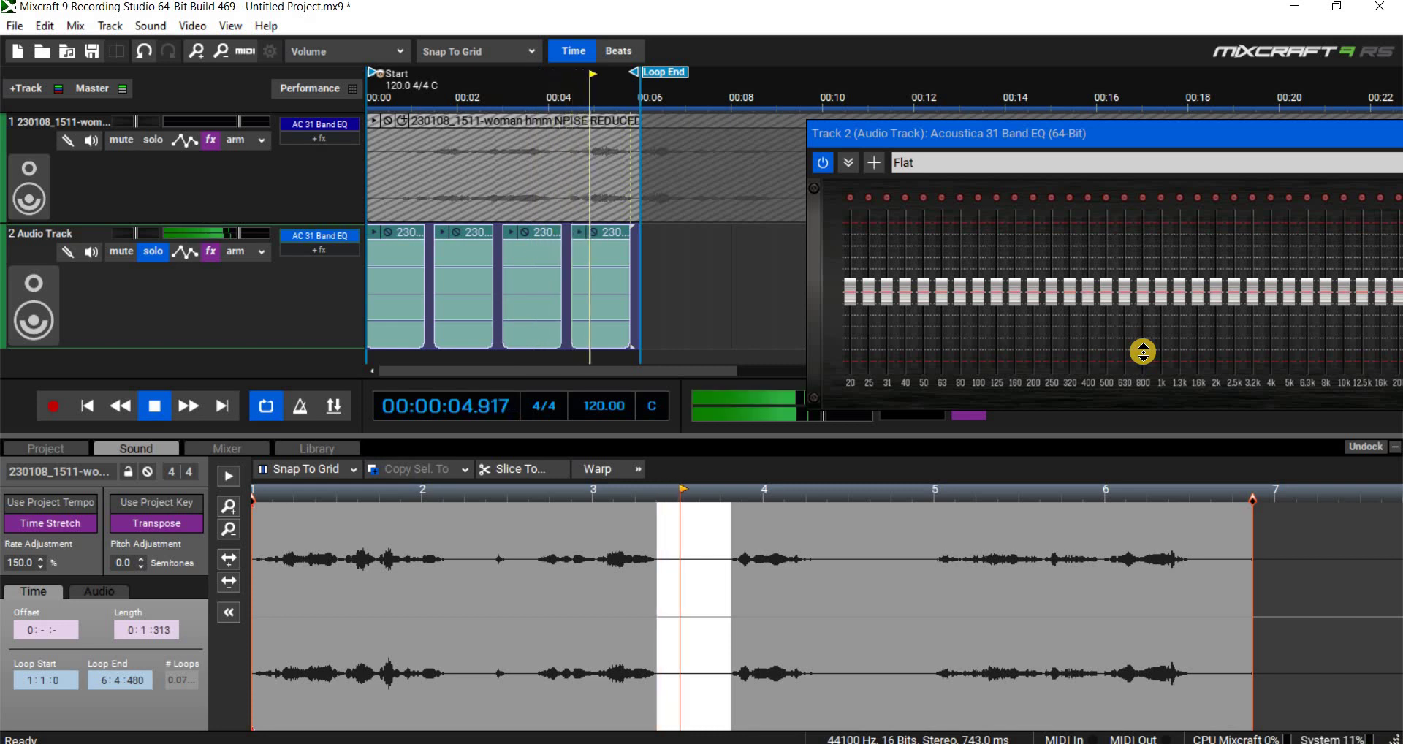
double_click(1100, 133)
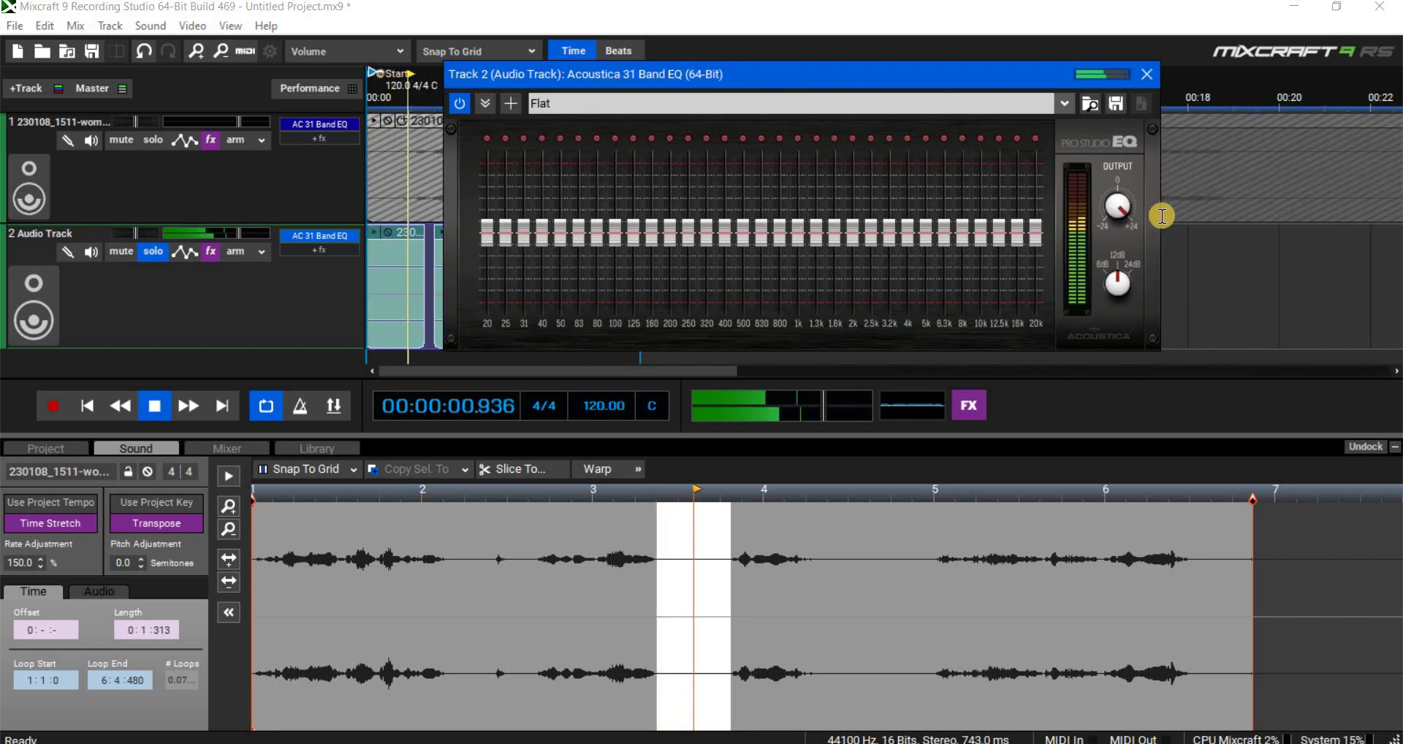
Audition the looped clips through the saved VOICE SAMPLE CHURCH ARCH and EVP VOICE presets, and finish on the creator's personally named EQ preset.
click(1065, 103)
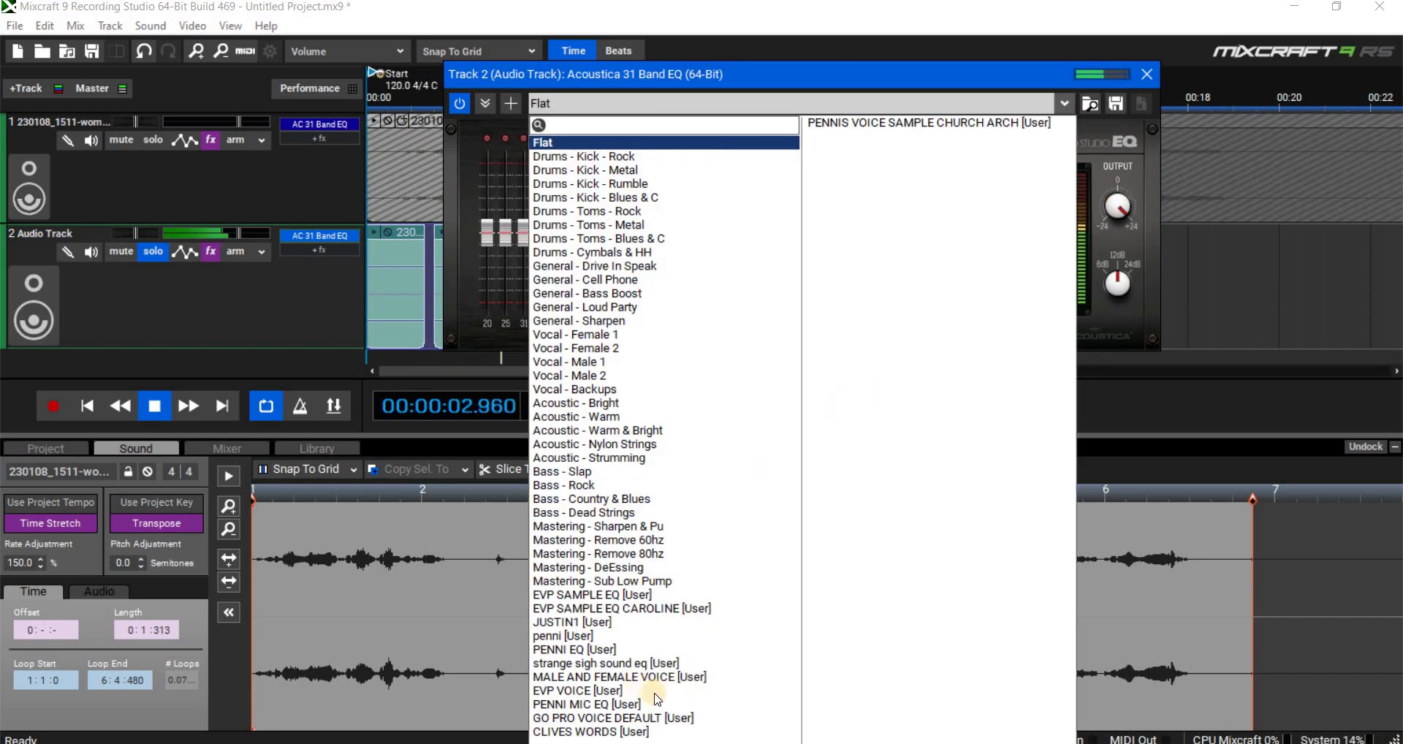
click(867, 123)
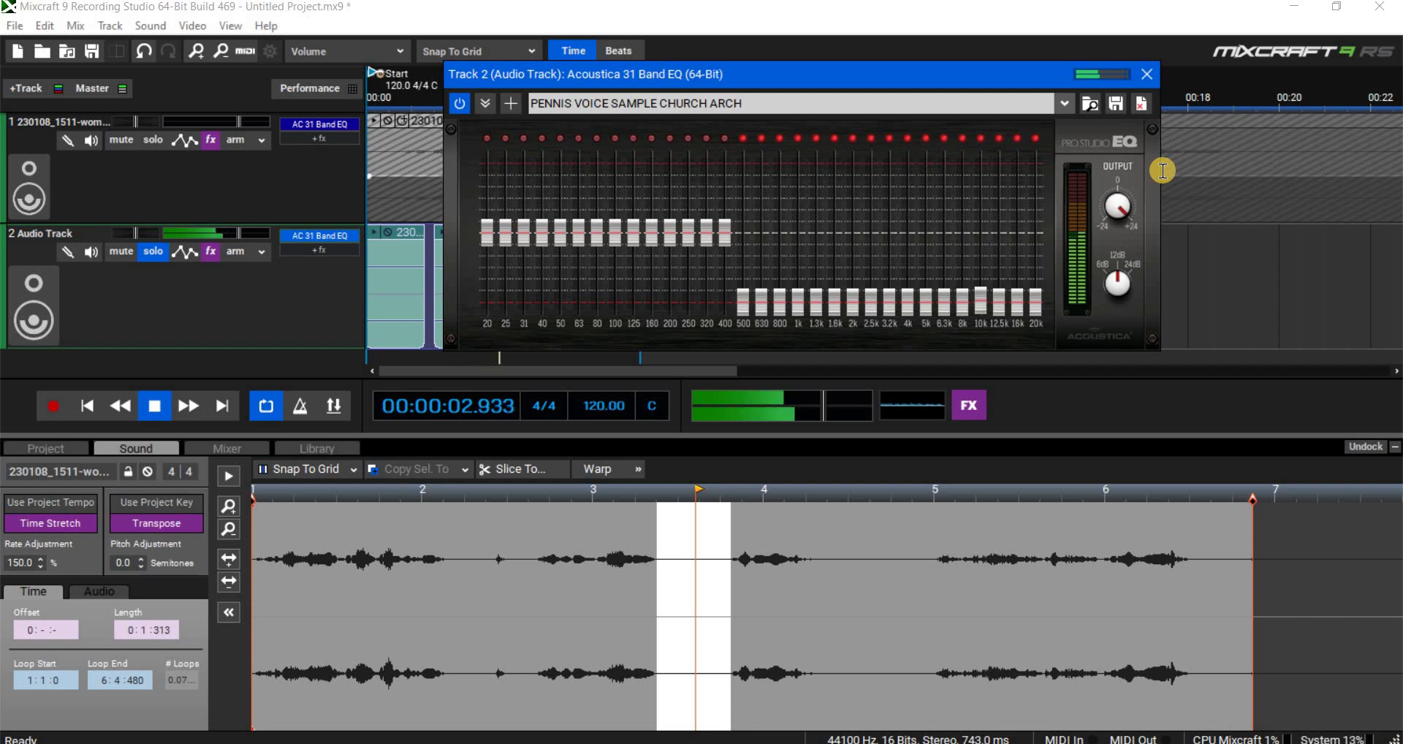
click(1065, 103)
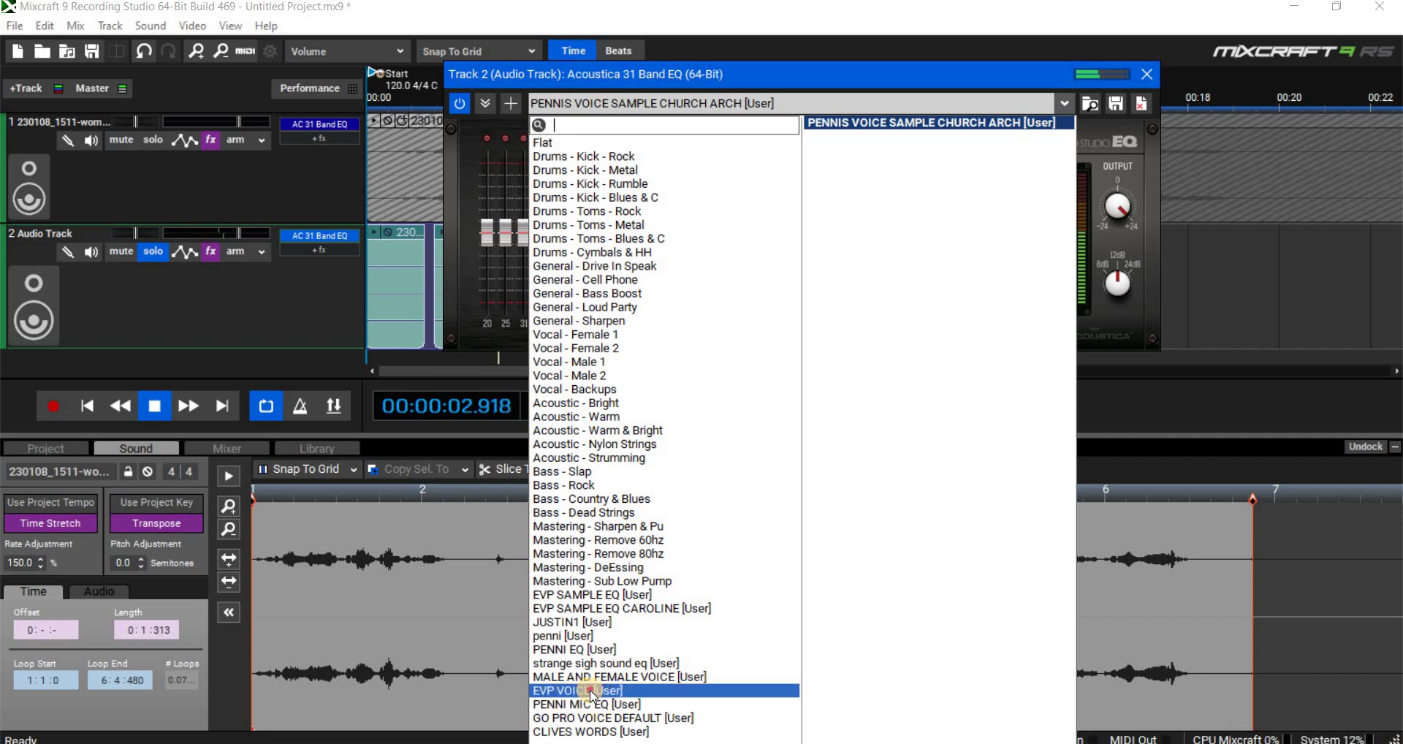
key(Return)
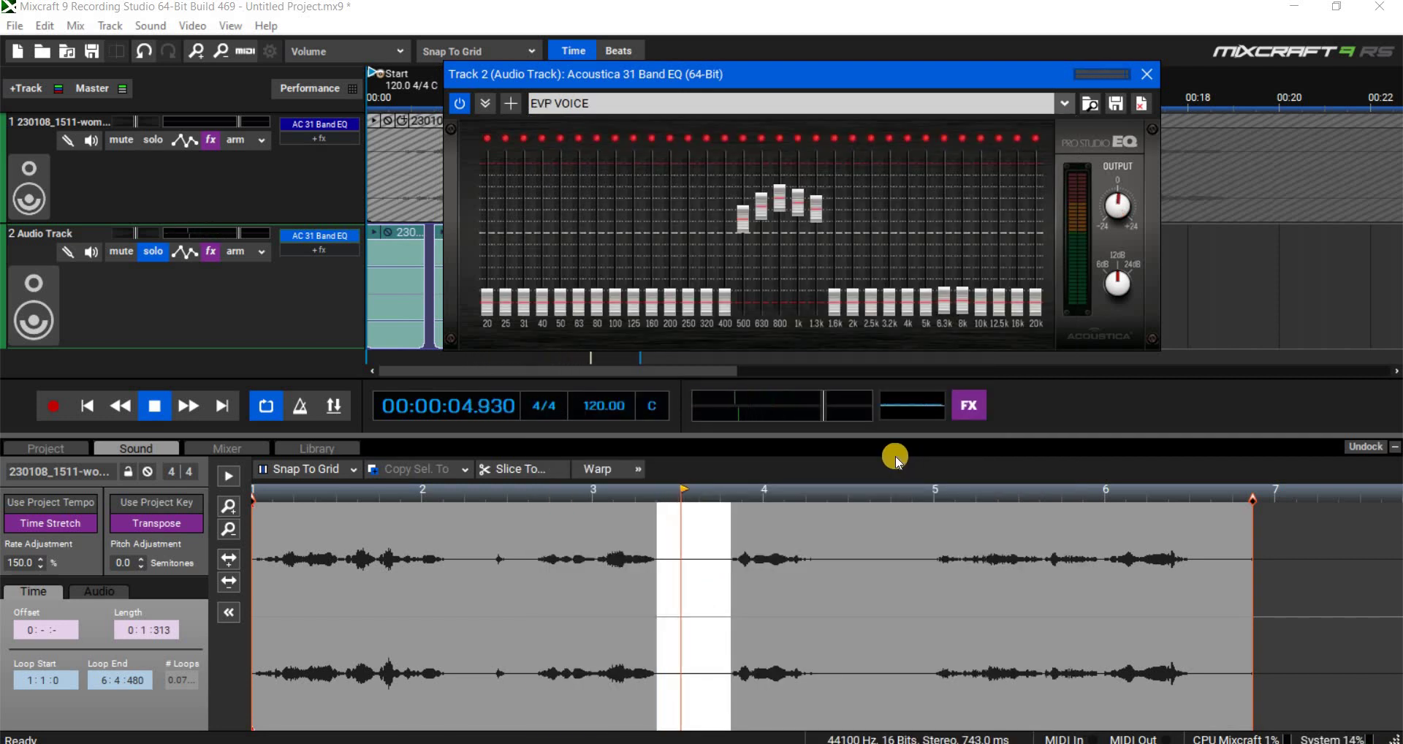
click(1064, 108)
click(629, 649)
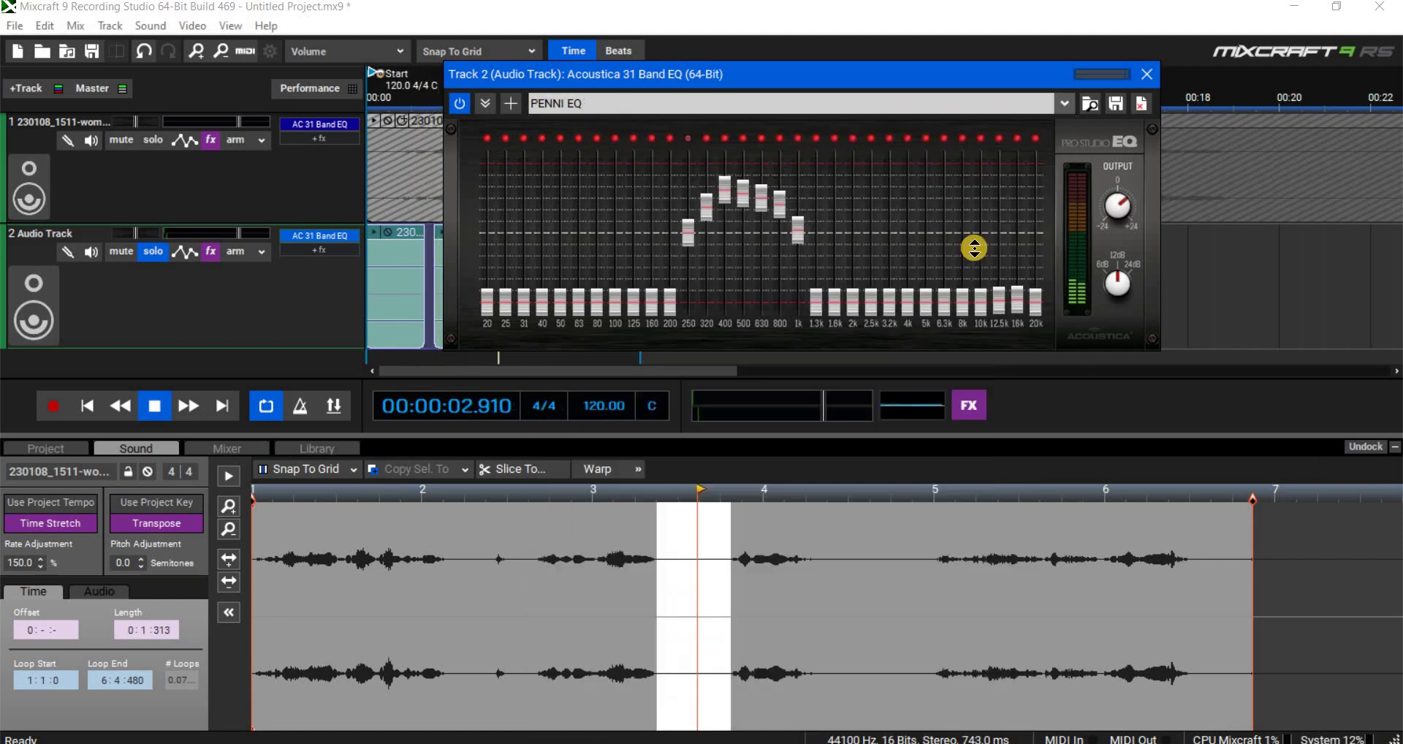
Audition the loop through the EVP SAMPLE EQ preset, set the second track's EQ to Flat, and close the EQ window.
click(1064, 103)
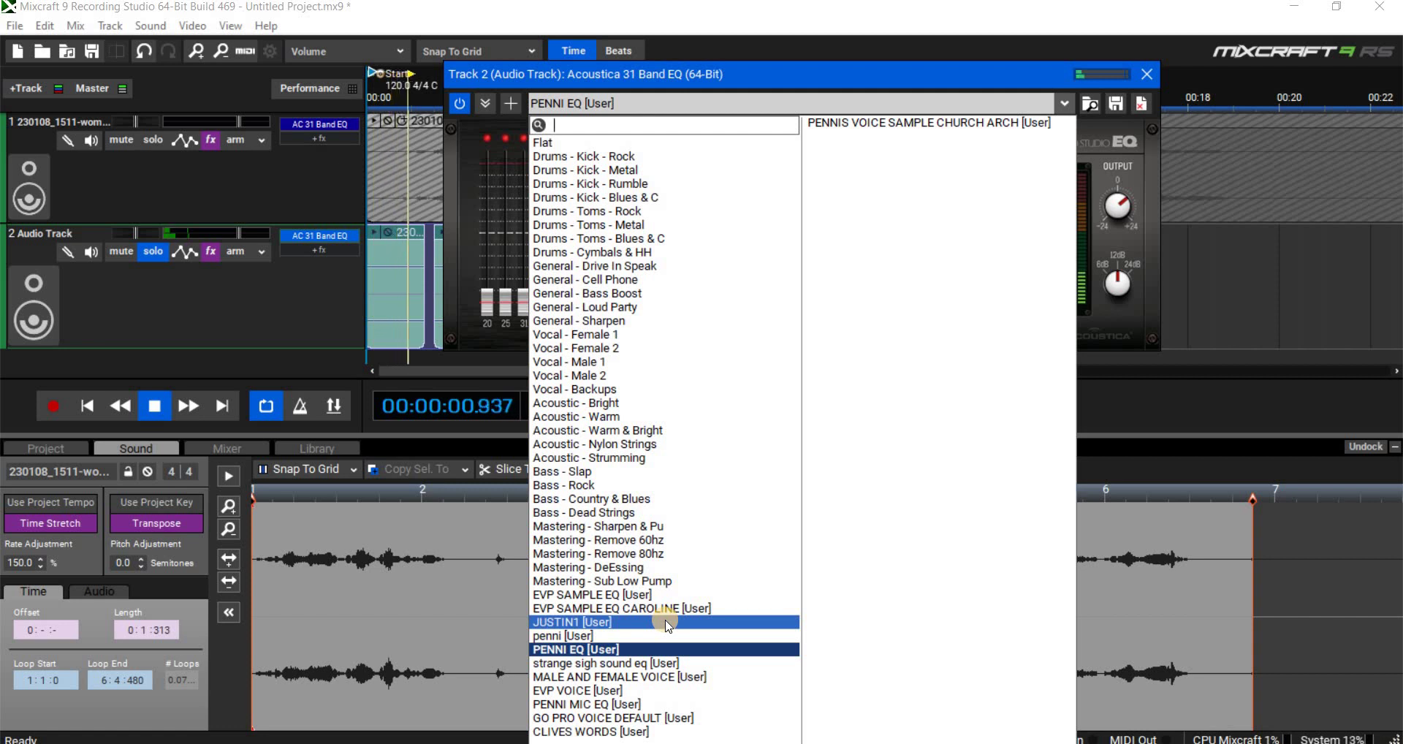
click(657, 594)
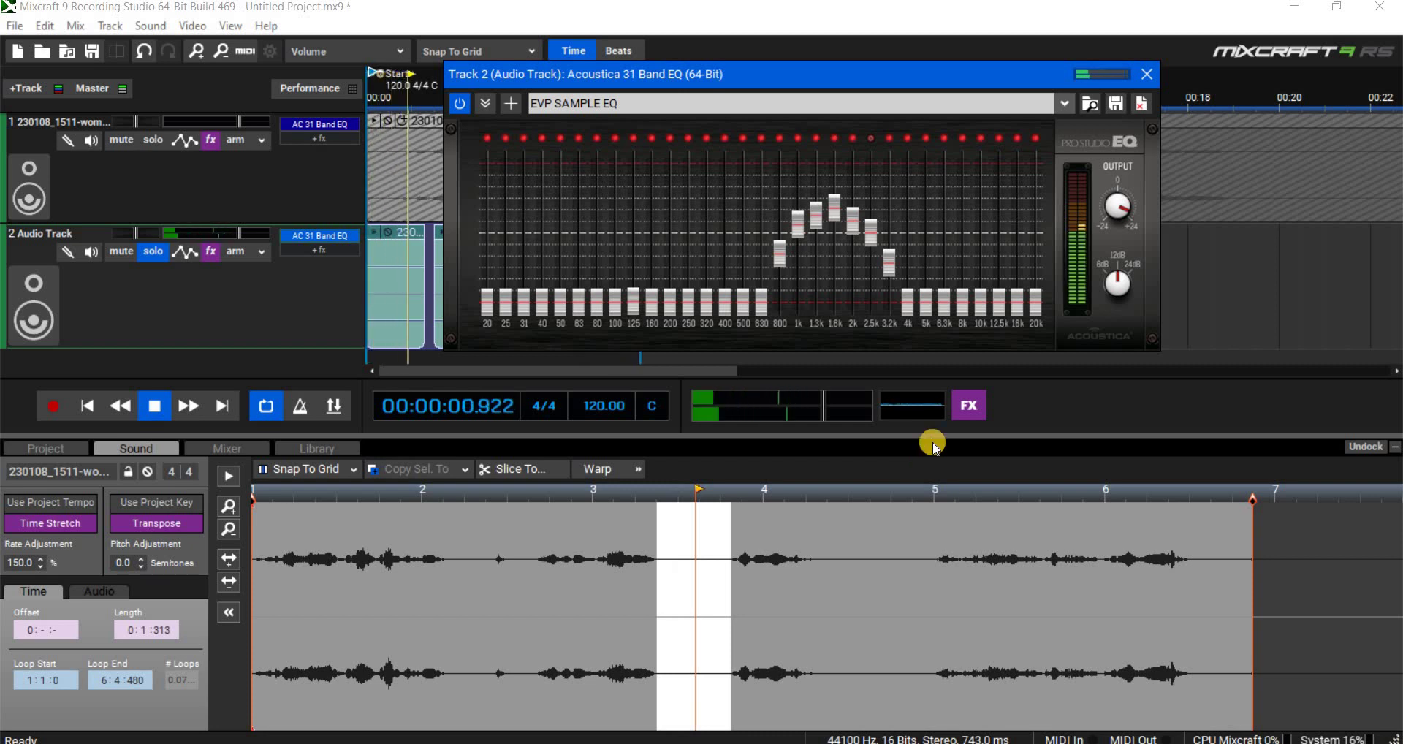
click(658, 103)
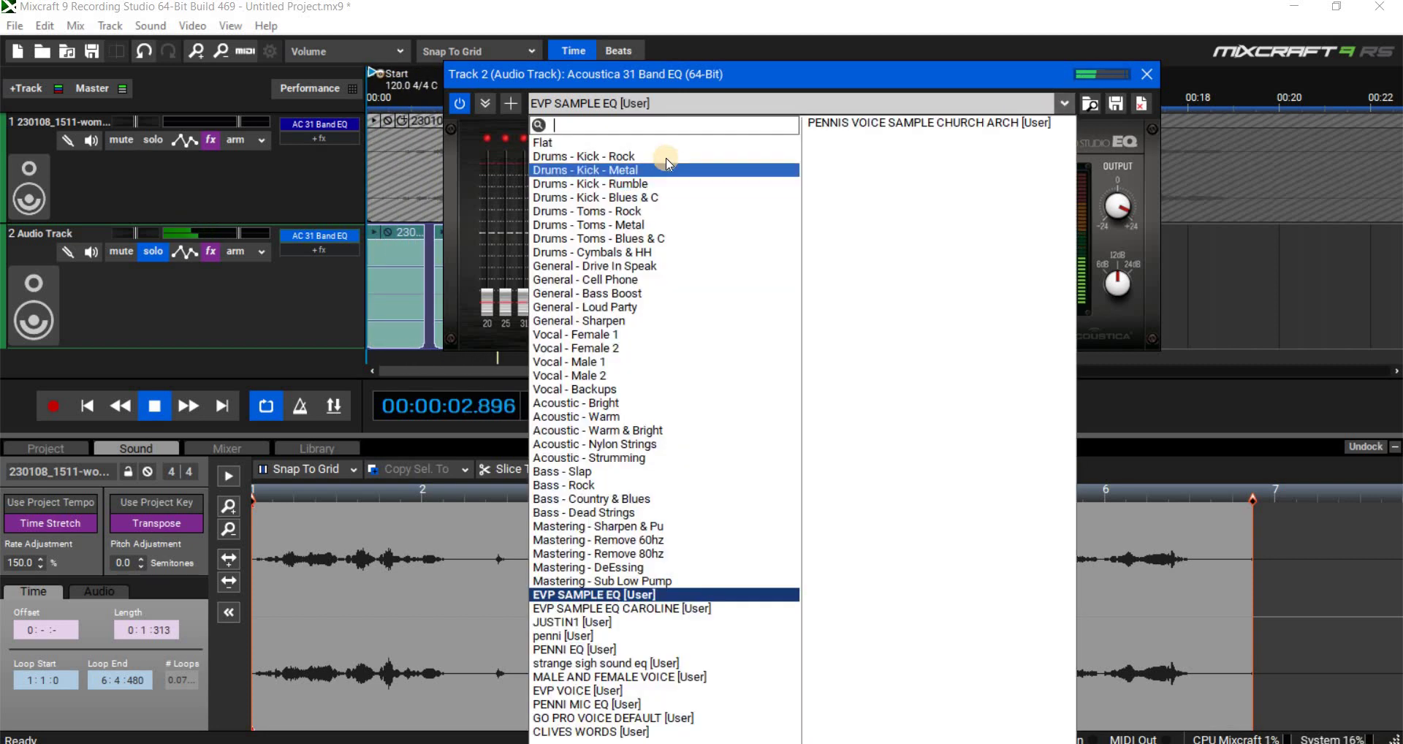
click(662, 123)
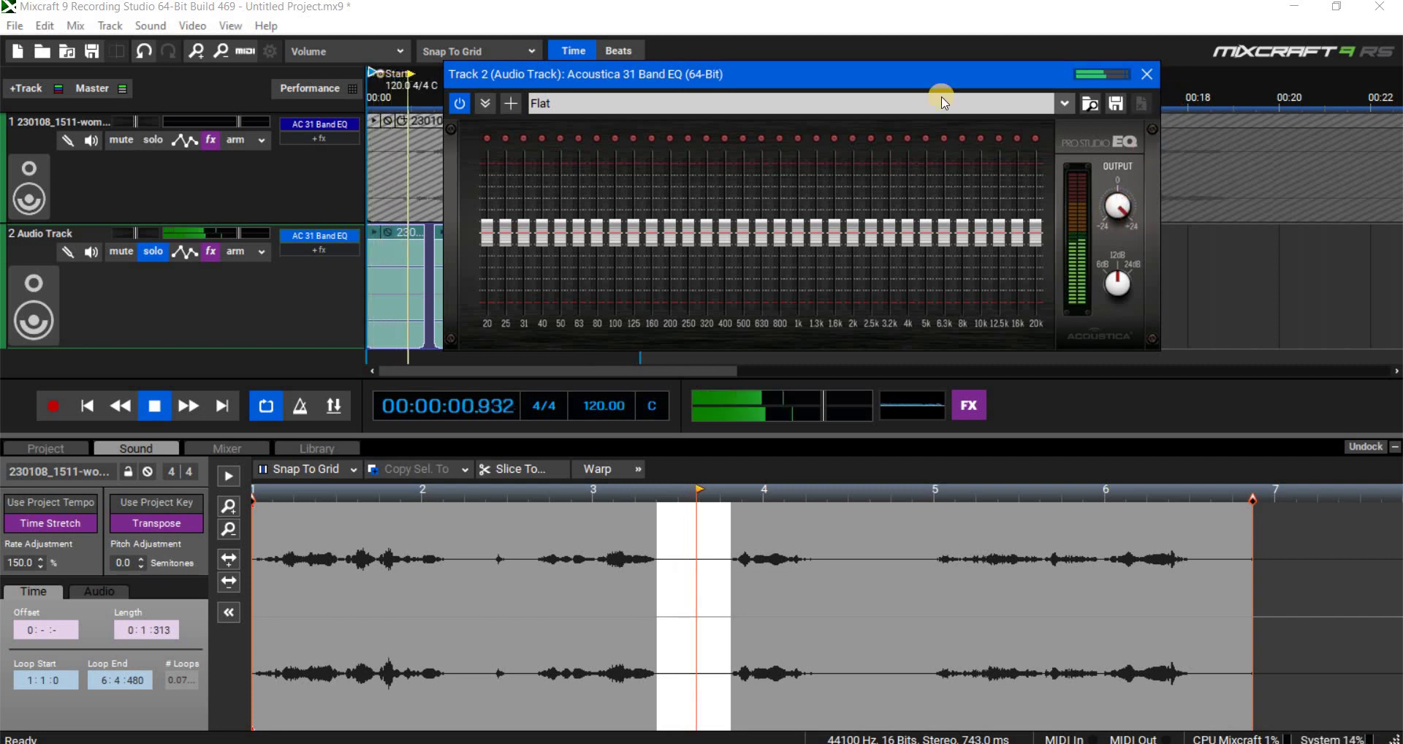
drag(921, 74, 1198, 386)
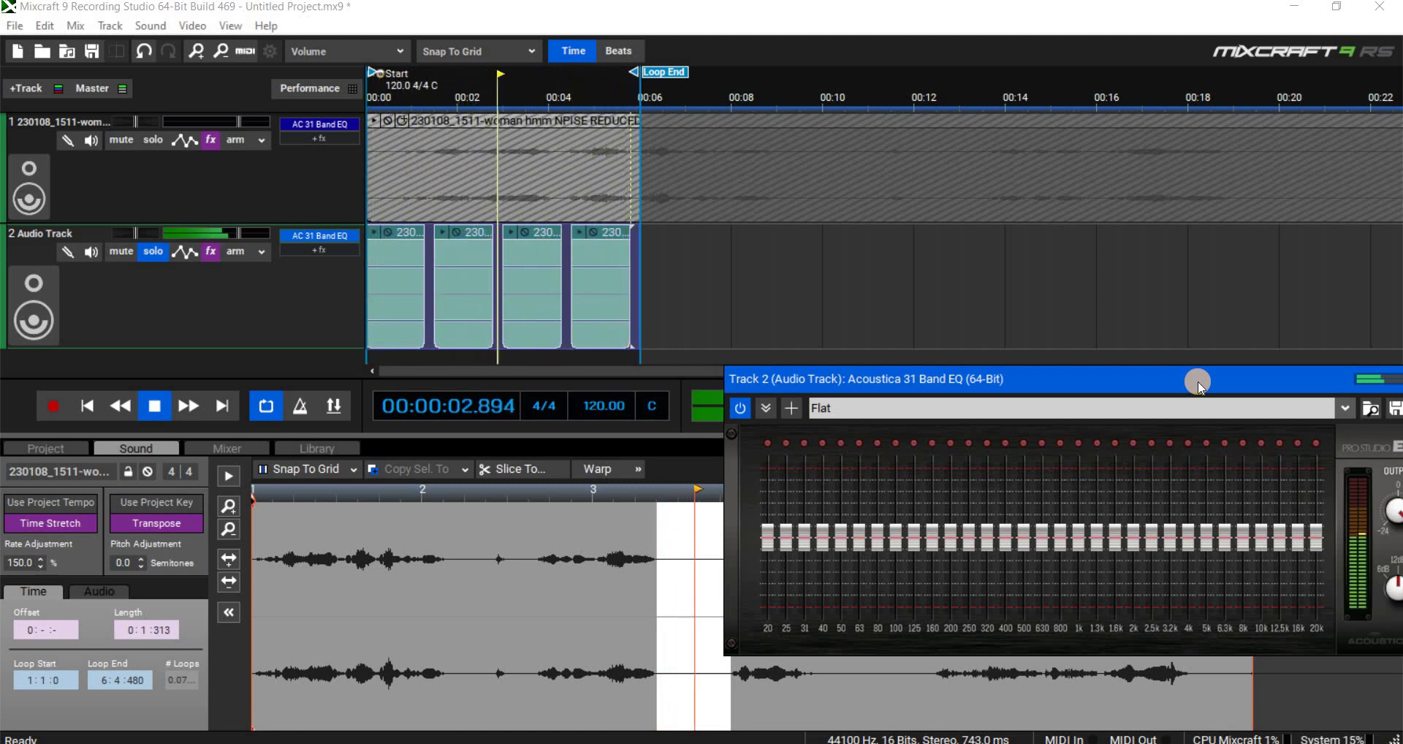
drag(1199, 379, 628, 296)
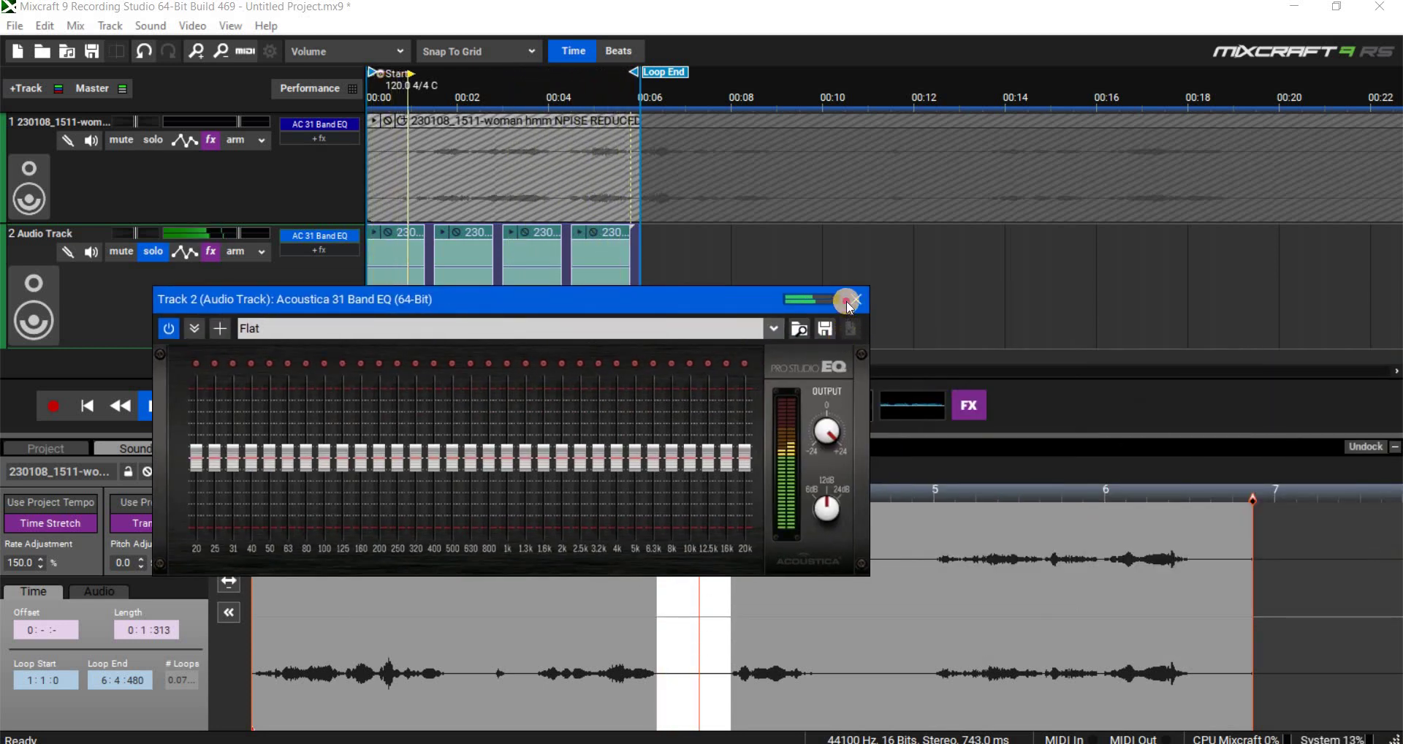
click(851, 622)
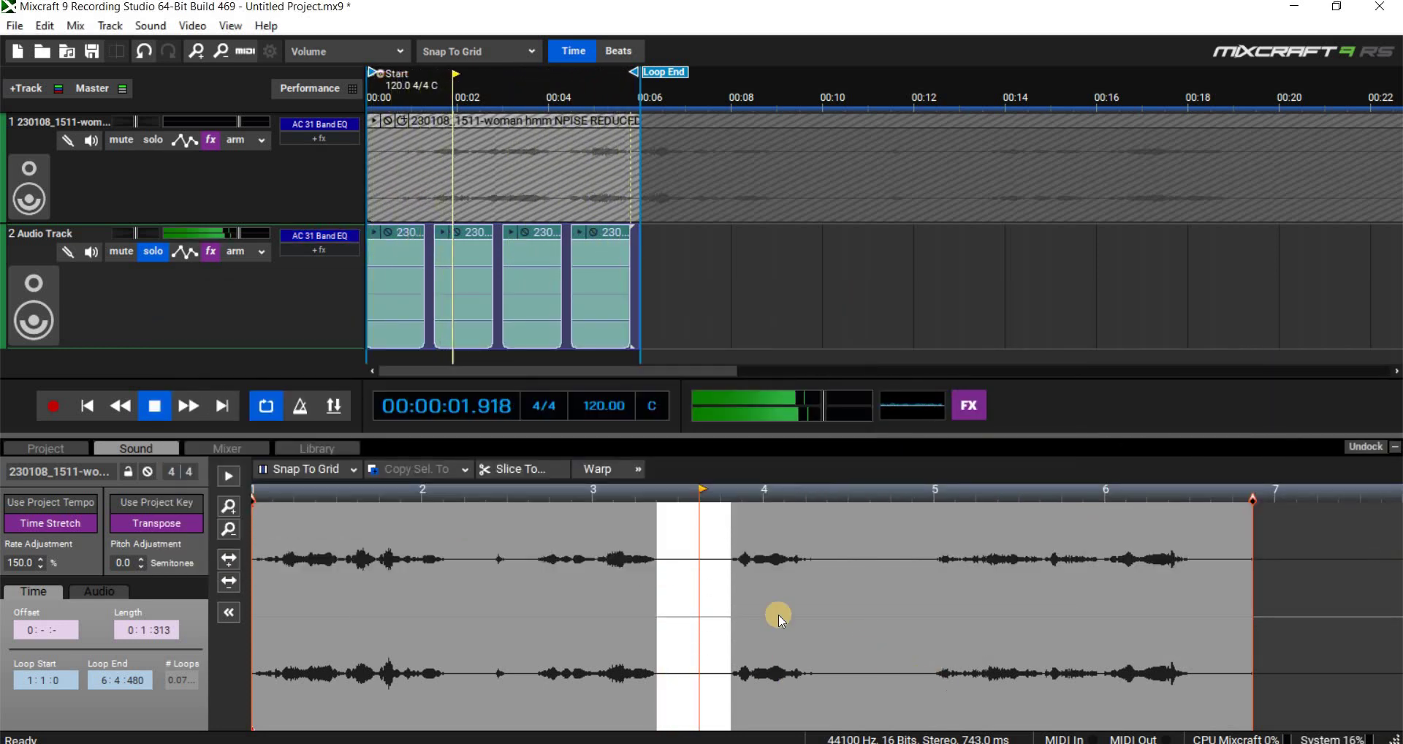
Inspect the loop in the master track's Voxengo Spectrum Analyzer with its monitor mode set to Avg, and stop playback.
click(969, 409)
click(826, 145)
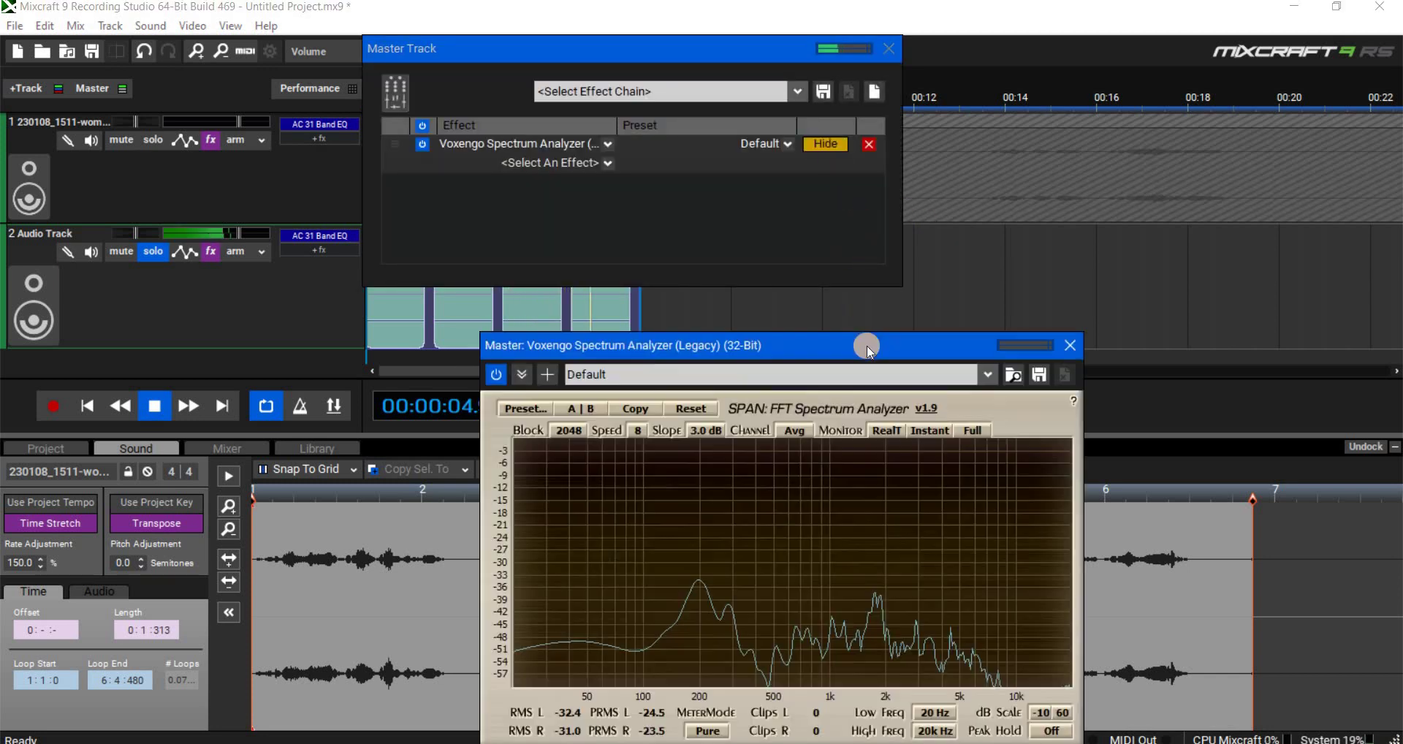
drag(870, 292, 896, 150)
mouse_move(933, 414)
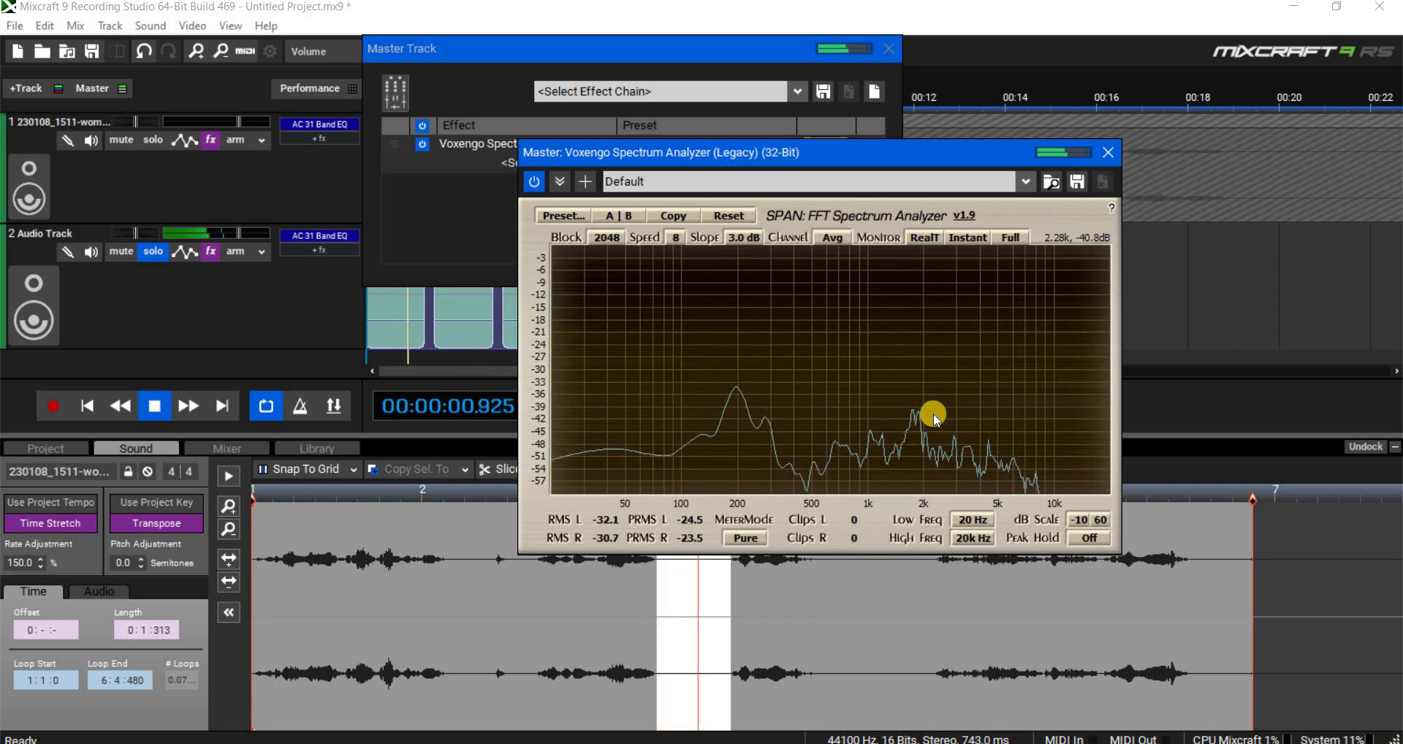
click(924, 244)
click(924, 275)
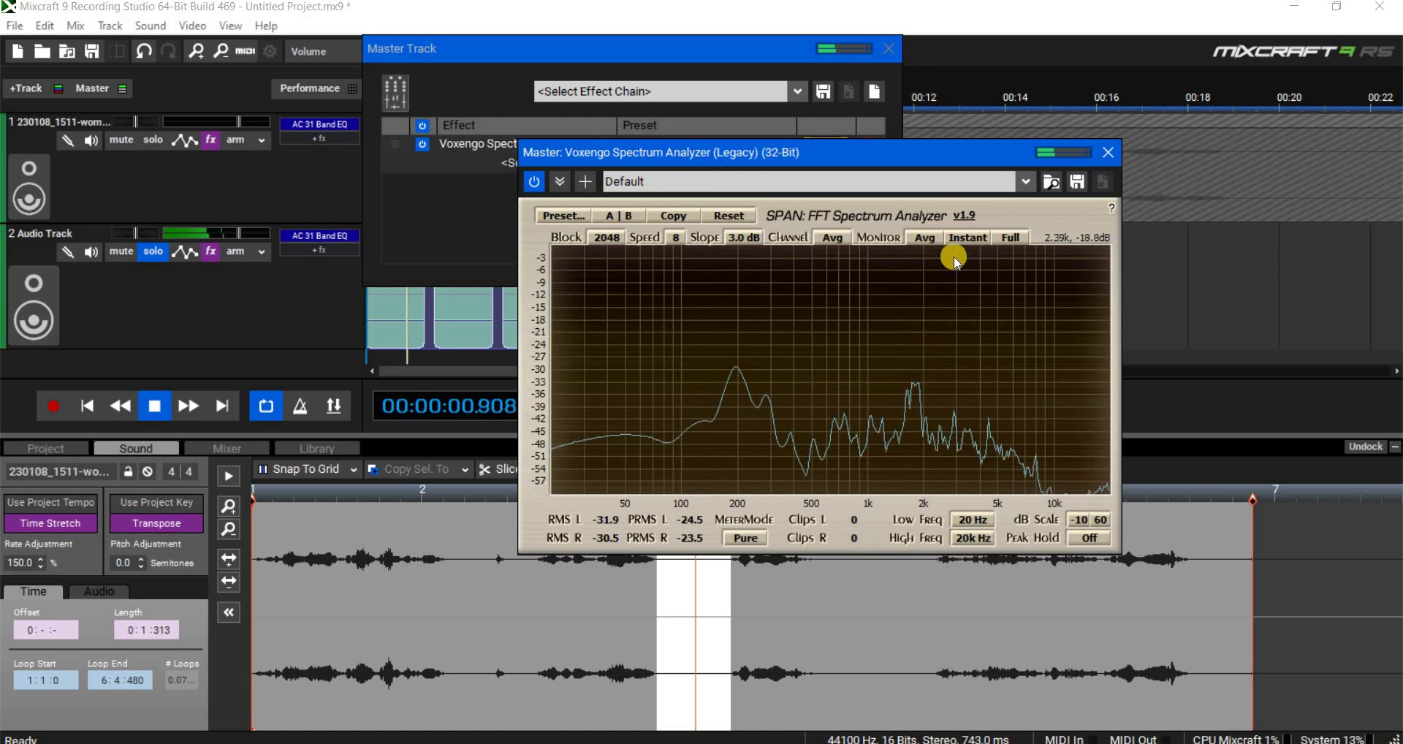
drag(942, 152, 971, 185)
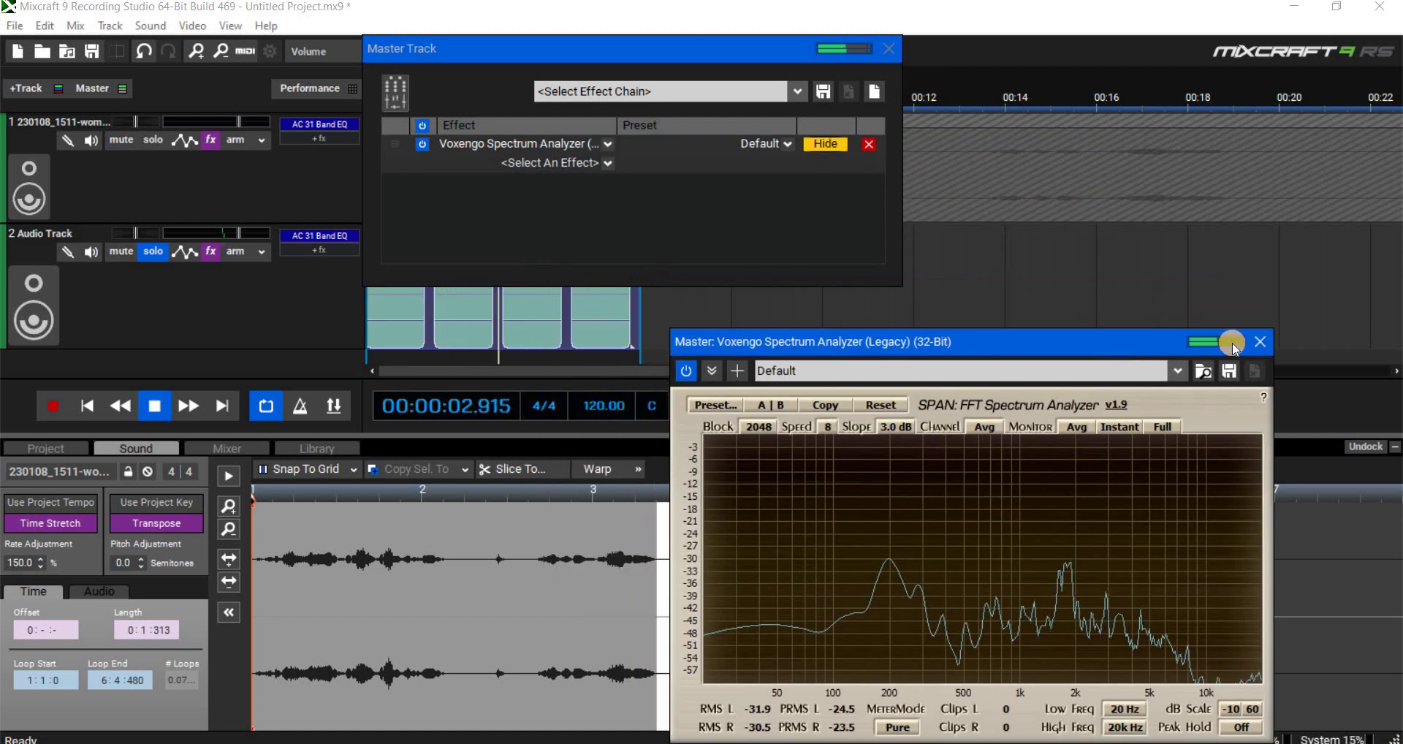
click(1261, 340)
click(889, 49)
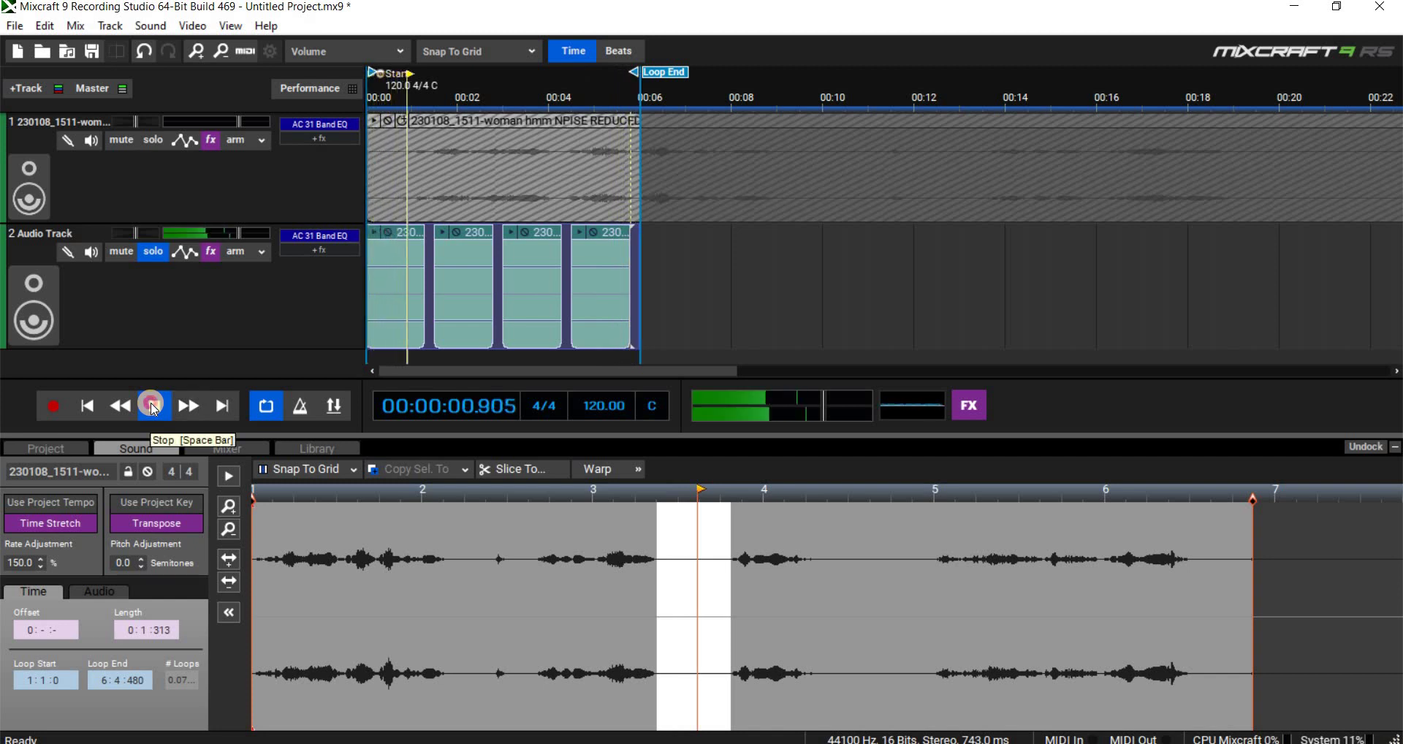
click(1031, 376)
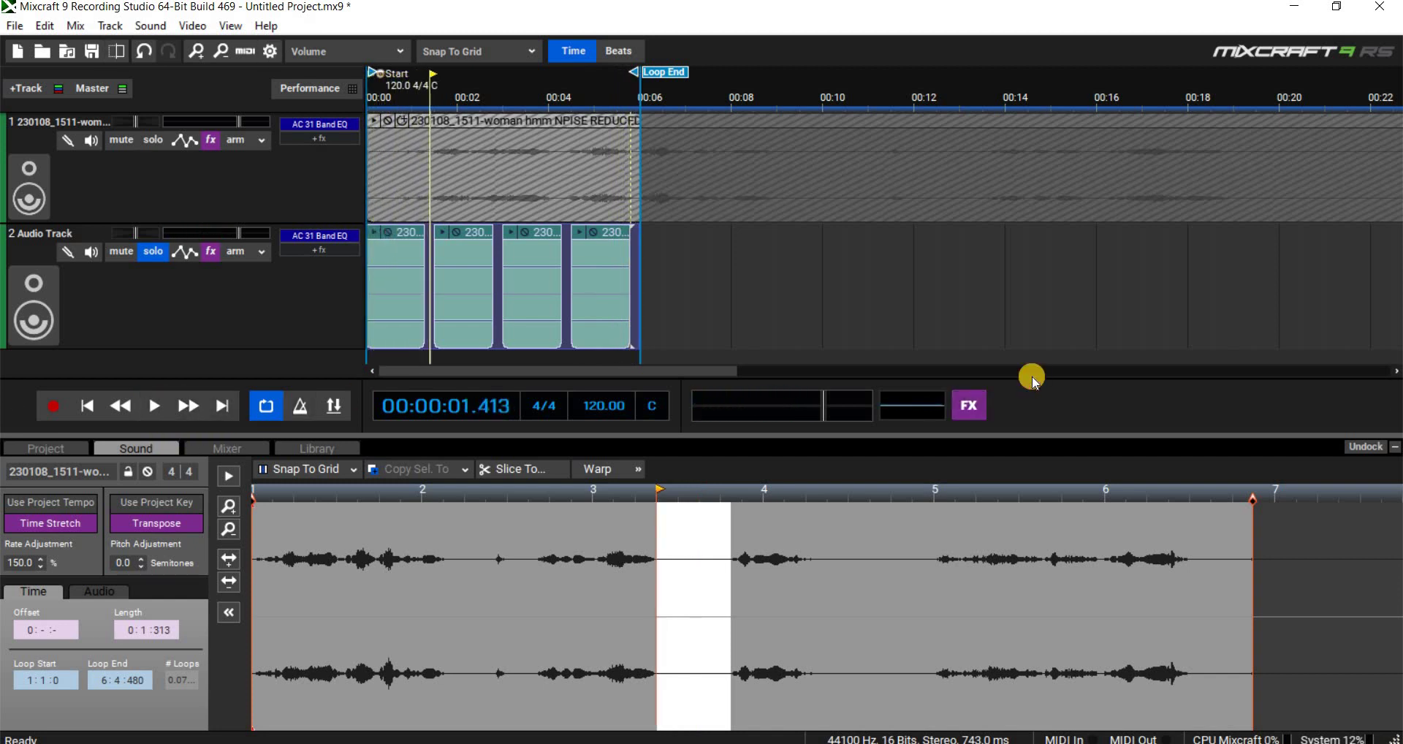
Turn looping off and delete the long noise-reduced clip from the first track.
click(997, 268)
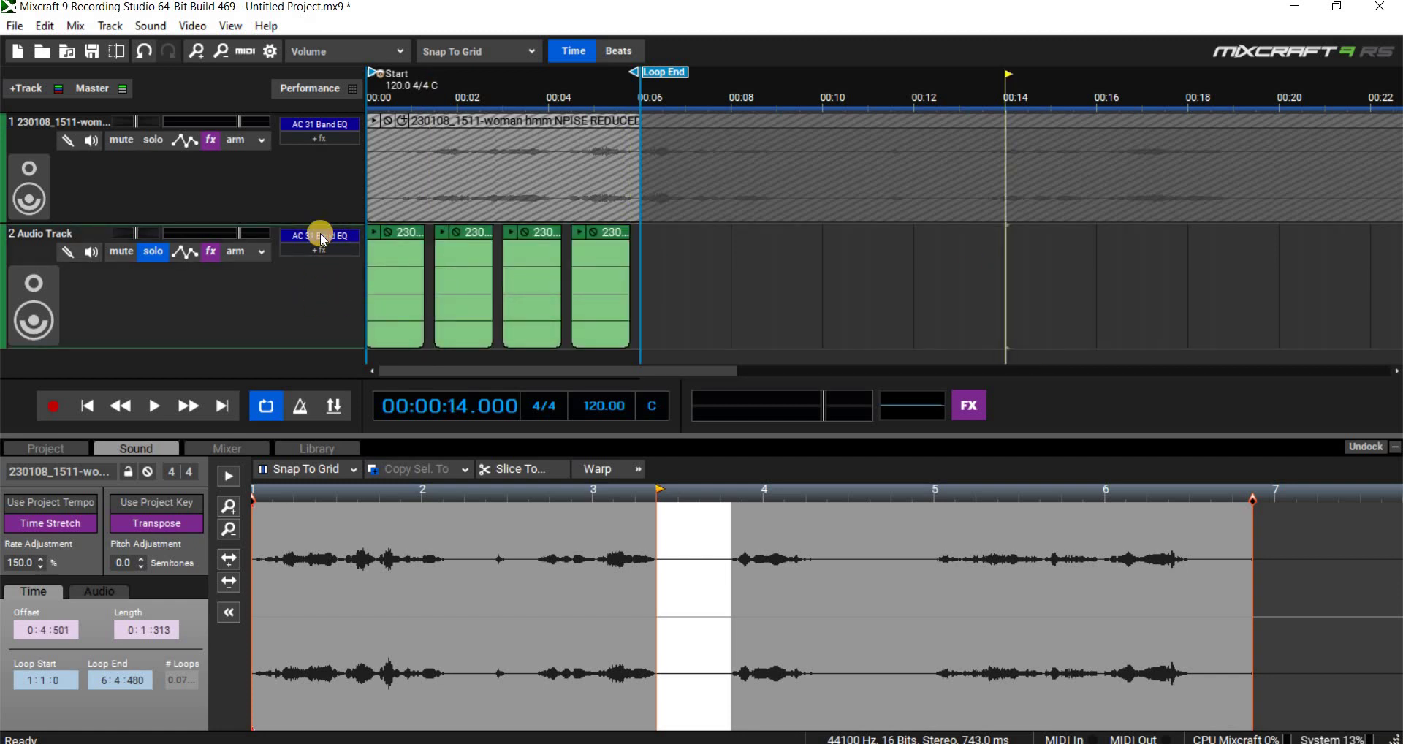
right_click(356, 184)
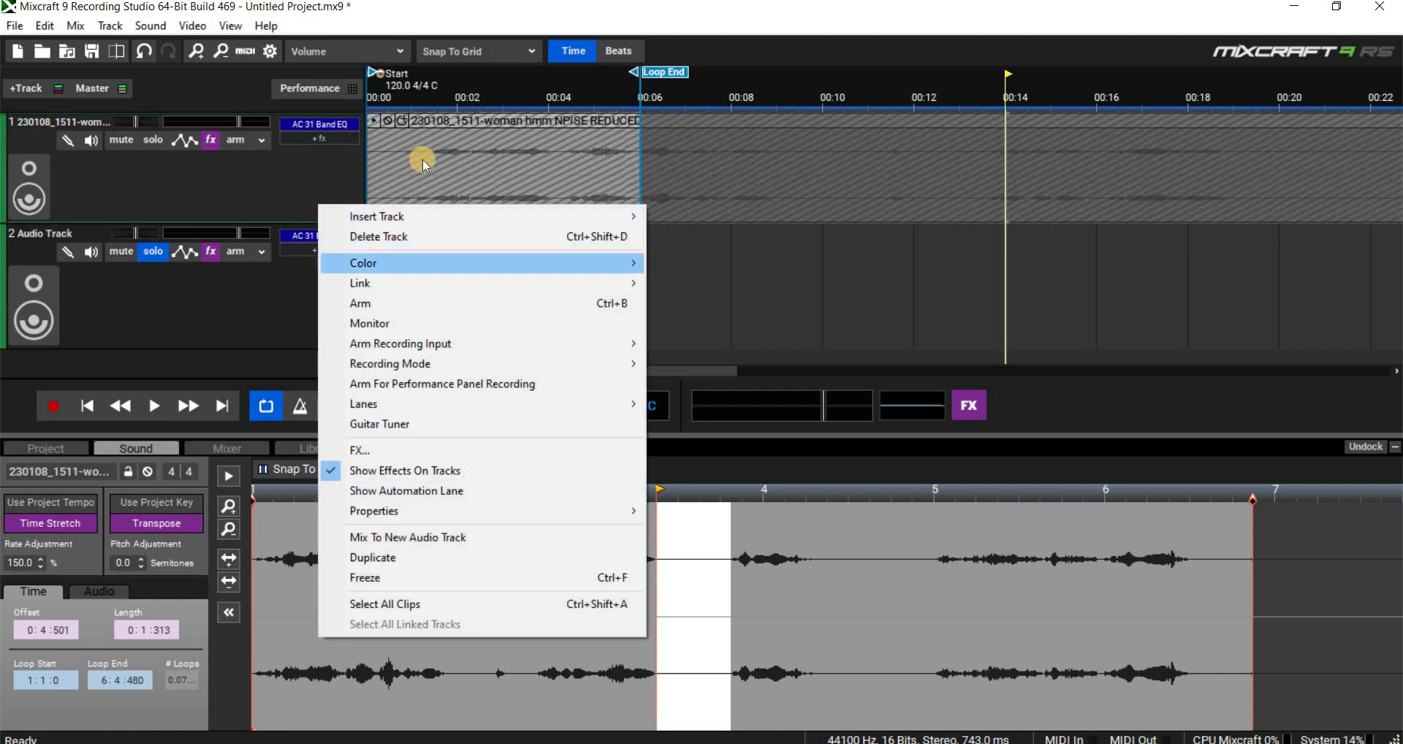
click(92, 407)
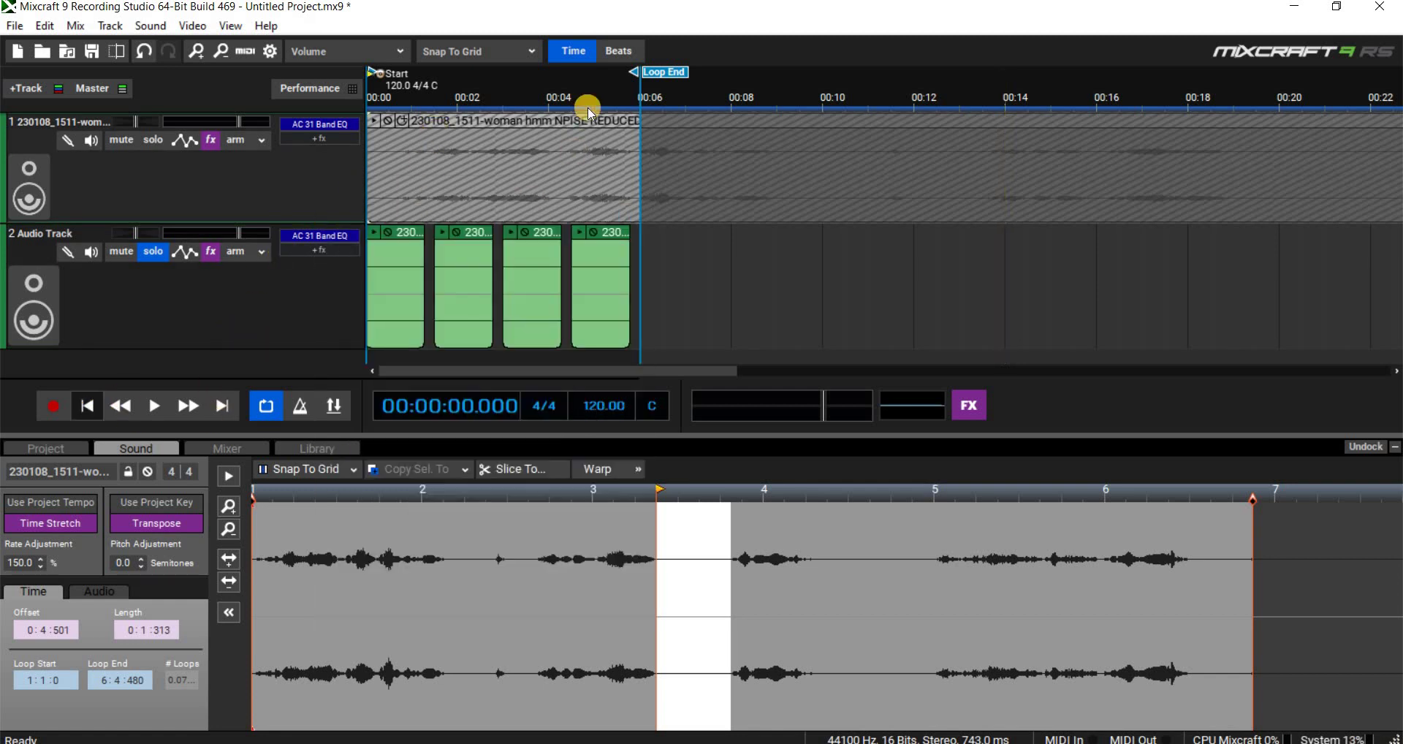
click(266, 405)
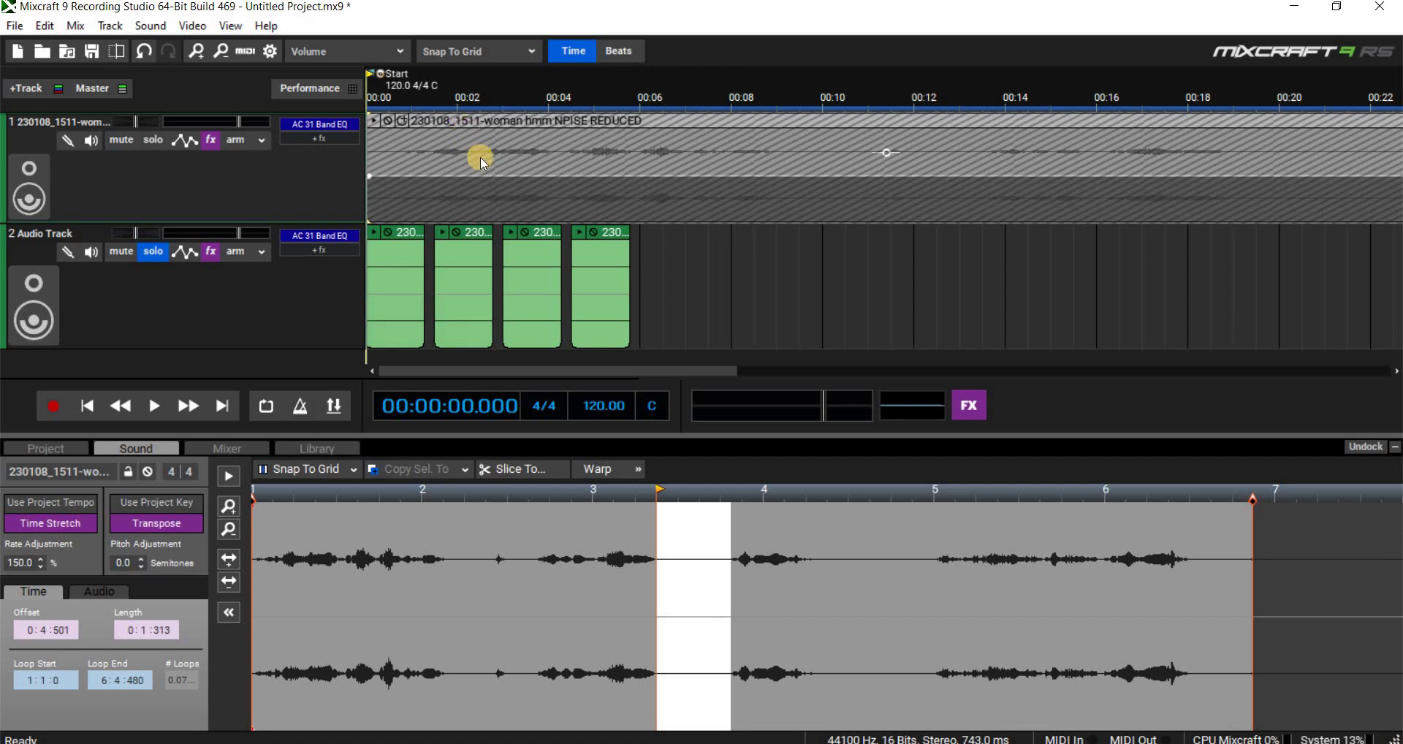
right_click(463, 117)
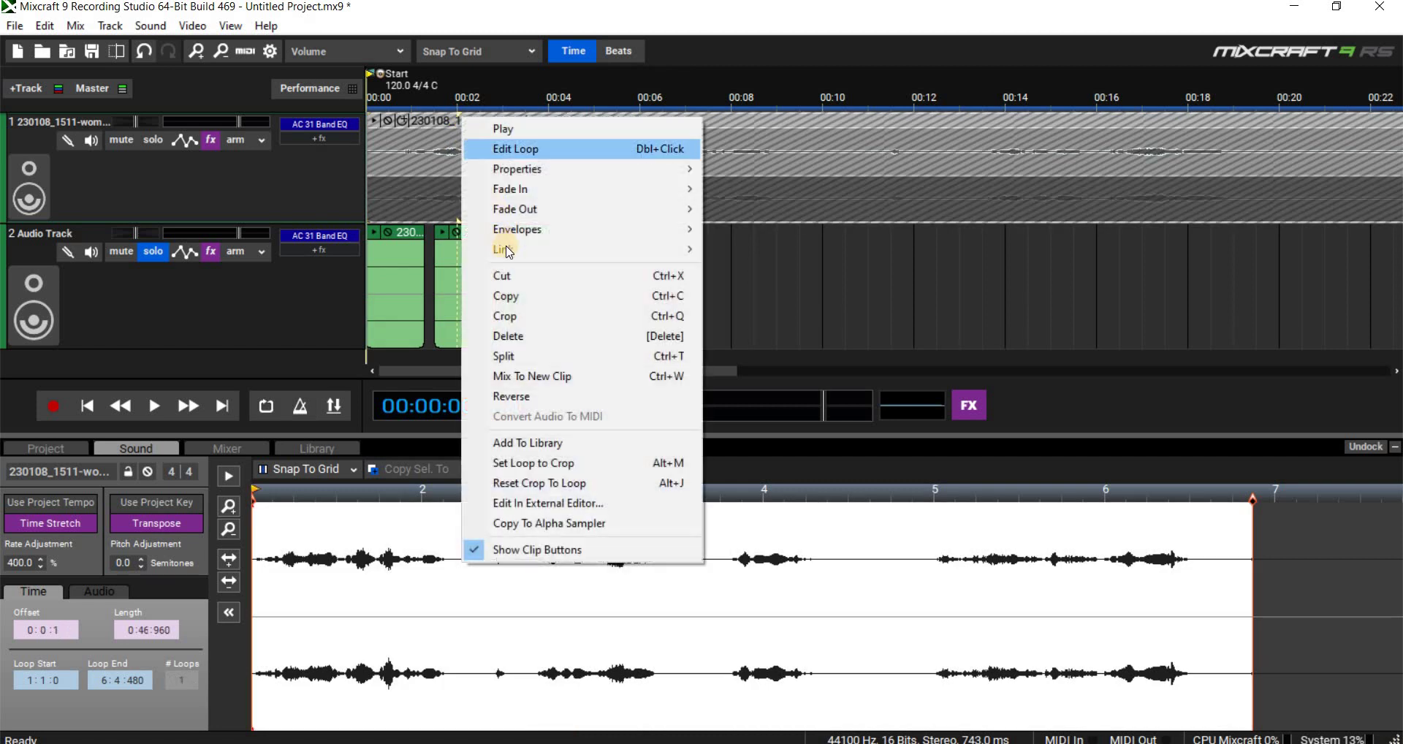
click(511, 335)
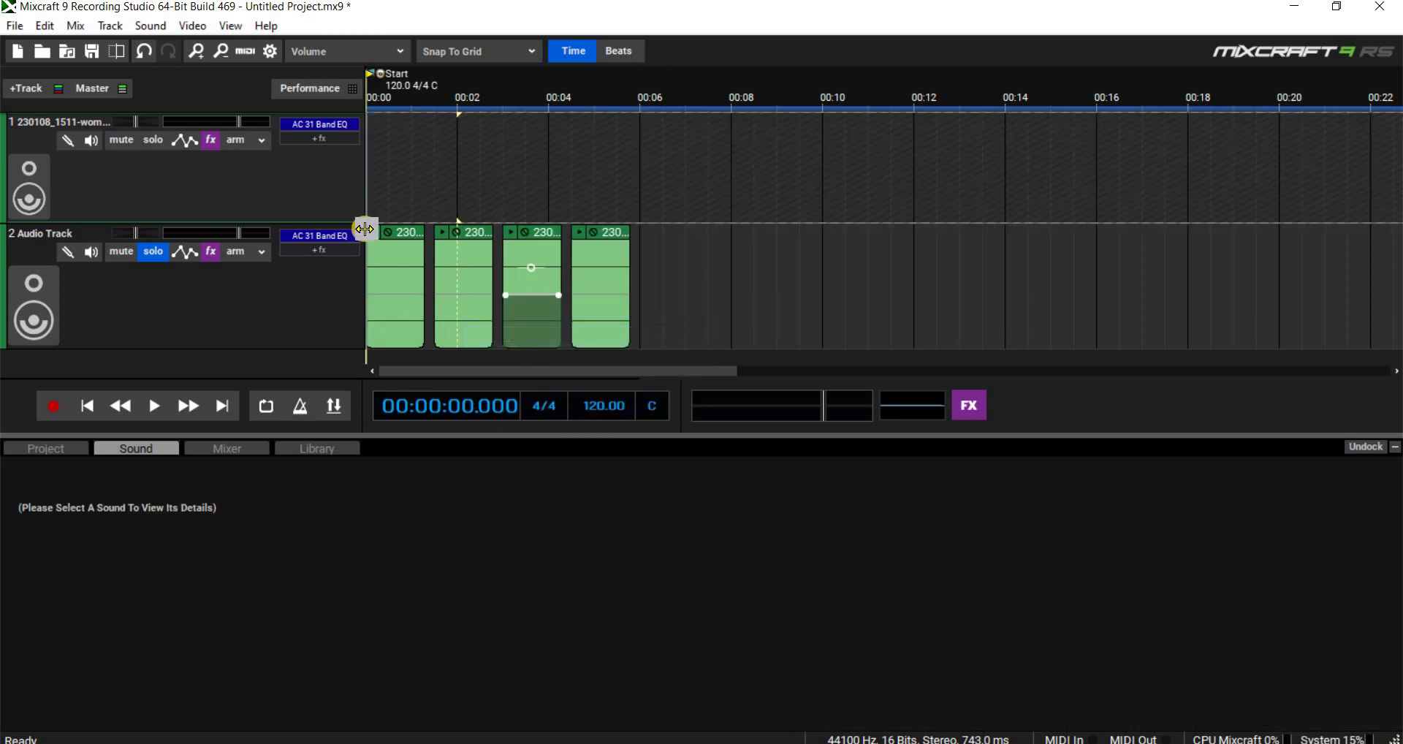
Paste the copied 150% clip at the start of the first track, and toggle solo between the two tracks.
right_click(370, 191)
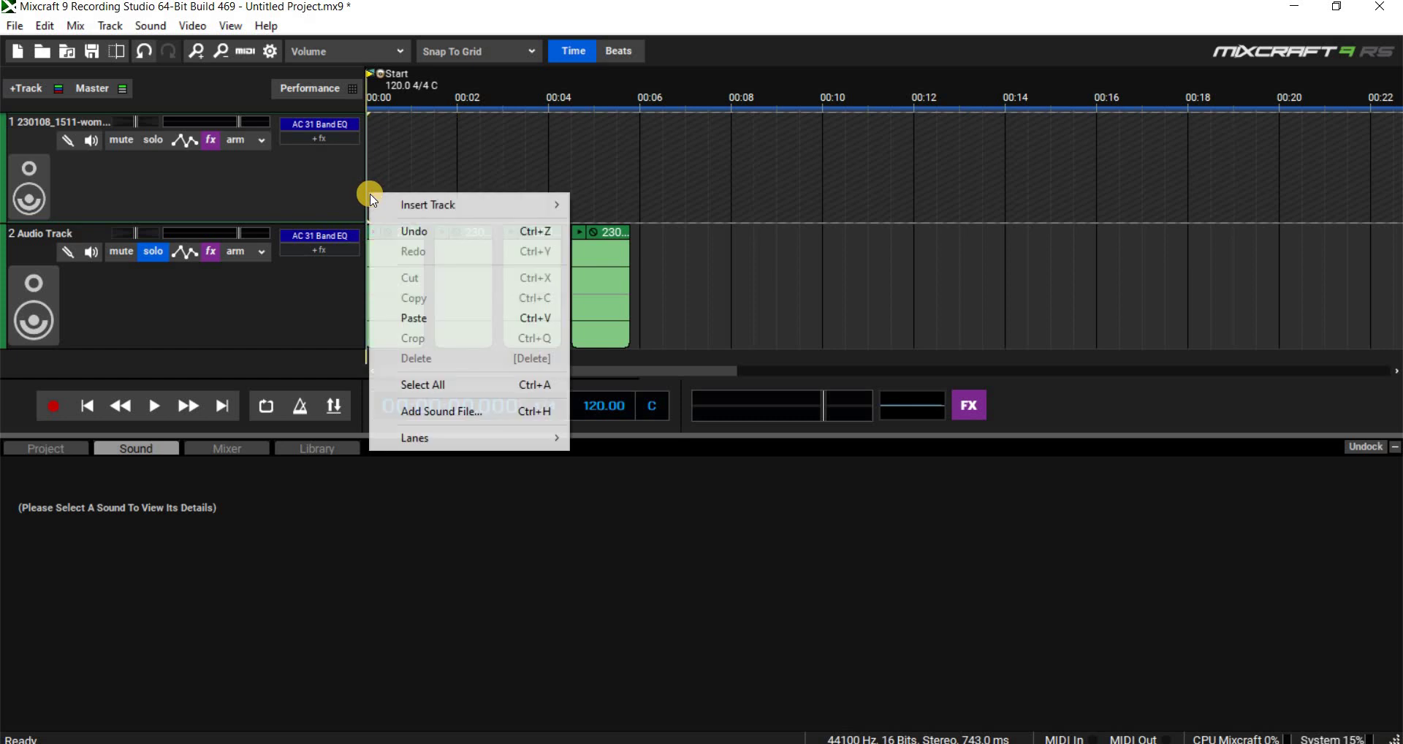
click(415, 319)
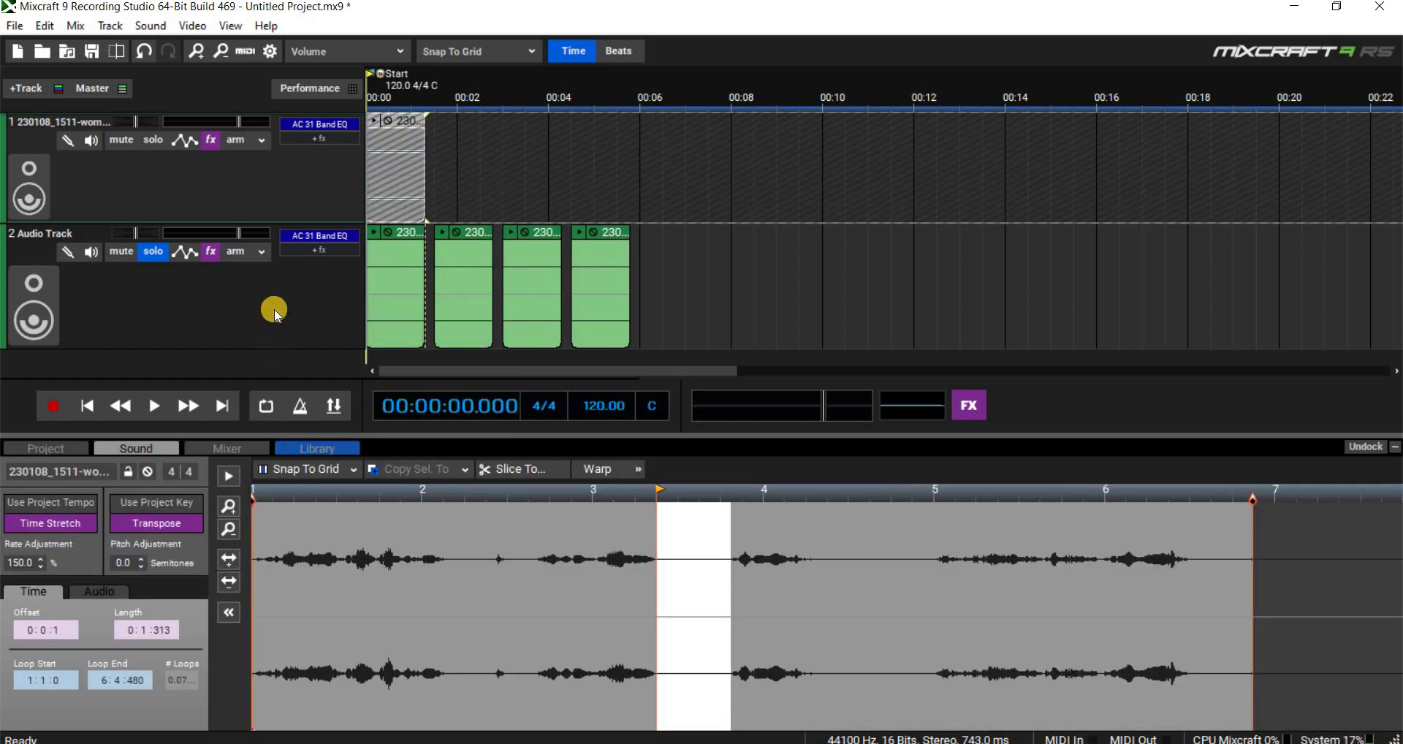
click(153, 146)
click(157, 254)
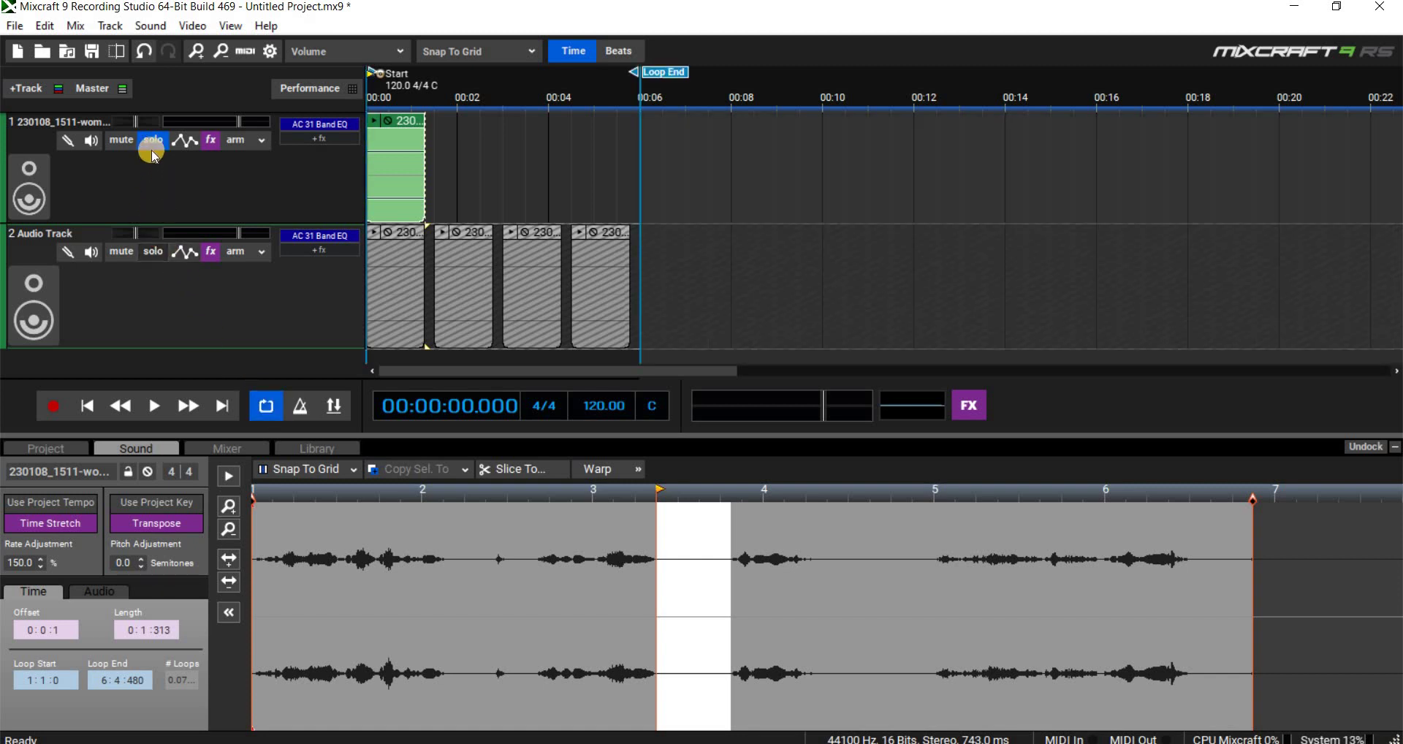
click(155, 253)
click(154, 140)
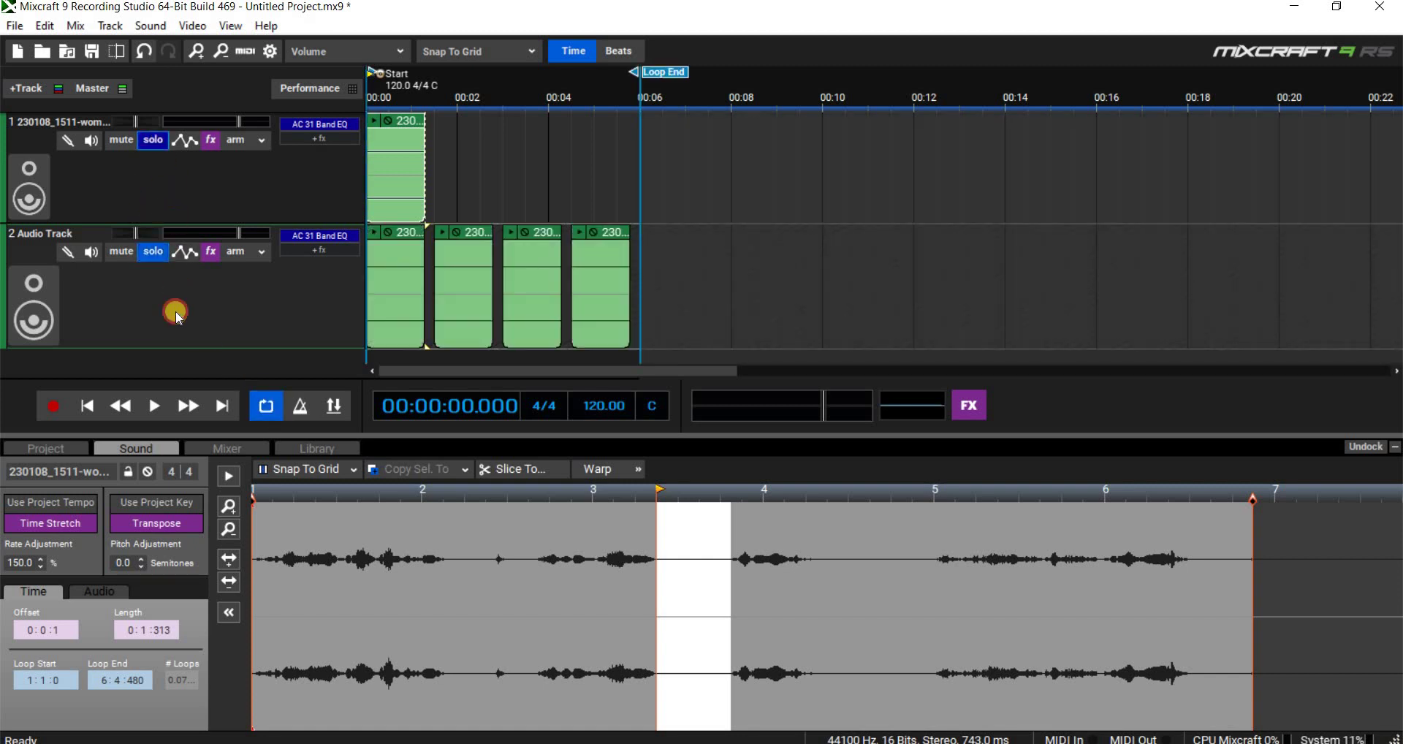
Play the second track's four clips soloed and looped, restarting playback from the beginning of the project.
click(159, 405)
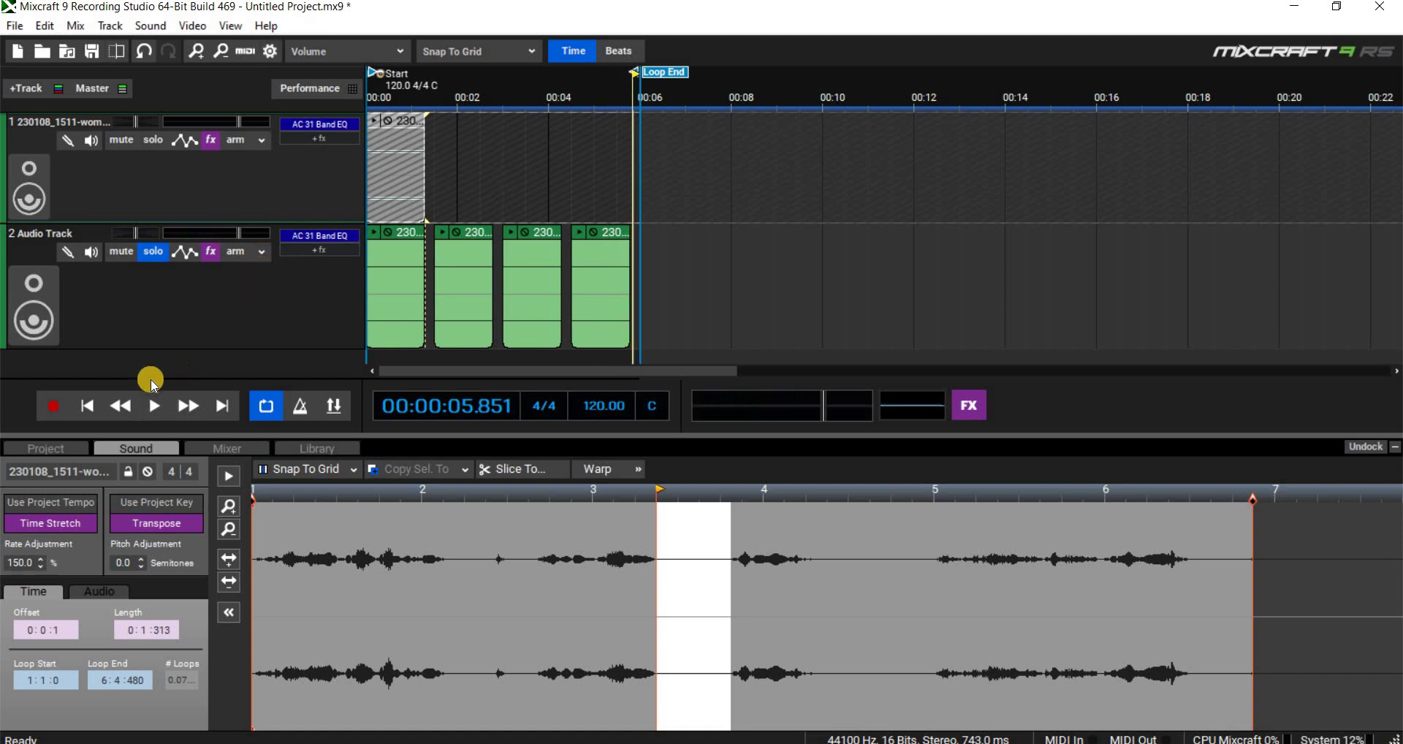
click(101, 411)
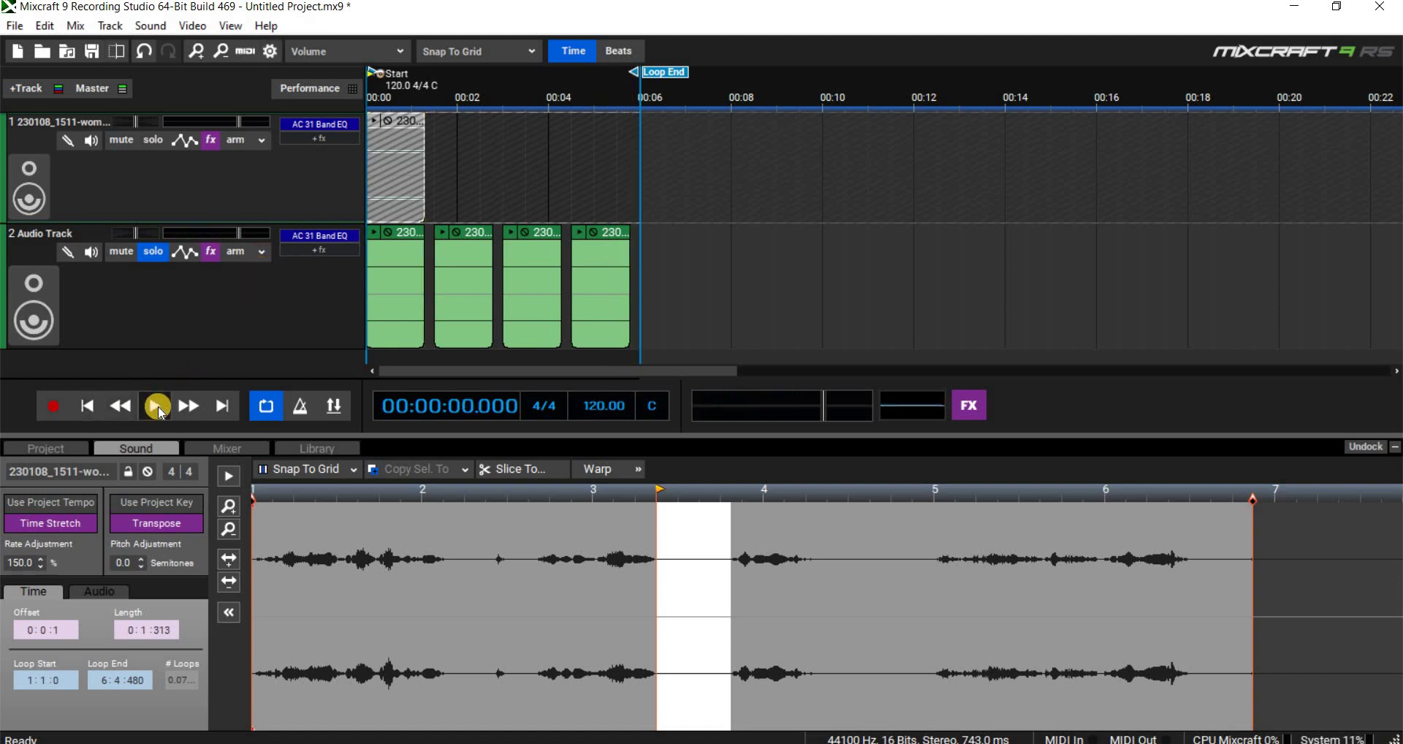
click(158, 406)
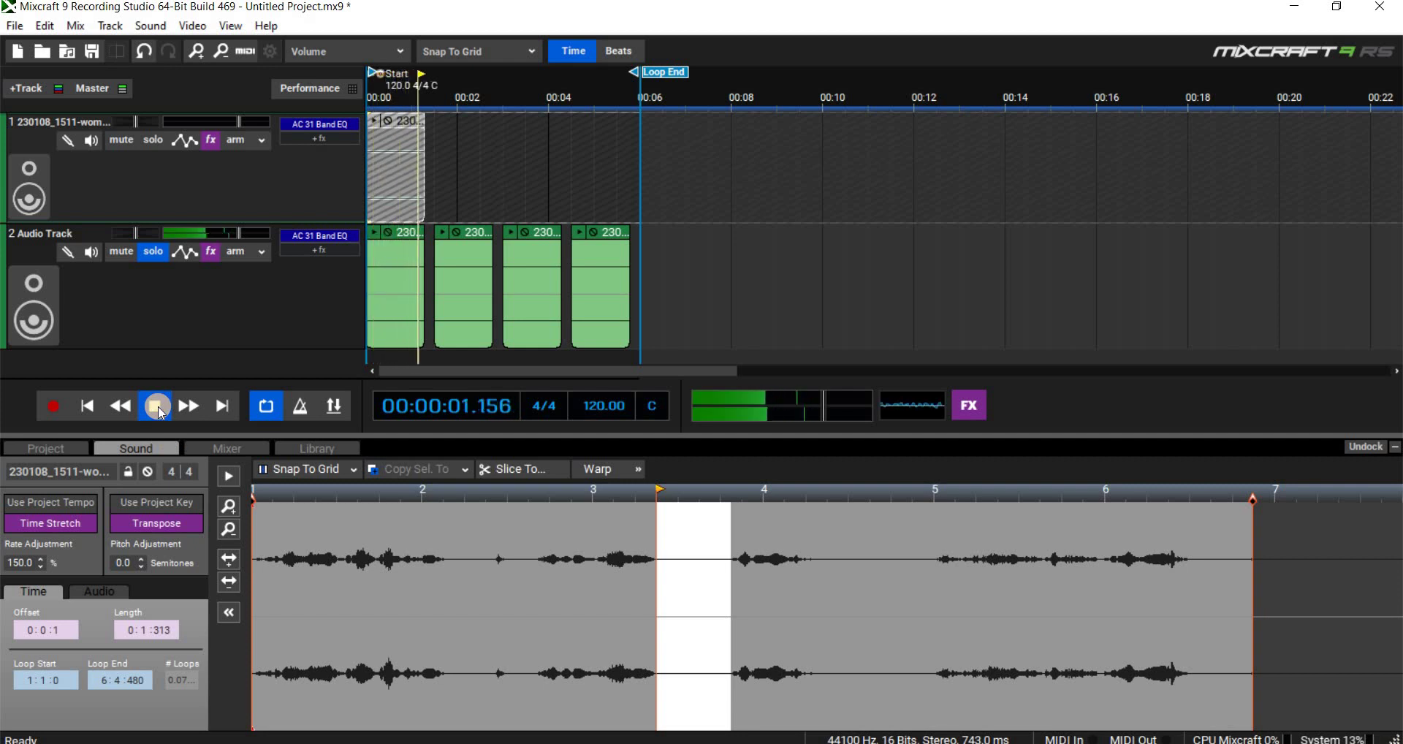
click(164, 325)
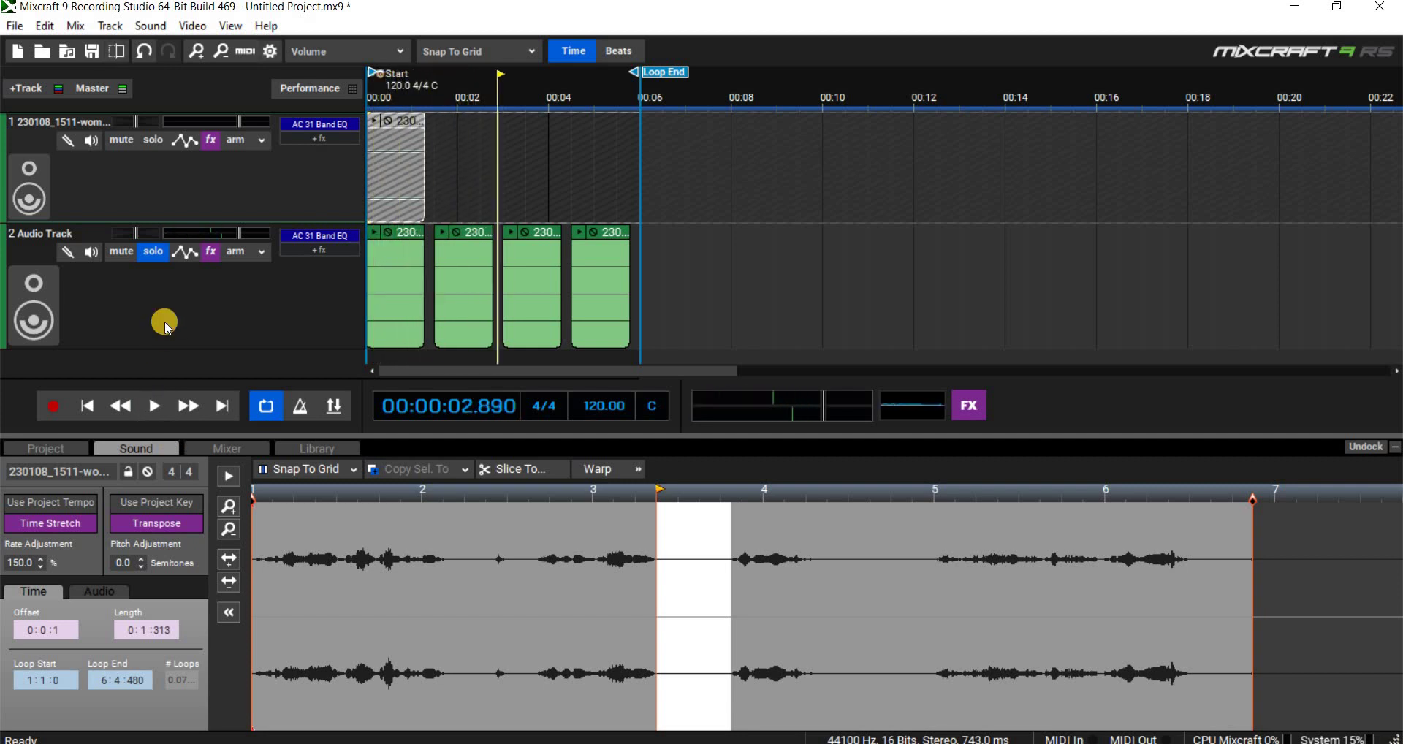
Delete the first track and play the remaining track's looped clips from the start.
right_click(346, 253)
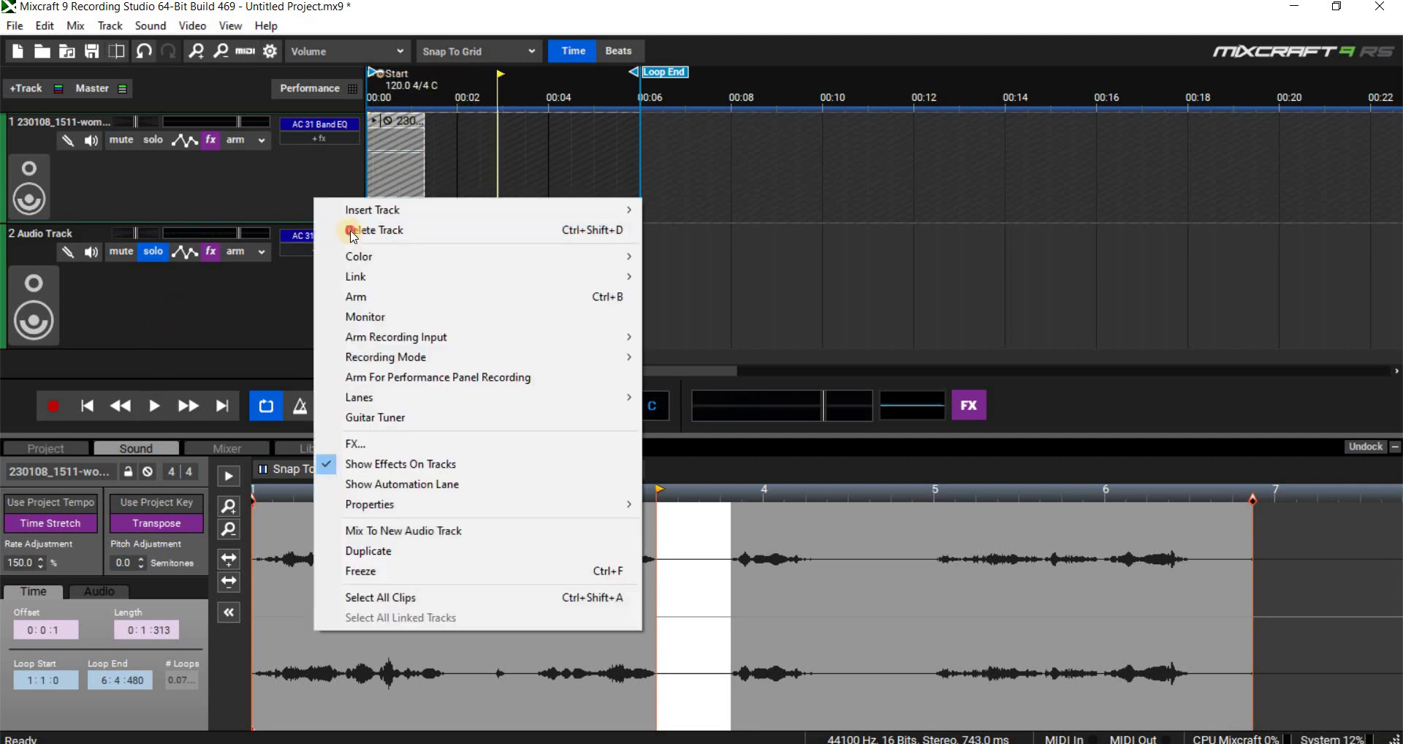
click(358, 141)
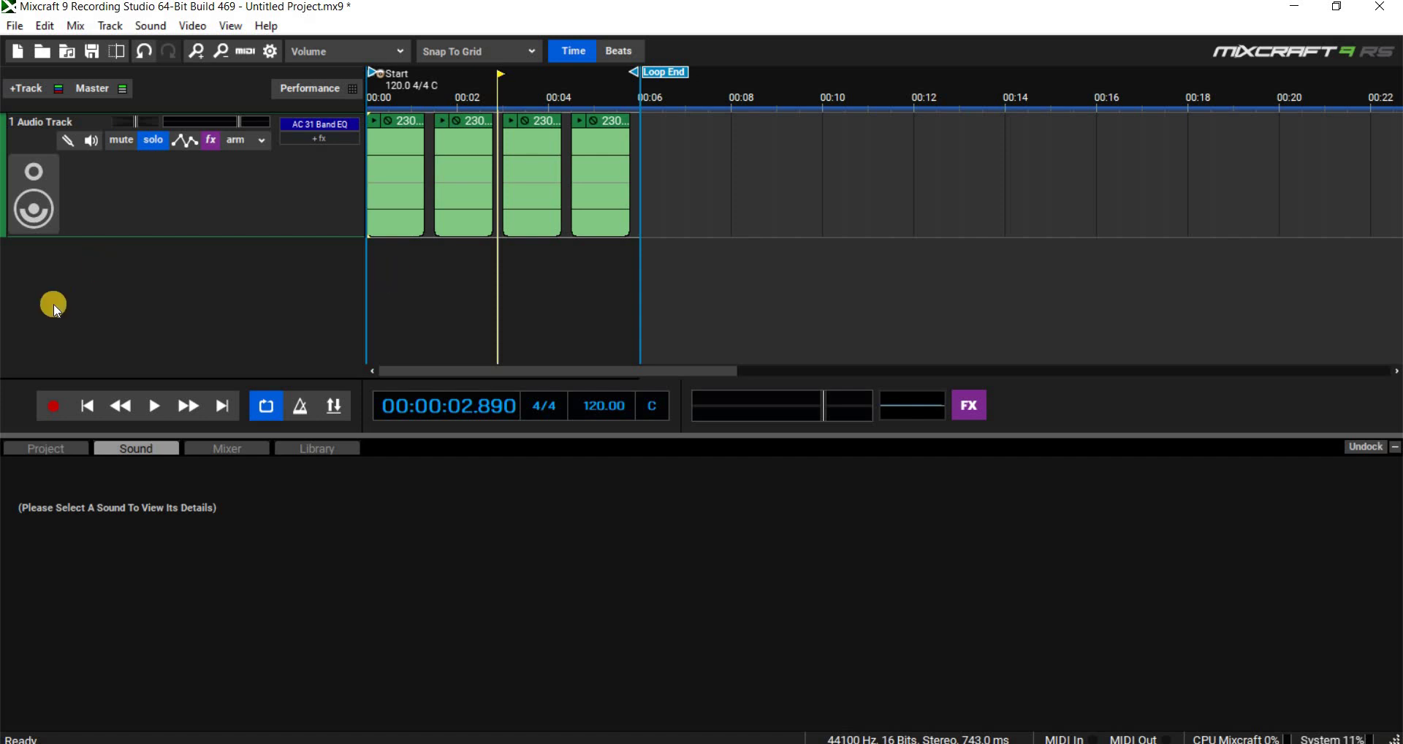
click(83, 408)
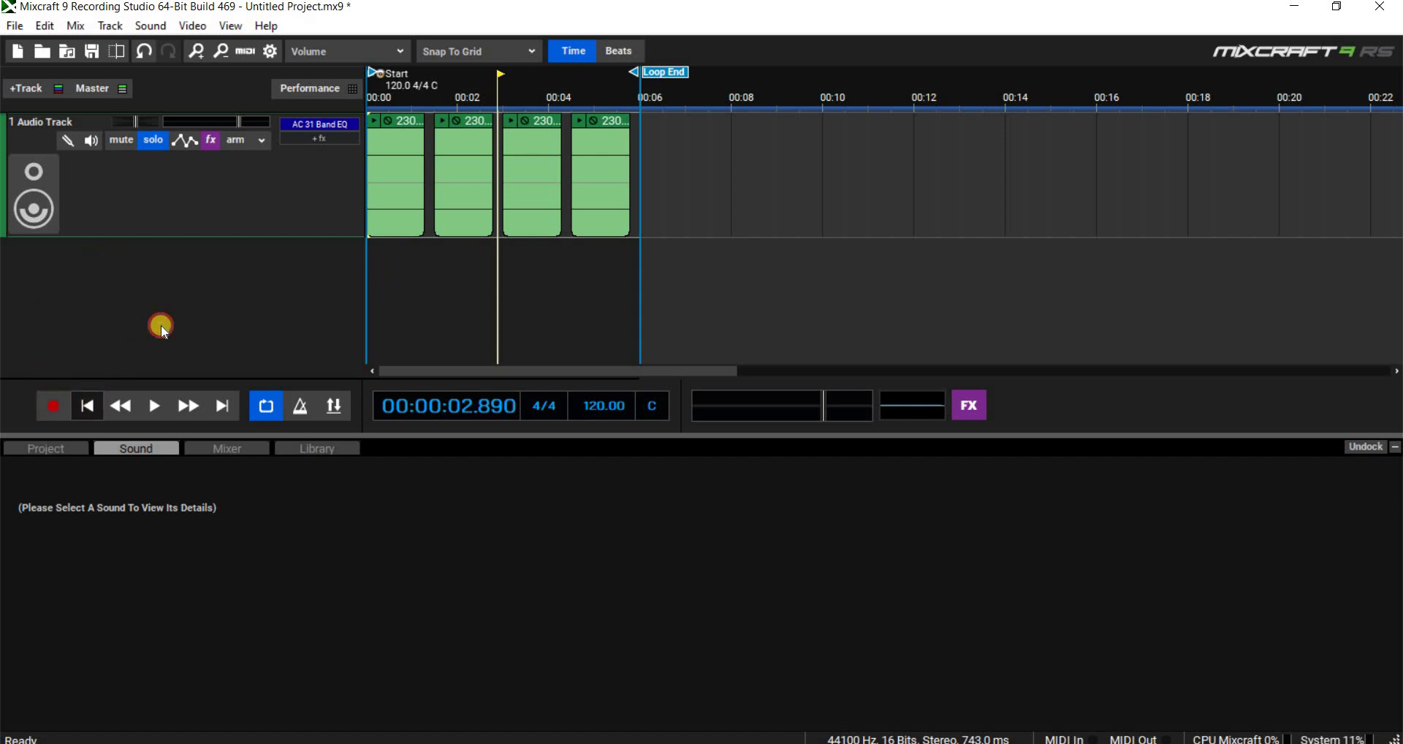
click(159, 406)
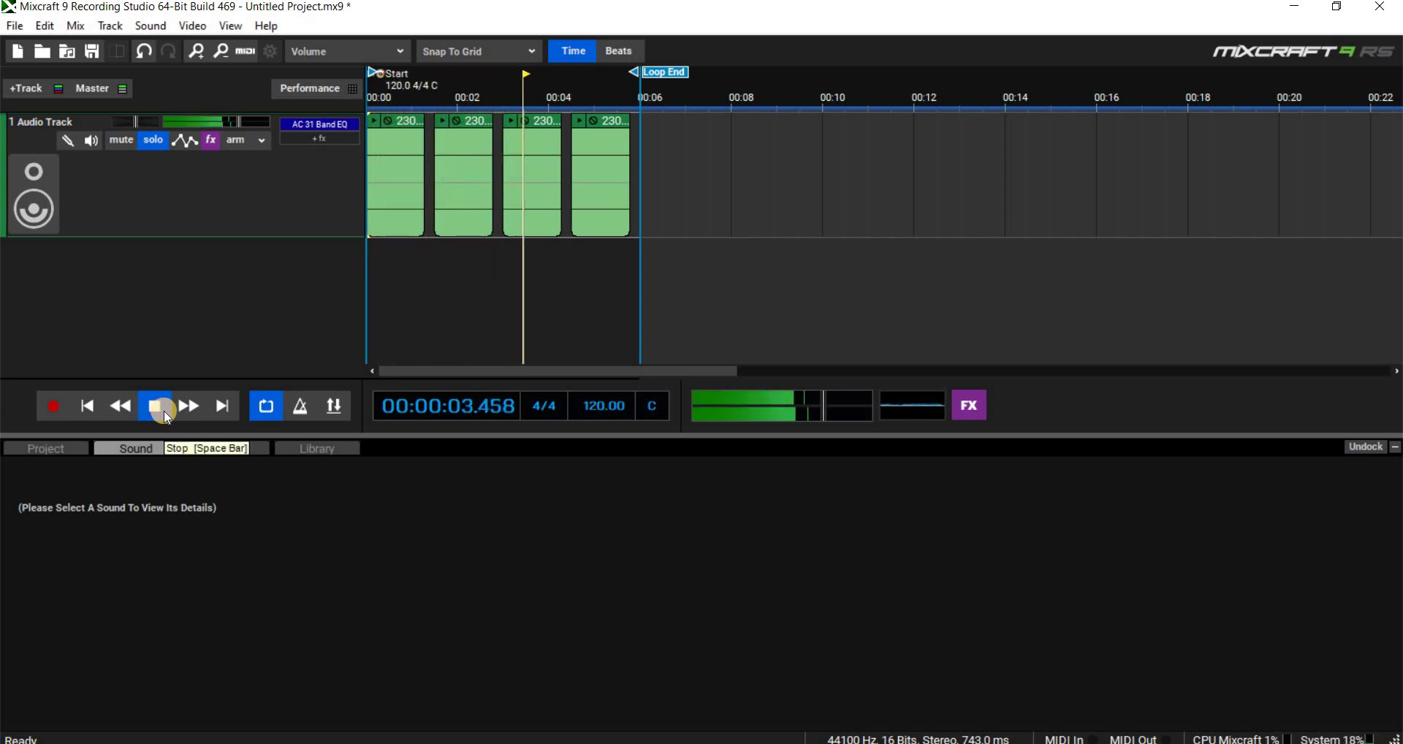
key(space)
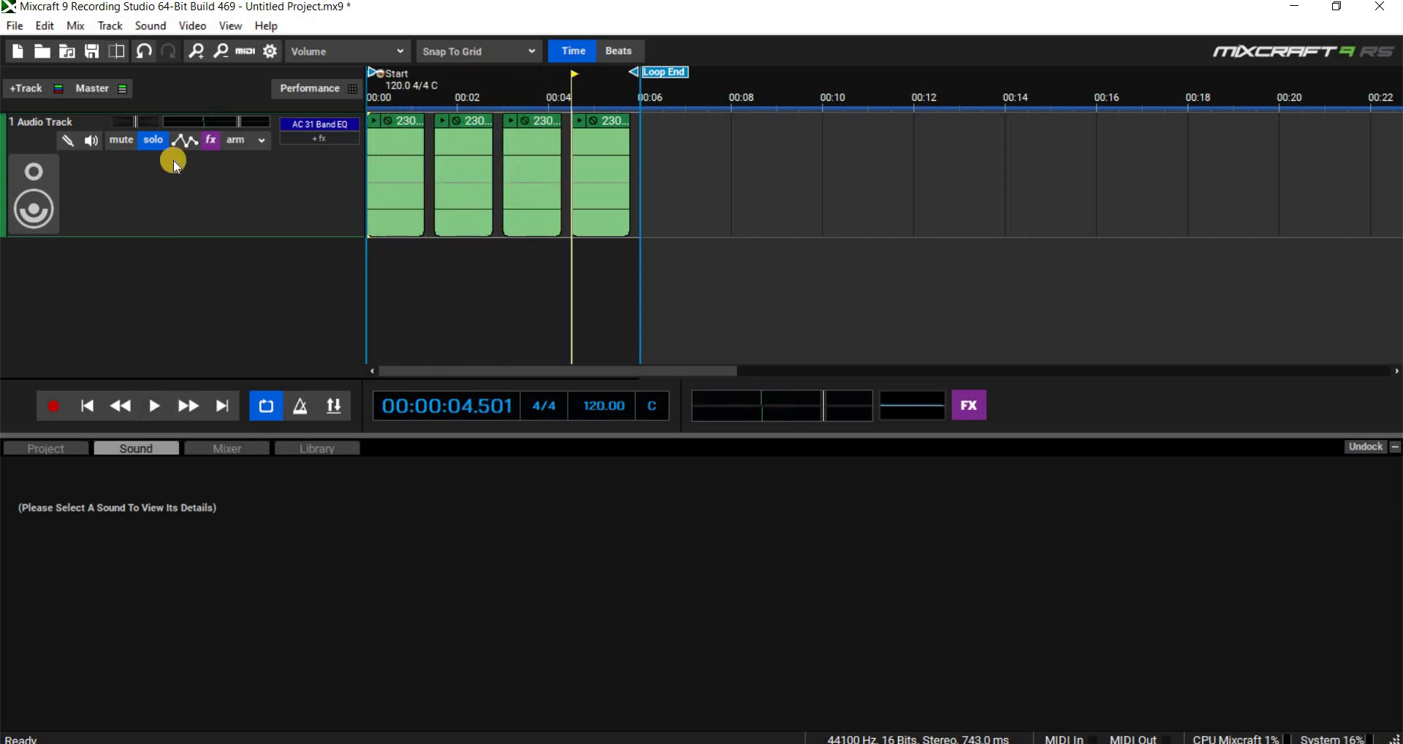
Enlarge the height of the remaining audio track and listen to its looped clips again.
drag(176, 235, 177, 316)
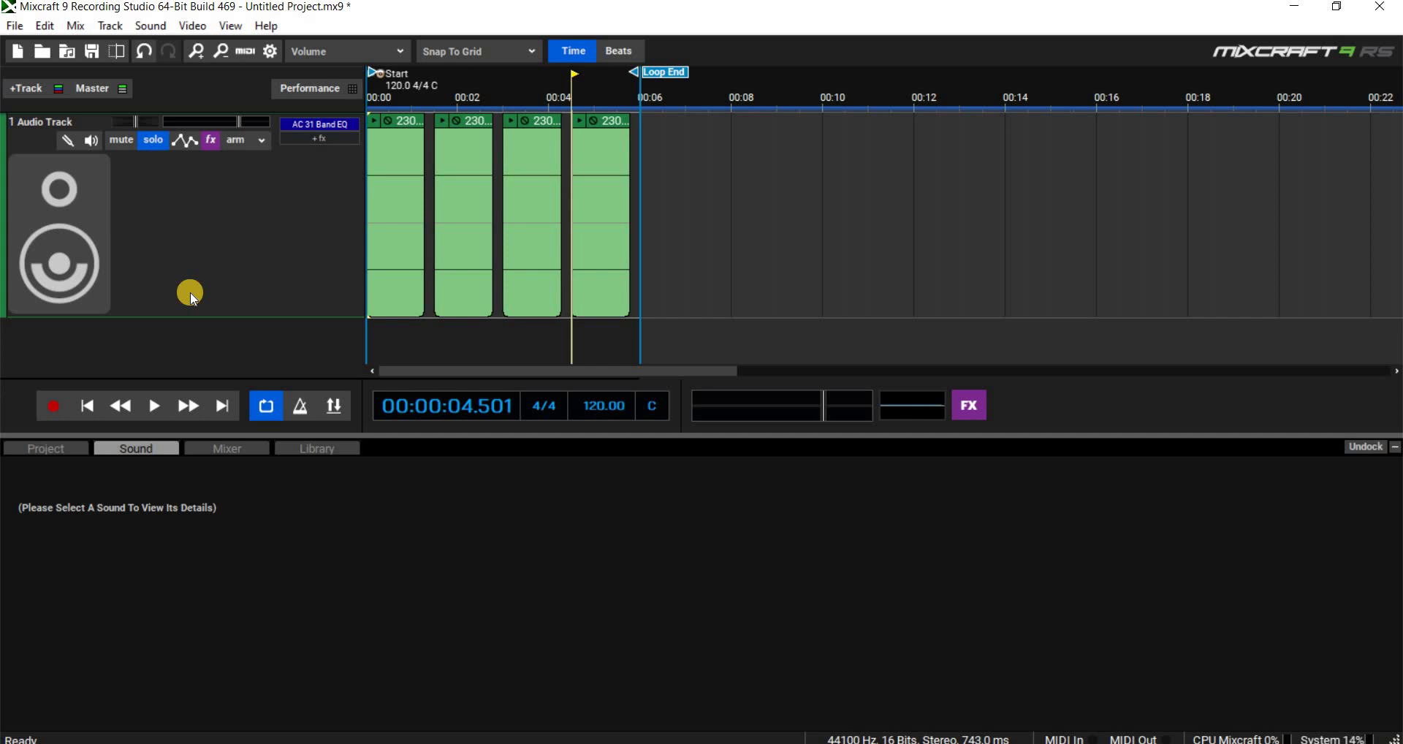
click(166, 414)
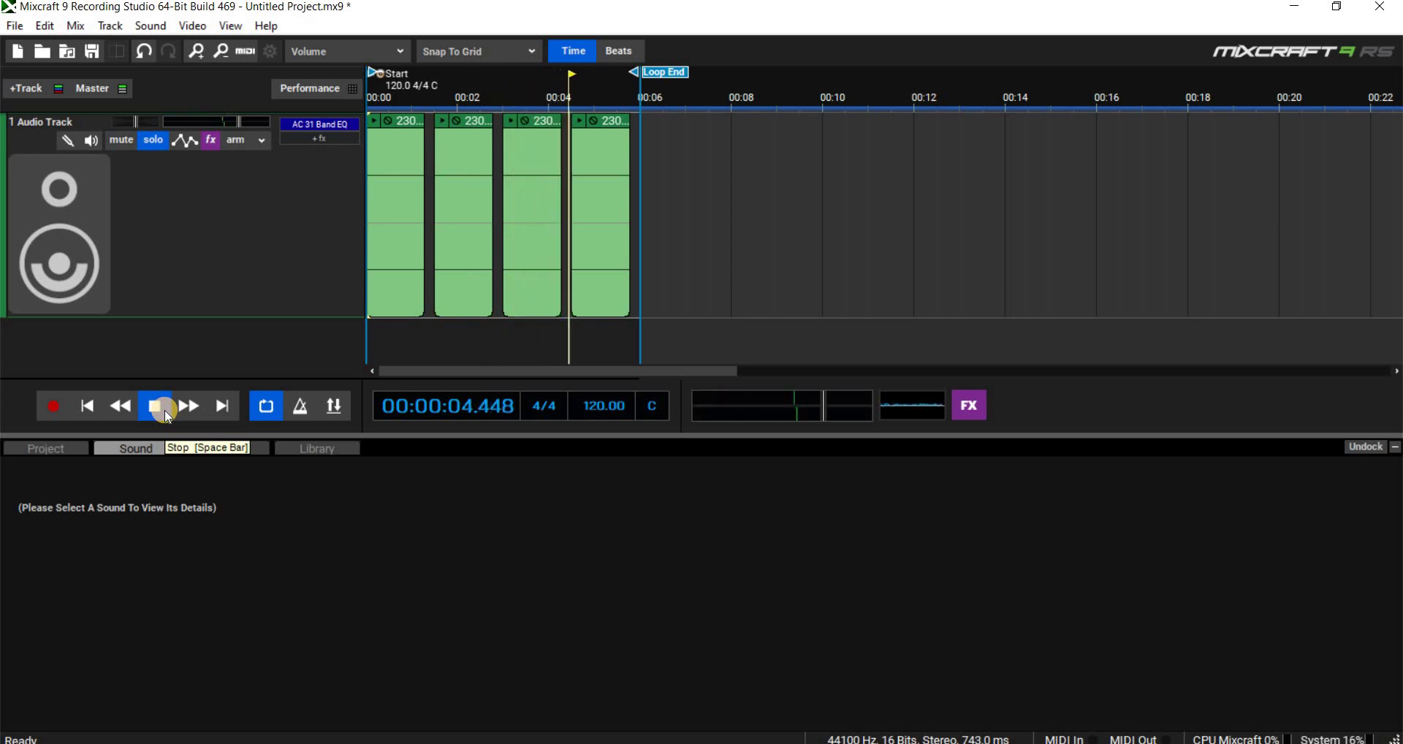
click(164, 409)
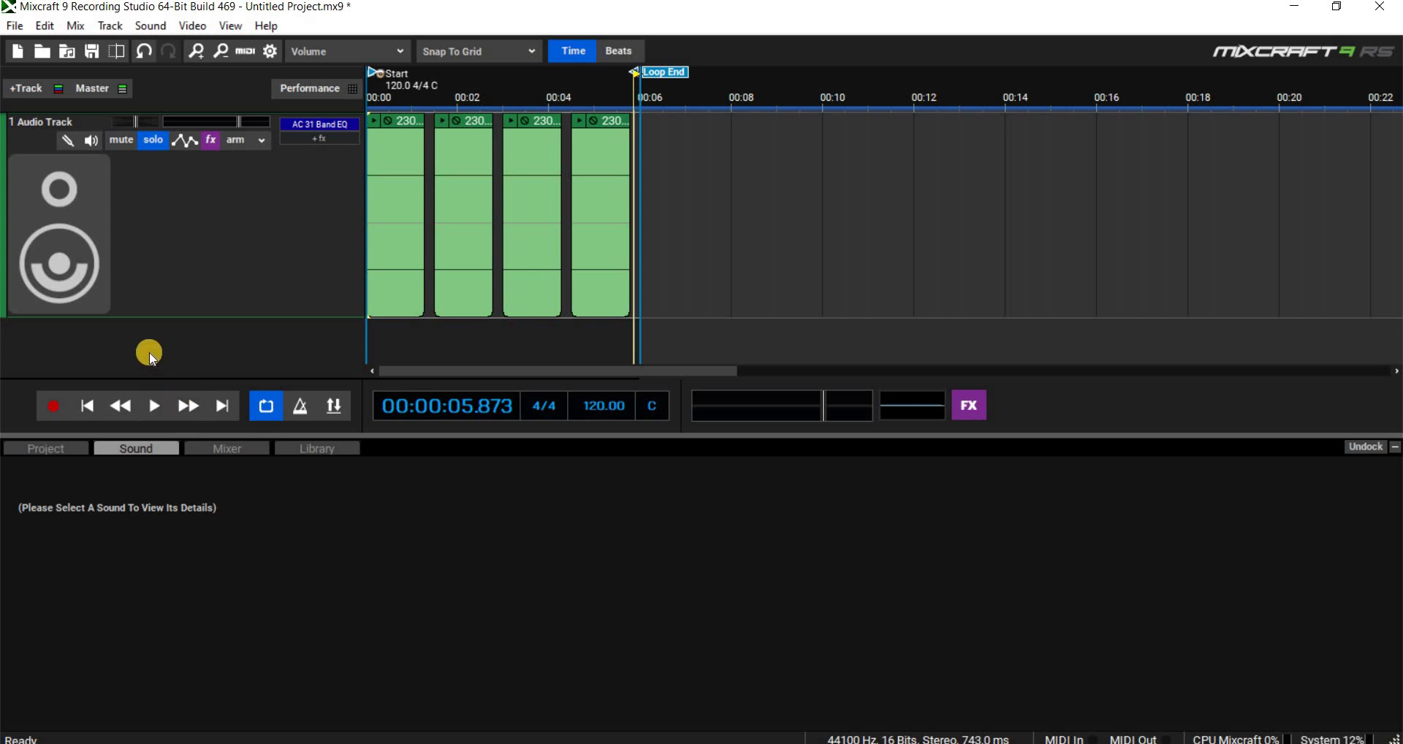
Mix the project down without saving it to a WAV file on the Desktop, named with a first name plus "WAV SAMPLED", and close the playback preview.
click(16, 26)
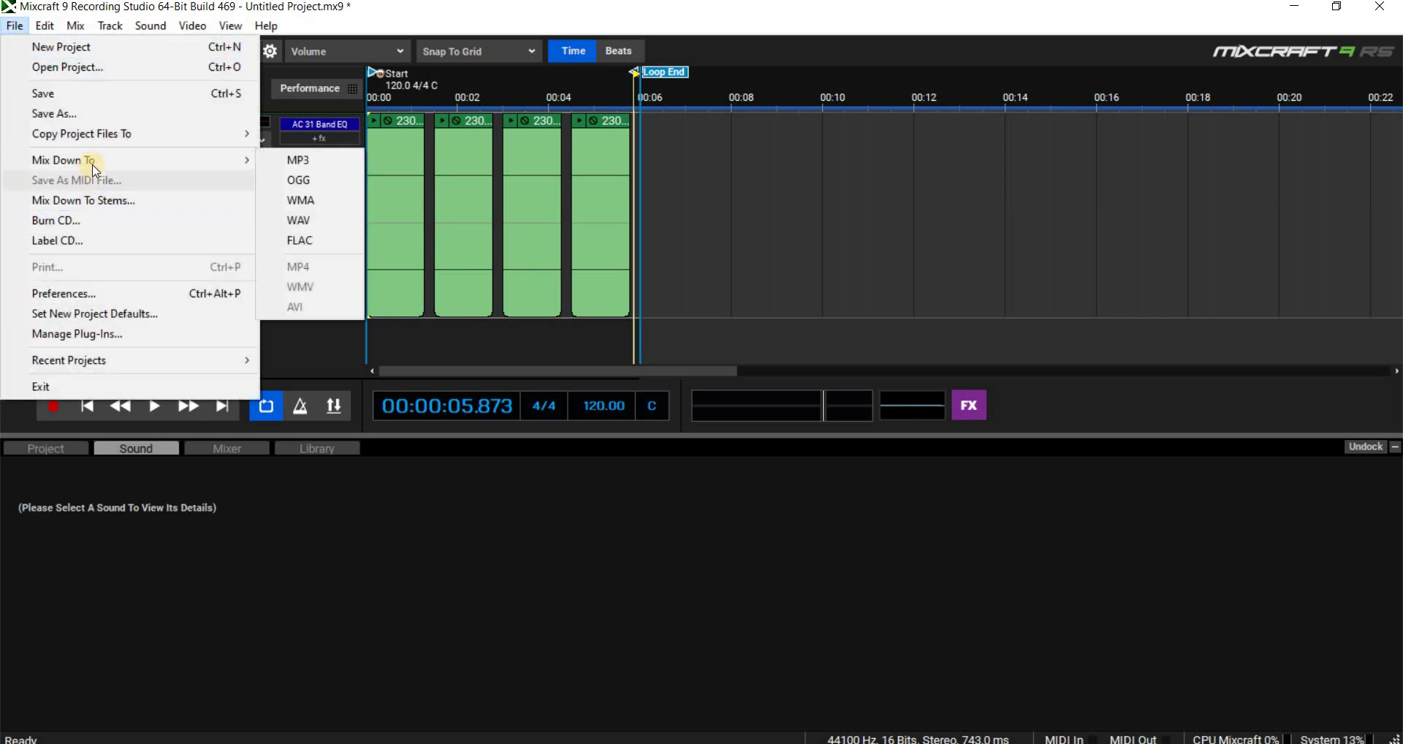
mouse_move(95, 170)
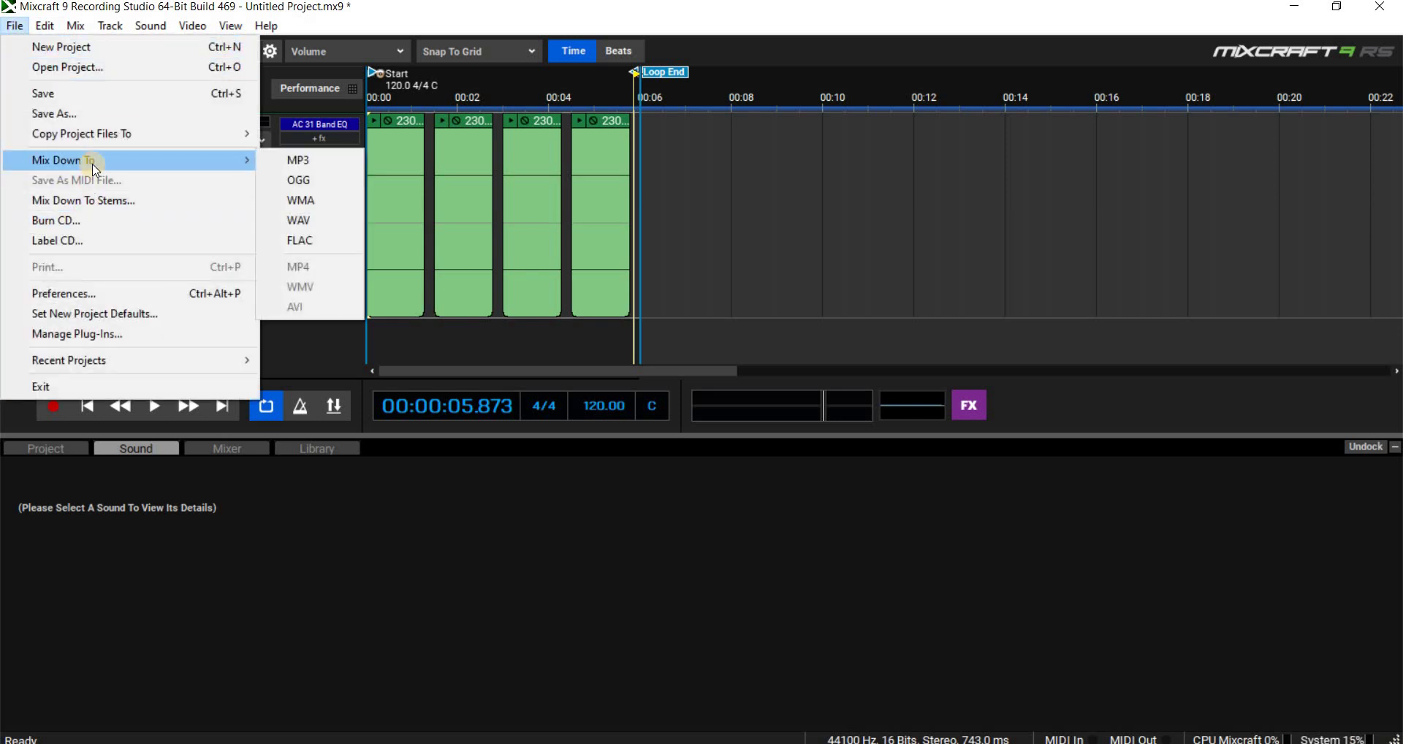
click(296, 240)
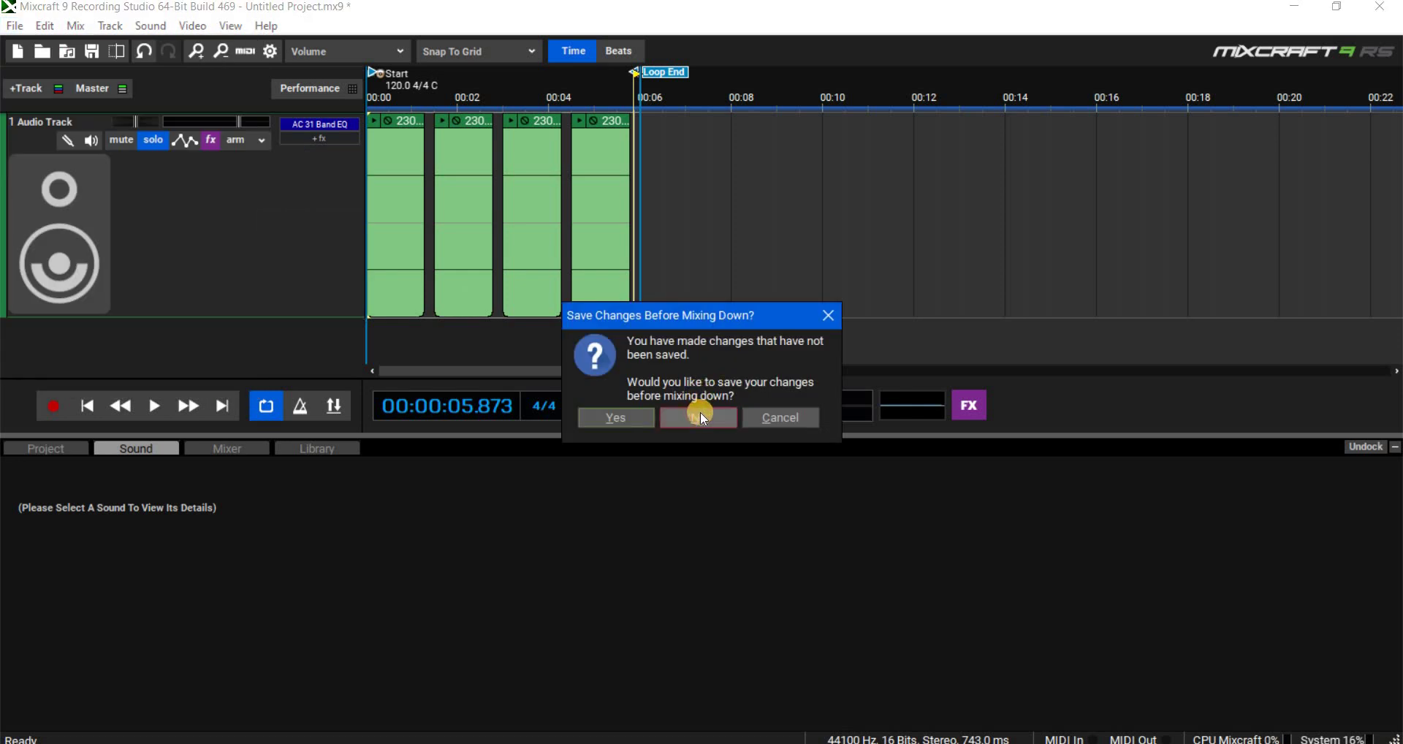
click(698, 415)
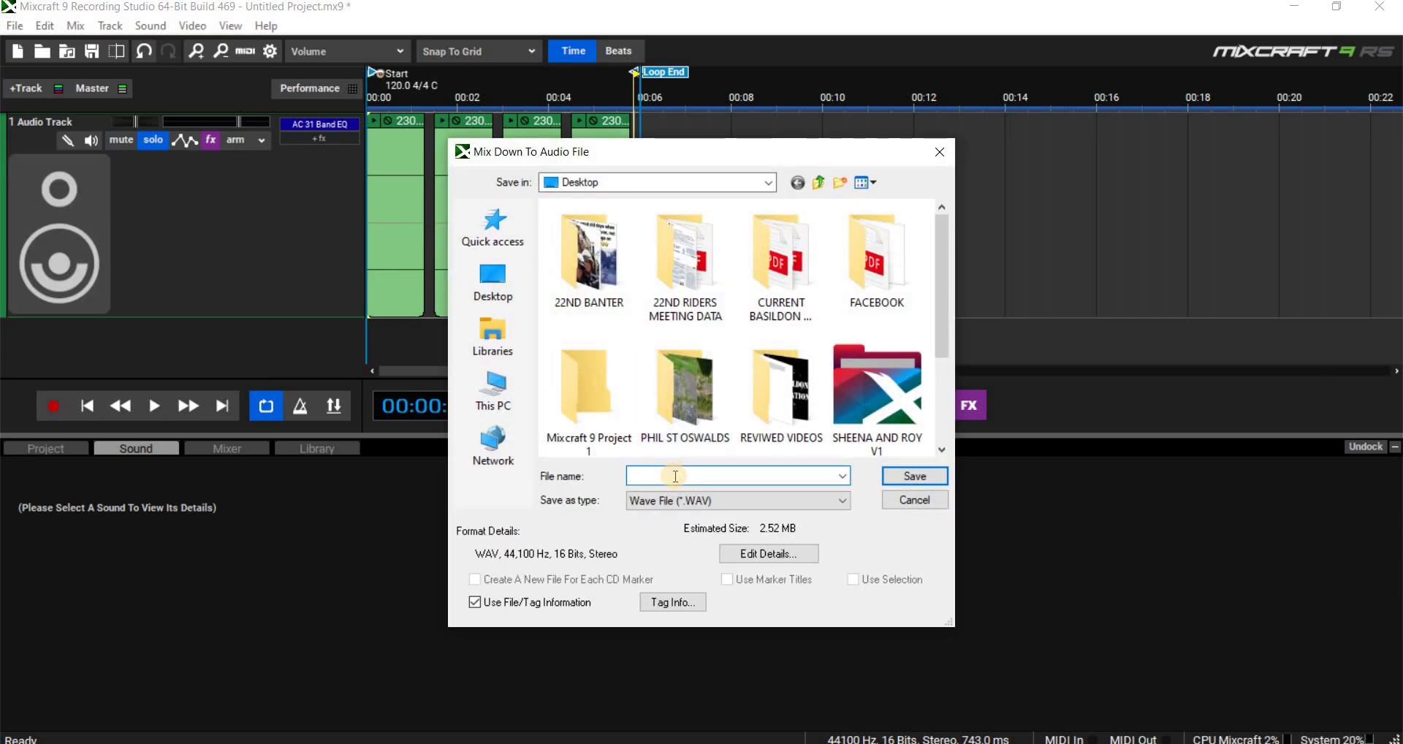
text(P)
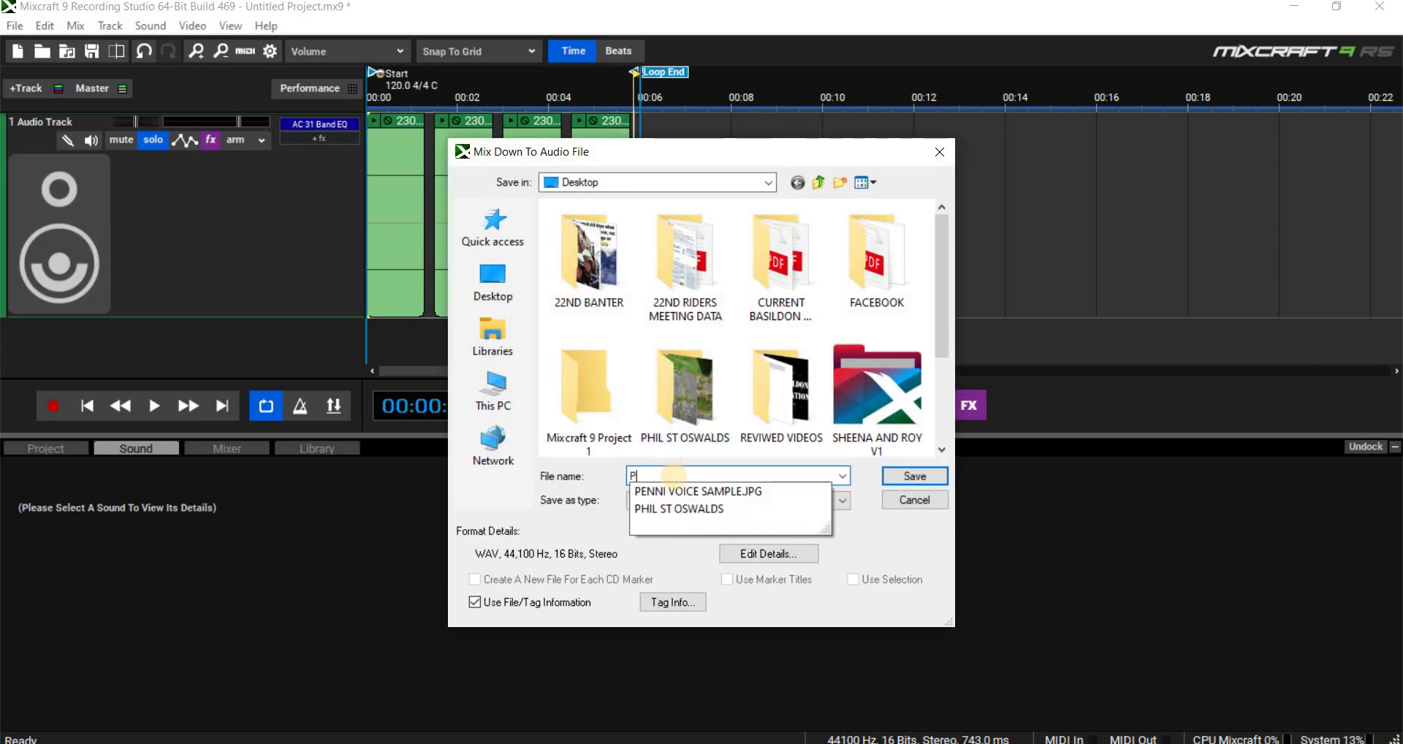
text(ENNI WAV SAMPLED)
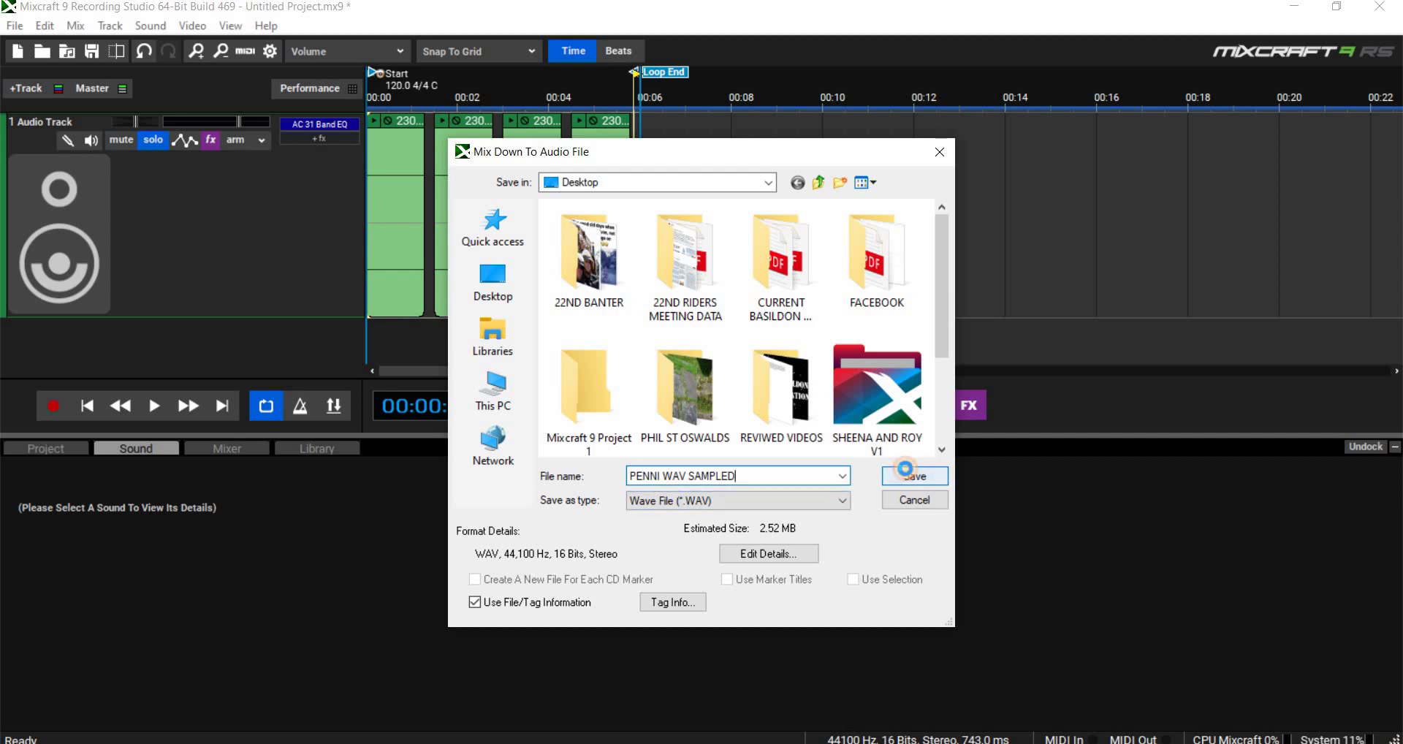
click(905, 470)
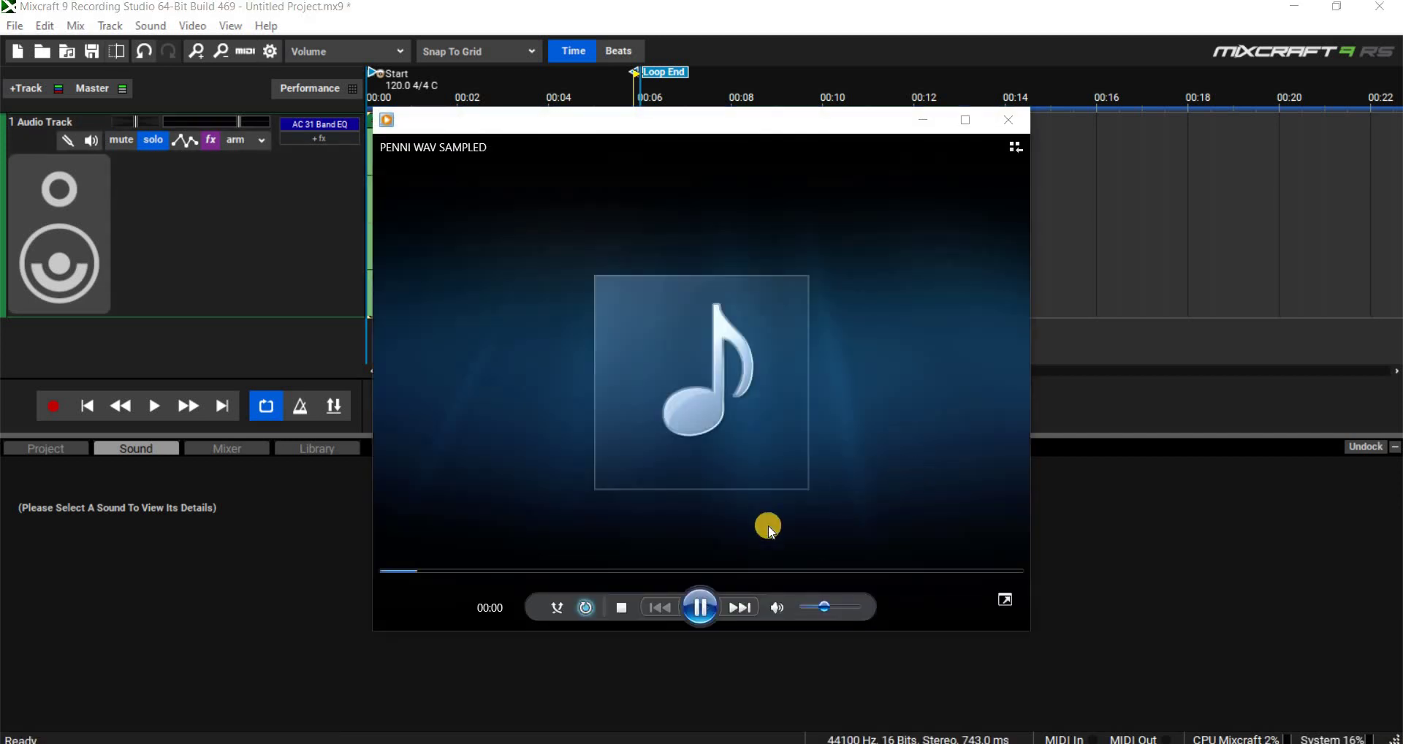
click(701, 609)
click(1029, 123)
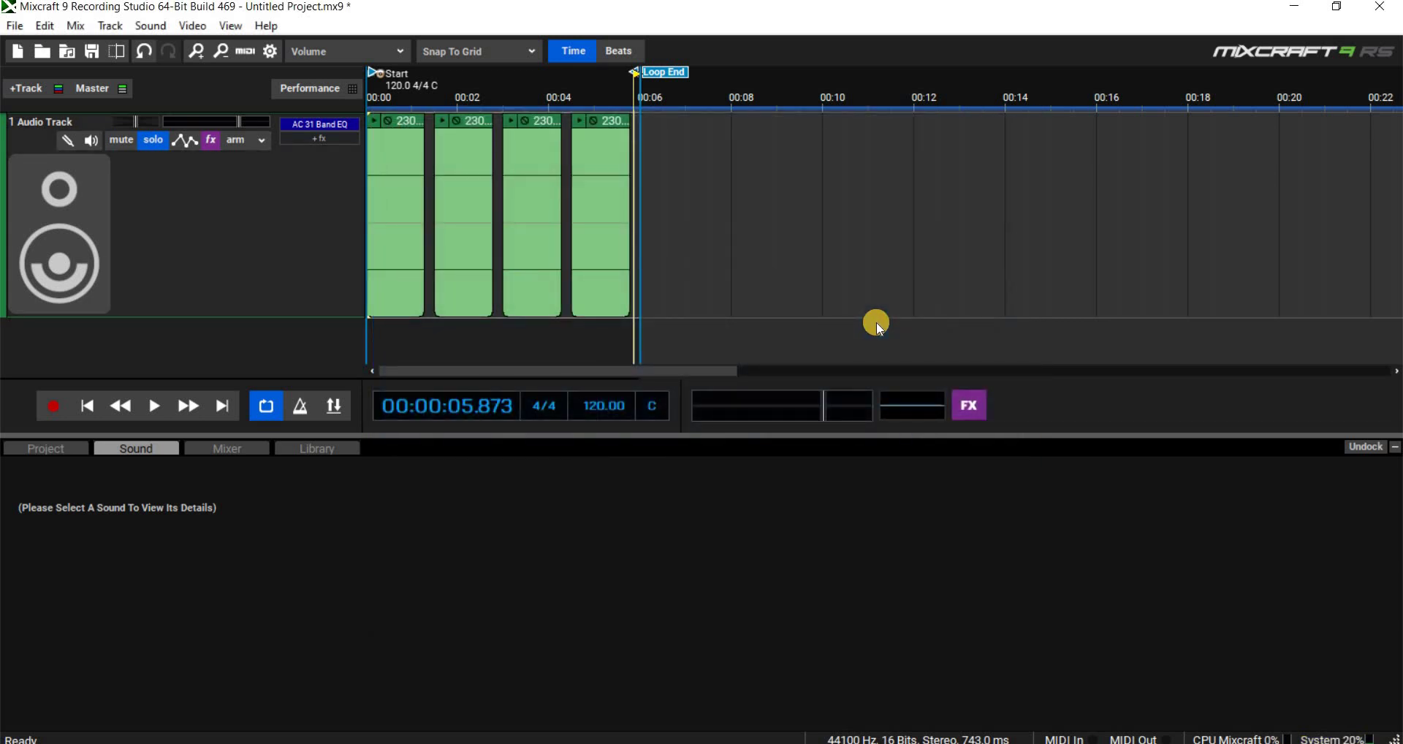
Show the master track's Voxengo Spectrum Analyzer, play the looped clips to examine their frequency spectrum, and close the analyzer.
click(979, 403)
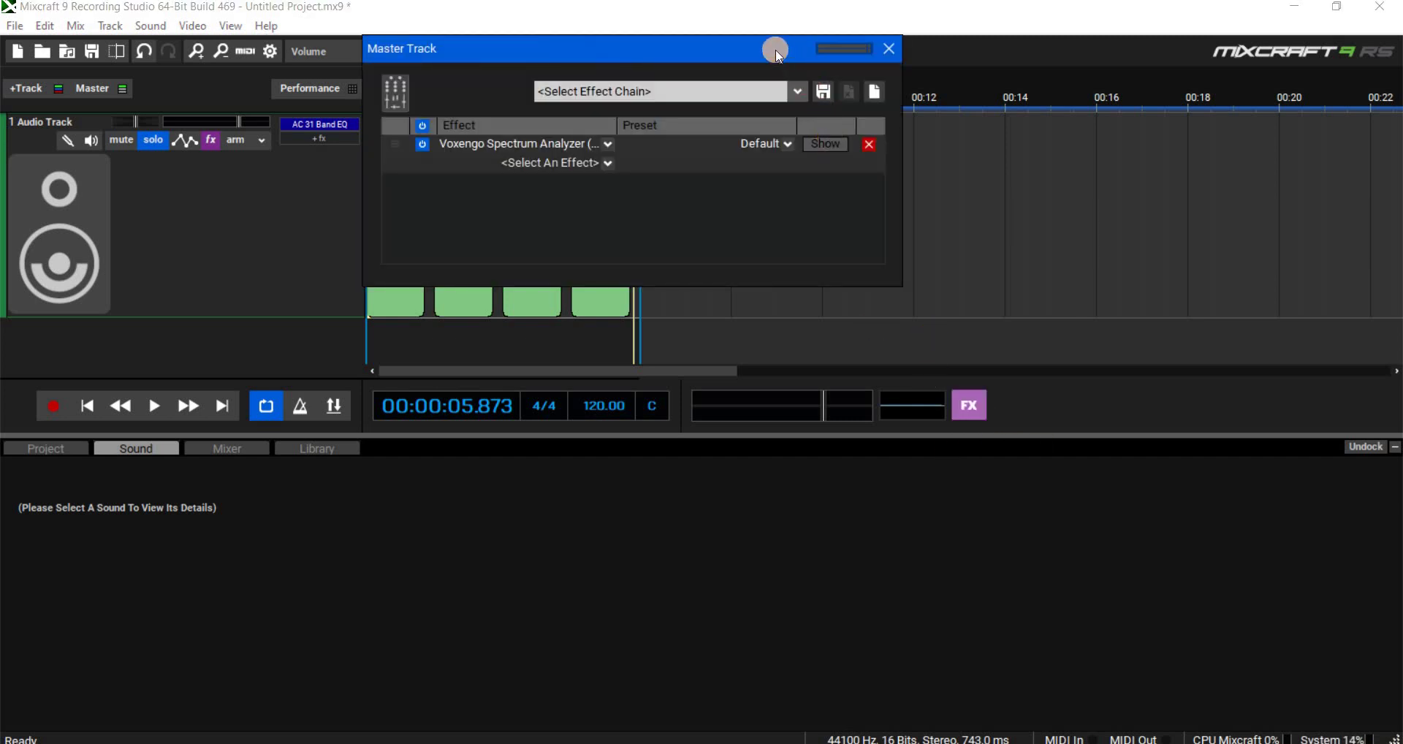
drag(779, 54, 1112, 86)
click(1136, 70)
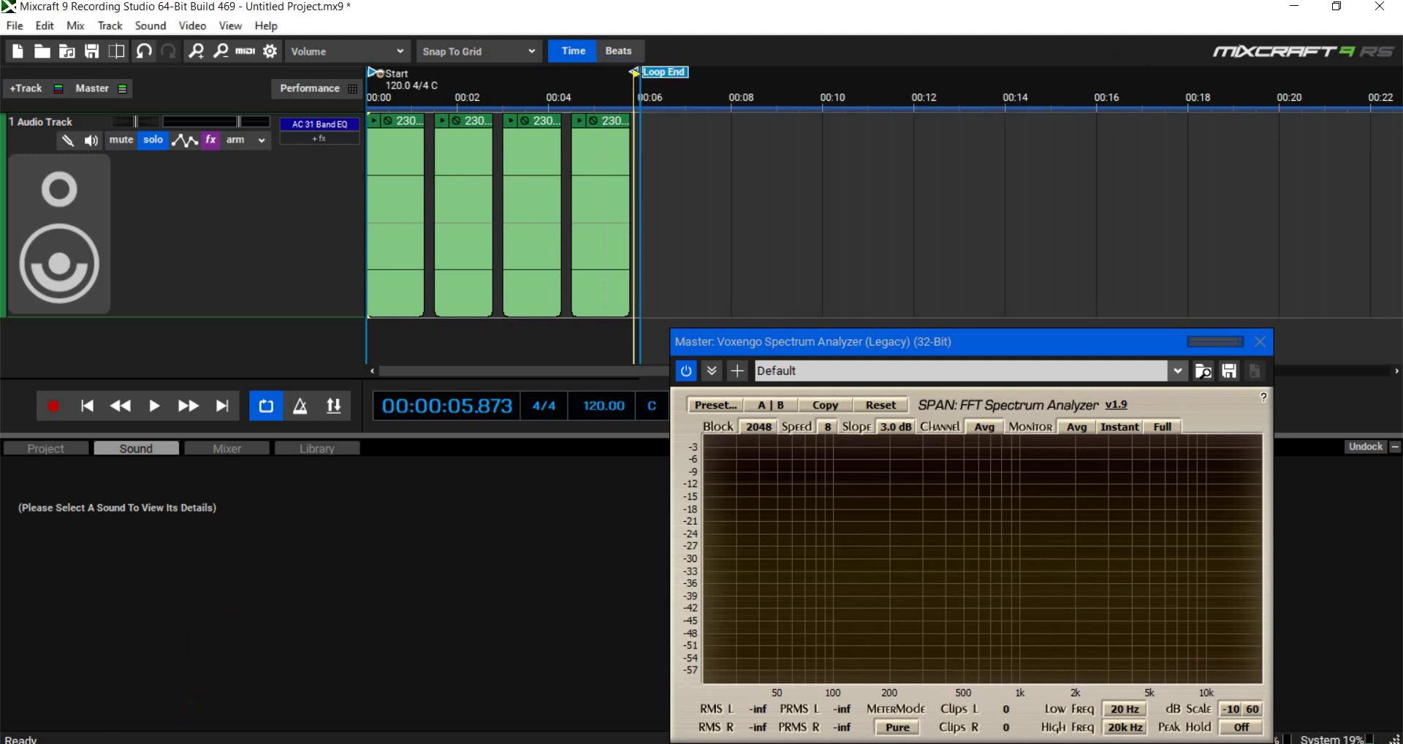
click(160, 410)
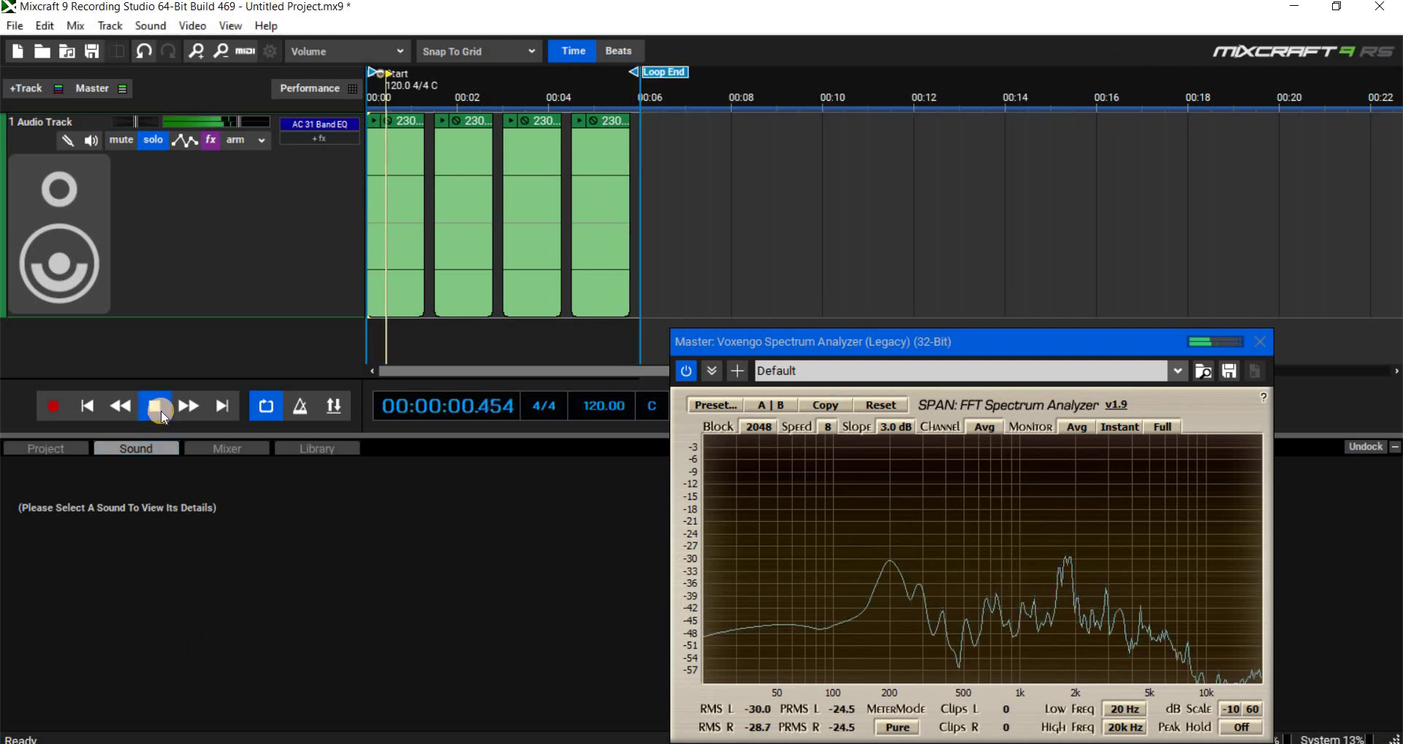
click(1107, 235)
click(1240, 360)
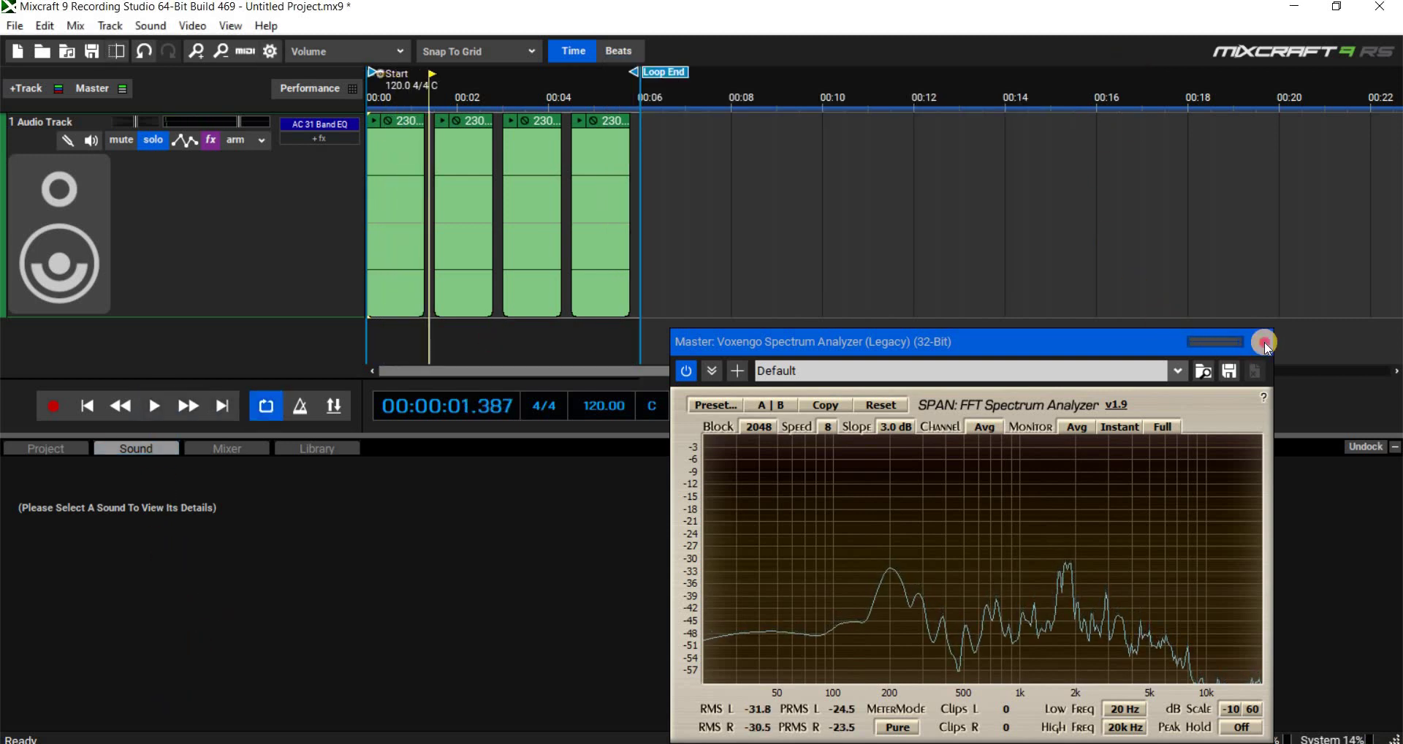
click(1260, 342)
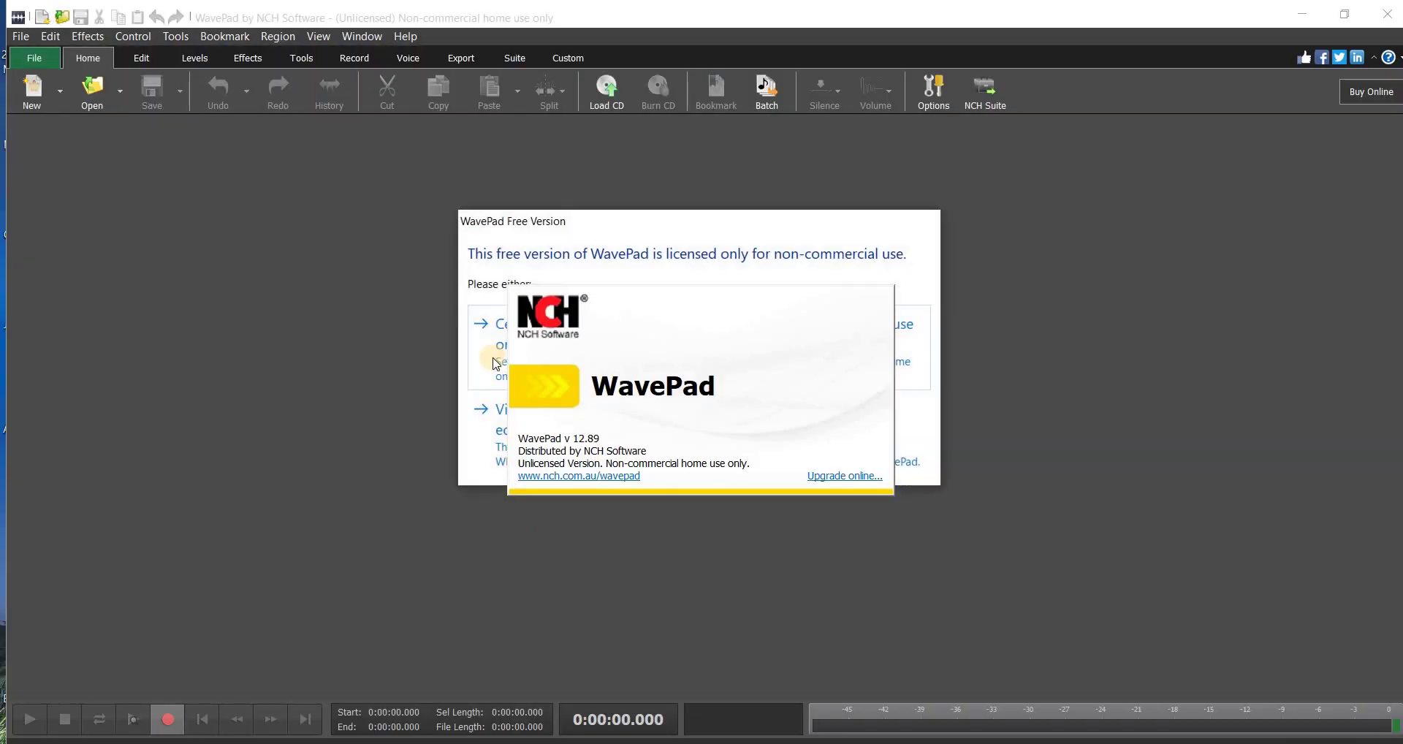
Switch to WavePad, load the desktop file "230108_1511-woman hmm NPISE REDUCED" into it, and maximize the window.
click(1345, 14)
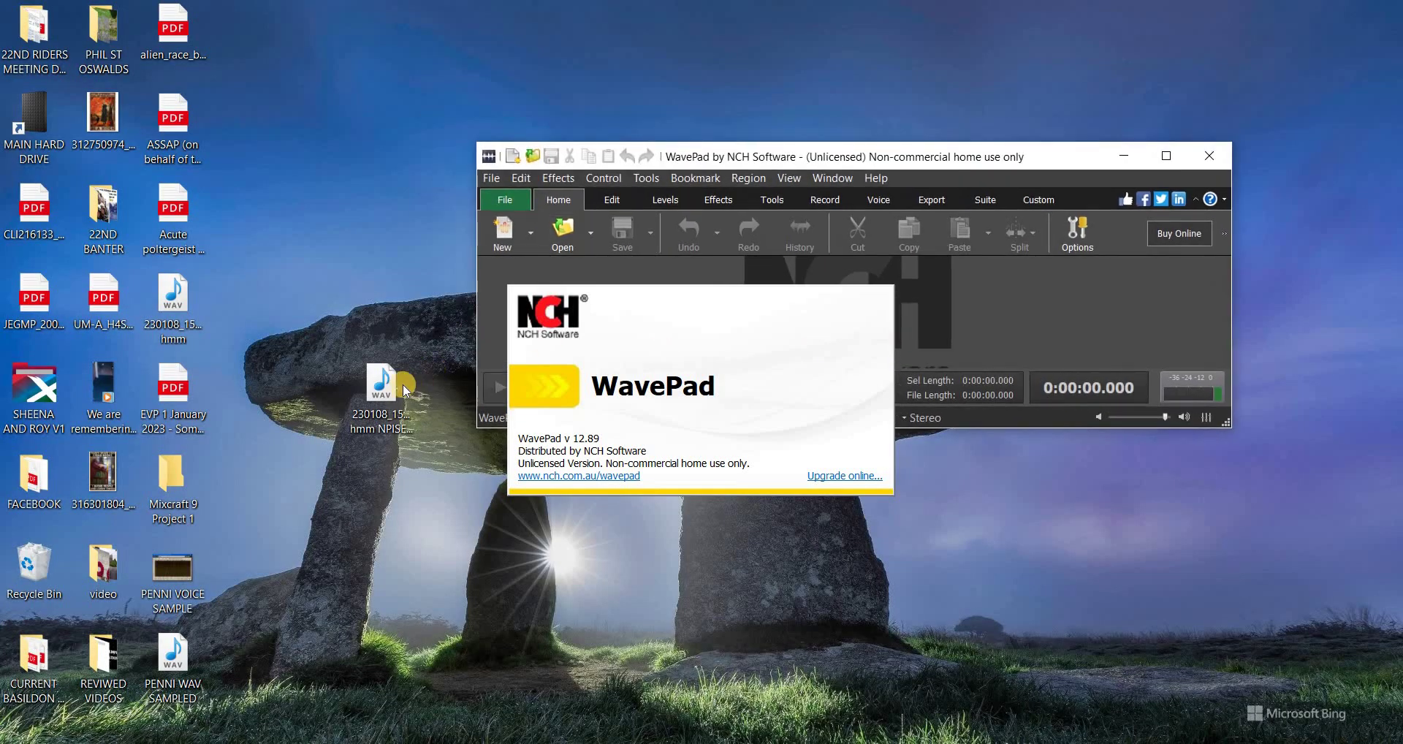
click(360, 392)
drag(453, 358, 668, 306)
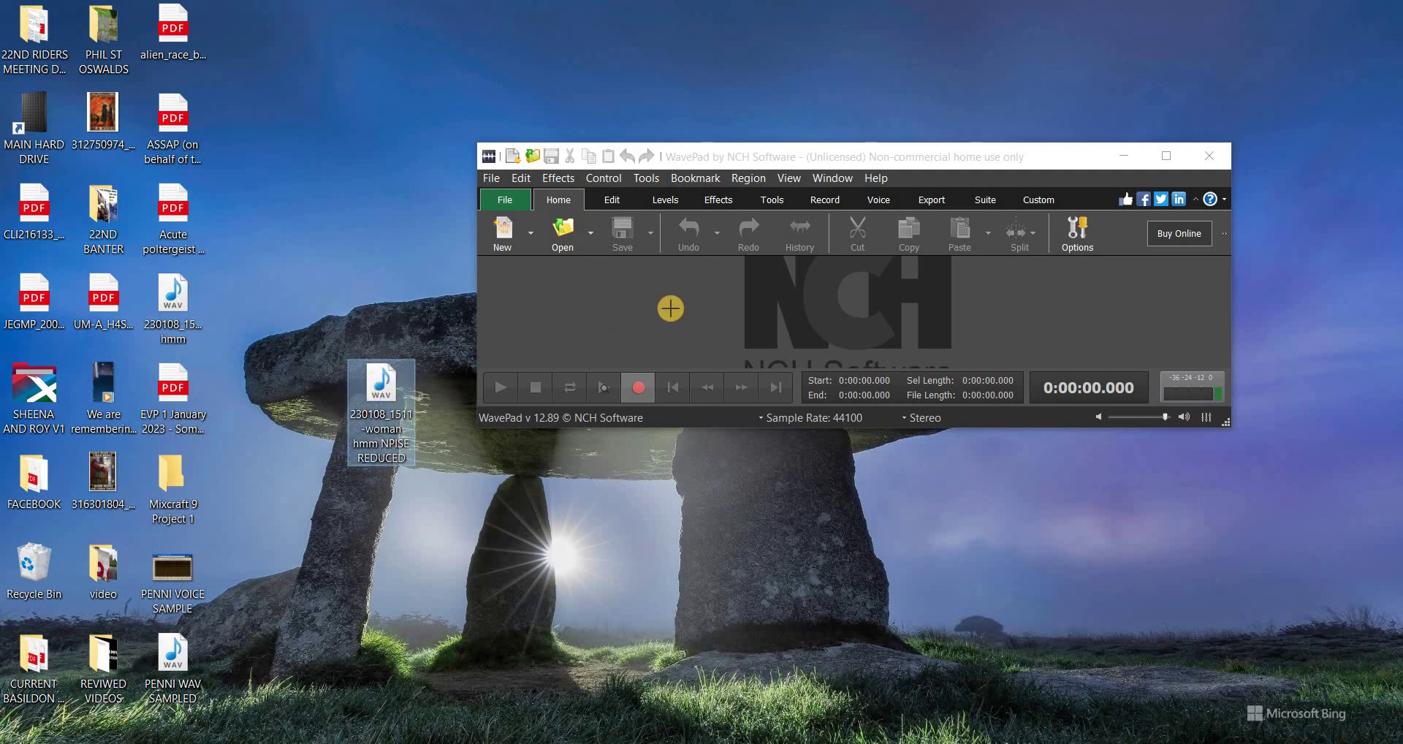
click(1177, 155)
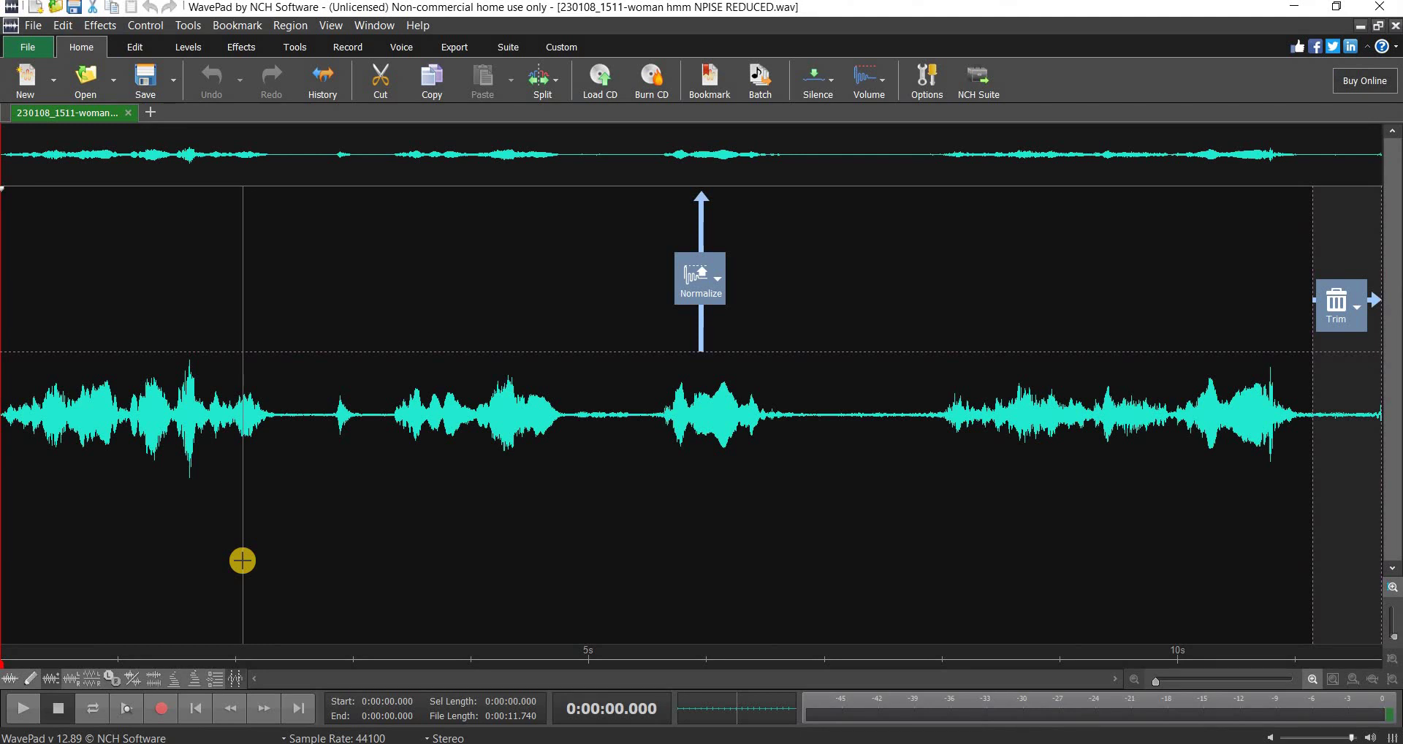
Audition the quiet pause following the third main voice burst and select it from about 6.6 to 7.9 s.
click(783, 475)
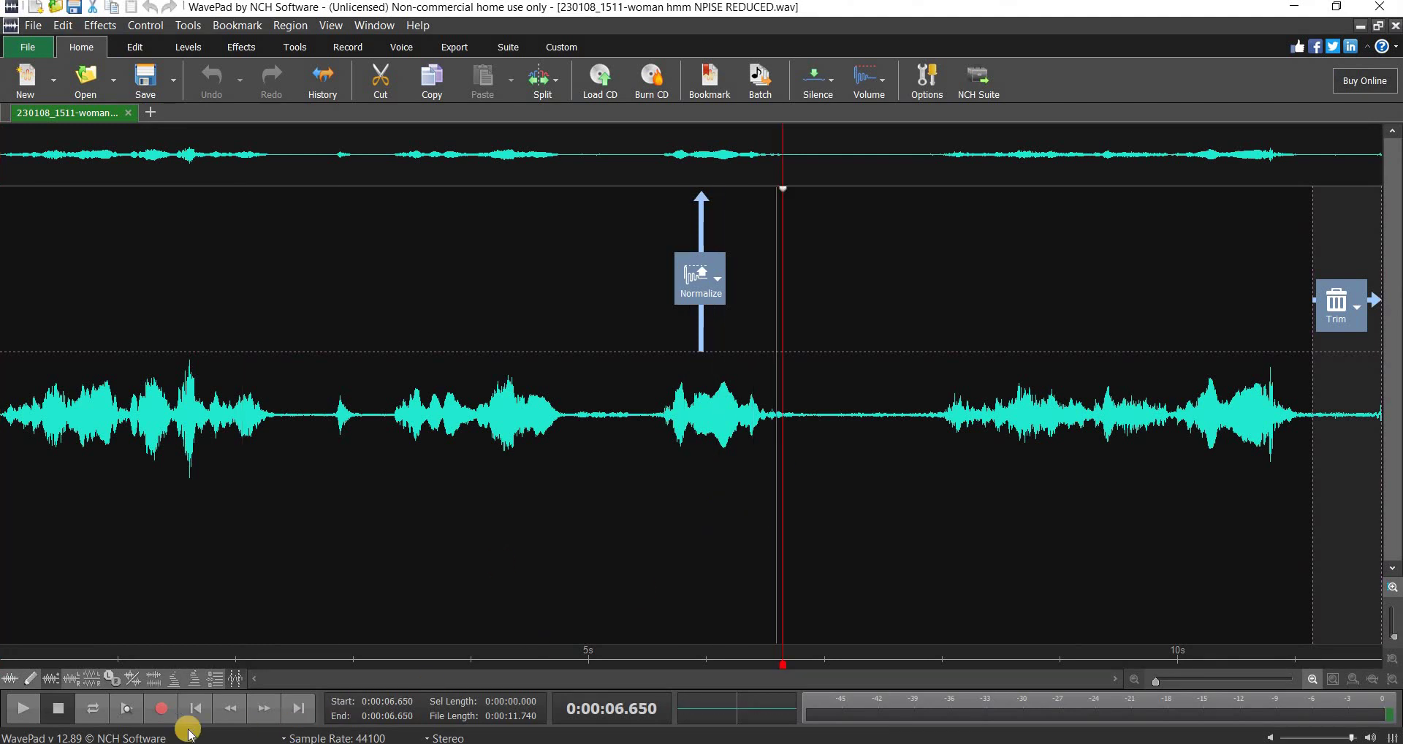
click(30, 709)
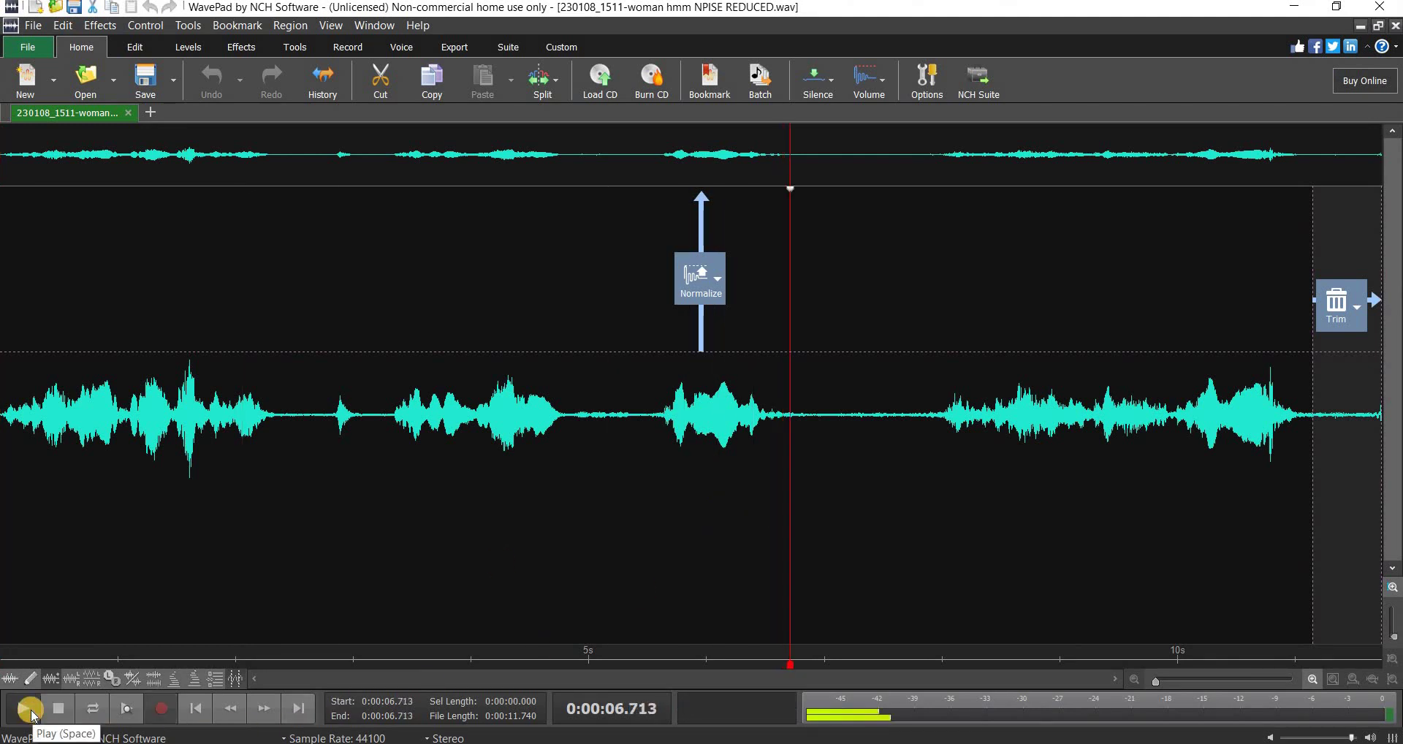
click(768, 466)
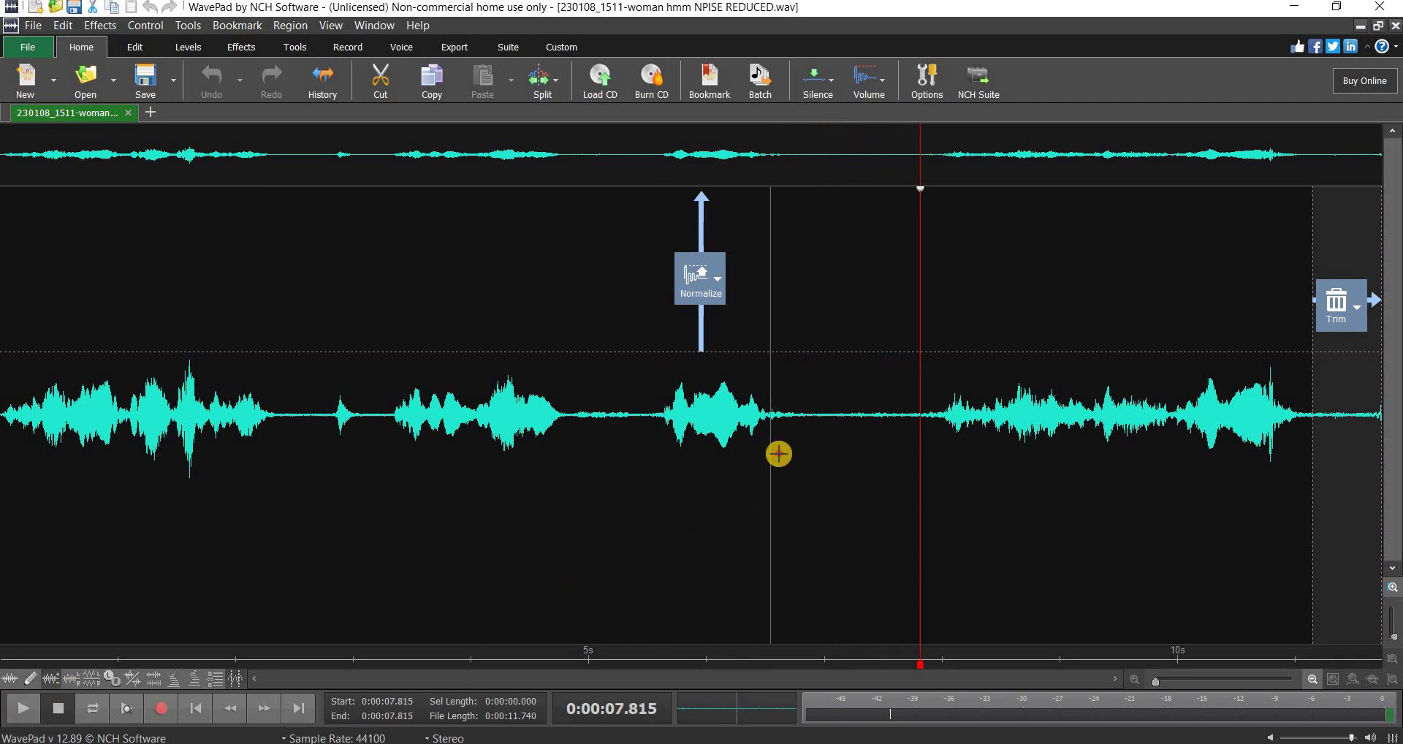
drag(779, 454, 925, 441)
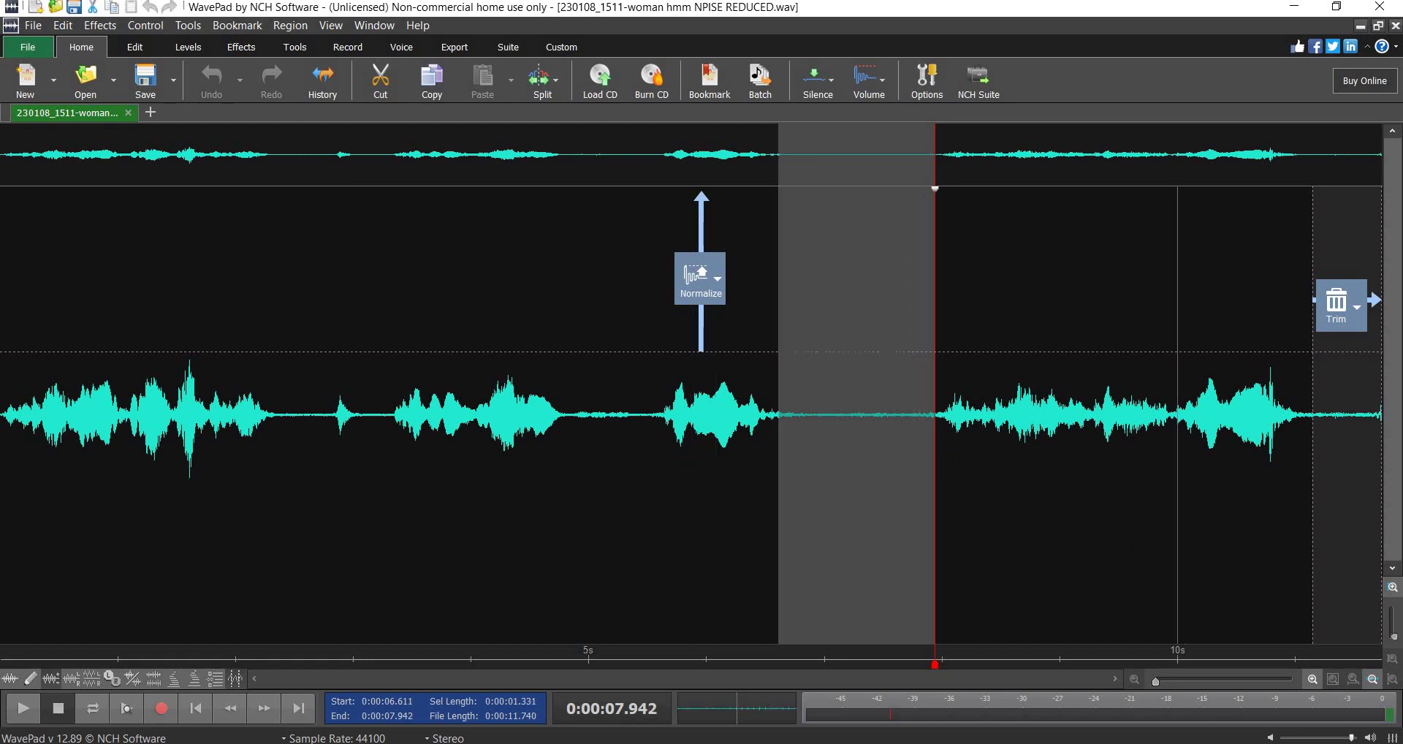
Grab a noise sample from the selected pause for spectral subtraction.
click(84, 28)
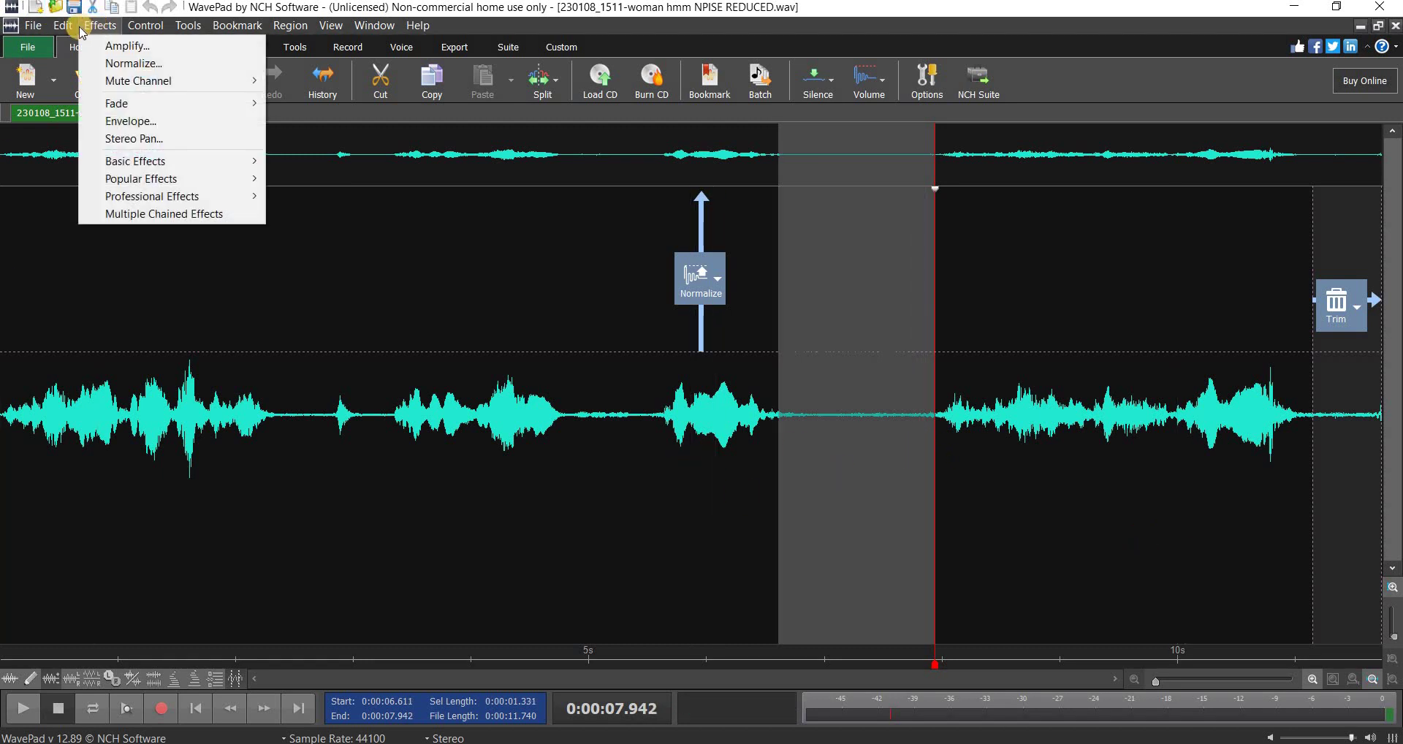
mouse_move(71, 31)
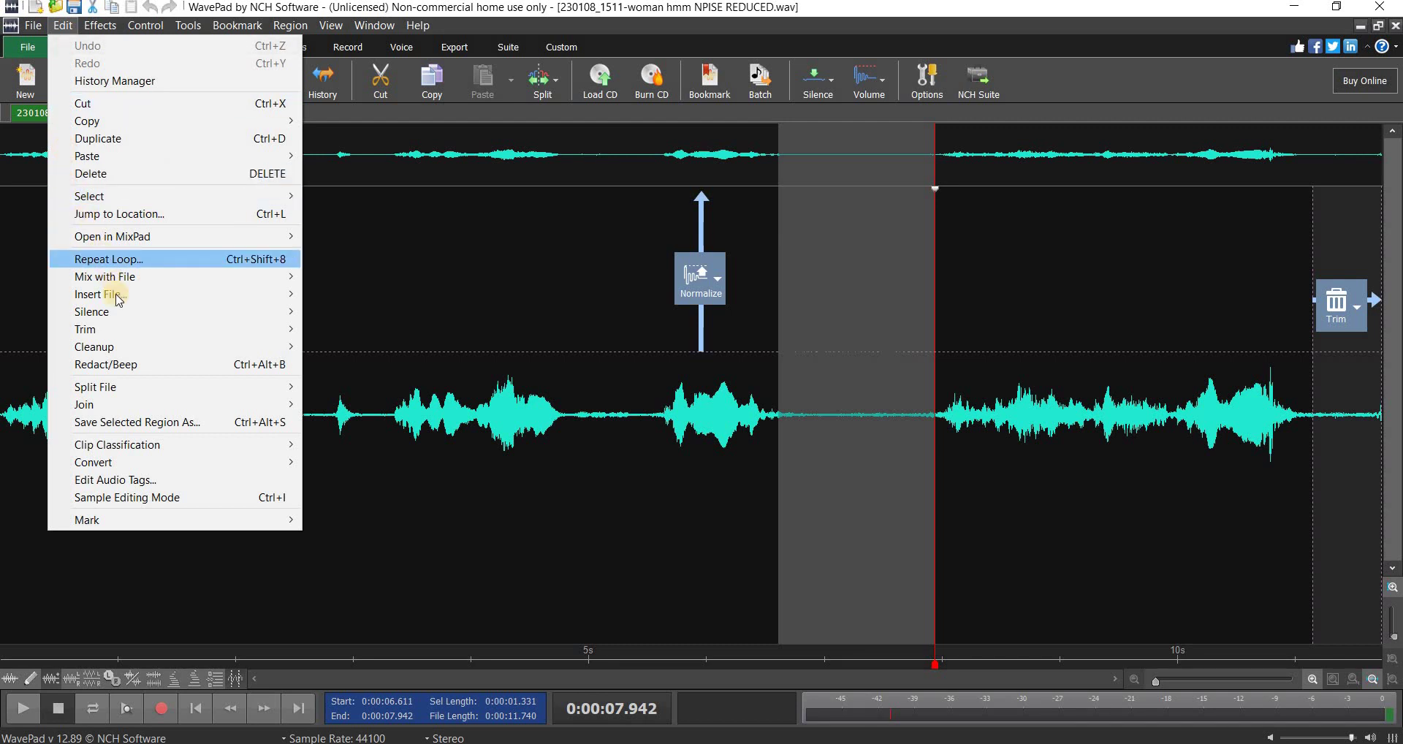
mouse_move(115, 348)
mouse_move(387, 347)
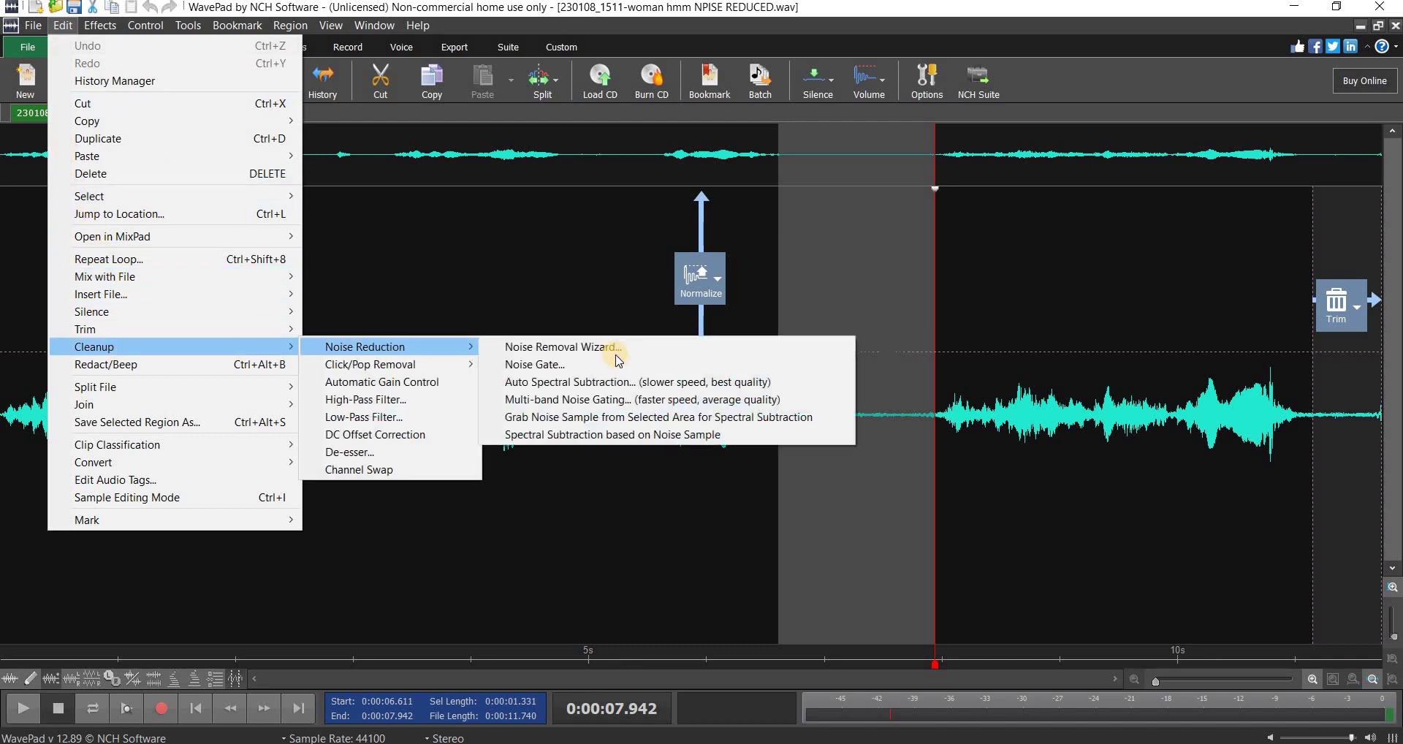
click(573, 417)
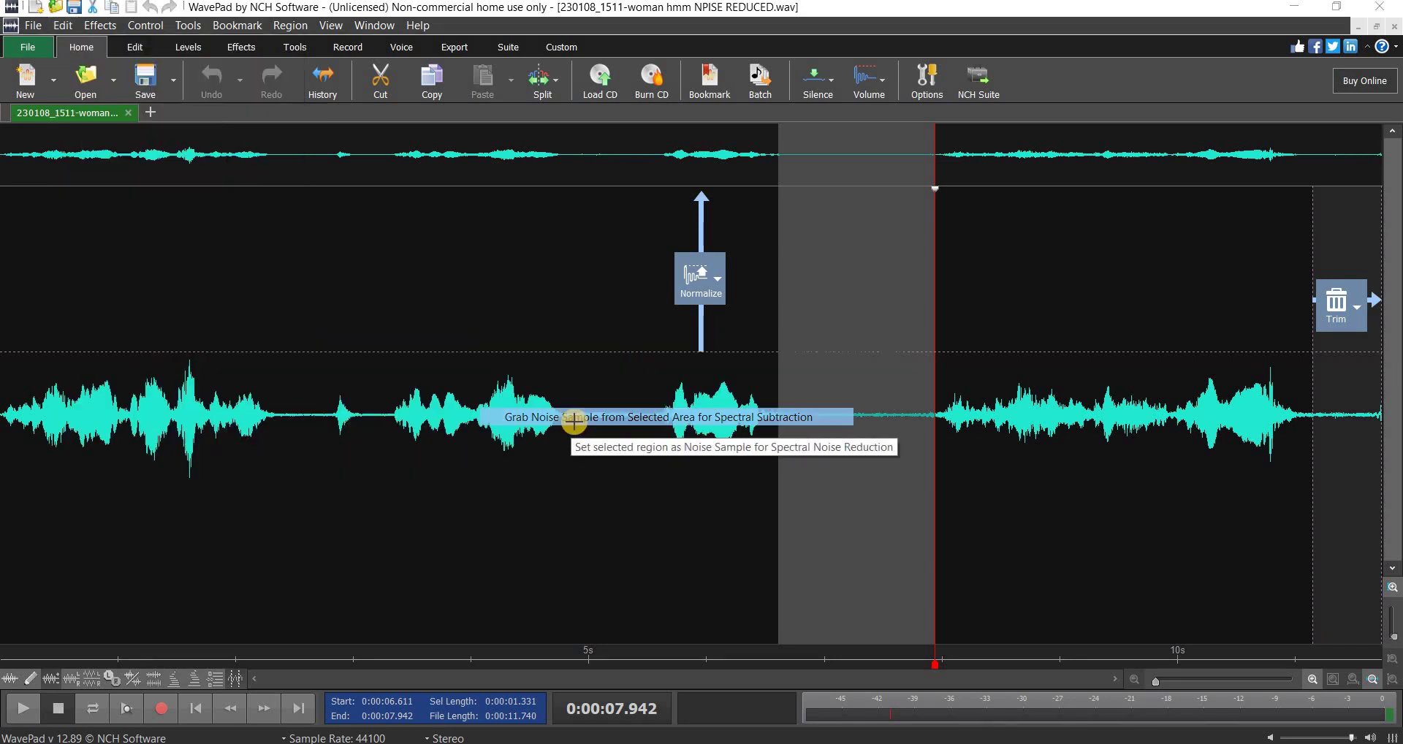
Select the recording from the start to about 11.7 s, apply Spectral Subtraction based on the noise sample, and play the result.
double_click(7, 380)
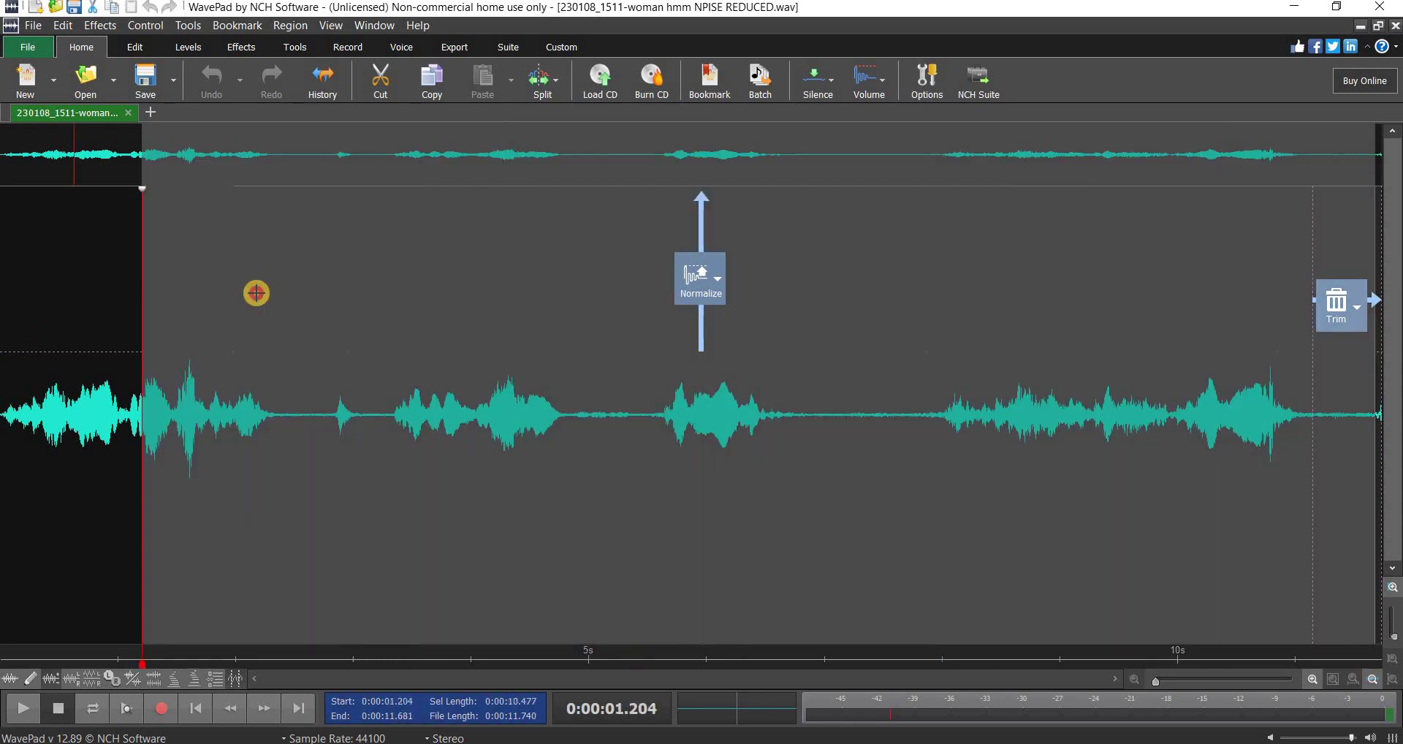
click(102, 27)
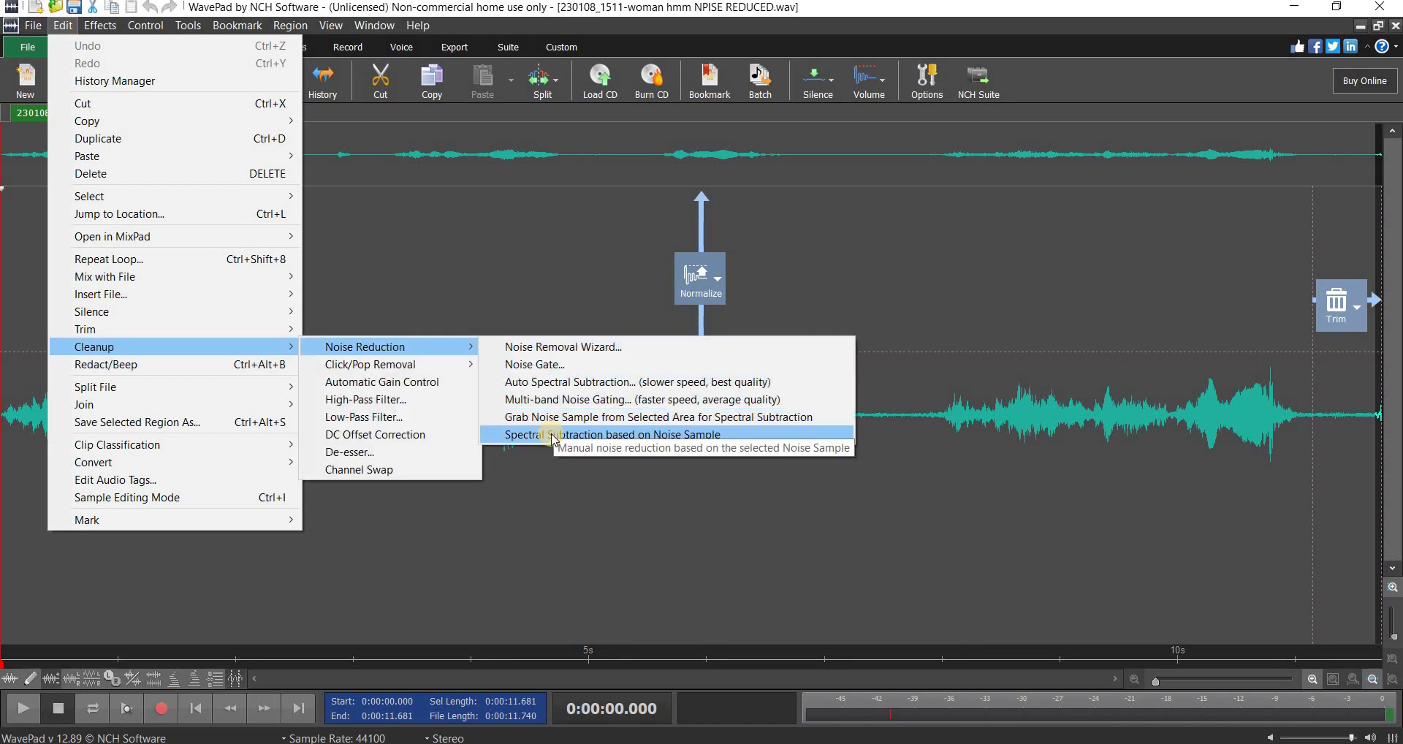
click(592, 455)
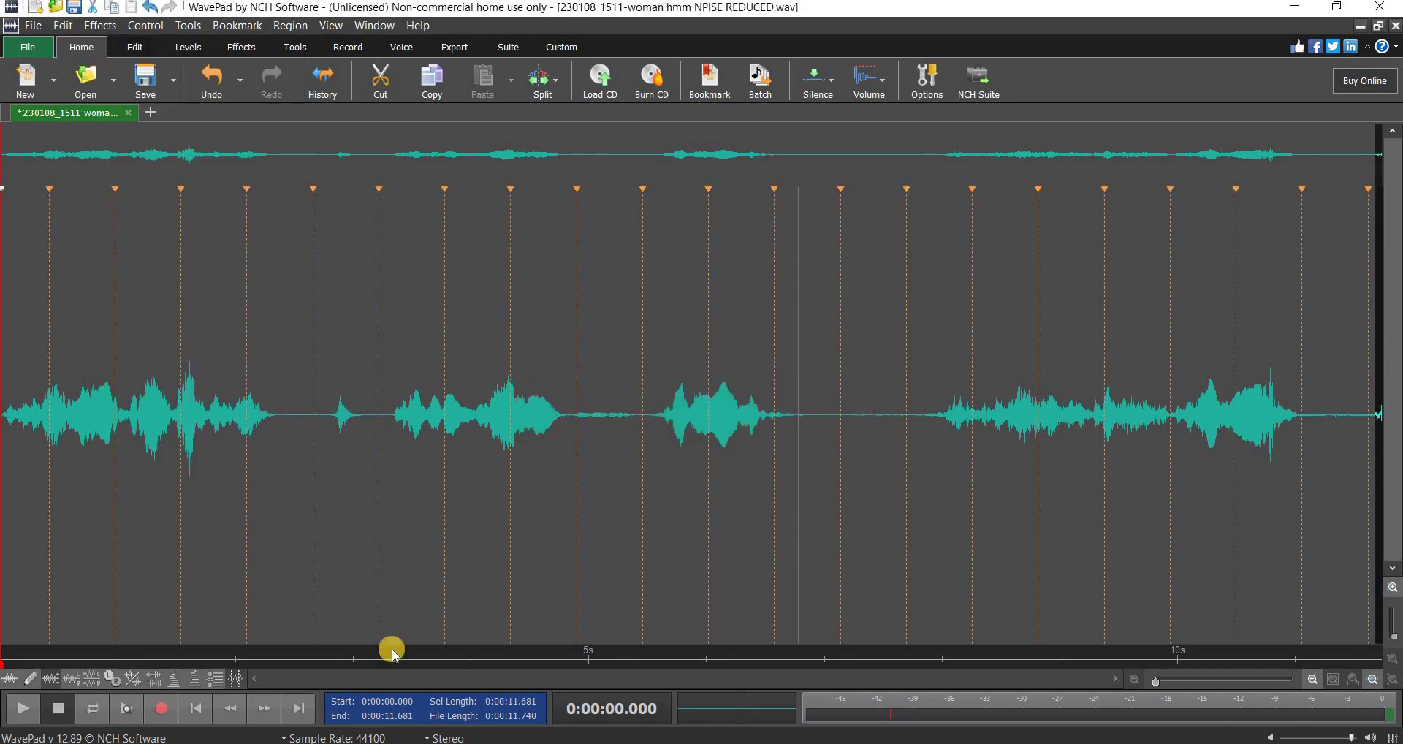
click(25, 706)
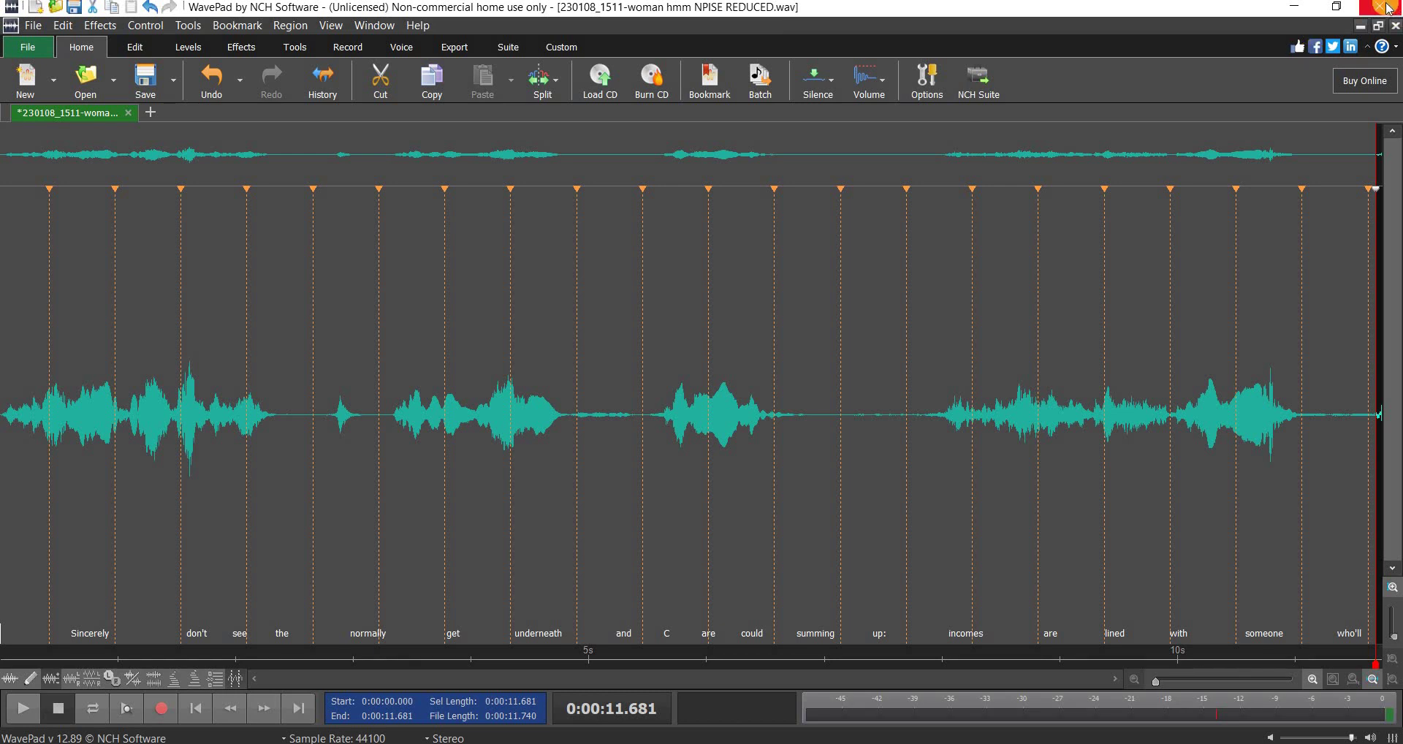
click(29, 26)
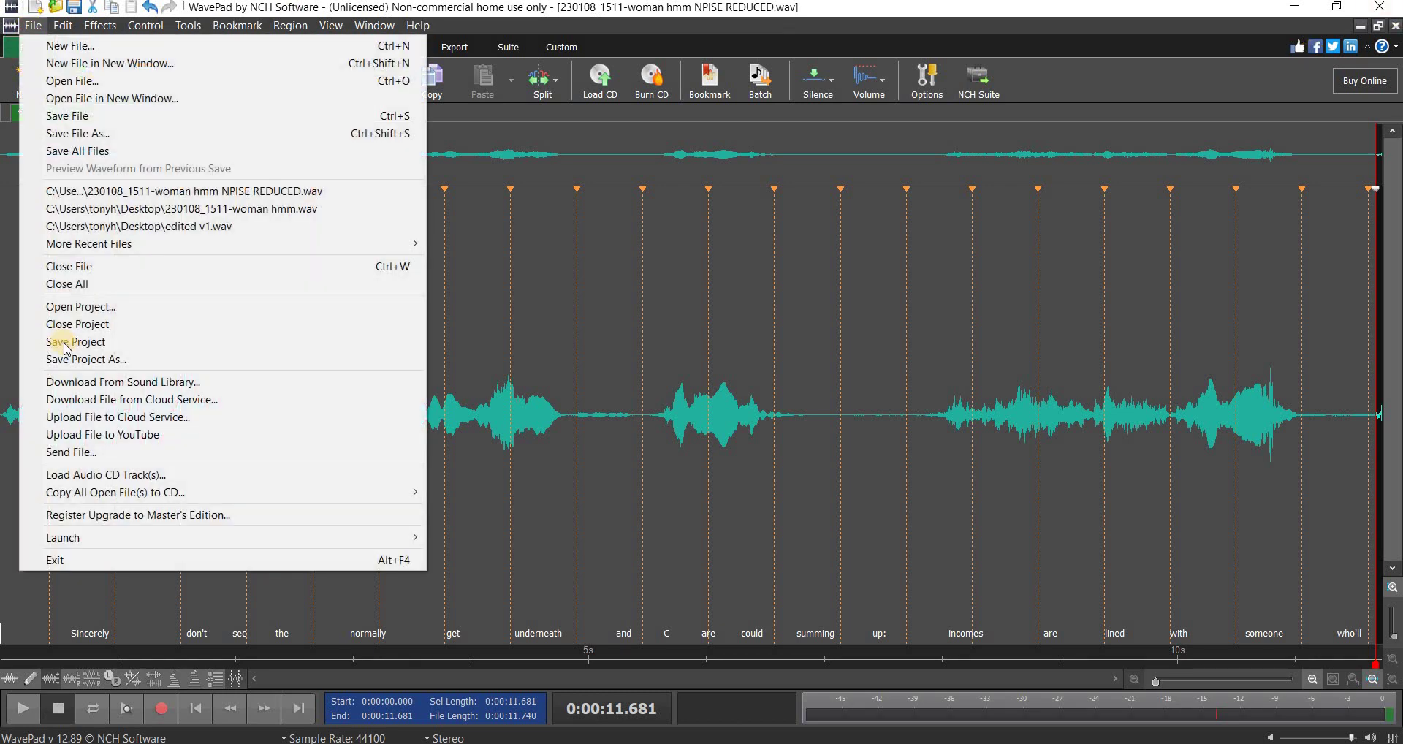
click(77, 116)
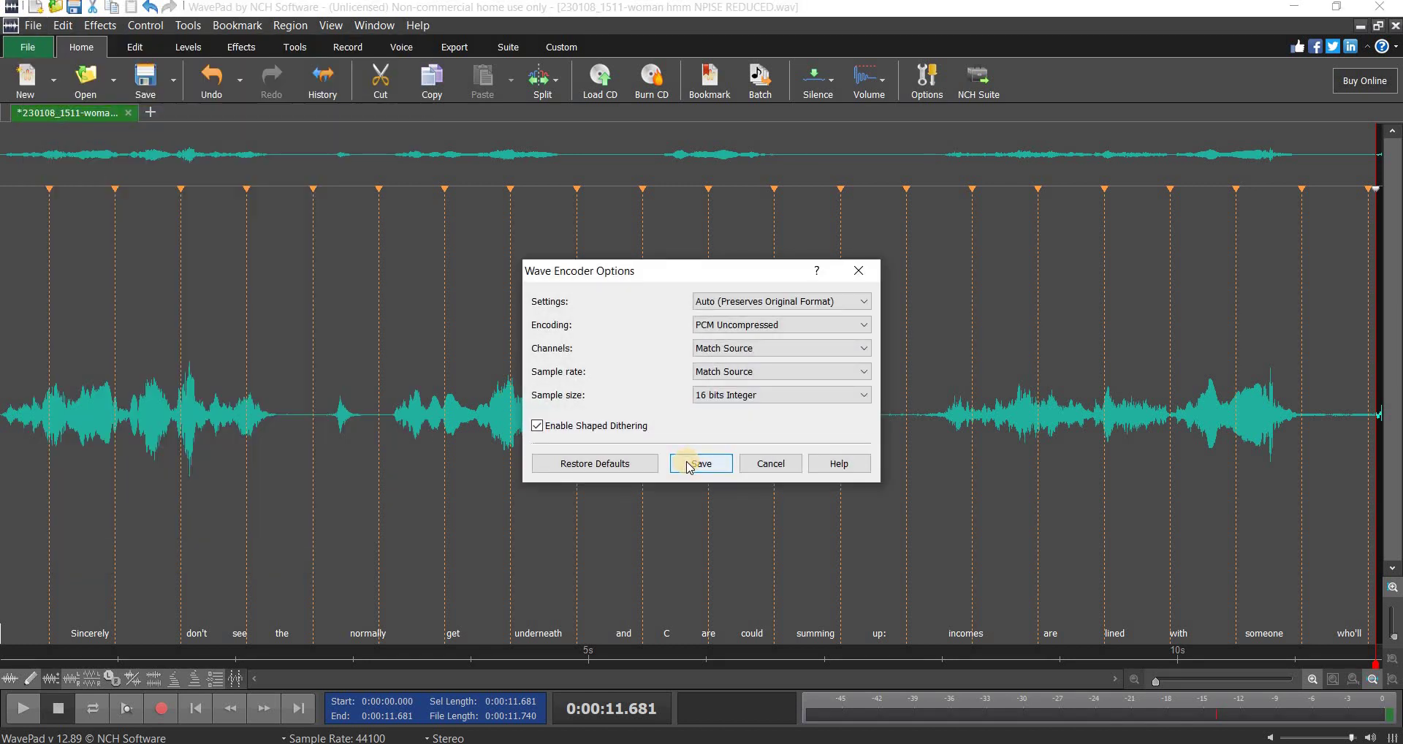
click(701, 464)
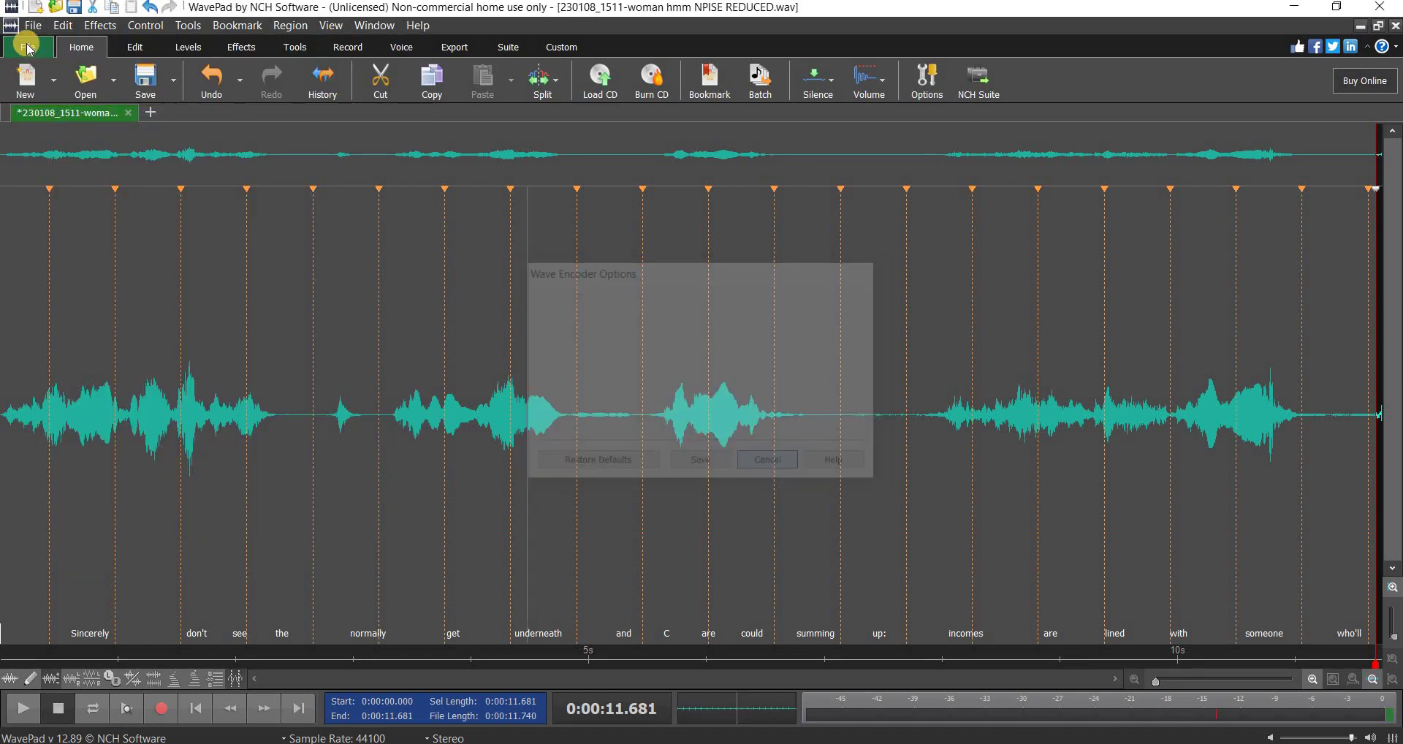
Save the cleaned recording to the desktop as a Wave file named "230108_1511-woman hmm NPISE REDUCED V3".
click(29, 26)
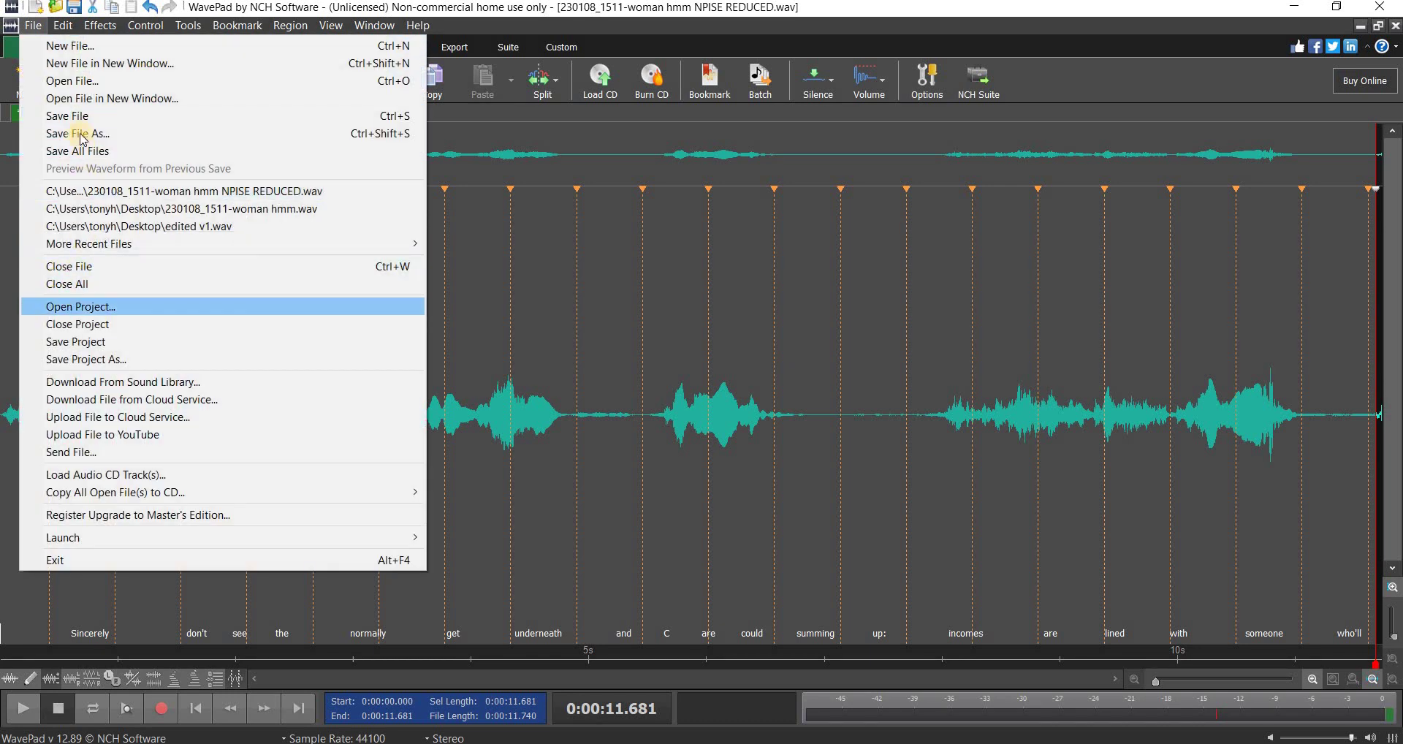
click(89, 134)
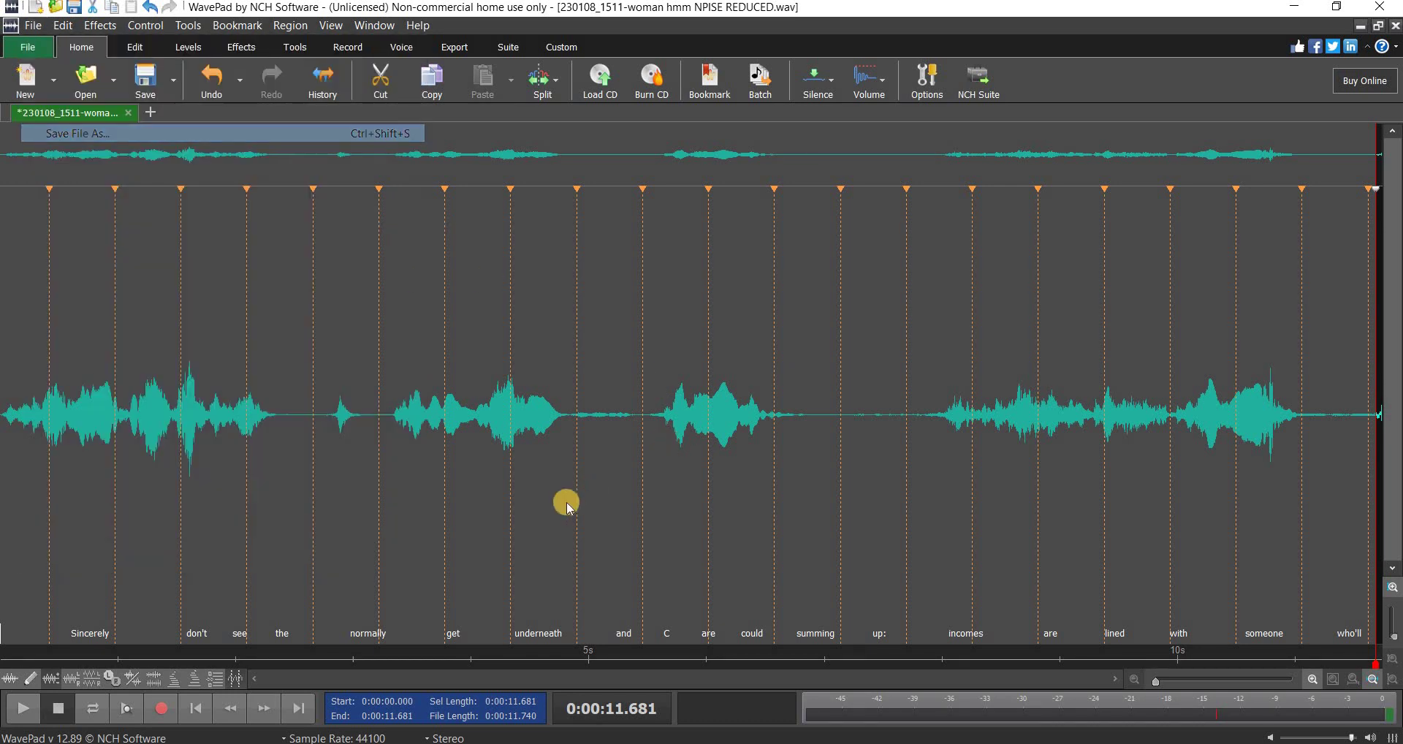
click(371, 335)
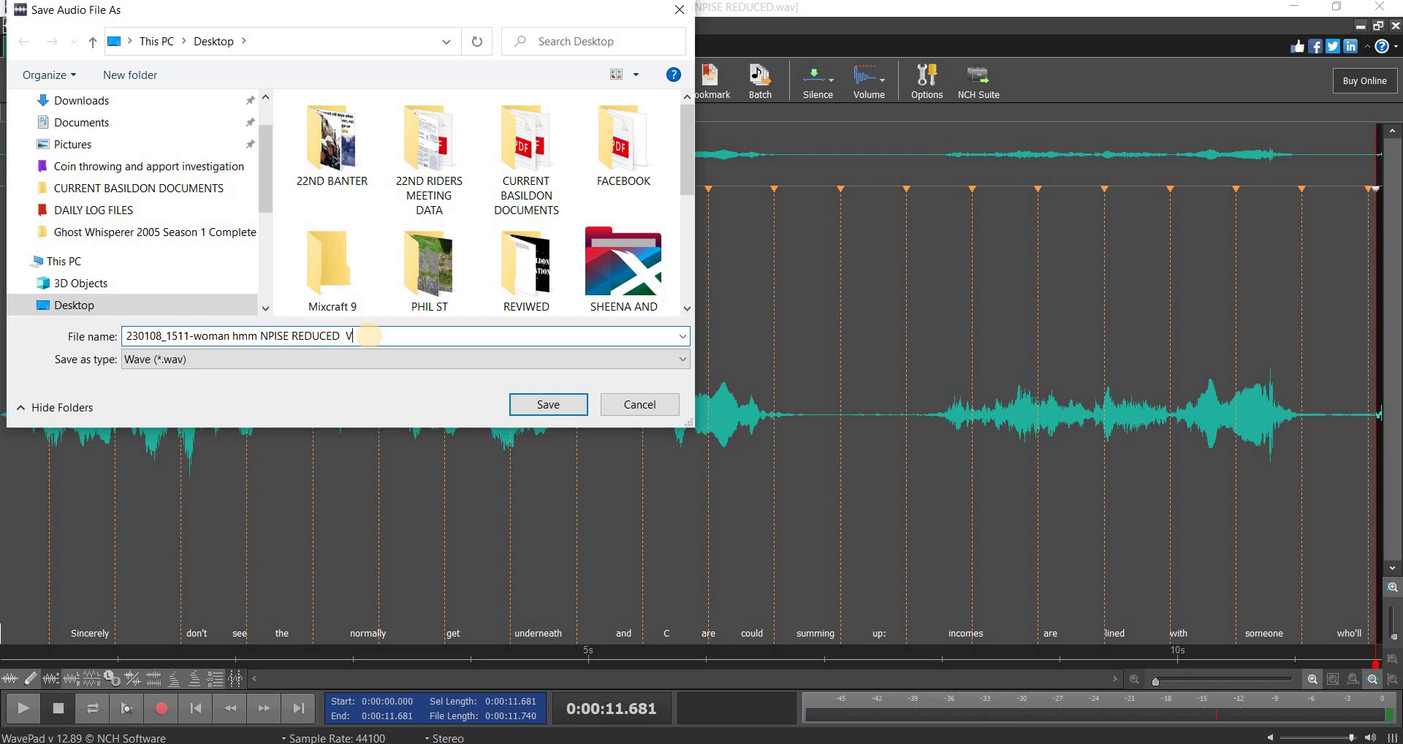
click(583, 403)
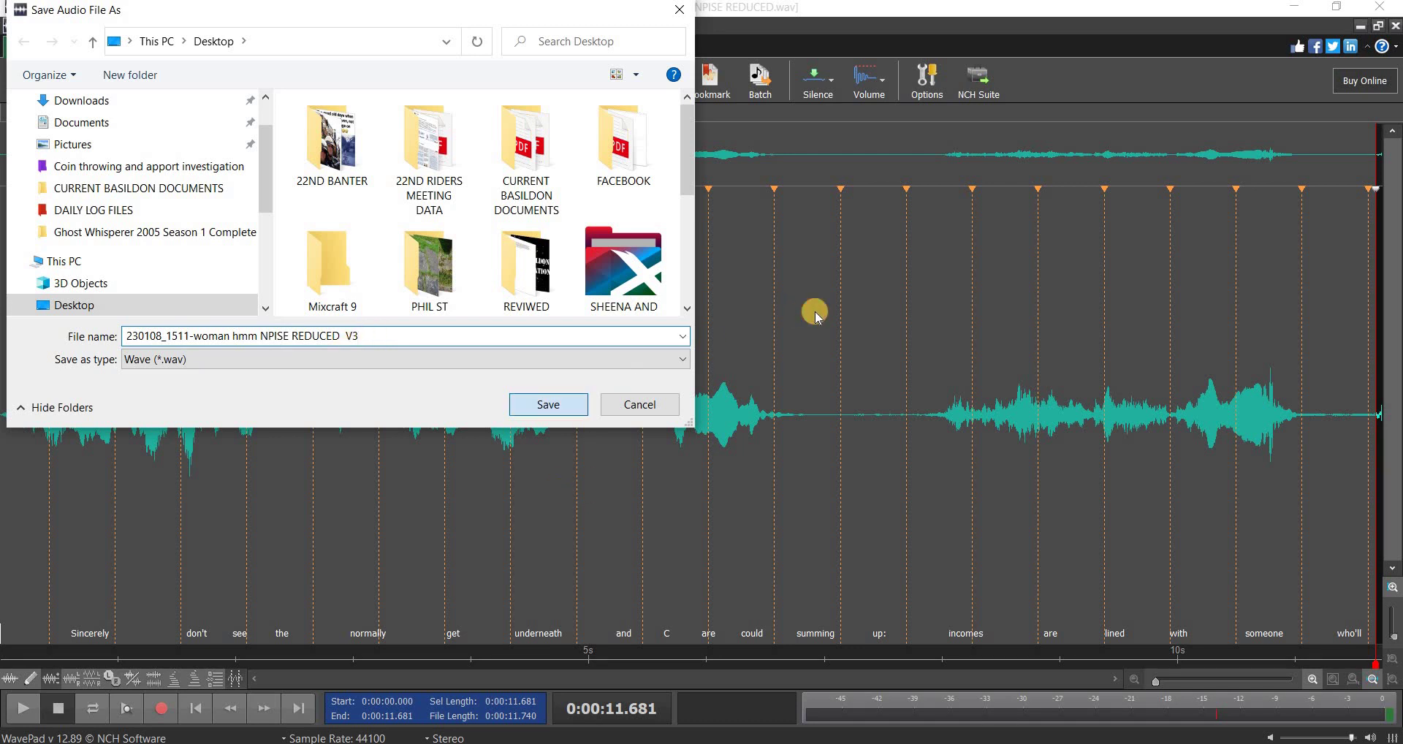
click(702, 463)
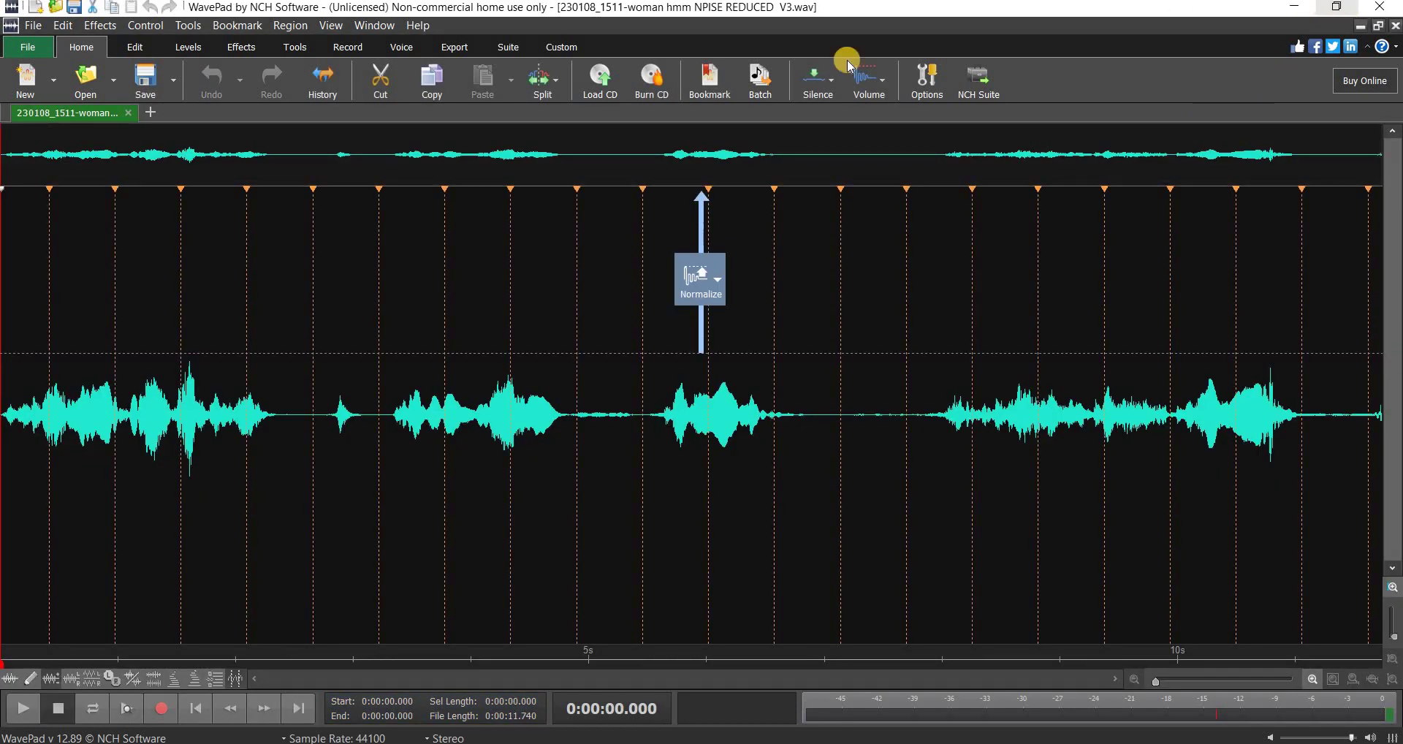
Load the desktop file "PENNI WAV SAMPLED" into the editor and maximize the window.
click(1336, 7)
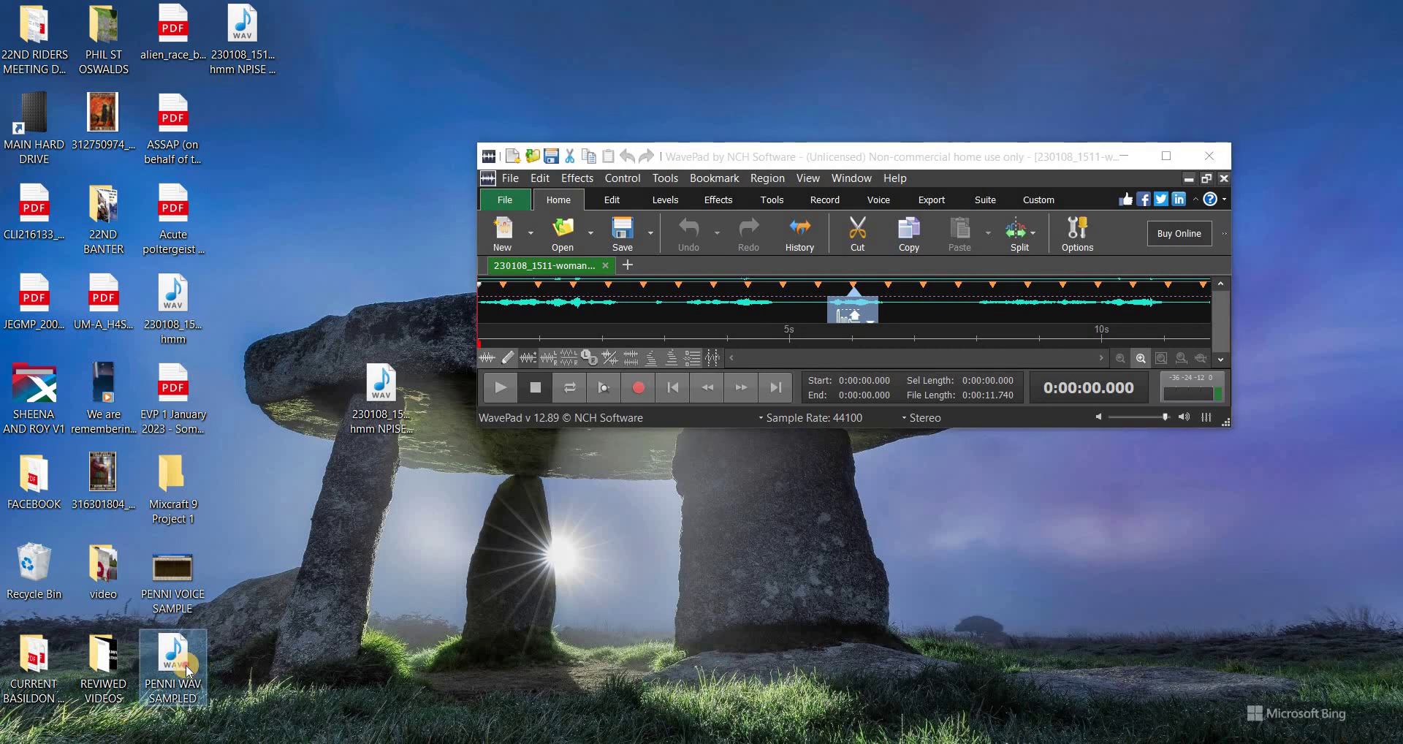
drag(836, 490, 893, 315)
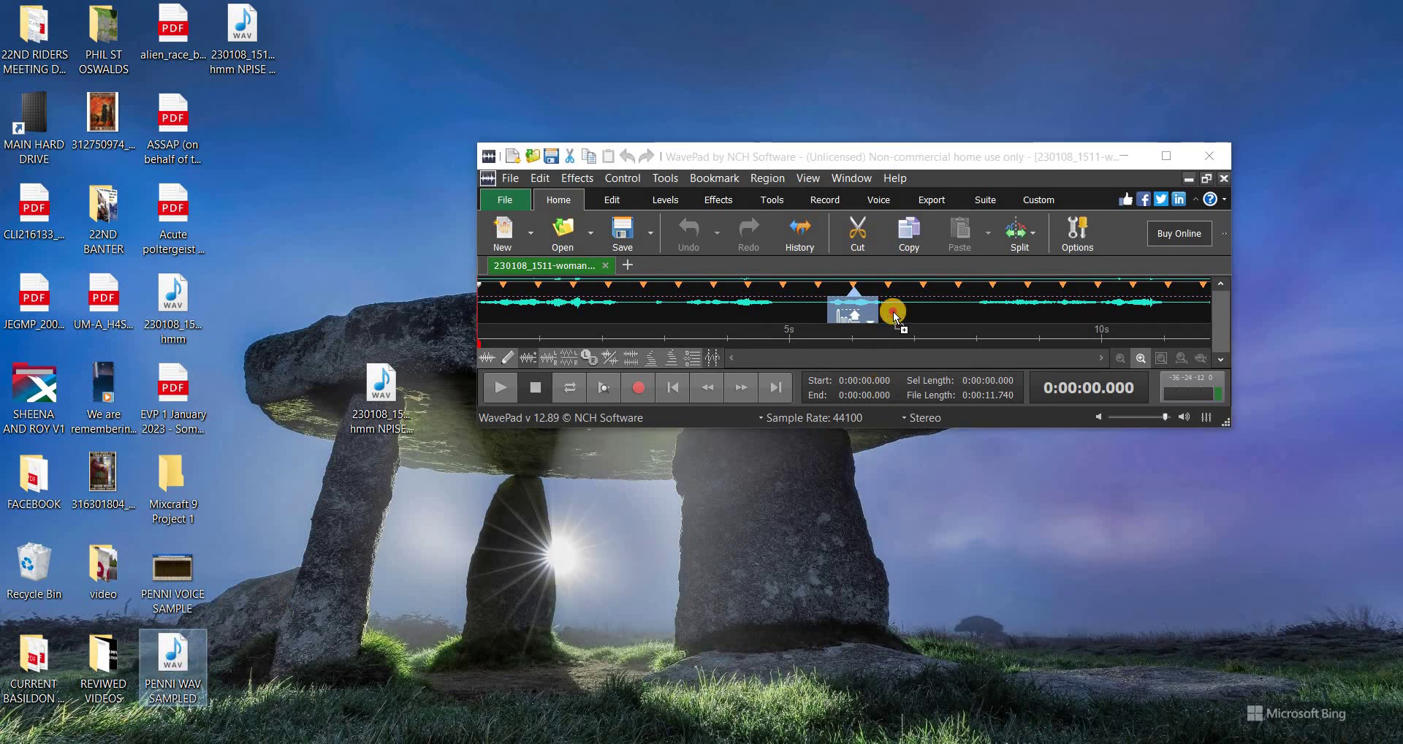
click(1167, 156)
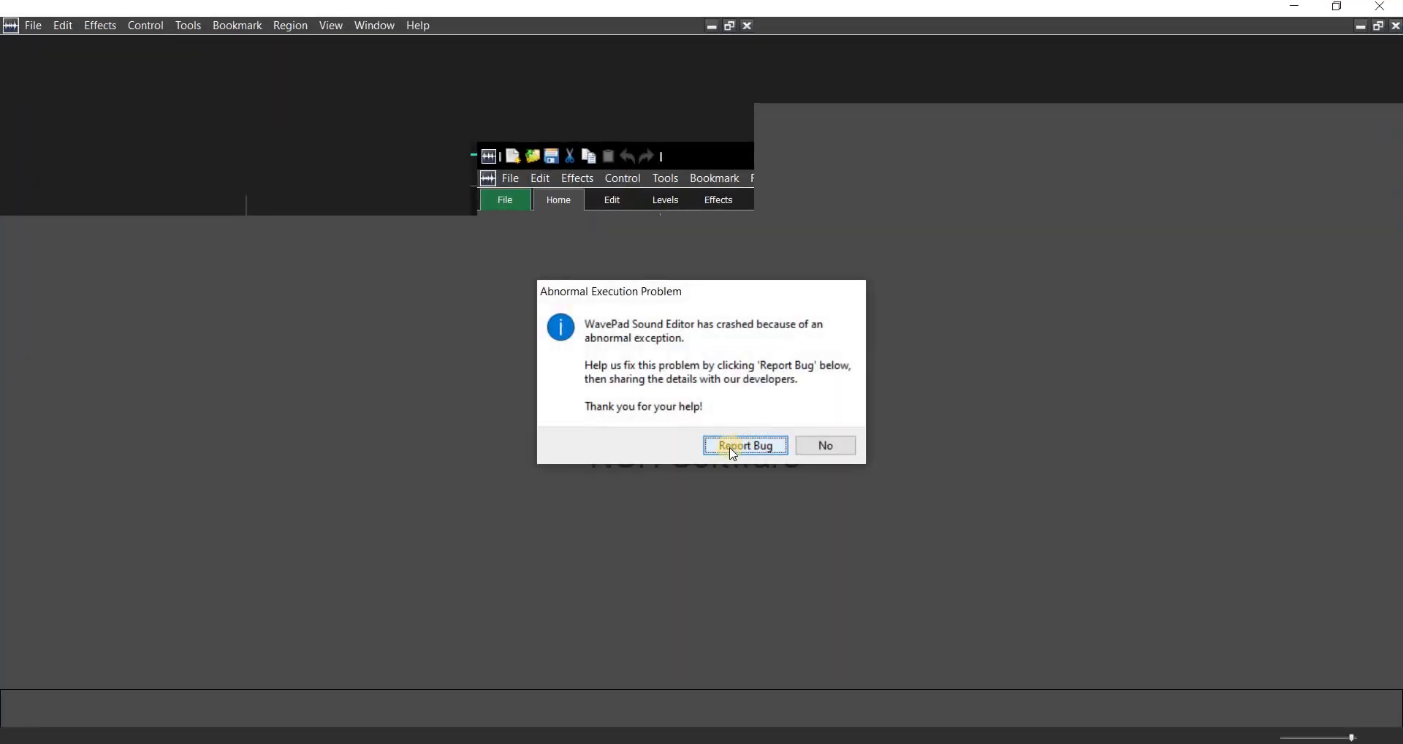
Open the bug report page for the crash and close the browser without submitting a report.
click(776, 447)
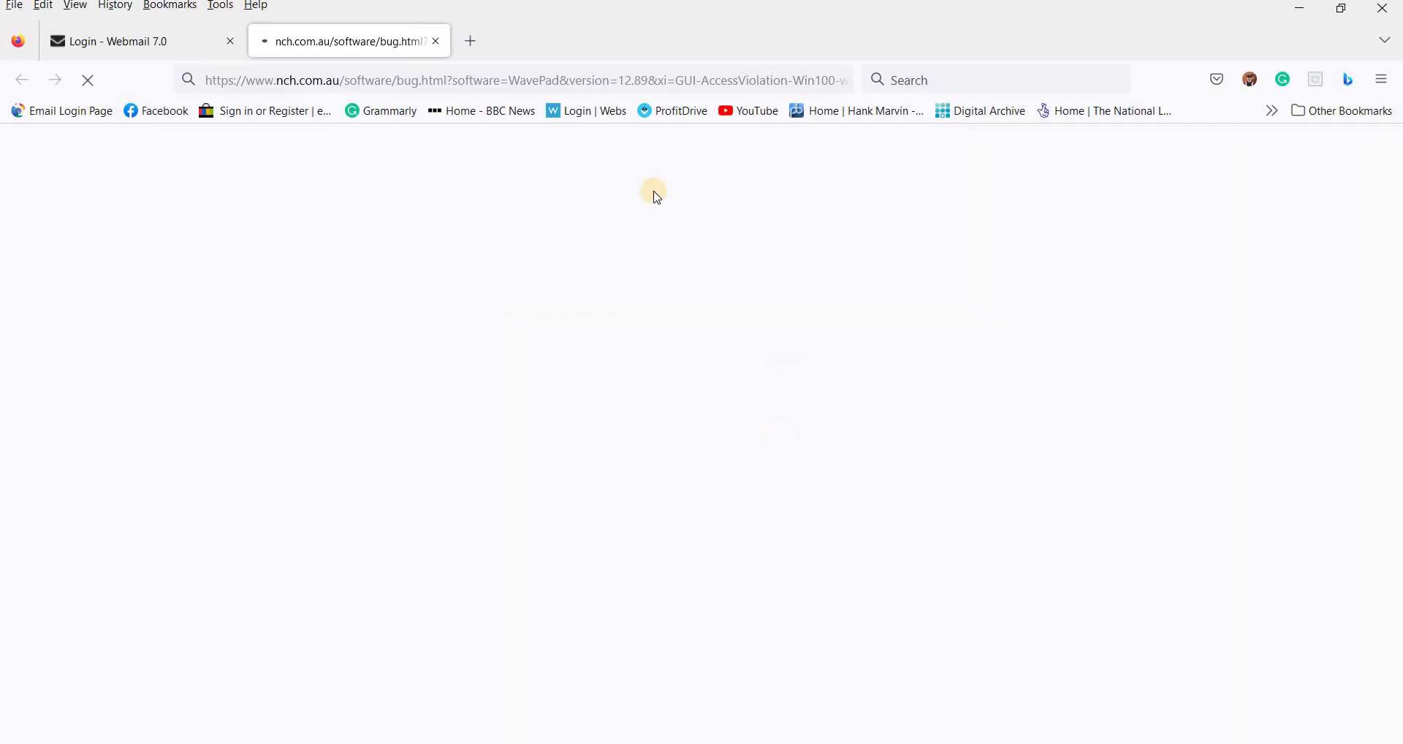
key(ctrl+w)
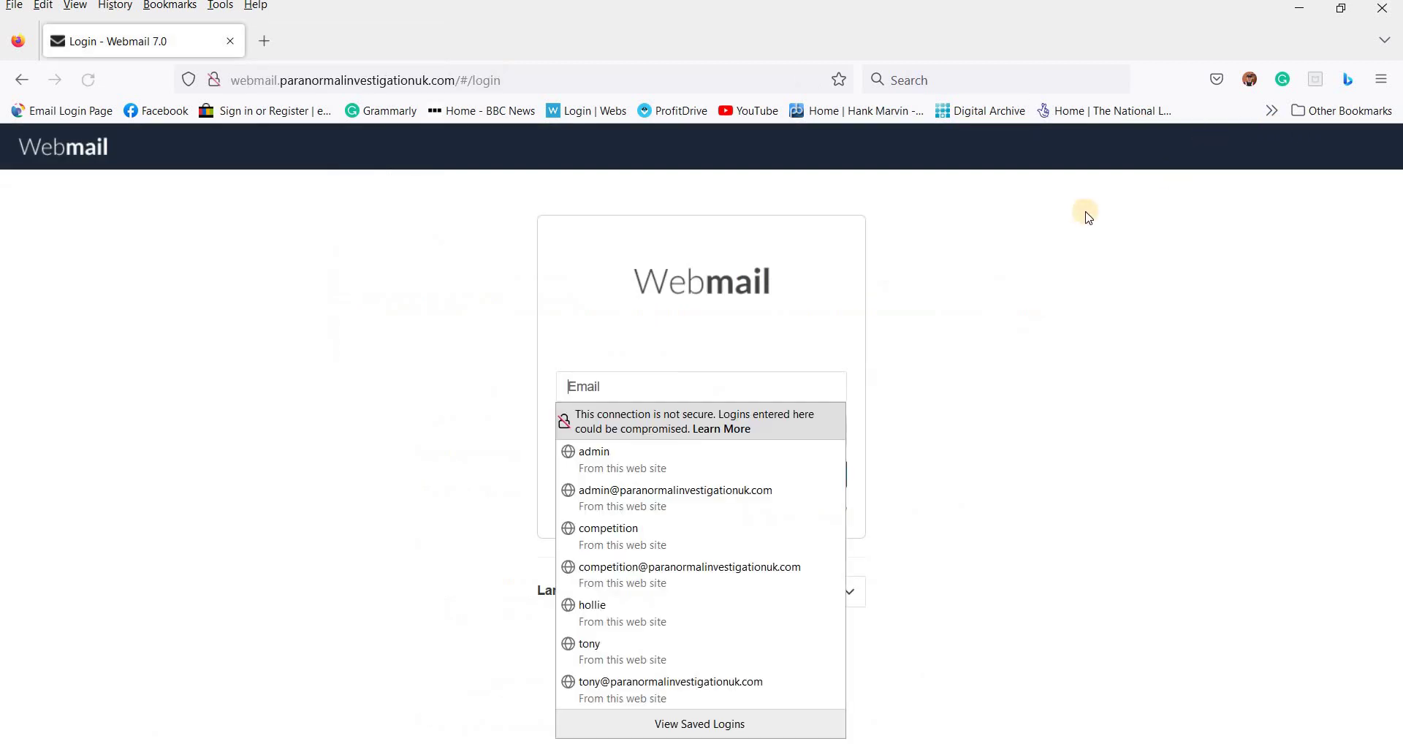
click(1389, 10)
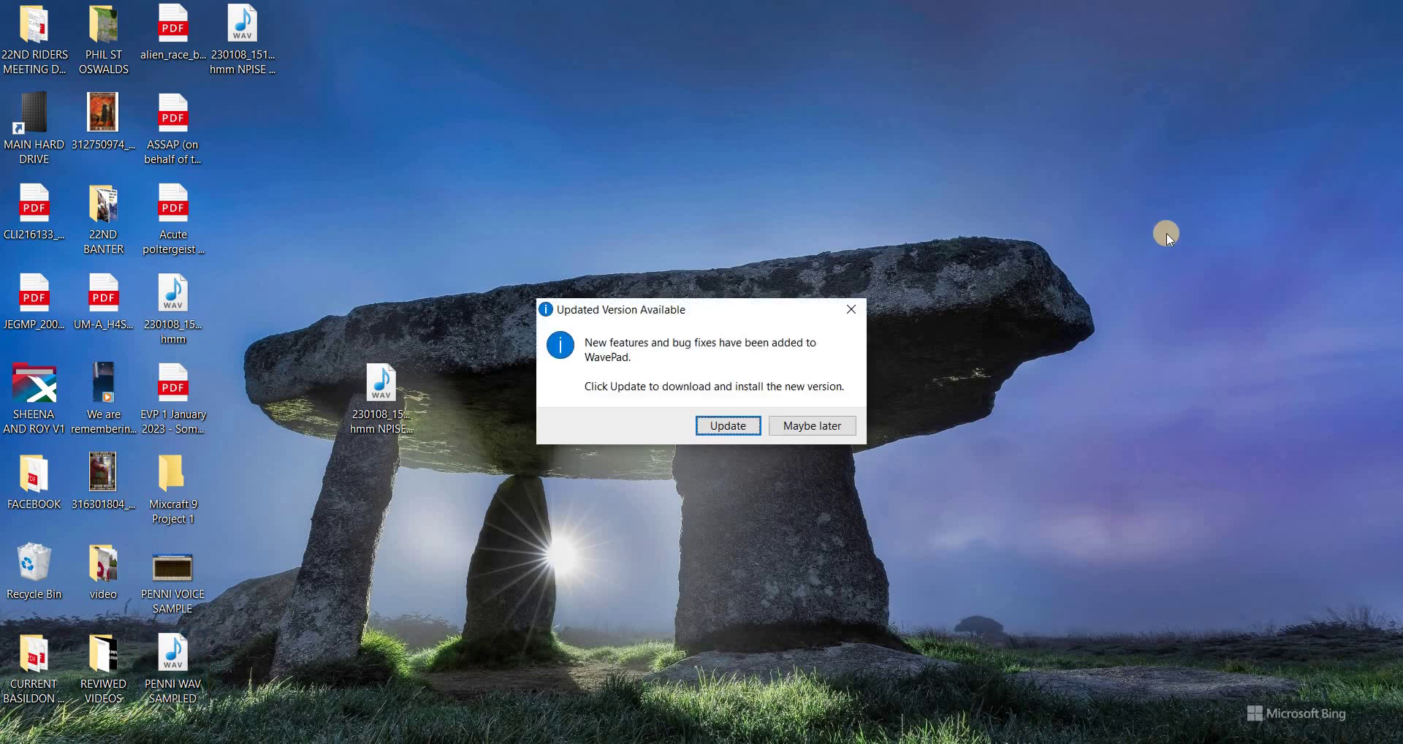
Postpone the WavePad update and recover the files from the previous session.
click(795, 426)
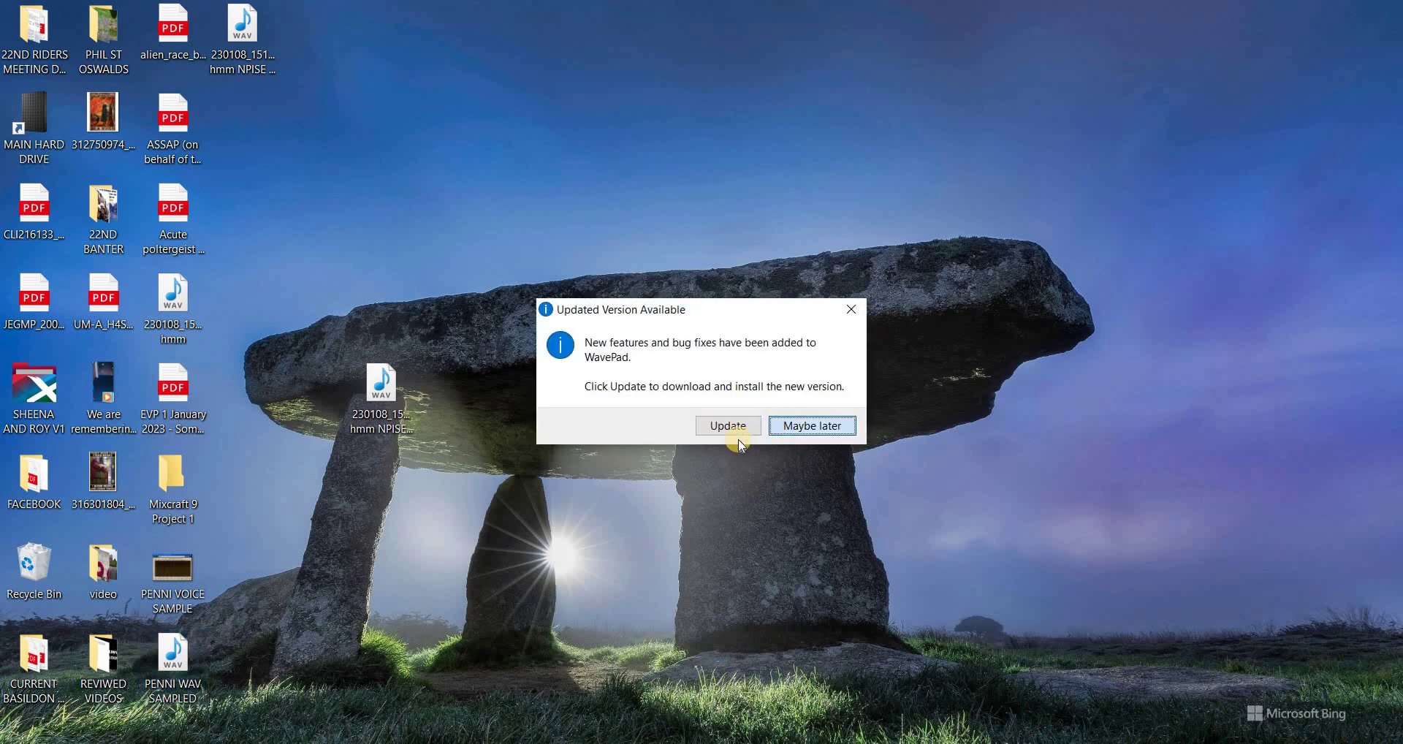
click(497, 345)
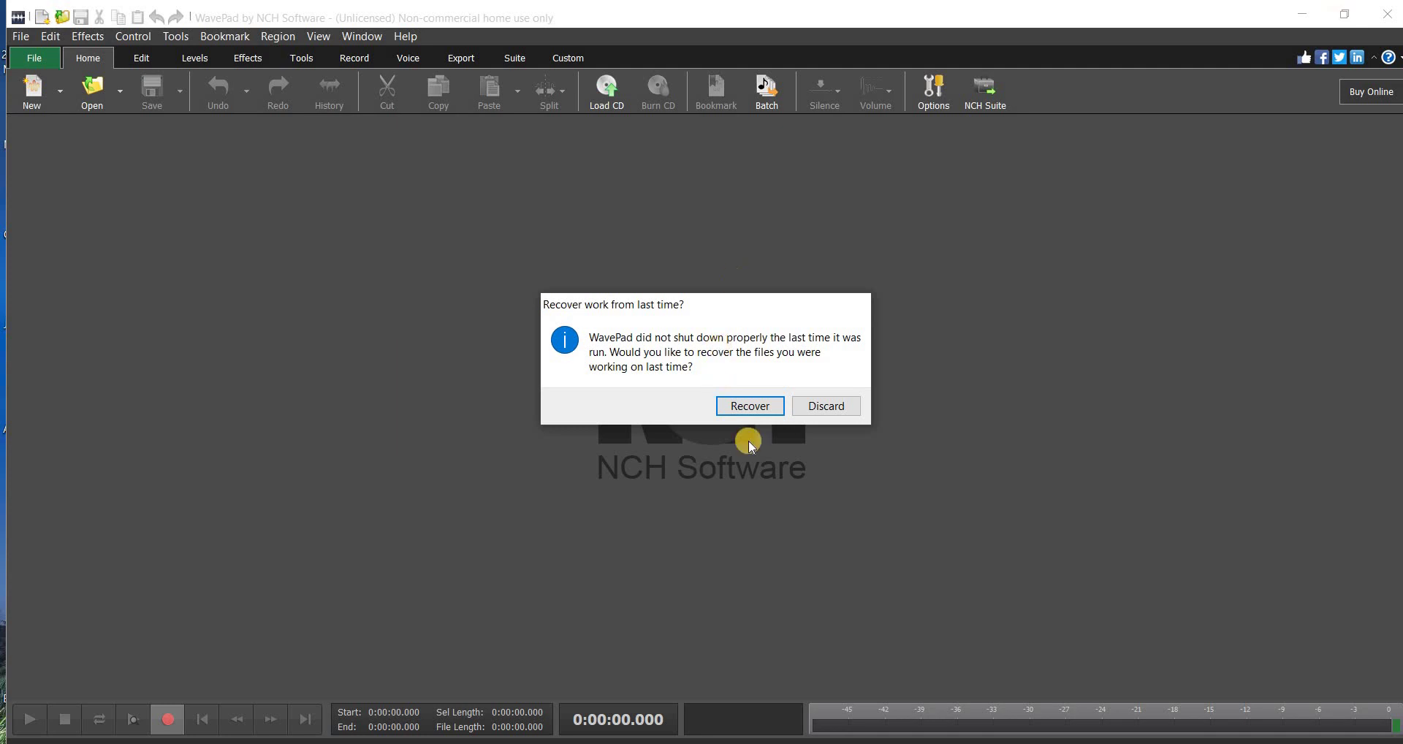
key(Return)
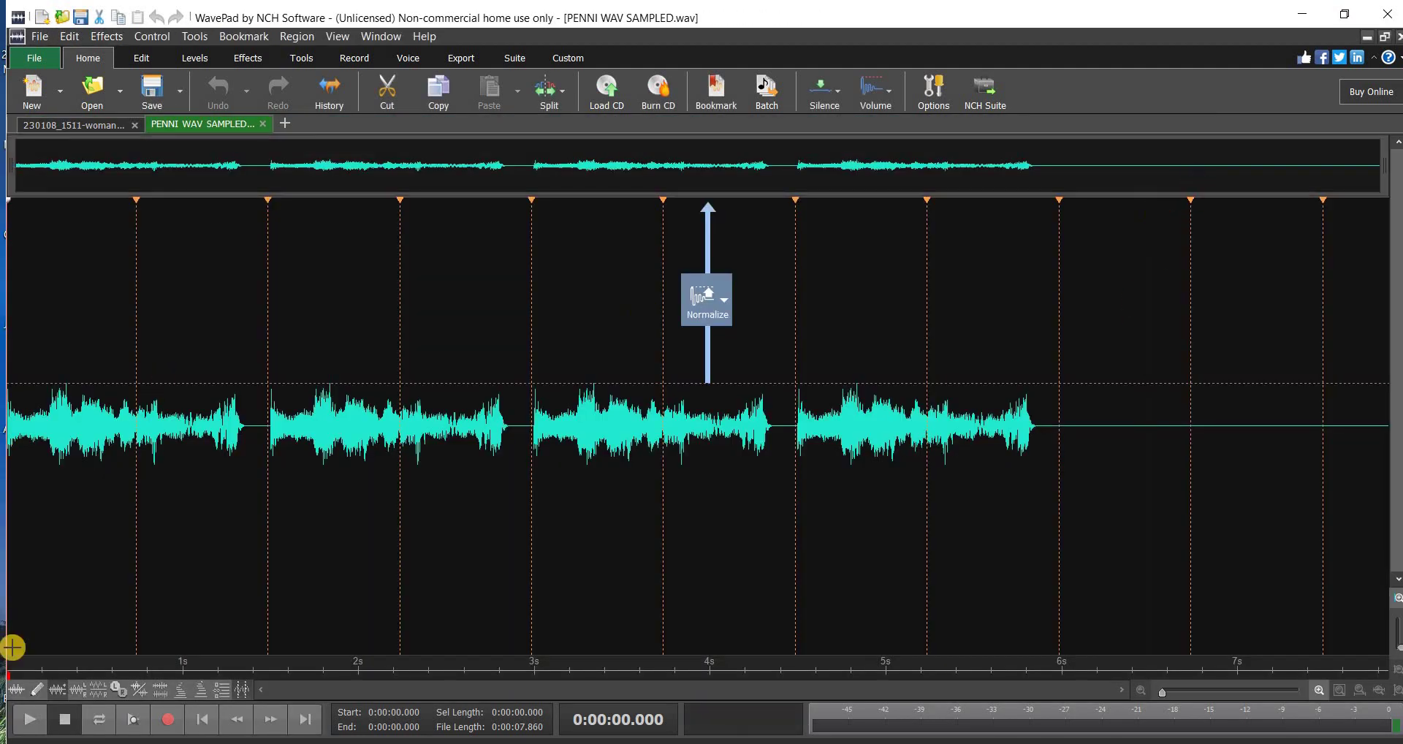
Audition the sampled loop and select its fourth burst with the surrounding silence, from about 4.4 to 6.2 s.
click(29, 720)
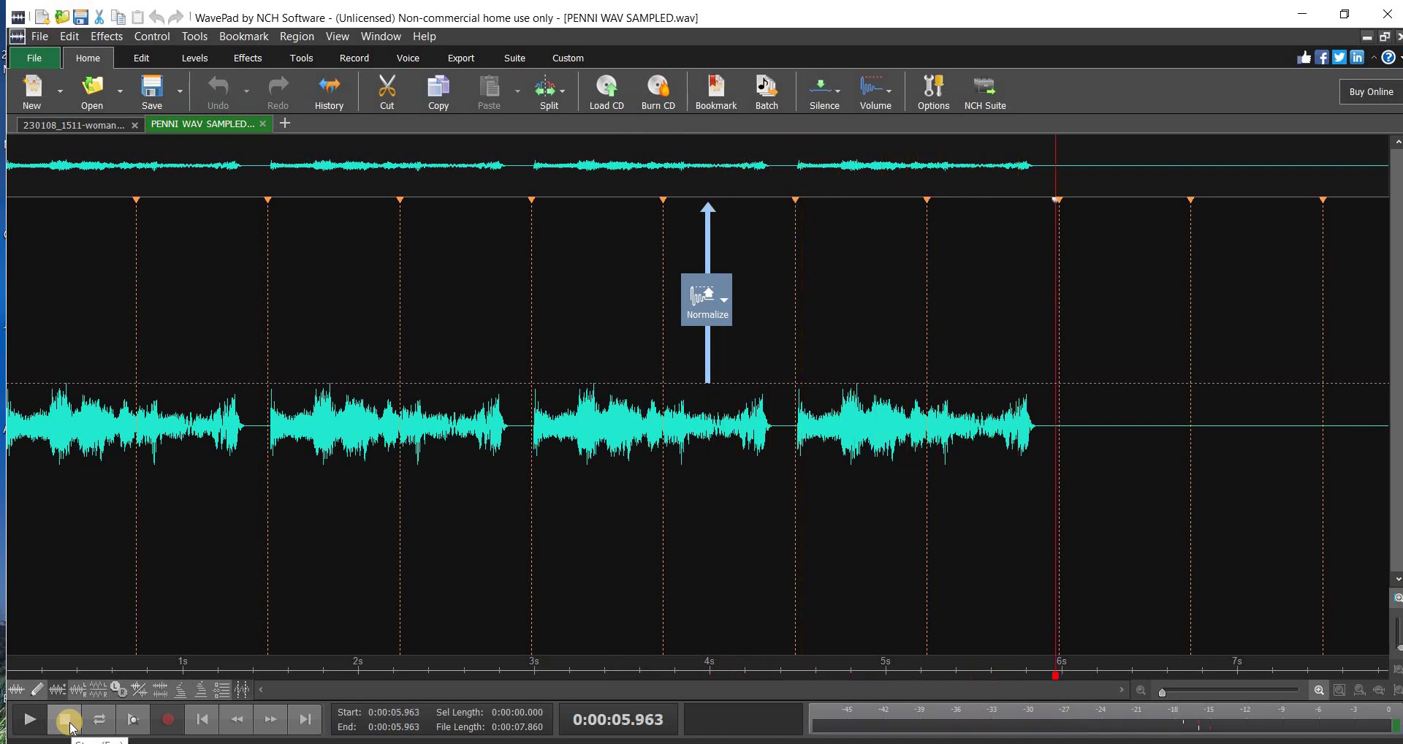
click(1052, 506)
key(shift+Home)
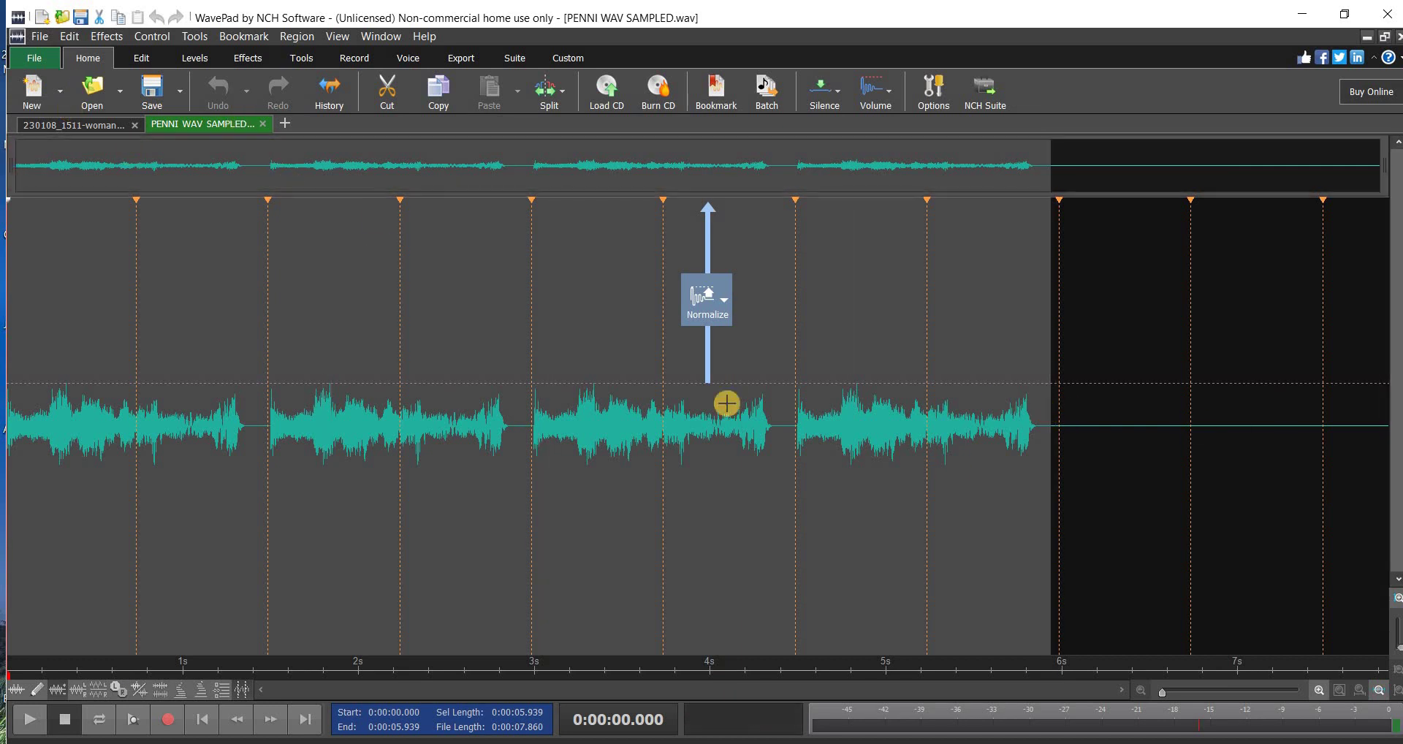
click(1094, 476)
drag(820, 484, 784, 479)
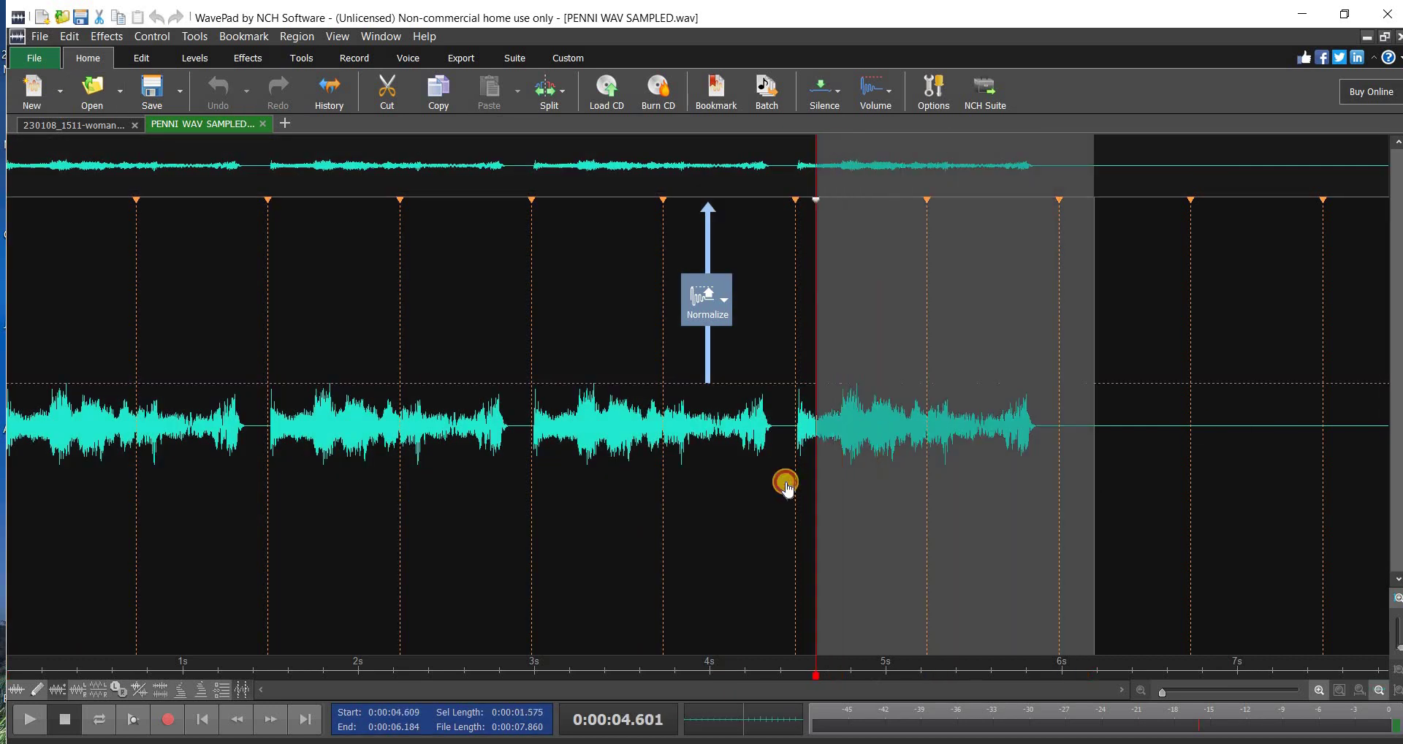
Grab a noise sample from the selected fourth burst for spectral subtraction.
right_click(852, 470)
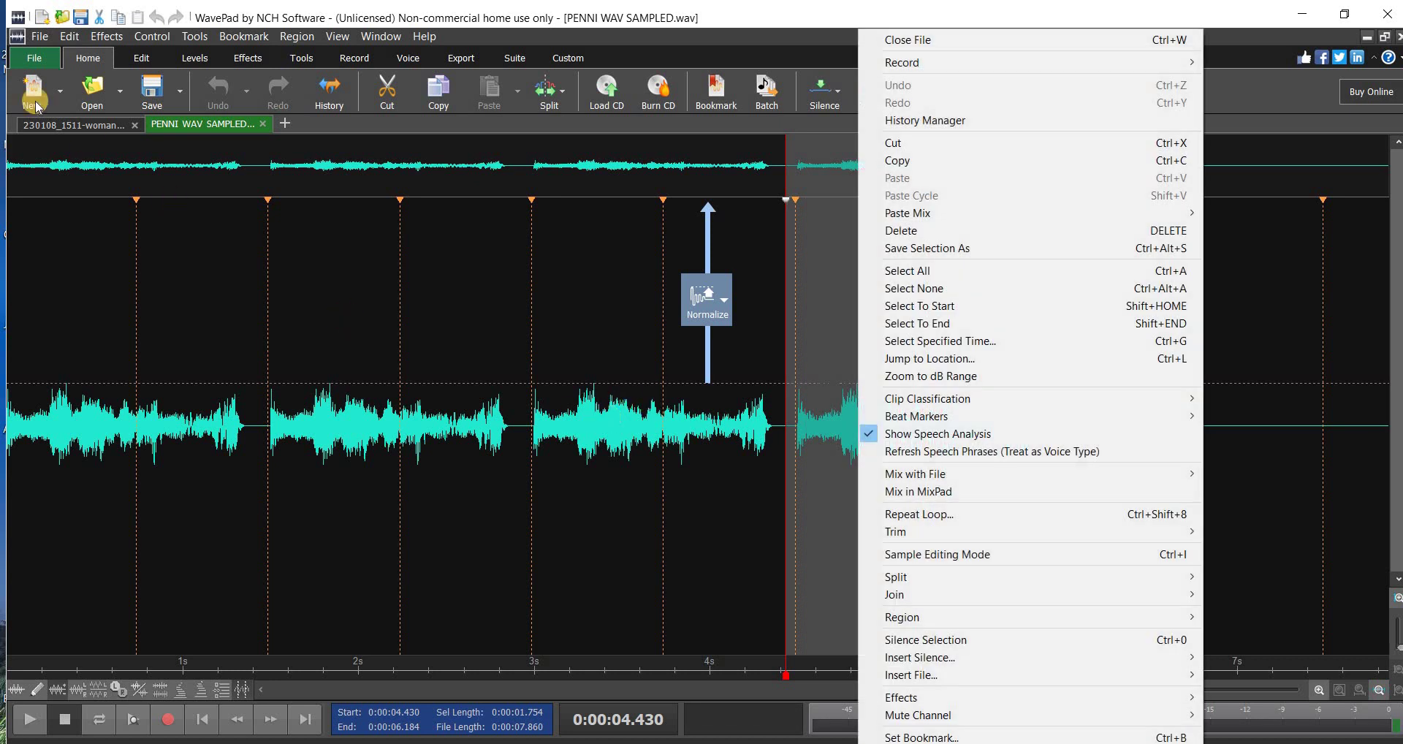
click(70, 36)
click(69, 36)
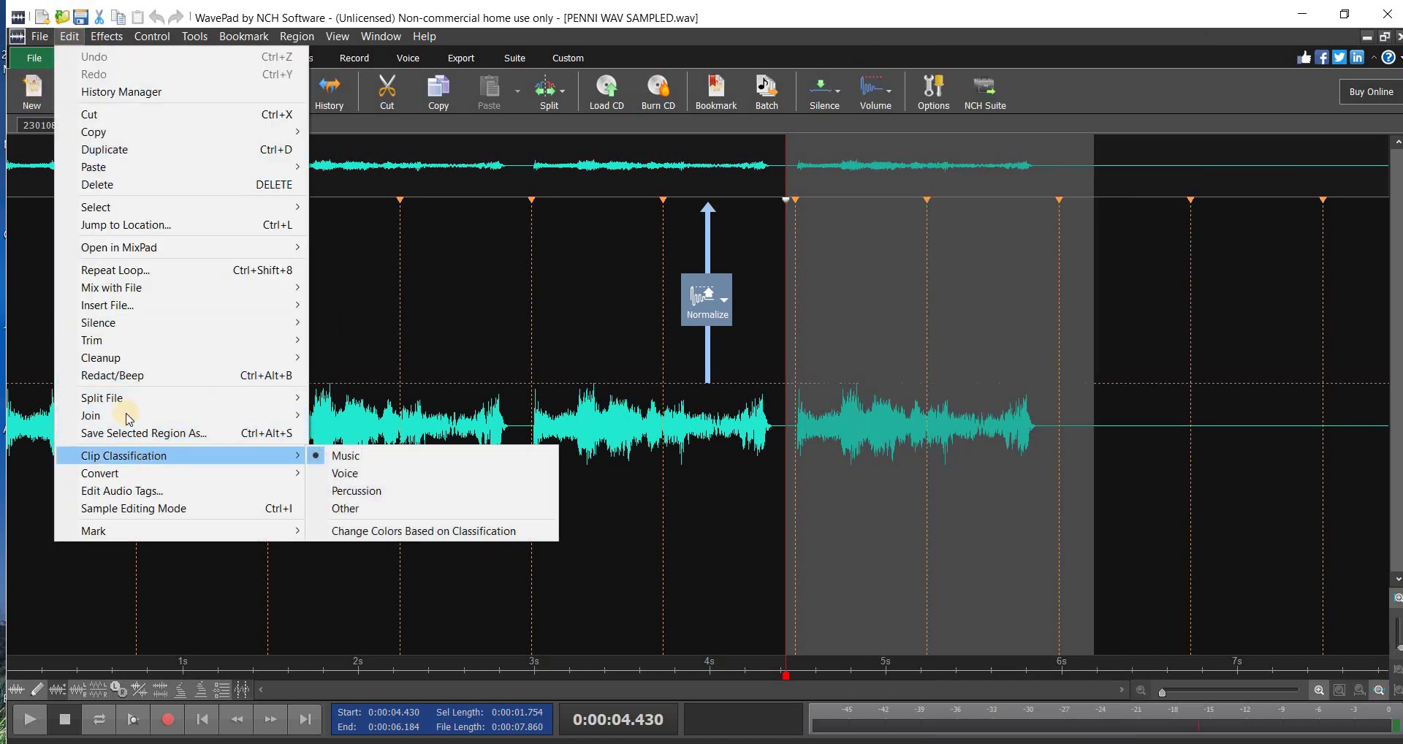
mouse_move(117, 359)
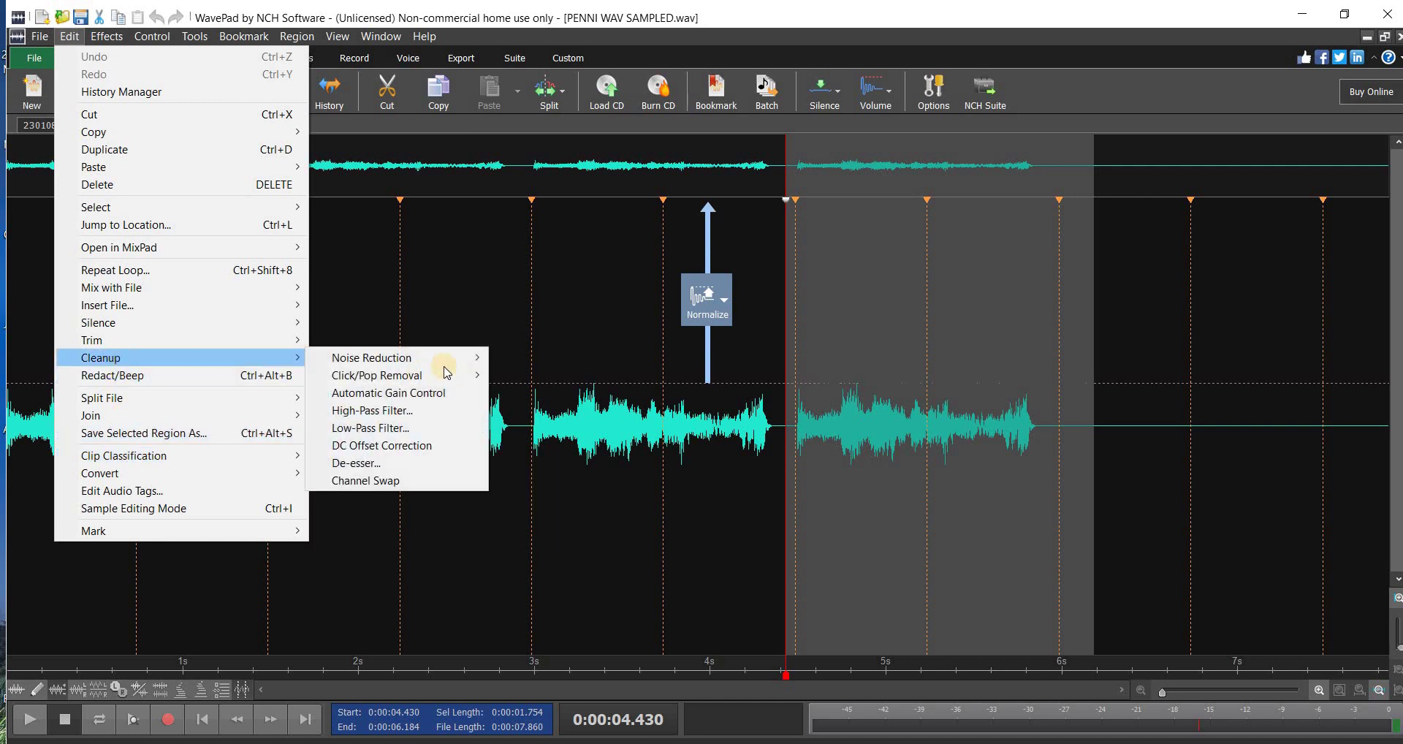
mouse_move(432, 365)
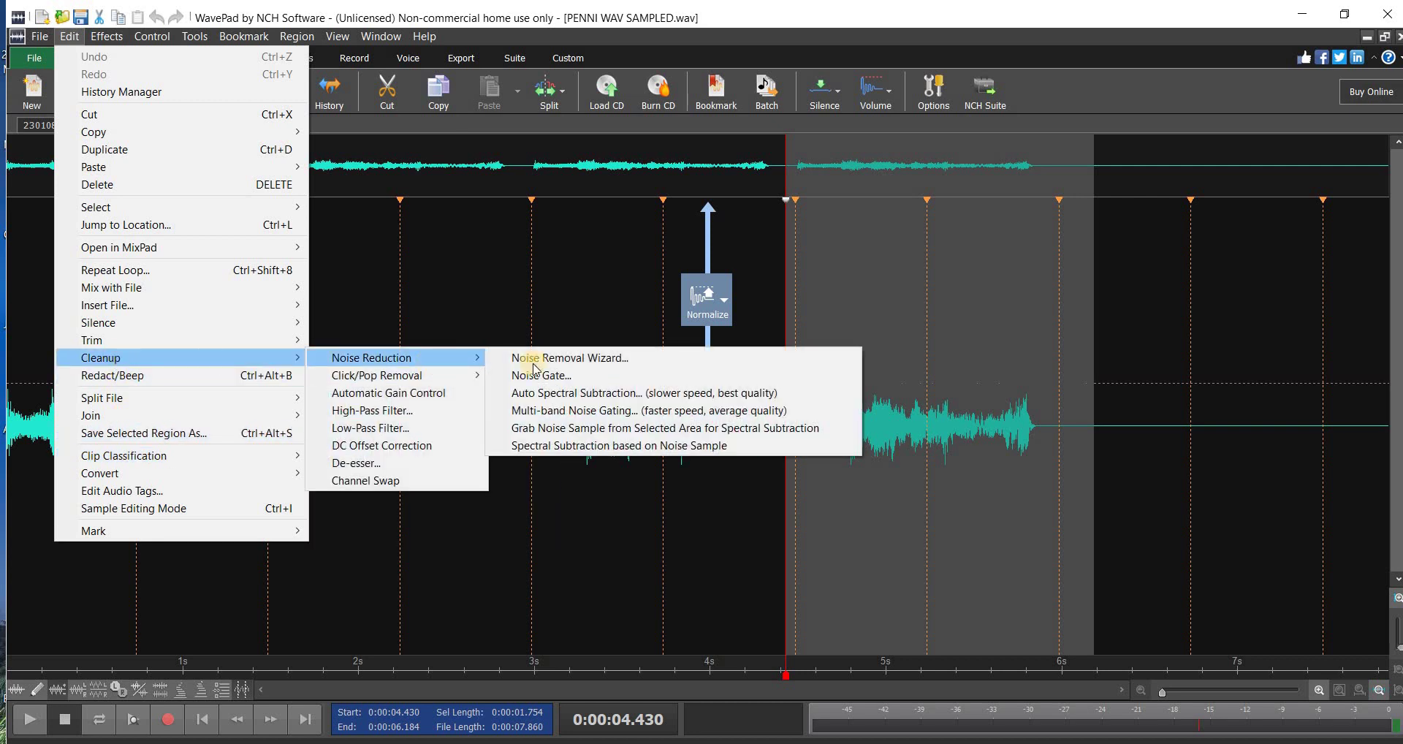
click(568, 394)
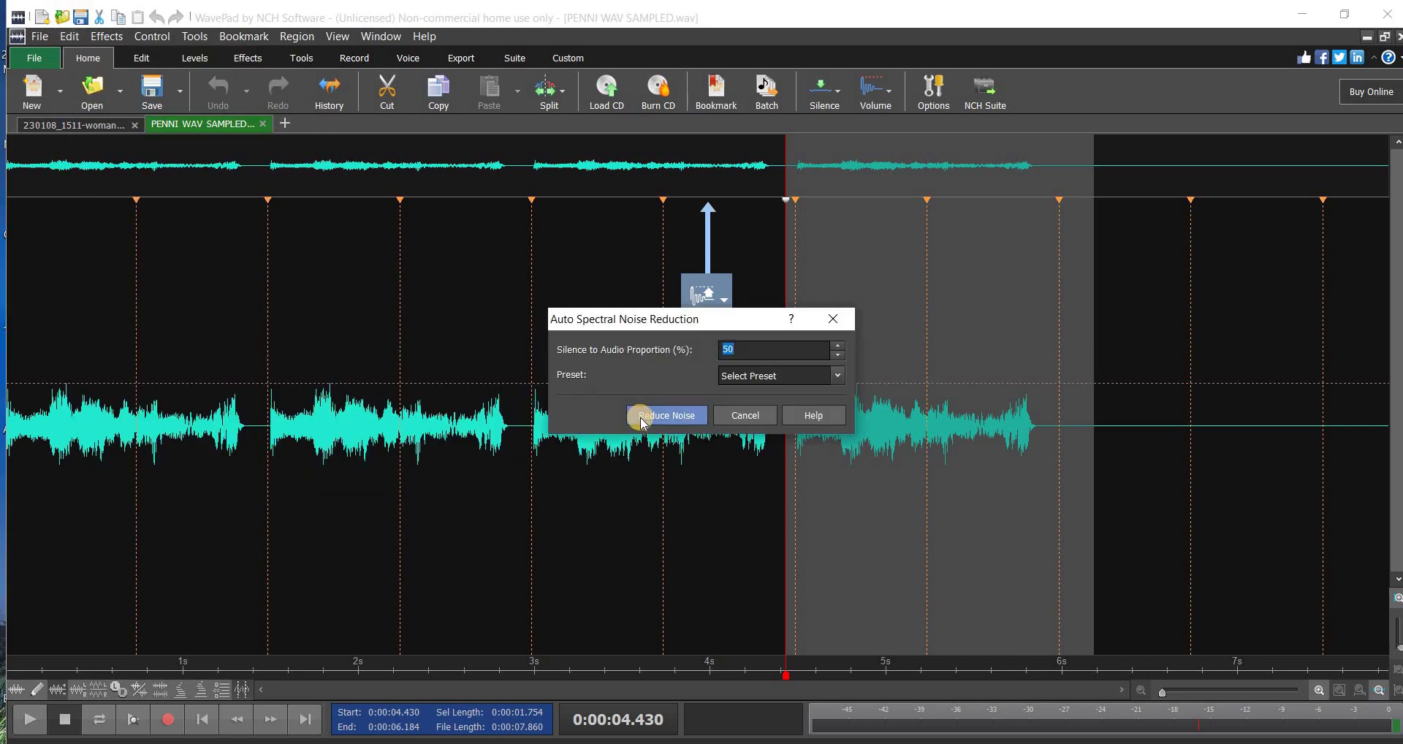
click(756, 426)
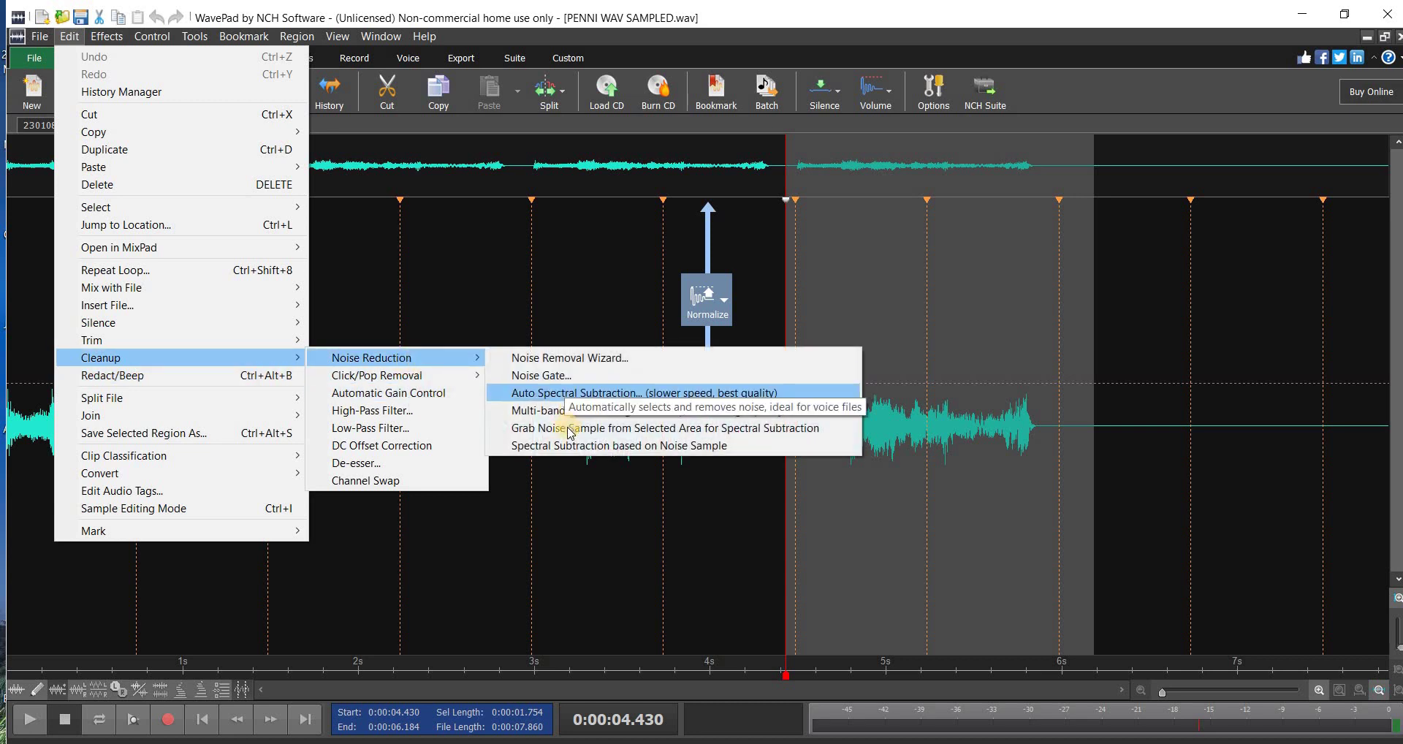
click(577, 429)
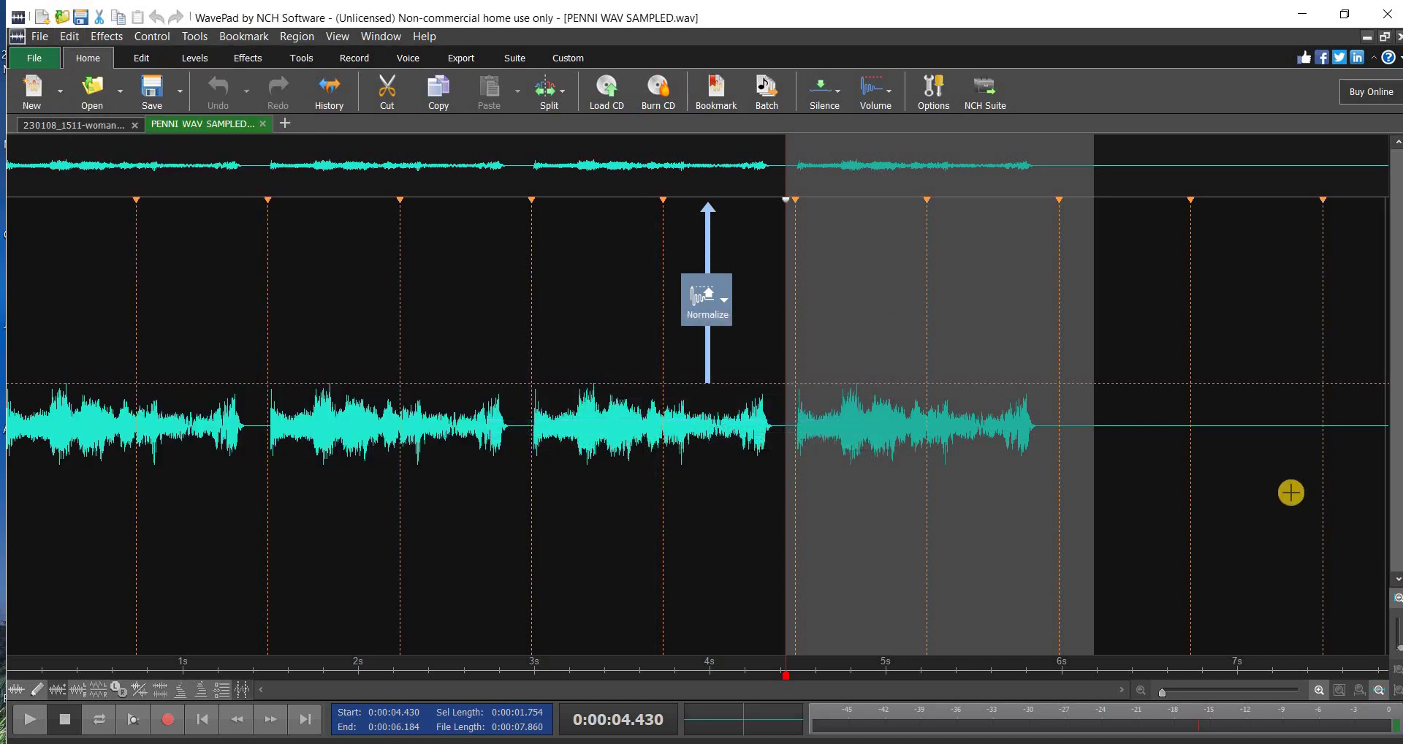
Select the loop from the start to about 7.3 s, apply Spectral Subtraction based on the noise sample, and play the result.
drag(1291, 493, 2, 454)
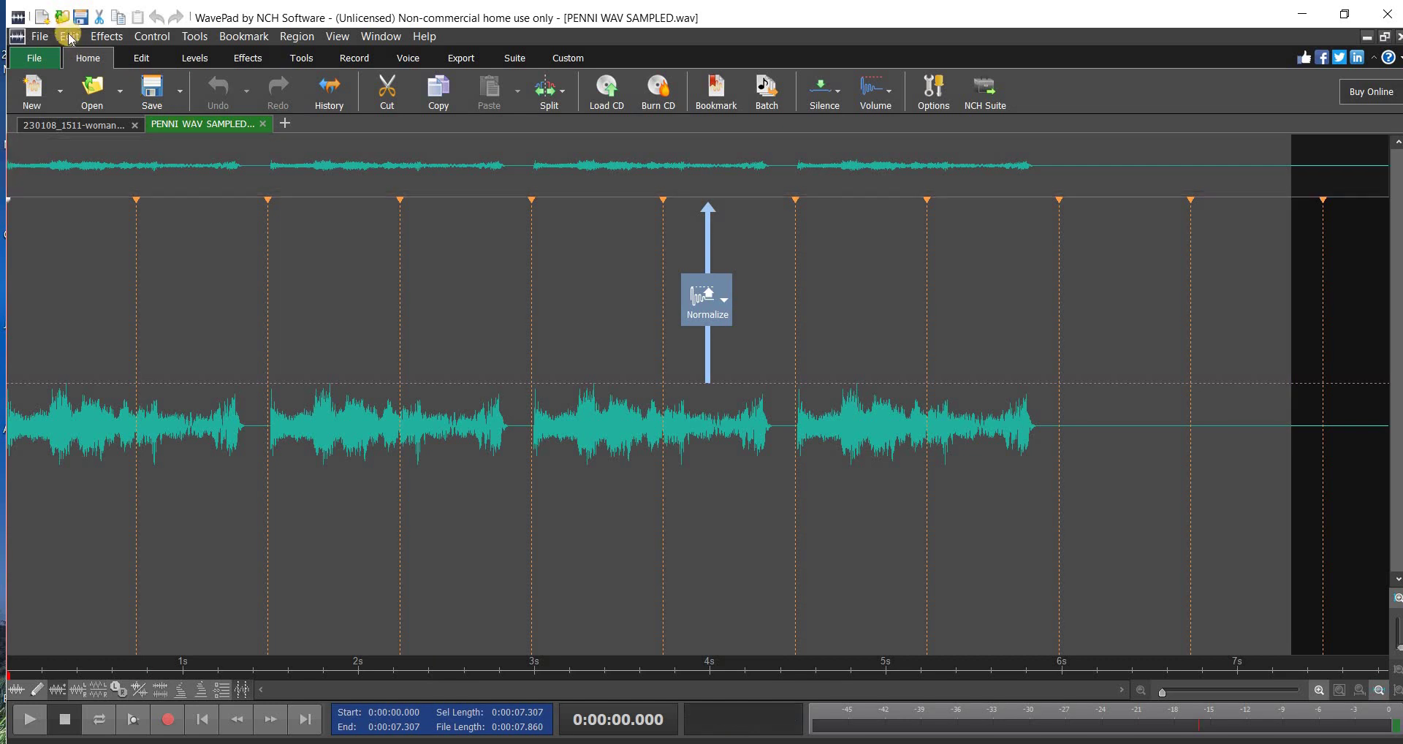
click(67, 38)
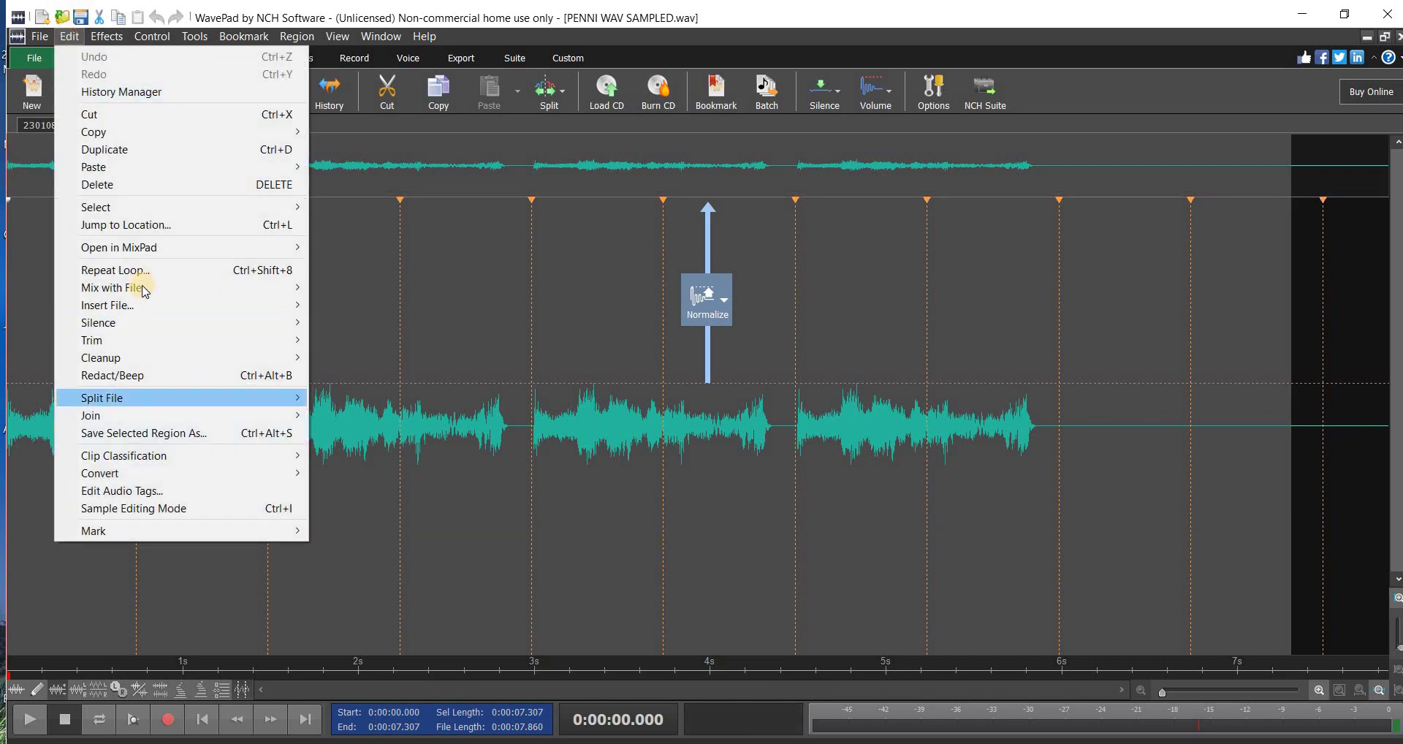
mouse_move(155, 358)
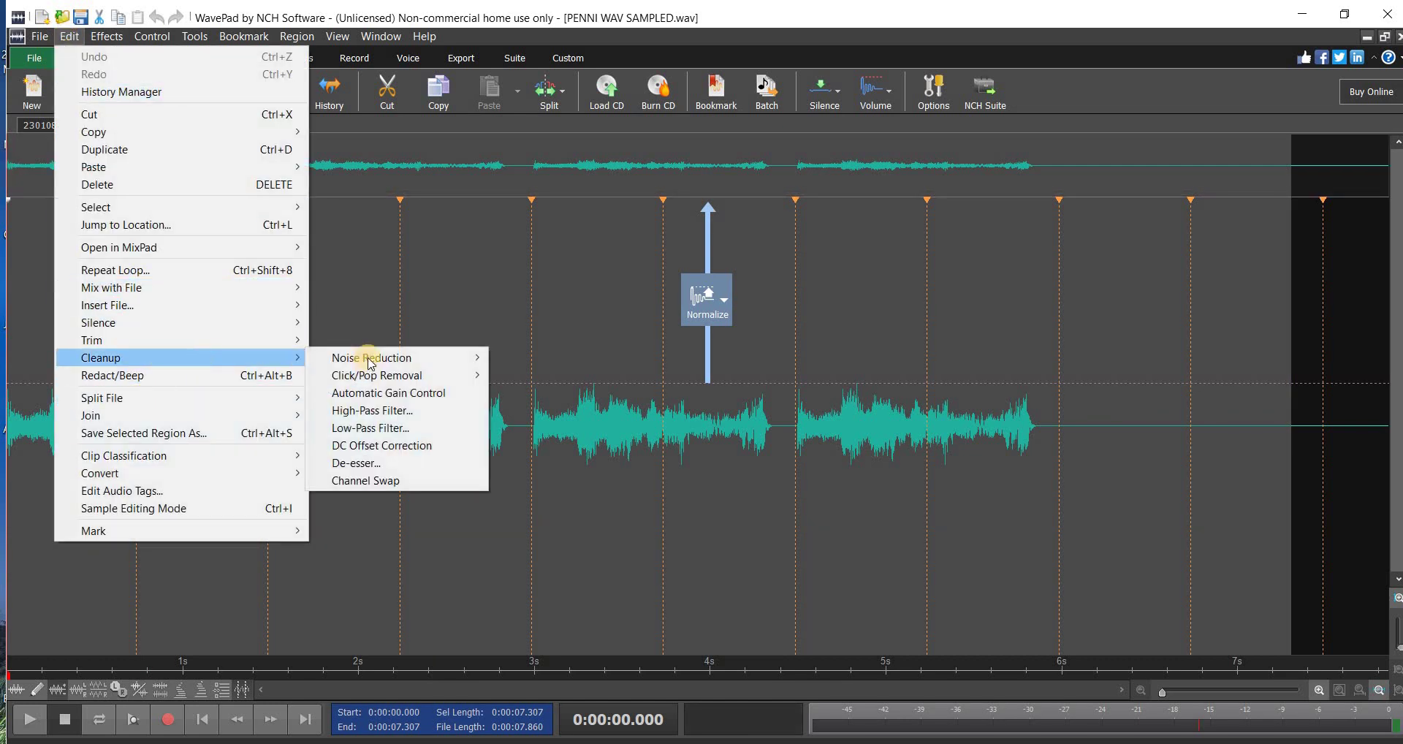
mouse_move(370, 358)
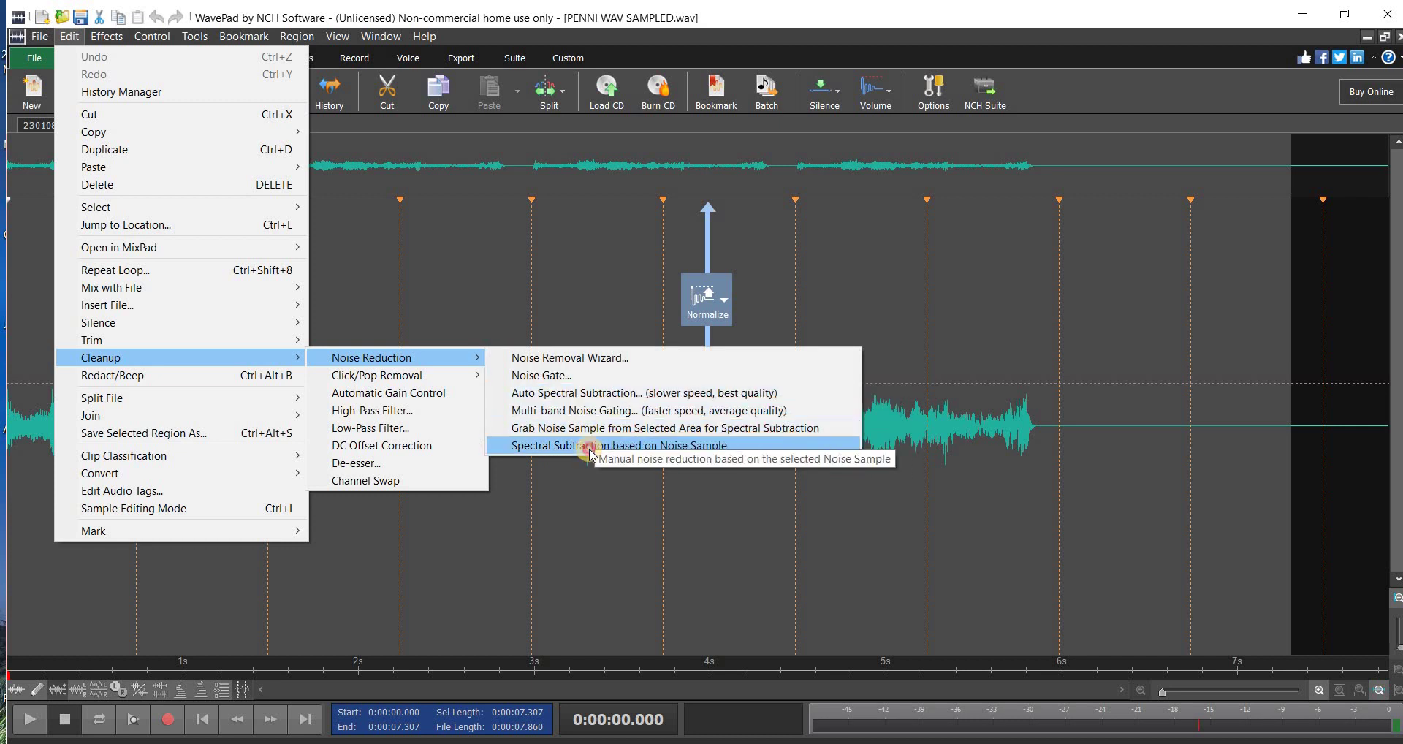
click(614, 445)
click(25, 721)
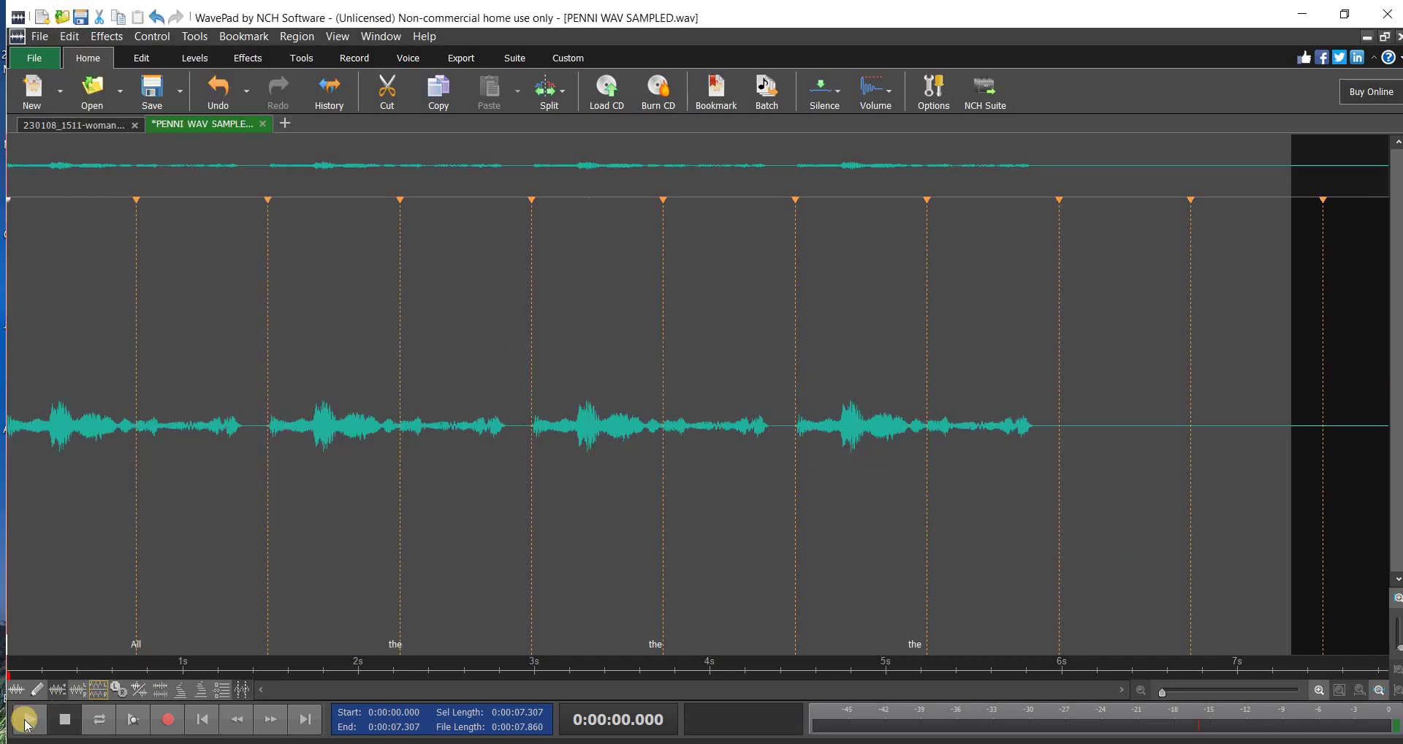
click(65, 731)
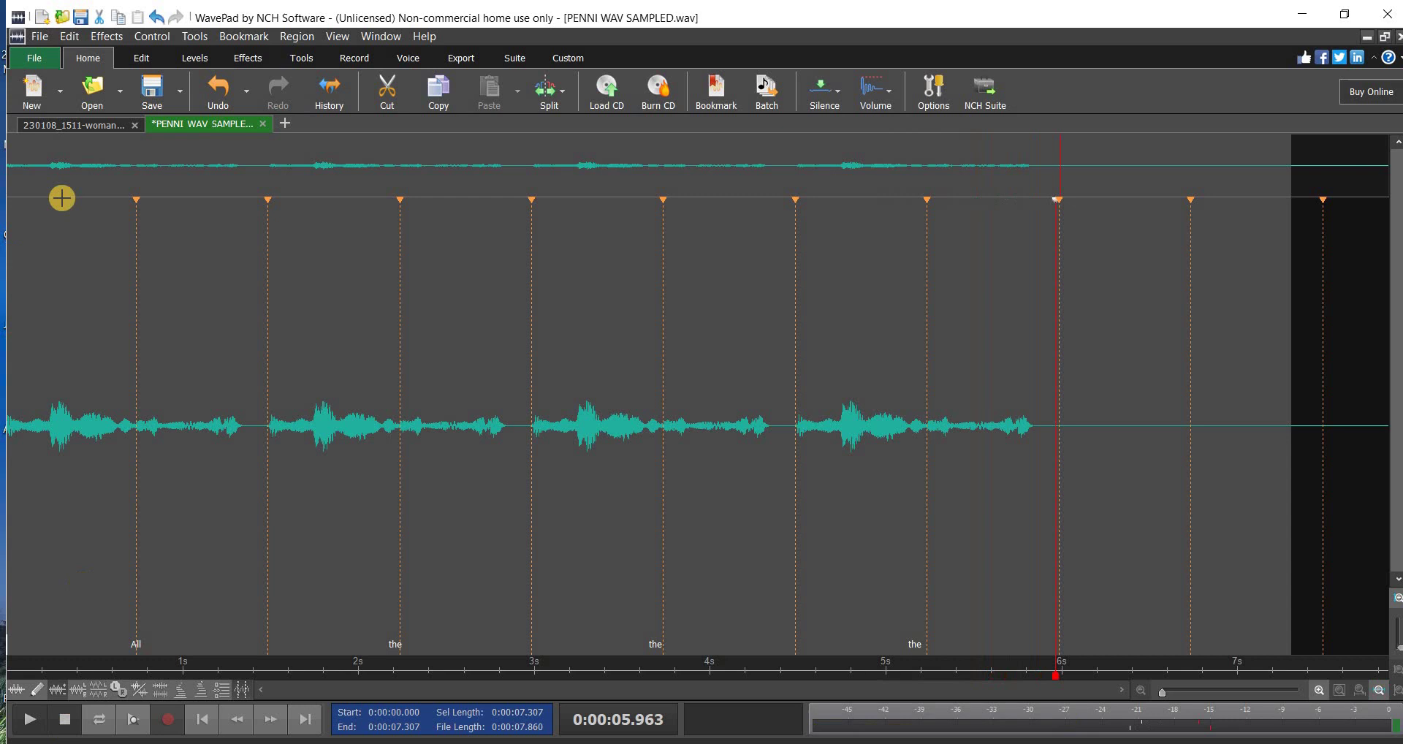
Save the processed loop to the desktop as a Wave file named "PENNI WAV SAMPLED V2", keeping the default encoder options.
click(40, 38)
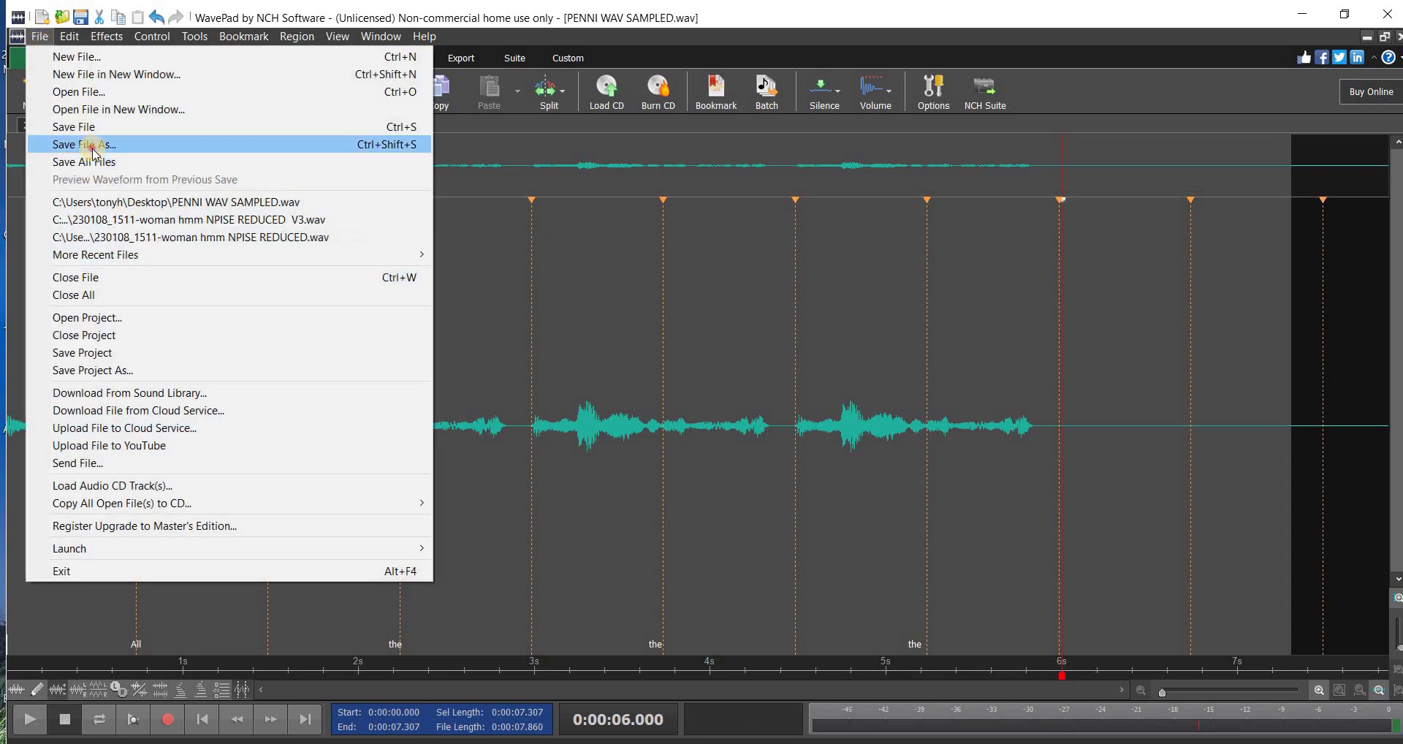
key(Return)
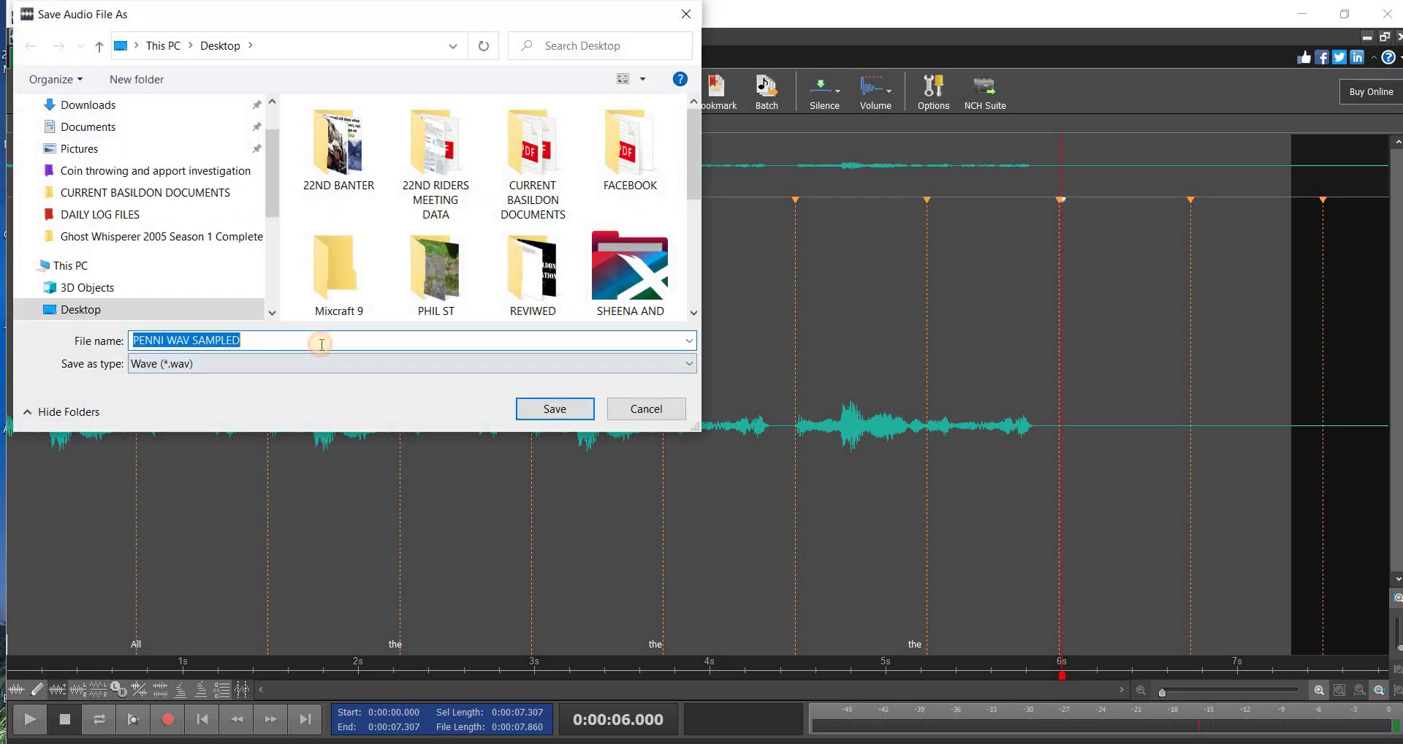
click(321, 344)
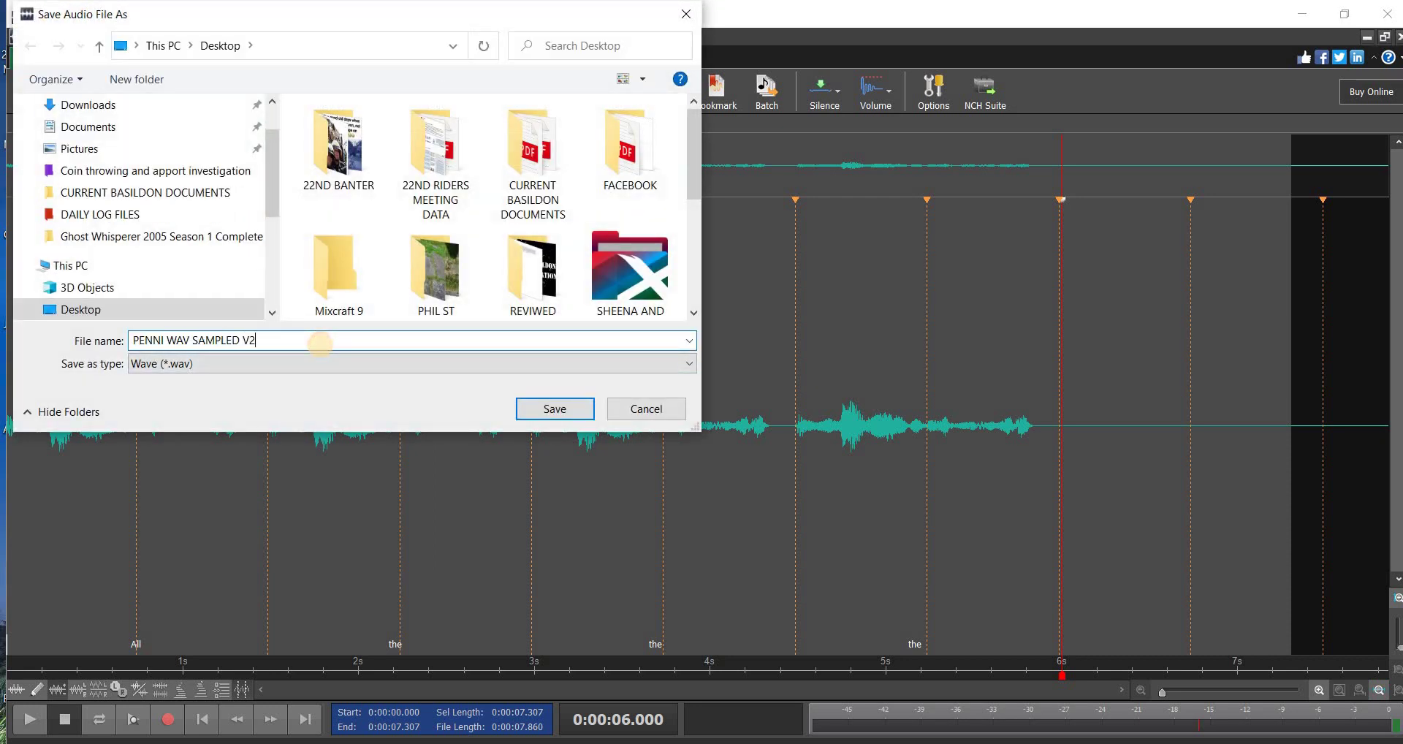
key(Return)
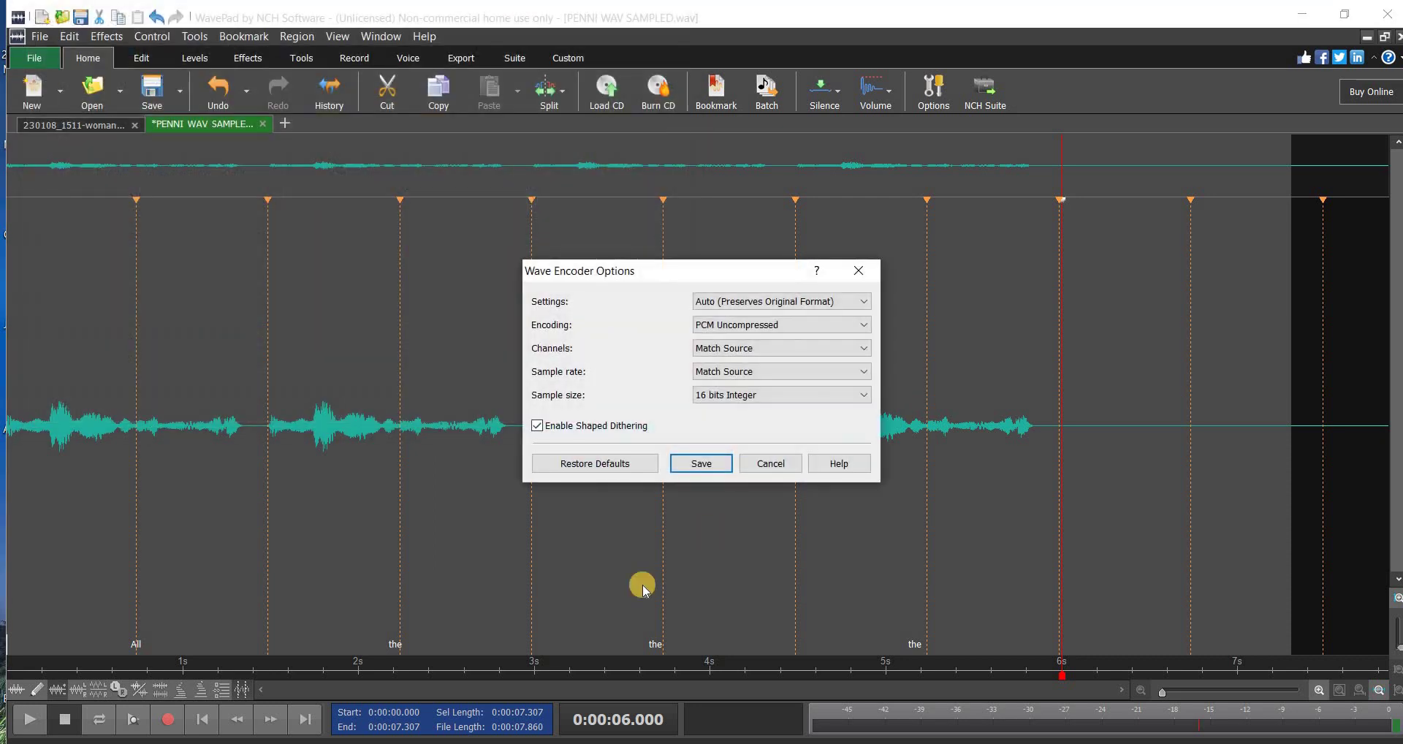
click(732, 468)
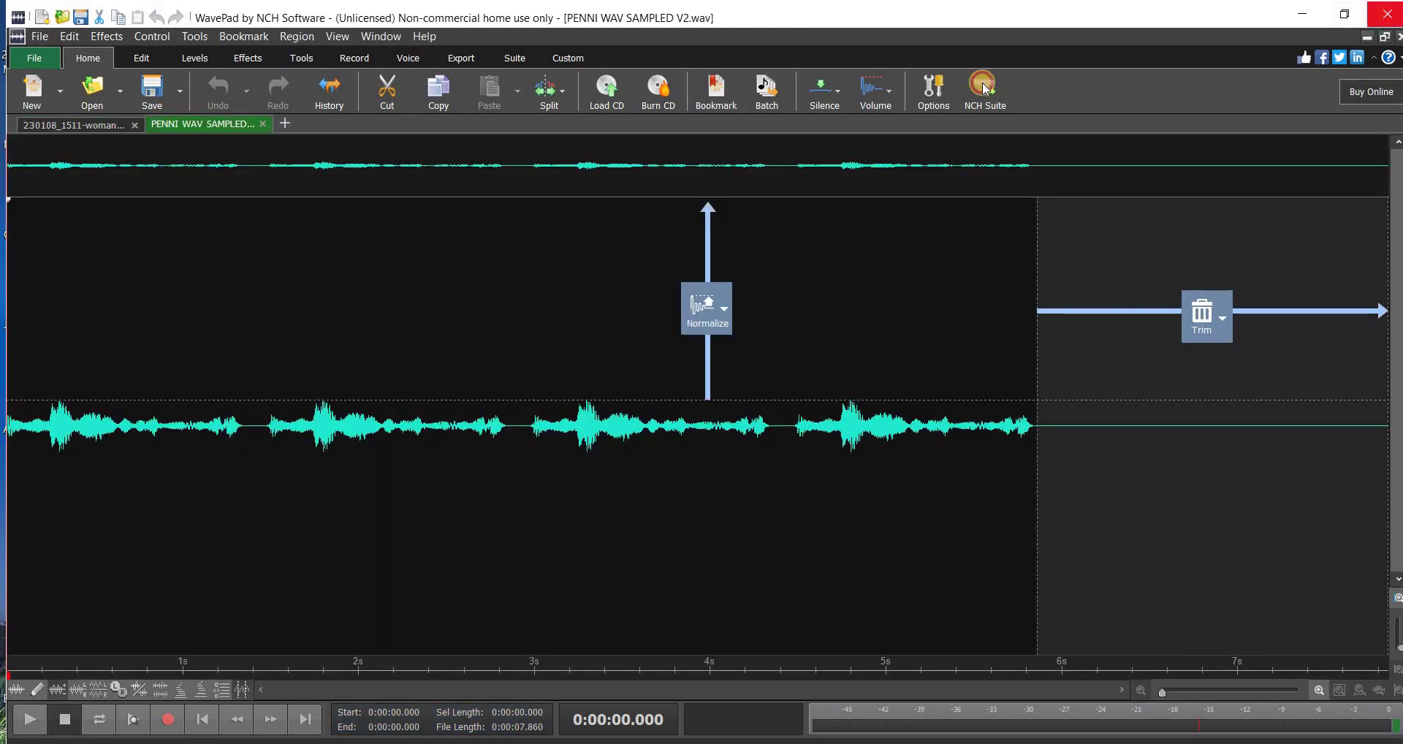
Close WavePad to return to Mixcraft, reduce the existing track's height and add a second audio track below it.
click(1386, 13)
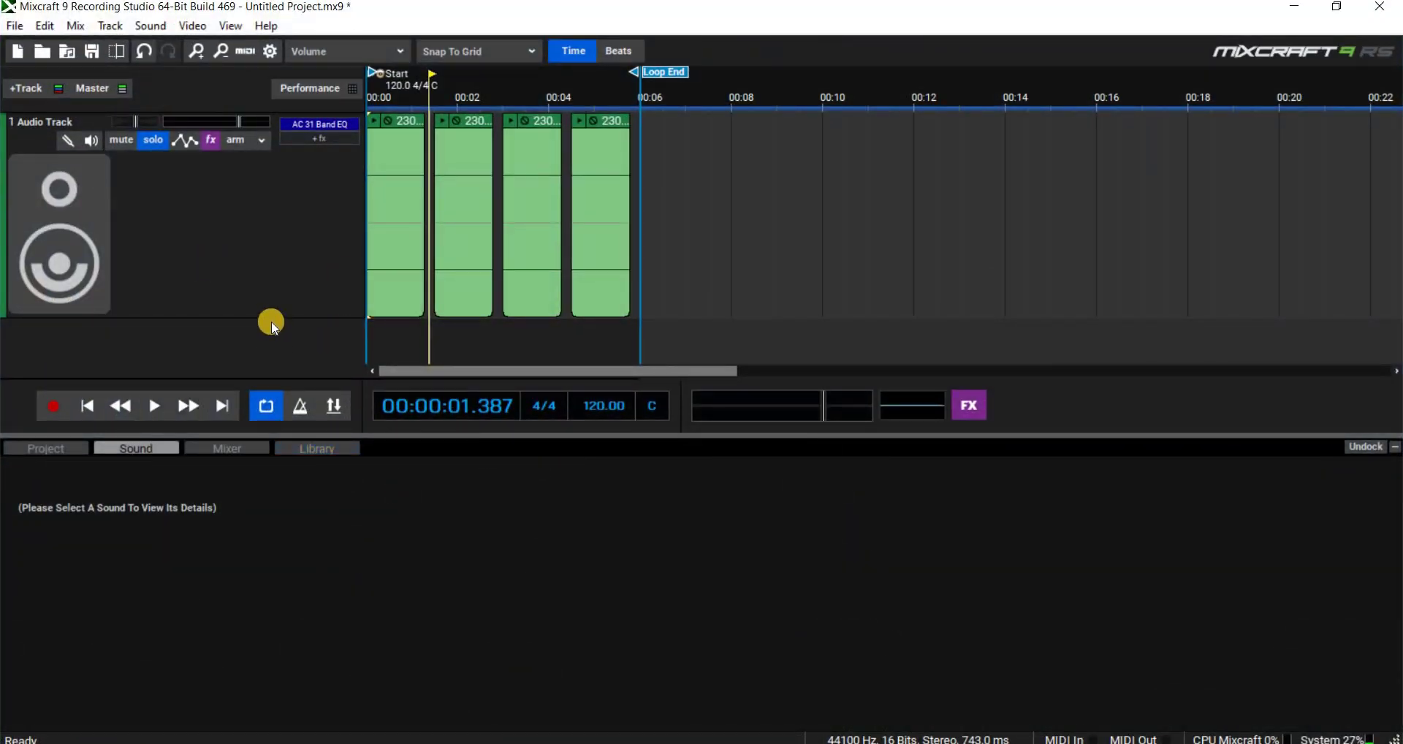
drag(270, 307, 260, 206)
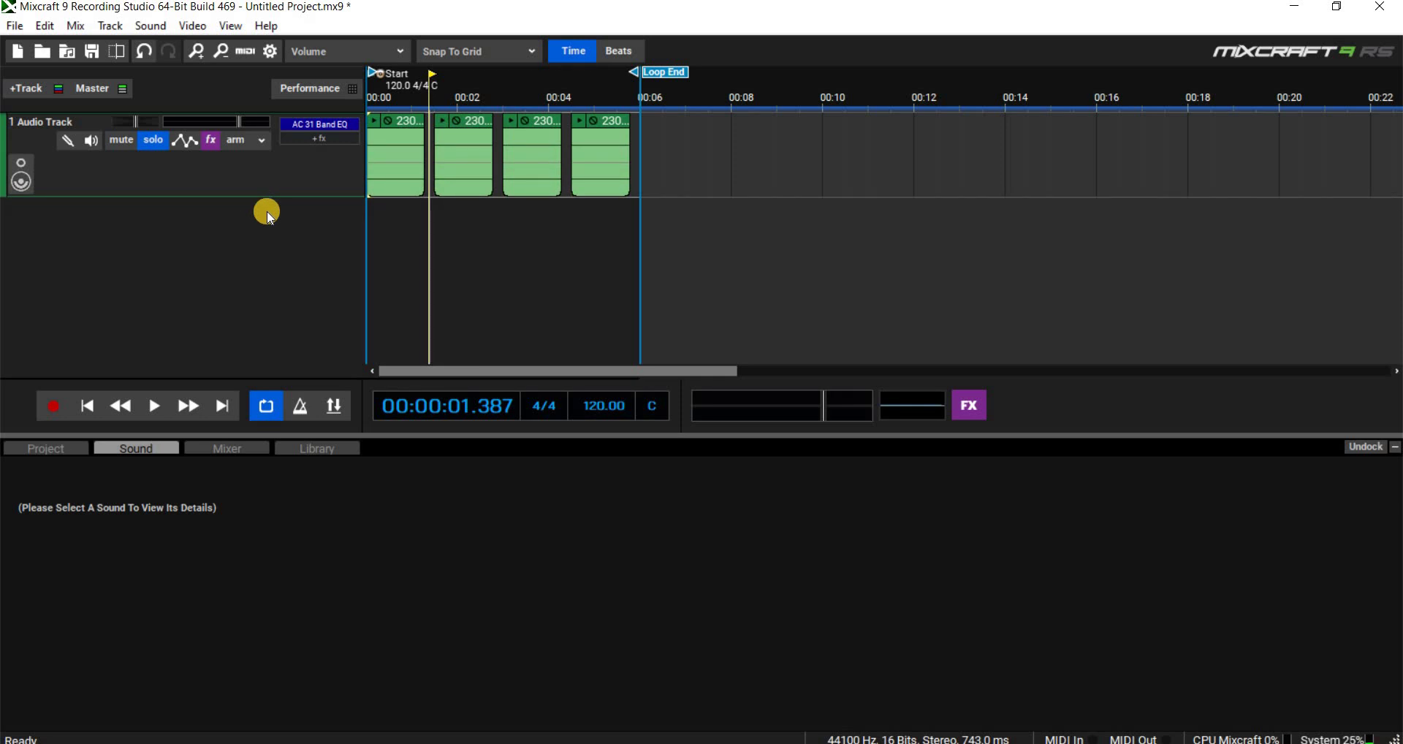
right_click(268, 214)
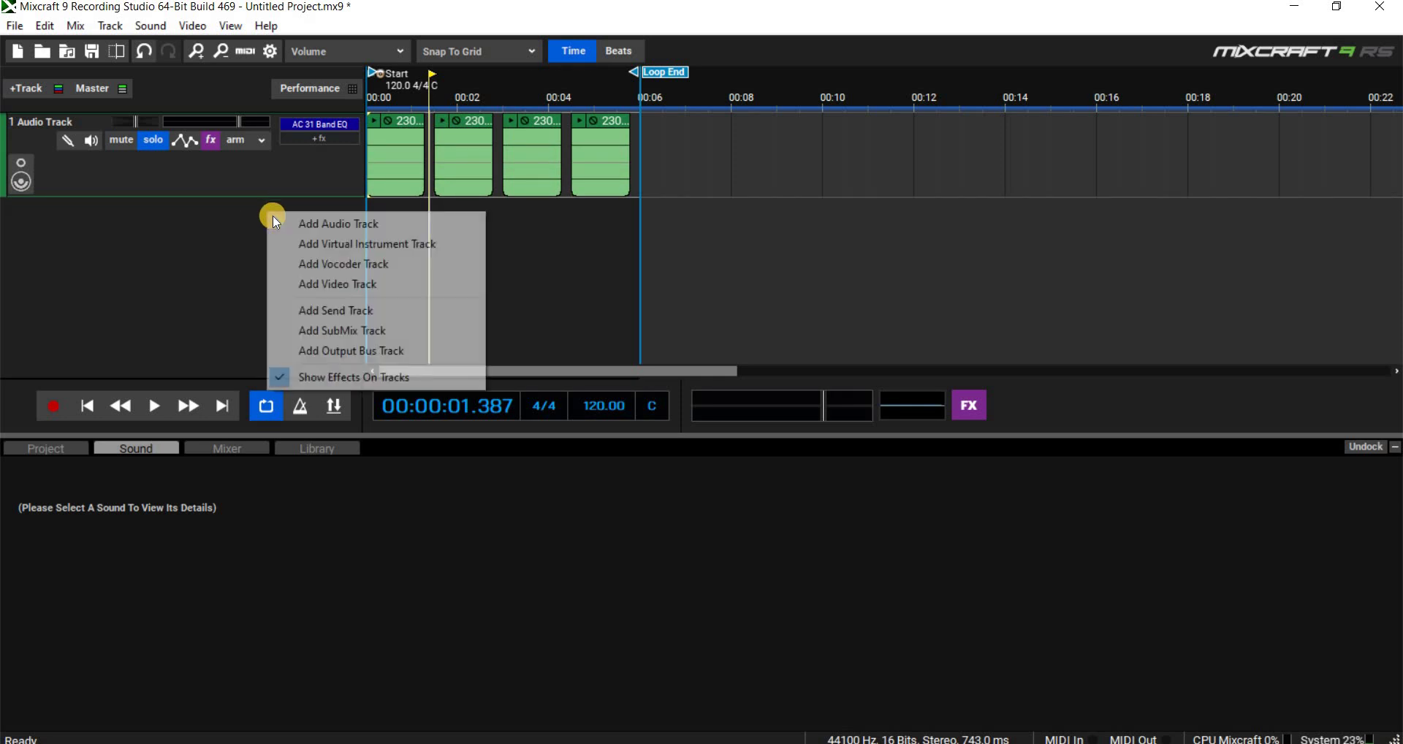
click(426, 224)
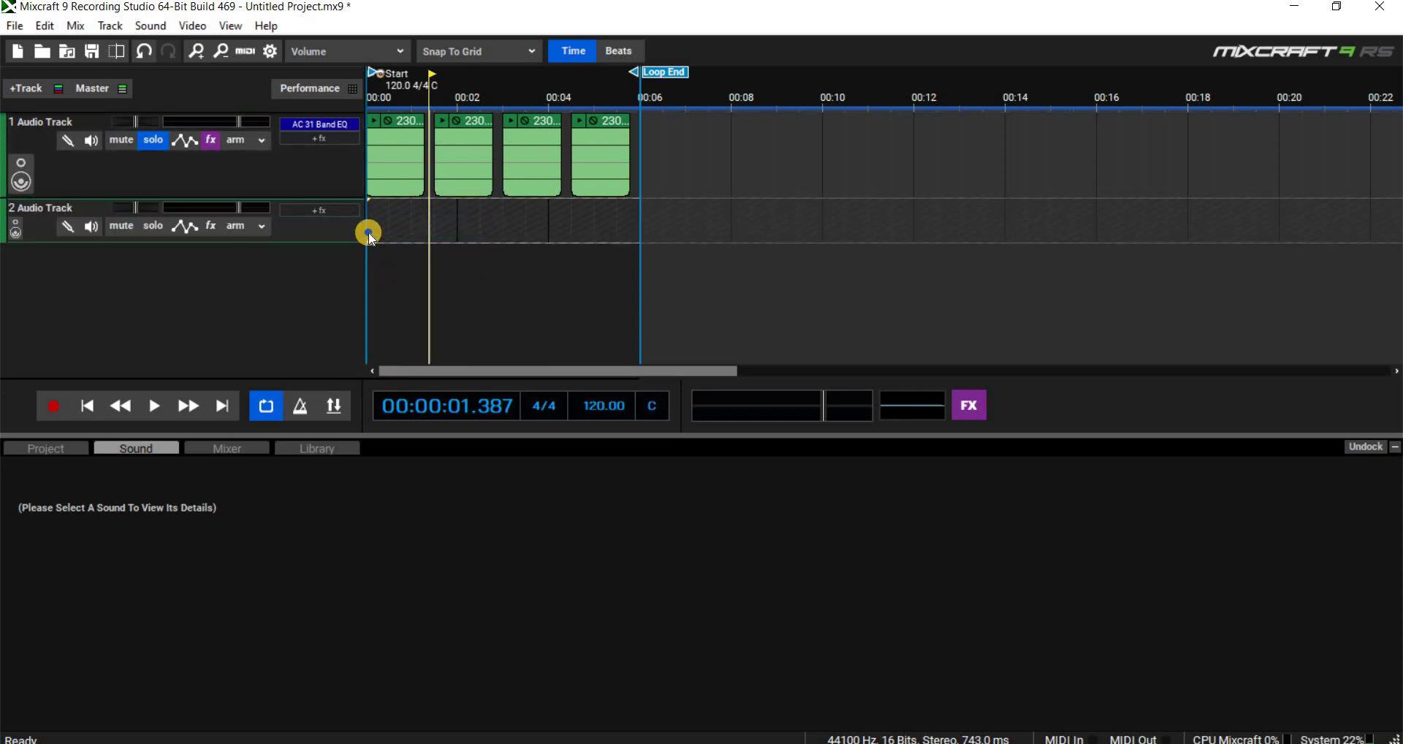
Add the sound file "PENNI WAV SAMPLED V2" from the desktop to the second track.
right_click(375, 281)
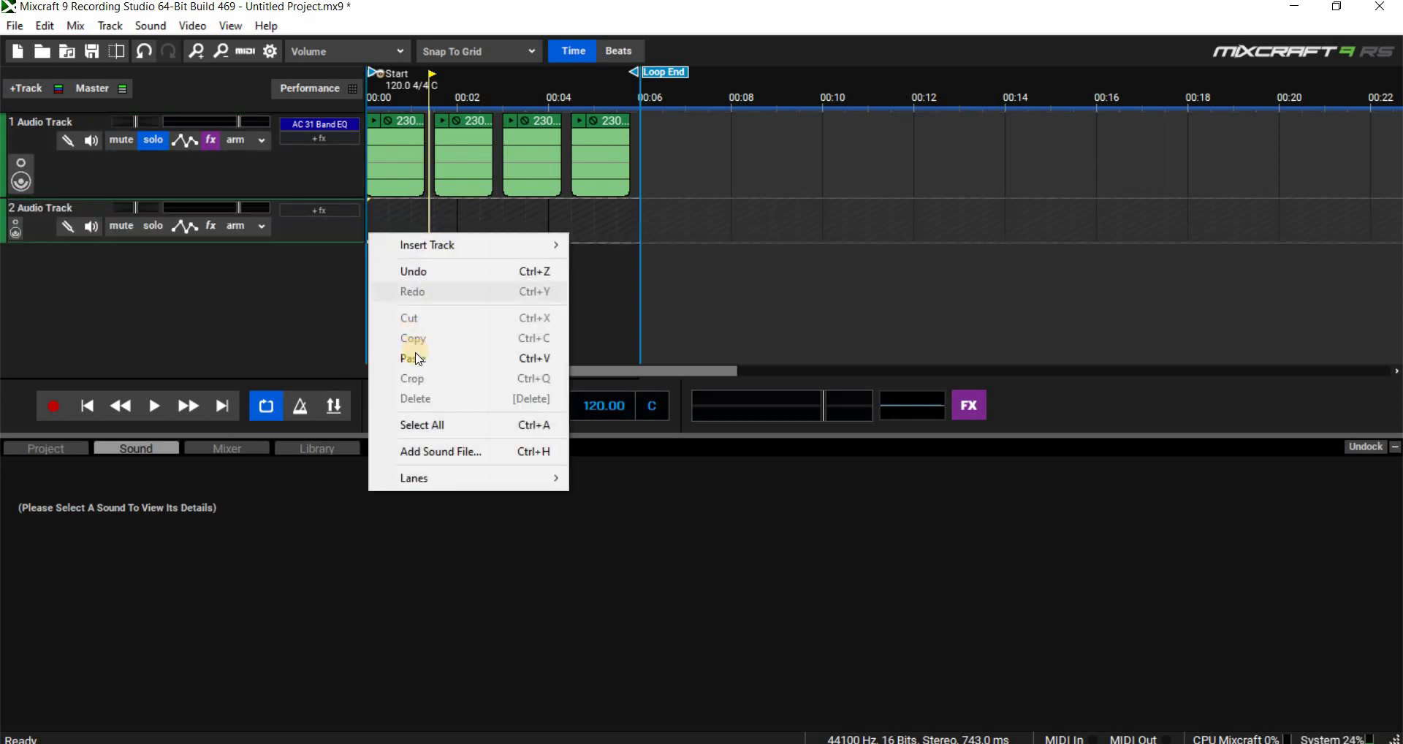
click(454, 451)
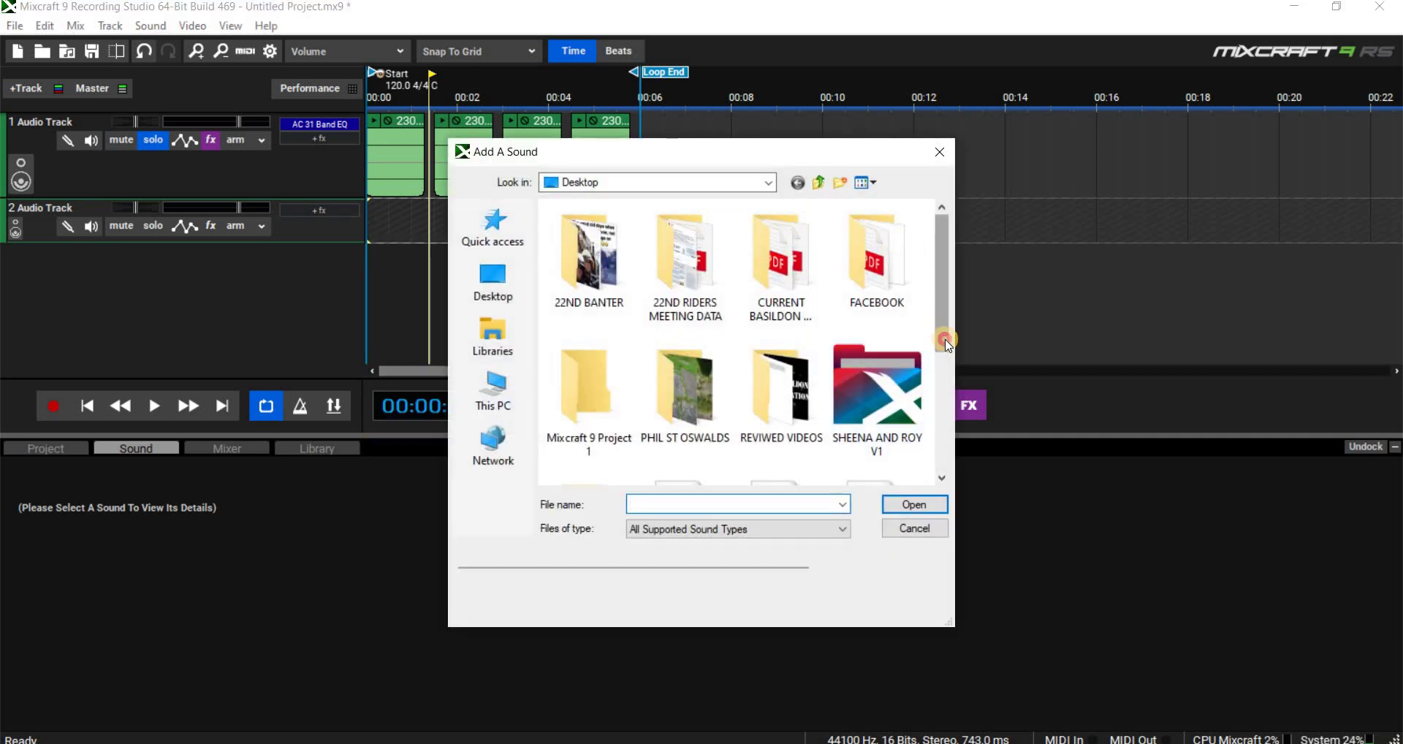
click(948, 466)
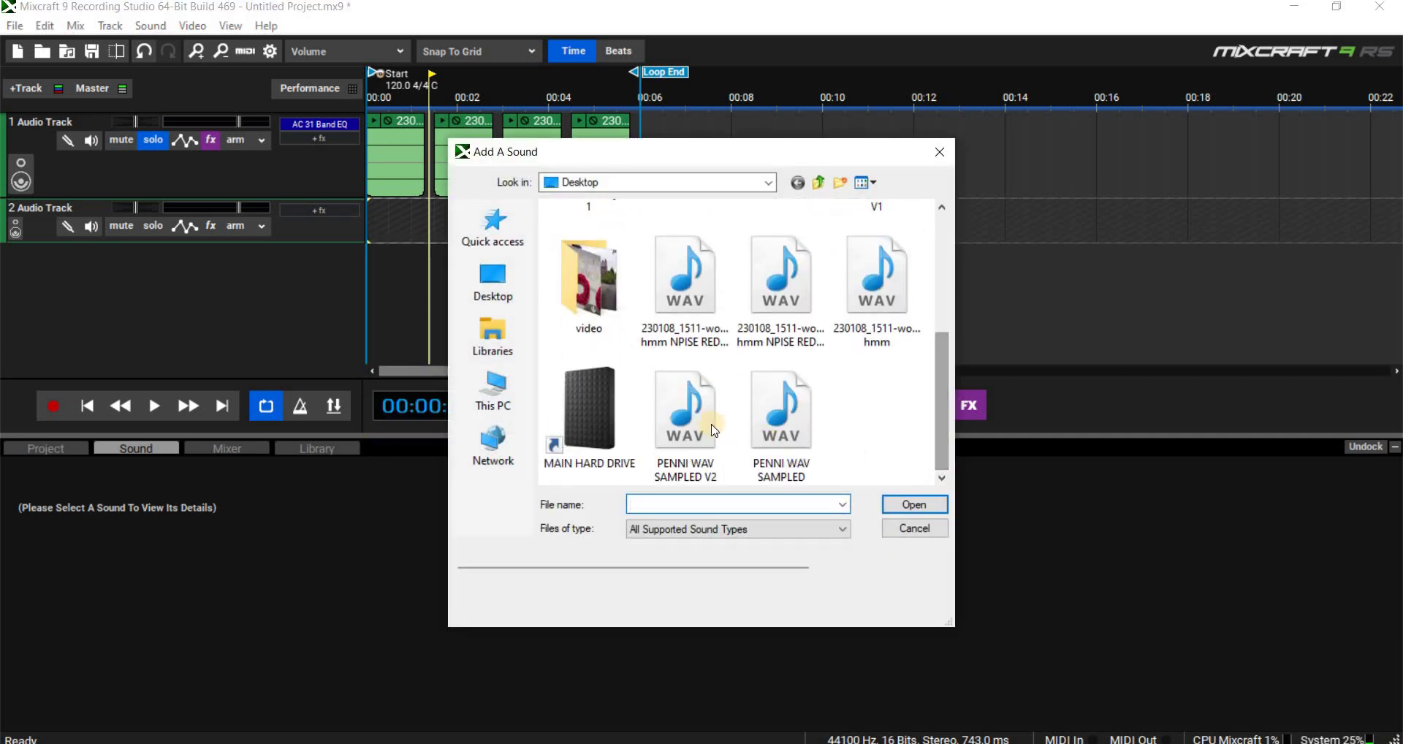
click(730, 457)
click(914, 504)
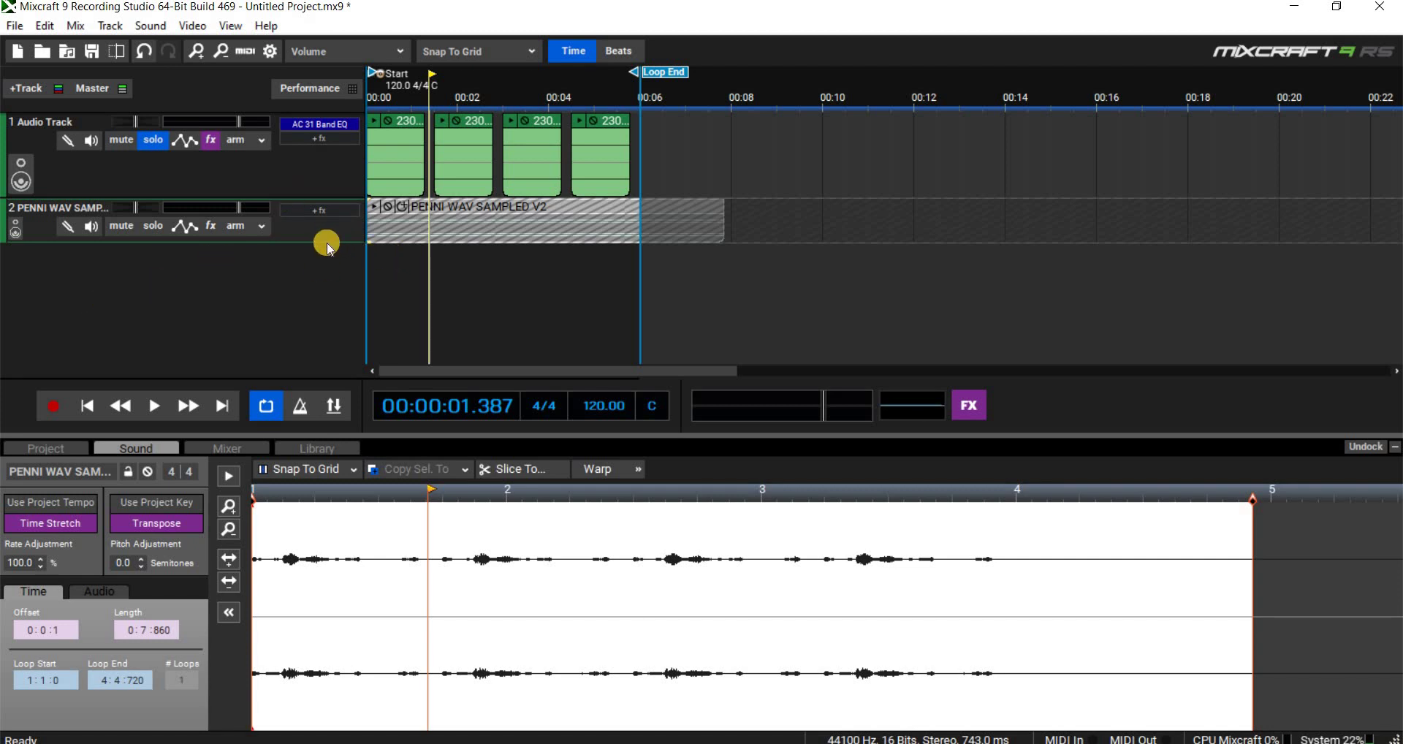
Enlarge the second track, solo it instead of the first track and rewind the playhead to the start.
drag(323, 240, 319, 299)
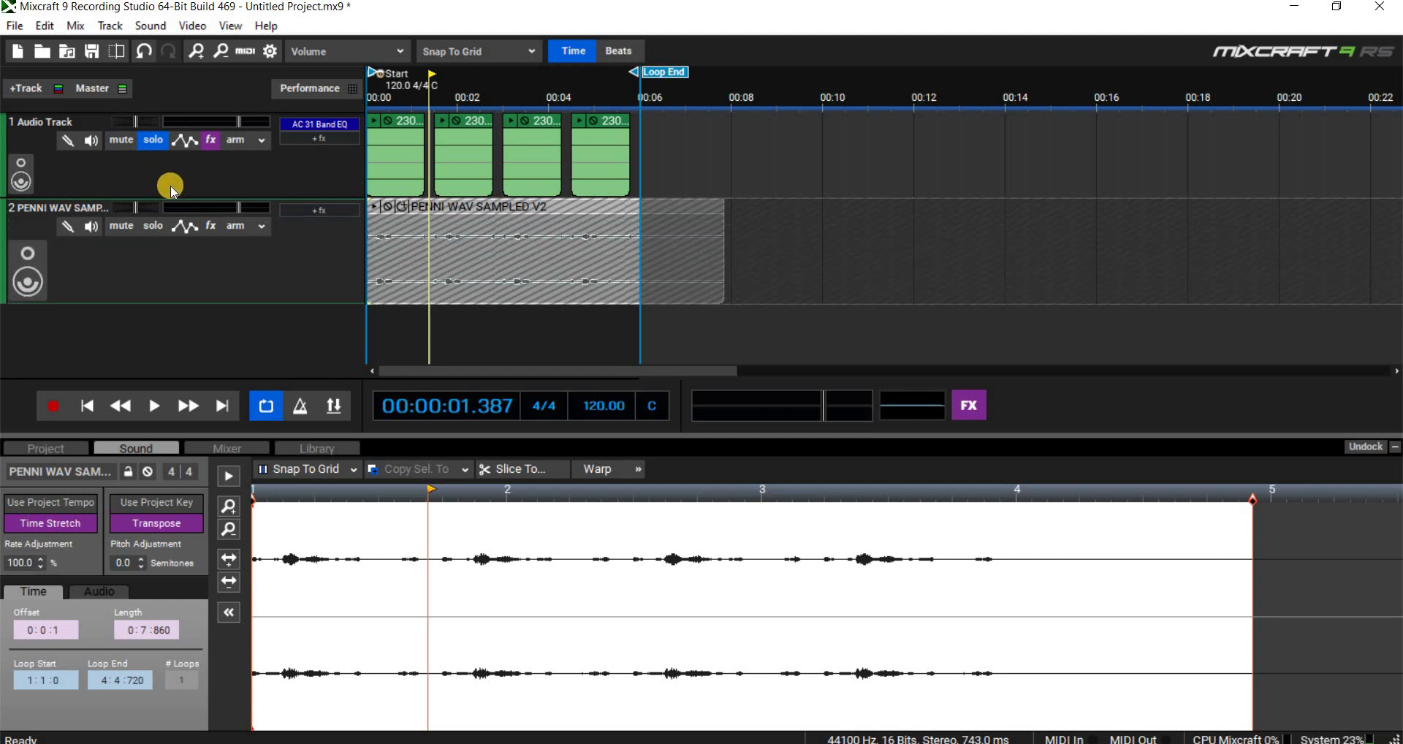
click(153, 139)
click(153, 226)
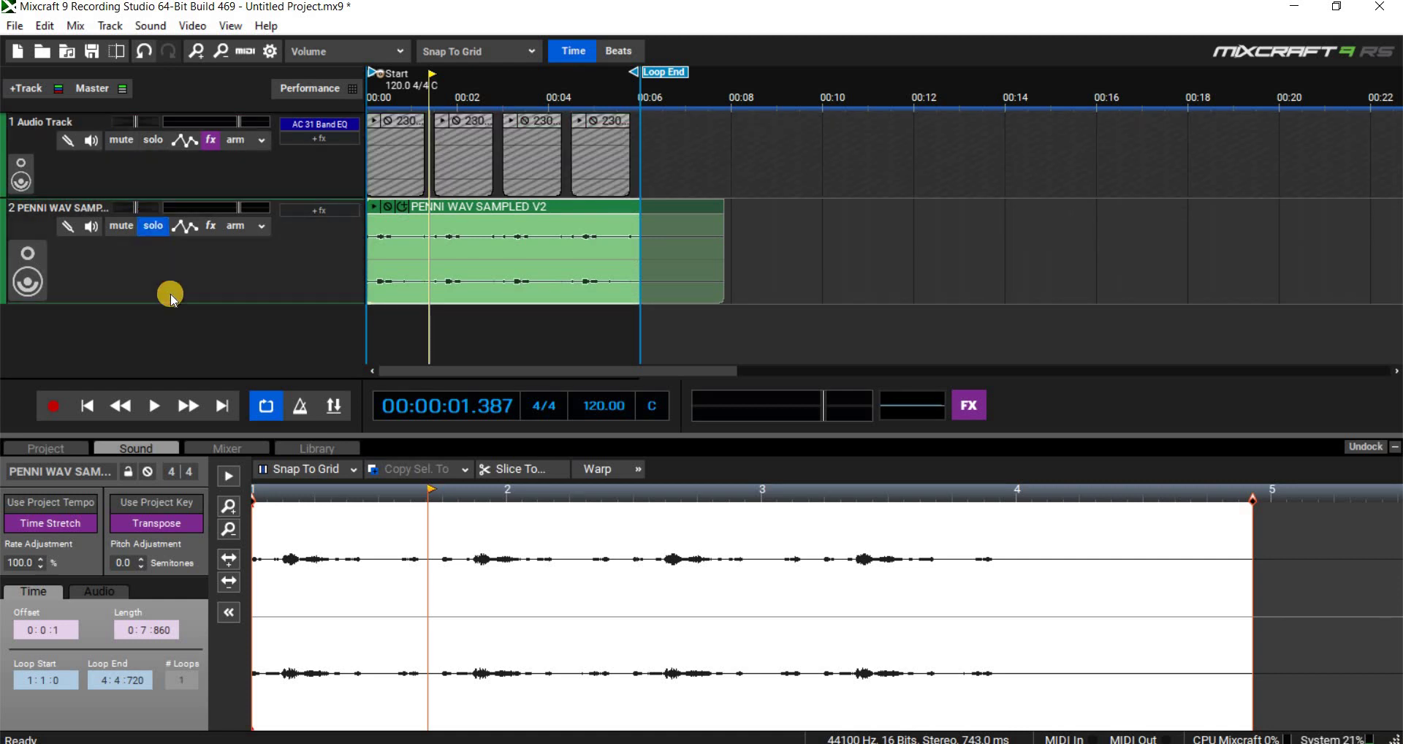
click(123, 406)
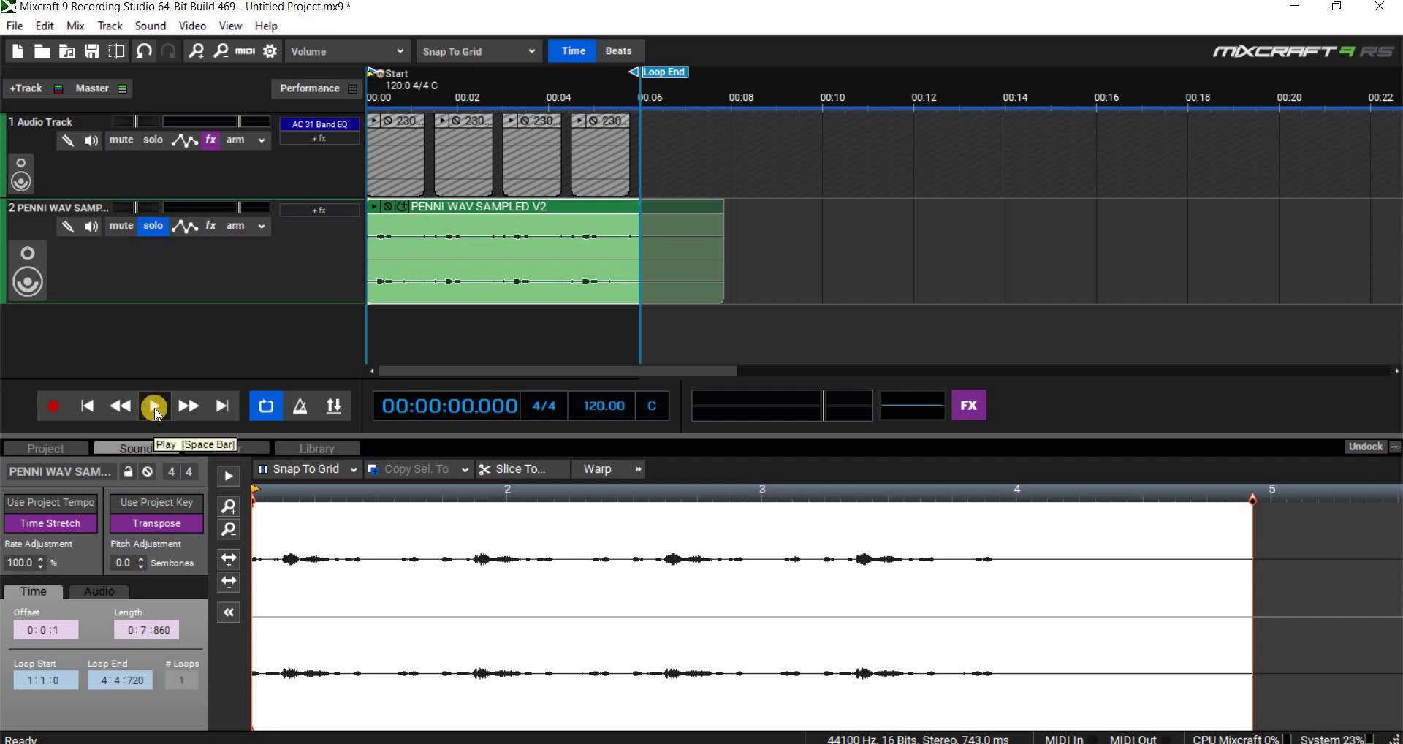
Add an Acoustica 31 Band EQ to the second track with the user preset "PENNIS VOICE SAMPLE CHURCH ARCH".
click(316, 212)
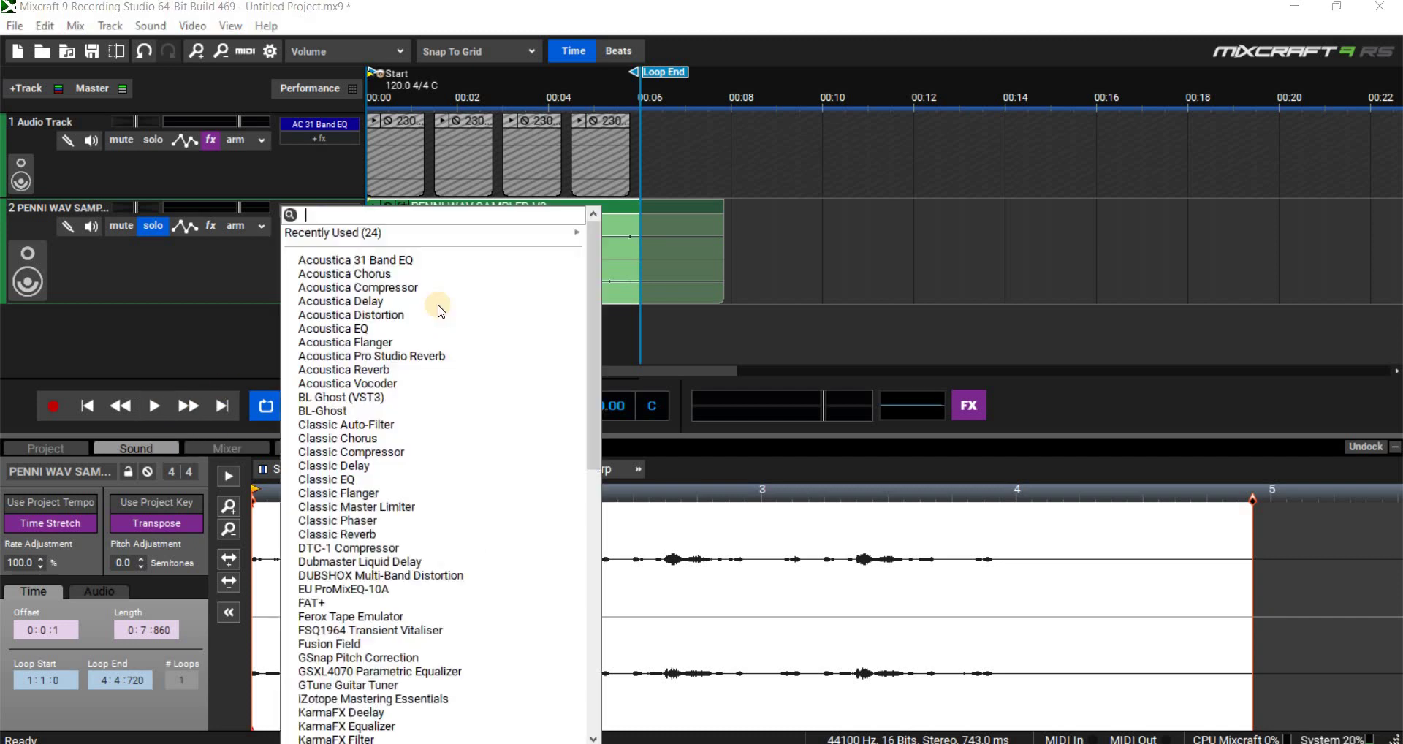
click(419, 261)
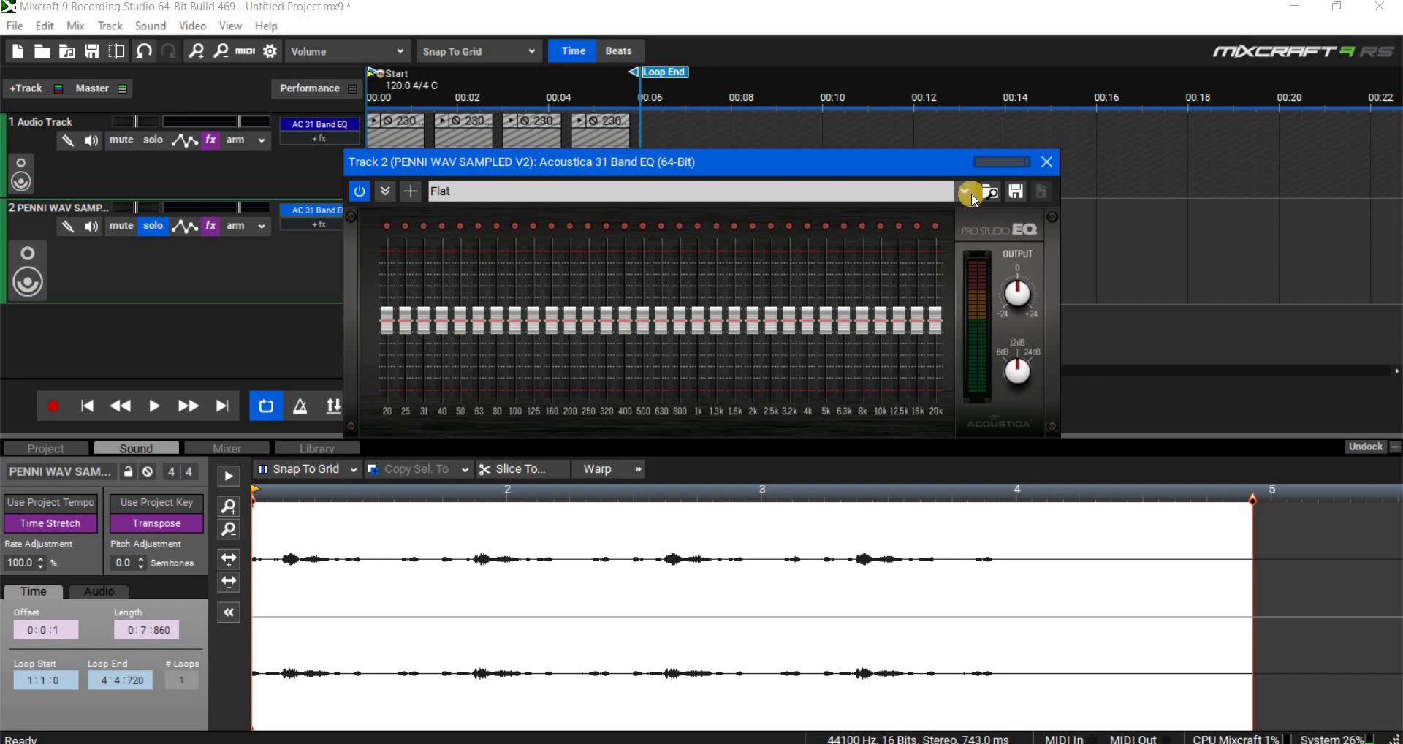
click(964, 191)
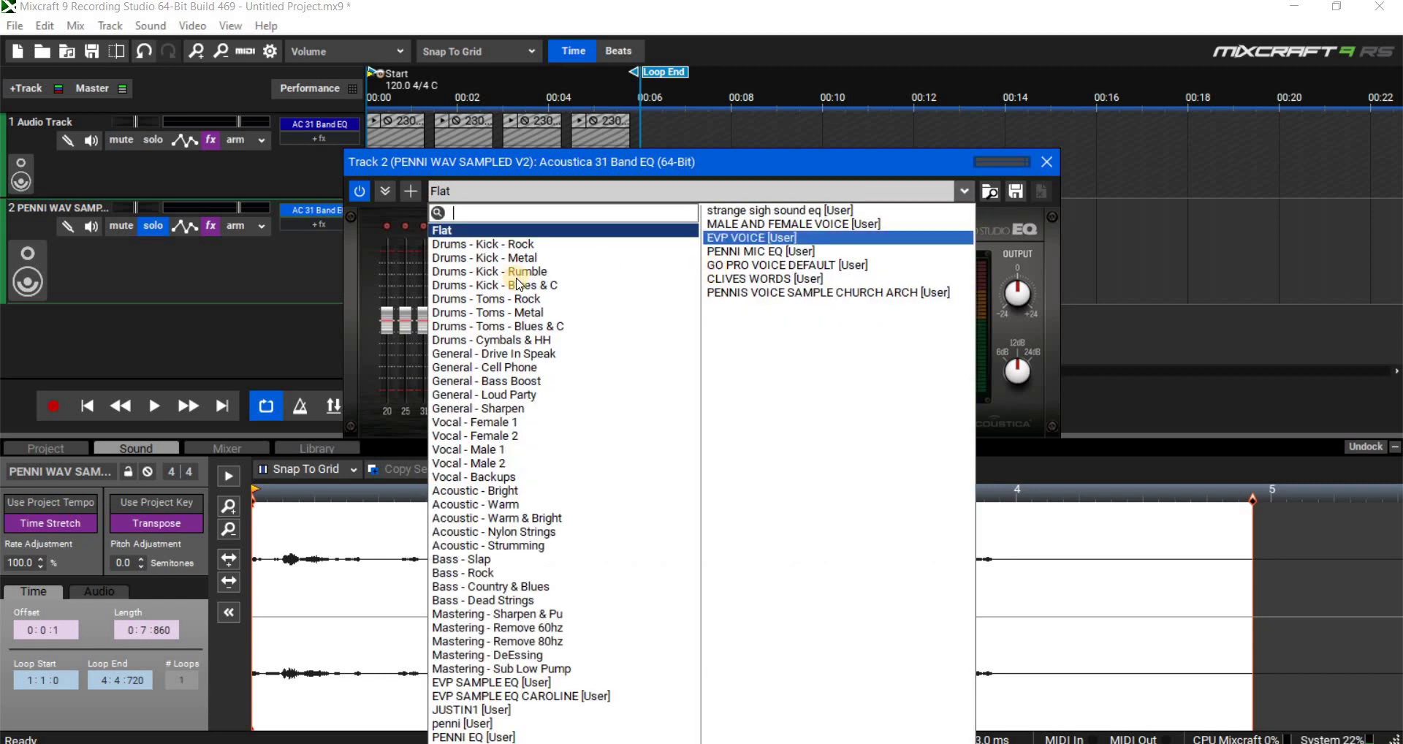
click(743, 293)
click(1046, 161)
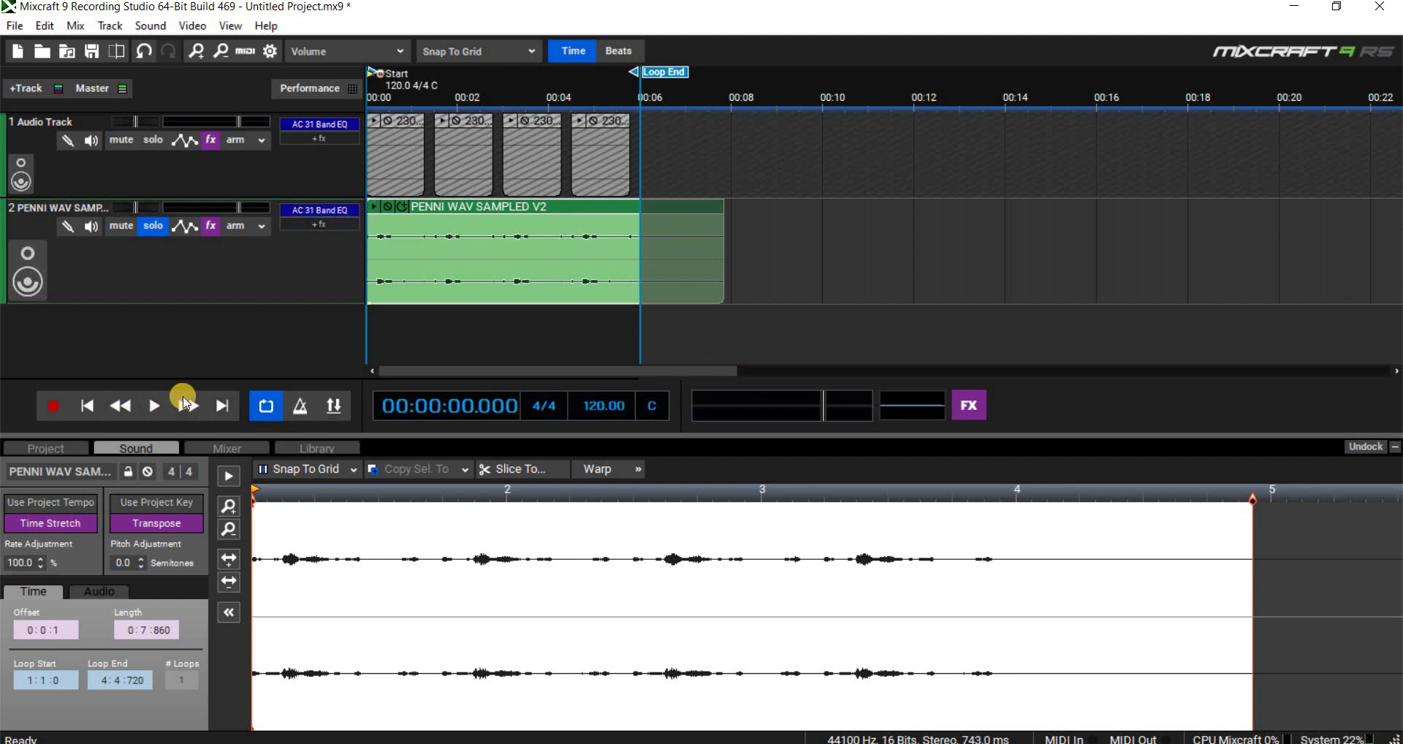
Play the soloed second track while checking its 31 Band EQ settings and output level.
click(155, 406)
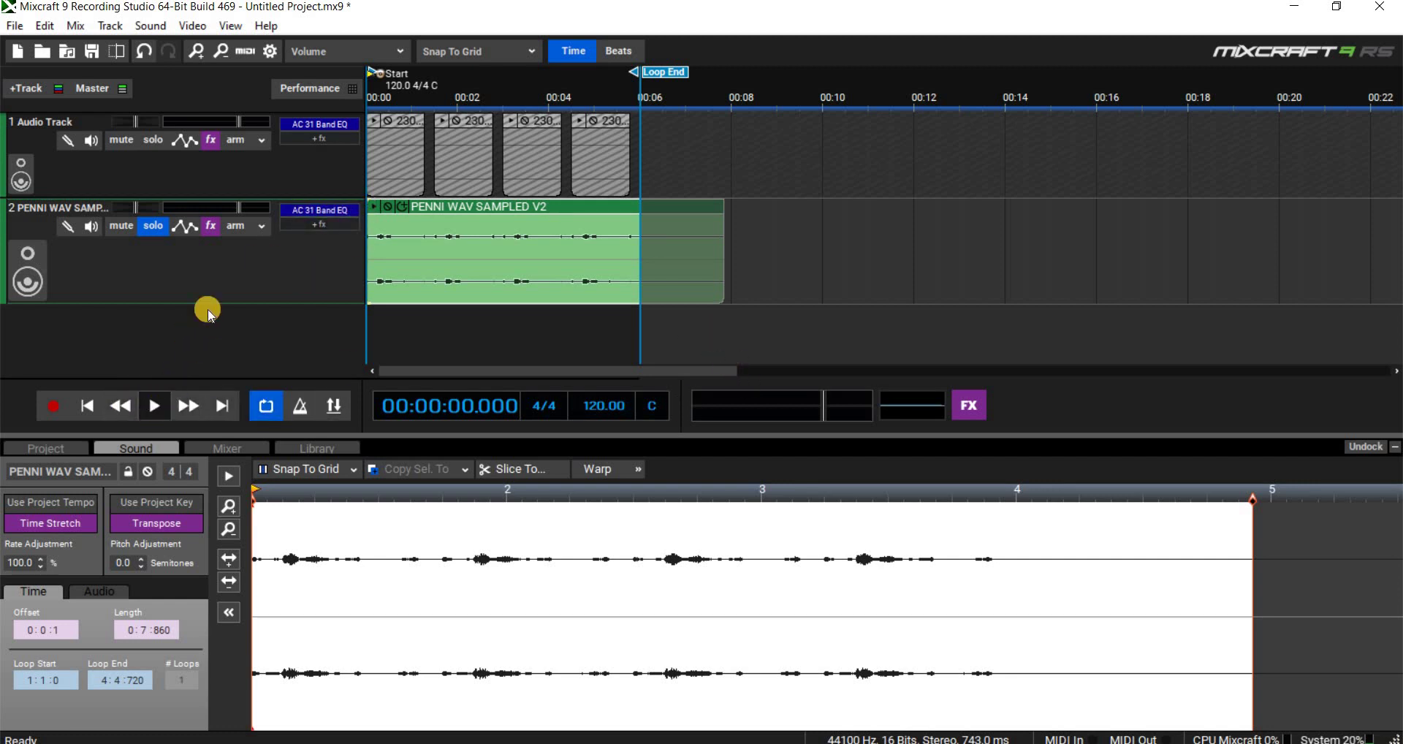
click(296, 216)
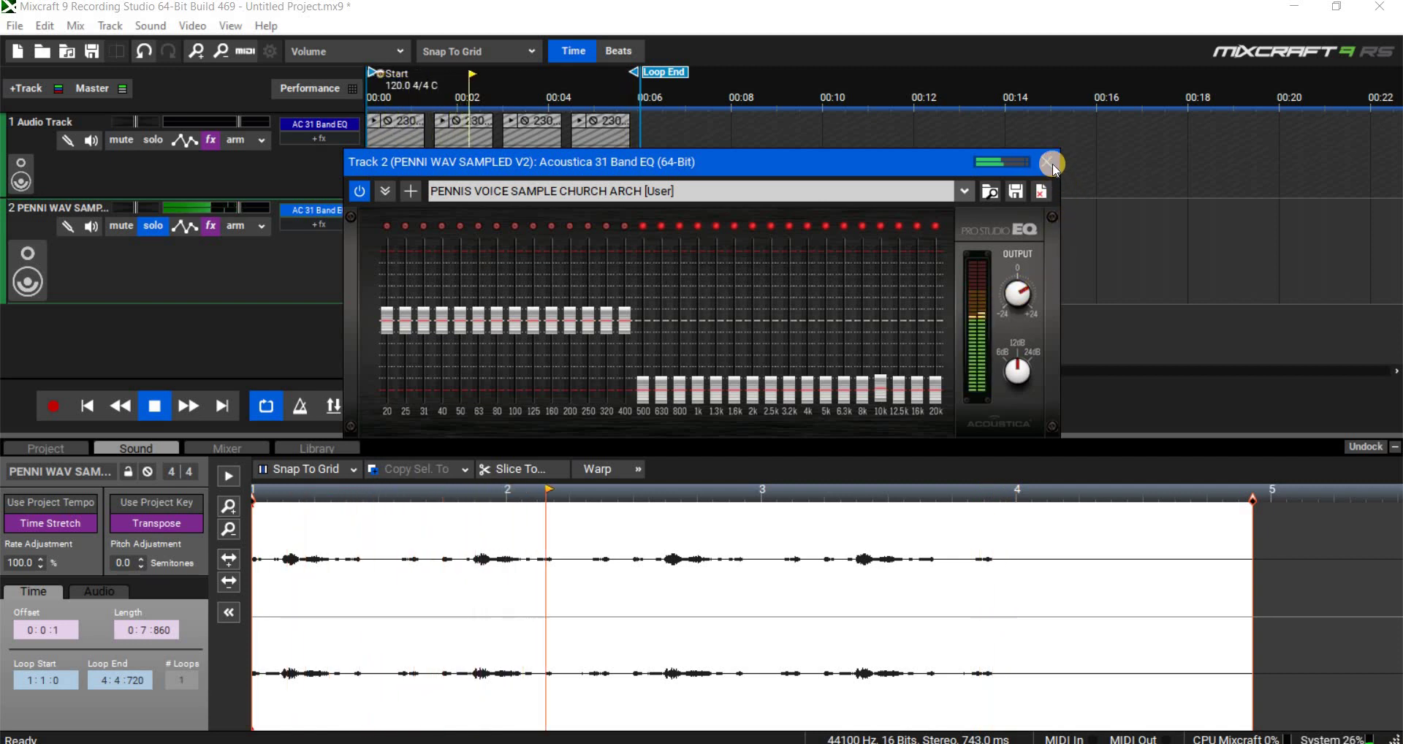
click(12, 333)
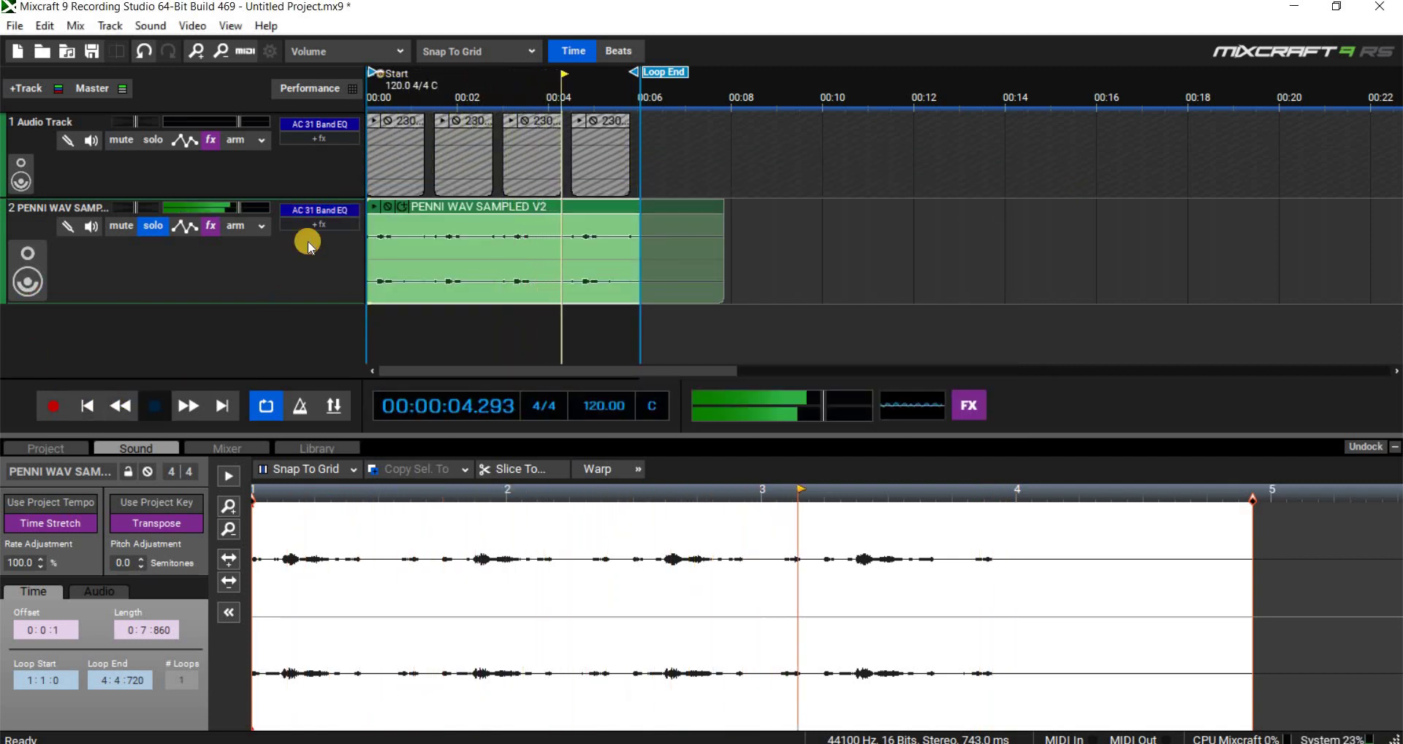
key(space)
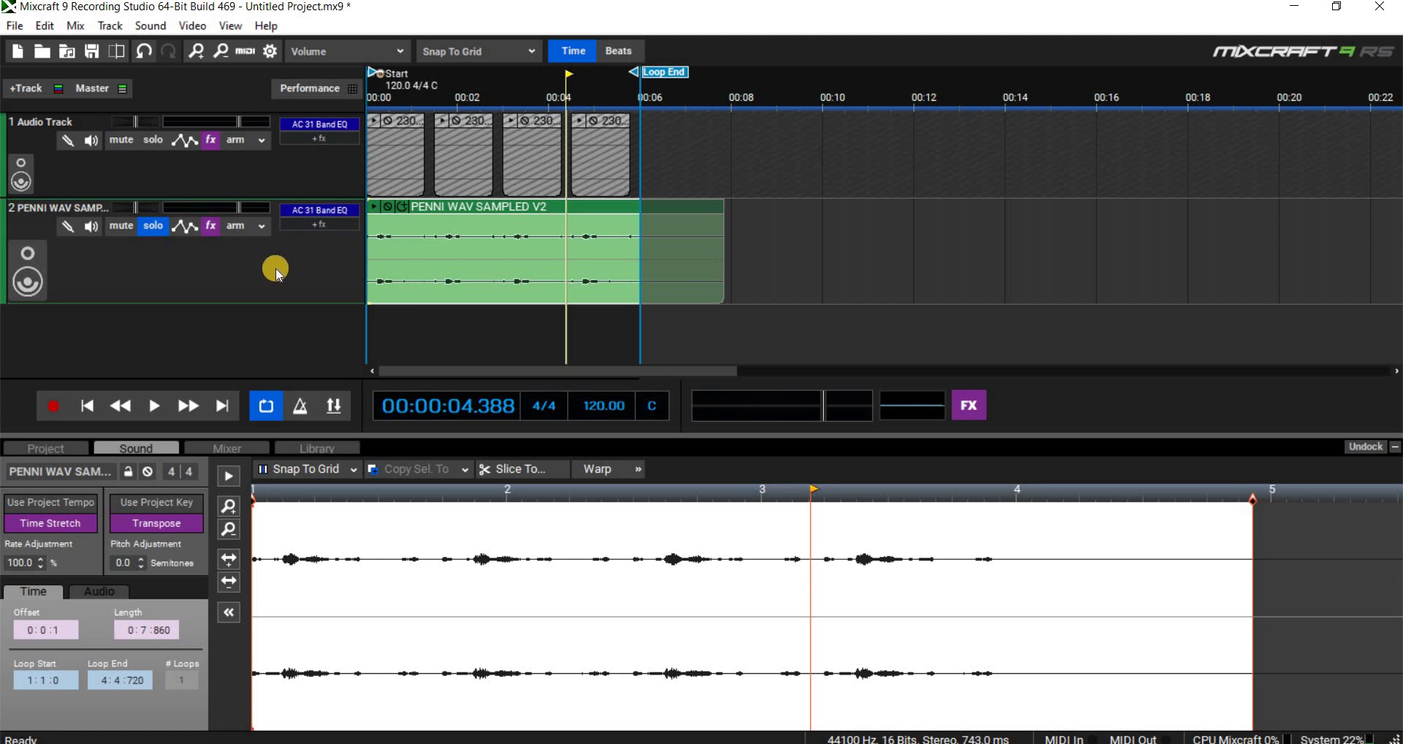
Delete the "PENNI WAV SAMPLED V2" track and enlarge the remaining audio track again.
right_click(291, 301)
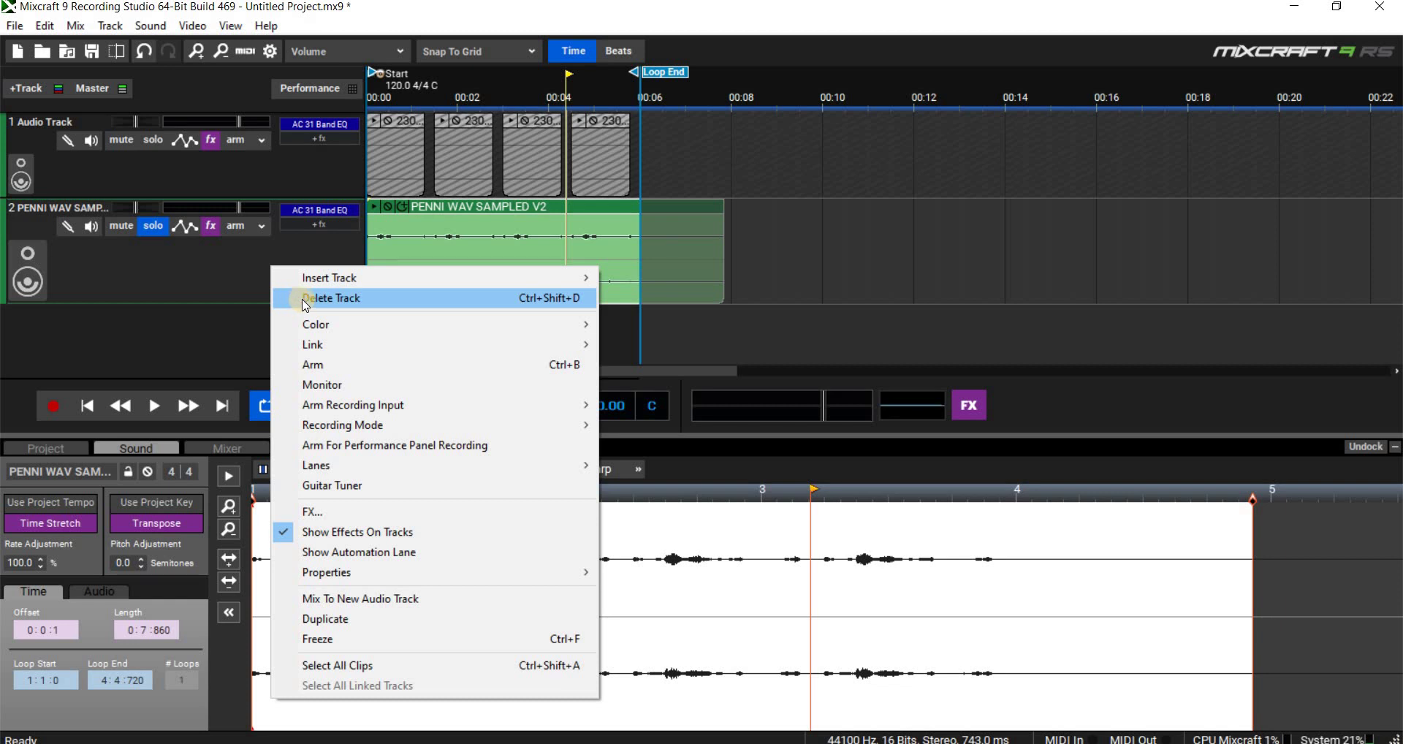
click(305, 298)
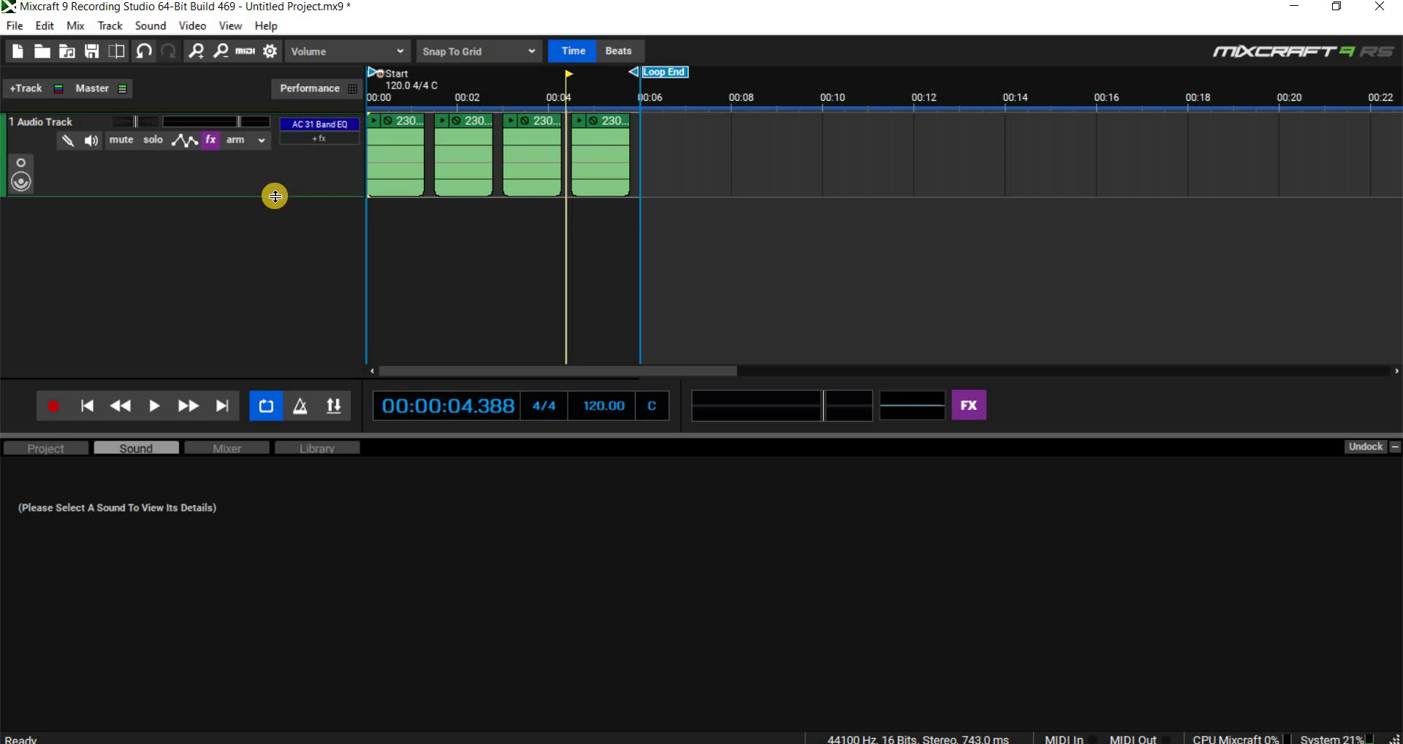
drag(267, 252, 255, 316)
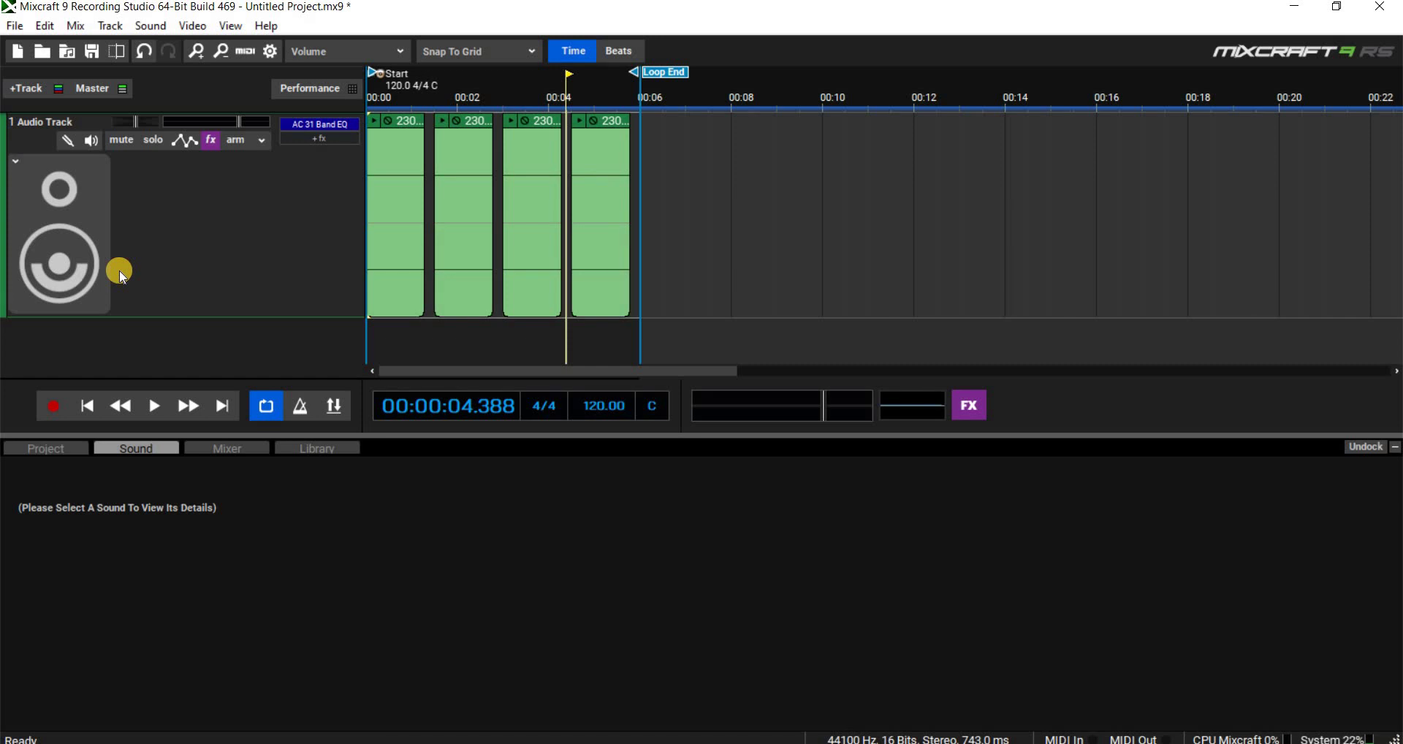
Play the four looped clips from the start to audition them, and stop playback early in the second pass.
click(84, 407)
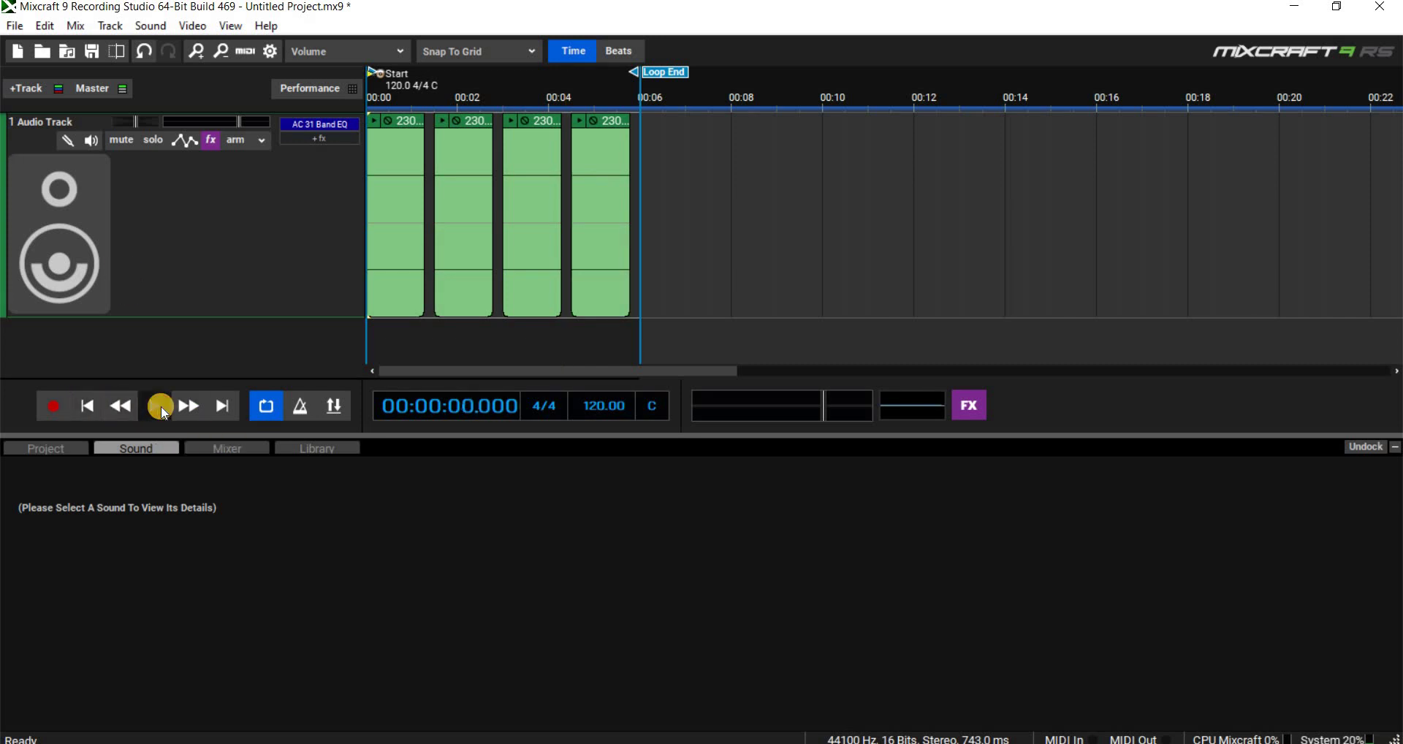
click(161, 406)
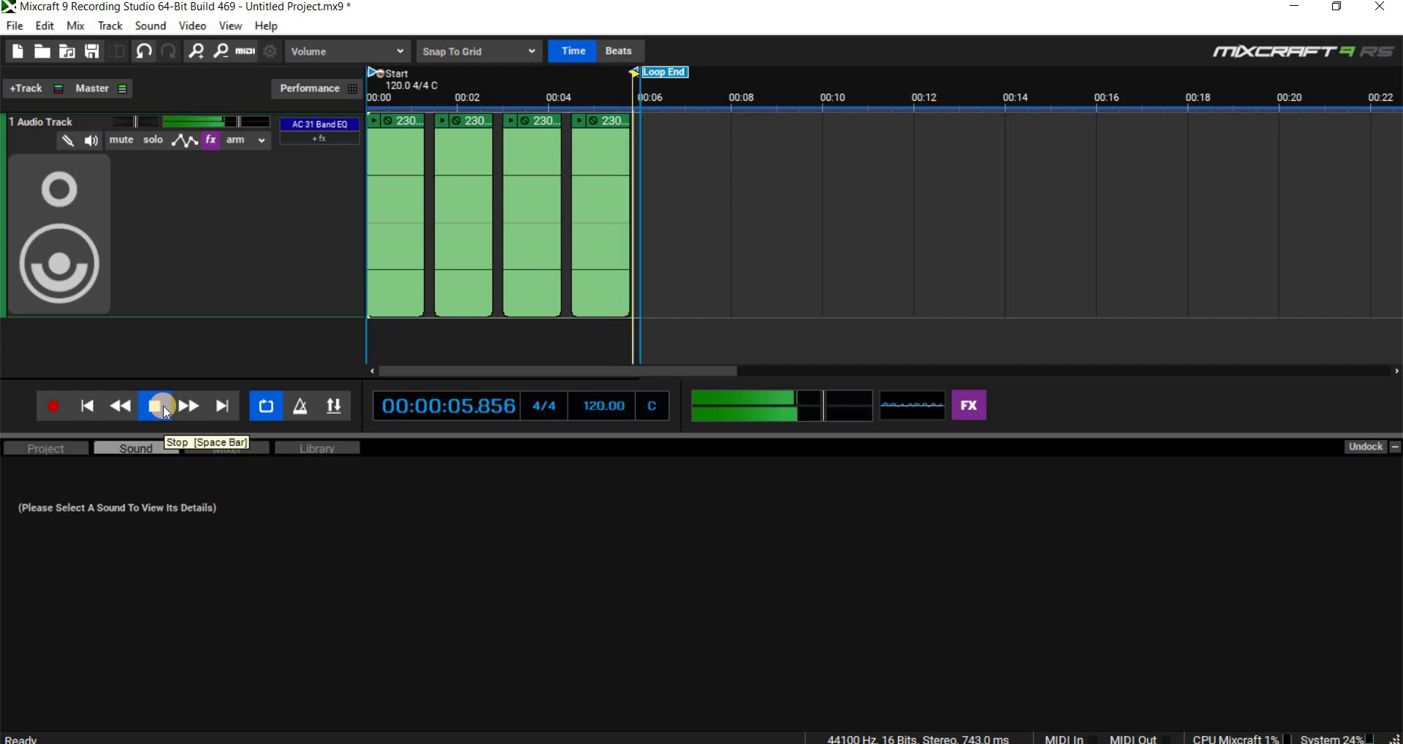
click(161, 406)
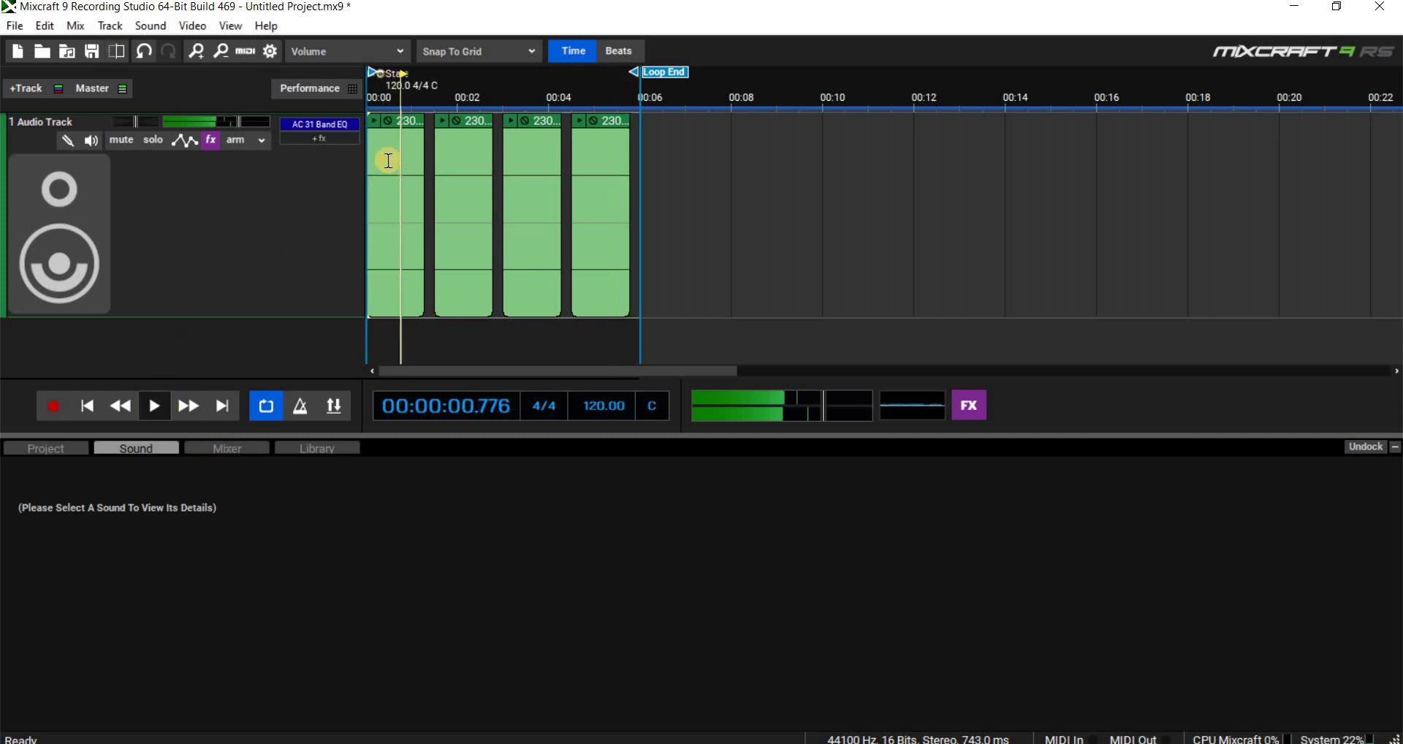
Turn down the output level in the audio track's Acoustica 31 Band EQ.
click(325, 125)
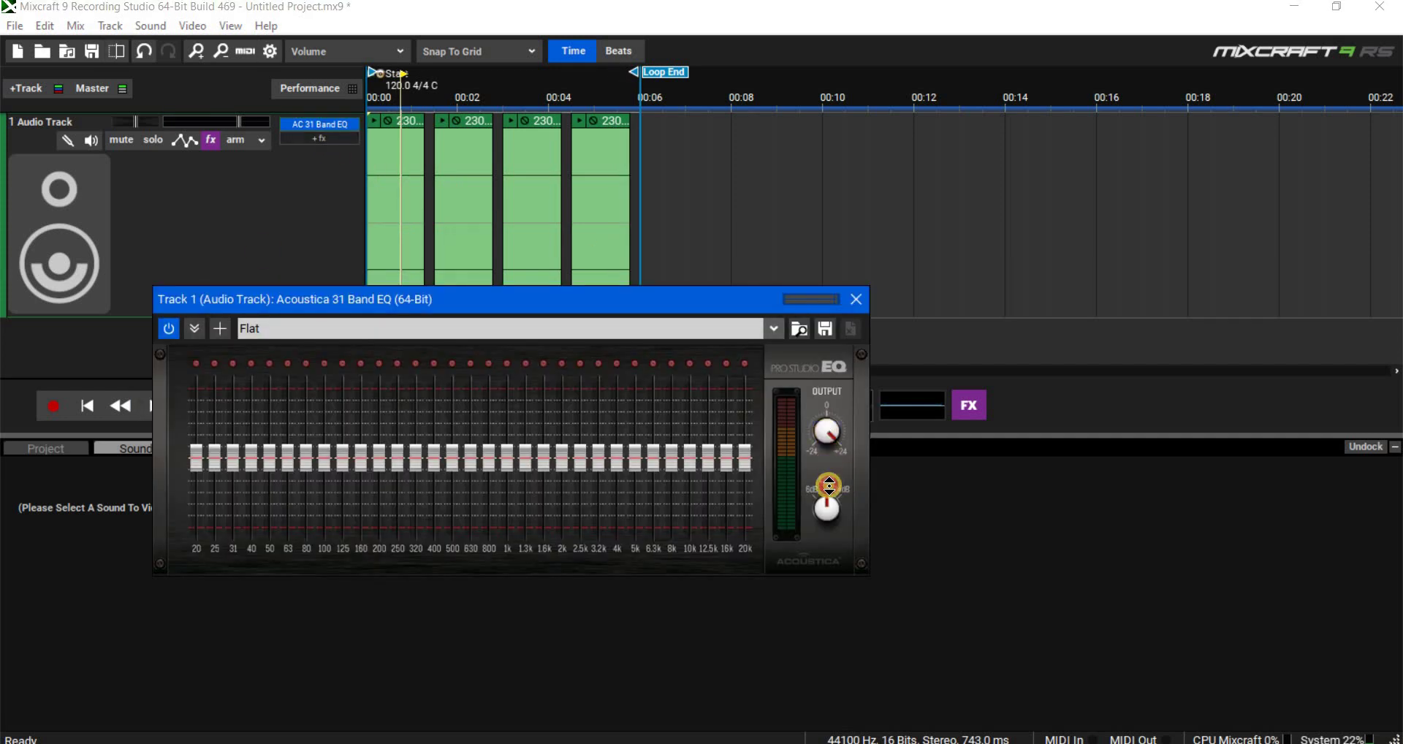
drag(829, 485, 866, 552)
click(848, 305)
Show the master track's Voxengo Spectrum Analyzer, reset its monitor display in Avg mode and play the loop.
click(969, 405)
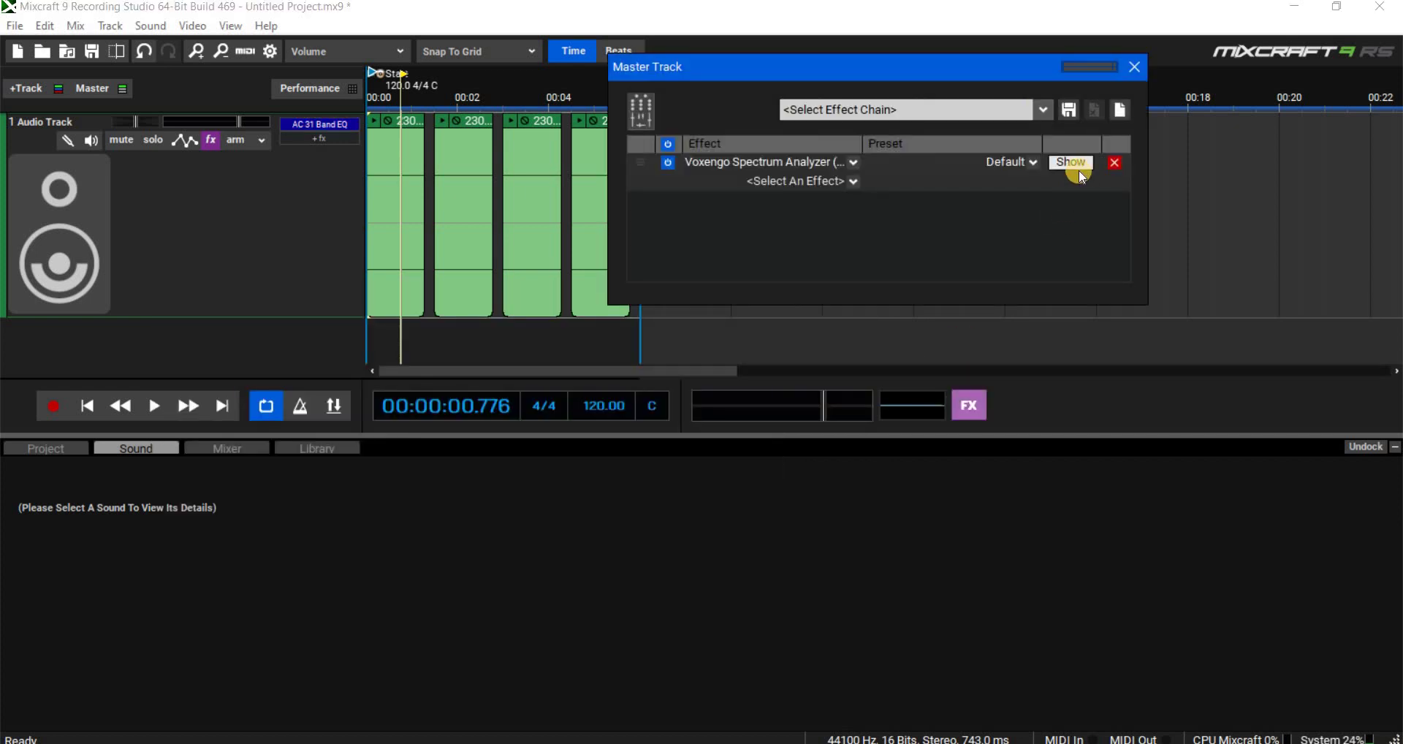
click(1079, 168)
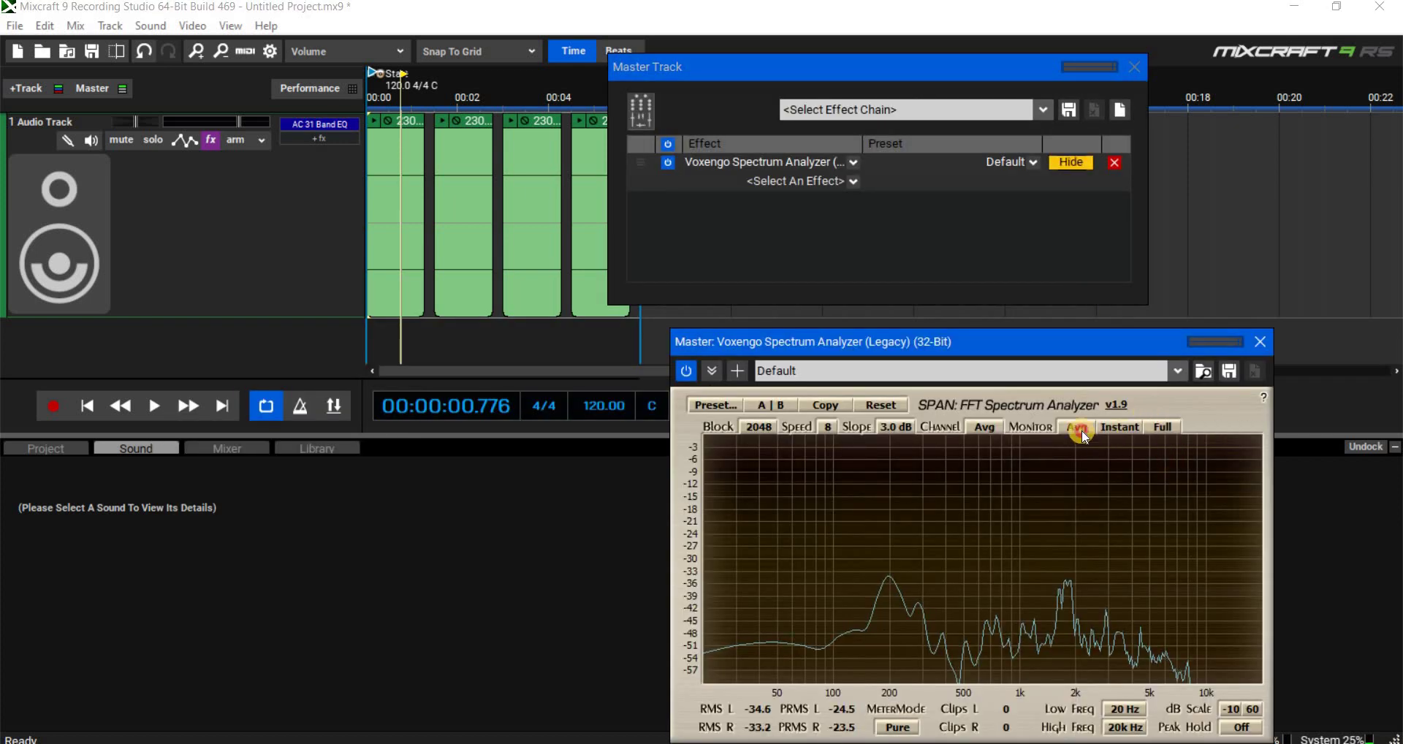
click(1082, 430)
click(1083, 439)
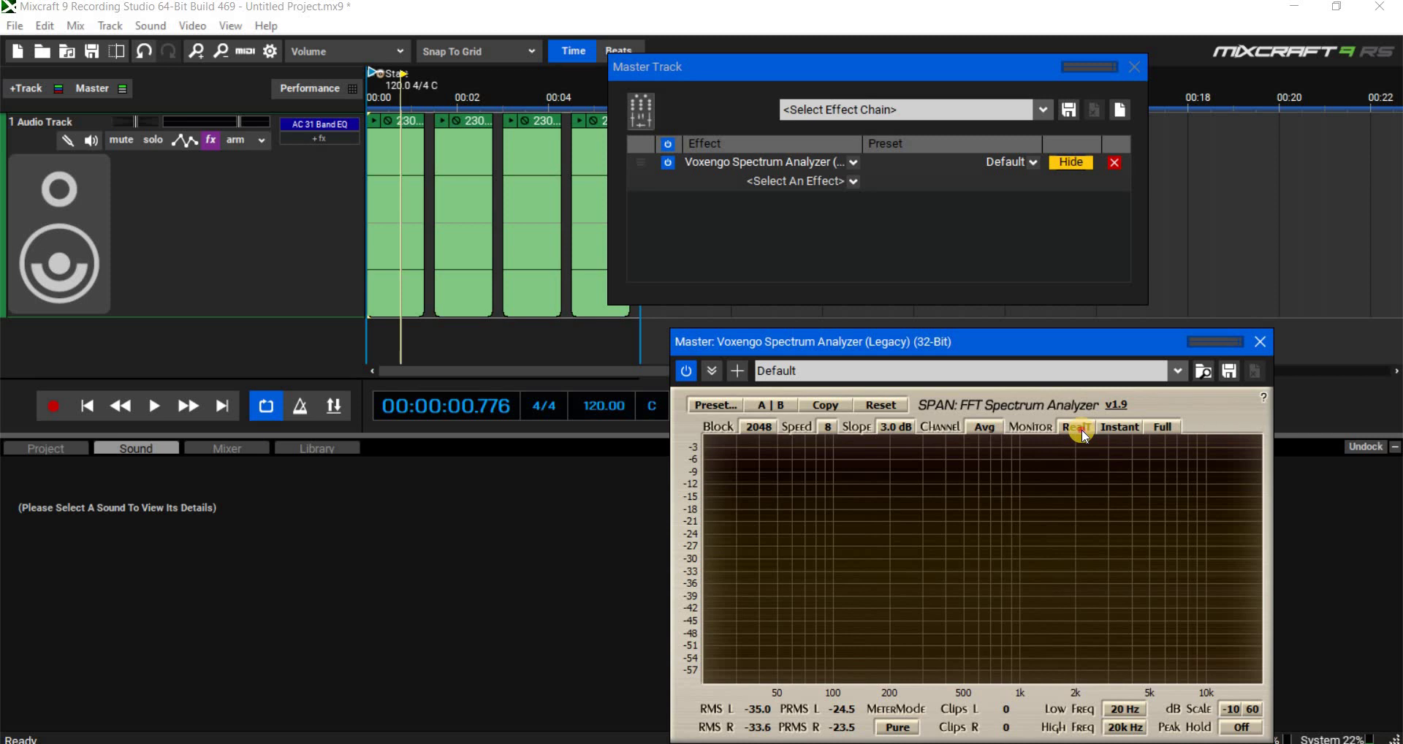
click(1083, 430)
click(1087, 457)
click(154, 405)
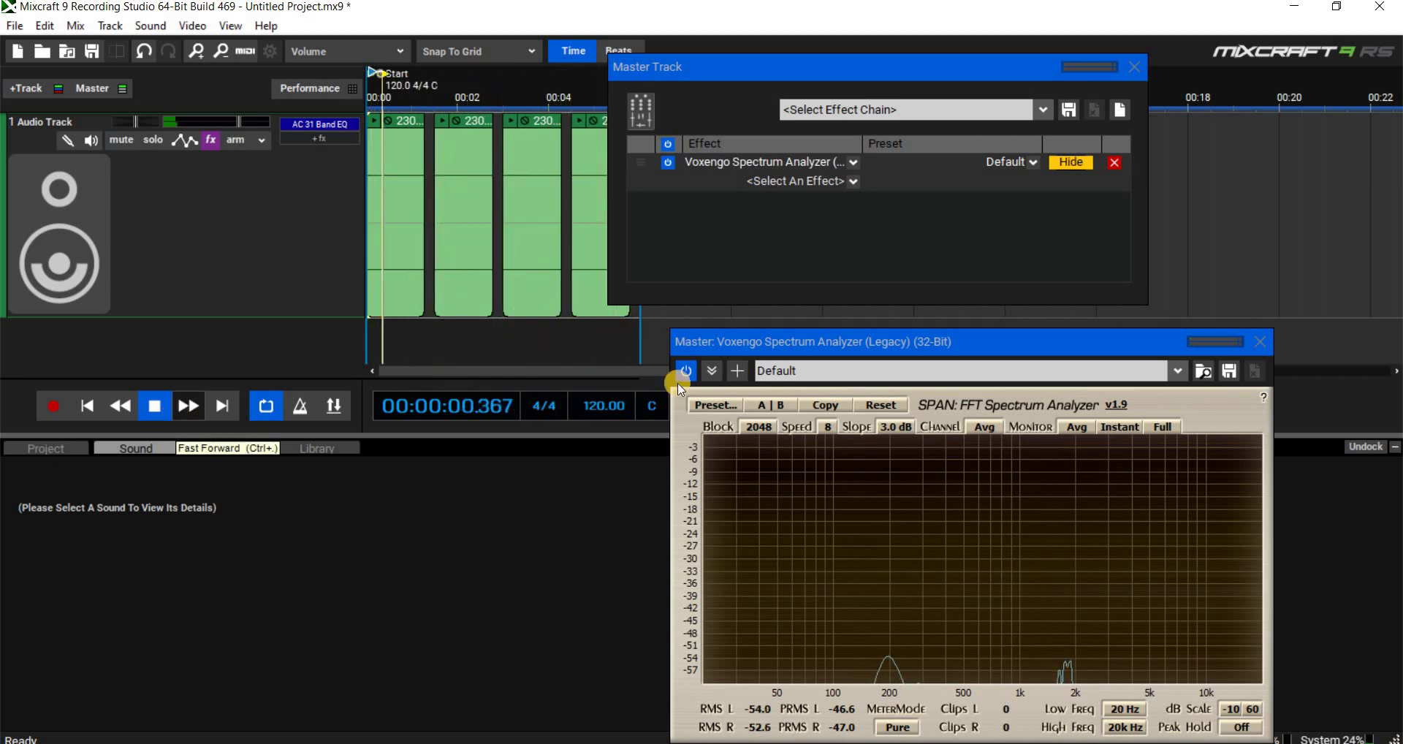
Move the analyzer window clear and capture the whole window, including its spectrum, with Snipping Tool.
drag(775, 352, 787, 49)
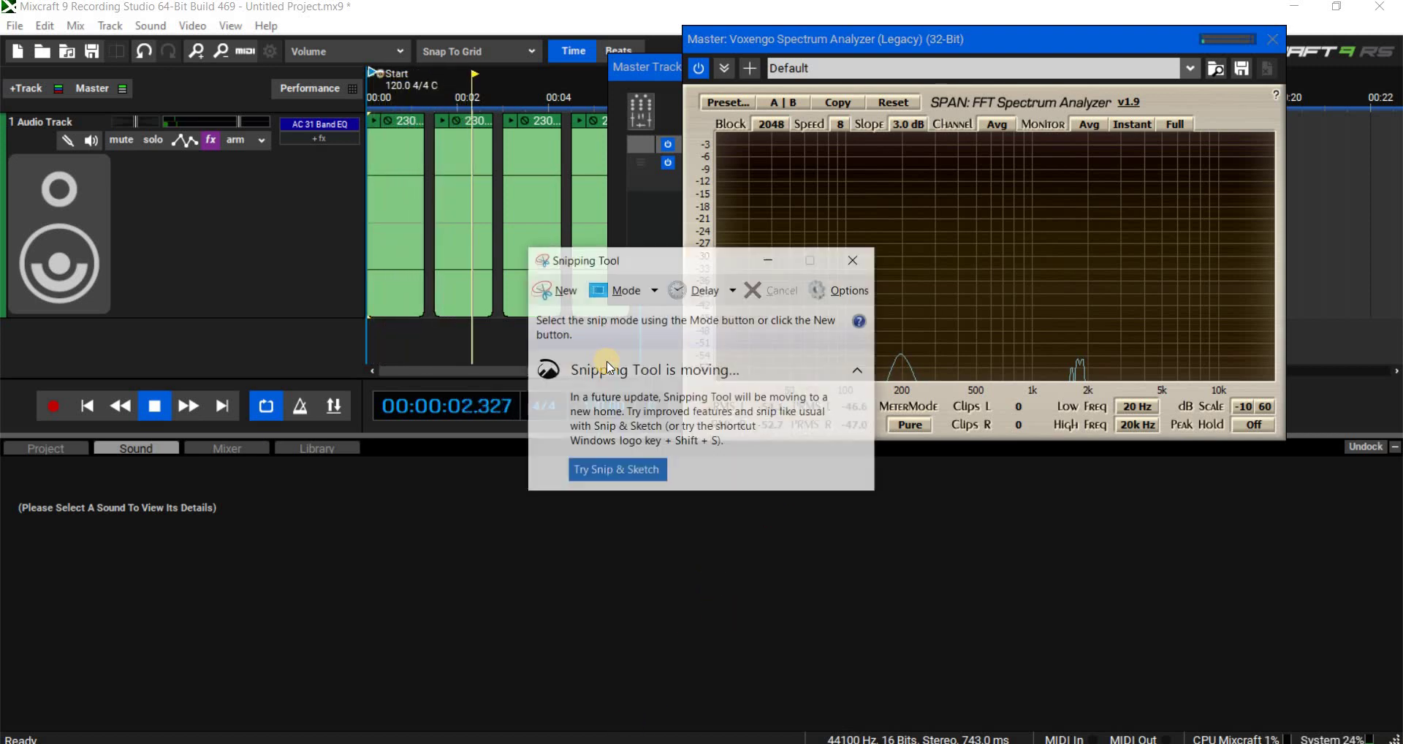
click(558, 293)
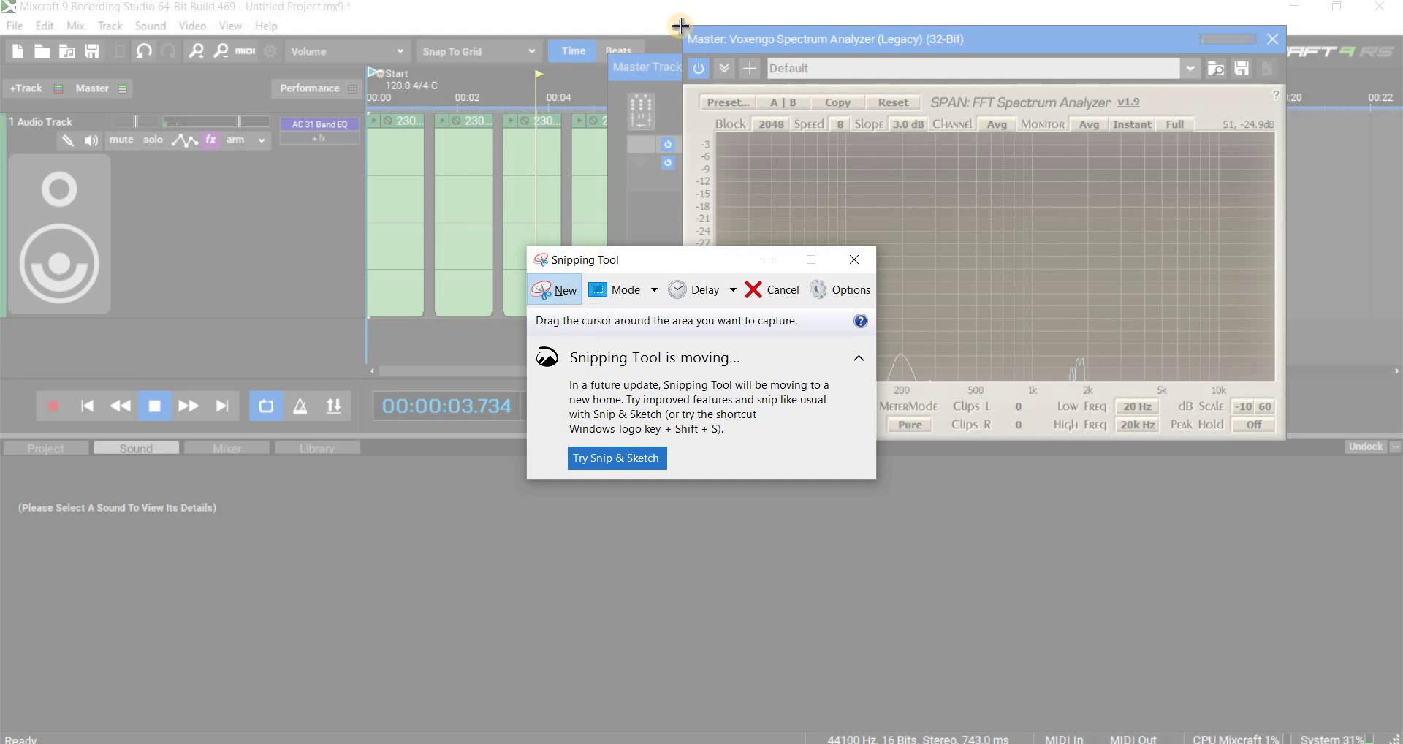
drag(682, 26, 1288, 442)
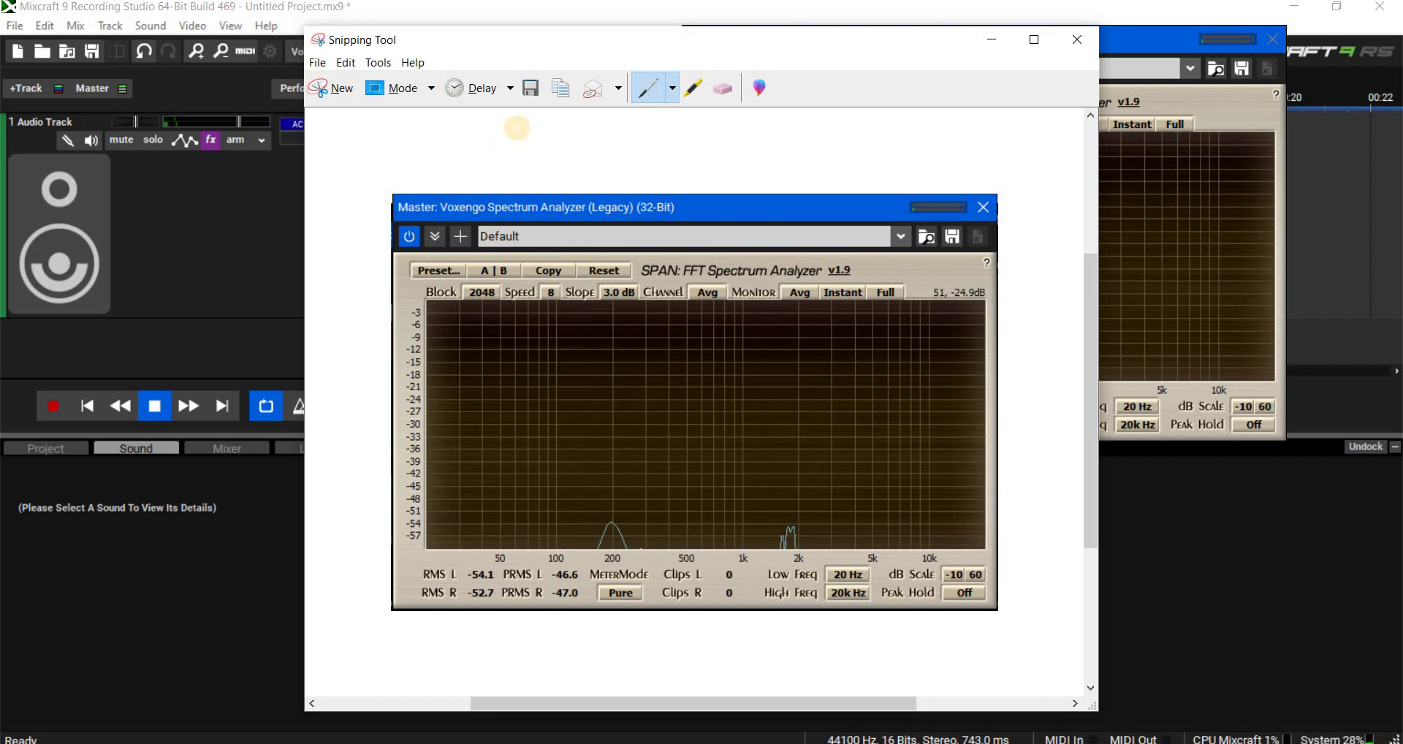
Save the analyzer snapshot to the Desktop as a JPEG named "POSS EVP FOR" plus the speaker's first name, and close Snipping Tool.
click(532, 87)
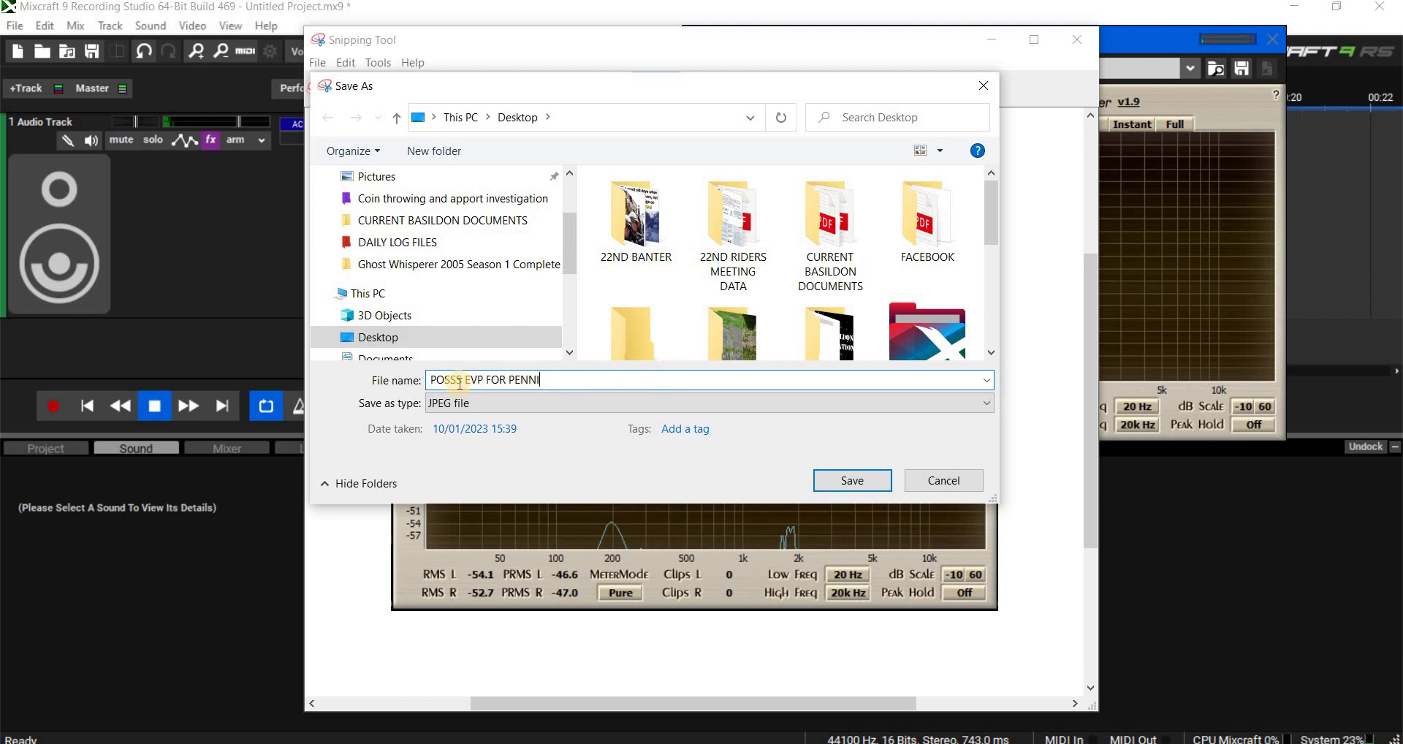
key(BackSpace)
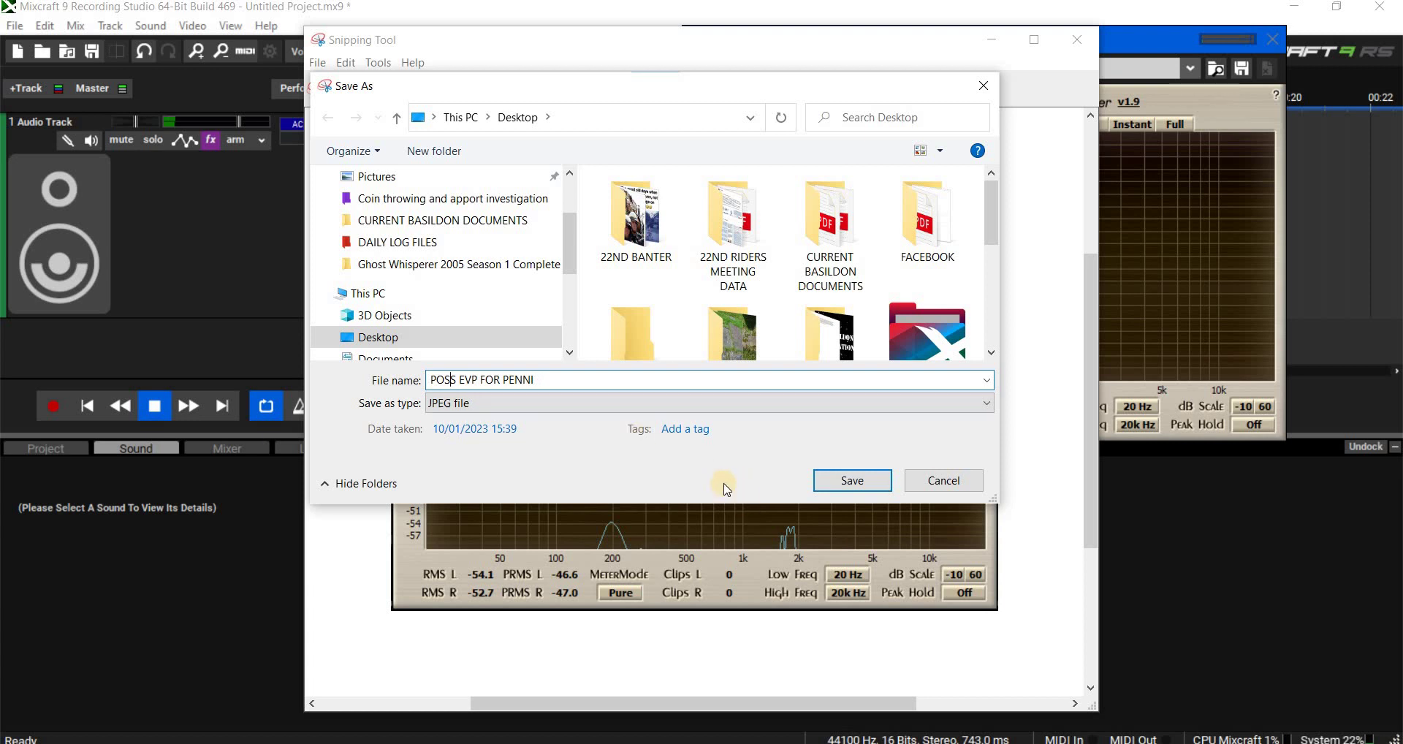
click(841, 483)
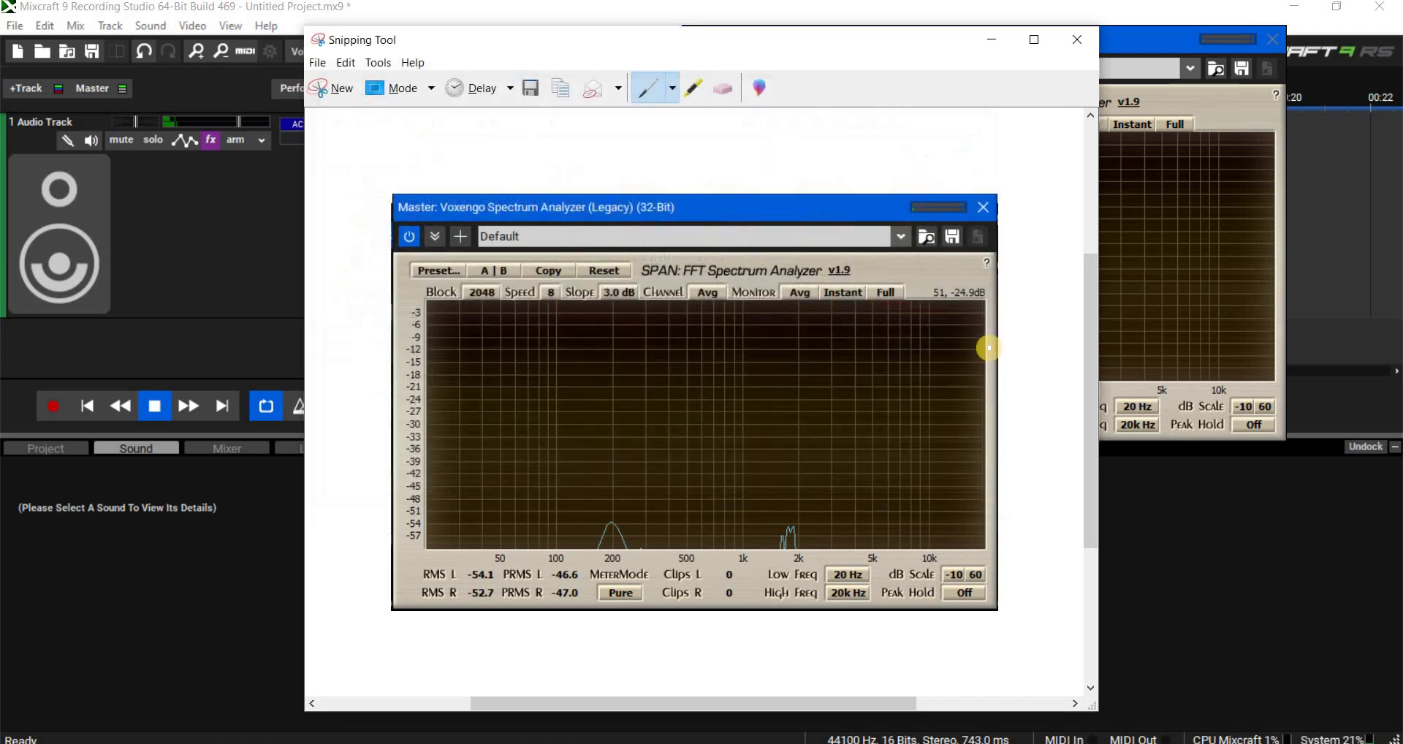
click(1079, 39)
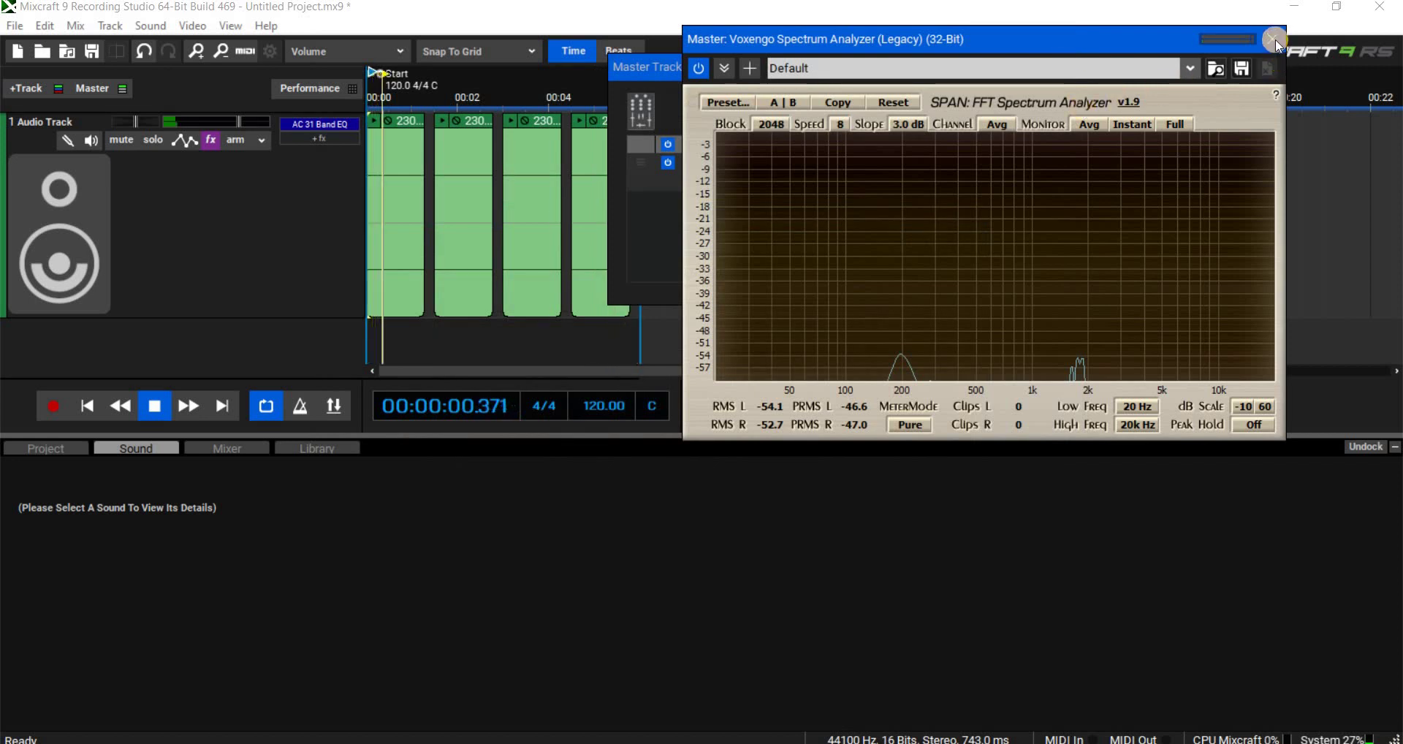
Stop playback, move the Master Track effects window clear of the clips and close the Voxengo Spectrum Analyzer.
click(1272, 39)
click(155, 407)
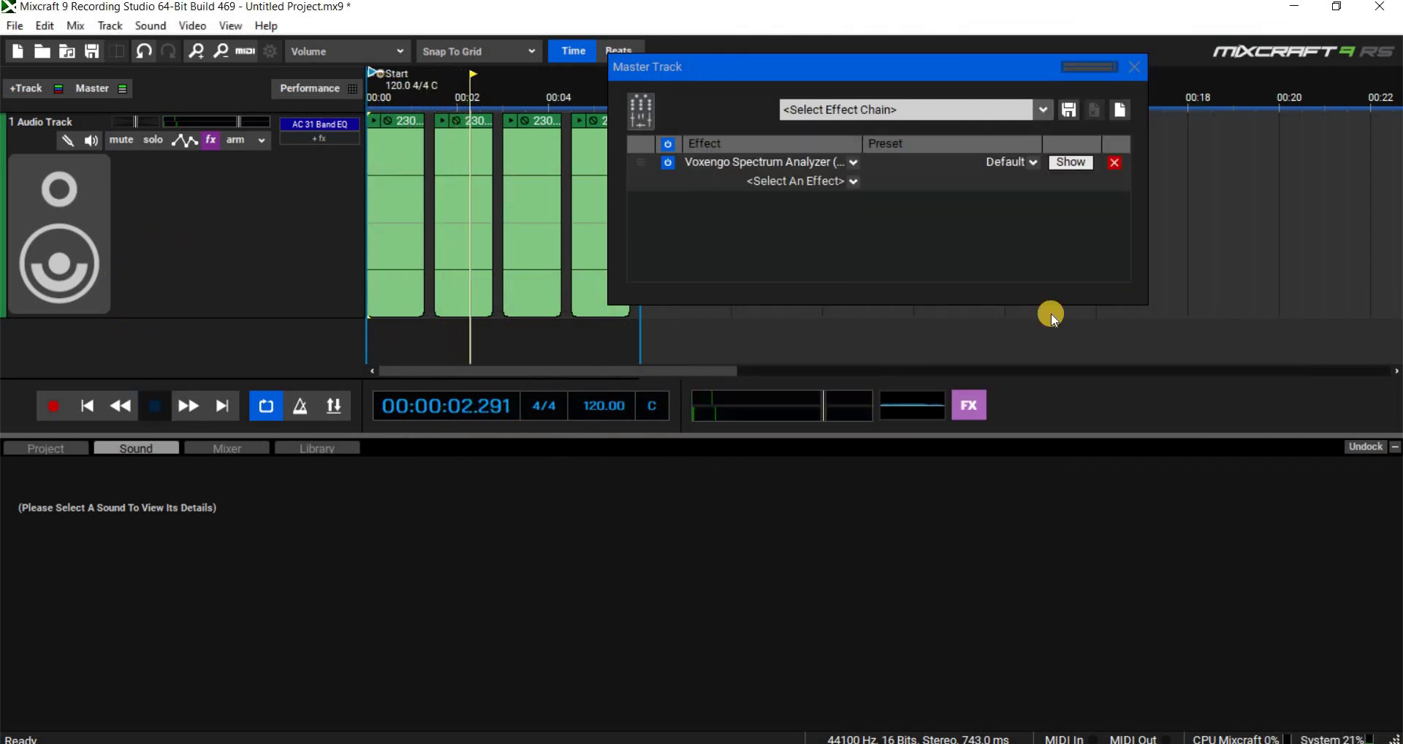
drag(934, 64, 1038, 285)
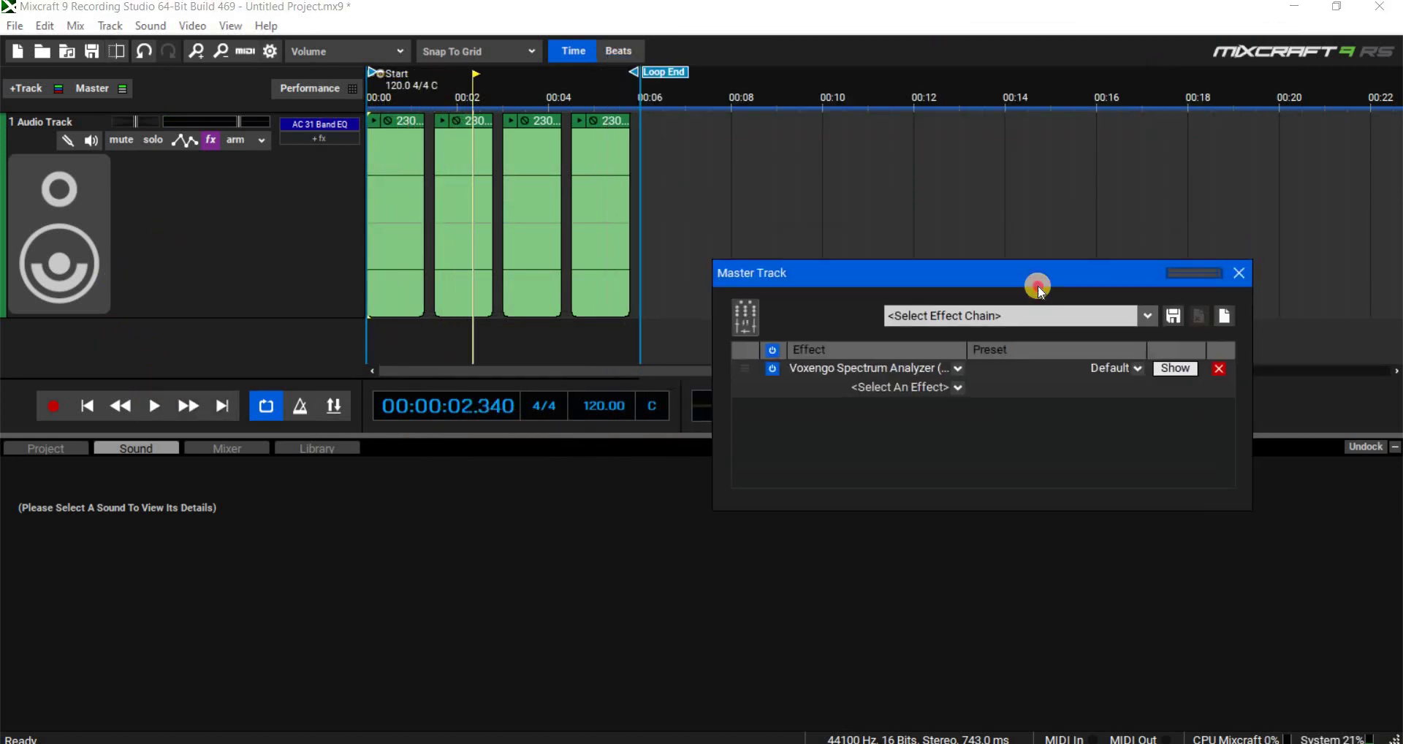
click(1165, 386)
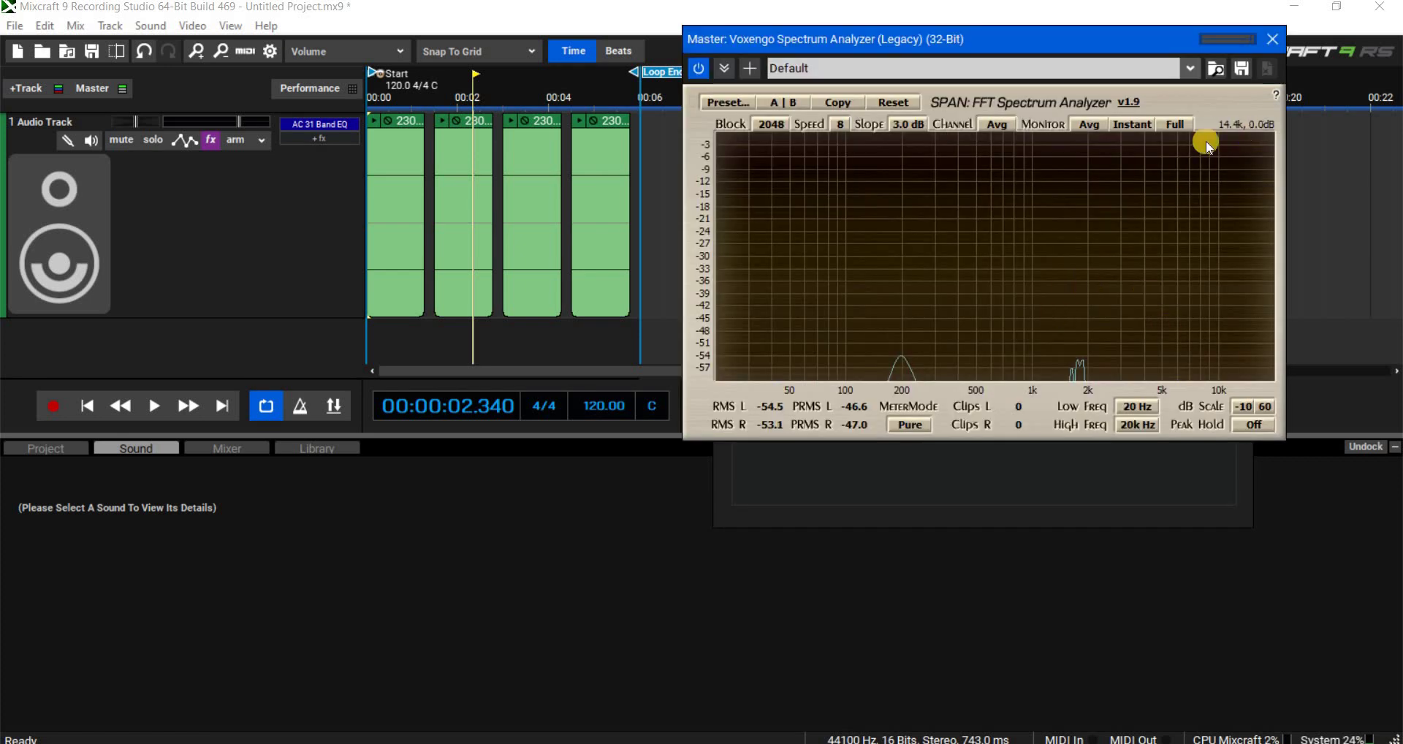
click(1265, 37)
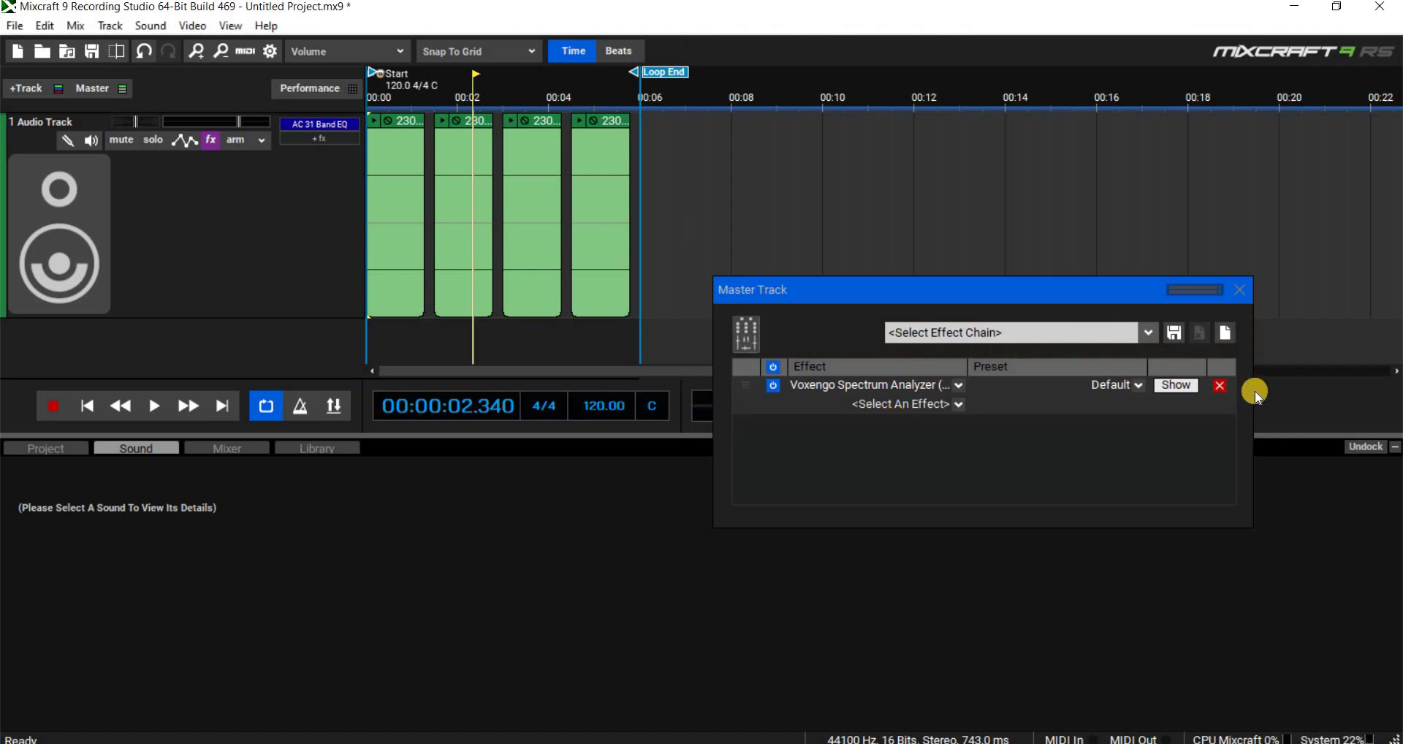
click(1236, 271)
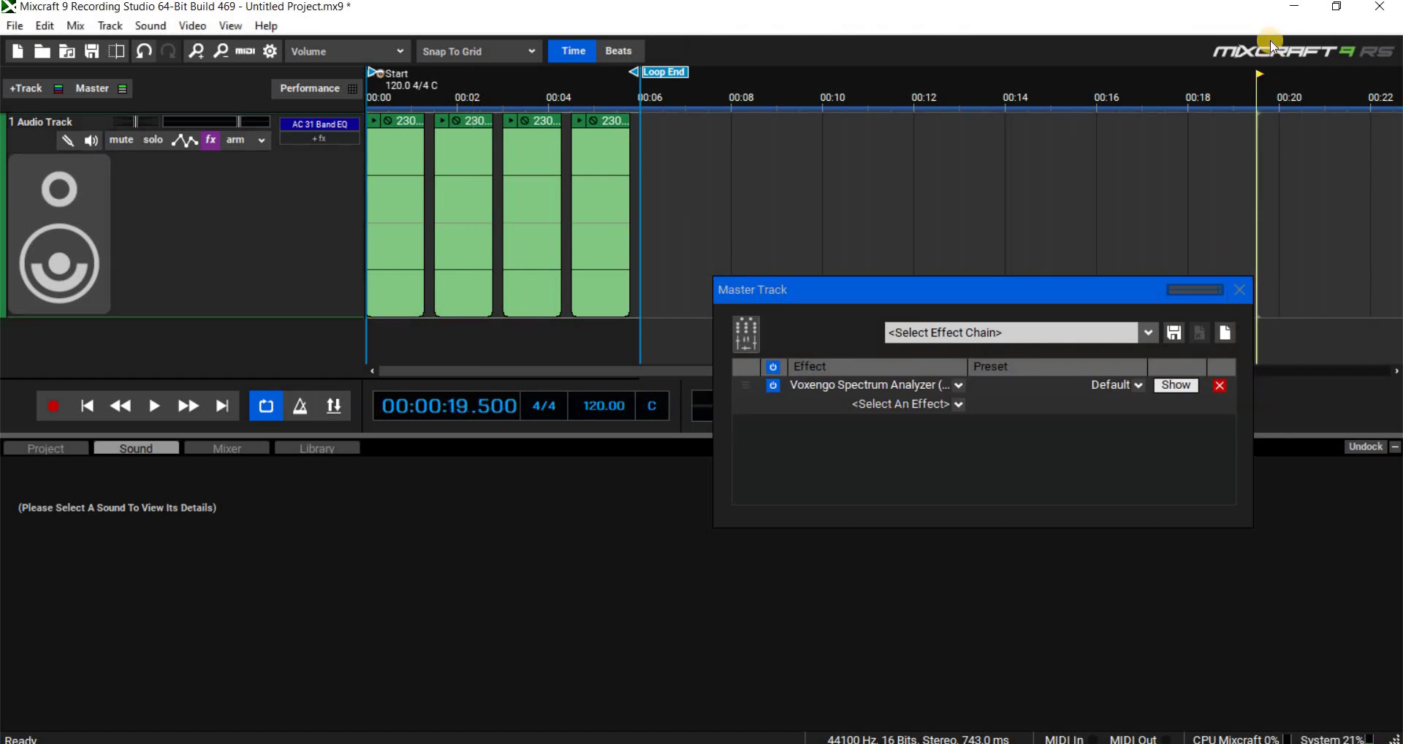
Minimise Mixcraft and place the possible EVP snapshot and the voice sample snapshot side by side on the desktop.
click(1294, 6)
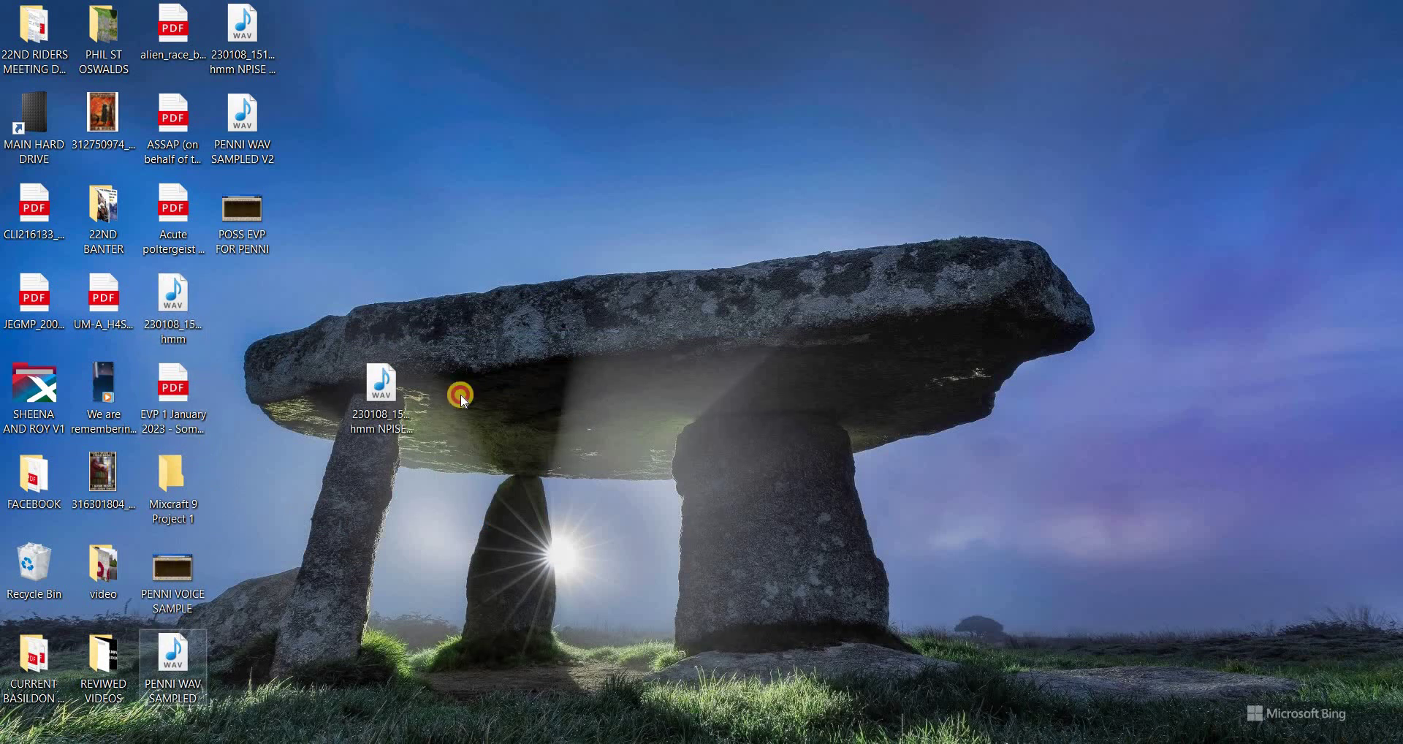
drag(173, 573, 462, 173)
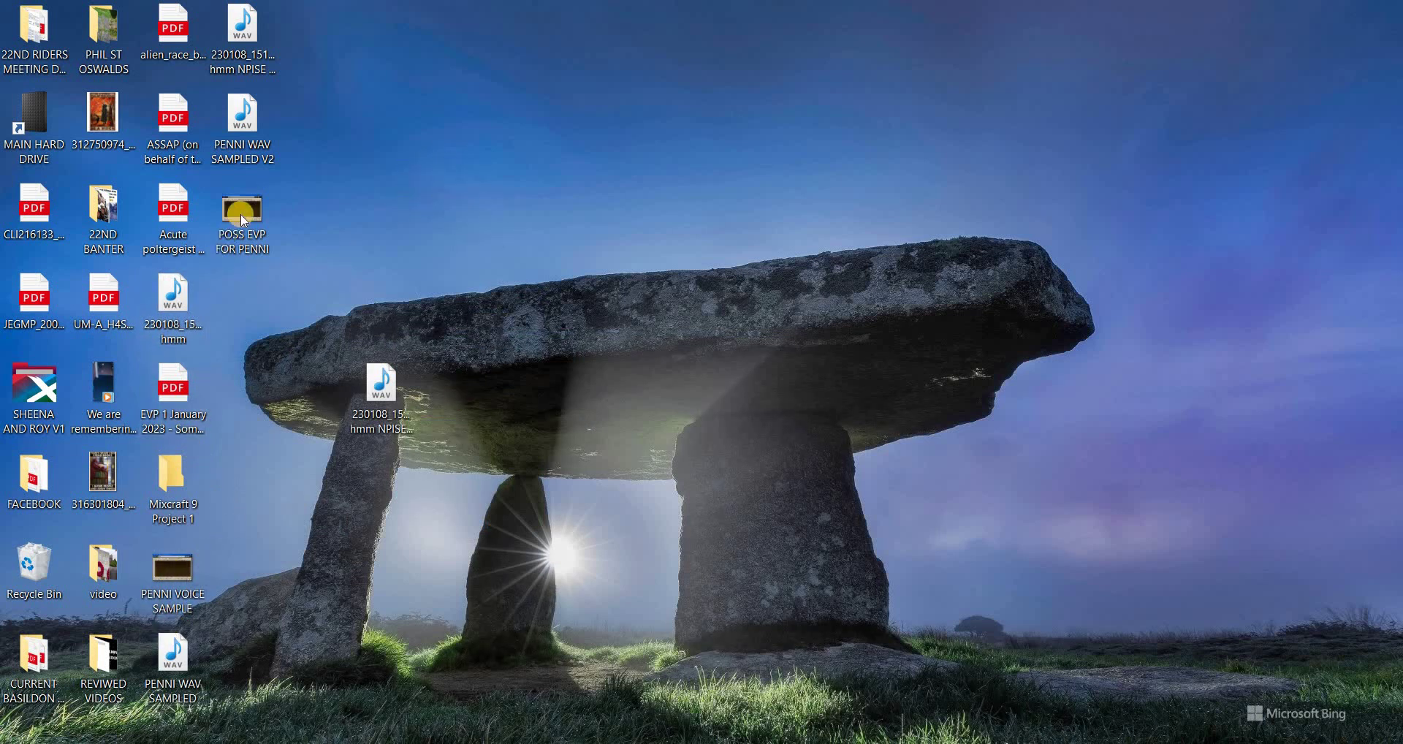
drag(238, 220, 383, 218)
Open the possible EVP snapshot in Photo Gallery, compare its spectrum with the voice sample snapshot, and close the viewer.
double_click(382, 215)
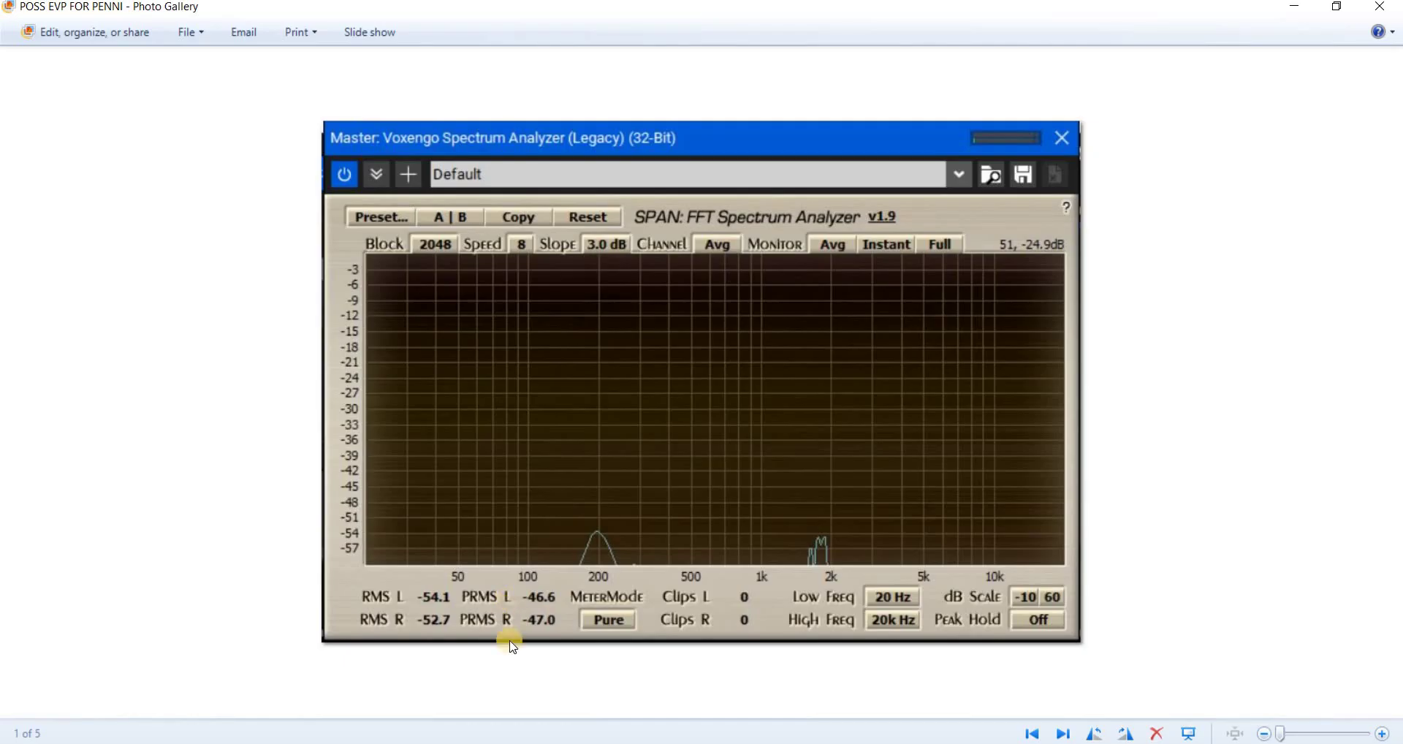
click(940, 133)
click(1065, 734)
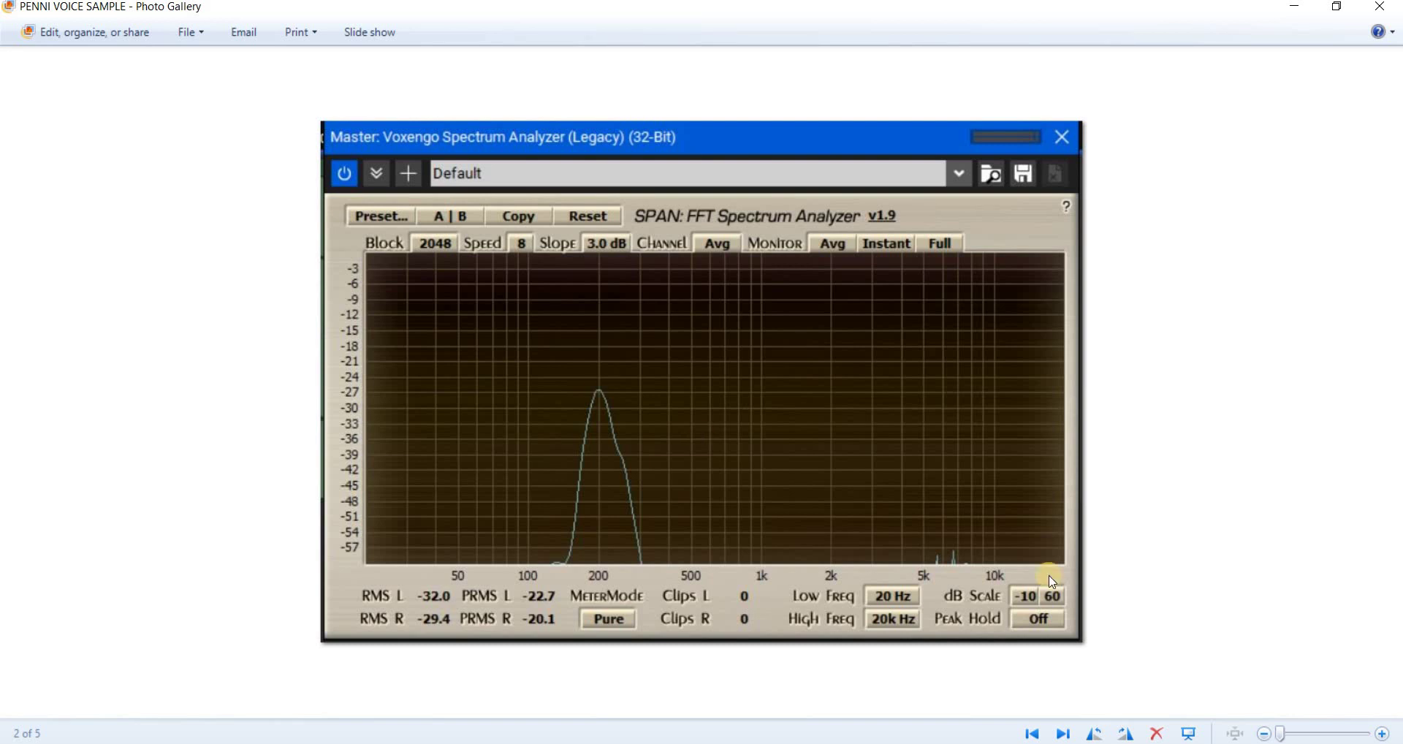
click(1034, 734)
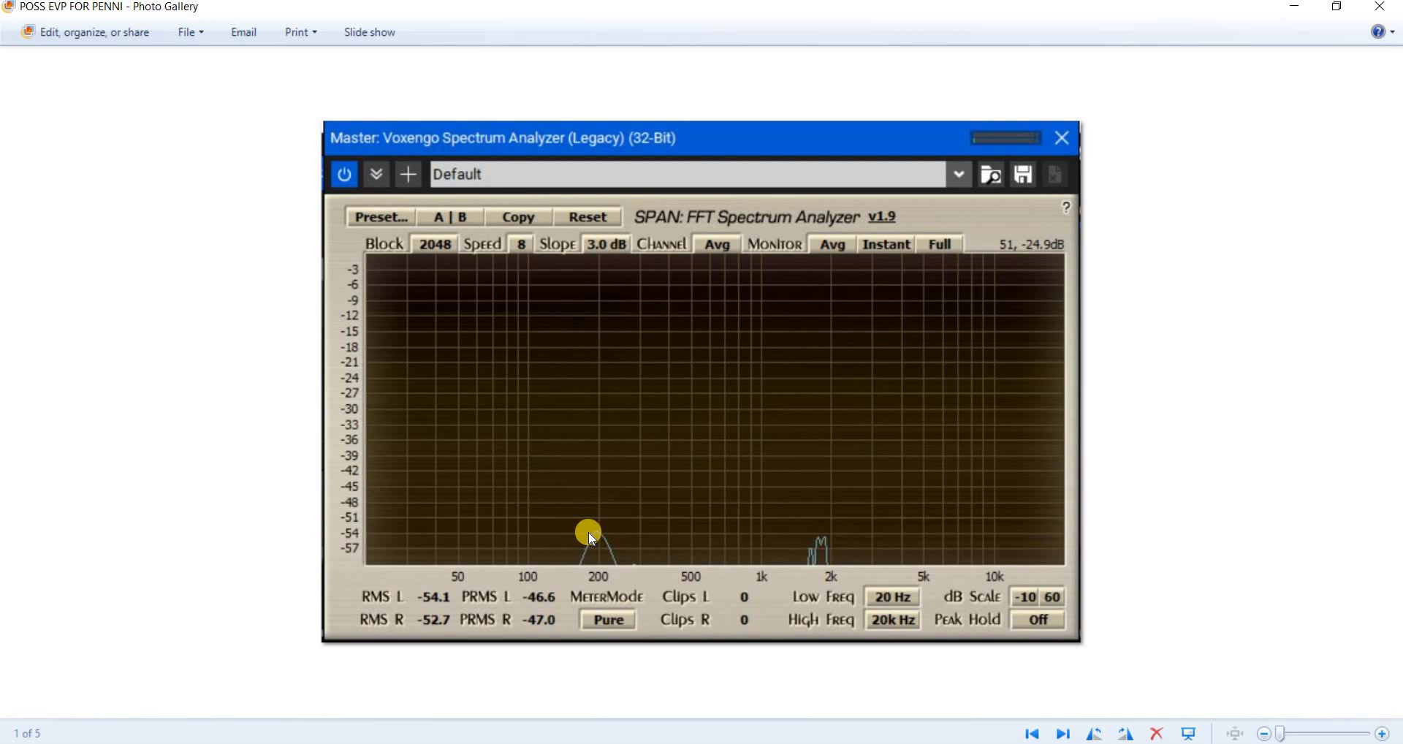
click(1373, 9)
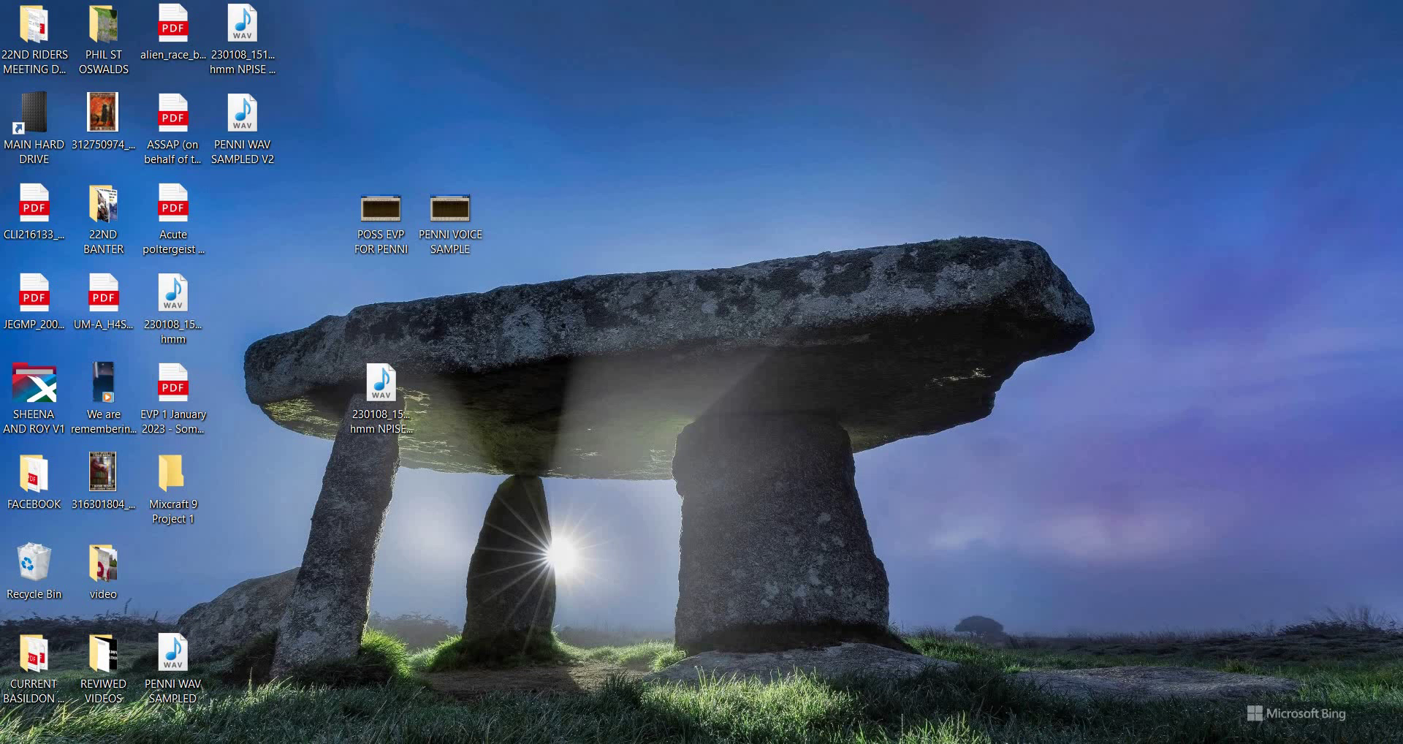
Switch back to Mixcraft, play the loop and check its live spectrum in the master track's Voxengo Spectrum Analyzer.
key(alt+Tab)
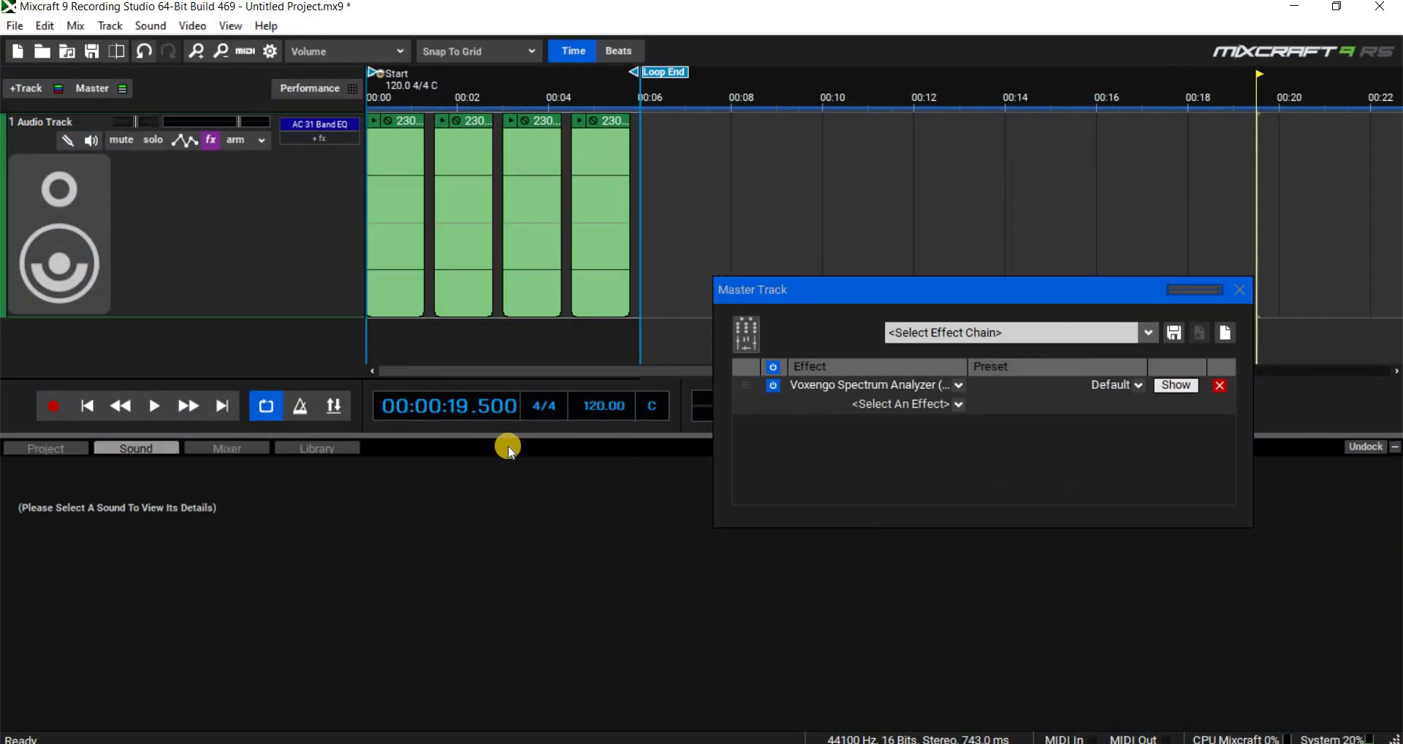
click(144, 410)
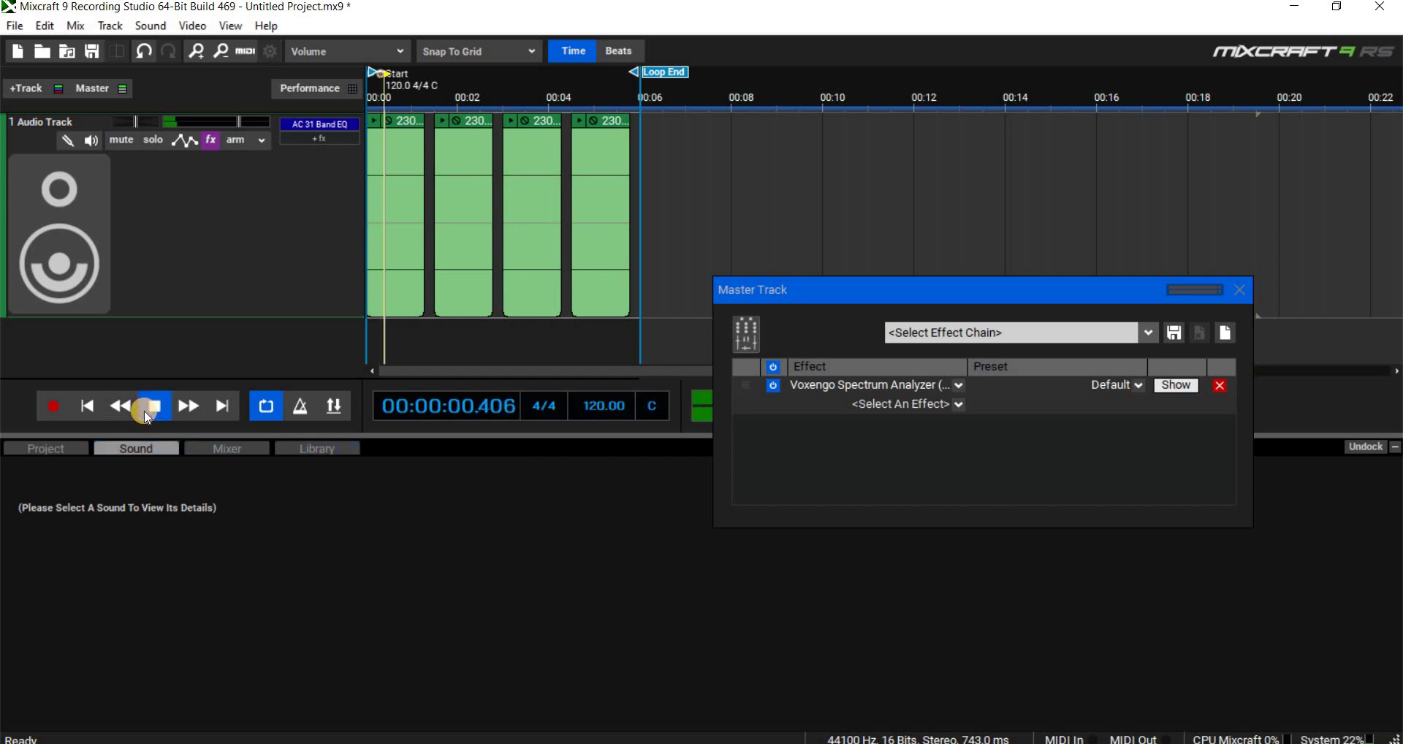
click(1179, 386)
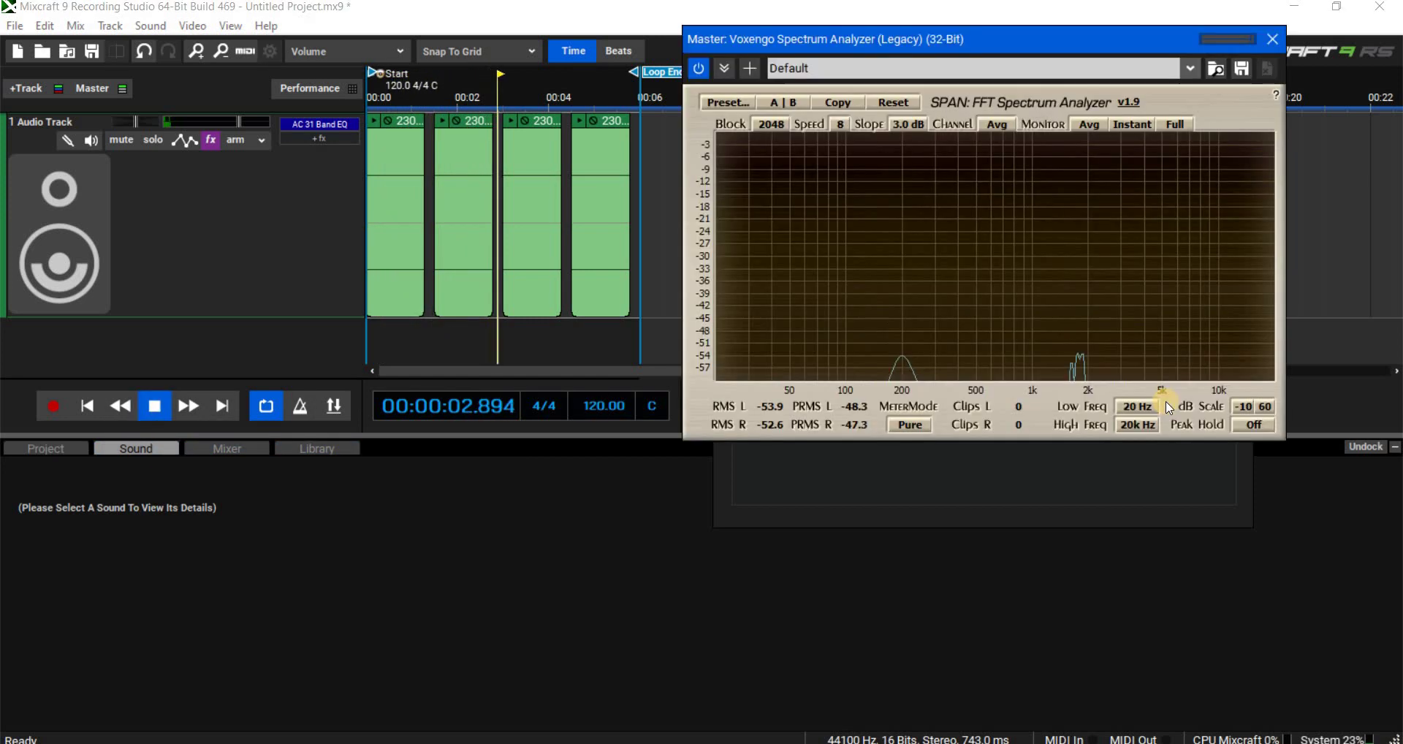
click(1273, 39)
Turn up the output level in the audio track's Acoustica 31 Band EQ, close the effect windows and stop playback.
click(309, 128)
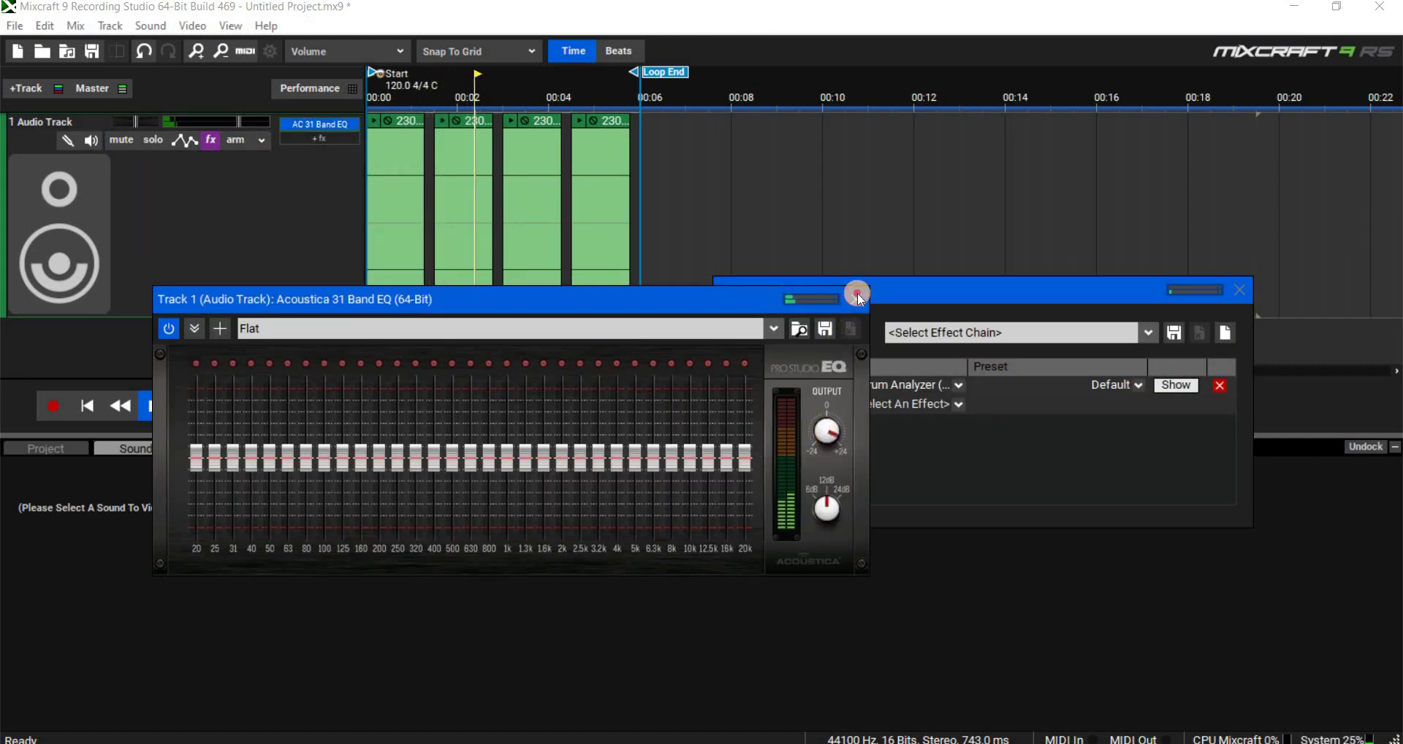
click(1241, 291)
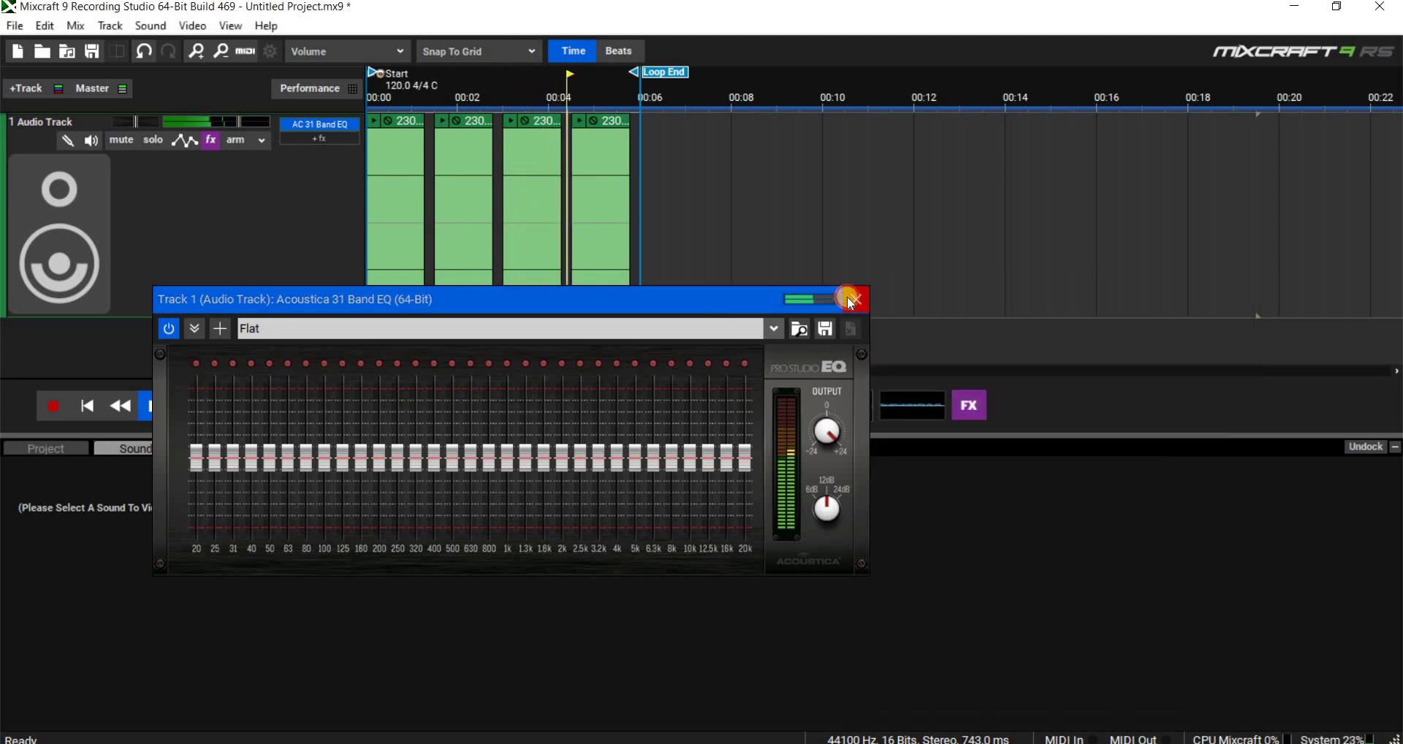
click(848, 300)
click(153, 406)
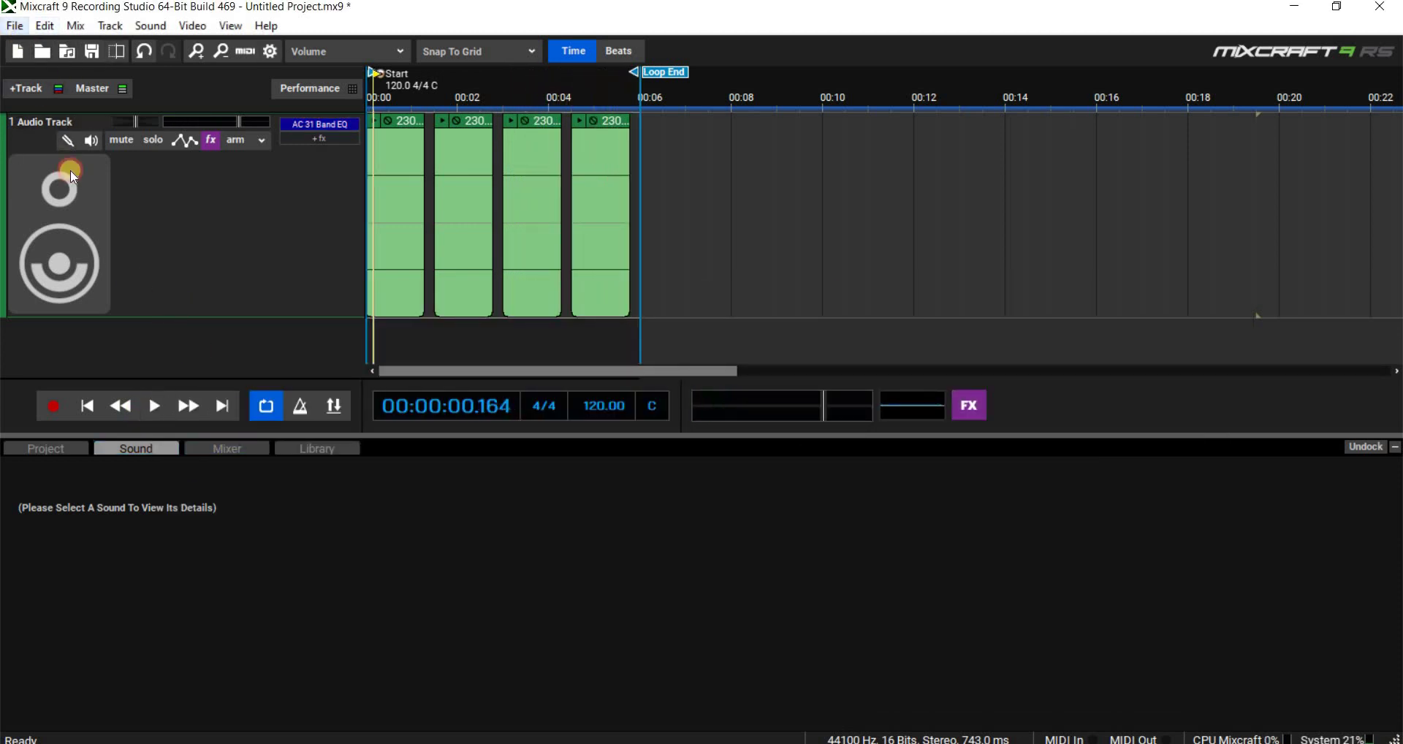
Mix the project down to a Desktop WAV named "possible evp for" plus the speaker's first name, without saving project changes first.
key(alt+f)
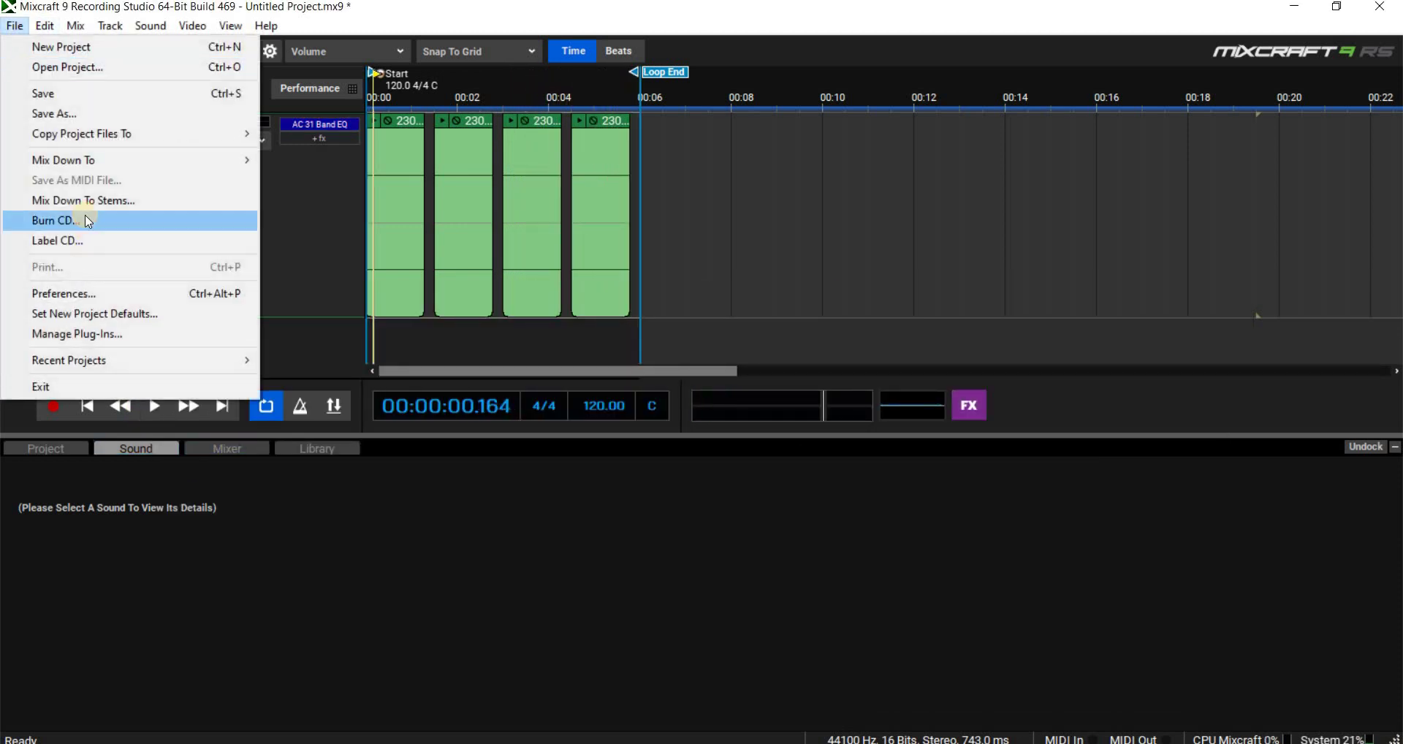
mouse_move(241, 160)
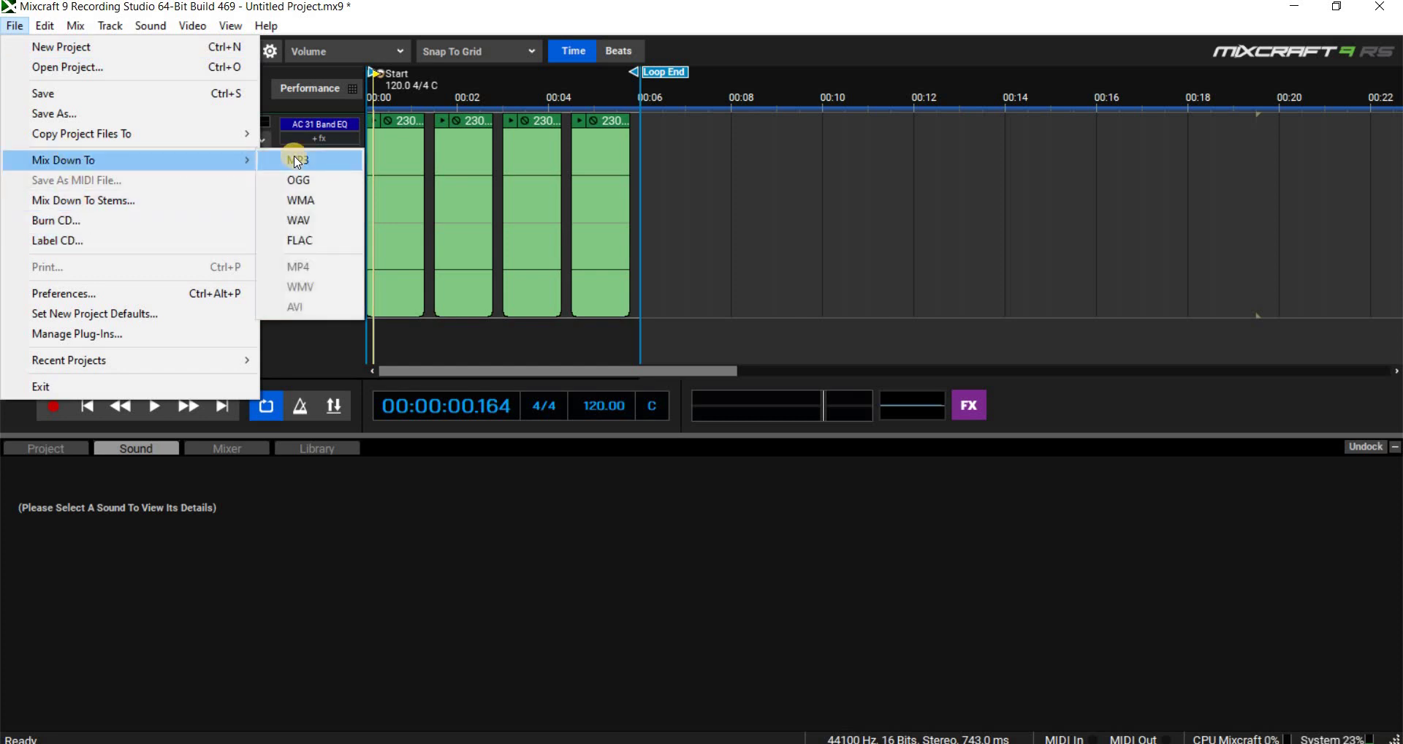
key(Return)
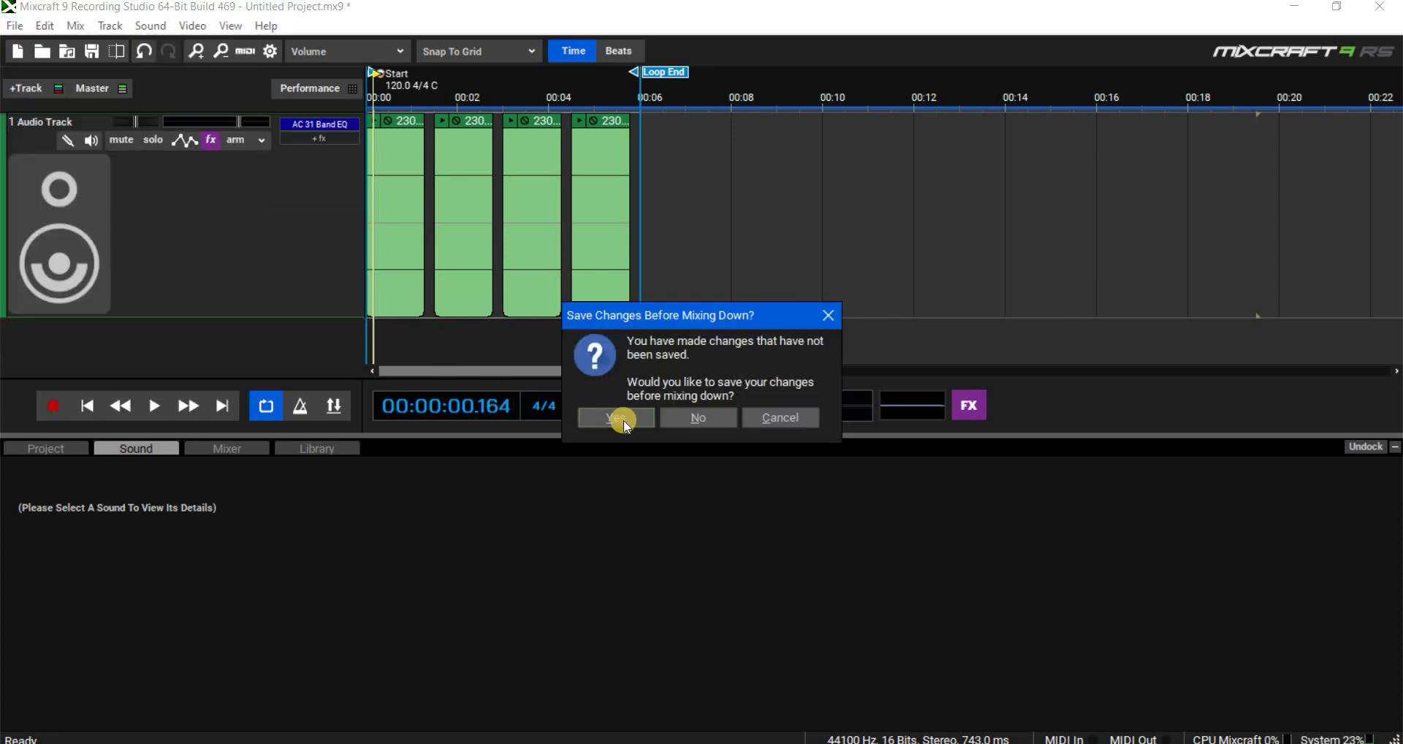
click(701, 418)
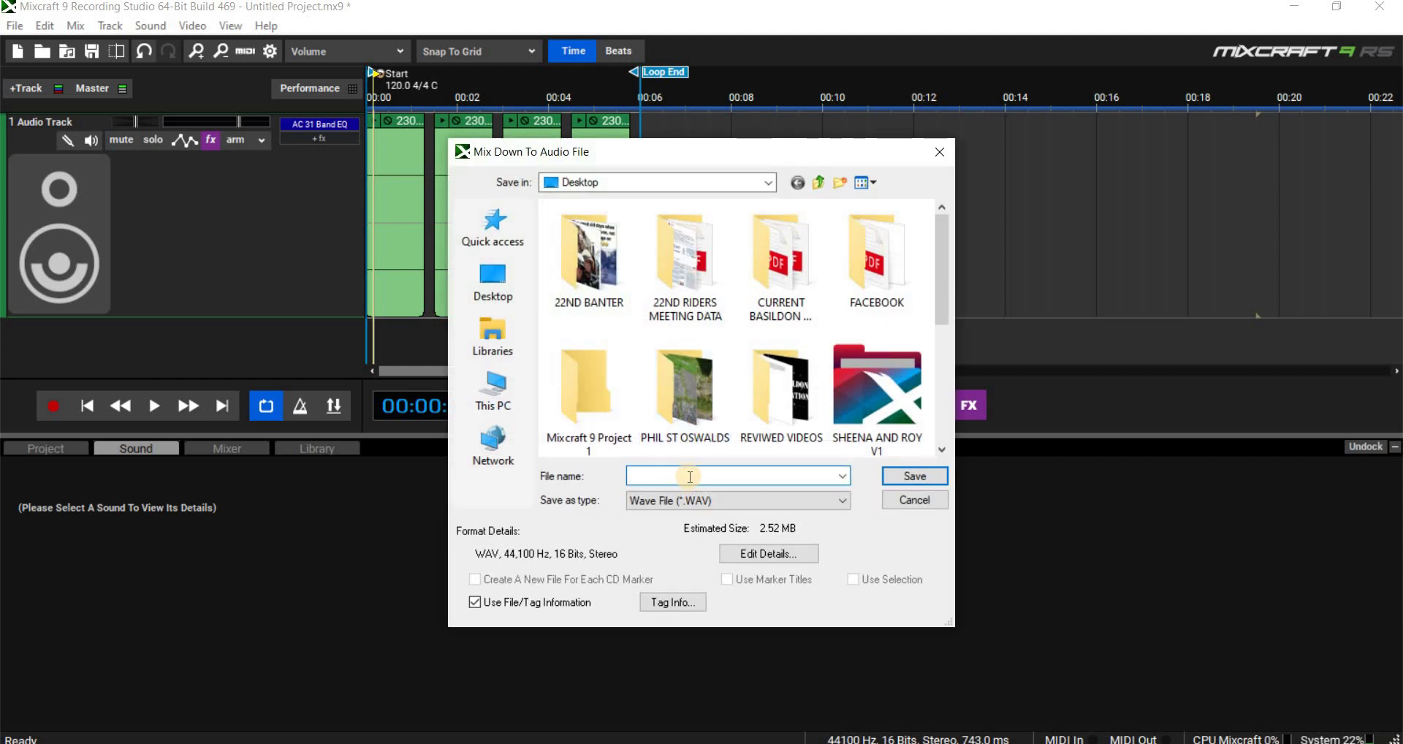
text(possible evp for poenn)
key(BackSpace)
key(BackSpace)
key(BackSpace)
key(BackSpace)
key(BackSpace)
key(BackSpace)
text(pennu)
click(910, 476)
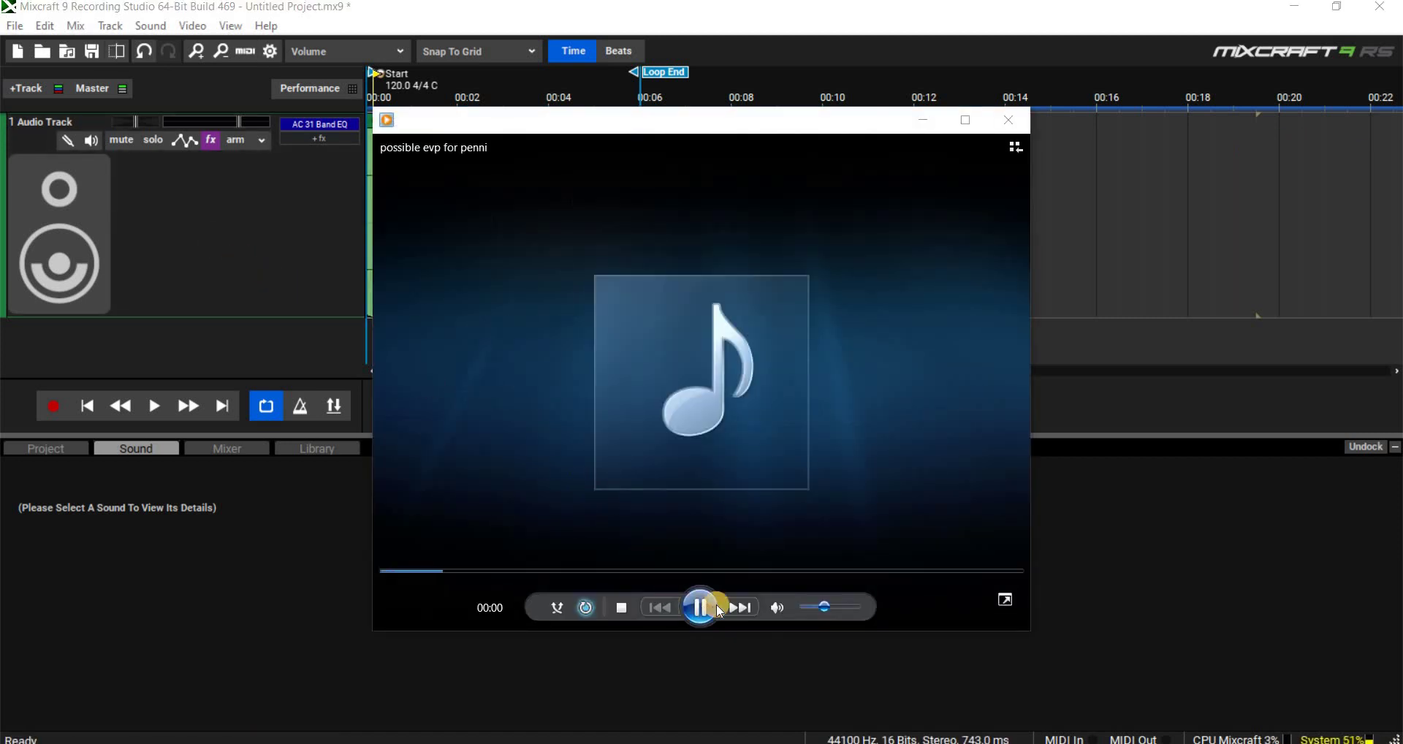
Turn up the media player's volume, replay the exported WAV to listen to it, and close the player.
click(841, 607)
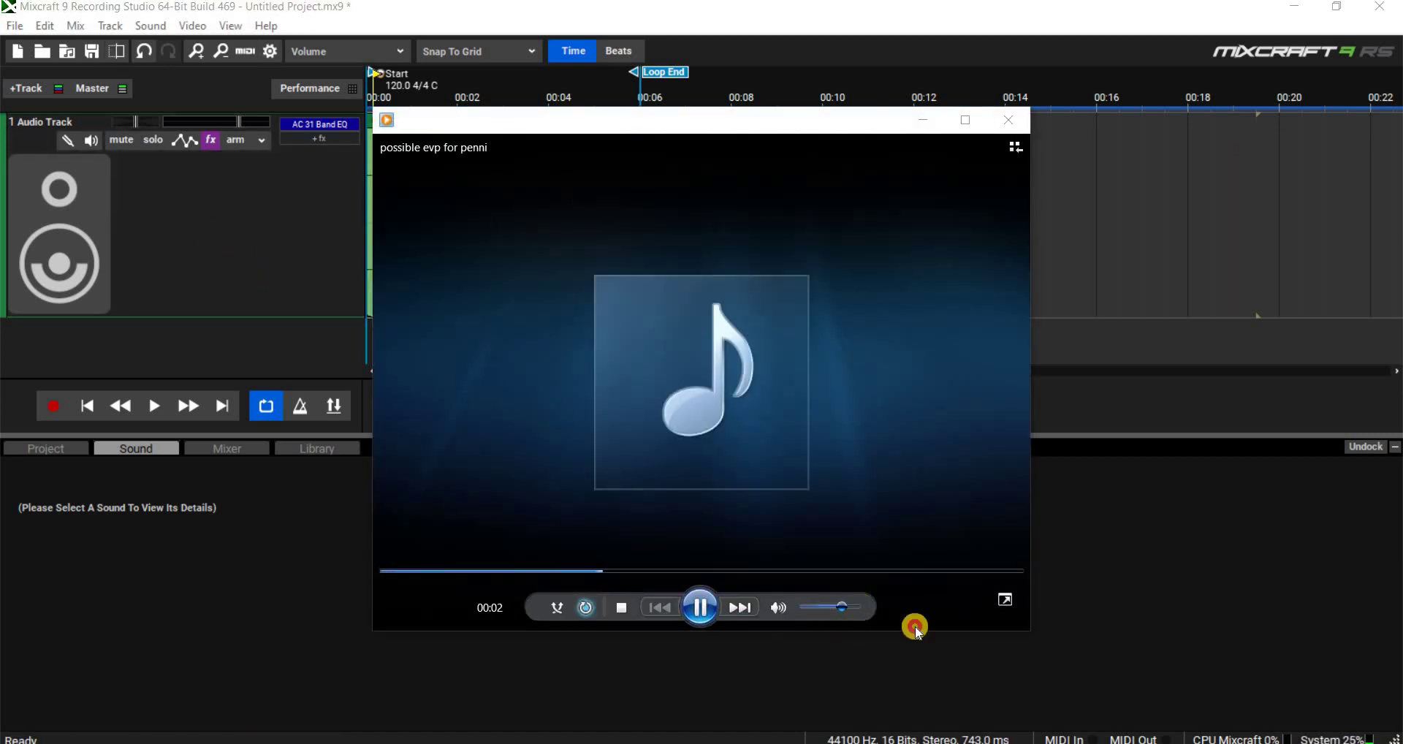
drag(918, 633, 940, 633)
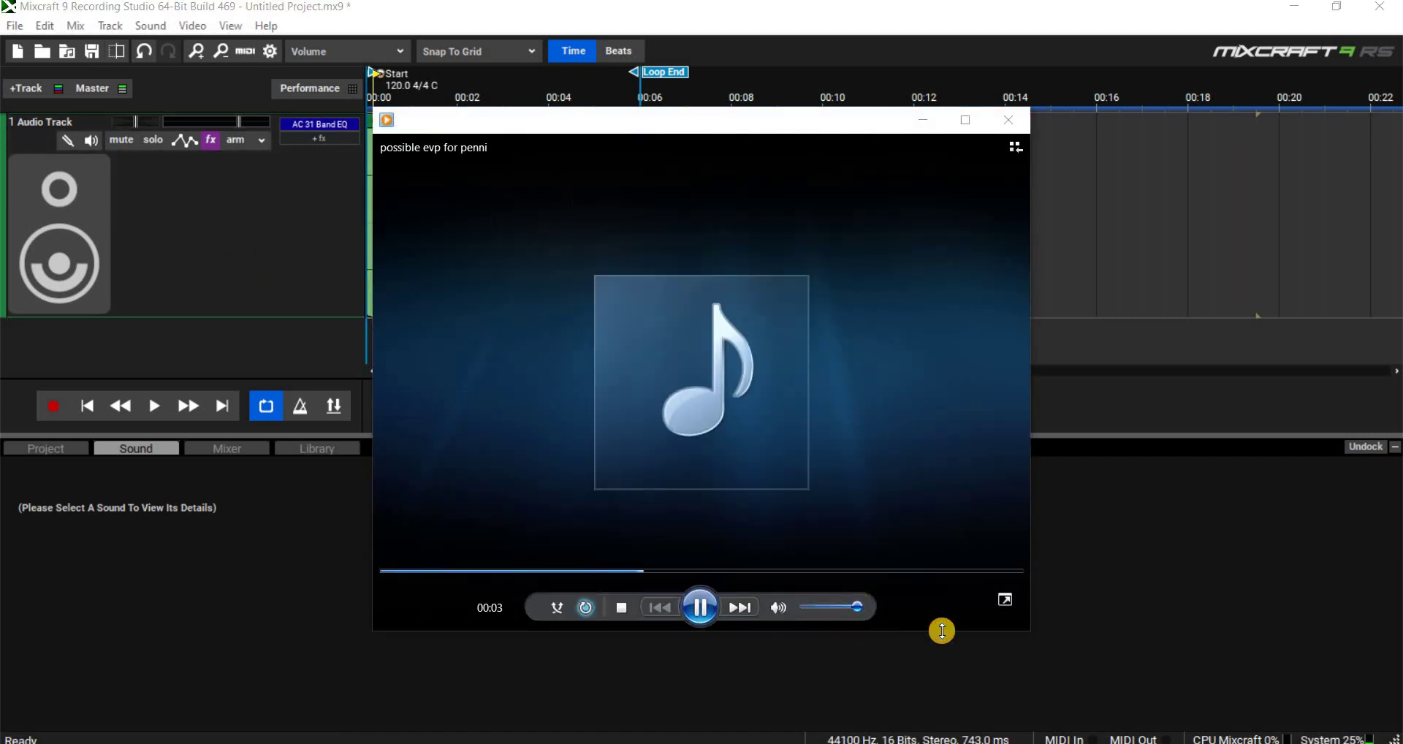
click(636, 611)
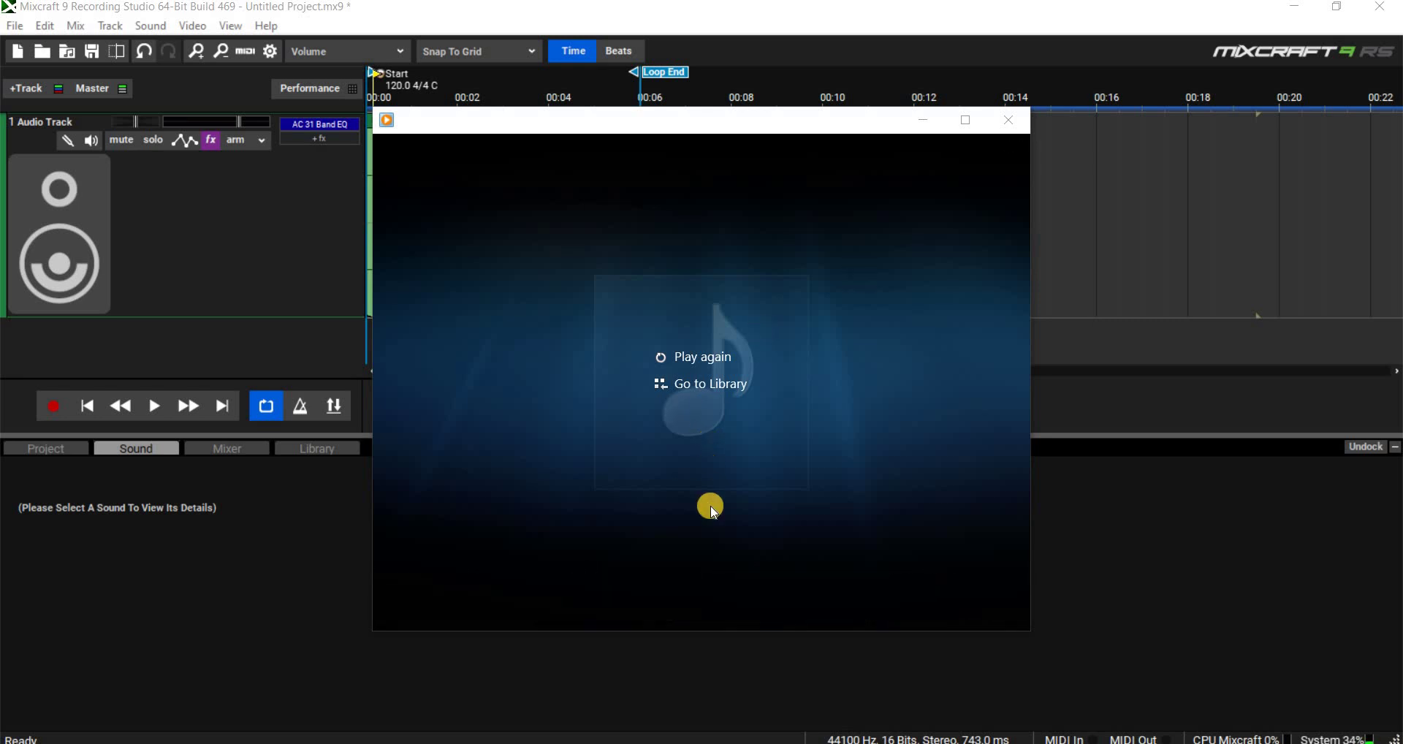
mouse_move(705, 561)
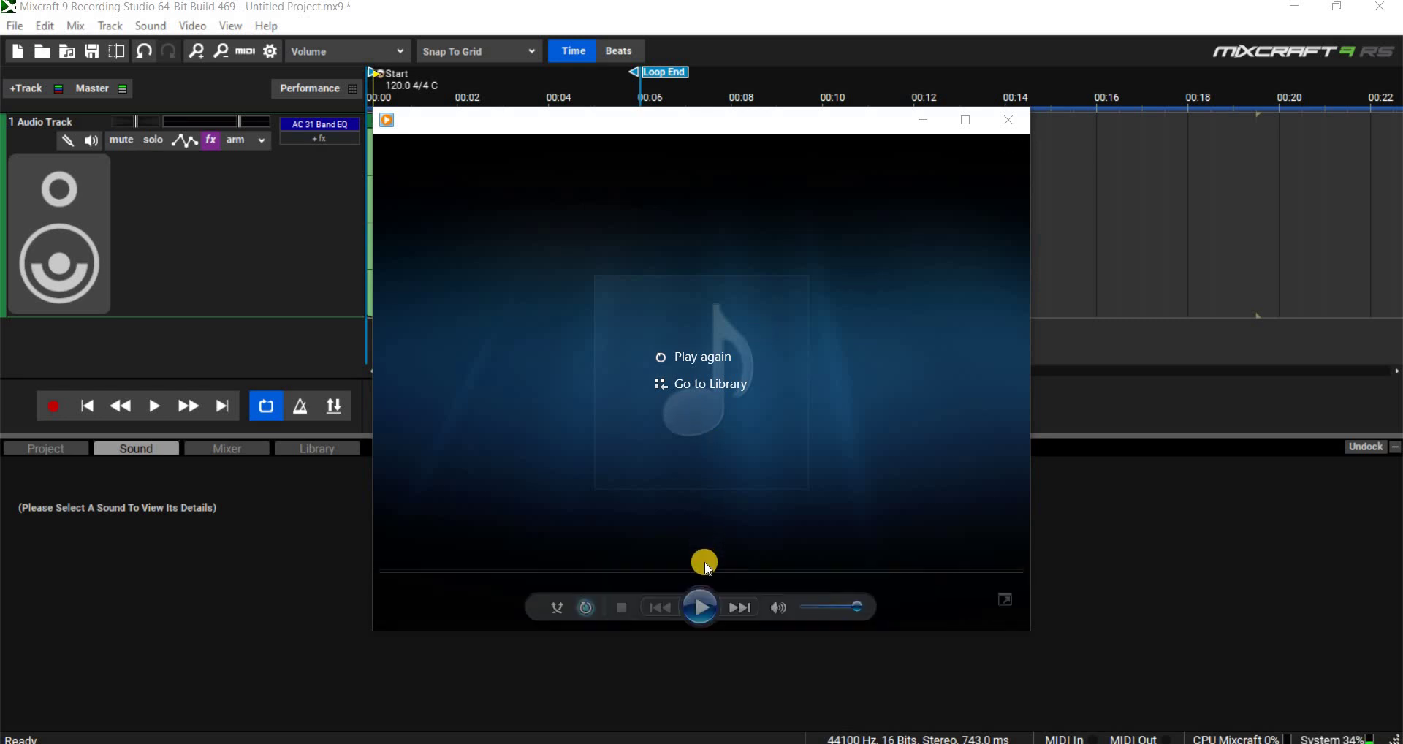
click(699, 613)
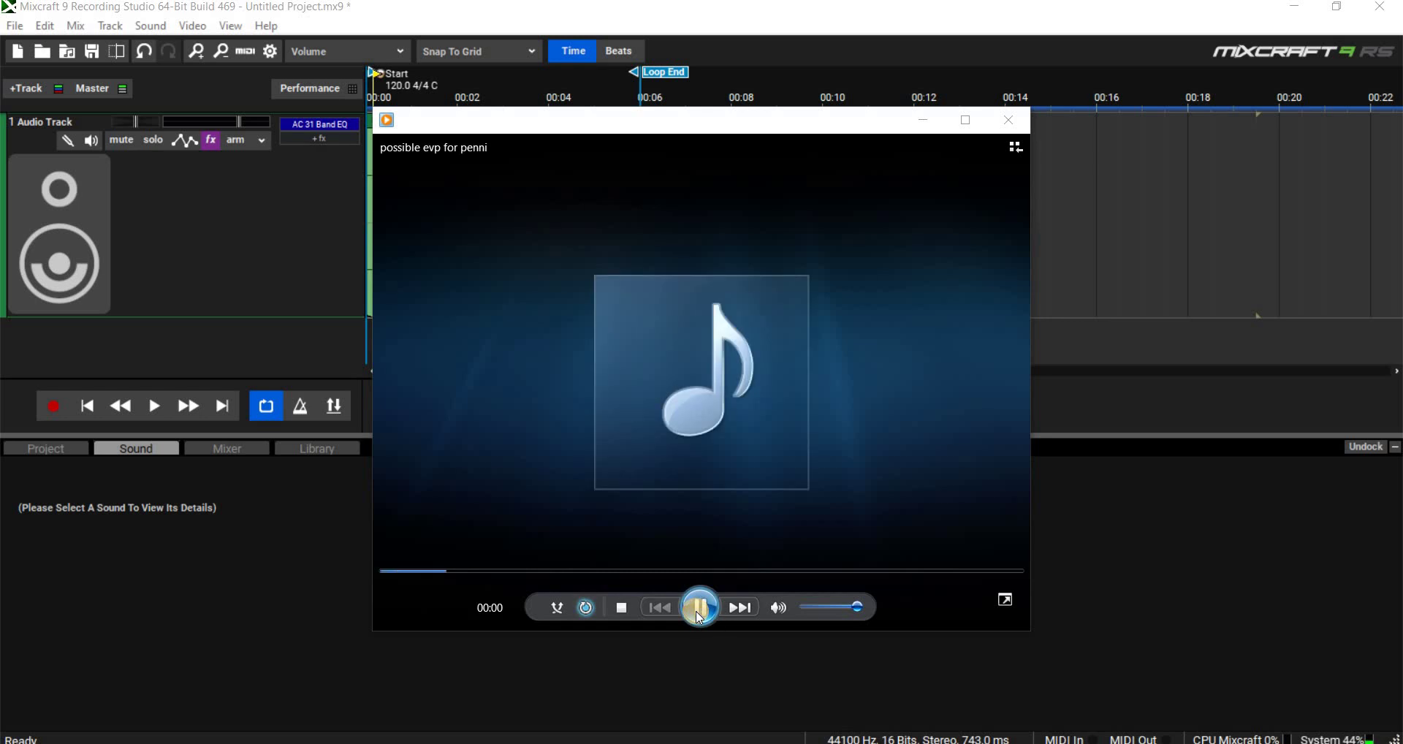
click(1009, 119)
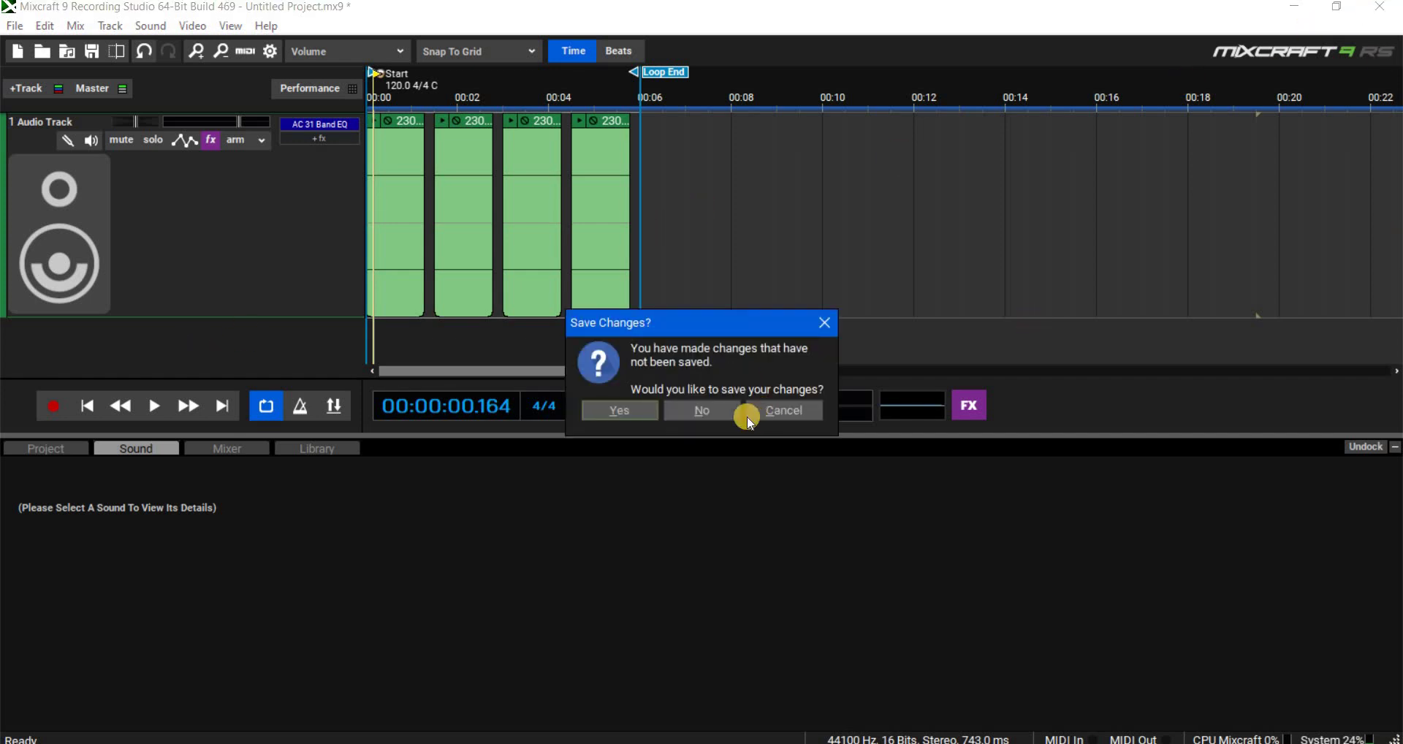
Quit Mixcraft without saving the project changes and move the noise-reduced "230108_1511 woman" WAV closer to the other desktop files.
click(713, 406)
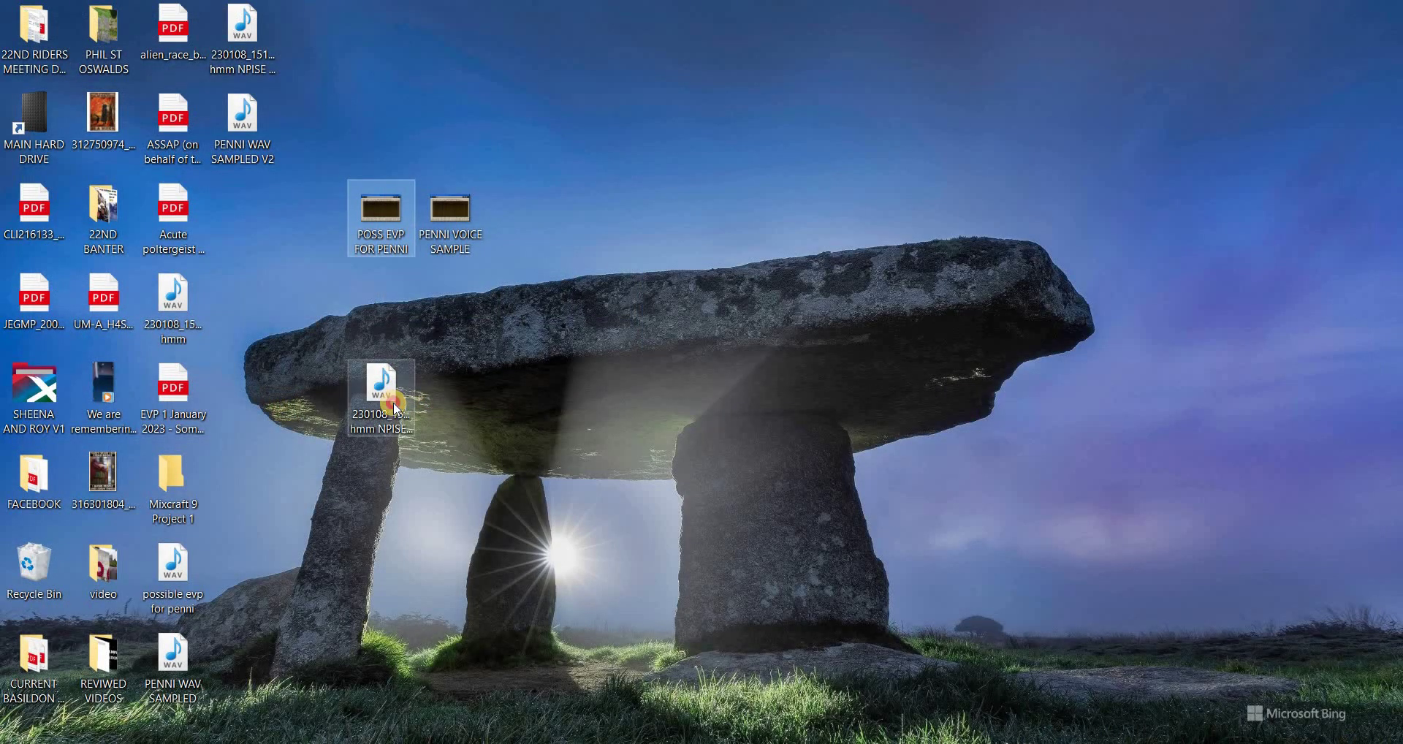
click(397, 373)
drag(396, 367, 292, 467)
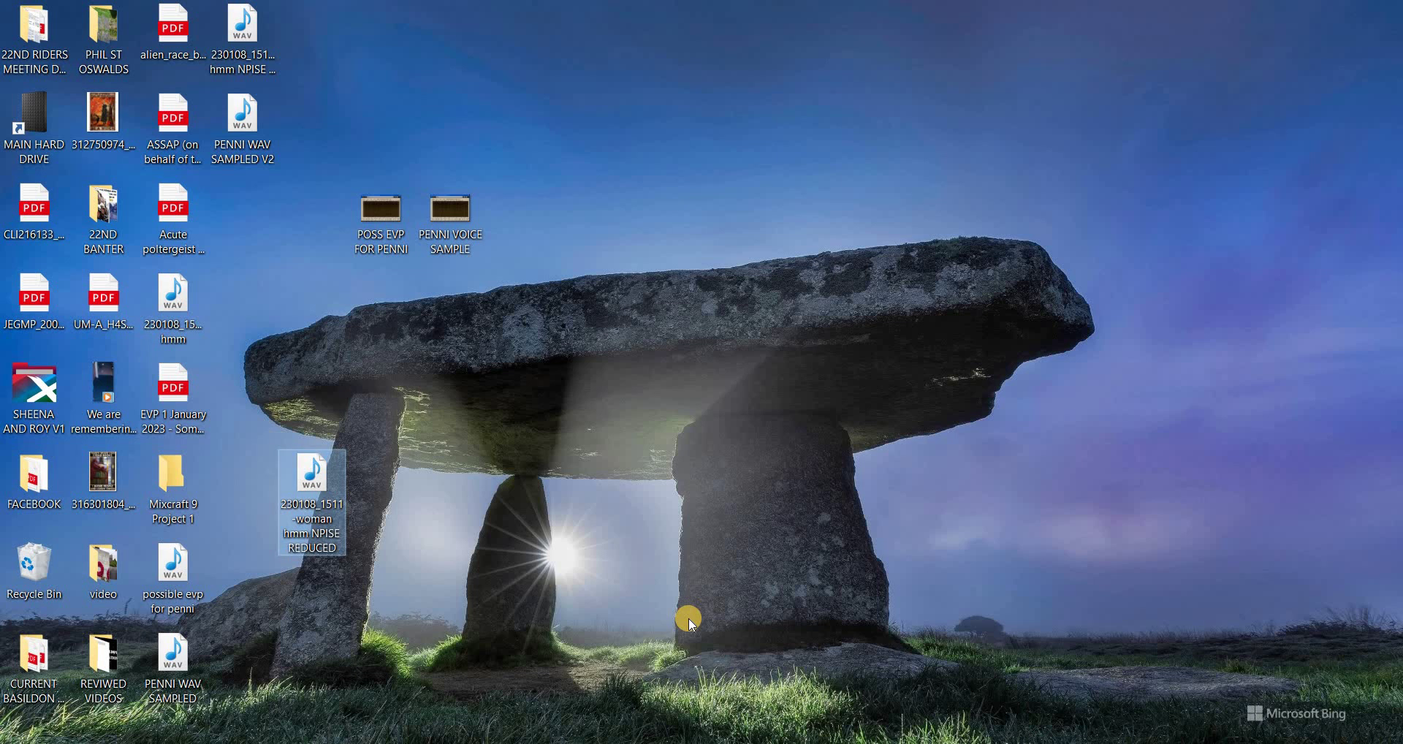